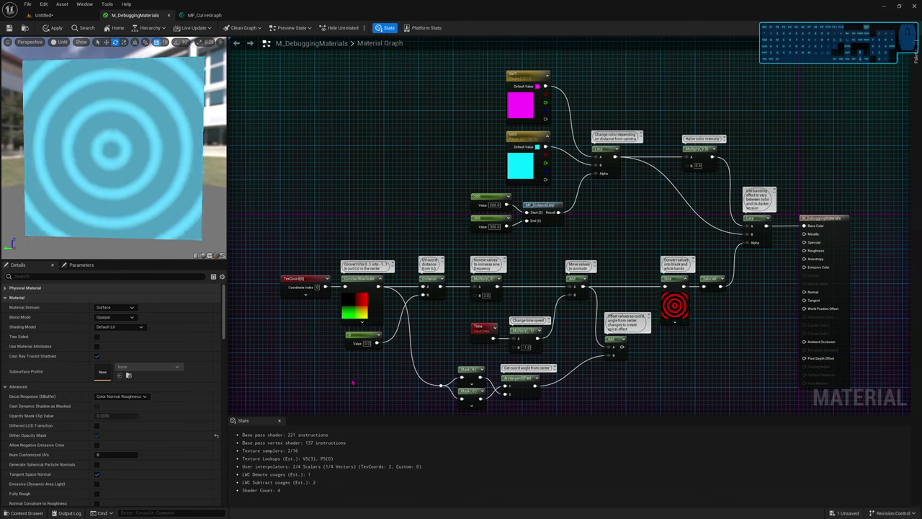
Connect the output of the spiral-offset Add node to the Sine node's input
{"action": "left_click_drag", "start_coordinate": [623, 346], "coordinate": [664, 286]}
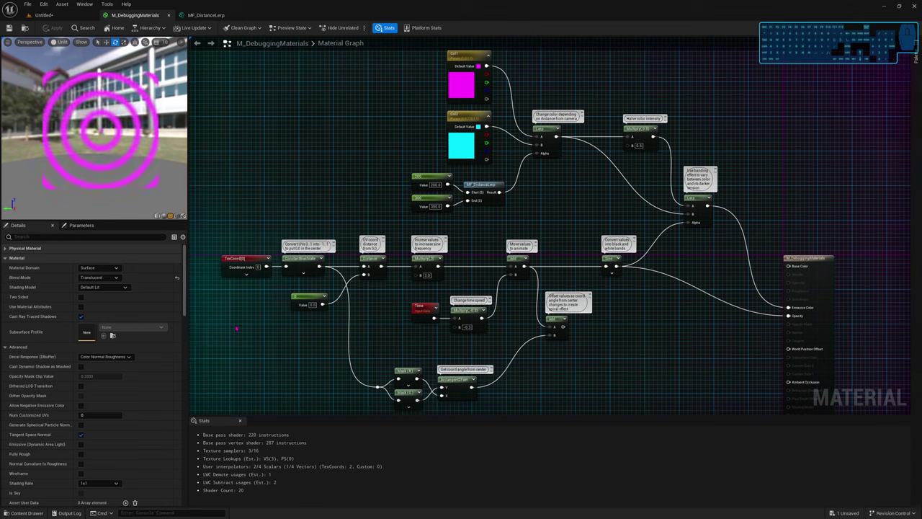
Preview the ConstantBiasScale node's output on its own in the viewport, and stop previewing the node after inspecting it
{"action": "right_click", "coordinate": [303, 267]}
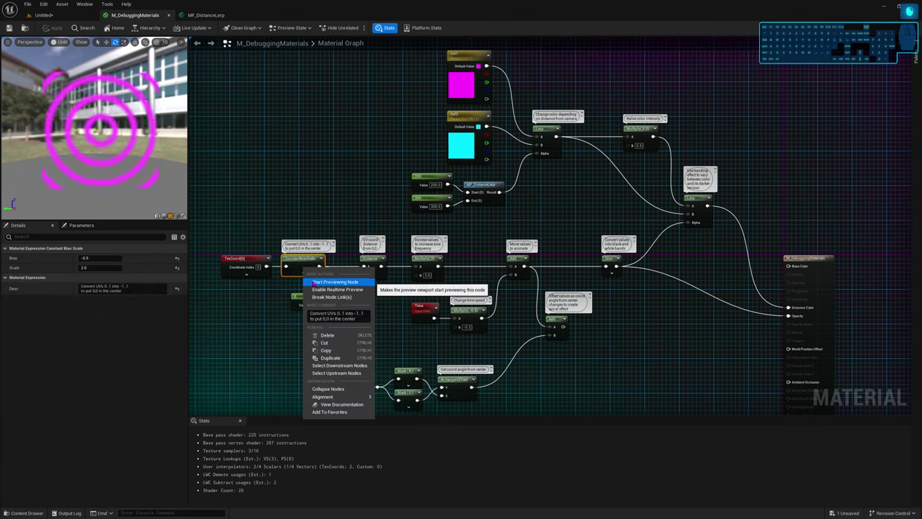
{"action": "left_click", "coordinate": [315, 282]}
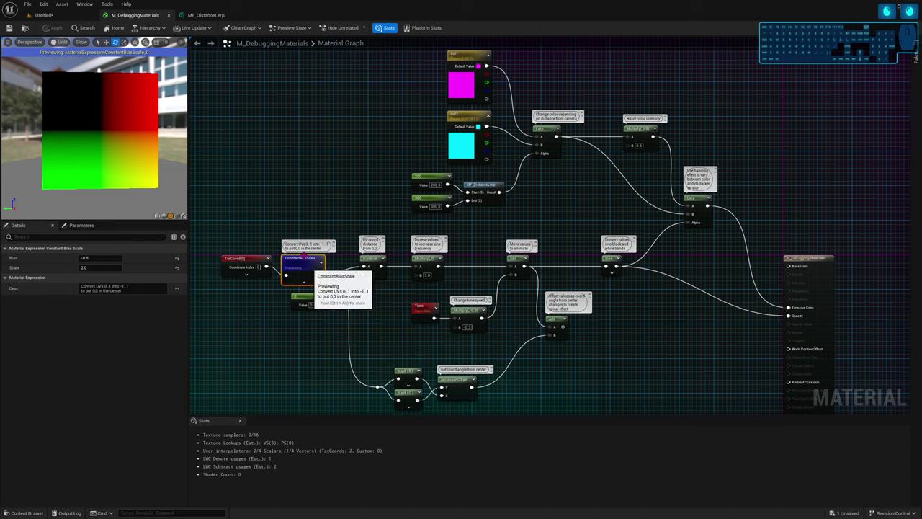
{"action": "left_click_drag", "start_coordinate": [118, 145], "coordinate": [142, 156]}
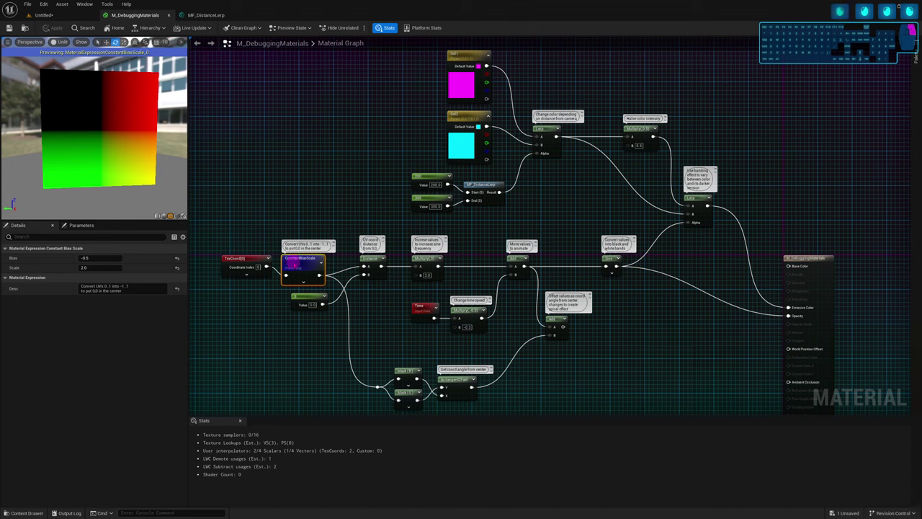
{"action": "right_click", "coordinate": [294, 264]}
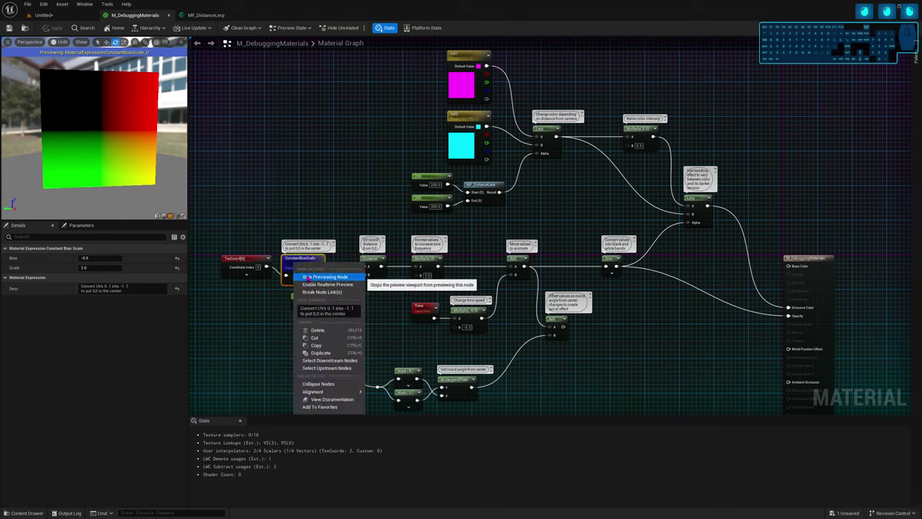
{"action": "left_click", "coordinate": [307, 277]}
{"action": "left_click", "coordinate": [311, 216]}
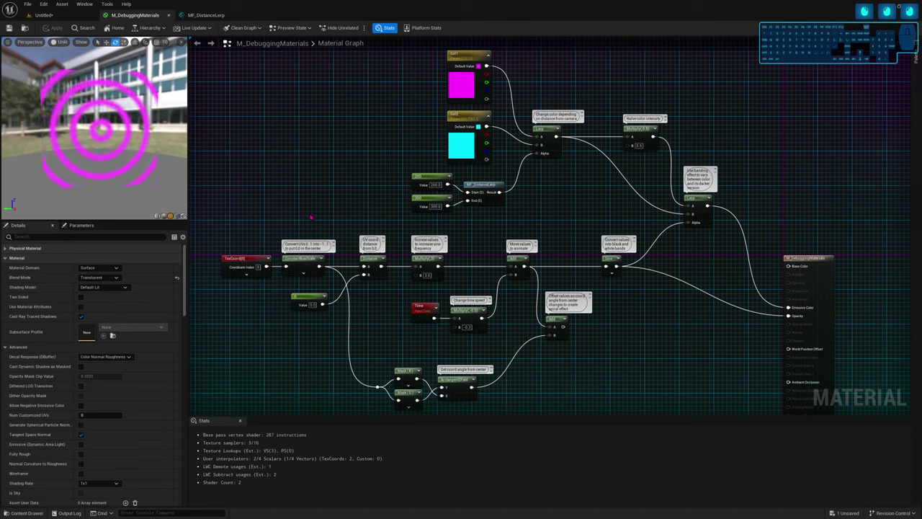
Assign P as the keyboard shortcut for Start Previewing Node in the Editor Preferences
{"action": "left_click", "coordinate": [44, 5]}
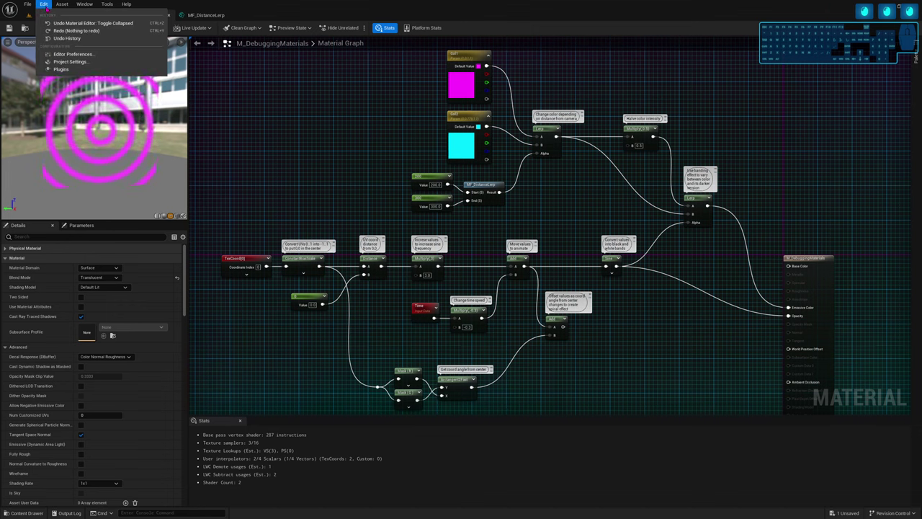
{"action": "left_click", "coordinate": [69, 56]}
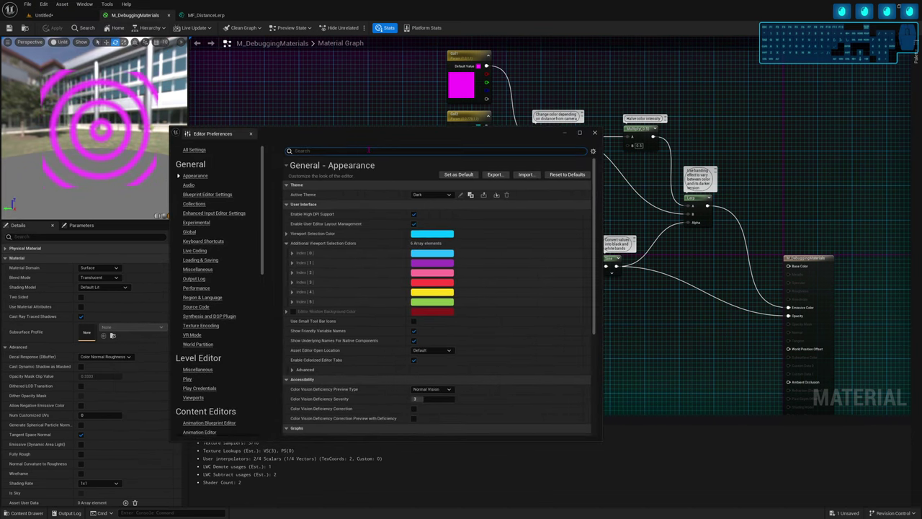
{"action": "type", "text": "start previ"}
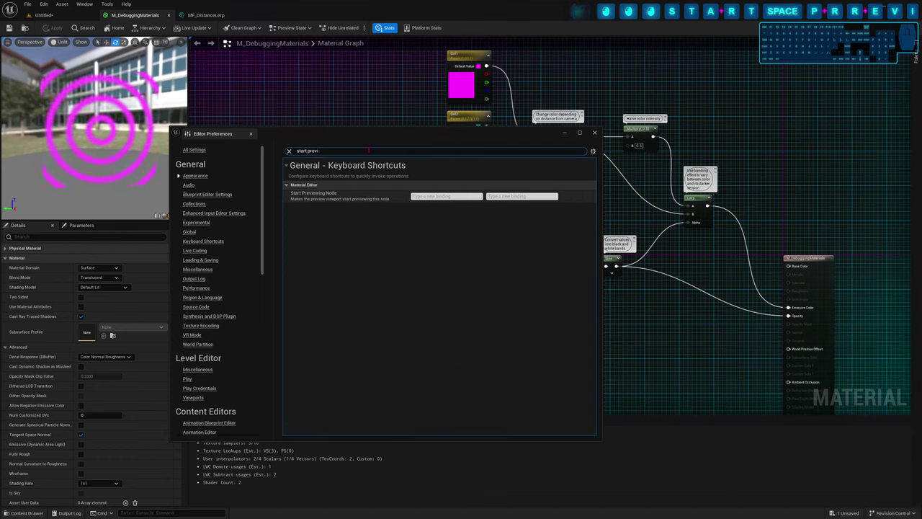
{"action": "left_click", "coordinate": [420, 196]}
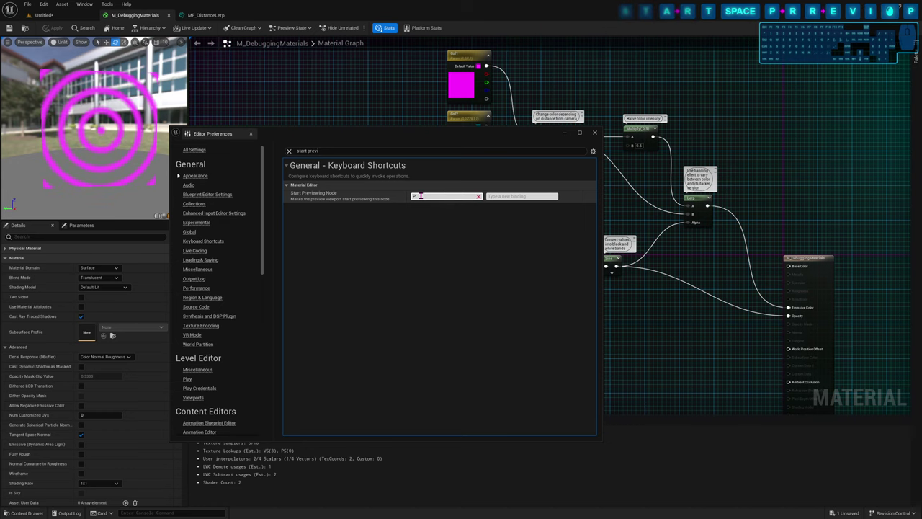
{"action": "key", "text": "p"}
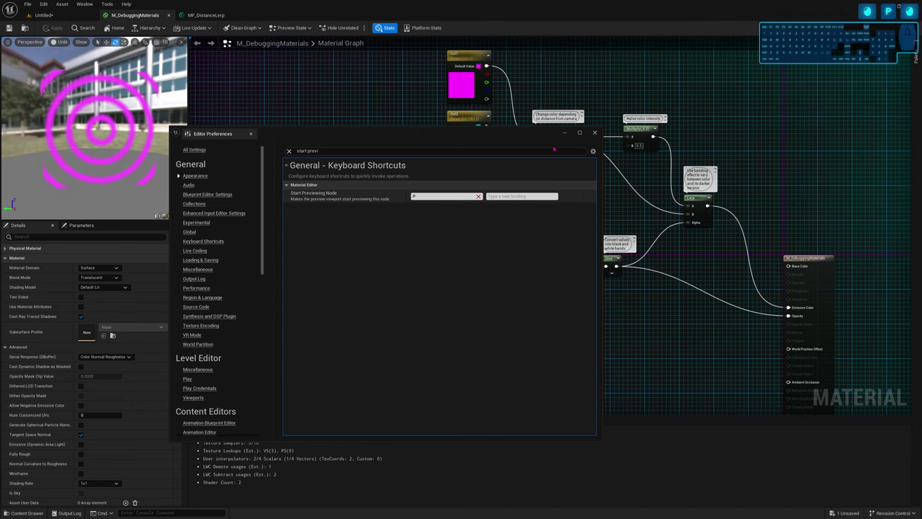
{"action": "left_click", "coordinate": [594, 134]}
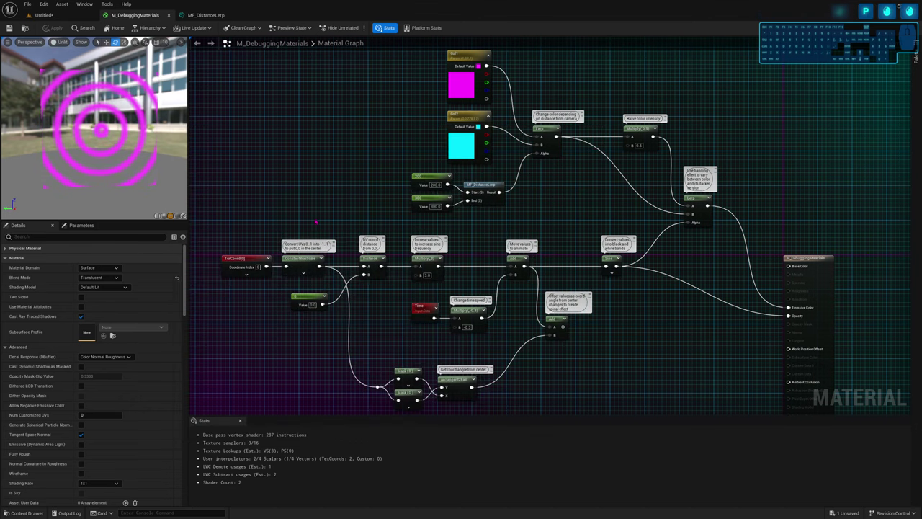
Use the P shortcut to toggle the viewport preview on and off for the ConstantBiasScale node and the Distance node
{"action": "left_click", "coordinate": [300, 265]}
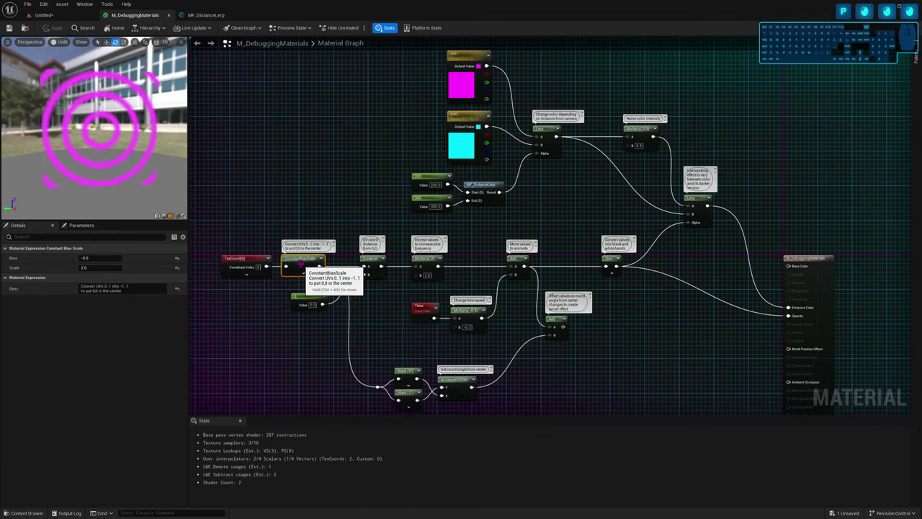
{"action": "key", "text": "p"}
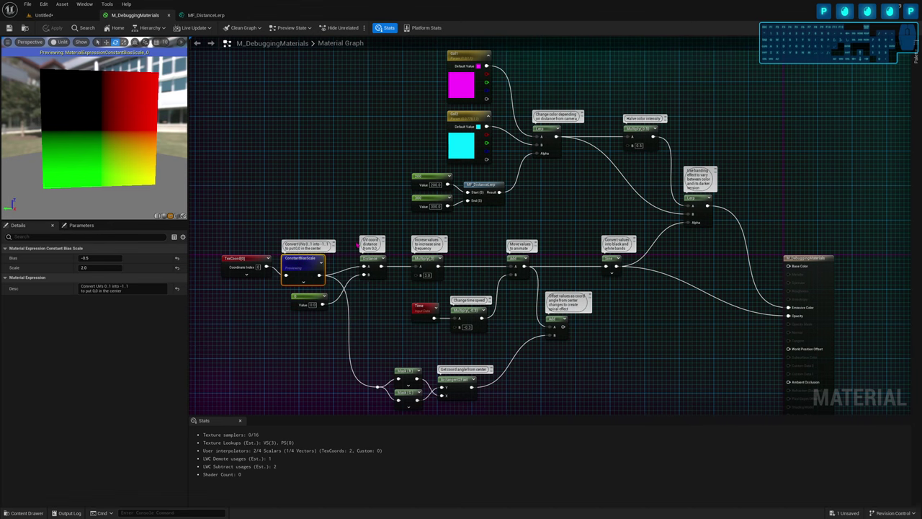
{"action": "key", "text": "p"}
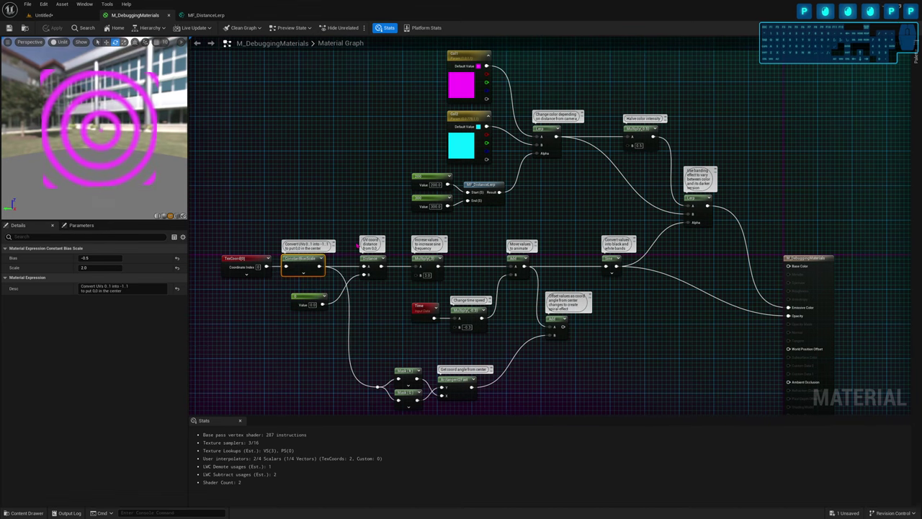
{"action": "left_click", "coordinate": [371, 263]}
{"action": "key", "text": "p"}
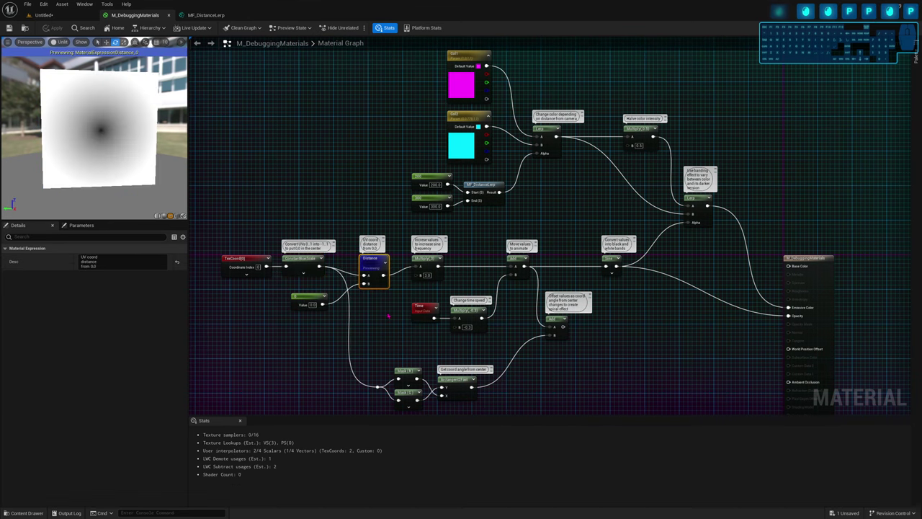
{"action": "key", "text": "p"}
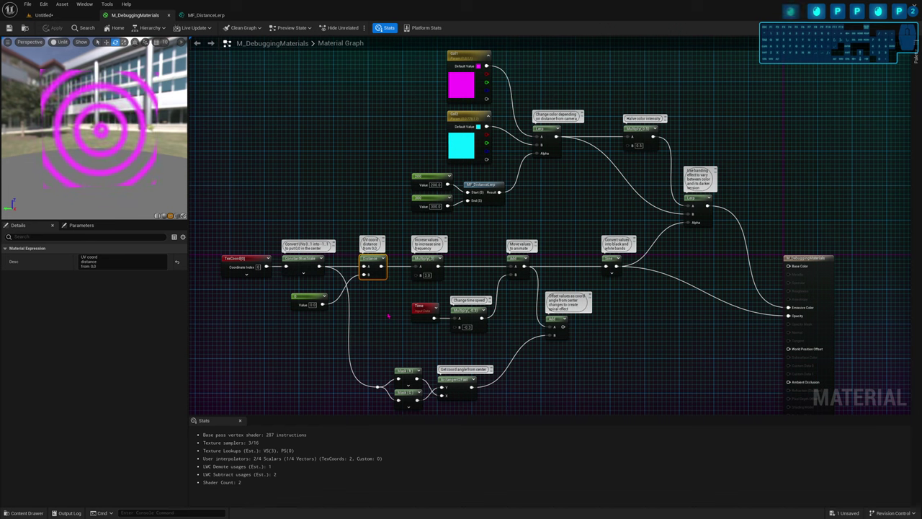
{"action": "left_click", "coordinate": [388, 315]}
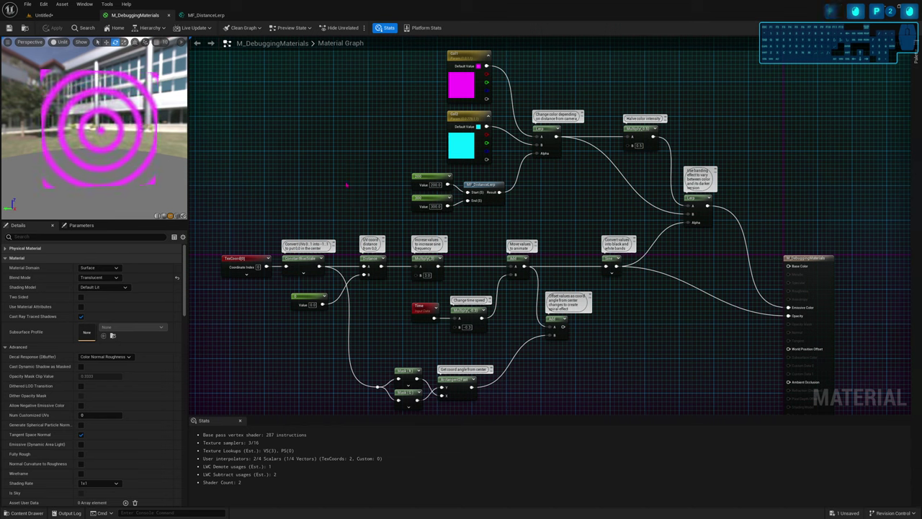
Expand the inline previews of the Sine and ConstantBiasScale nodes, moving the 0.0 constant node down to make room
{"action": "left_click", "coordinate": [612, 273]}
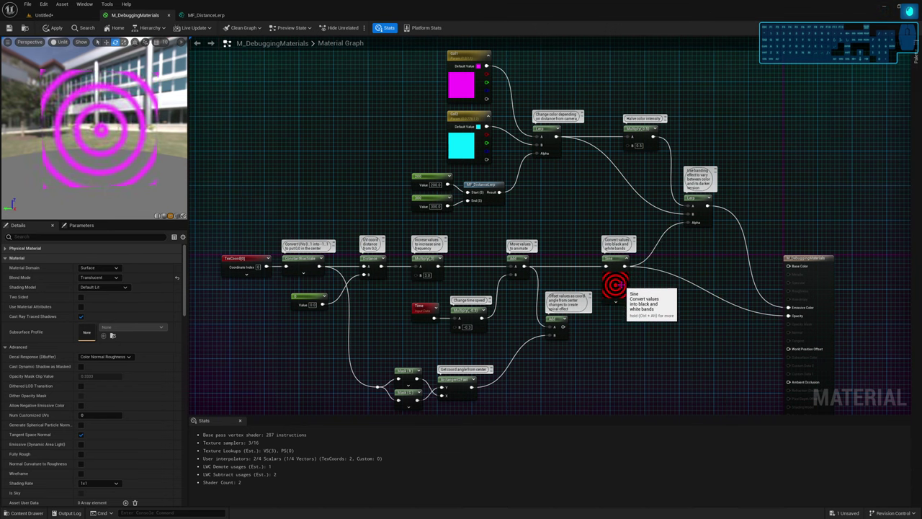
{"action": "right_click_drag", "start_coordinate": [637, 295], "coordinate": [638, 268]}
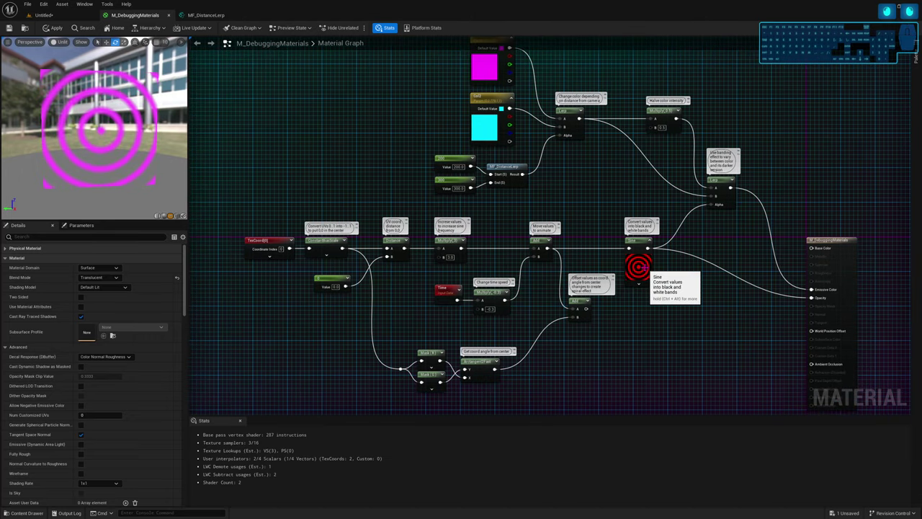
{"action": "left_click", "coordinate": [638, 268]}
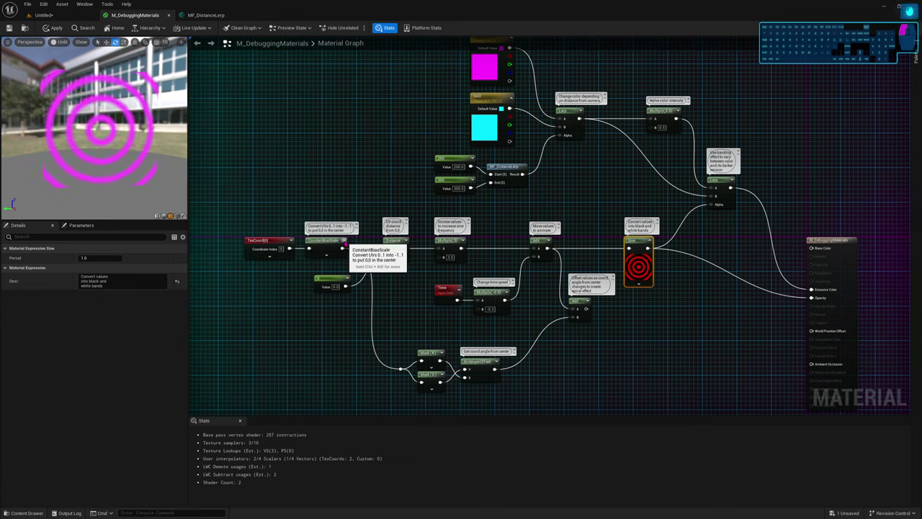
{"action": "mouse_move", "coordinate": [334, 284]}
{"action": "left_click_drag", "start_coordinate": [333, 286], "coordinate": [329, 304]}
{"action": "left_click", "coordinate": [455, 346]}
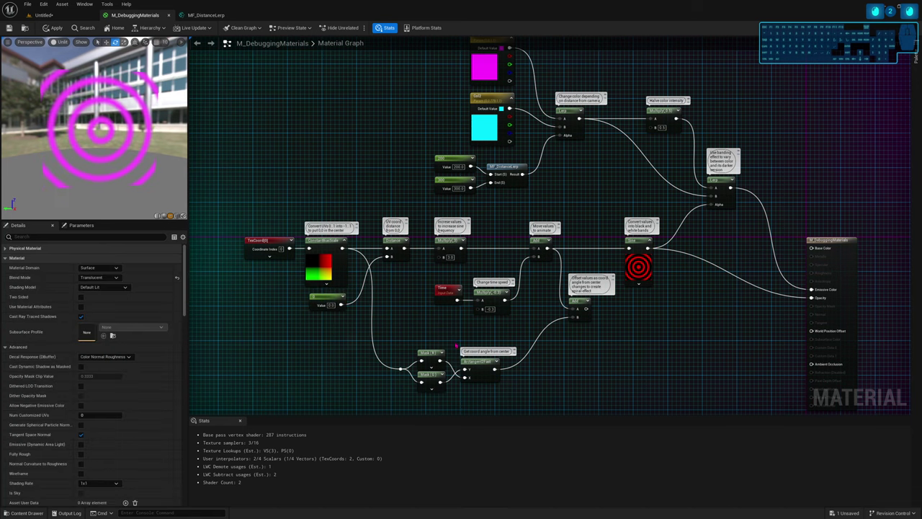
Enable Realtime Nodes in the Live Update options so that time-based node previews animate
{"action": "left_click", "coordinate": [651, 268]}
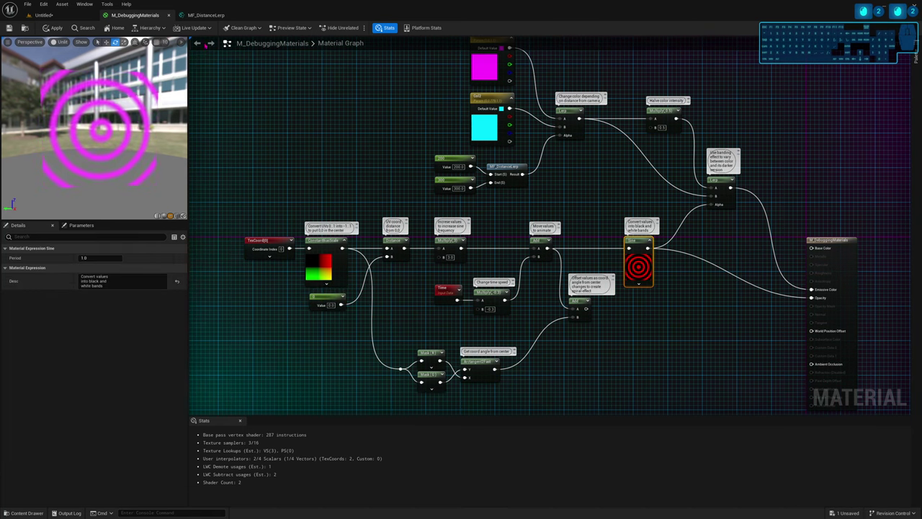
{"action": "left_click", "coordinate": [192, 27]}
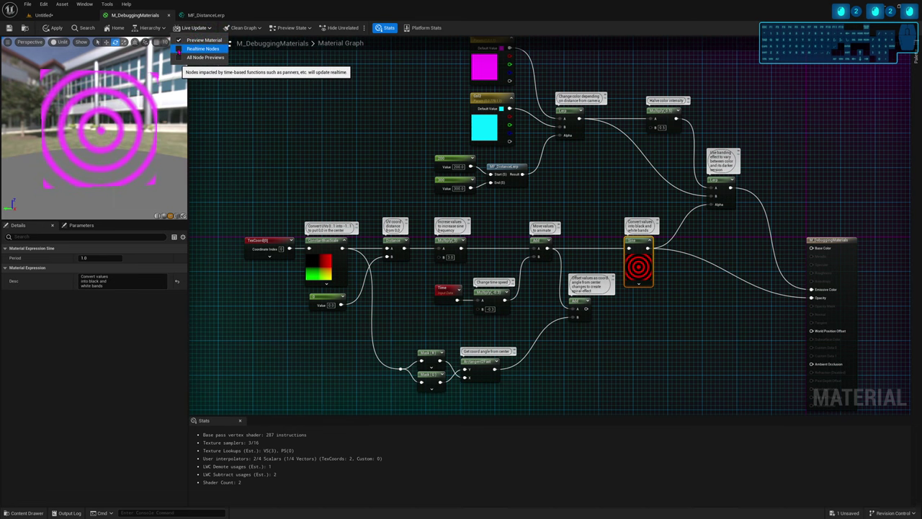
{"action": "left_click", "coordinate": [194, 49]}
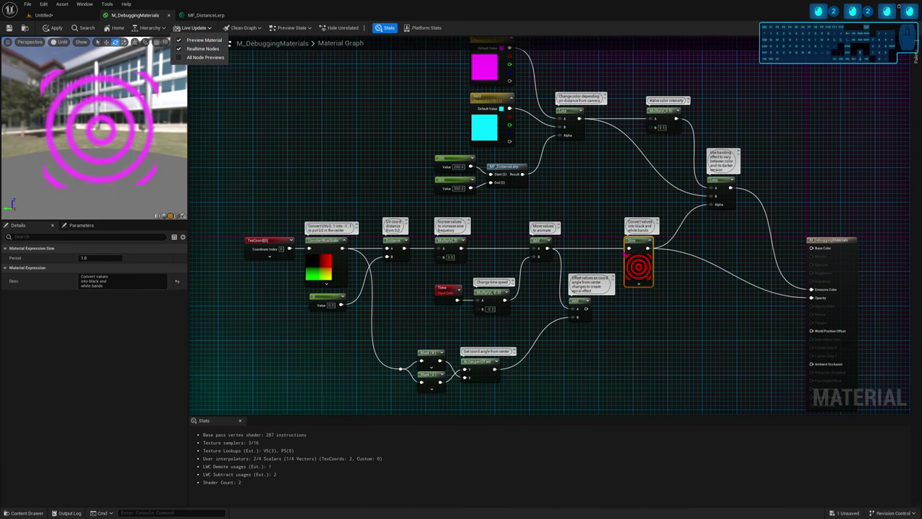
{"action": "left_click", "coordinate": [638, 296]}
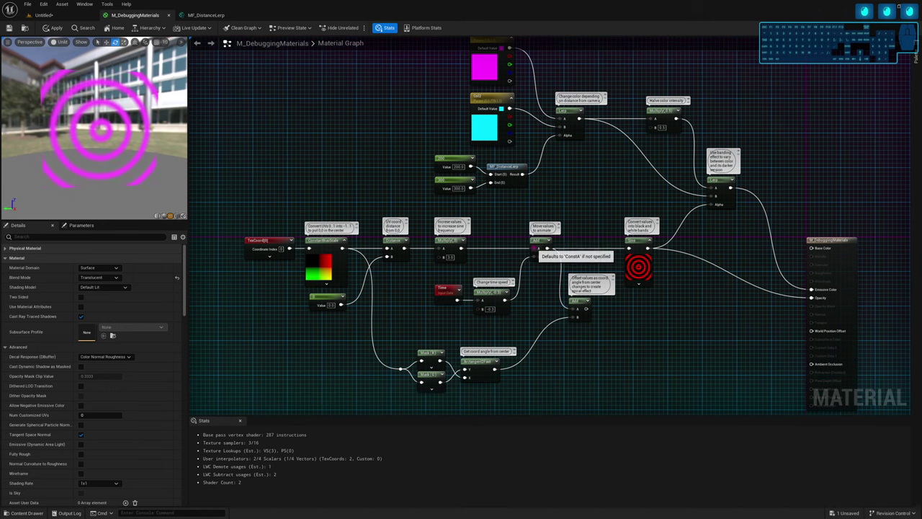
Break the link from the frequency Multiply node to the Add node's A input and reconnect it
{"action": "left_click", "coordinate": [537, 249], "text": "alt"}
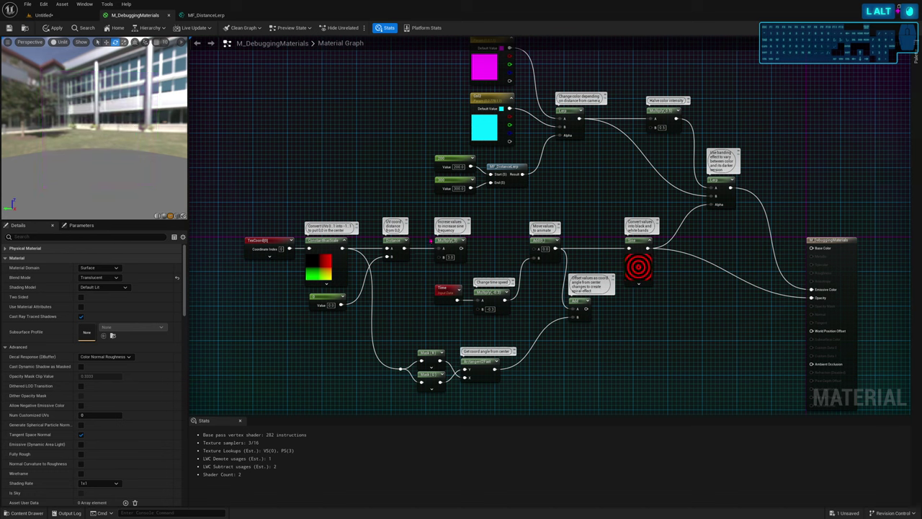
{"action": "left_click_drag", "start_coordinate": [461, 249], "coordinate": [538, 249]}
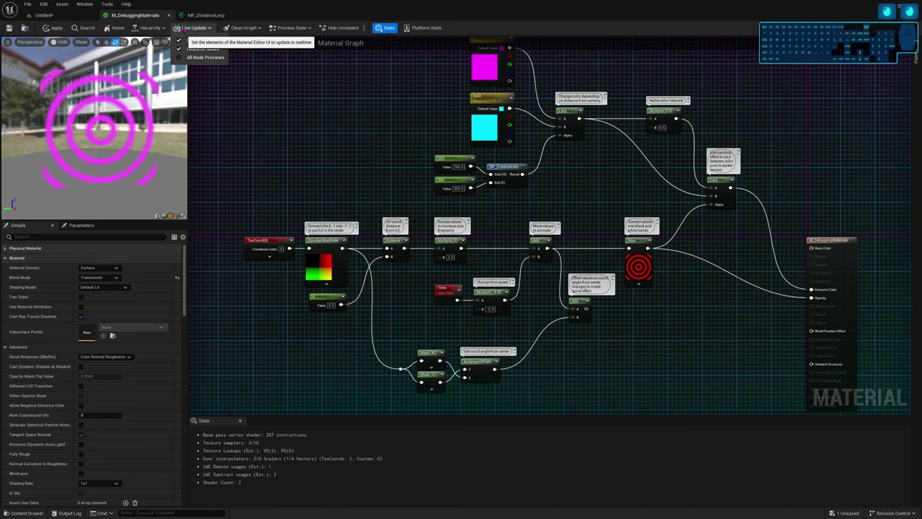
Enable live updating of All Node Previews, and test it by breaking and restoring the link from frequency Multiply to Add
{"action": "left_click", "coordinate": [193, 28]}
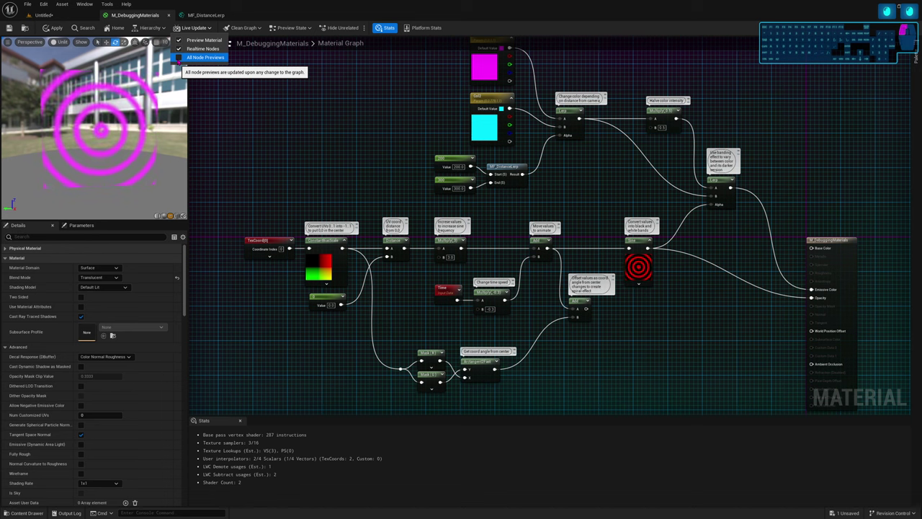
{"action": "left_click", "coordinate": [612, 334]}
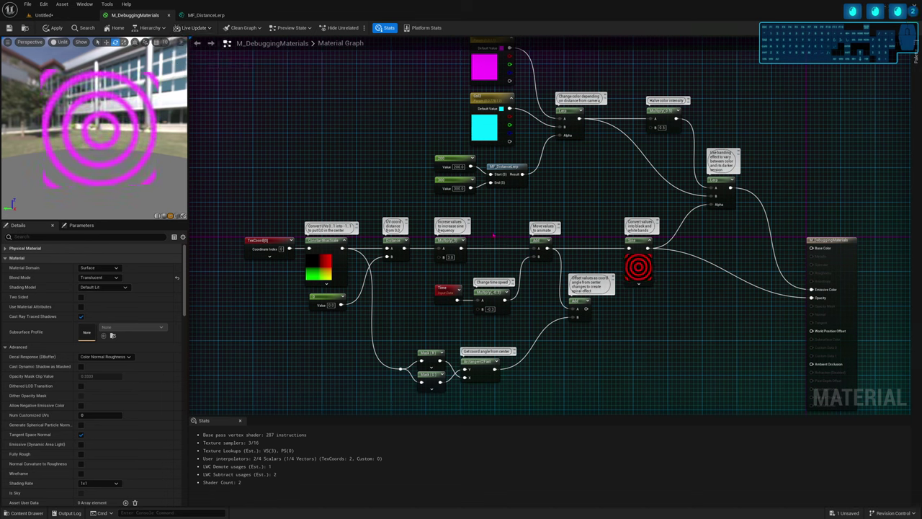
{"action": "left_click", "coordinate": [538, 250], "text": "alt"}
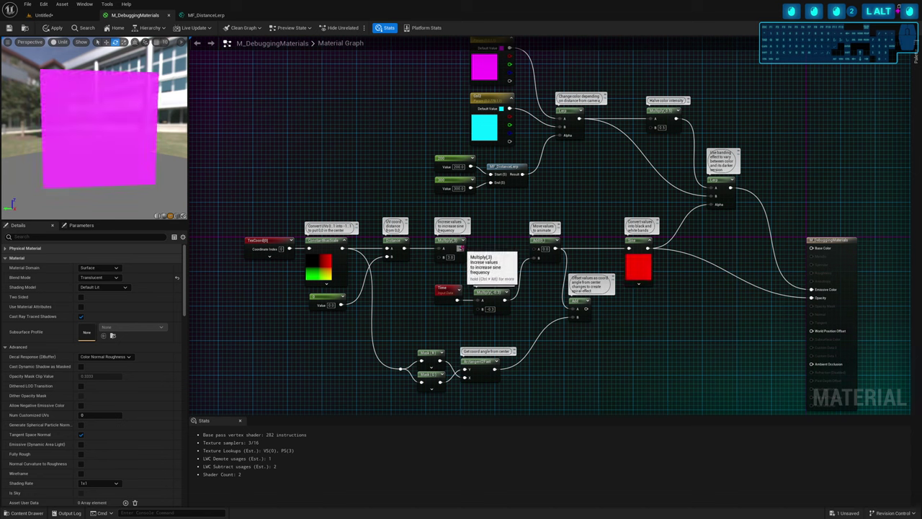
{"action": "left_click_drag", "start_coordinate": [465, 248], "coordinate": [539, 250]}
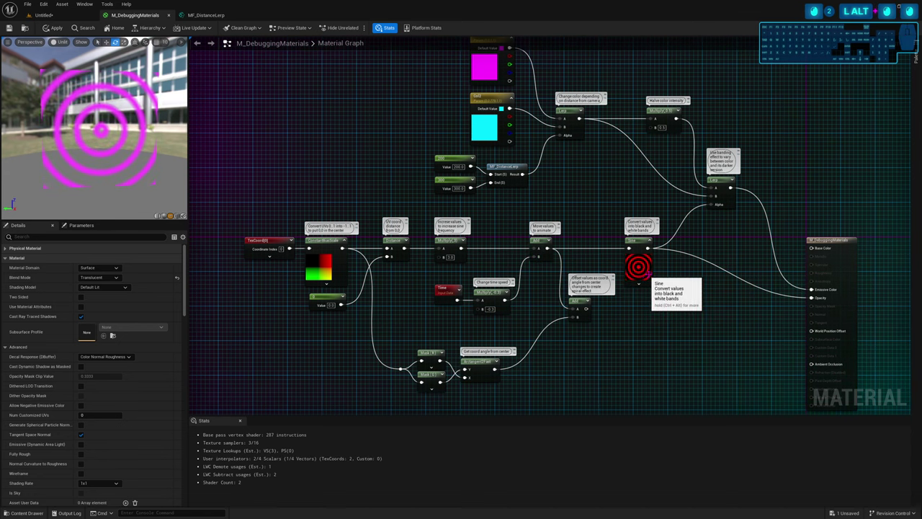
Take a closer look at the node previews in the graph and show the Live Update options
{"action": "scroll", "coordinate": [589, 261], "scroll_direction": "up", "scroll_amount": 5}
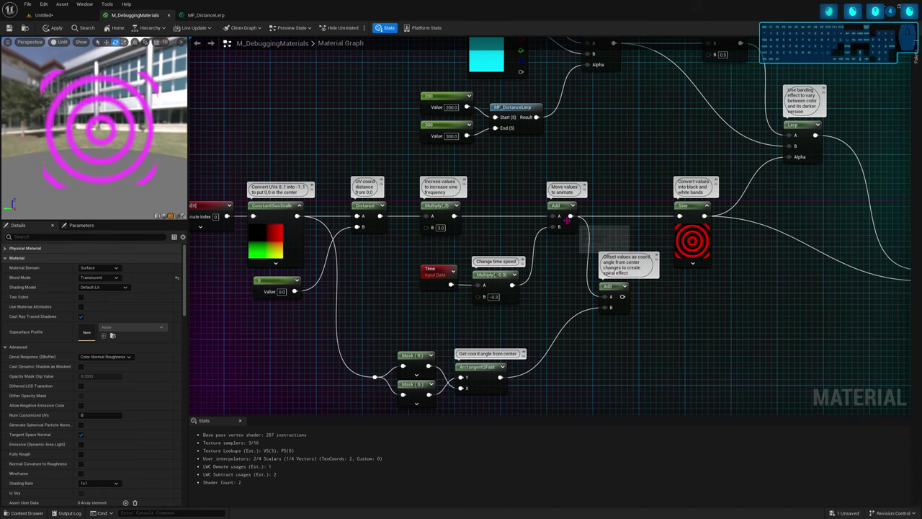
{"action": "scroll", "coordinate": [557, 206], "scroll_direction": "down", "scroll_amount": 1}
{"action": "right_click_drag", "start_coordinate": [557, 206], "coordinate": [620, 224]}
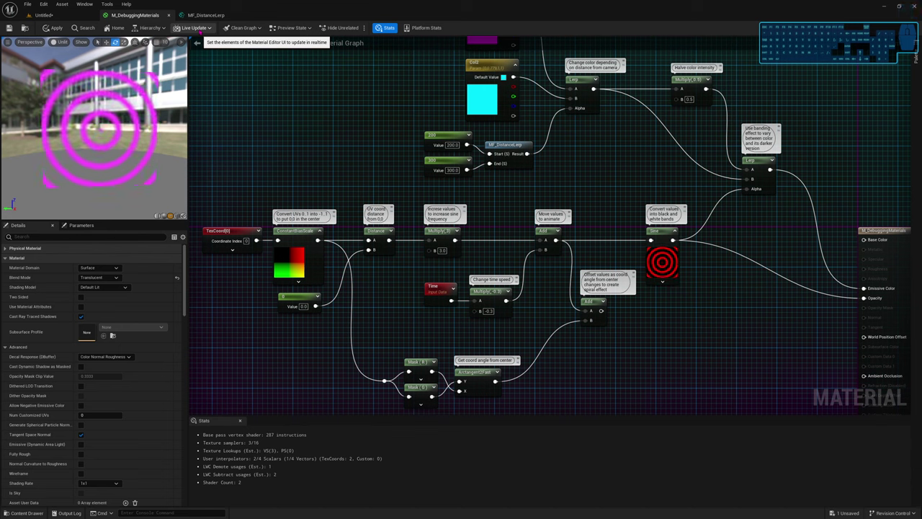
{"action": "left_click", "coordinate": [201, 31]}
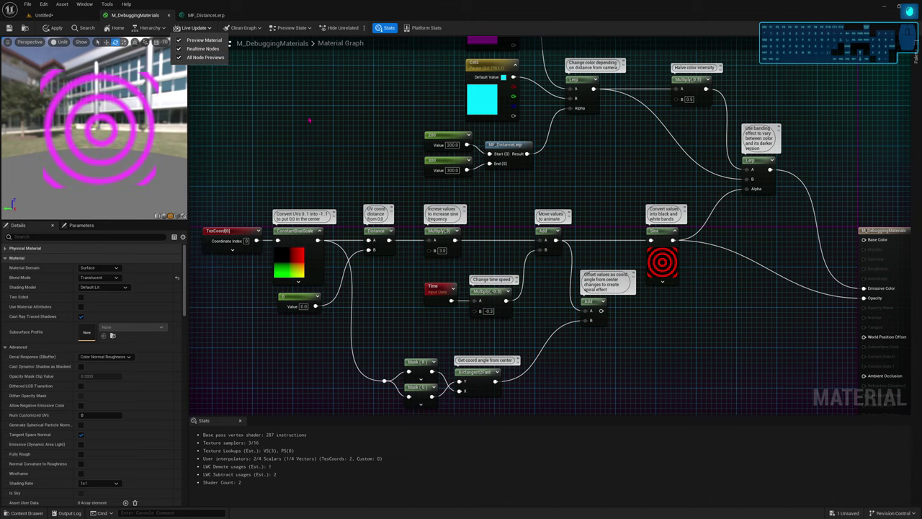
{"action": "scroll", "coordinate": [320, 155], "scroll_direction": "down", "scroll_amount": 3}
{"action": "right_click_drag", "start_coordinate": [320, 154], "coordinate": [367, 199]}
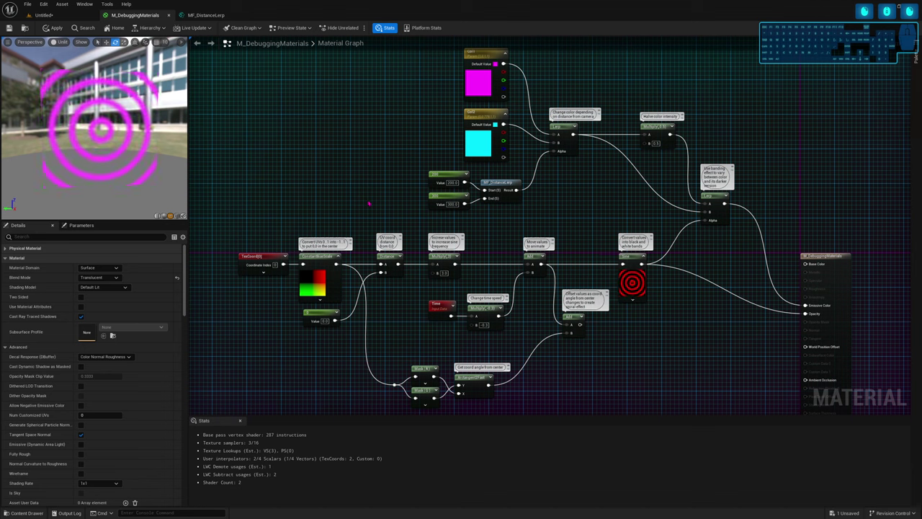
{"action": "left_click", "coordinate": [192, 27]}
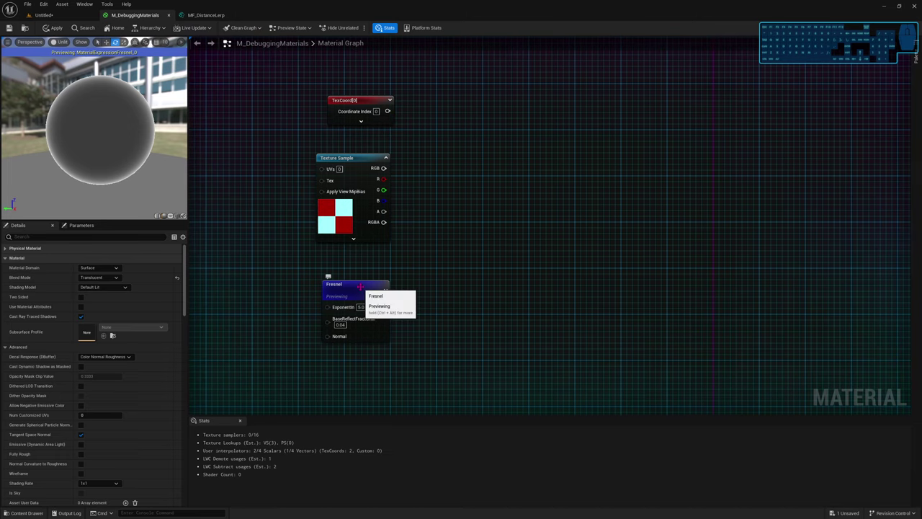
Inspect the Fresnel node's preview on the sphere from a different angle
{"action": "scroll", "coordinate": [404, 292], "scroll_direction": "up", "scroll_amount": 1}
{"action": "scroll", "coordinate": [368, 303], "scroll_direction": "up", "scroll_amount": 1, "text": "ctrl"}
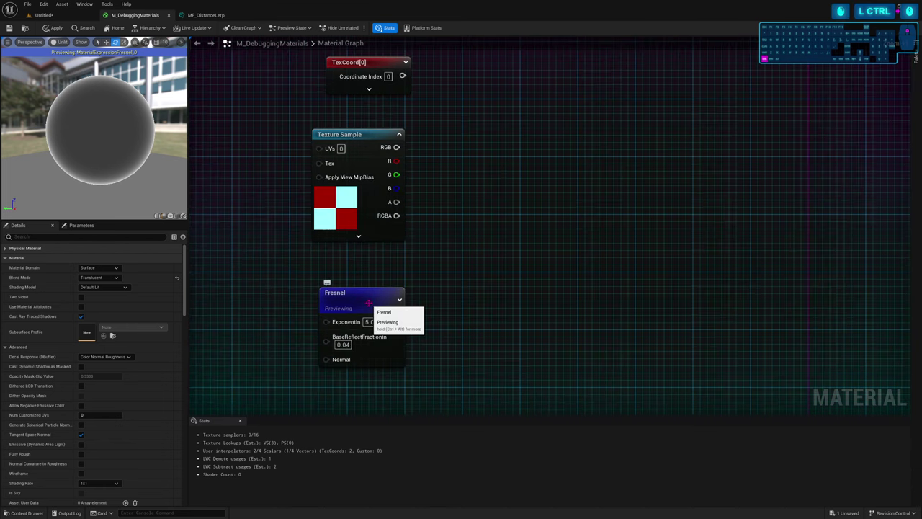
{"action": "right_click_drag", "start_coordinate": [368, 303], "coordinate": [365, 328]}
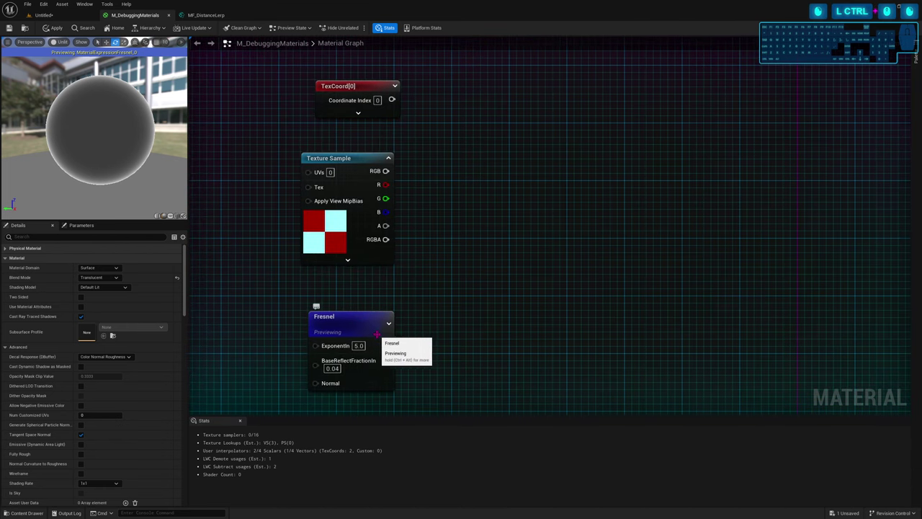
{"action": "left_click_drag", "start_coordinate": [108, 129], "coordinate": [139, 186]}
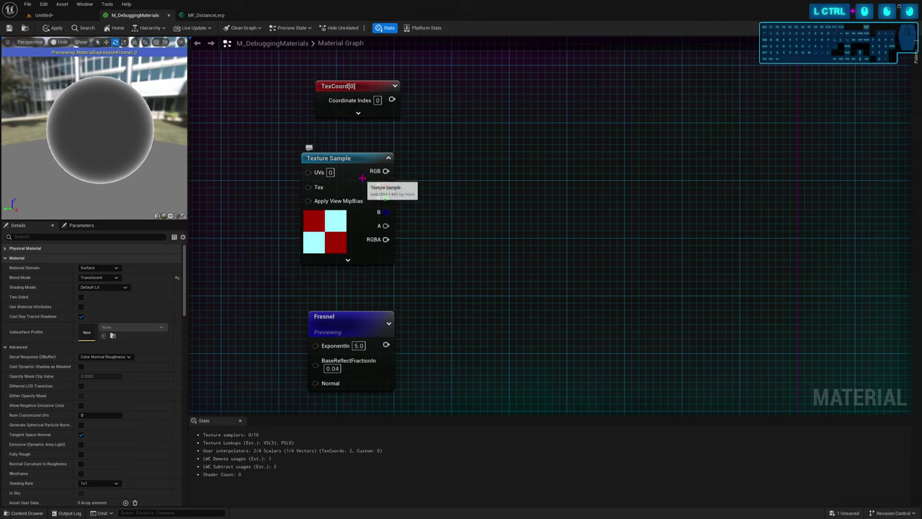
Preview the TexCoord node and switch the preview mesh to a plane to examine its UV gradient
{"action": "left_click", "coordinate": [353, 86]}
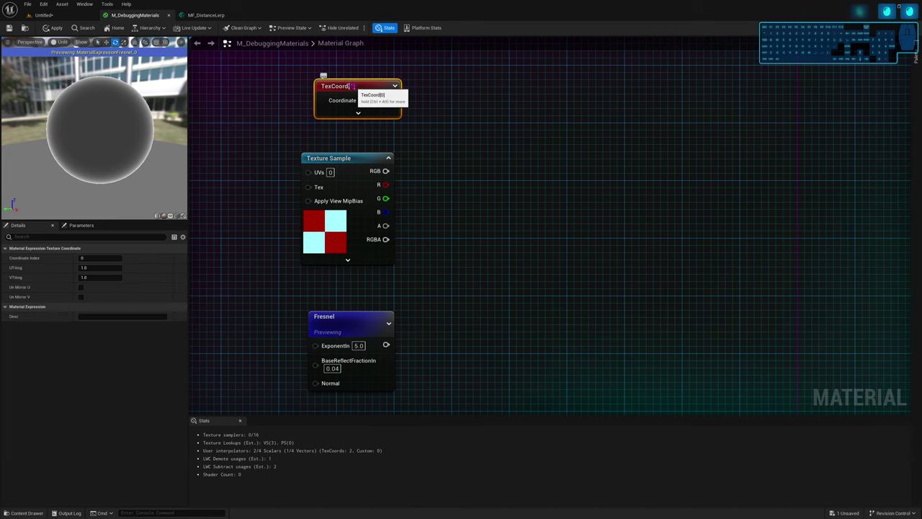
{"action": "key", "text": "space"}
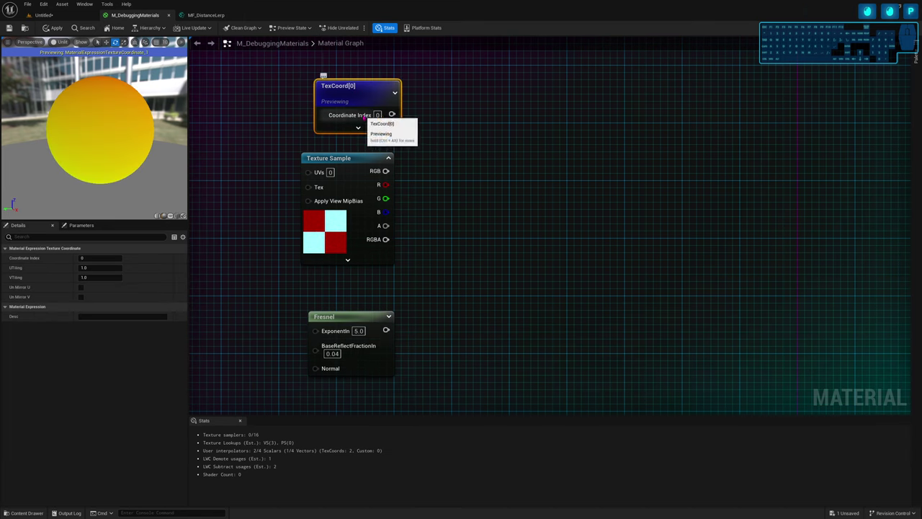
{"action": "left_click", "coordinate": [177, 215]}
{"action": "mouse_move", "coordinate": [132, 154]}
{"action": "left_mouse_down"}
{"action": "mouse_move", "coordinate": [115, 142]}
{"action": "mouse_move", "coordinate": [131, 155]}
{"action": "left_mouse_up"}
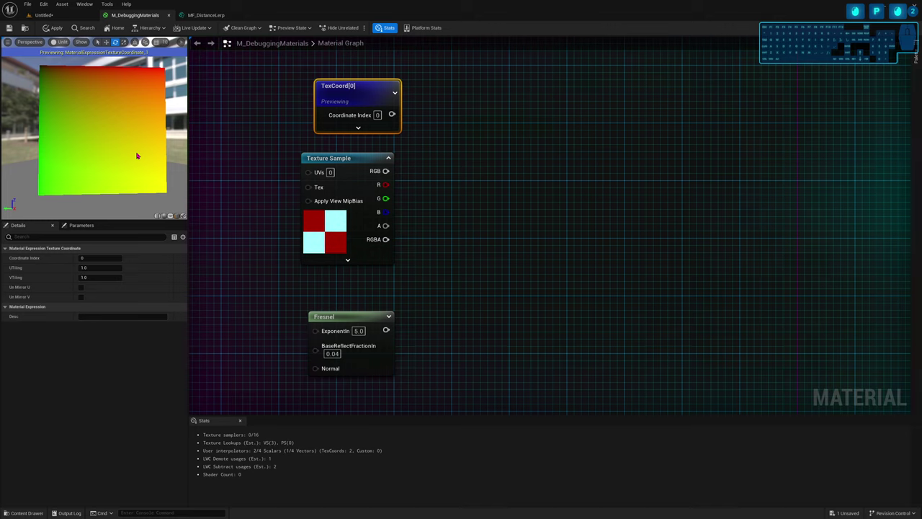
{"action": "left_click_drag", "start_coordinate": [142, 143], "coordinate": [145, 80]}
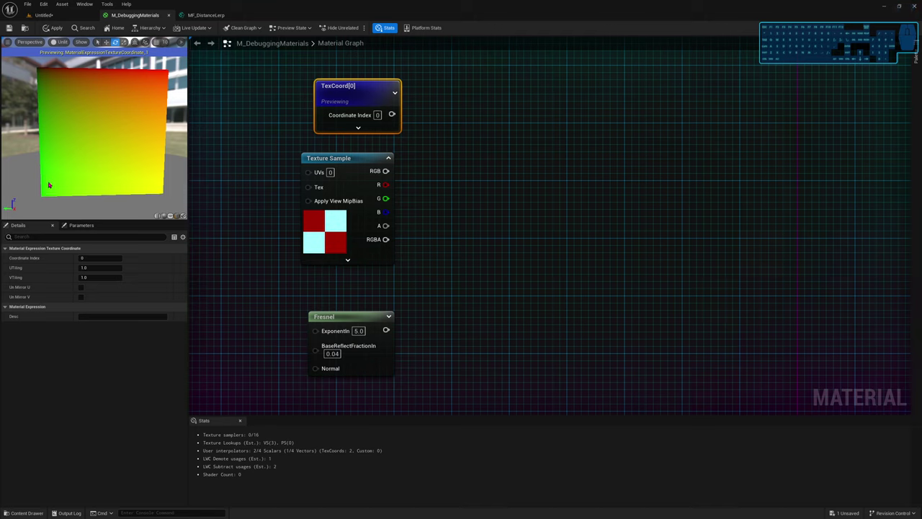
Preview the Texture Sample node, and add a Multiply node and an Add node beside it
{"action": "left_click", "coordinate": [343, 160]}
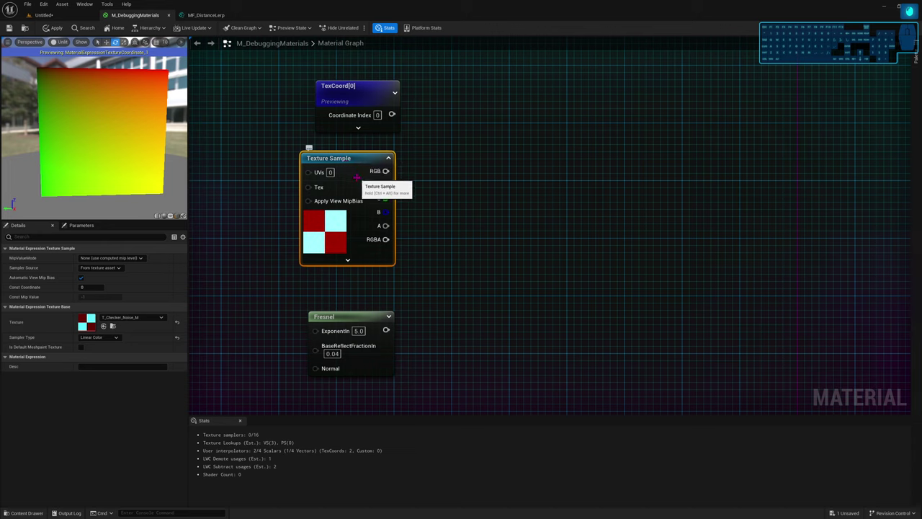
{"action": "key", "text": "space"}
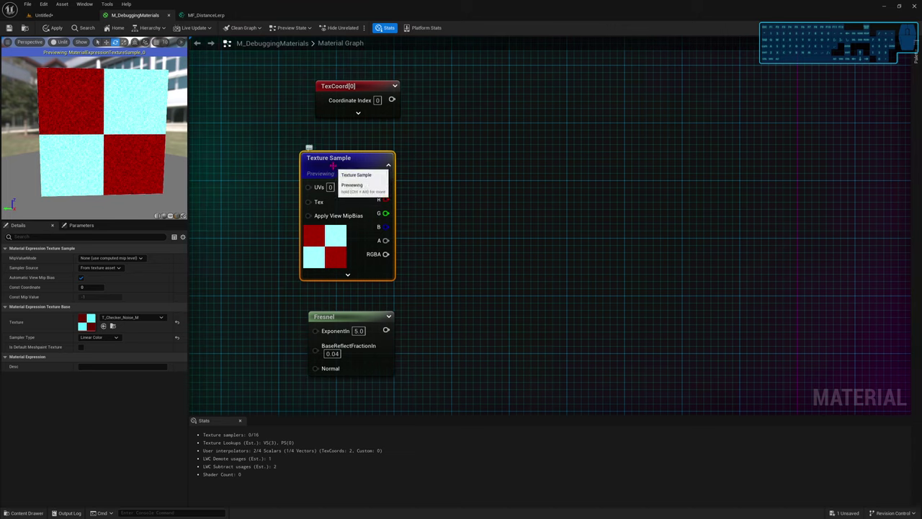
{"action": "left_click", "coordinate": [419, 200]}
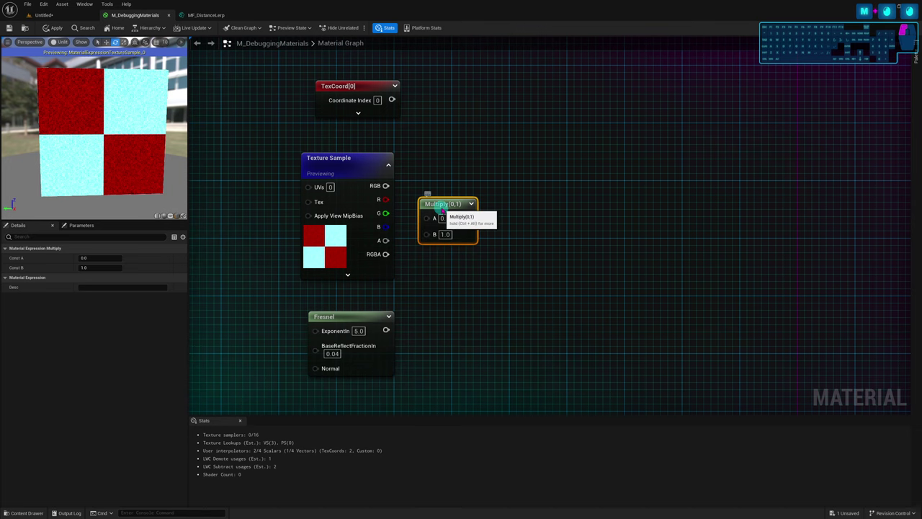
{"action": "left_click_drag", "start_coordinate": [448, 226], "coordinate": [488, 237]}
{"action": "left_click", "coordinate": [472, 156]}
{"action": "left_click", "coordinate": [465, 153]}
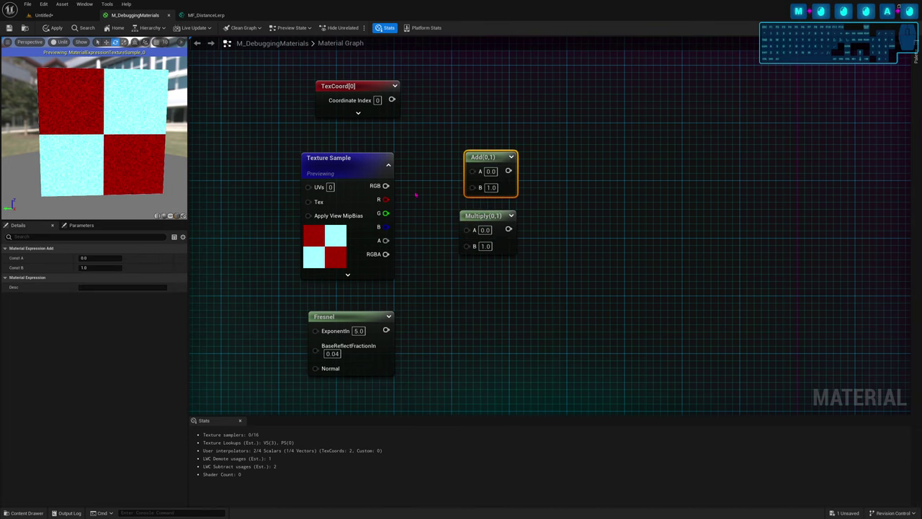
Connect the Texture Sample's R output to the Add node's B input and preview the Add node
{"action": "left_click_drag", "start_coordinate": [386, 199], "coordinate": [477, 189]}
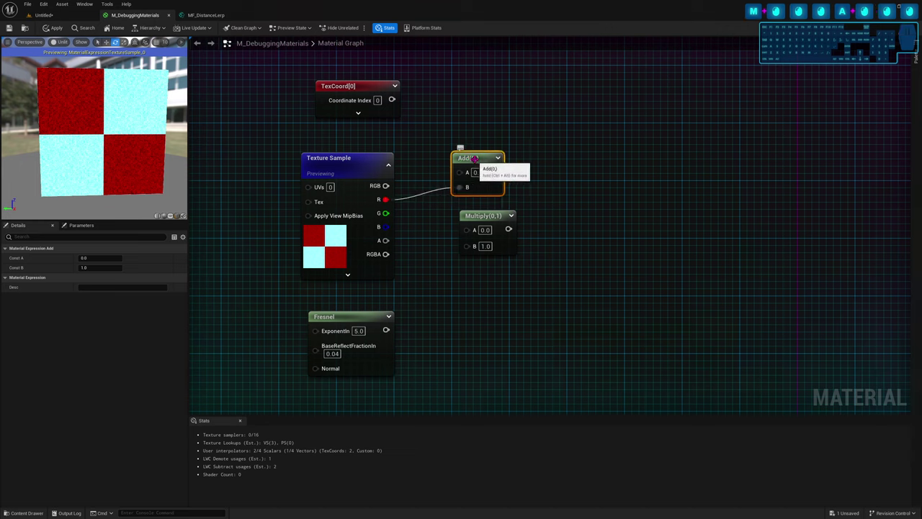
{"action": "key", "text": "space"}
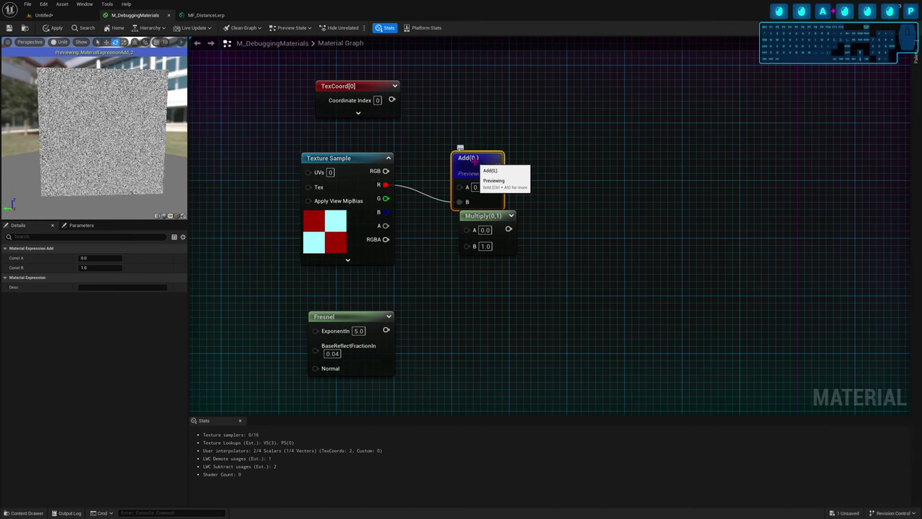
{"action": "left_click_drag", "start_coordinate": [475, 157], "coordinate": [474, 142]}
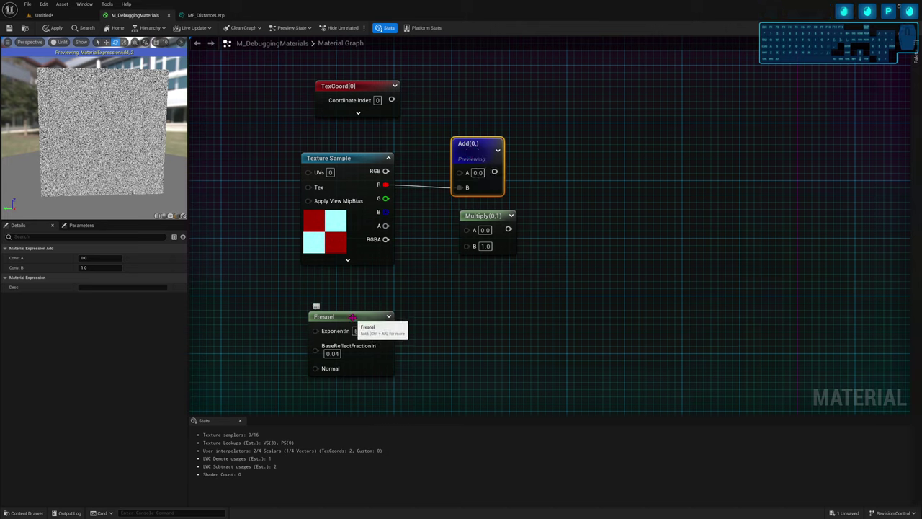
Feed the Texture Sample's G, B, A, RGB and RGBA outputs in turn into the Add node's B input and inspect each preview
{"action": "left_click_drag", "start_coordinate": [382, 198], "coordinate": [462, 188]}
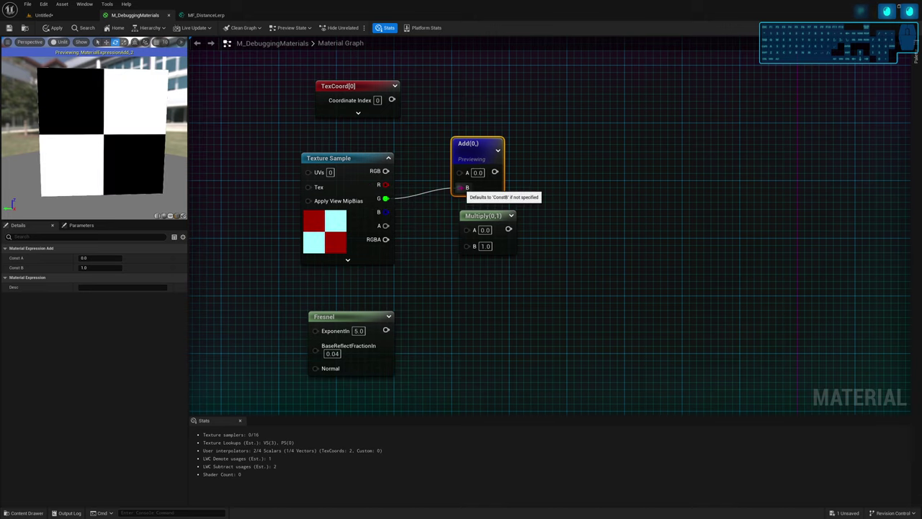
{"action": "left_click_drag", "start_coordinate": [385, 212], "coordinate": [460, 189]}
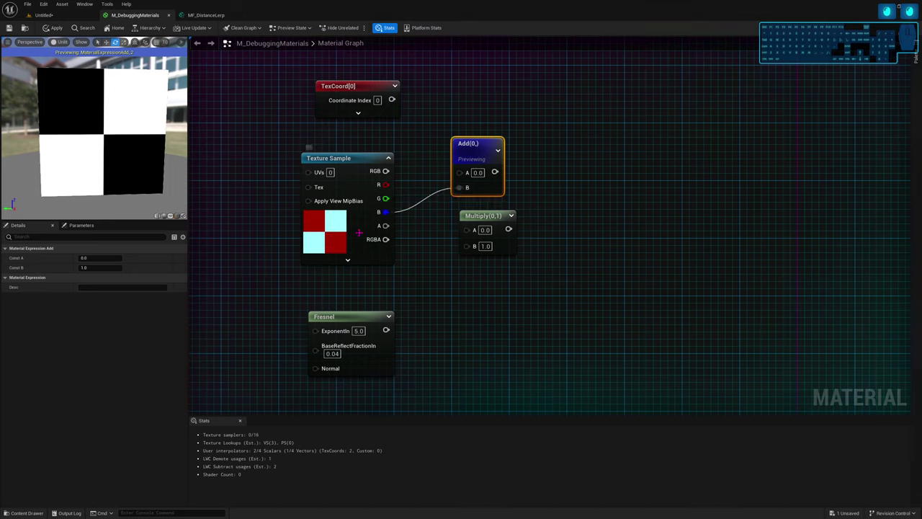
{"action": "left_click_drag", "start_coordinate": [385, 225], "coordinate": [460, 189]}
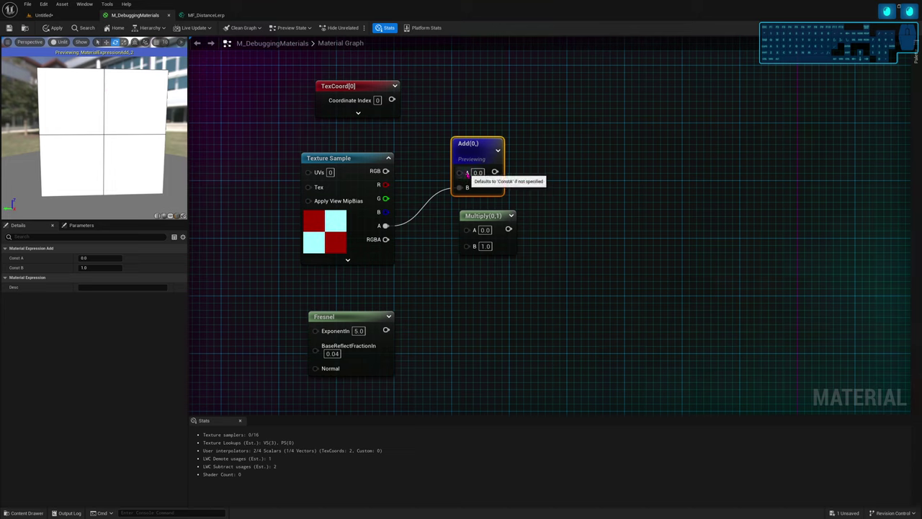
{"action": "left_click_drag", "start_coordinate": [470, 147], "coordinate": [455, 155]}
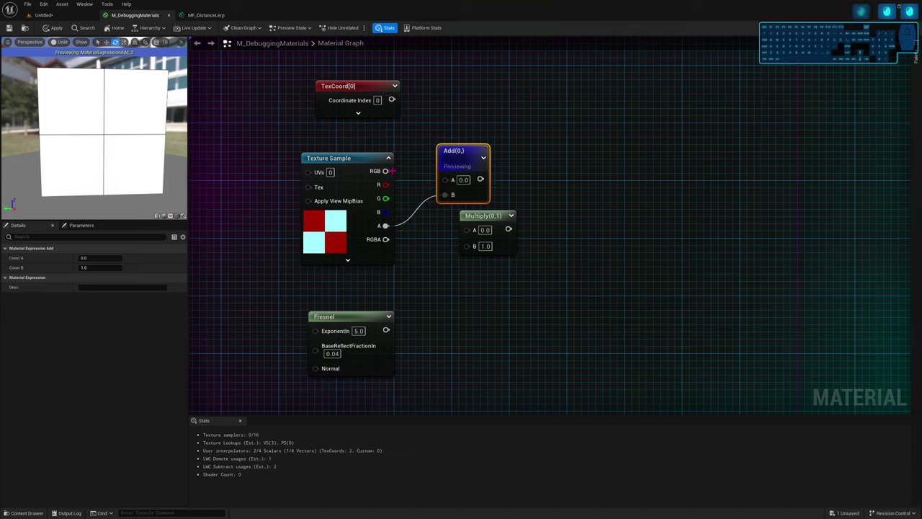
{"action": "left_click_drag", "start_coordinate": [386, 171], "coordinate": [450, 196]}
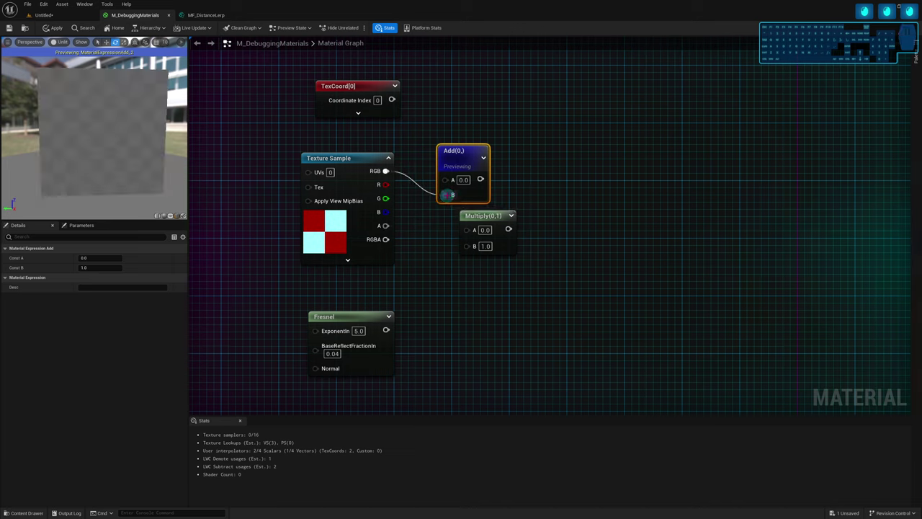
{"action": "left_click_drag", "start_coordinate": [386, 239], "coordinate": [446, 195]}
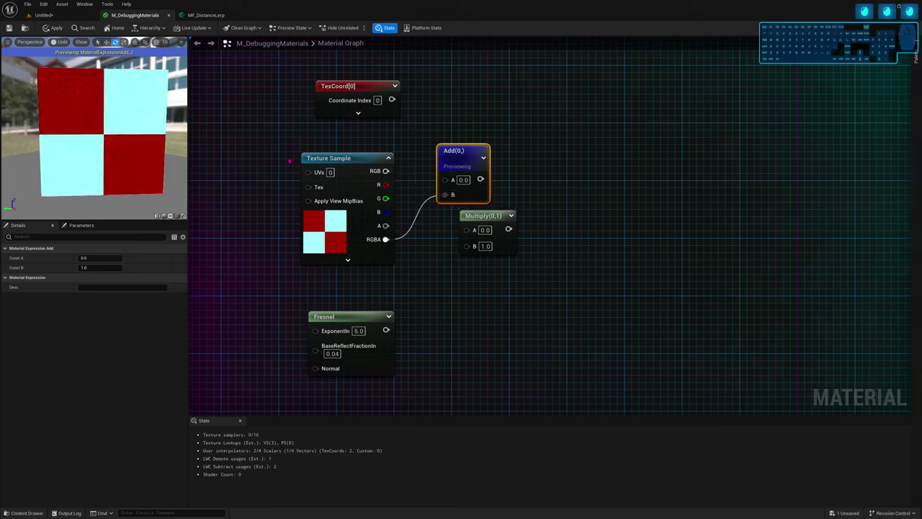
{"action": "scroll", "coordinate": [103, 75], "scroll_direction": "up", "scroll_amount": 5}
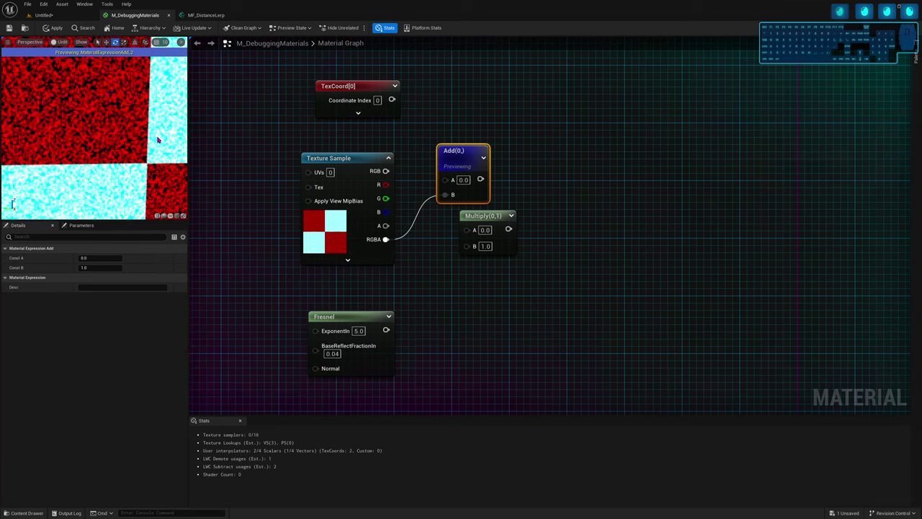
{"action": "right_click_drag", "start_coordinate": [153, 186], "coordinate": [144, 156]}
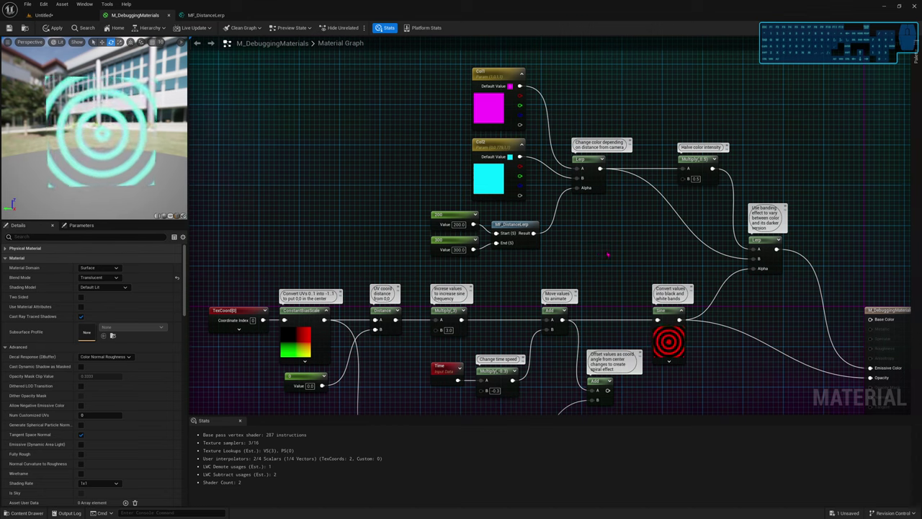
Compare the full material's preview color with the Col1 and Col2 color parameters in the graph
{"action": "right_click_drag", "start_coordinate": [608, 255], "coordinate": [549, 239]}
{"action": "scroll", "coordinate": [544, 250], "scroll_direction": "down", "scroll_amount": 1}
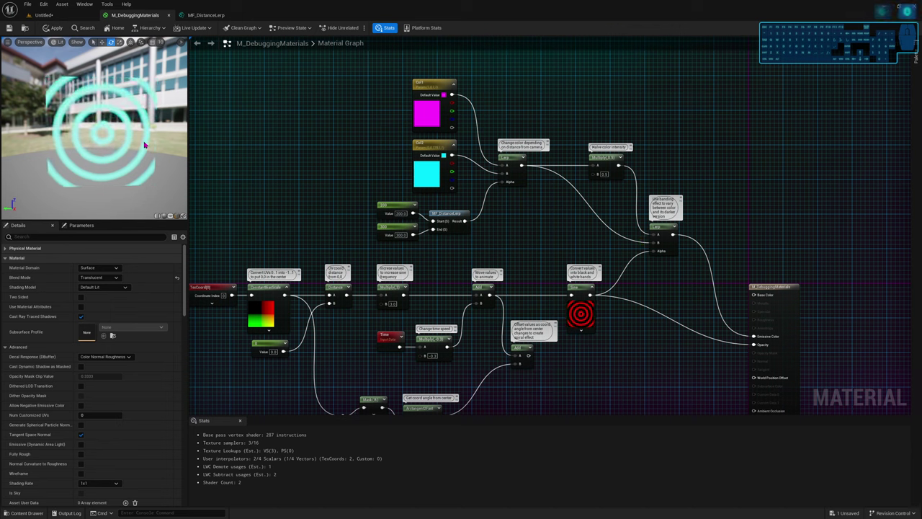
{"action": "left_click_drag", "start_coordinate": [132, 137], "coordinate": [132, 137]}
{"action": "left_click", "coordinate": [426, 113]}
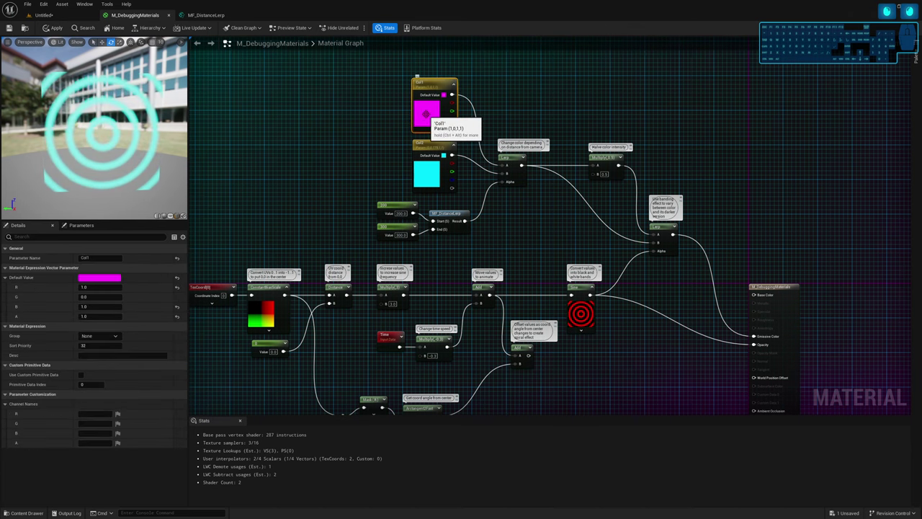
{"action": "left_click", "coordinate": [426, 179]}
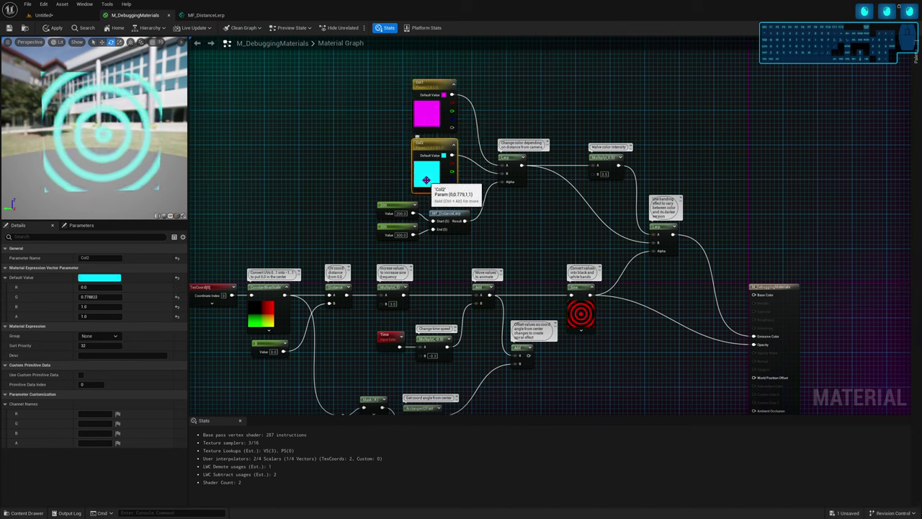
{"action": "left_click_drag", "start_coordinate": [100, 147], "coordinate": [90, 141]}
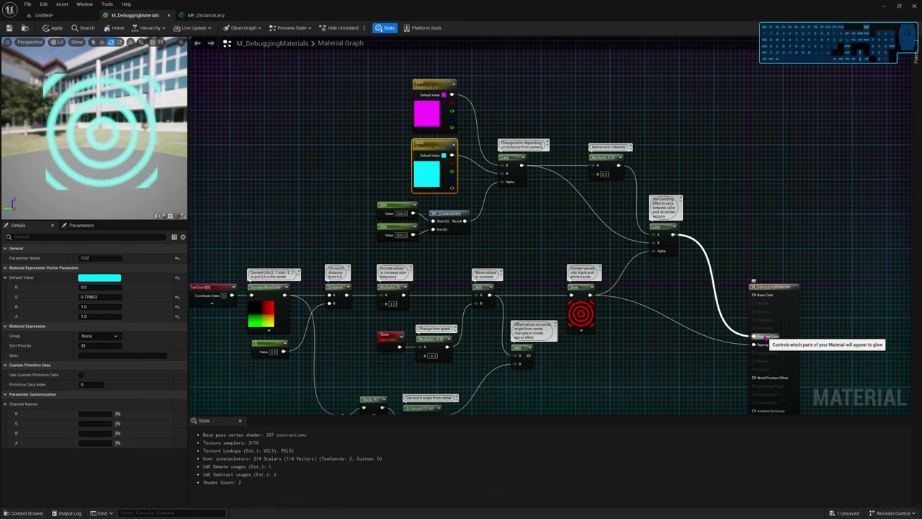
Preview the final Lerp node that feeds Emissive Color and check it from a different camera distance
{"action": "left_click", "coordinate": [670, 242]}
{"action": "key", "text": "space"}
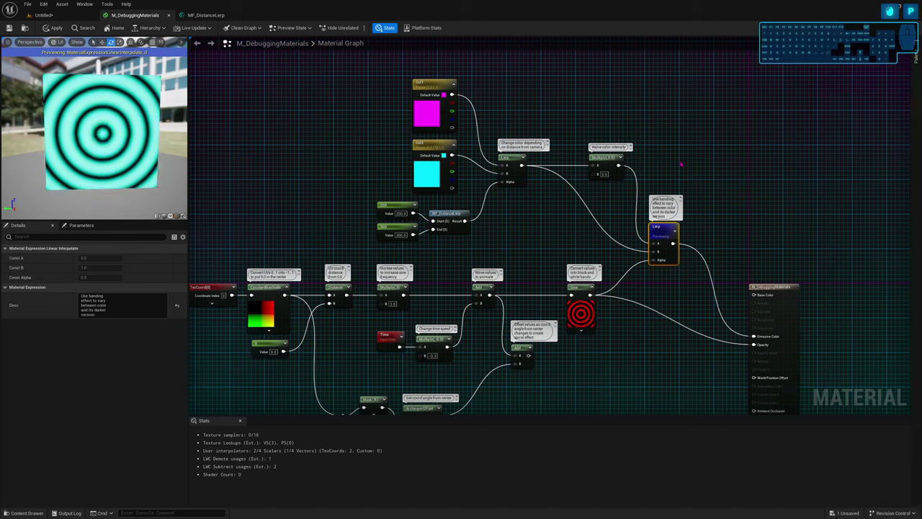
{"action": "left_click_drag", "start_coordinate": [137, 130], "coordinate": [128, 128]}
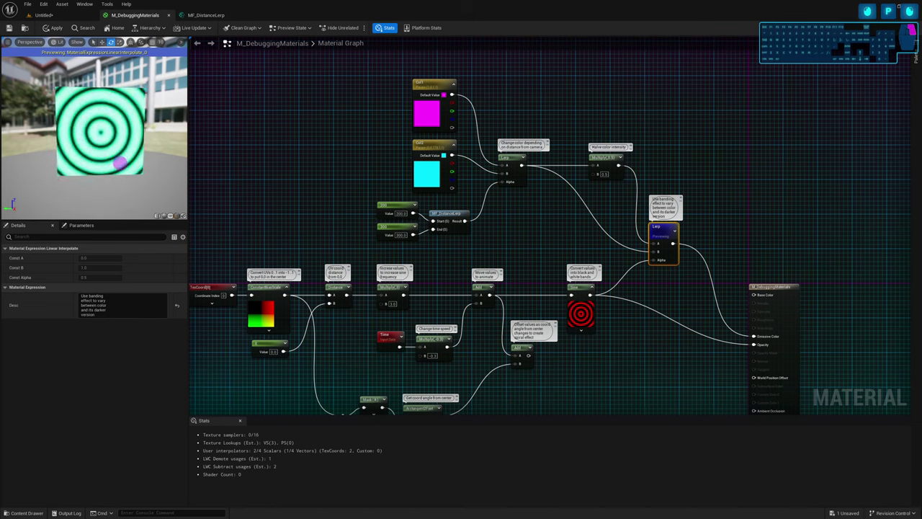
Preview the Multiply node that halves the color intensity and check it from a different camera distance
{"action": "left_click", "coordinate": [607, 165]}
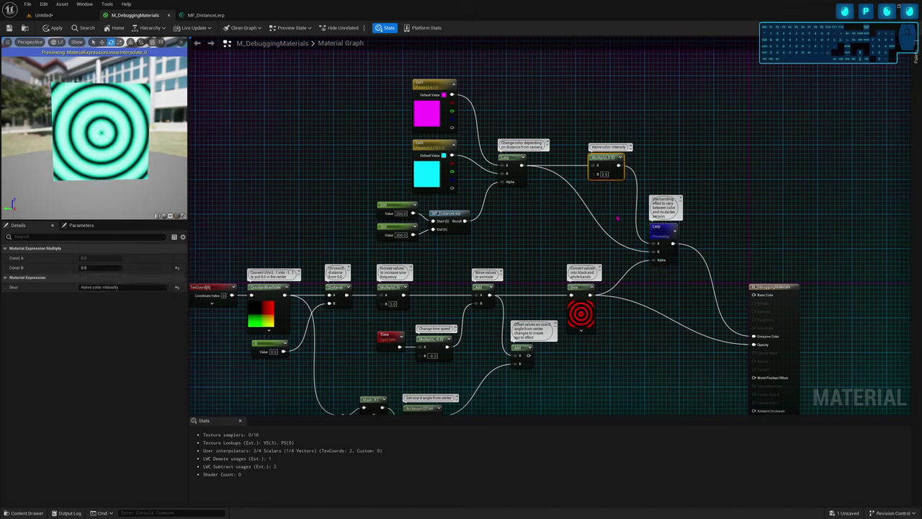
{"action": "key", "text": "space"}
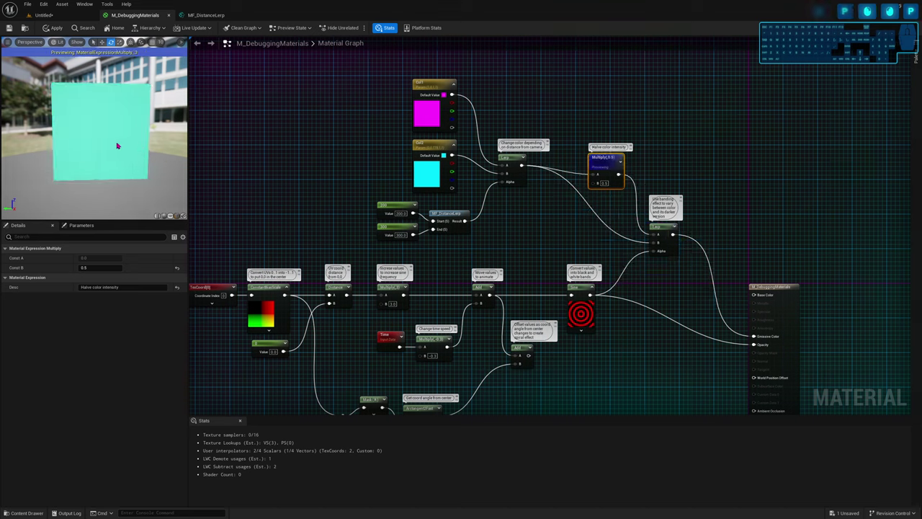
{"action": "left_click_drag", "start_coordinate": [118, 144], "coordinate": [104, 108]}
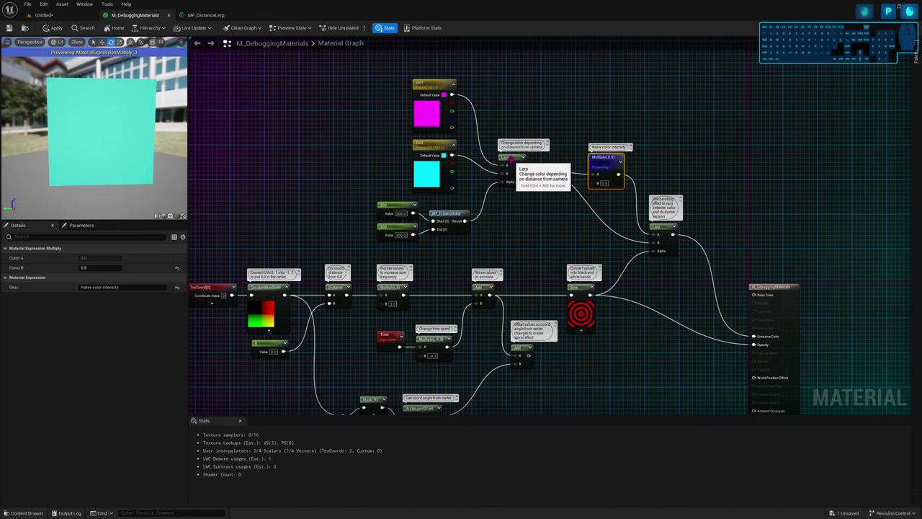
Preview the Lerp node that changes color by camera distance and check it from a different distance
{"action": "left_click", "coordinate": [511, 158]}
{"action": "key", "text": "space"}
{"action": "mouse_move", "coordinate": [112, 136]}
{"action": "right_mouse_down"}
{"action": "mouse_move", "coordinate": [107, 158]}
{"action": "mouse_move", "coordinate": [77, 89]}
{"action": "mouse_move", "coordinate": [95, 152]}
{"action": "mouse_move", "coordinate": [119, 139]}
{"action": "right_mouse_up"}
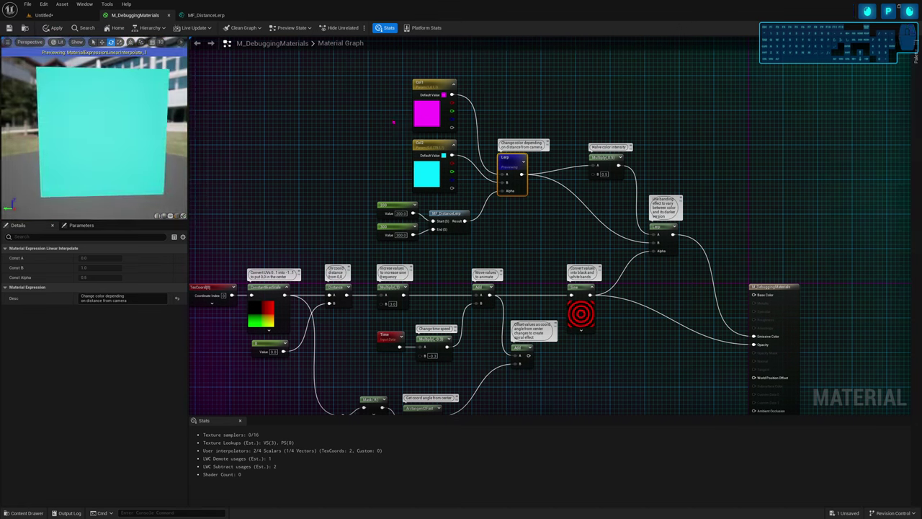
Preview the Col1 and Col2 color parameter nodes one after the other and compare their colors on the preview plane
{"action": "left_click", "coordinate": [426, 119]}
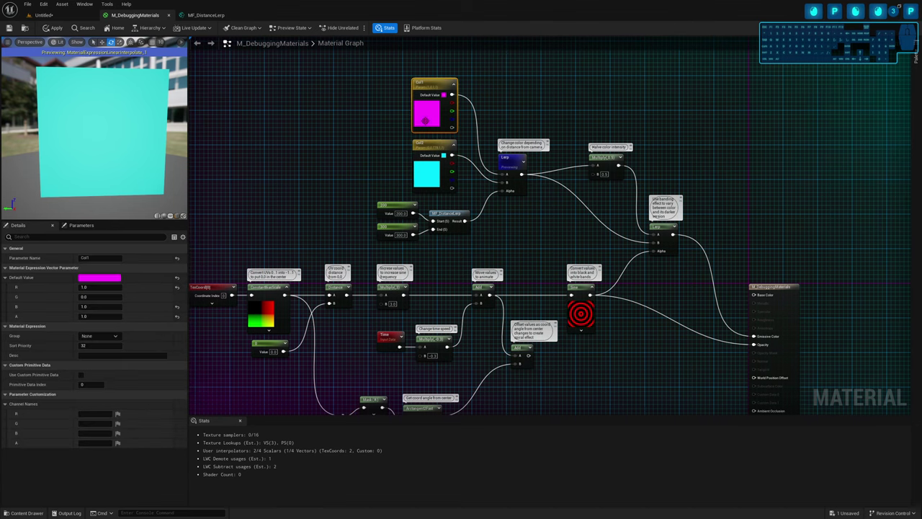
{"action": "key", "text": "space"}
{"action": "scroll", "coordinate": [122, 146], "scroll_direction": "down", "scroll_amount": 3}
{"action": "scroll", "coordinate": [122, 147], "scroll_direction": "up", "scroll_amount": 1}
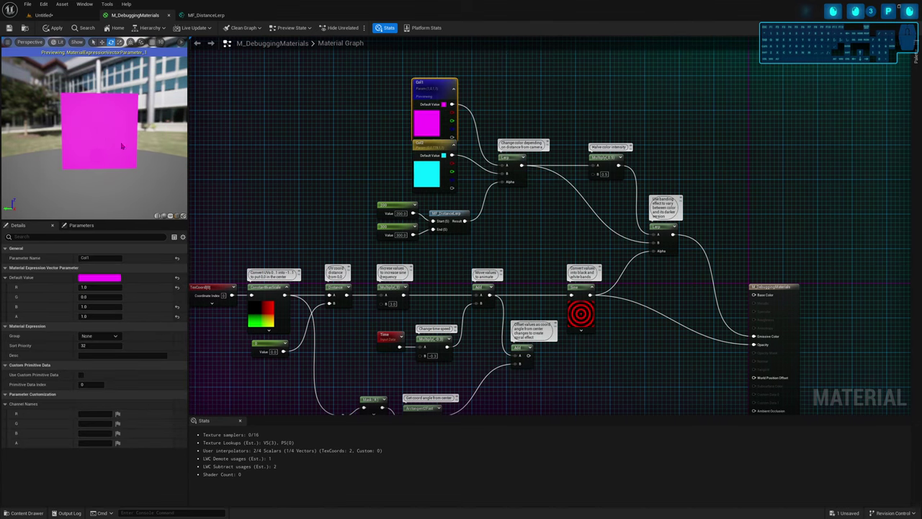
{"action": "left_click", "coordinate": [430, 172]}
{"action": "key", "text": "space"}
{"action": "right_click_drag", "start_coordinate": [94, 144], "coordinate": [115, 130]}
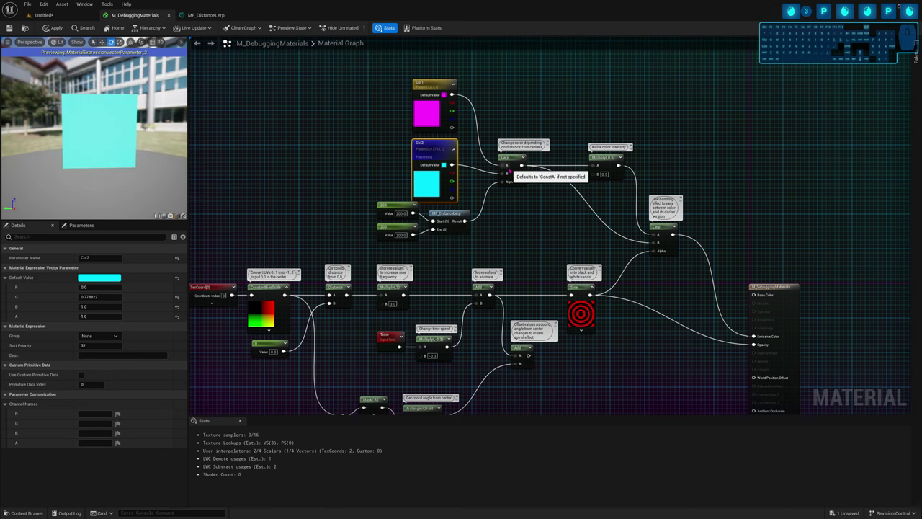
Preview the MF_DistanceLerp function node and check its output from several near and far camera distances
{"action": "left_click", "coordinate": [448, 216]}
{"action": "key", "text": "space"}
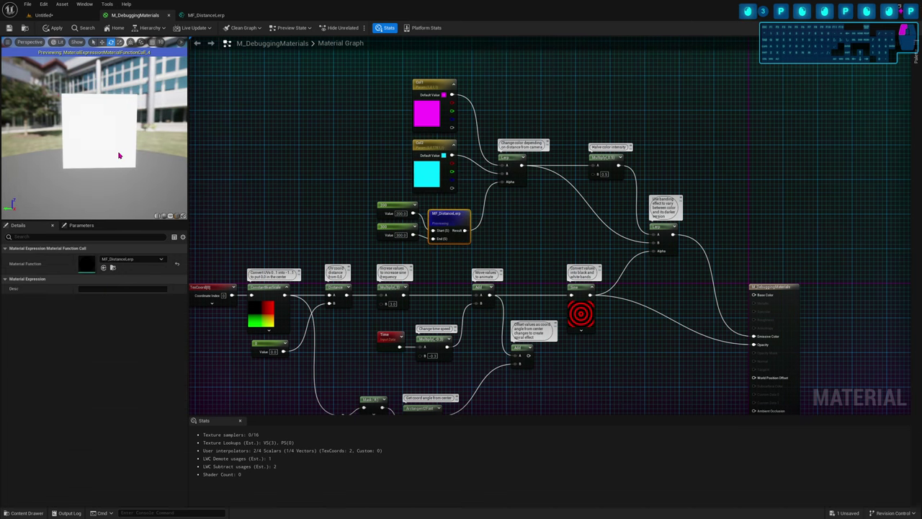
{"action": "mouse_move", "coordinate": [109, 152]}
{"action": "right_mouse_down"}
{"action": "mouse_move", "coordinate": [111, 179]}
{"action": "mouse_move", "coordinate": [97, 159]}
{"action": "right_mouse_up"}
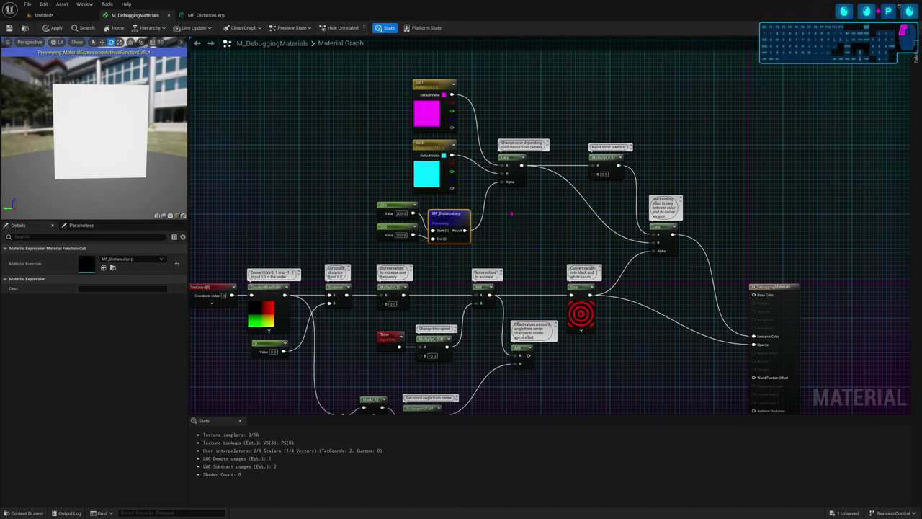
{"action": "scroll", "coordinate": [510, 182], "scroll_direction": "up", "scroll_amount": 3, "text": "ctrl"}
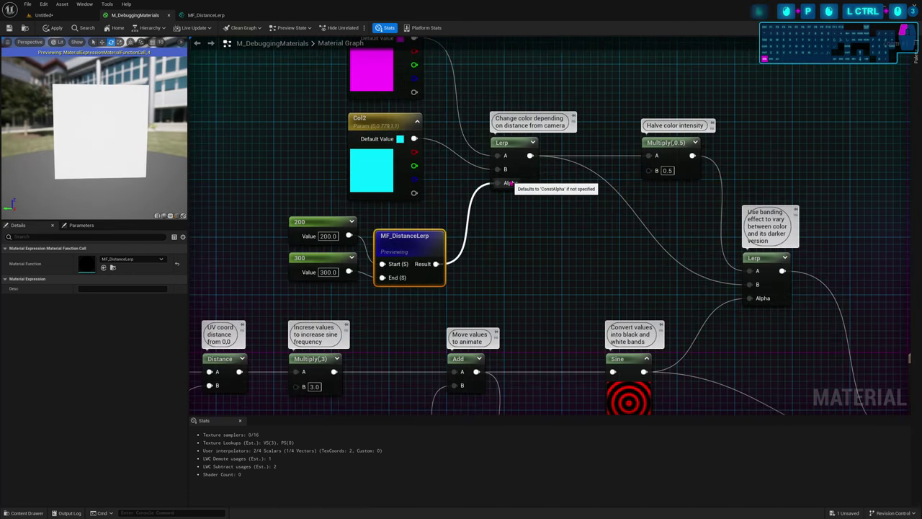
{"action": "right_click_drag", "start_coordinate": [125, 152], "coordinate": [105, 68]}
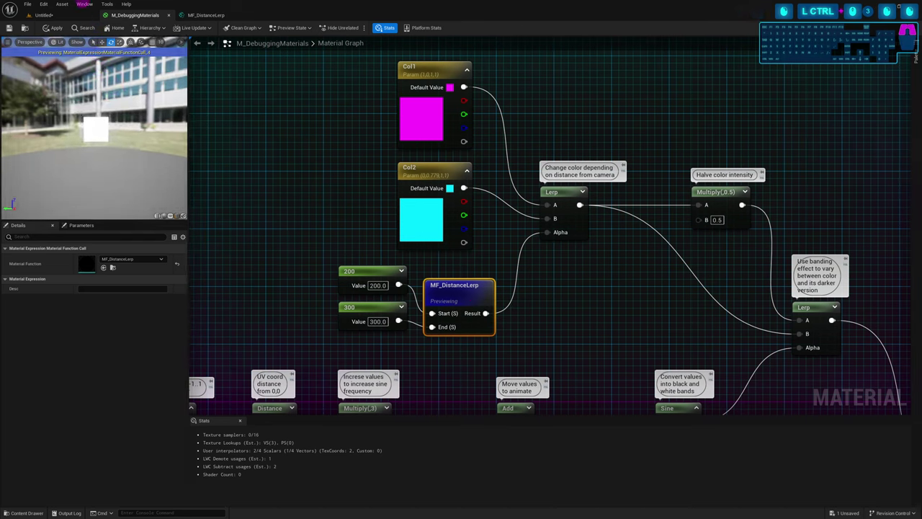
{"action": "right_click_drag", "start_coordinate": [66, 4], "coordinate": [66, 4]}
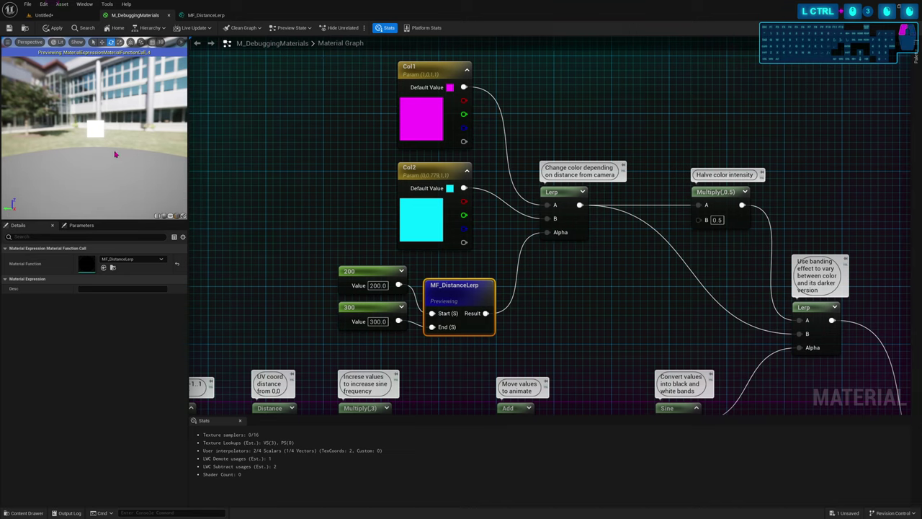
{"action": "right_click_drag", "start_coordinate": [130, 171], "coordinate": [144, 185]}
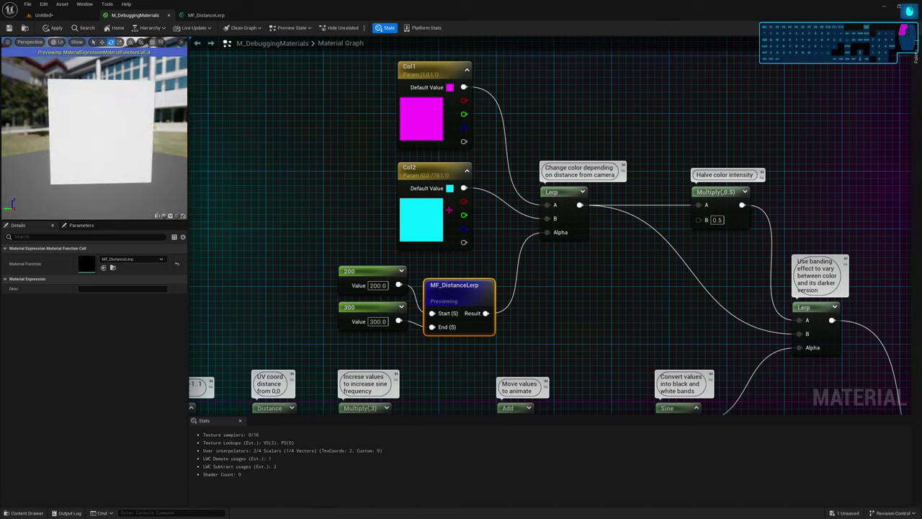
Examine how the Col1 and Col2 parameters feed the A and B inputs of the distance-based Lerp
{"action": "left_click", "coordinate": [441, 211]}
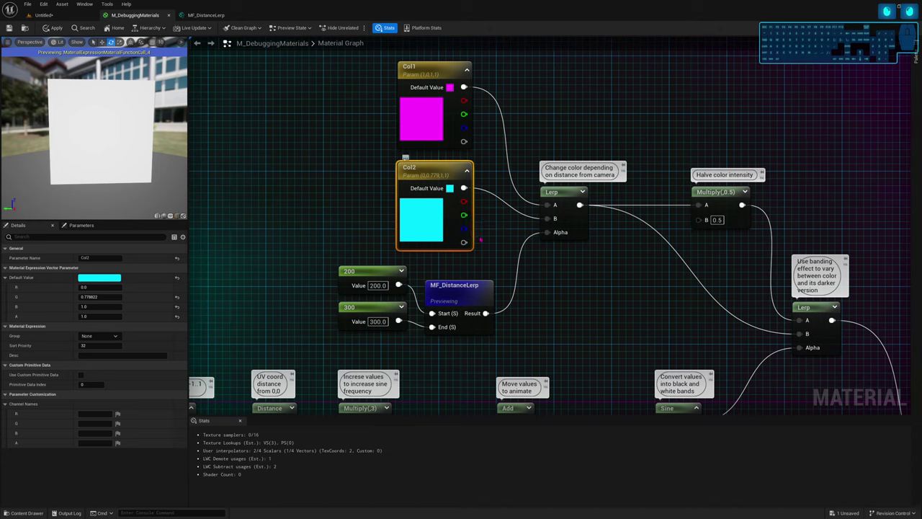
{"action": "left_click", "coordinate": [574, 220]}
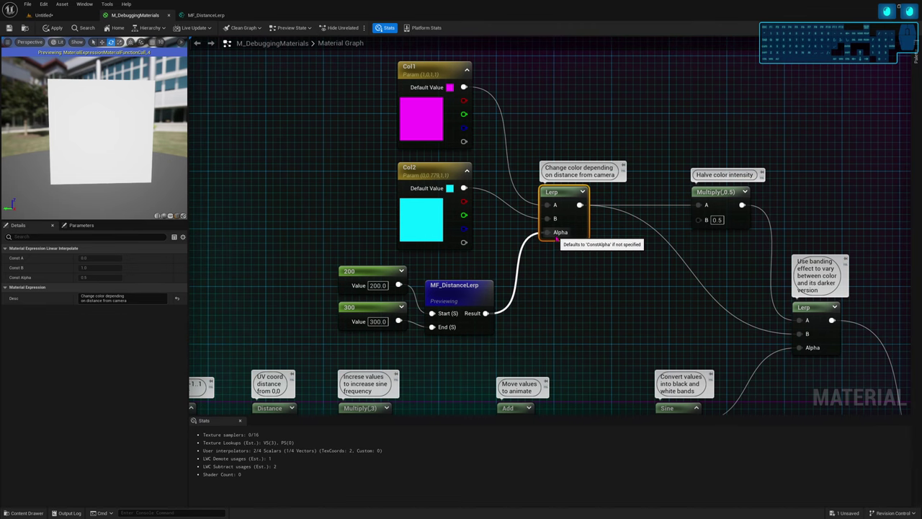
{"action": "right_click_drag", "start_coordinate": [529, 156], "coordinate": [535, 197]}
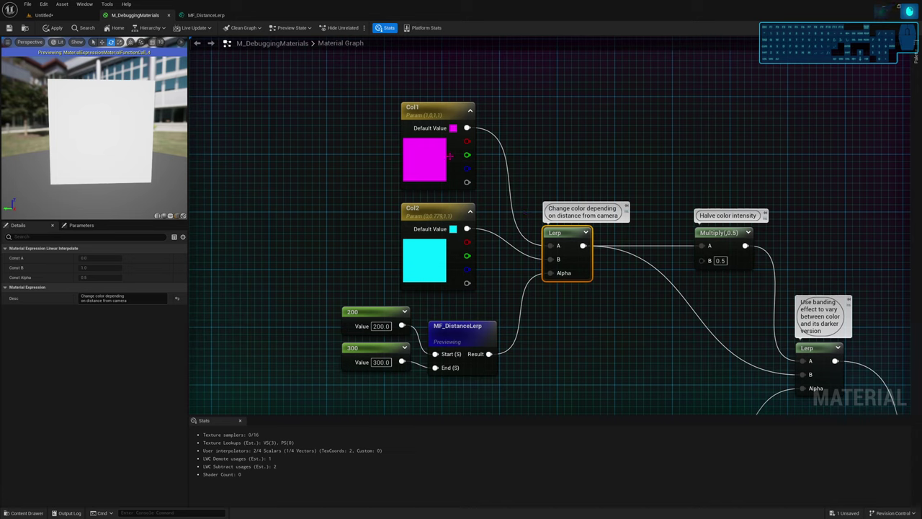
{"action": "left_click", "coordinate": [420, 252]}
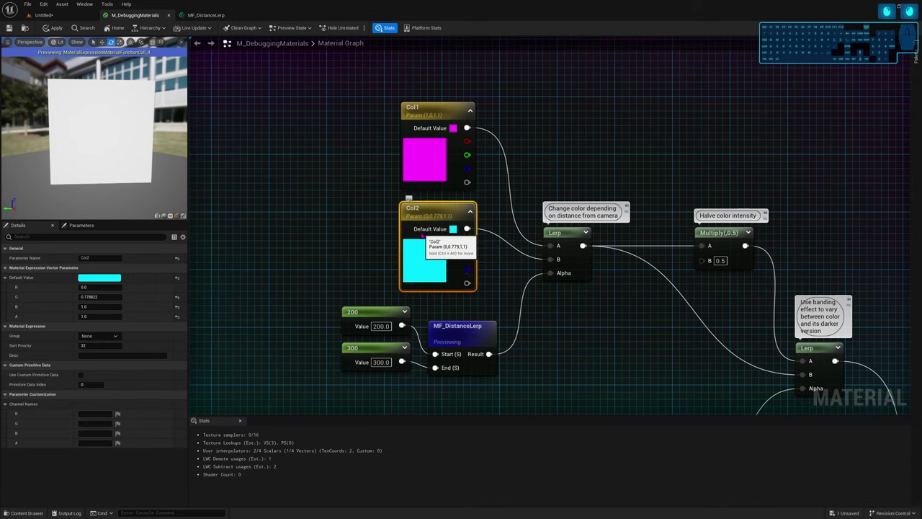
{"action": "left_click", "coordinate": [425, 159]}
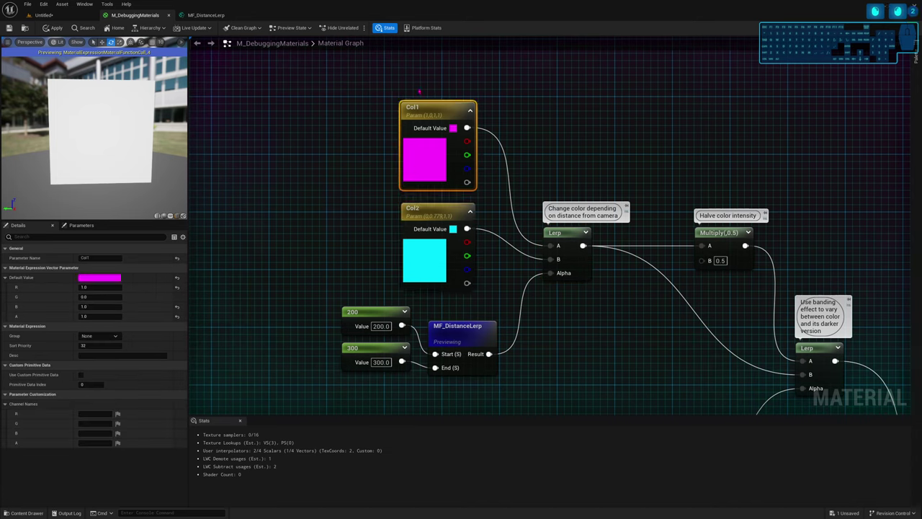
{"action": "left_click", "coordinate": [421, 84]}
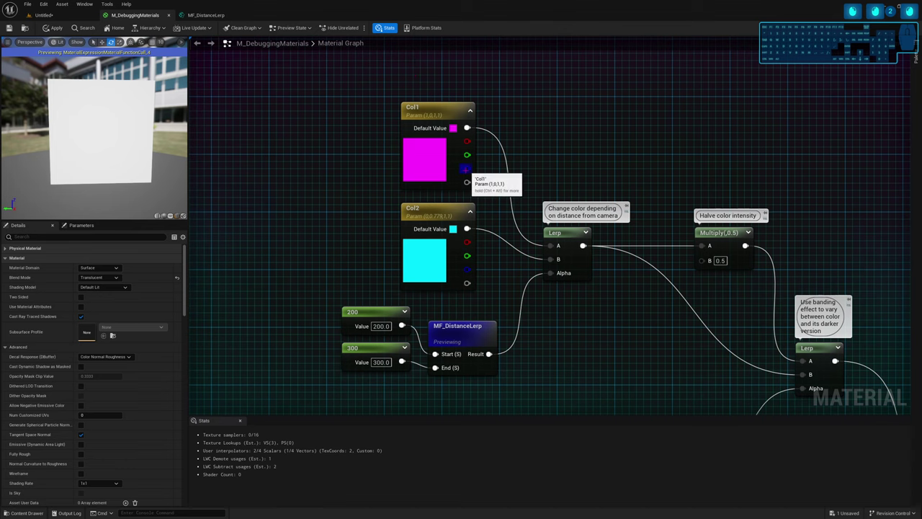
{"action": "right_click_drag", "start_coordinate": [426, 140], "coordinate": [441, 117]}
{"action": "right_click_drag", "start_coordinate": [488, 218], "coordinate": [493, 245]}
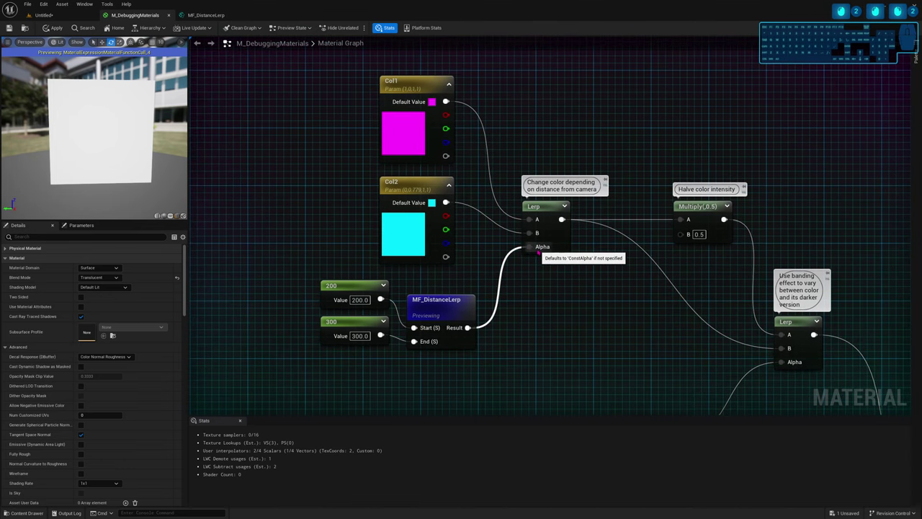
Examine how MF_DistanceLerp drives the Lerp's Alpha between the two colors, and recheck its preview from another camera distance
{"action": "left_click", "coordinate": [400, 238]}
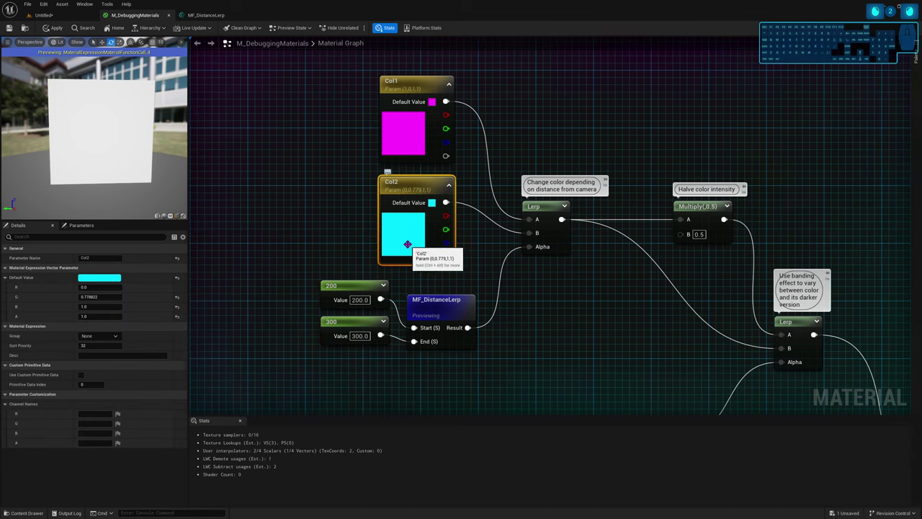
{"action": "left_click", "coordinate": [559, 263]}
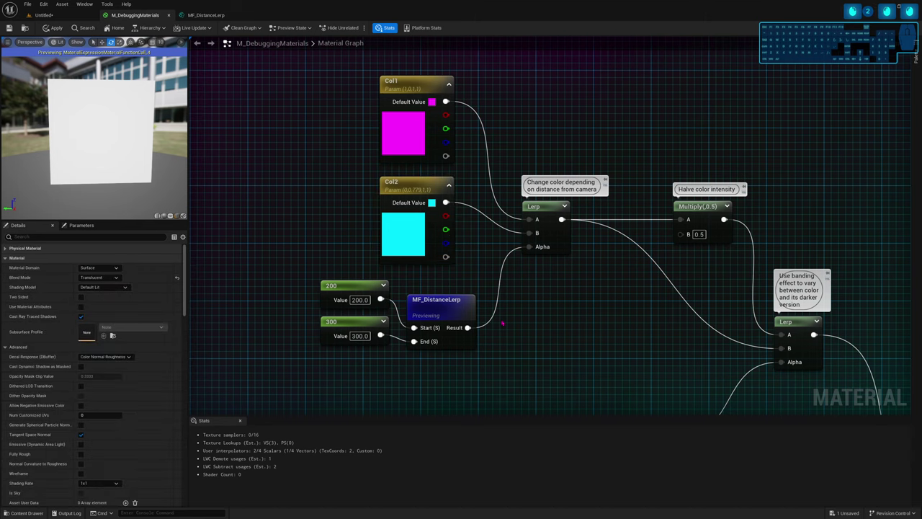
{"action": "left_click", "coordinate": [549, 233]}
{"action": "left_click_drag", "start_coordinate": [473, 268], "coordinate": [314, 352]}
{"action": "left_click", "coordinate": [525, 343]}
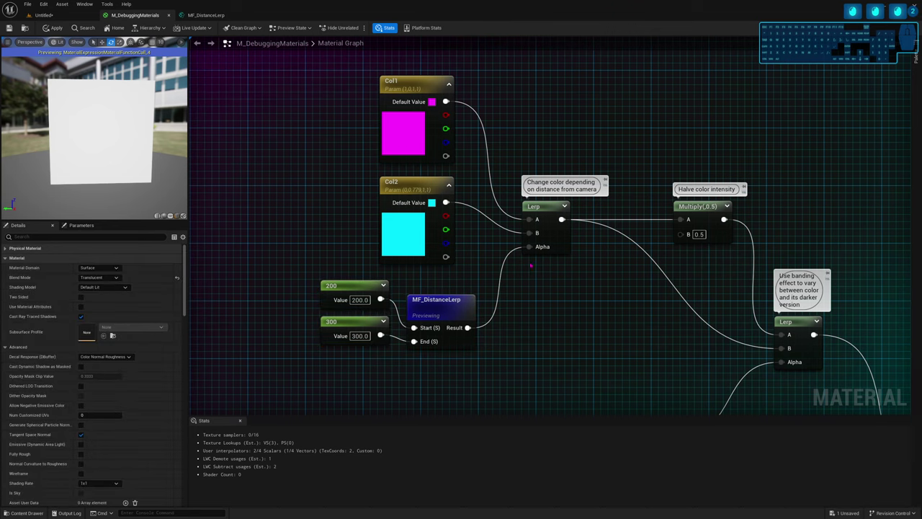
{"action": "left_click", "coordinate": [455, 306]}
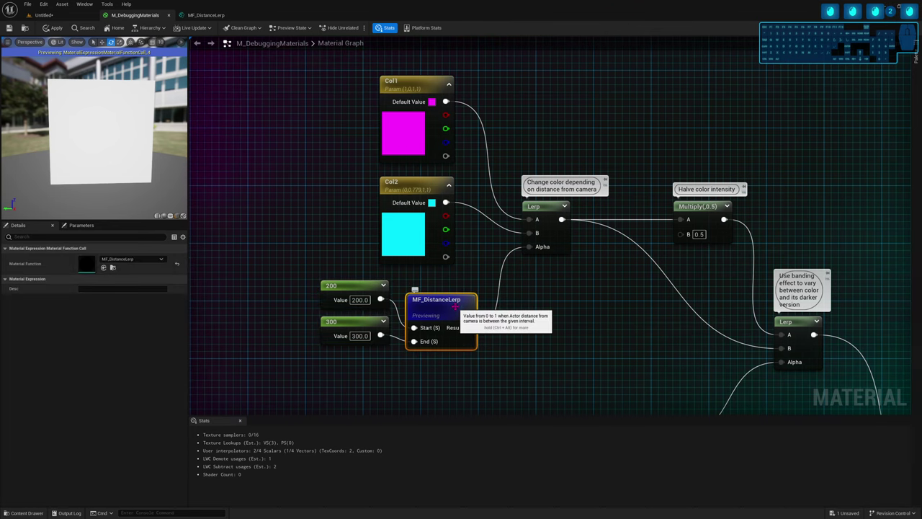
{"action": "right_click_drag", "start_coordinate": [129, 173], "coordinate": [120, 196]}
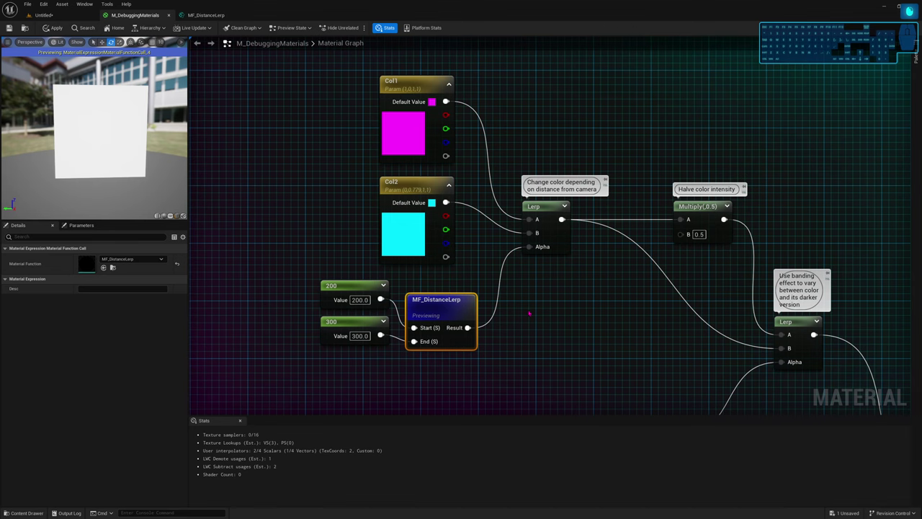
Add a DebugScalarValues node and place it beside the MF_DistanceLerp node
{"action": "left_click", "coordinate": [526, 313]}
{"action": "right_click_drag", "start_coordinate": [524, 313], "coordinate": [454, 293]}
{"action": "right_click", "coordinate": [451, 295]}
{"action": "type", "text": "debug"}
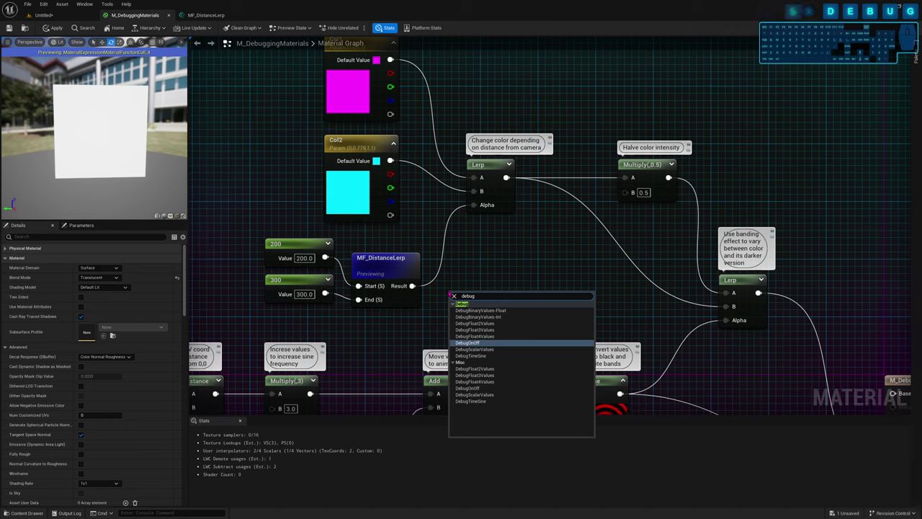
{"action": "left_click", "coordinate": [479, 350]}
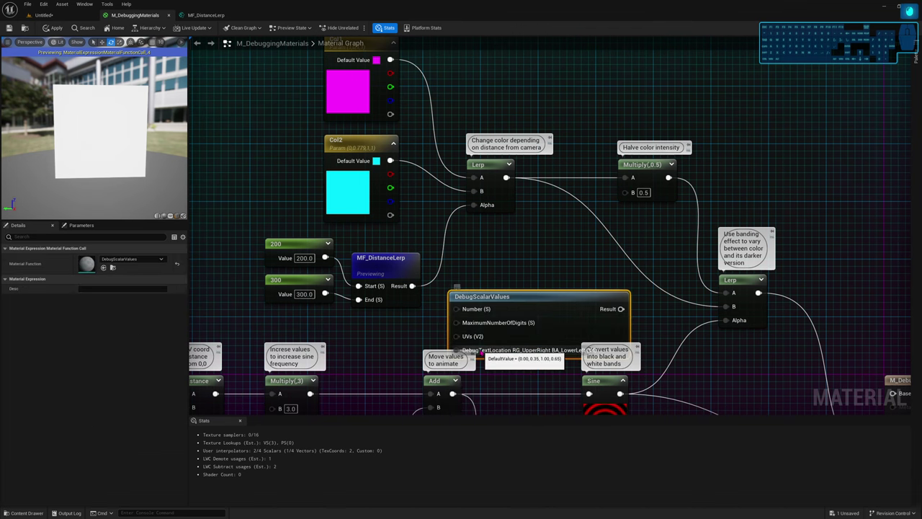
{"action": "left_click_drag", "start_coordinate": [476, 272], "coordinate": [483, 266]}
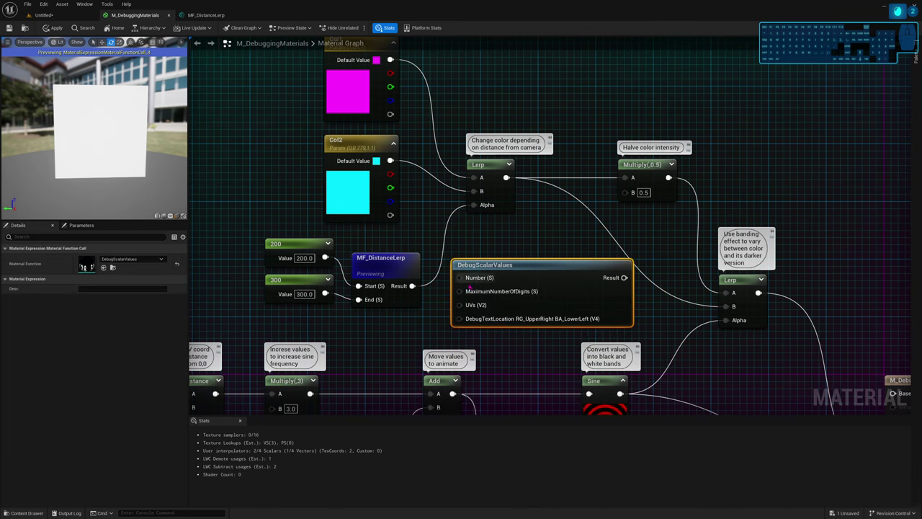
Connect MF_DistanceLerp's Result to the Number input of DebugScalarValues and preview the debug node
{"action": "left_click_drag", "start_coordinate": [134, 140], "coordinate": [173, 145]}
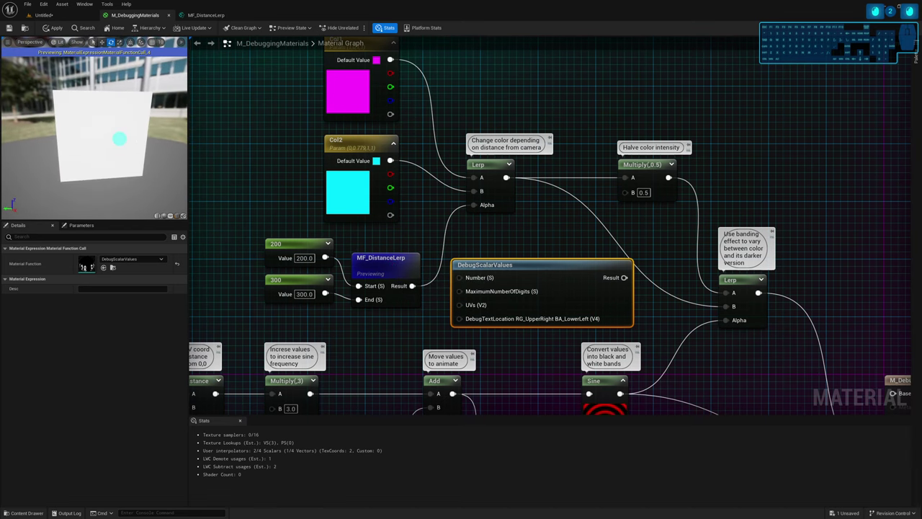
{"action": "left_click_drag", "start_coordinate": [413, 286], "coordinate": [461, 278]}
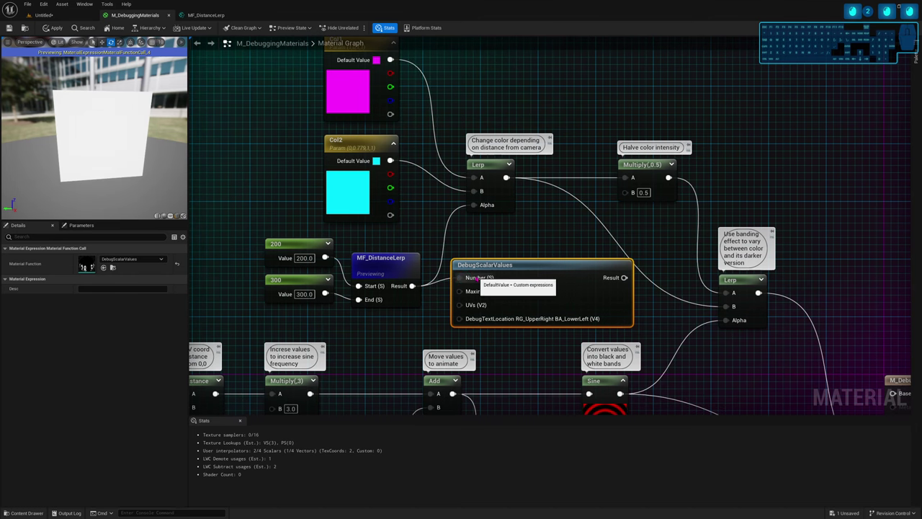
{"action": "key", "text": "space"}
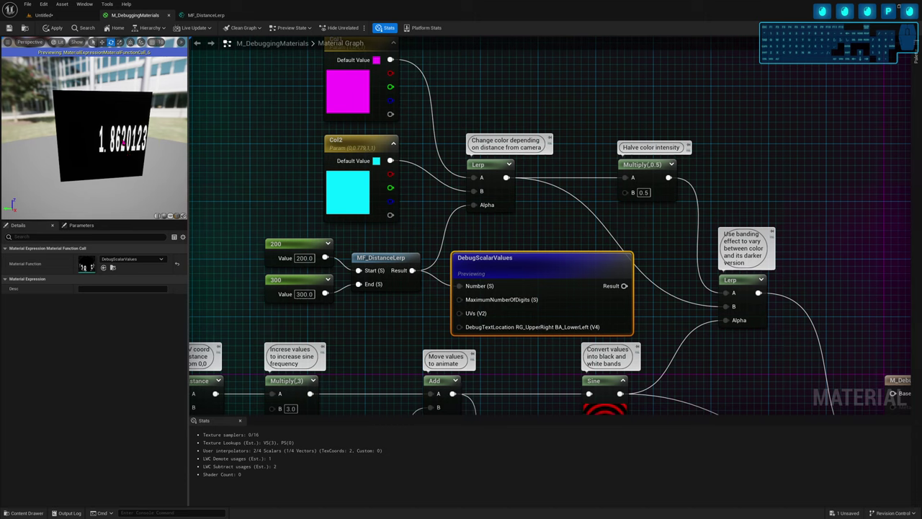
{"action": "mouse_move", "coordinate": [122, 142]}
{"action": "left_mouse_down"}
{"action": "mouse_move", "coordinate": [100, 123]}
{"action": "mouse_move", "coordinate": [111, 123]}
{"action": "mouse_move", "coordinate": [121, 149]}
{"action": "left_mouse_up"}
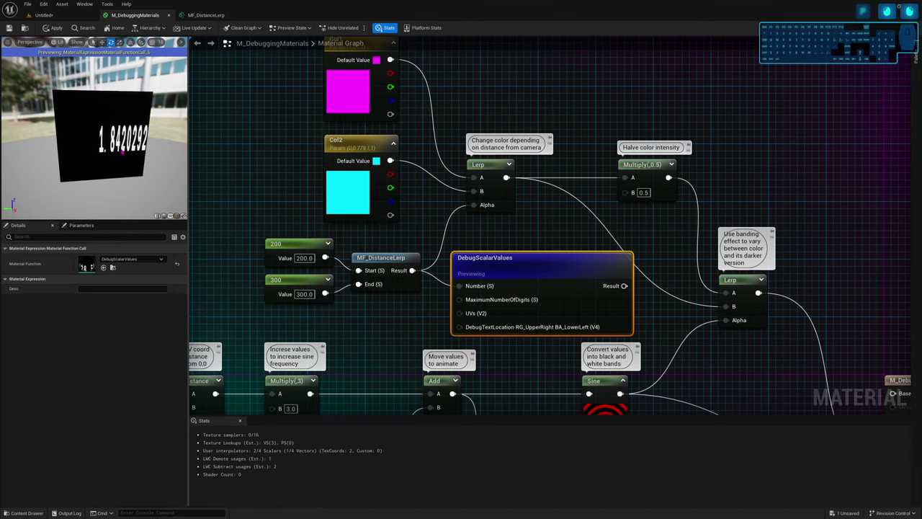
Compare the DebugScalarValues read-out at different camera distances with the Col1 and Col2 inputs it blends
{"action": "right_click_drag", "start_coordinate": [360, 142], "coordinate": [359, 175]}
{"action": "left_click", "coordinate": [348, 137]}
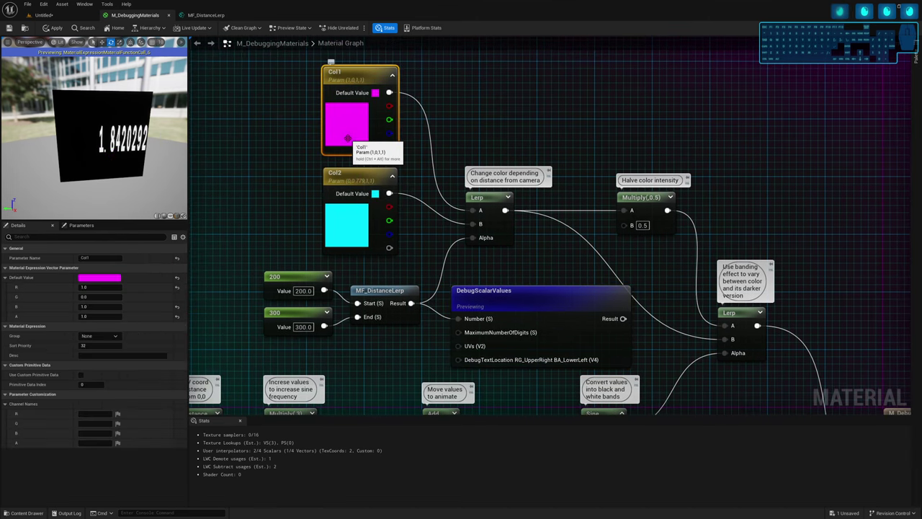
{"action": "left_click", "coordinate": [350, 215]}
{"action": "mouse_move", "coordinate": [110, 137]}
{"action": "left_mouse_down"}
{"action": "mouse_move", "coordinate": [112, 175]}
{"action": "mouse_move", "coordinate": [112, 140]}
{"action": "left_mouse_up"}
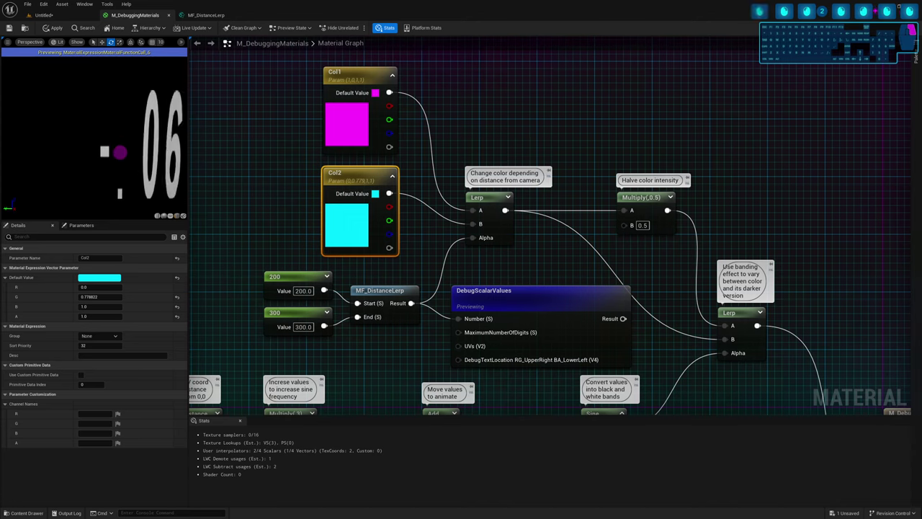
{"action": "scroll", "coordinate": [94, 136], "scroll_direction": "down", "scroll_amount": 5}
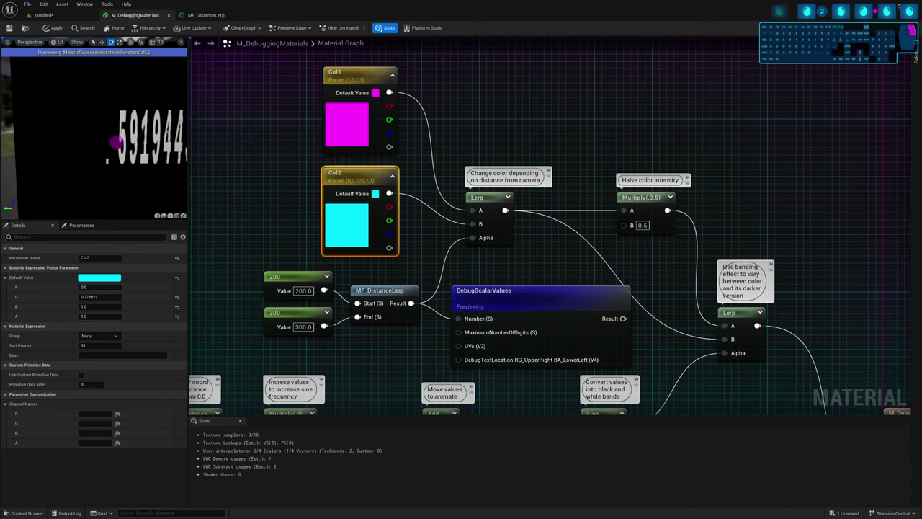
{"action": "left_click_drag", "start_coordinate": [519, 301], "coordinate": [508, 285]}
{"action": "right_click_drag", "start_coordinate": [506, 256], "coordinate": [528, 256]}
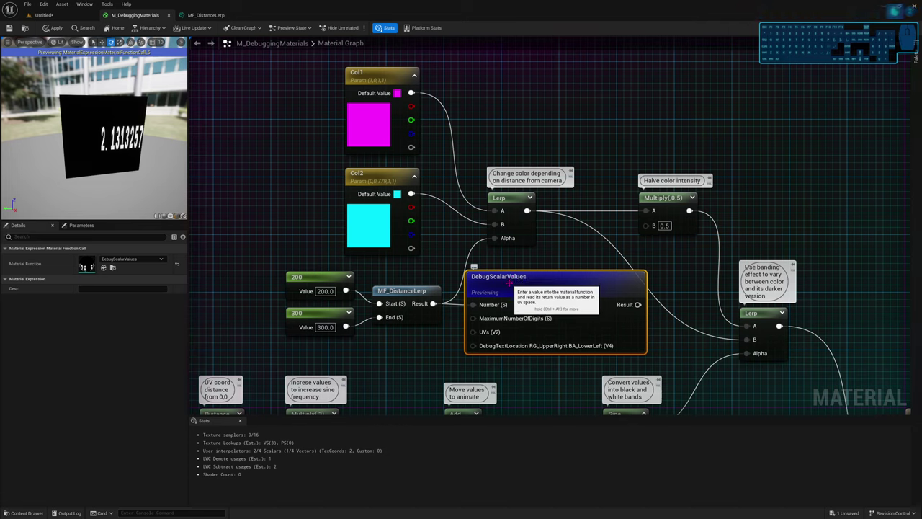
Delete the DebugScalarValues node from the graph
{"action": "scroll", "coordinate": [508, 283], "scroll_direction": "down", "scroll_amount": 5}
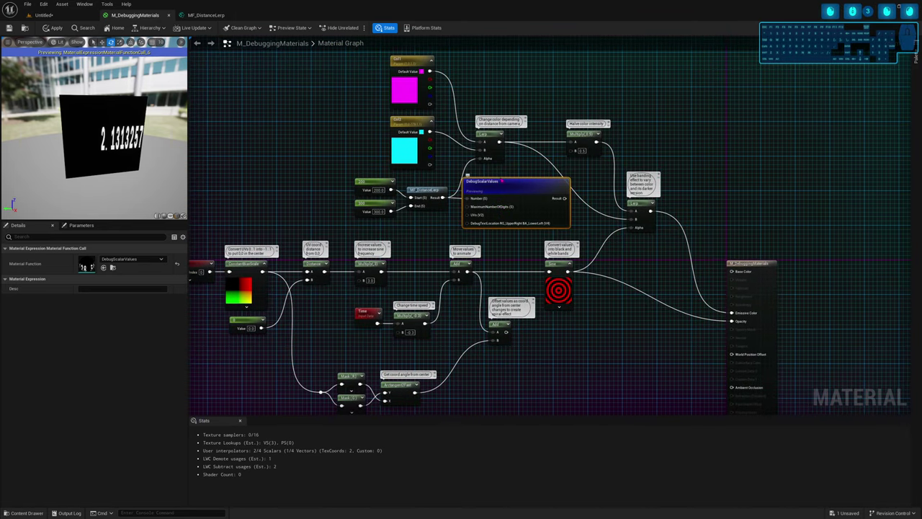
{"action": "key", "text": "Delete"}
{"action": "right_click_drag", "start_coordinate": [488, 182], "coordinate": [521, 232]}
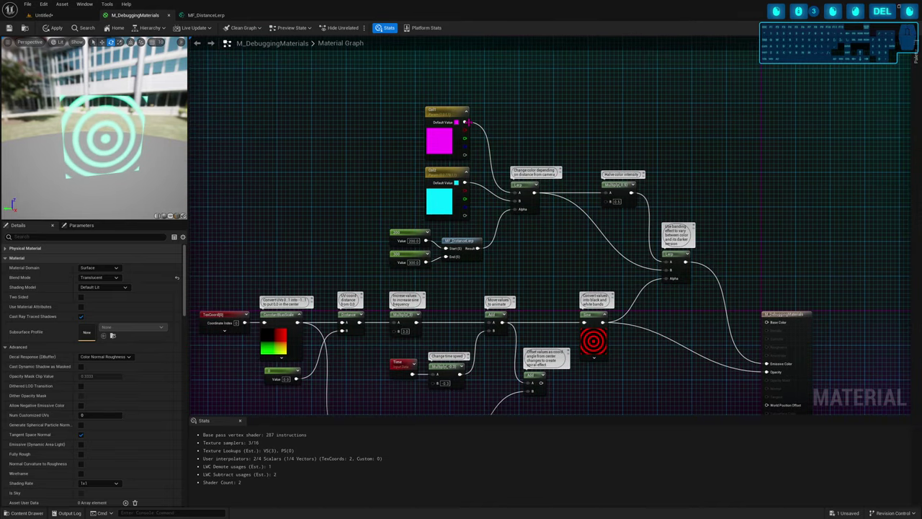
Connect Col1's Default Value output to a new DebugFloat3Values node and preview its numeric color values
{"action": "left_click_drag", "start_coordinate": [465, 121], "coordinate": [505, 95]}
{"action": "type", "text": "debug"}
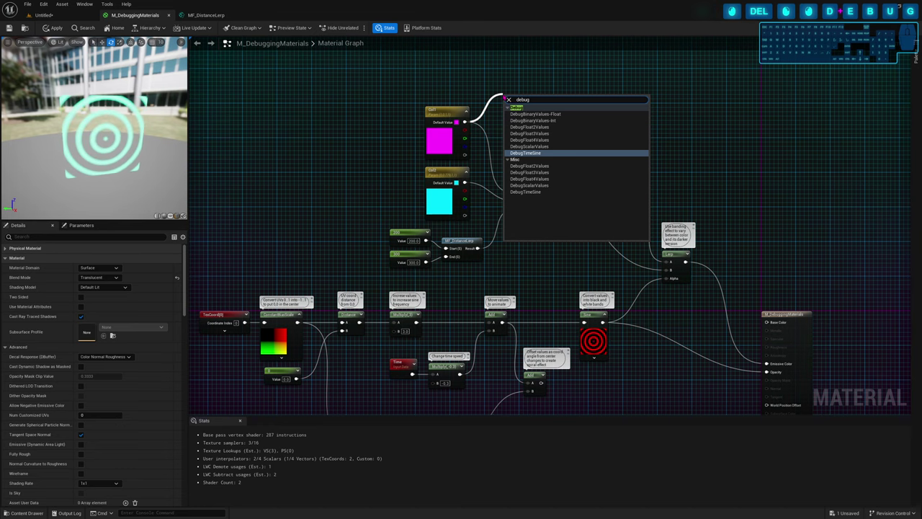
{"action": "scroll", "coordinate": [497, 101], "scroll_direction": "up", "scroll_amount": 1}
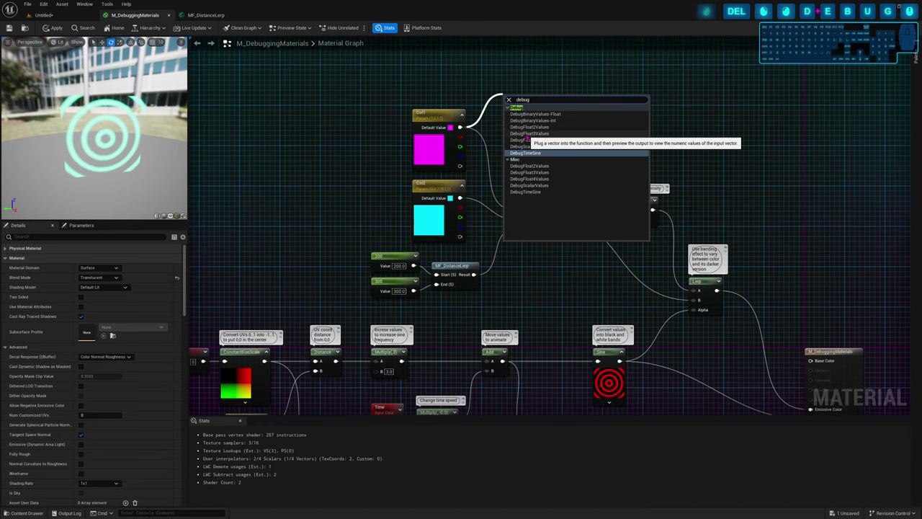
{"action": "left_click", "coordinate": [529, 134]}
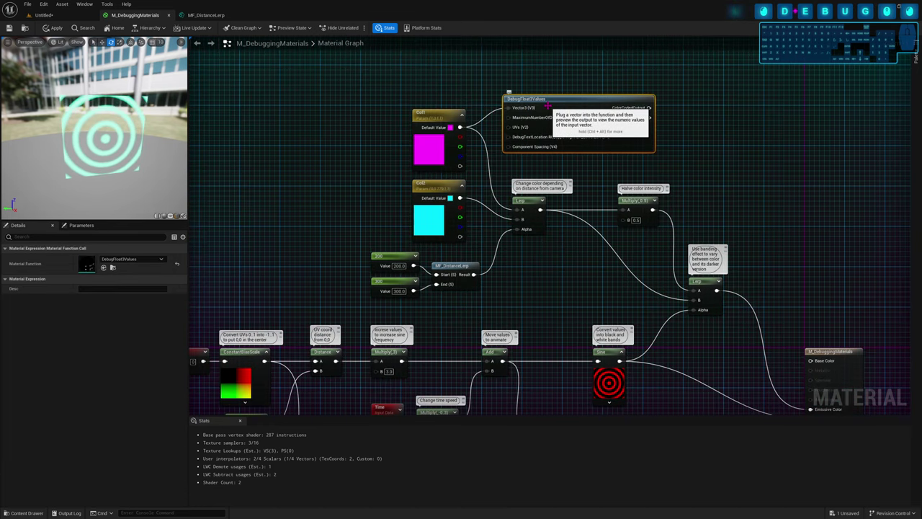
{"action": "key", "text": "space"}
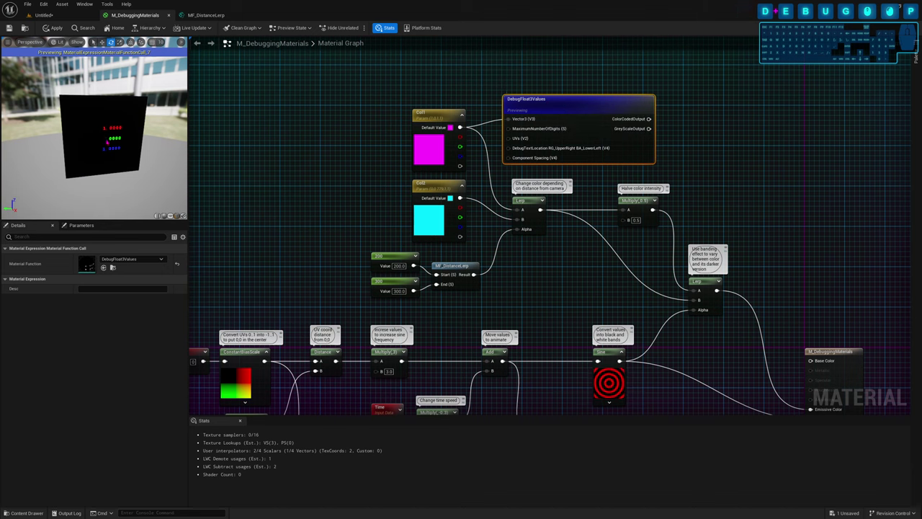
{"action": "scroll", "coordinate": [111, 141], "scroll_direction": "up", "scroll_amount": 3}
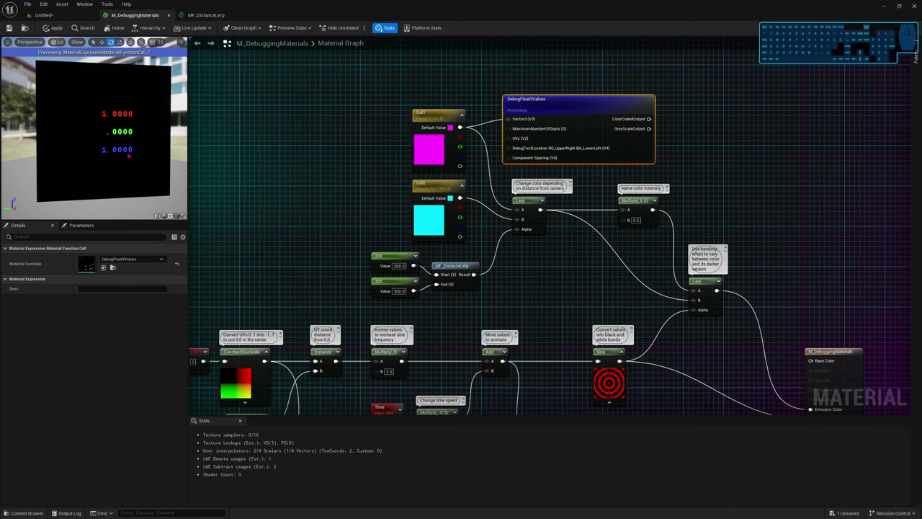
Delete the DebugFloat3Values node from the material graph
{"action": "key", "text": "Delete"}
{"action": "scroll", "coordinate": [452, 300], "scroll_direction": "up", "scroll_amount": 1}
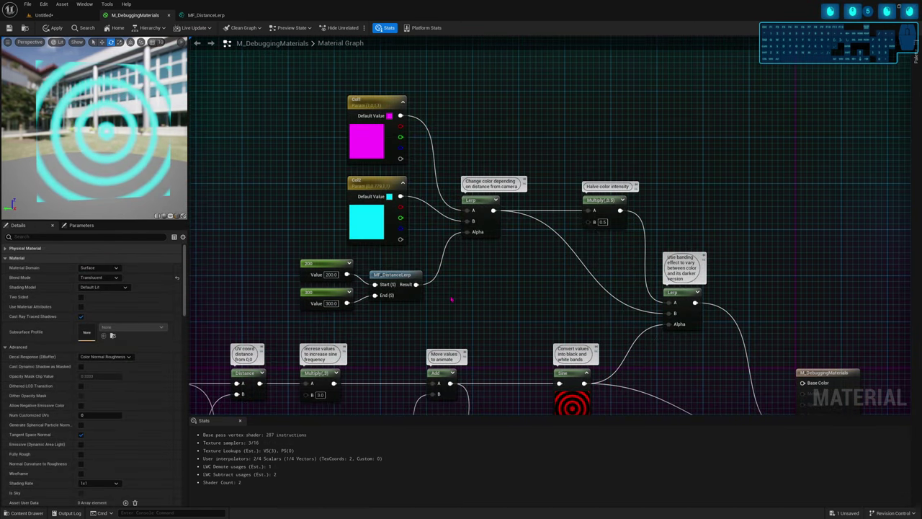
Open the MF_DistanceLerp material function from its node to inspect its internal graph
{"action": "left_click", "coordinate": [393, 275]}
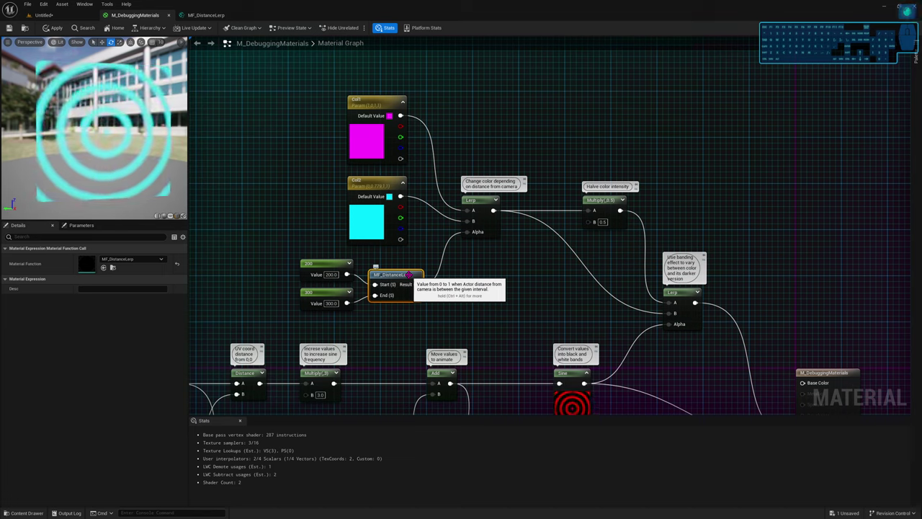
{"action": "left_click", "coordinate": [422, 277]}
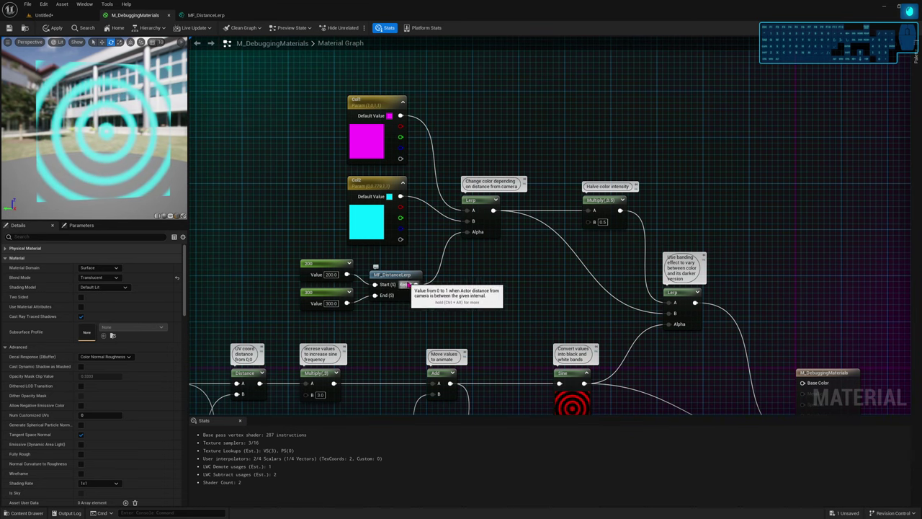
{"action": "double_click", "coordinate": [418, 276]}
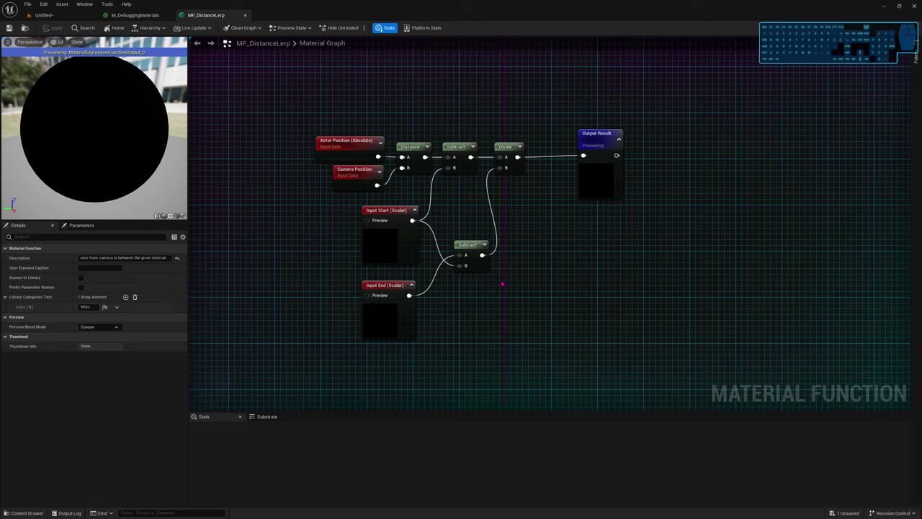
Locate the MF_DistanceLerp asset in the content browser and look into the Engine folder
{"action": "key", "text": "ctrl+f"}
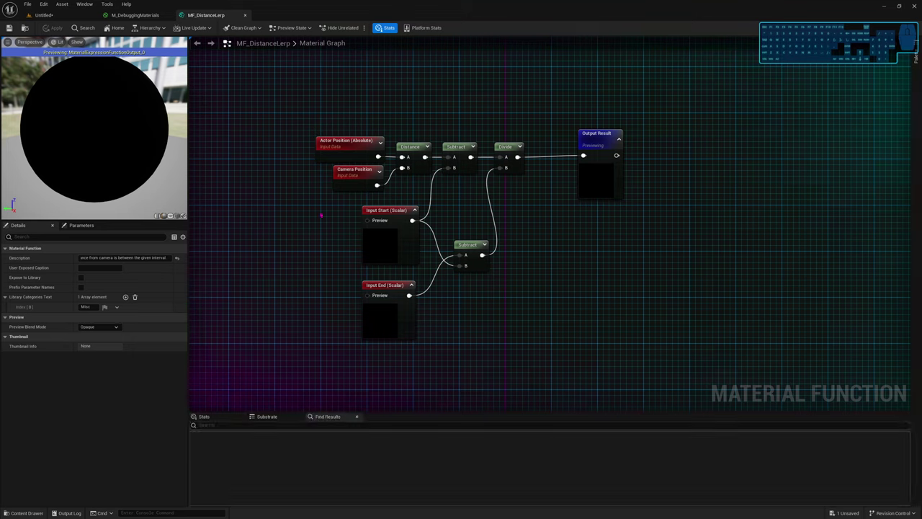
{"action": "left_click", "coordinate": [24, 28]}
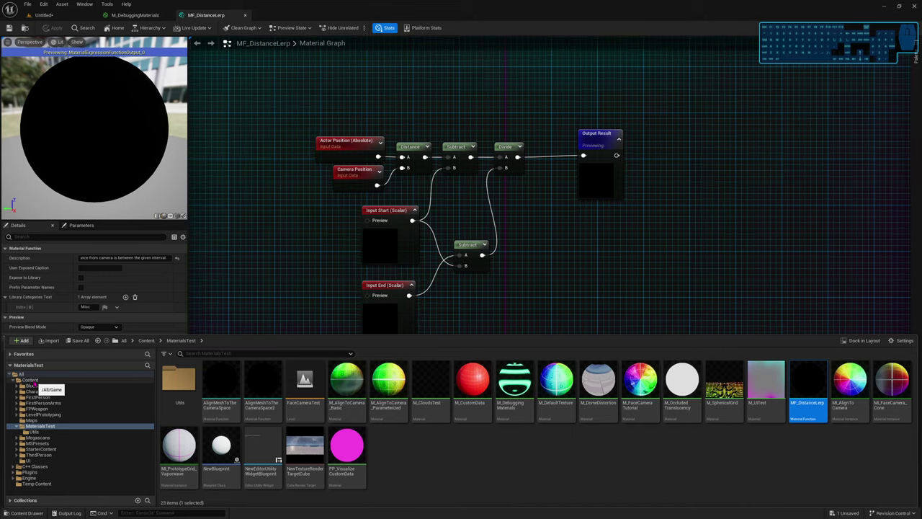
{"action": "left_click", "coordinate": [27, 477]}
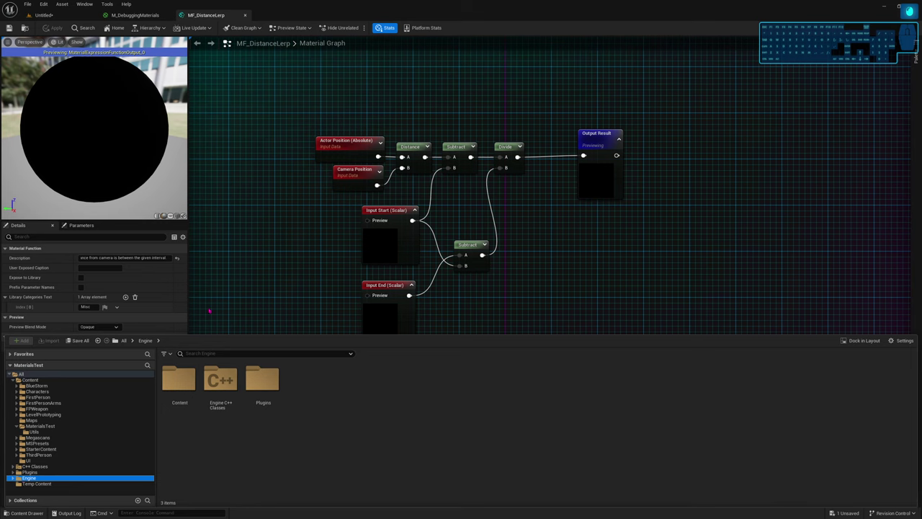
{"action": "left_click", "coordinate": [295, 249]}
Add a SpiralBlur-Texture node and open its function to examine the built-in graph
{"action": "right_click", "coordinate": [529, 256]}
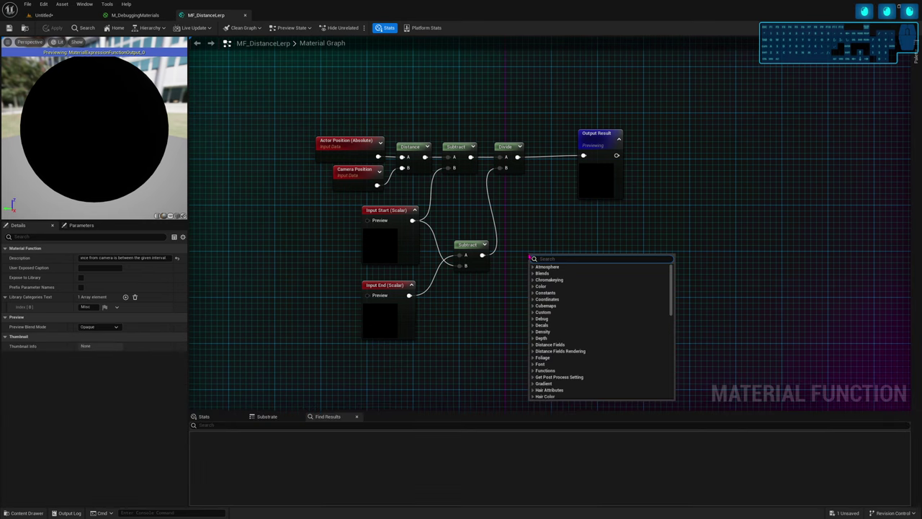
{"action": "type", "text": "spiral"}
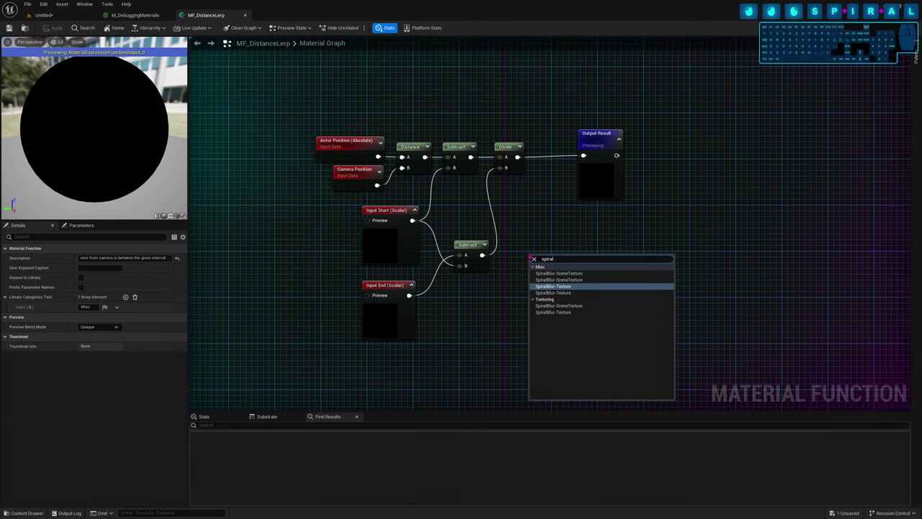
{"action": "key", "text": "Return"}
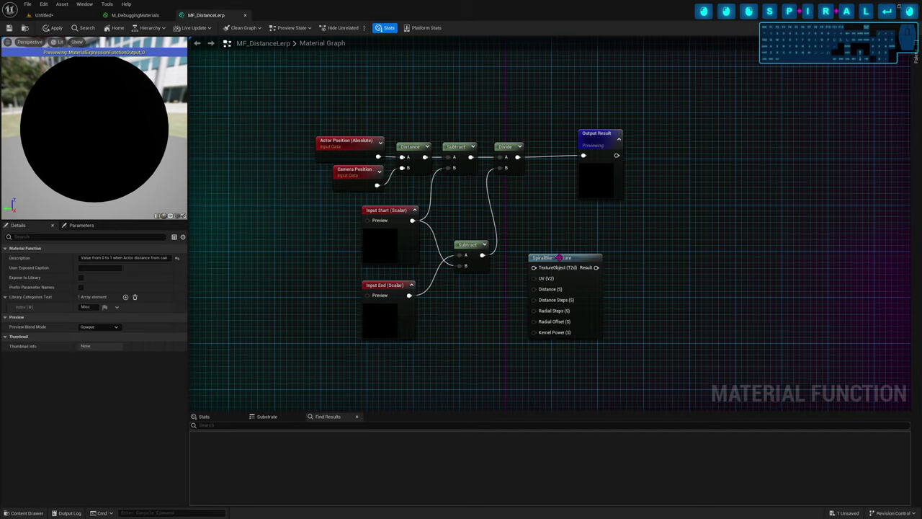
{"action": "double_click", "coordinate": [560, 258]}
{"action": "right_click_drag", "start_coordinate": [369, 301], "coordinate": [550, 305]}
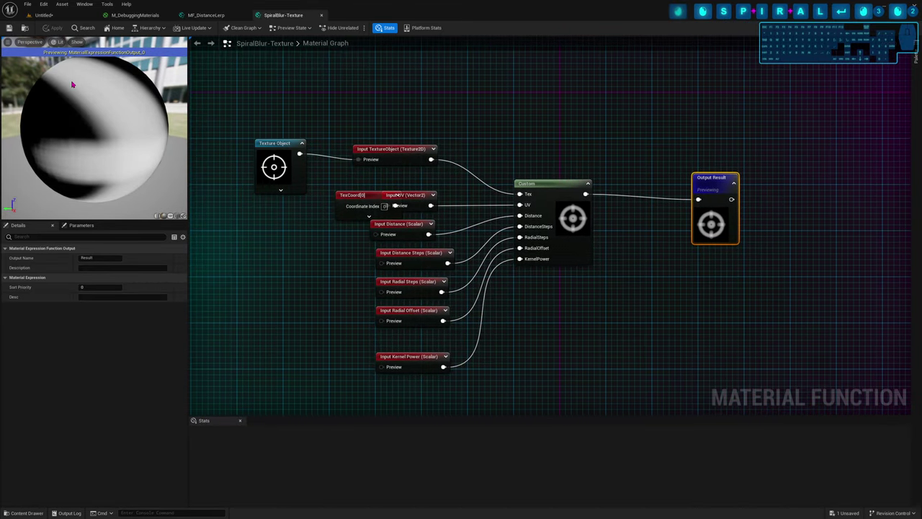
{"action": "left_click", "coordinate": [83, 27]}
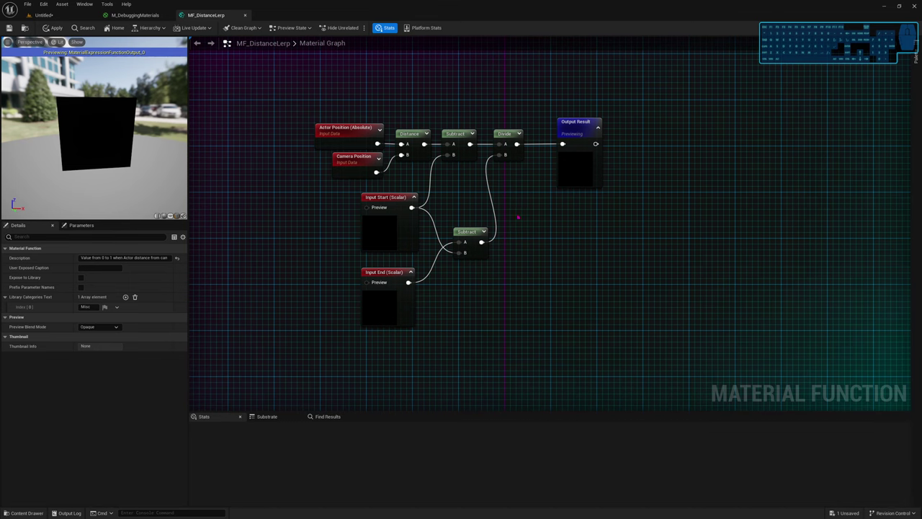
Check how the MF_DistanceLerp node is used in M_DebuggingMaterials, and return to the function's graph
{"action": "left_click", "coordinate": [135, 15]}
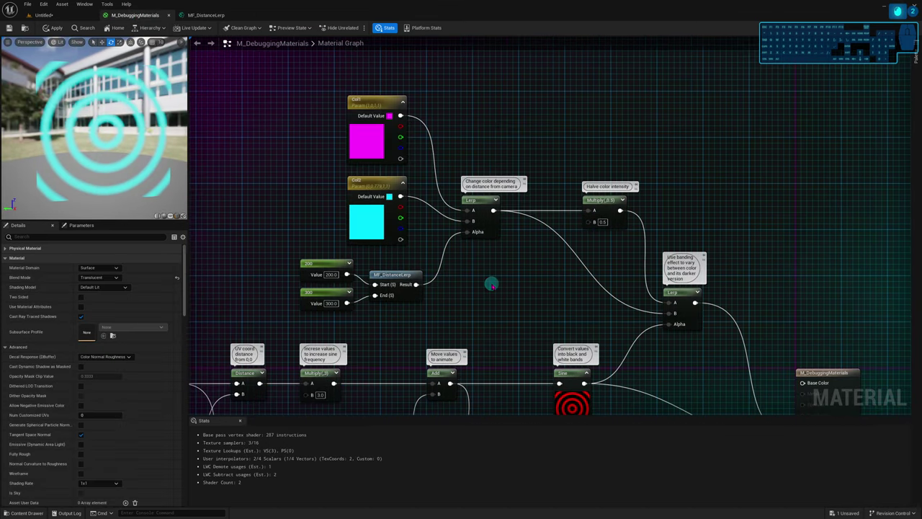
{"action": "left_click", "coordinate": [406, 284]}
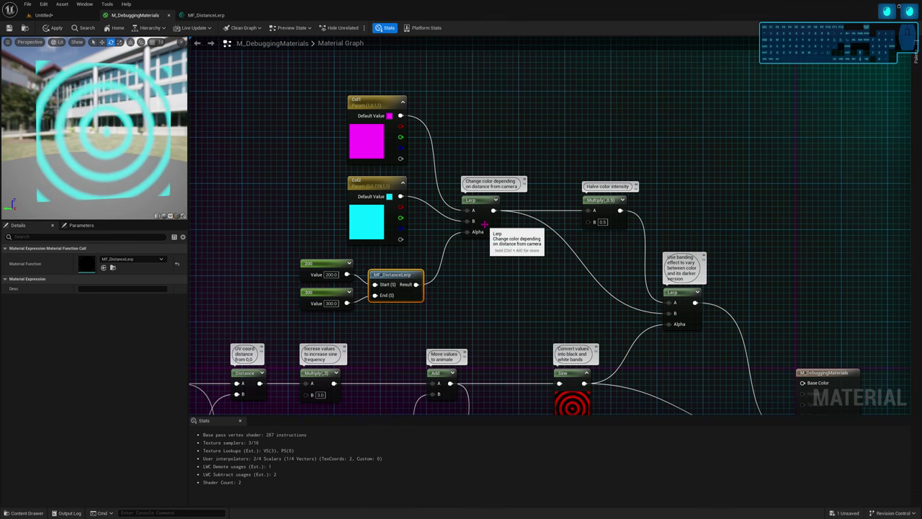
{"action": "left_click", "coordinate": [207, 16]}
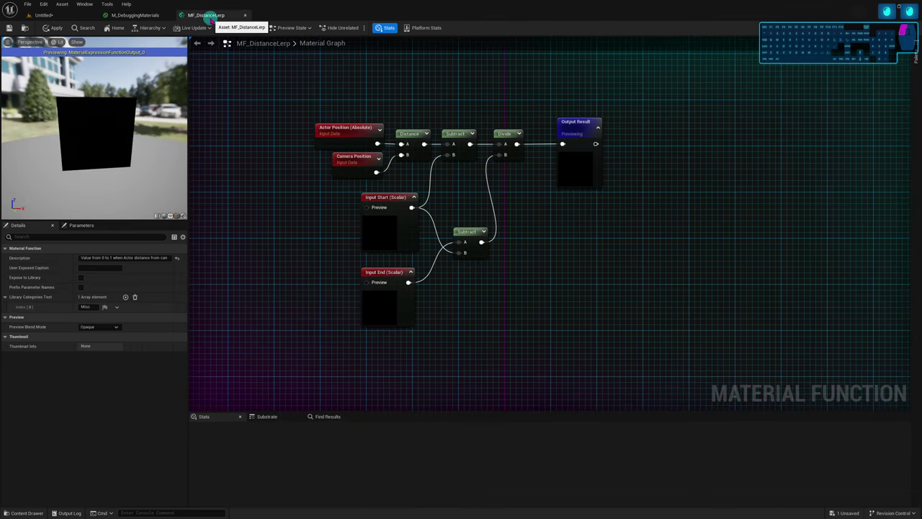
Connect the Divide node's output to a new DebugScalarValues node in MF_DistanceLerp
{"action": "right_click_drag", "start_coordinate": [553, 232], "coordinate": [547, 274]}
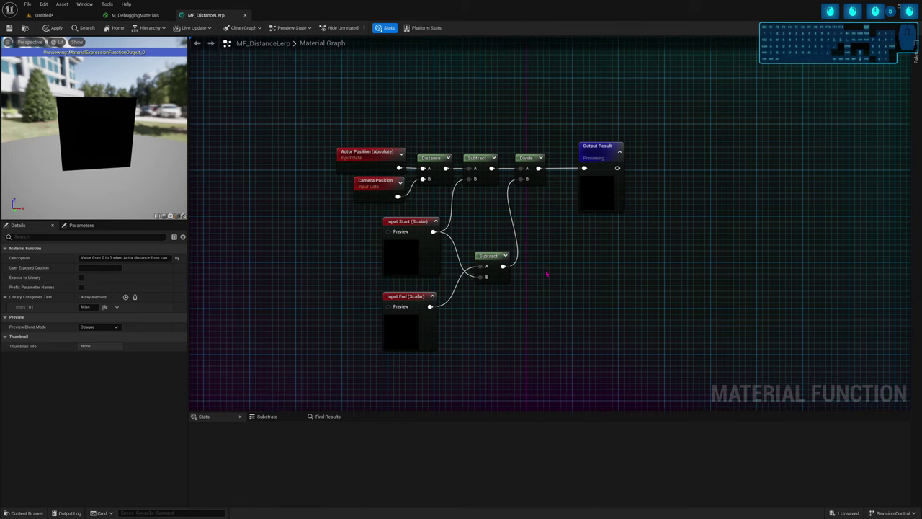
{"action": "left_click_drag", "start_coordinate": [119, 155], "coordinate": [106, 169]}
{"action": "mouse_move", "coordinate": [106, 169]}
{"action": "right_mouse_down"}
{"action": "mouse_move", "coordinate": [117, 198]}
{"action": "mouse_move", "coordinate": [86, 140]}
{"action": "mouse_move", "coordinate": [106, 175]}
{"action": "mouse_move", "coordinate": [82, 93]}
{"action": "mouse_move", "coordinate": [107, 173]}
{"action": "mouse_move", "coordinate": [111, 155]}
{"action": "right_mouse_up"}
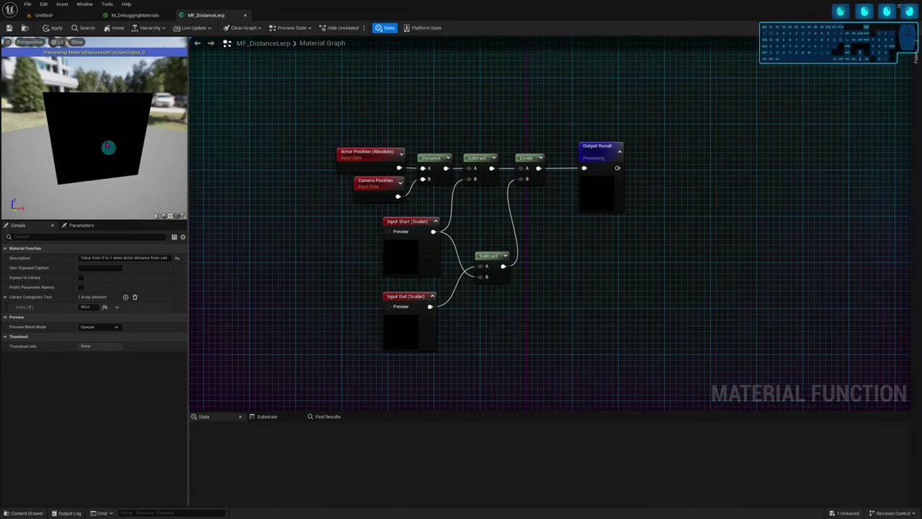
{"action": "right_click_drag", "start_coordinate": [575, 228], "coordinate": [531, 244]}
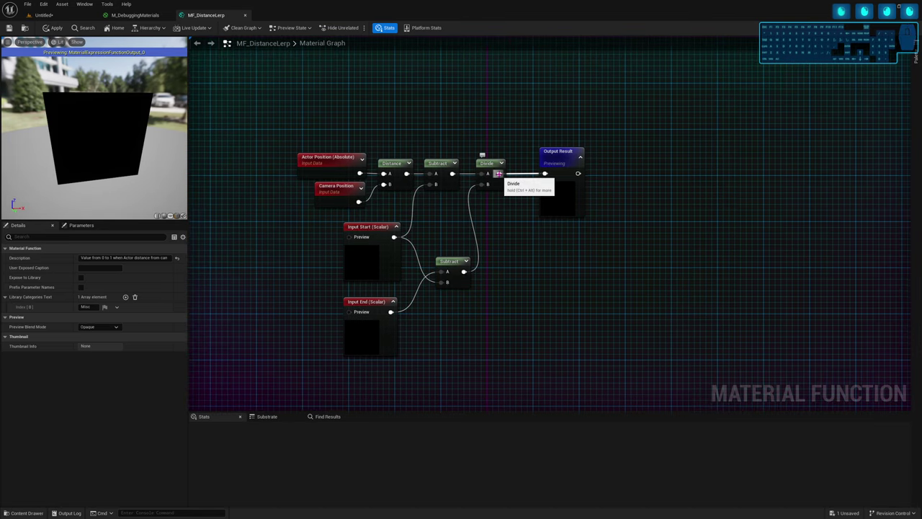
{"action": "left_click_drag", "start_coordinate": [500, 174], "coordinate": [542, 266]}
{"action": "type", "text": "debugscalar"}
{"action": "key", "text": "Return"}
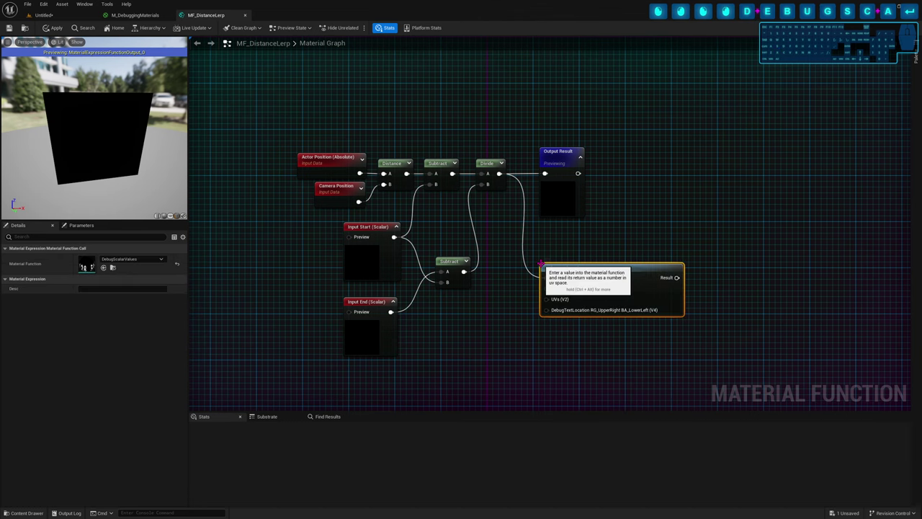
Preview the DebugScalarValues node and move it closer beneath the Output Result node
{"action": "left_click", "coordinate": [545, 265]}
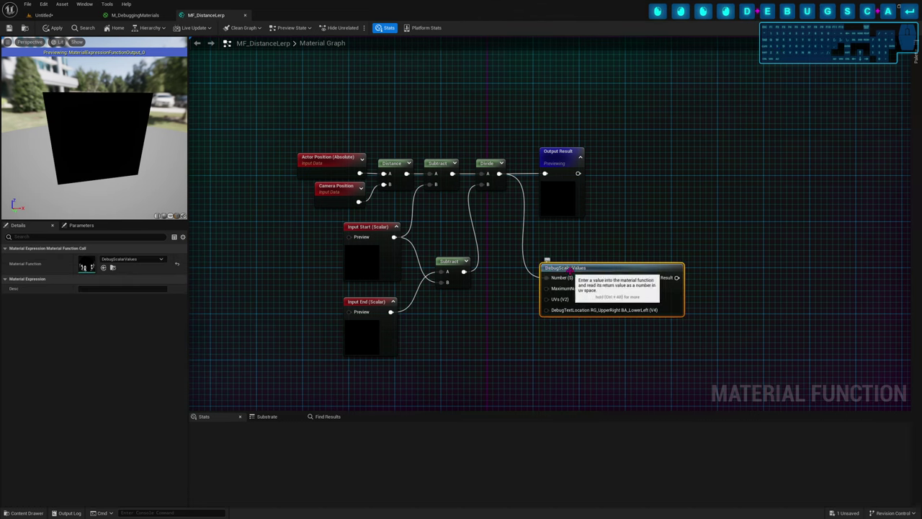
{"action": "key", "text": "space"}
{"action": "left_click", "coordinate": [600, 236]}
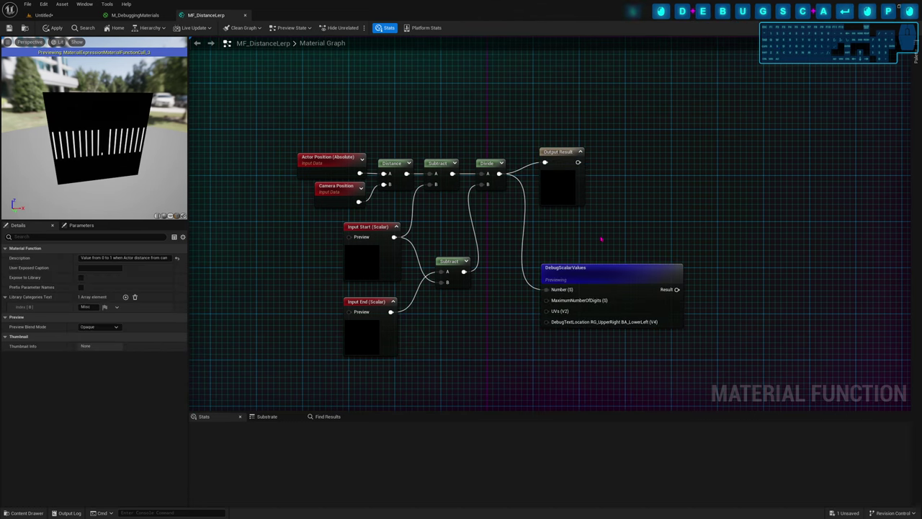
{"action": "left_click_drag", "start_coordinate": [590, 259], "coordinate": [585, 236]}
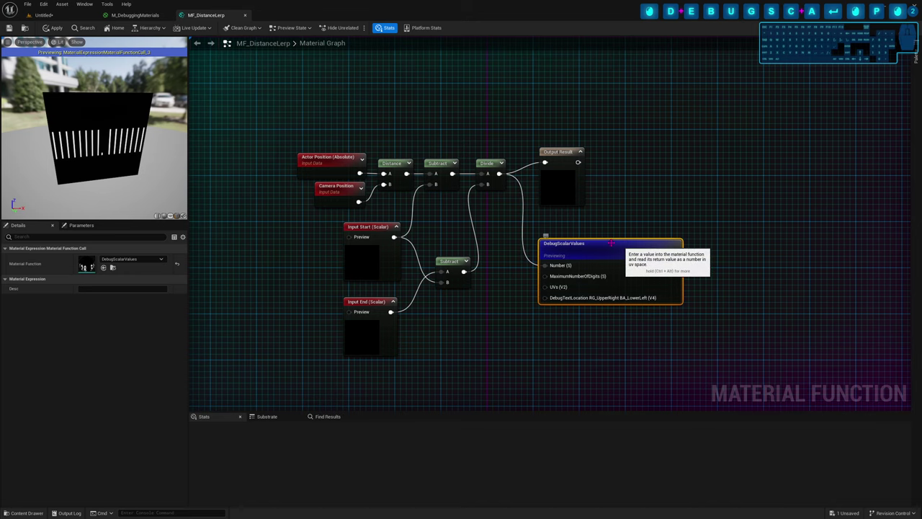
View the DebugScalarValues read-out from another angle and stop previewing the node
{"action": "mouse_move", "coordinate": [73, 144]}
{"action": "left_mouse_down"}
{"action": "mouse_move", "coordinate": [57, 144]}
{"action": "mouse_move", "coordinate": [98, 147]}
{"action": "mouse_move", "coordinate": [99, 137]}
{"action": "mouse_move", "coordinate": [104, 146]}
{"action": "left_mouse_up"}
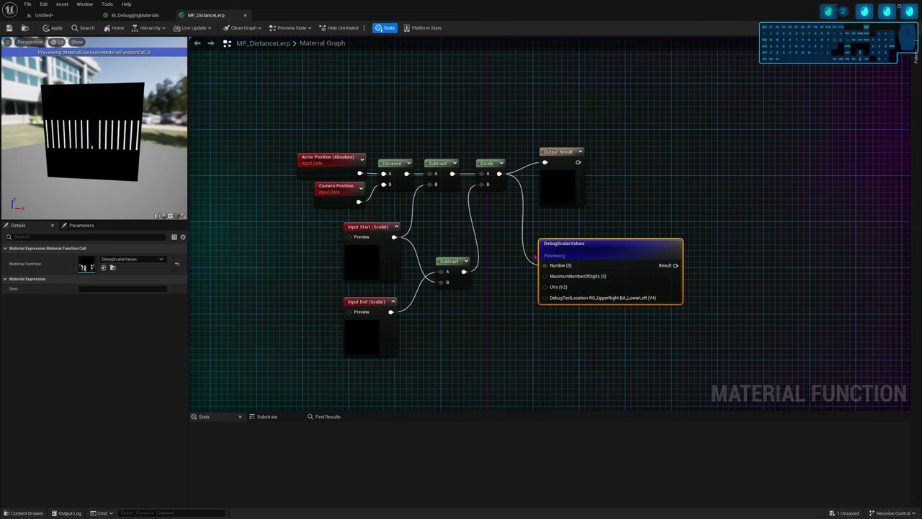
{"action": "right_click_drag", "start_coordinate": [563, 225], "coordinate": [533, 202]}
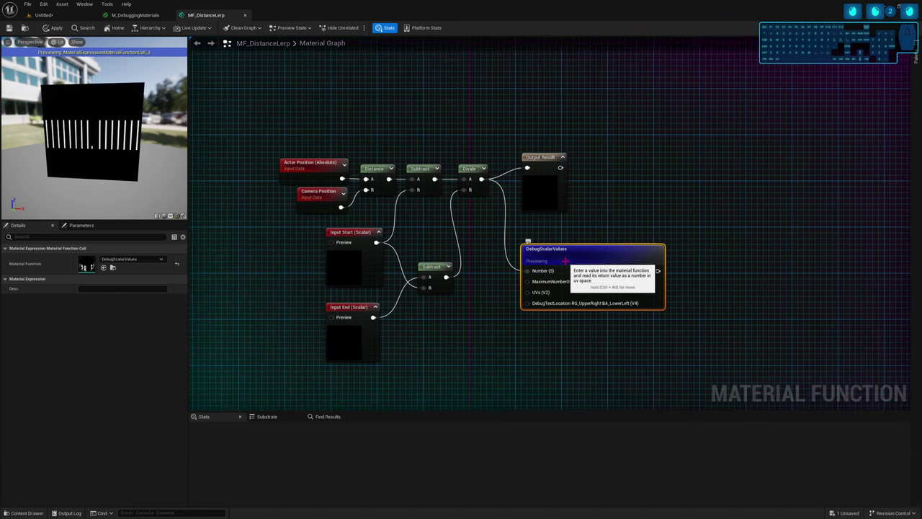
{"action": "key", "text": "space"}
{"action": "left_click", "coordinate": [569, 232]}
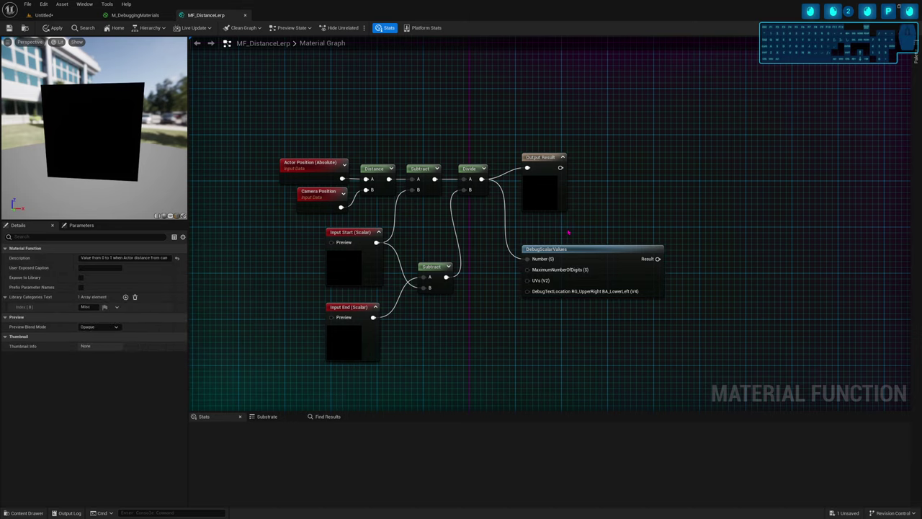
Toggle the preview of the Multiply node that halves color intensity in M_DebuggingMaterials on and off
{"action": "left_click", "coordinate": [137, 15]}
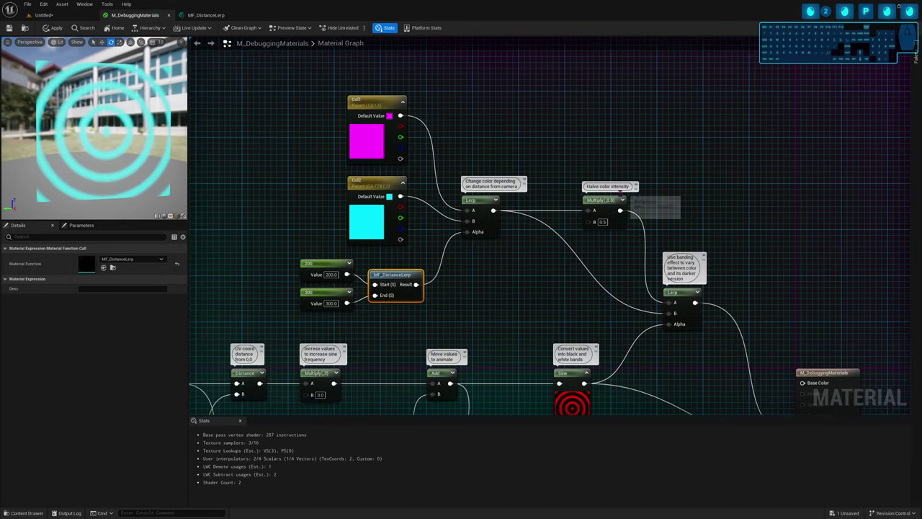
{"action": "right_click_drag", "start_coordinate": [611, 236], "coordinate": [548, 176]}
{"action": "left_click", "coordinate": [537, 143]}
{"action": "key", "text": "space"}
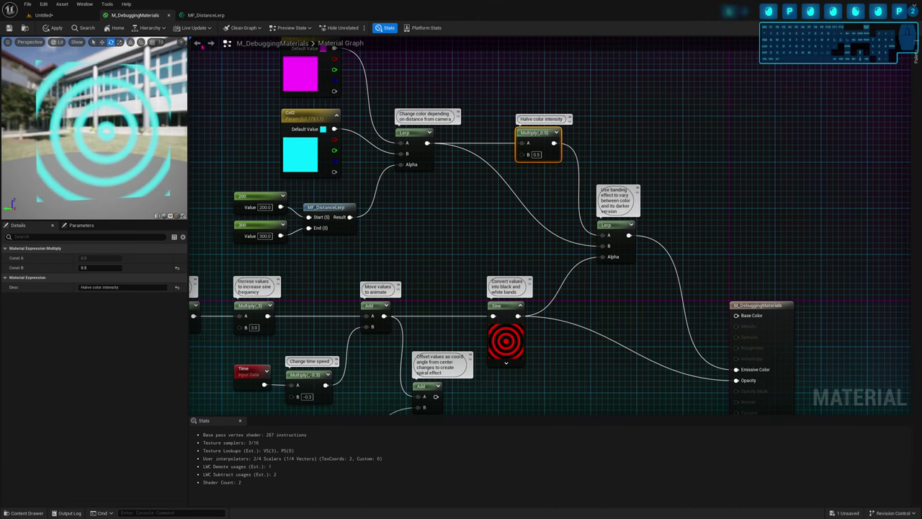
Switch to the MF_DistanceLerp function and preview its Output Result node
{"action": "left_click", "coordinate": [196, 16]}
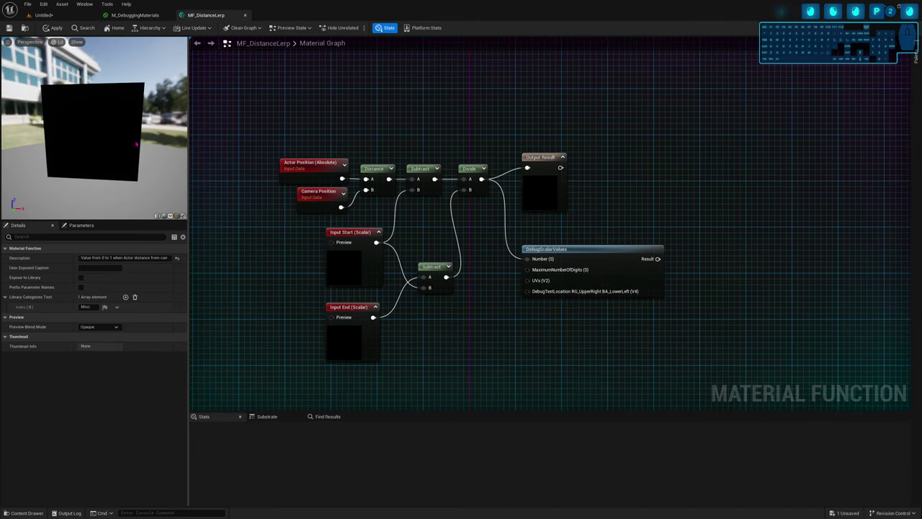
{"action": "mouse_move", "coordinate": [108, 129]}
{"action": "left_mouse_down"}
{"action": "mouse_move", "coordinate": [80, 131]}
{"action": "mouse_move", "coordinate": [118, 128]}
{"action": "left_mouse_up"}
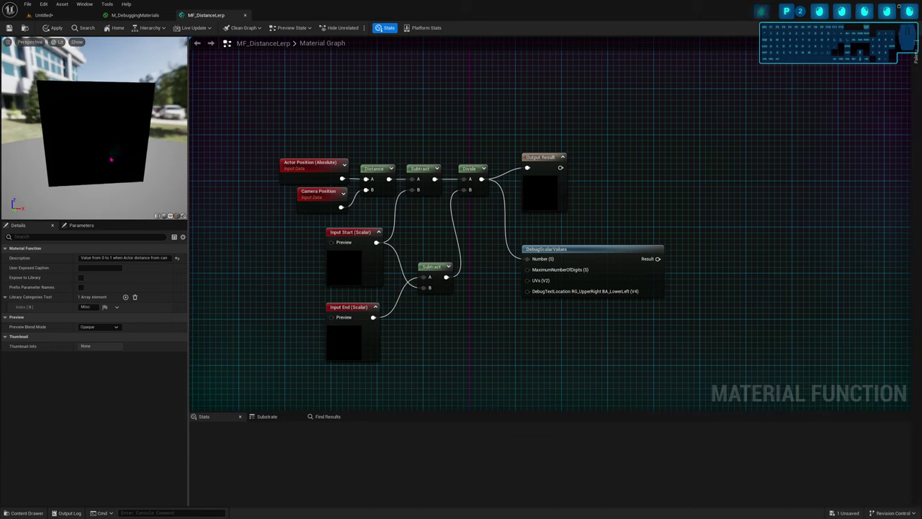
{"action": "left_click", "coordinate": [535, 187]}
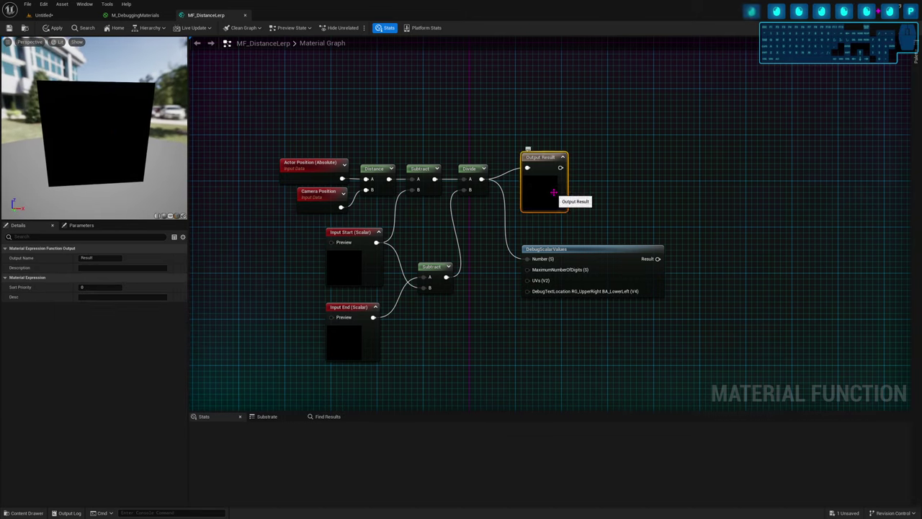
{"action": "key", "text": "space"}
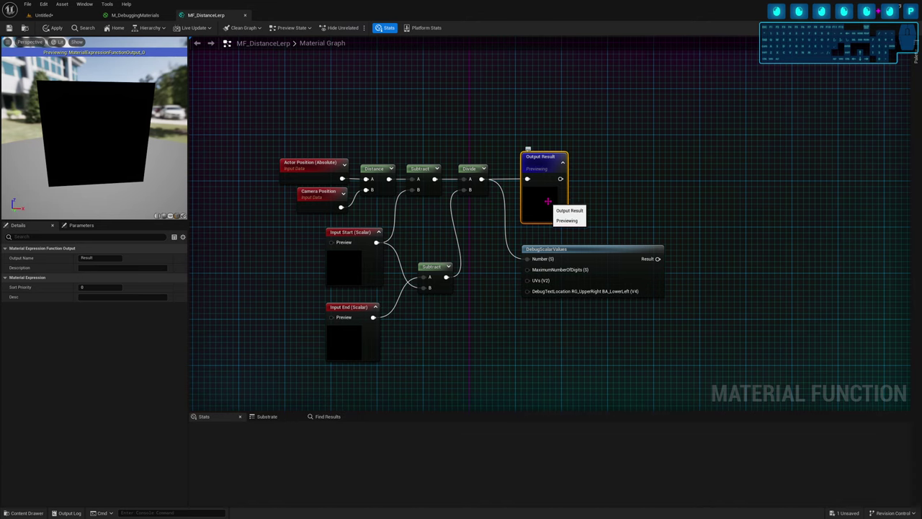
{"action": "right_click_drag", "start_coordinate": [503, 210], "coordinate": [539, 187]}
Preview the DebugScalarValues node and view its read-out from a slightly different angle
{"action": "left_click", "coordinate": [590, 229]}
{"action": "key", "text": "space"}
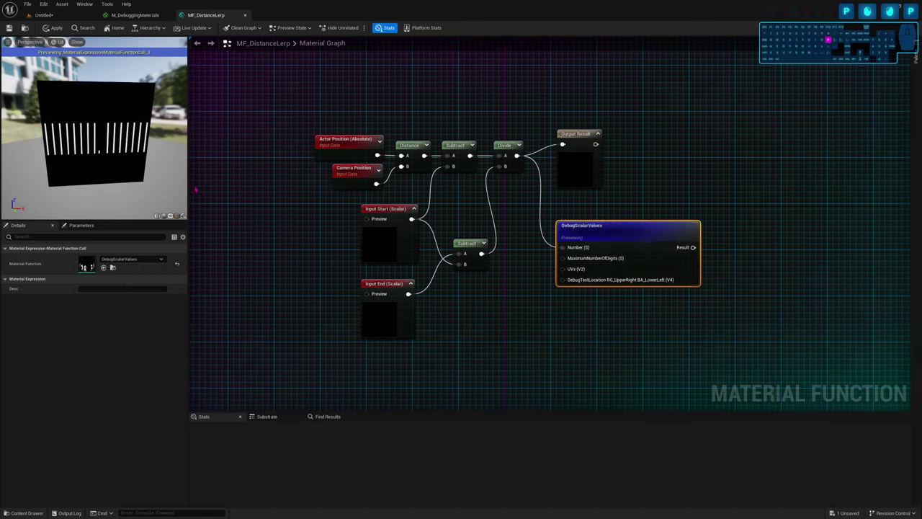
{"action": "mouse_move", "coordinate": [117, 154]}
{"action": "left_mouse_down"}
{"action": "mouse_move", "coordinate": [106, 153]}
{"action": "mouse_move", "coordinate": [118, 150]}
{"action": "left_mouse_up"}
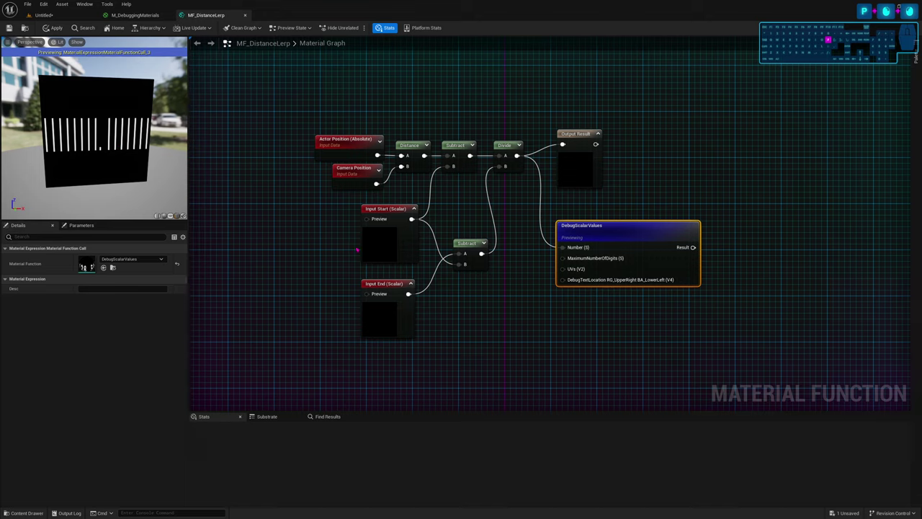
Connect the output of the Subtract node fed by the Start and End inputs to the Number input of DebugScalarValues
{"action": "left_click", "coordinate": [383, 254]}
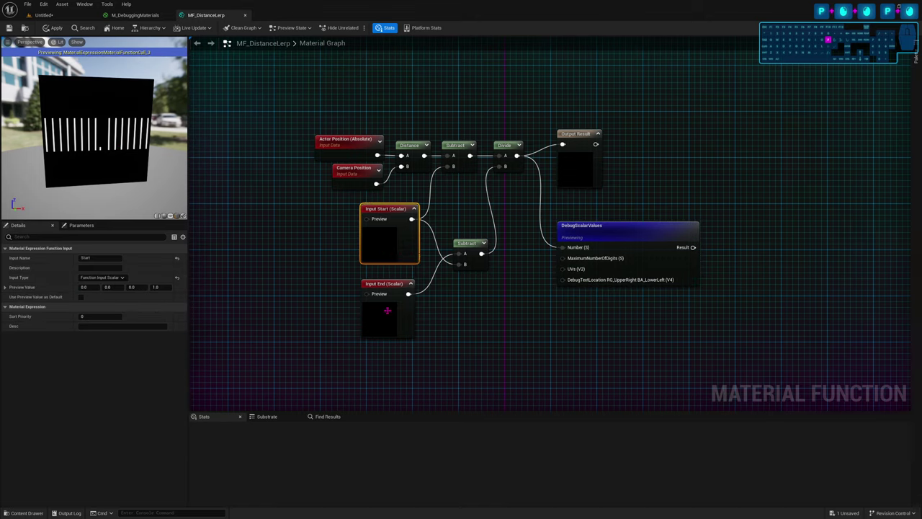
{"action": "left_click_drag", "start_coordinate": [339, 239], "coordinate": [390, 323]}
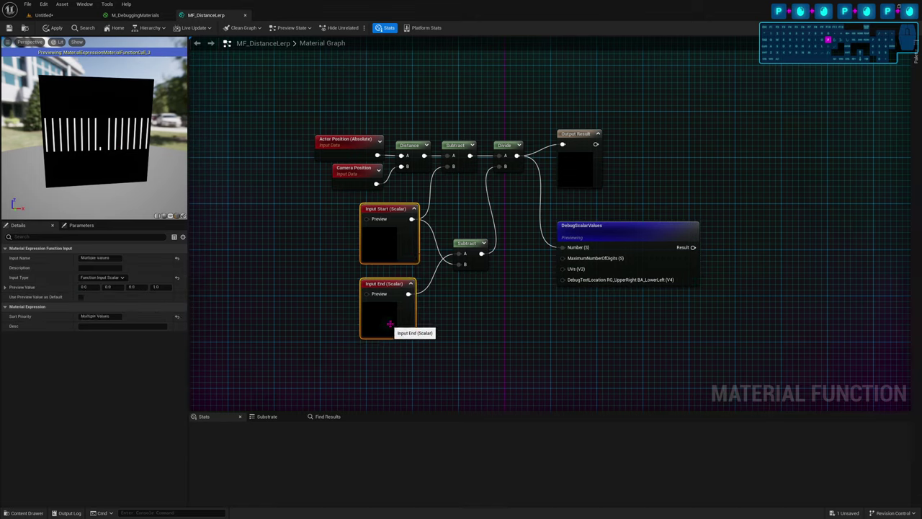
{"action": "left_click", "coordinate": [452, 321]}
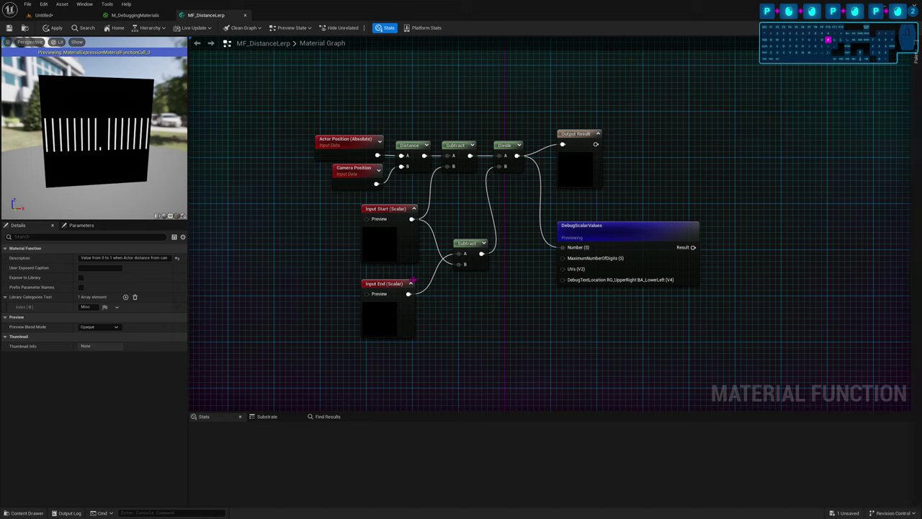
{"action": "left_click", "coordinate": [507, 146]}
{"action": "left_click", "coordinate": [508, 146], "text": "ctrl"}
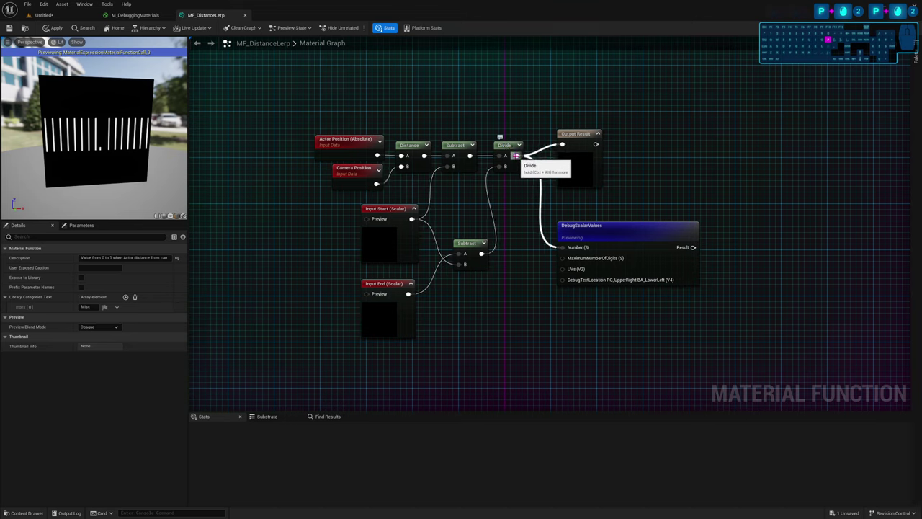
{"action": "left_click_drag", "start_coordinate": [481, 253], "coordinate": [563, 247]}
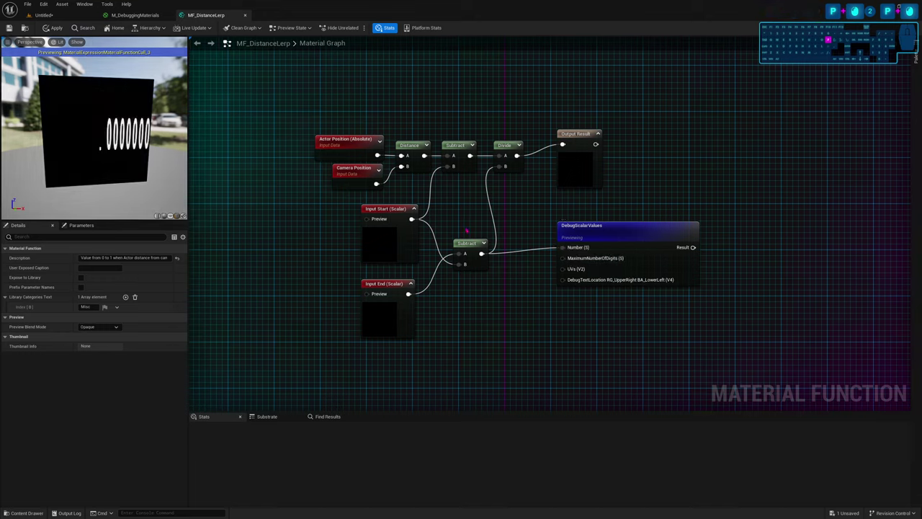
Inspect the Divide node and the Subtract node that feeds its B input
{"action": "left_click", "coordinate": [508, 147]}
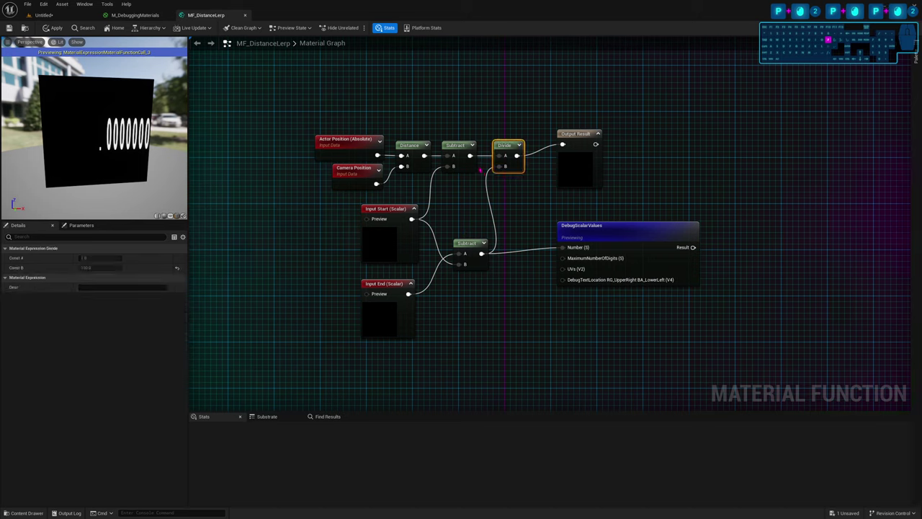
{"action": "left_click", "coordinate": [458, 120]}
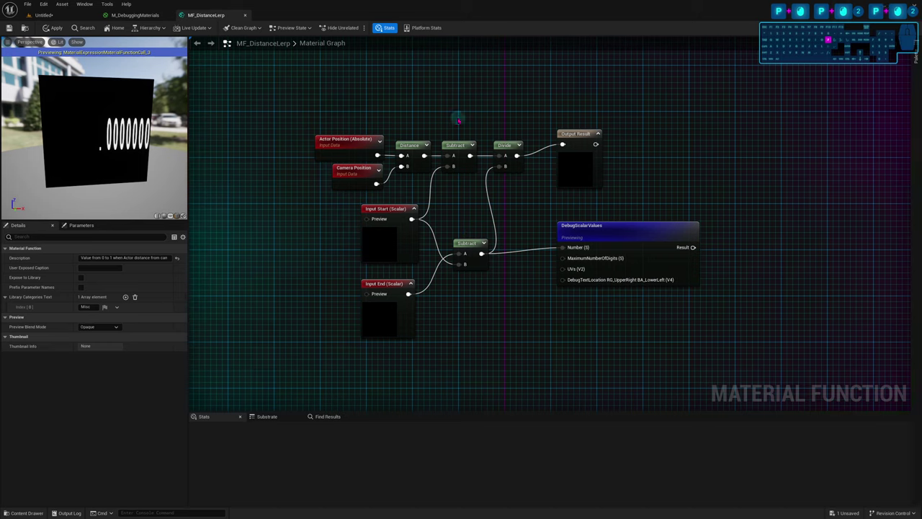
{"action": "left_click", "coordinate": [497, 145]}
{"action": "left_click", "coordinate": [465, 248]}
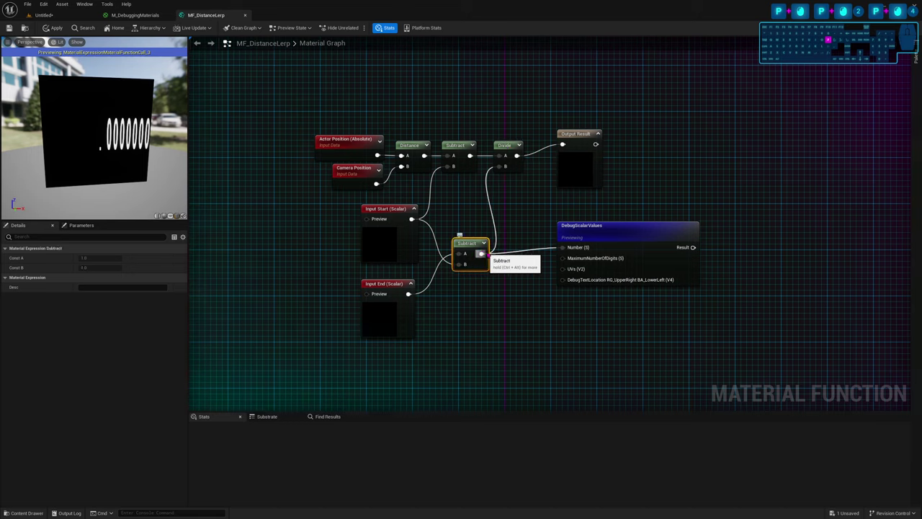
{"action": "left_click", "coordinate": [497, 276]}
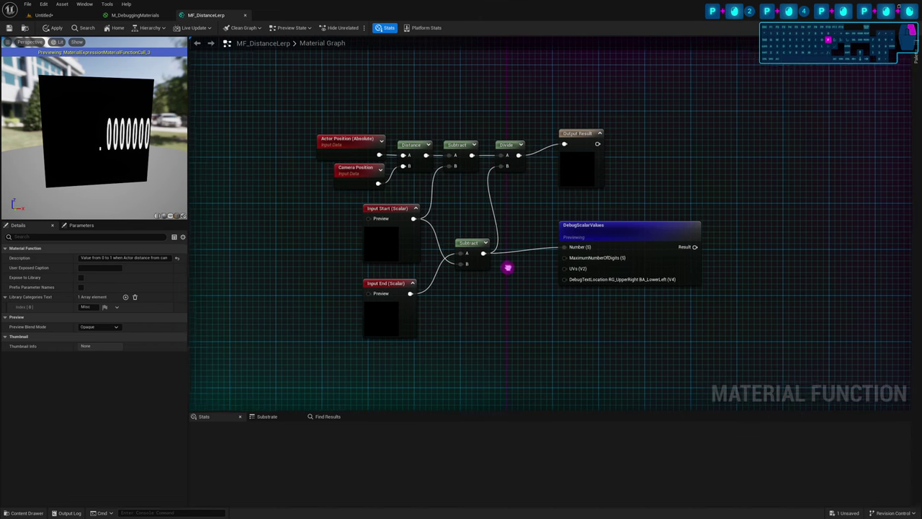
Move the DebugScalarValues node closer to the Subtract node that feeds it
{"action": "right_click_drag", "start_coordinate": [507, 266], "coordinate": [526, 274]}
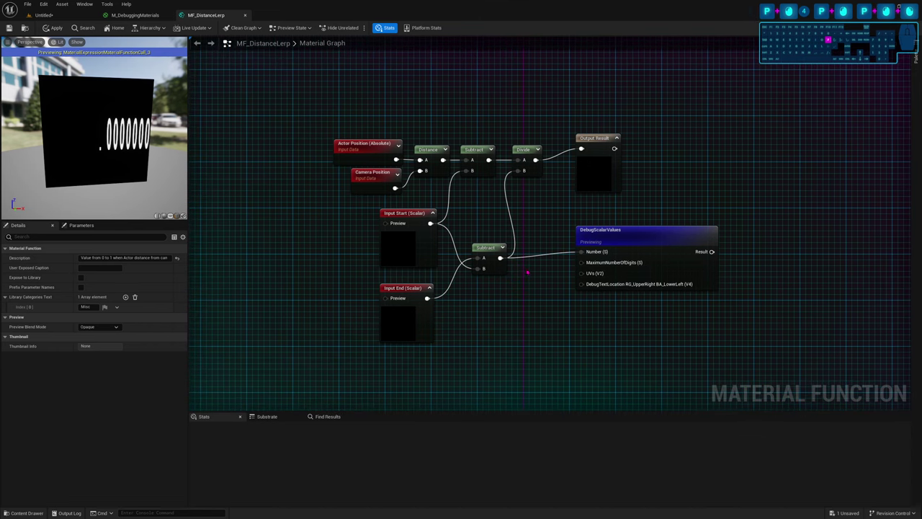
{"action": "left_click_drag", "start_coordinate": [593, 231], "coordinate": [570, 237]}
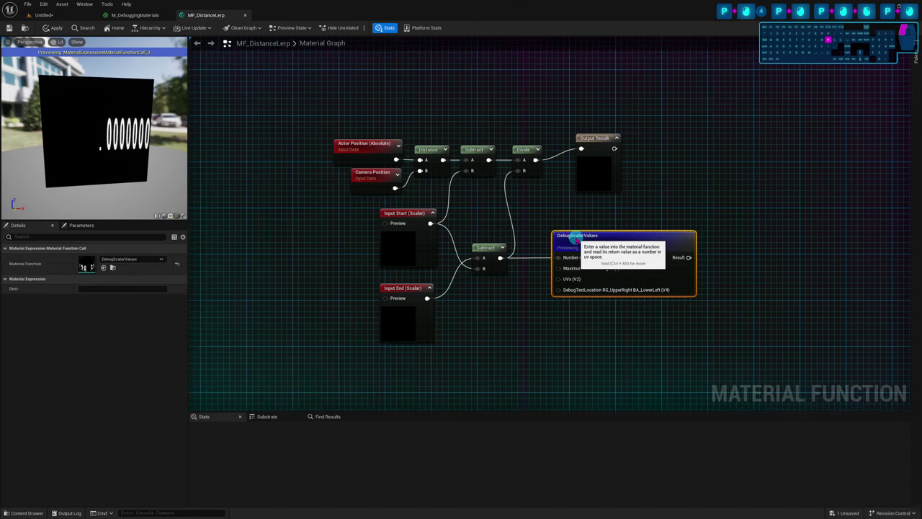
{"action": "left_click", "coordinate": [537, 222]}
{"action": "right_click_drag", "start_coordinate": [537, 222], "coordinate": [576, 221]}
Set the first preview value of the End input node to 100
{"action": "left_click_drag", "start_coordinate": [417, 246], "coordinate": [449, 286]}
{"action": "left_click", "coordinate": [387, 240]}
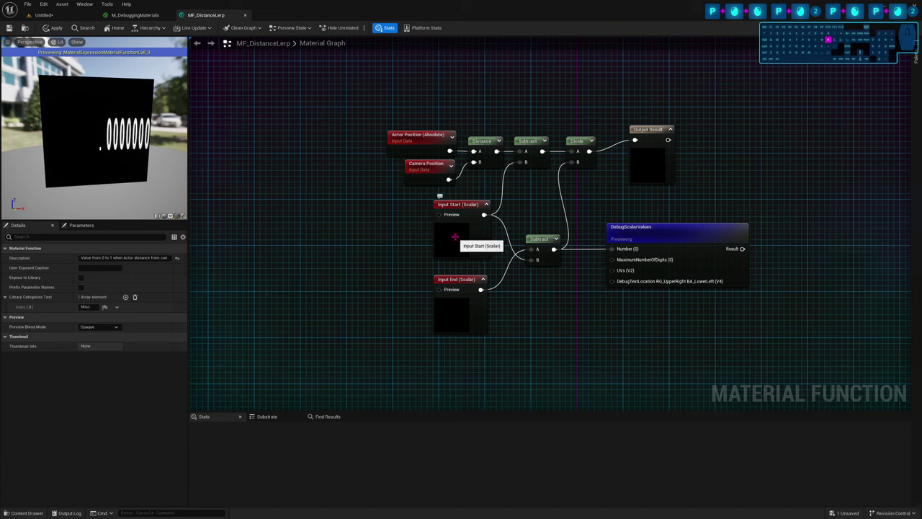
{"action": "left_click", "coordinate": [441, 227]}
{"action": "left_click", "coordinate": [447, 306]}
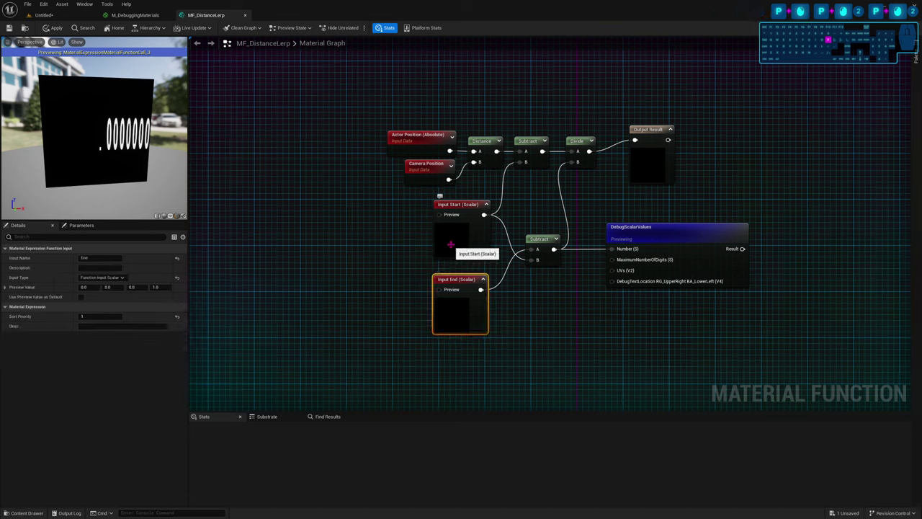
{"action": "left_click", "coordinate": [84, 287]}
{"action": "type", "text": "100"}
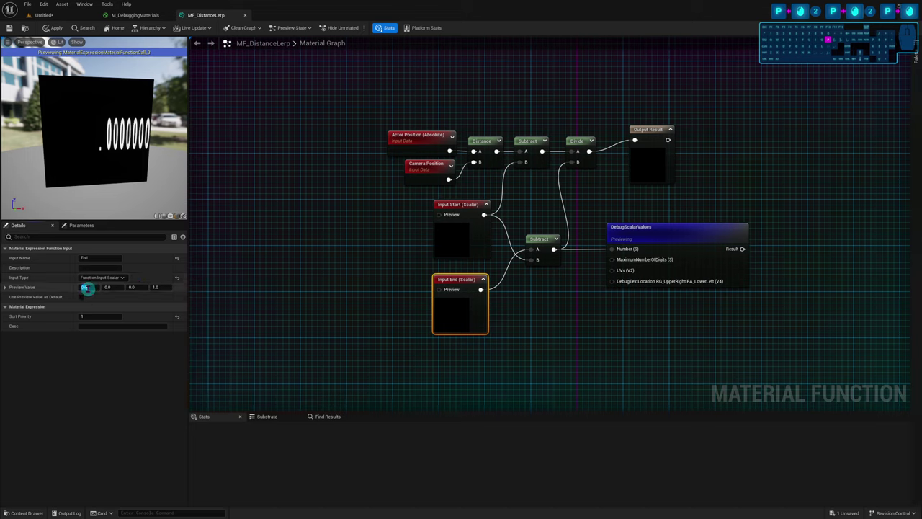
{"action": "key", "text": "Return"}
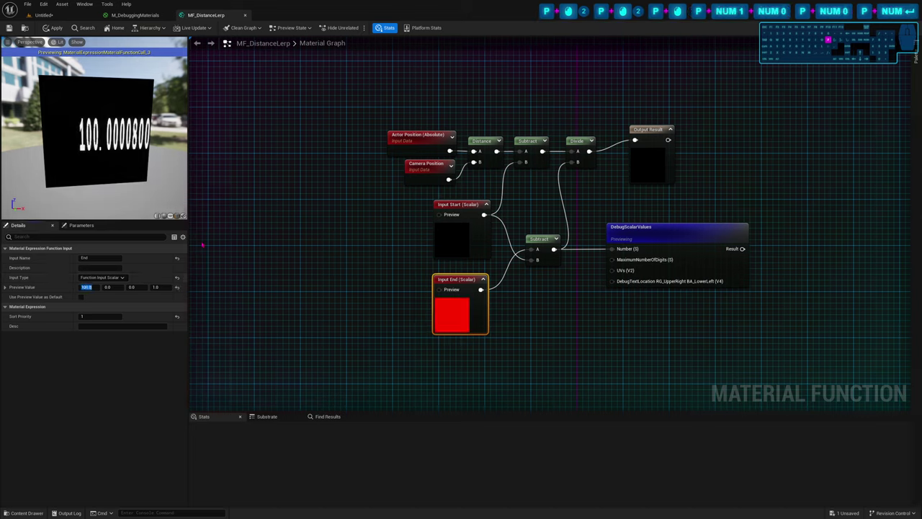
{"action": "left_click", "coordinate": [295, 247]}
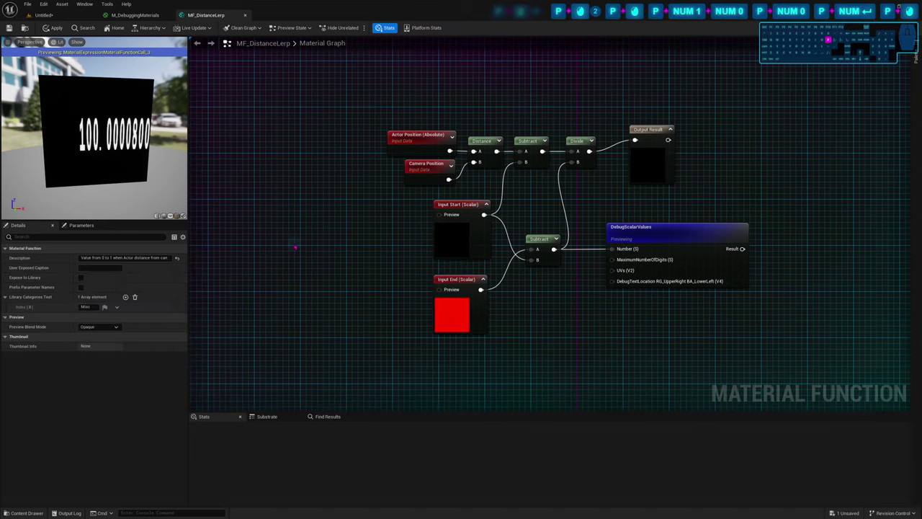
Examine the End input's preview settings and the two constants feeding MF_DistanceLerp in M_DebuggingMaterials
{"action": "left_click", "coordinate": [463, 313]}
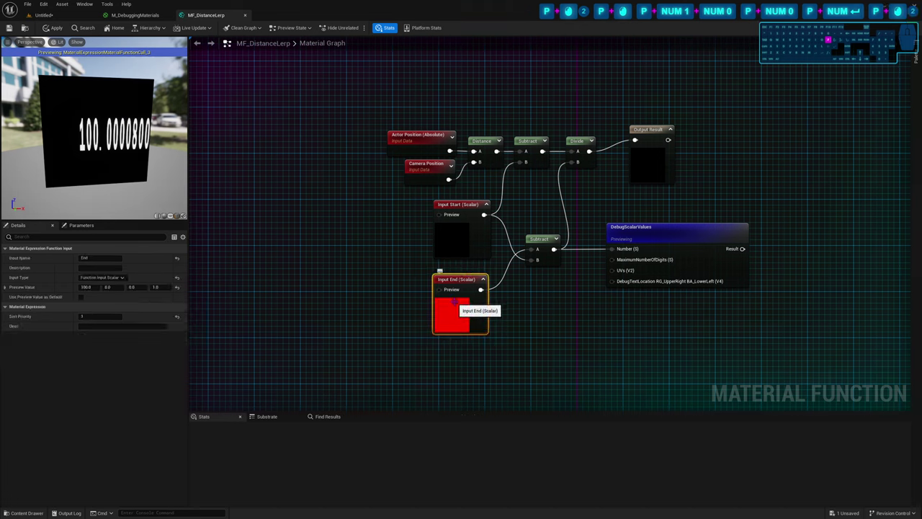
{"action": "left_click", "coordinate": [390, 297]}
{"action": "left_click", "coordinate": [441, 289]}
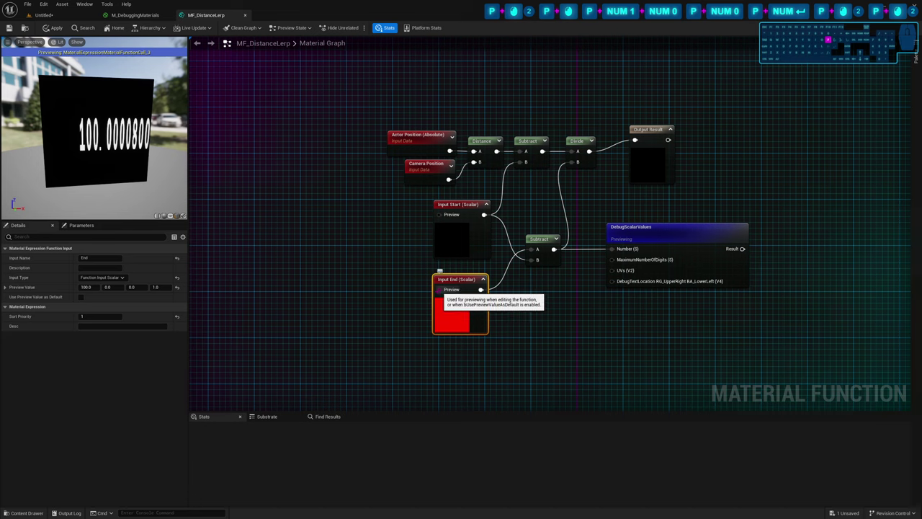
{"action": "left_click", "coordinate": [380, 280]}
{"action": "left_click", "coordinate": [445, 305]}
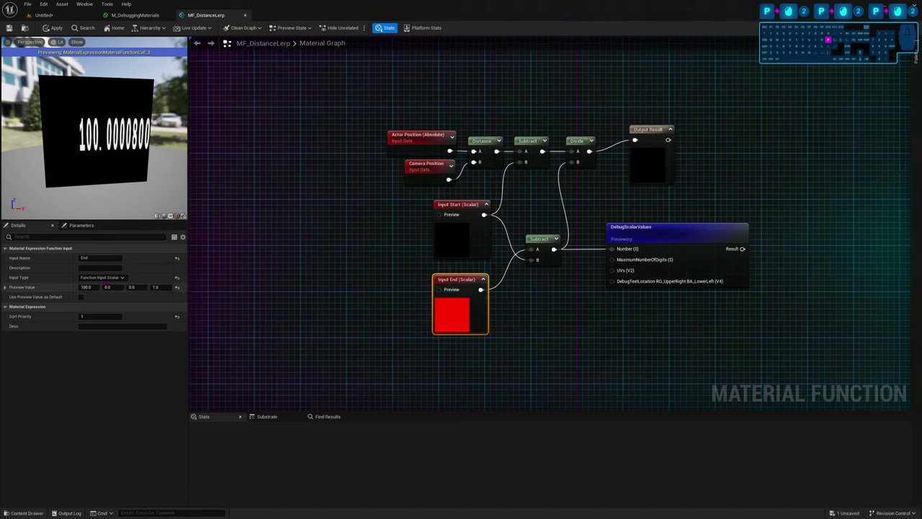
{"action": "left_click", "coordinate": [135, 14]}
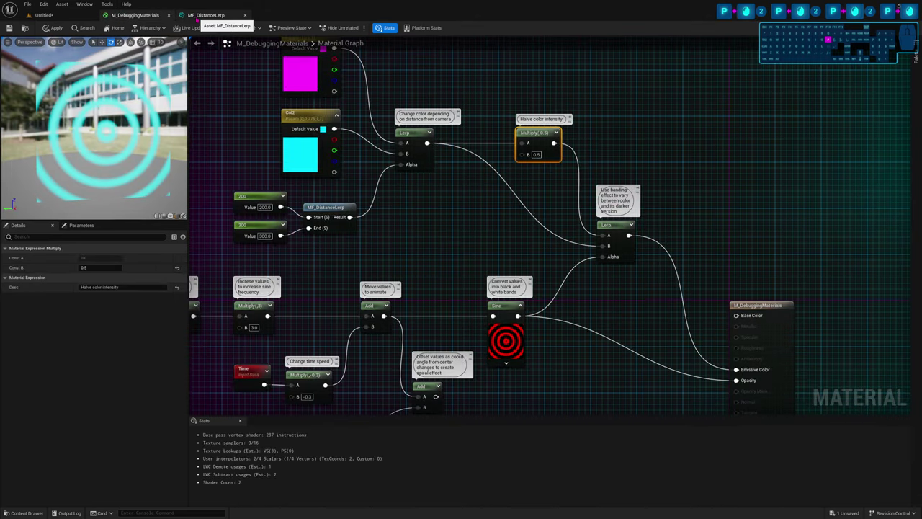
{"action": "left_click", "coordinate": [231, 149]}
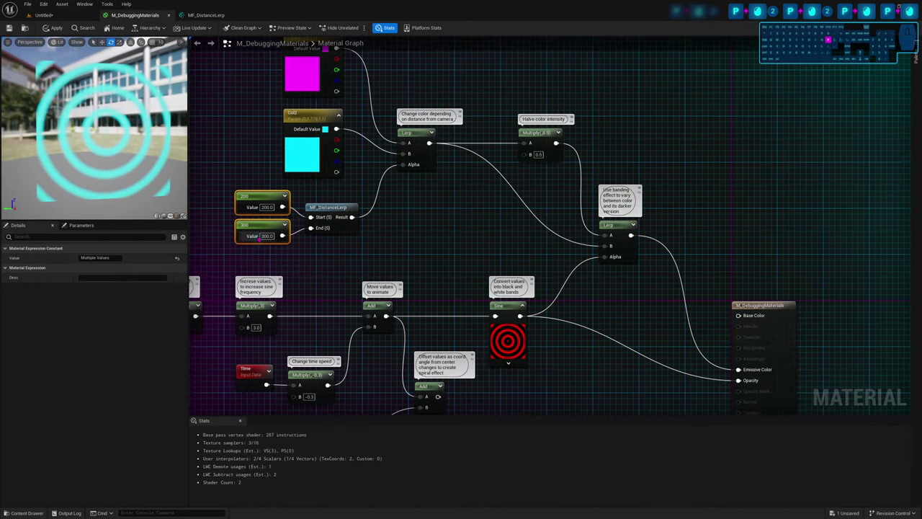
Return to MF_DistanceLerp and set the End input's first preview value to 300
{"action": "left_click", "coordinate": [205, 14]}
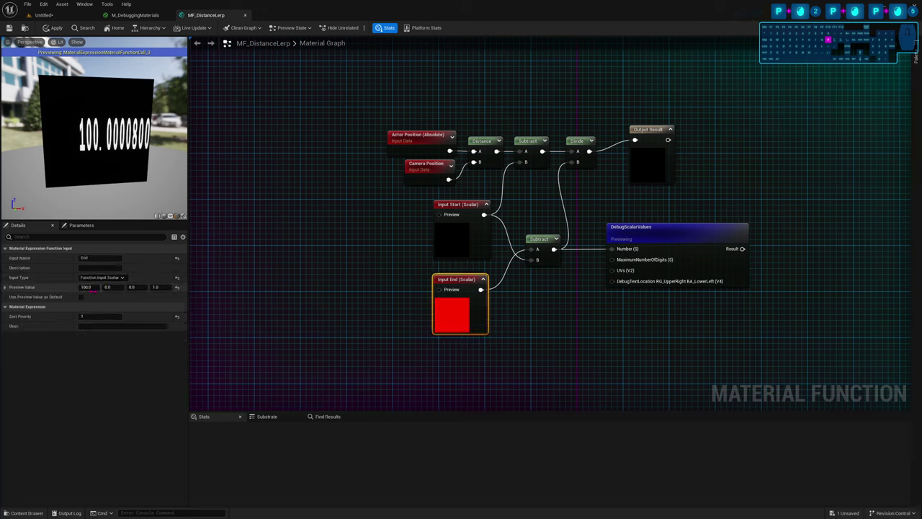
{"action": "type", "text": "300"}
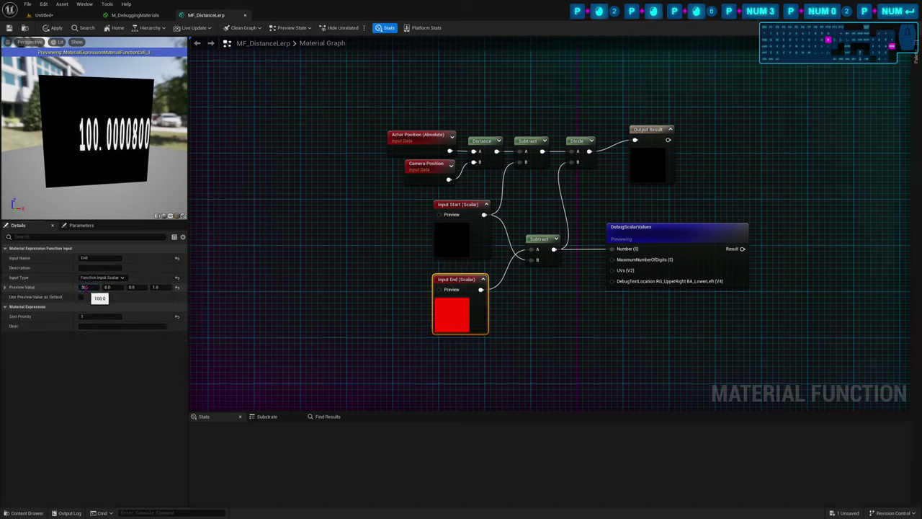
{"action": "key", "text": "KP_Enter"}
Set the first preview value of the Start input node to 100
{"action": "left_click", "coordinate": [474, 244]}
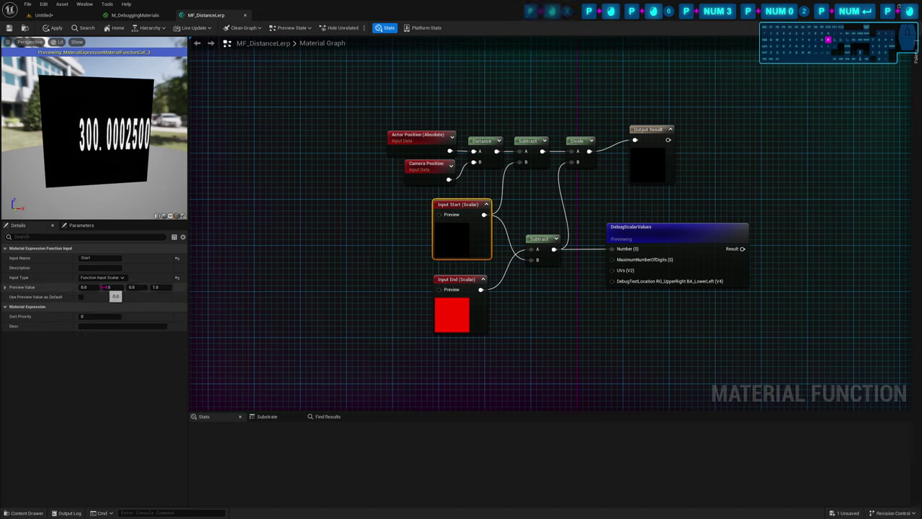
{"action": "left_click", "coordinate": [85, 287]}
{"action": "type", "text": "100"}
{"action": "key", "text": "KP_Enter"}
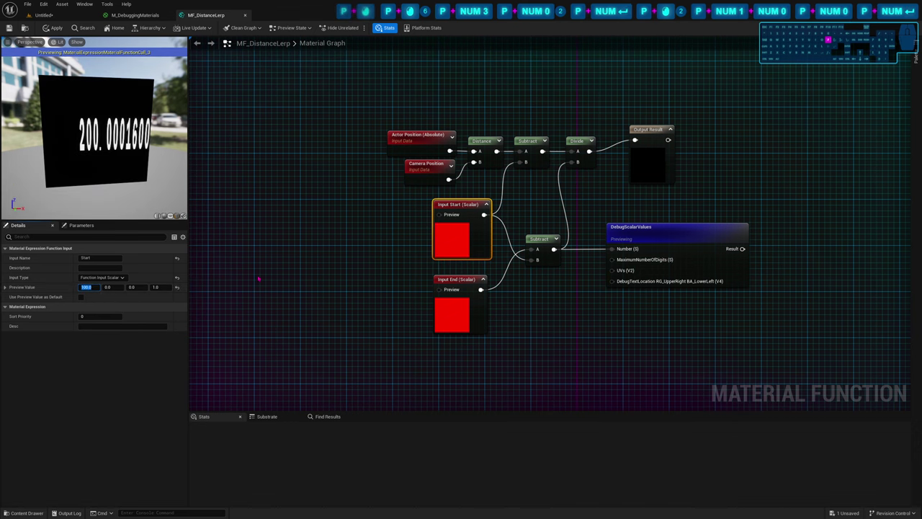
{"action": "left_click", "coordinate": [326, 247]}
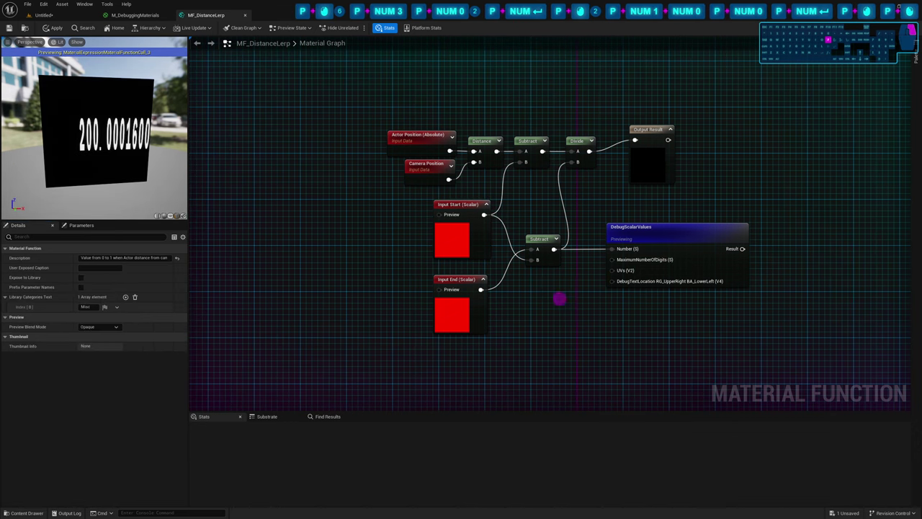
Reconnect DebugScalarValues to the Divide node's output and place it just beneath the Output Result node
{"action": "right_click_drag", "start_coordinate": [555, 298], "coordinate": [478, 293]}
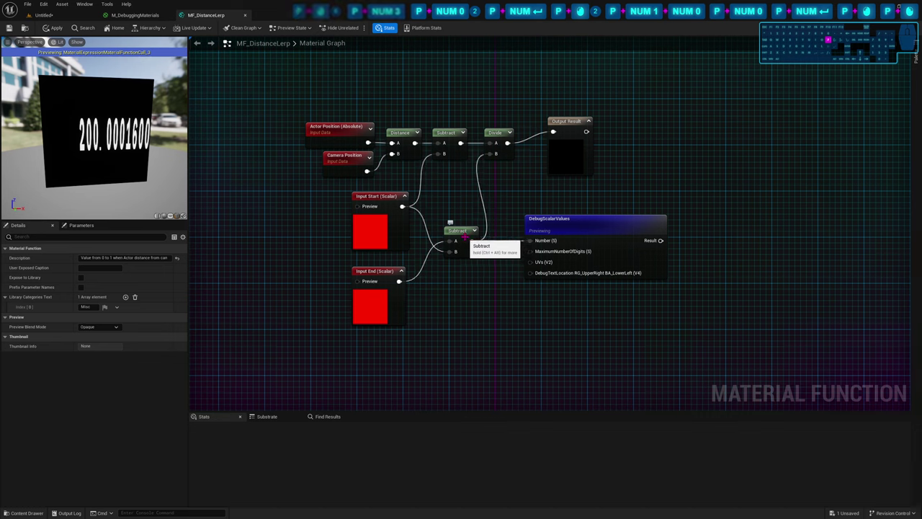
{"action": "left_click_drag", "start_coordinate": [508, 143], "coordinate": [560, 204]}
{"action": "right_click_drag", "start_coordinate": [90, 115], "coordinate": [103, 173]}
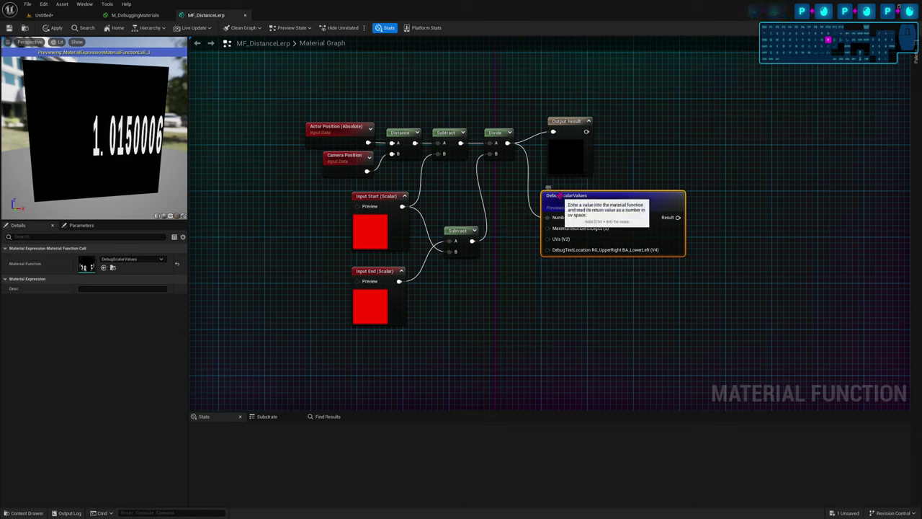
Shift the input and math nodes together away from Output Result and DebugScalarValues to make room after the Divide node
{"action": "left_click_drag", "start_coordinate": [500, 104], "coordinate": [360, 278]}
{"action": "left_click_drag", "start_coordinate": [451, 232], "coordinate": [365, 232]}
{"action": "left_click", "coordinate": [456, 199]}
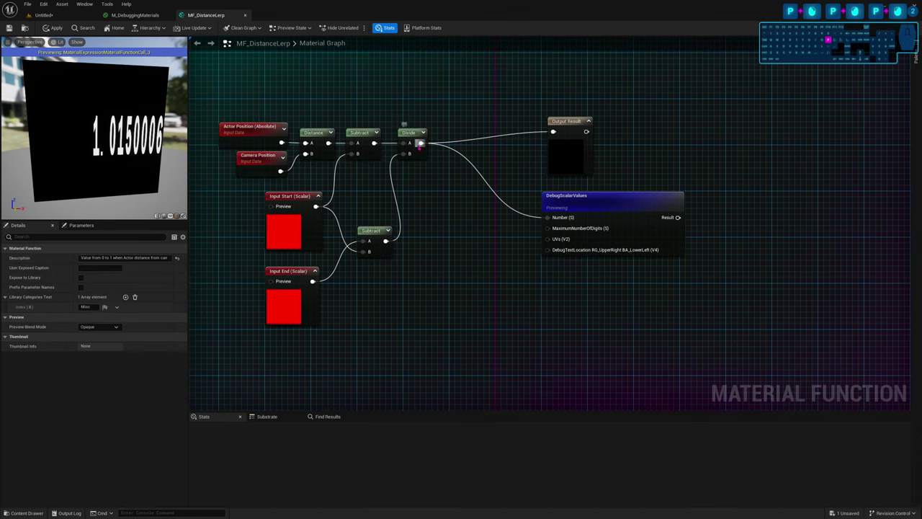
Add a Saturate node fed by the Divide node's output and place it between Divide and Output Result
{"action": "left_click_drag", "start_coordinate": [421, 144], "coordinate": [447, 134]}
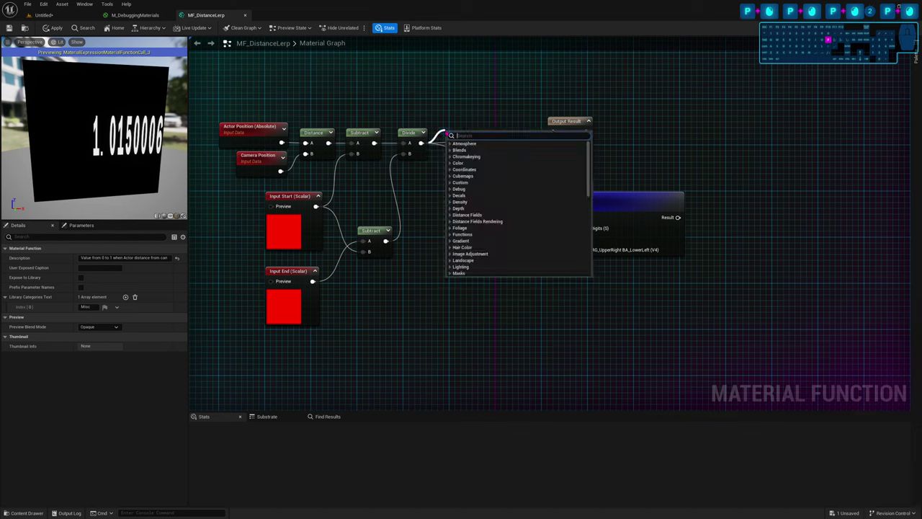
{"action": "type", "text": "satu"}
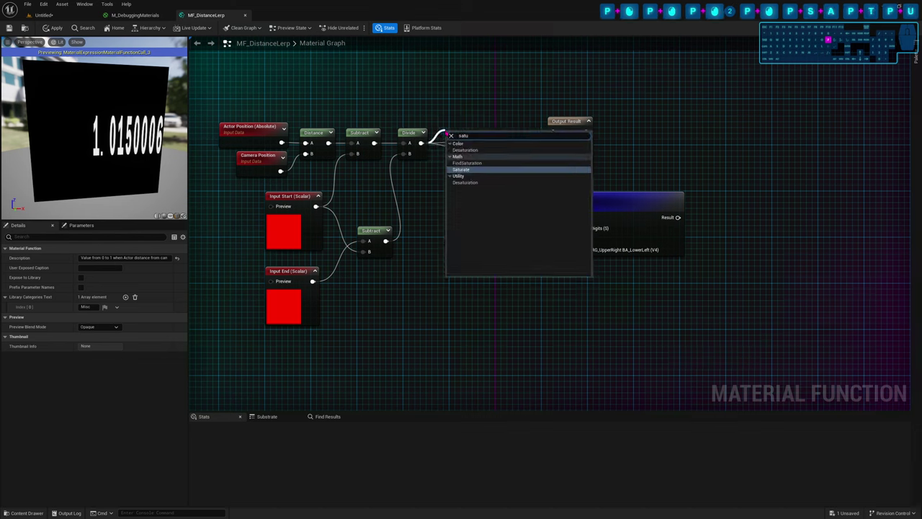
{"action": "key", "text": "Return"}
{"action": "left_click_drag", "start_coordinate": [452, 135], "coordinate": [443, 132]}
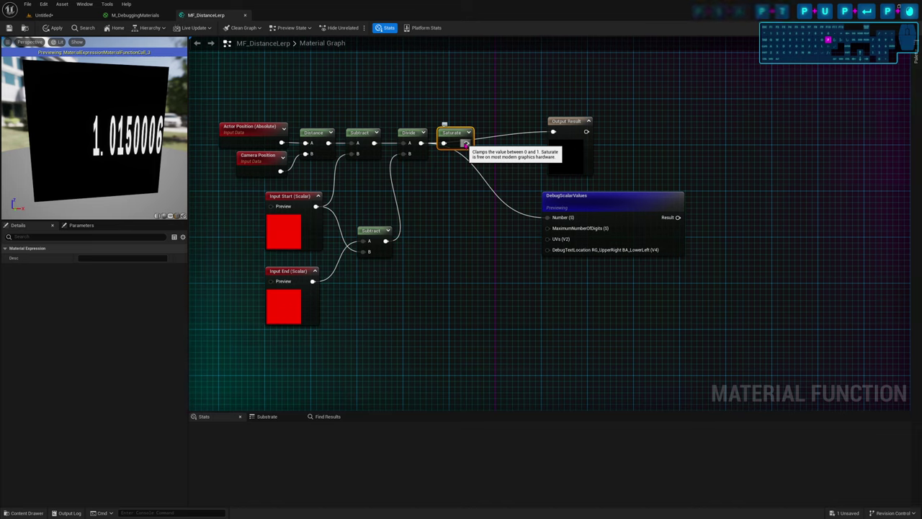
{"action": "left_click_drag", "start_coordinate": [465, 143], "coordinate": [477, 143]}
{"action": "left_click", "coordinate": [468, 108]}
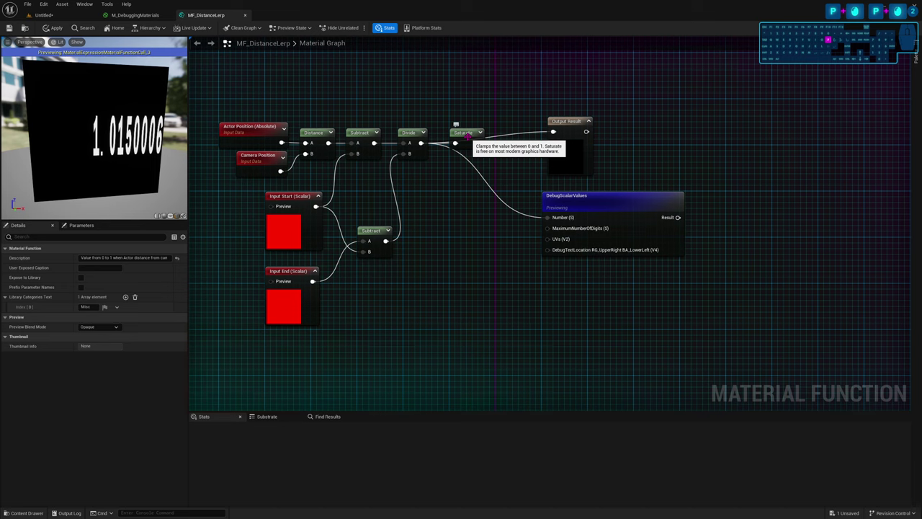
Connect the Saturate output to both Output Result and the Number input of DebugScalarValues, and check the value in the preview
{"action": "left_click_drag", "start_coordinate": [478, 143], "coordinate": [553, 133]}
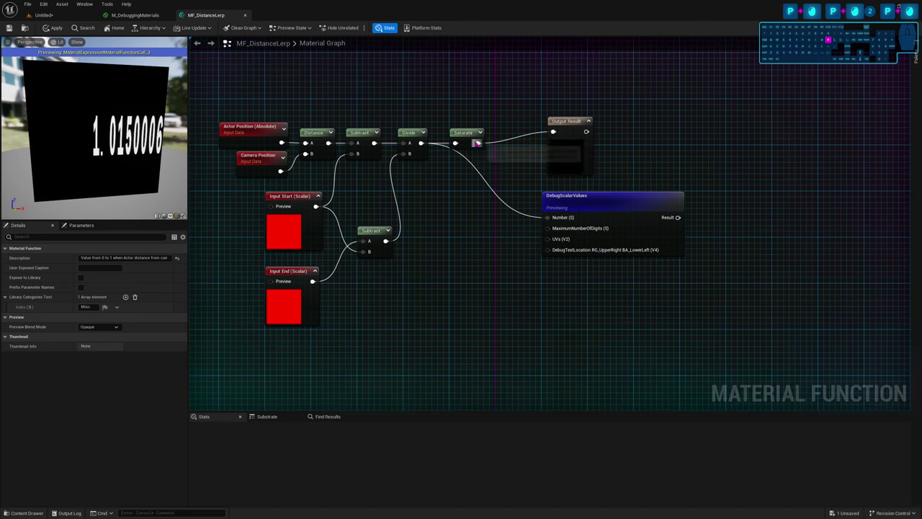
{"action": "left_click_drag", "start_coordinate": [475, 143], "coordinate": [548, 217]}
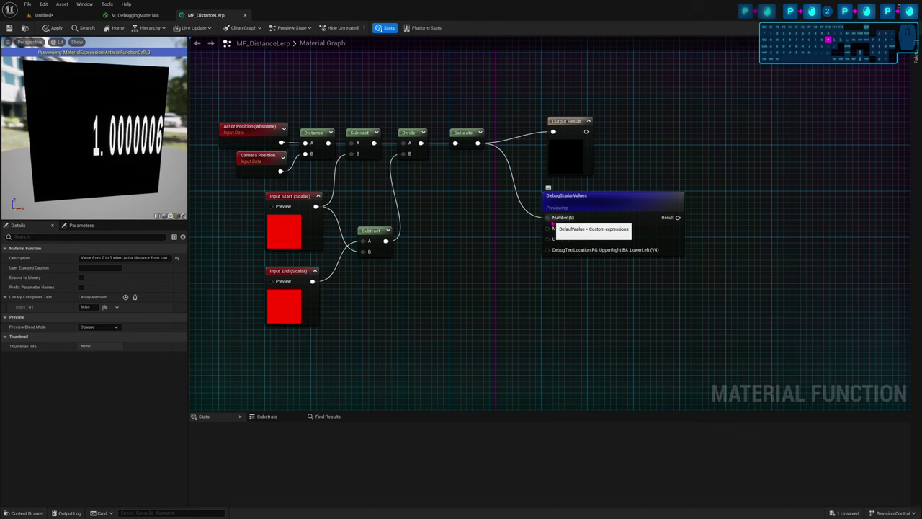
{"action": "left_click_drag", "start_coordinate": [127, 159], "coordinate": [159, 126]}
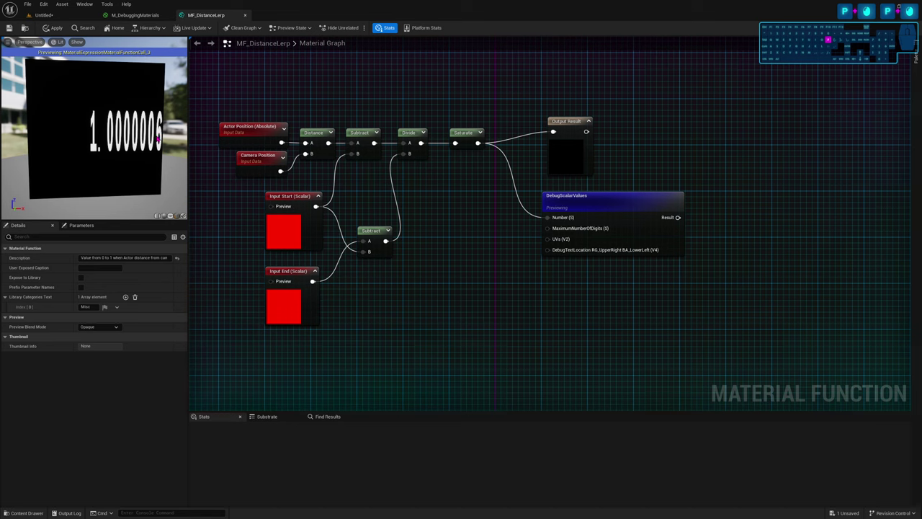
{"action": "right_click_drag", "start_coordinate": [142, 168], "coordinate": [124, 144]}
Delete the DebugScalarValues node and move Output Result closer to the Saturate node
{"action": "left_click", "coordinate": [555, 205]}
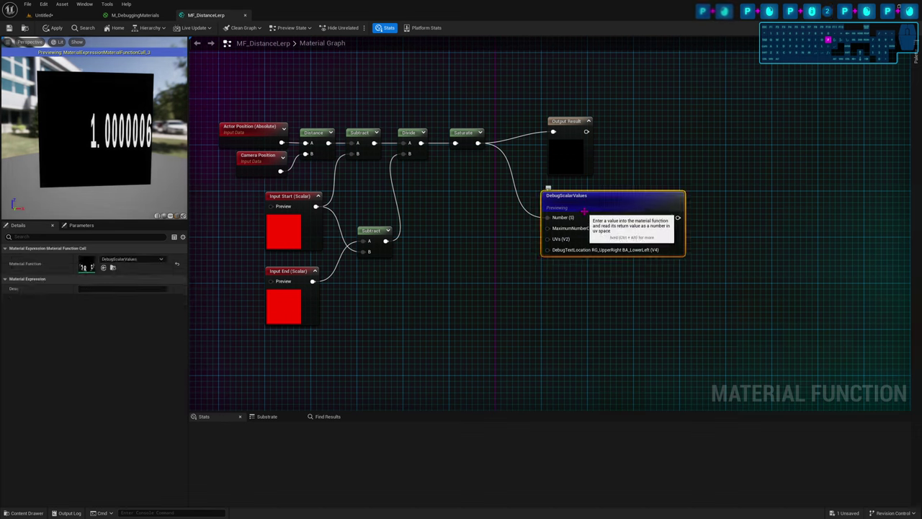
{"action": "key", "text": "Delete"}
{"action": "left_click_drag", "start_coordinate": [575, 155], "coordinate": [542, 158]}
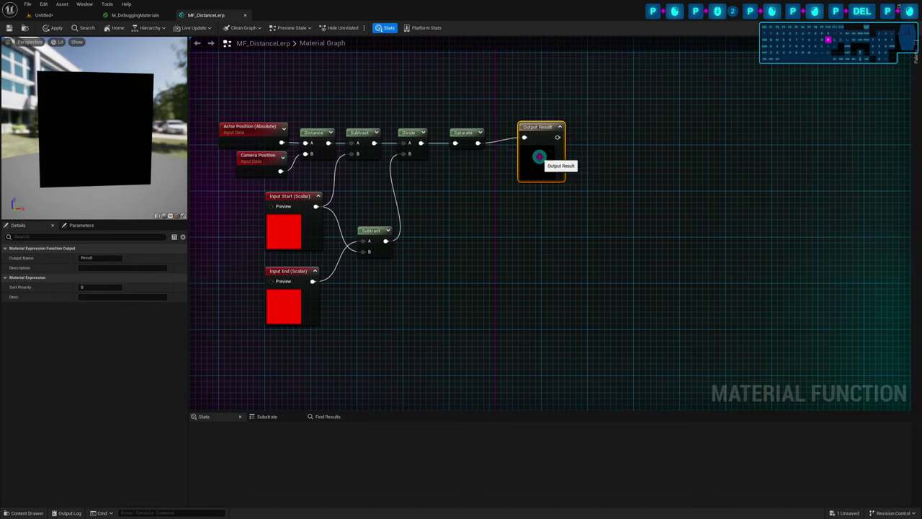
Preview the Output Result node and inspect the result on the preview mesh from different camera distances
{"action": "key", "text": "space"}
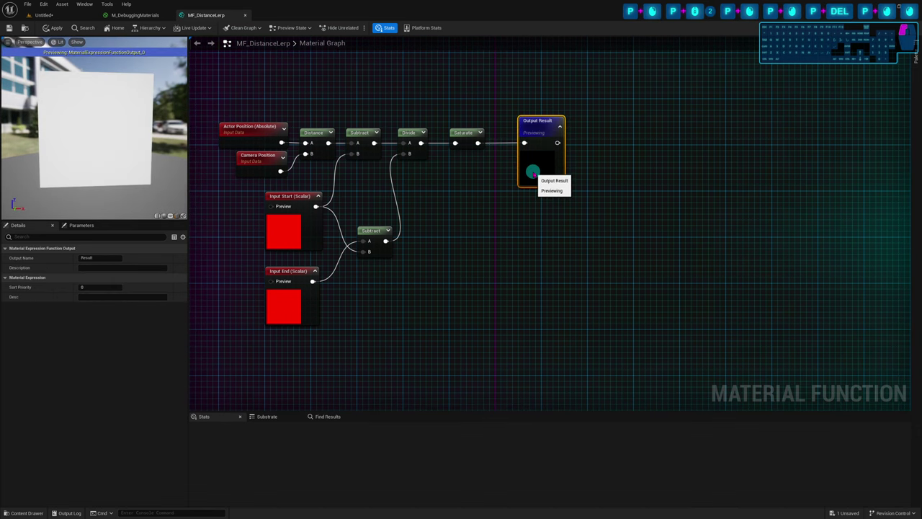
{"action": "left_click", "coordinate": [538, 232]}
{"action": "right_click_drag", "start_coordinate": [478, 239], "coordinate": [531, 244]}
{"action": "right_click_drag", "start_coordinate": [124, 173], "coordinate": [101, 78]}
{"action": "right_click_drag", "start_coordinate": [83, 117], "coordinate": [113, 209]}
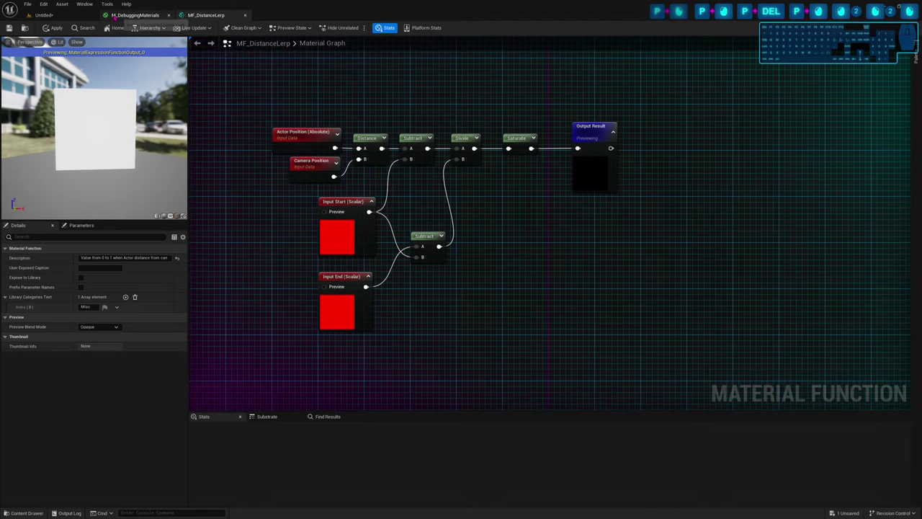
Apply the changes to MF_DistanceLerp and close the material function to return to M_DebuggingMaterials
{"action": "left_click", "coordinate": [51, 28]}
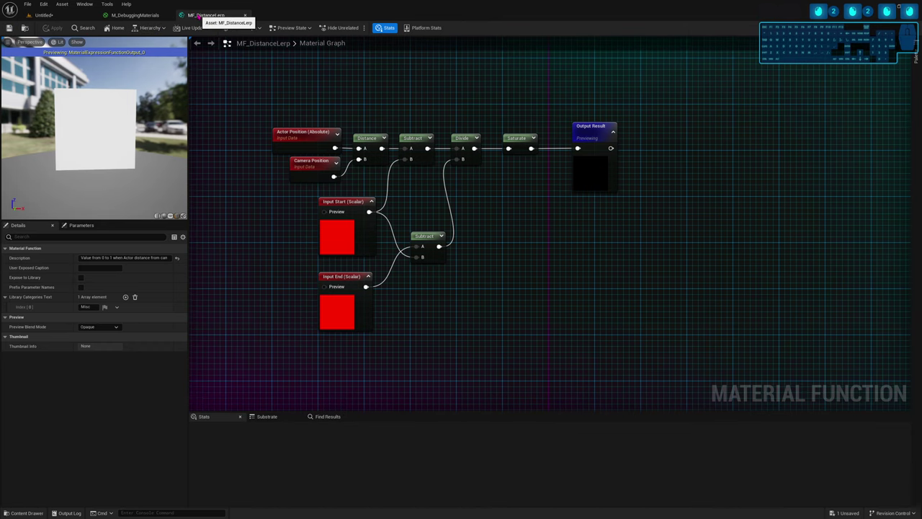
{"action": "middle_click", "coordinate": [197, 16]}
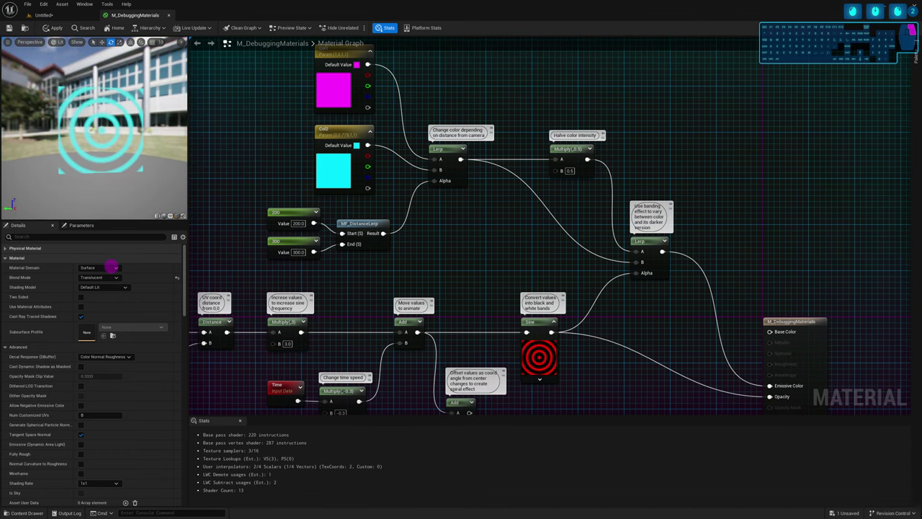
Examine the comment bubbles that describe the nodes across the M_DebuggingMaterials graph
{"action": "scroll", "coordinate": [461, 252], "scroll_direction": "down", "scroll_amount": 1}
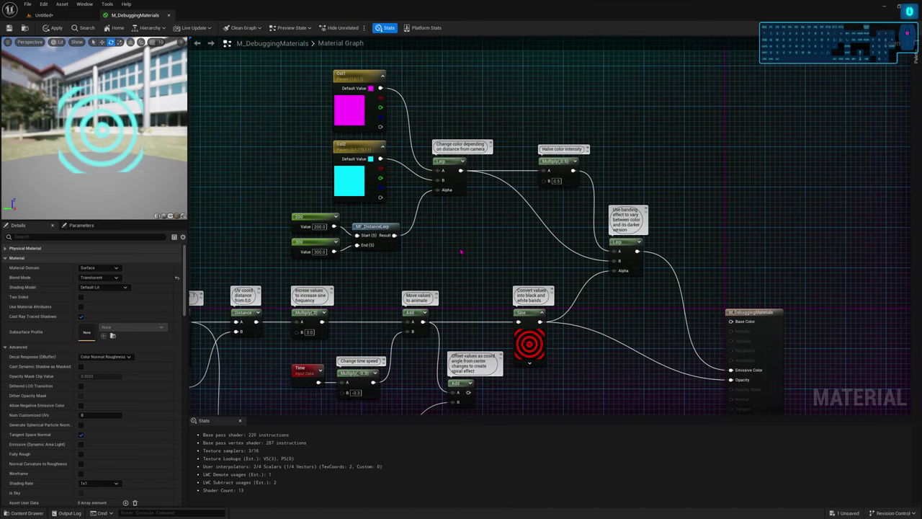
{"action": "right_click_drag", "start_coordinate": [461, 255], "coordinate": [487, 249]}
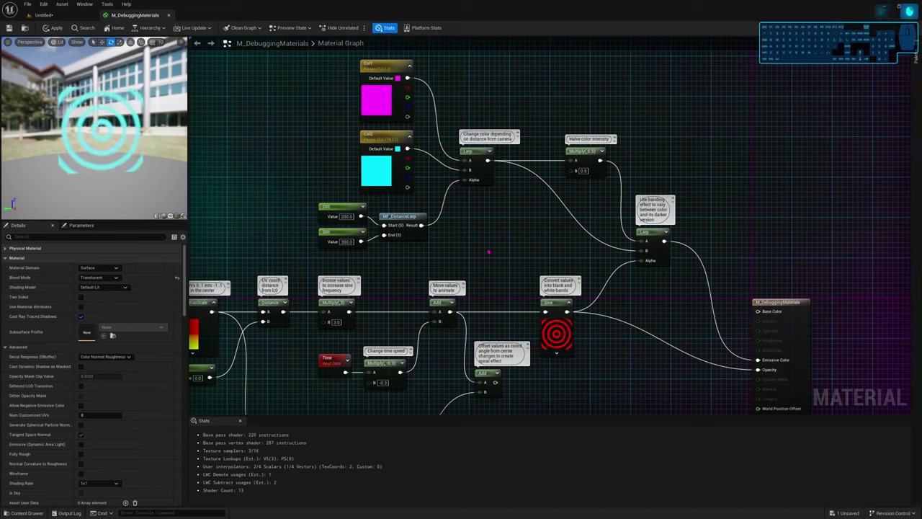
{"action": "left_click", "coordinate": [476, 162]}
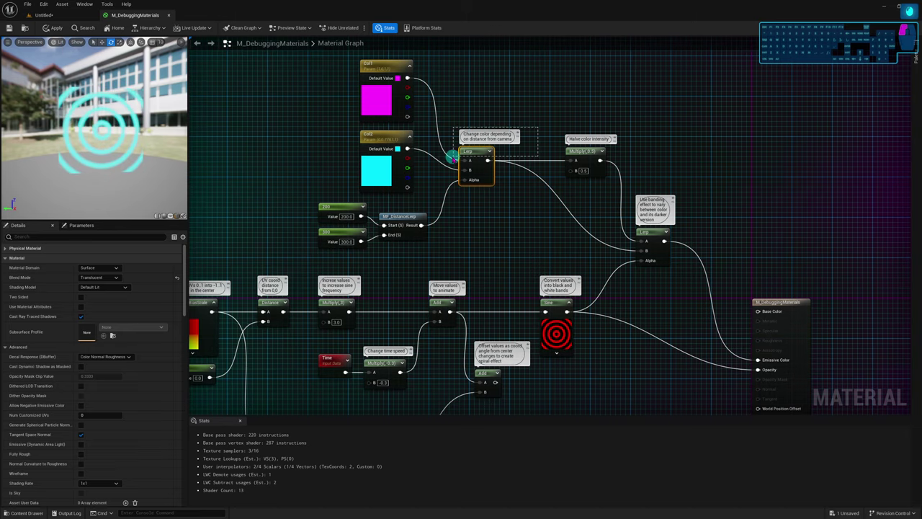
{"action": "left_click", "coordinate": [490, 193]}
{"action": "right_click_drag", "start_coordinate": [528, 216], "coordinate": [609, 177]}
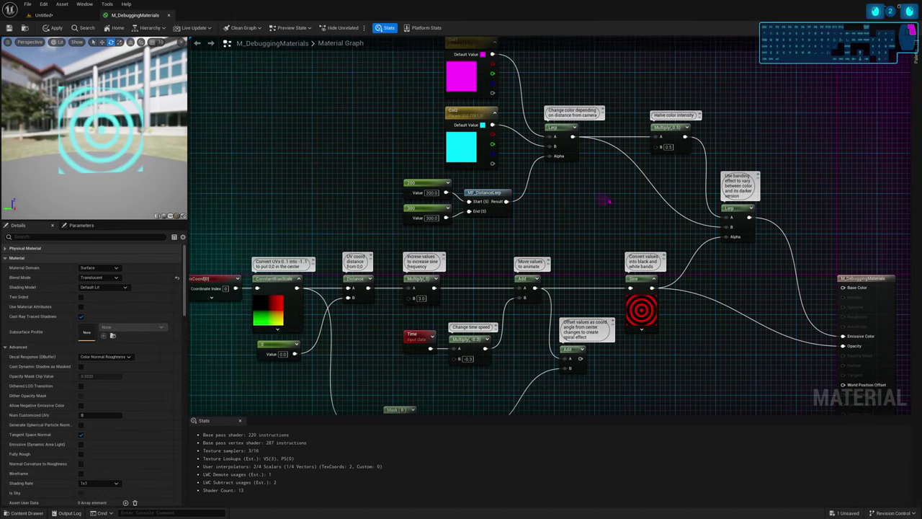
{"action": "right_click_drag", "start_coordinate": [383, 232], "coordinate": [436, 214]}
{"action": "scroll", "coordinate": [374, 232], "scroll_direction": "up", "scroll_amount": 2, "text": "ctrl"}
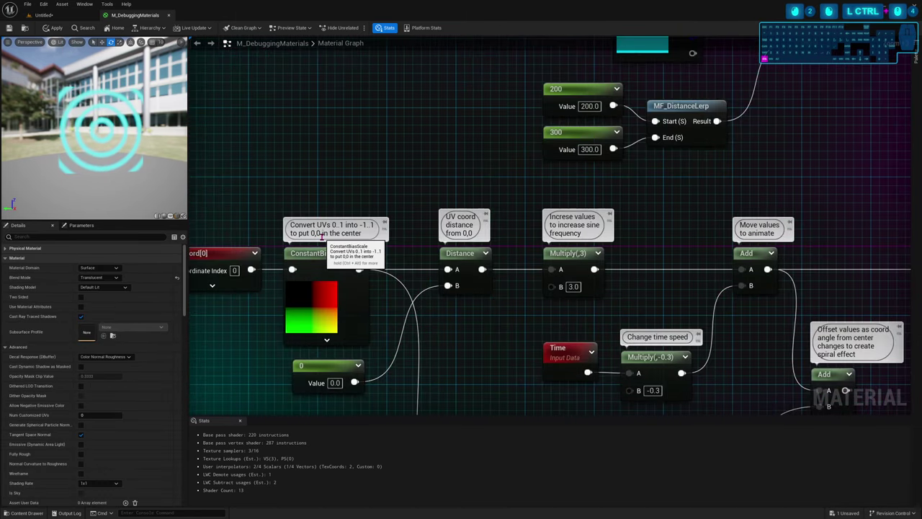
{"action": "scroll", "coordinate": [294, 250], "scroll_direction": "up", "scroll_amount": 2, "text": "ctrl"}
{"action": "scroll", "coordinate": [294, 250], "scroll_direction": "down", "scroll_amount": 4, "text": "ctrl"}
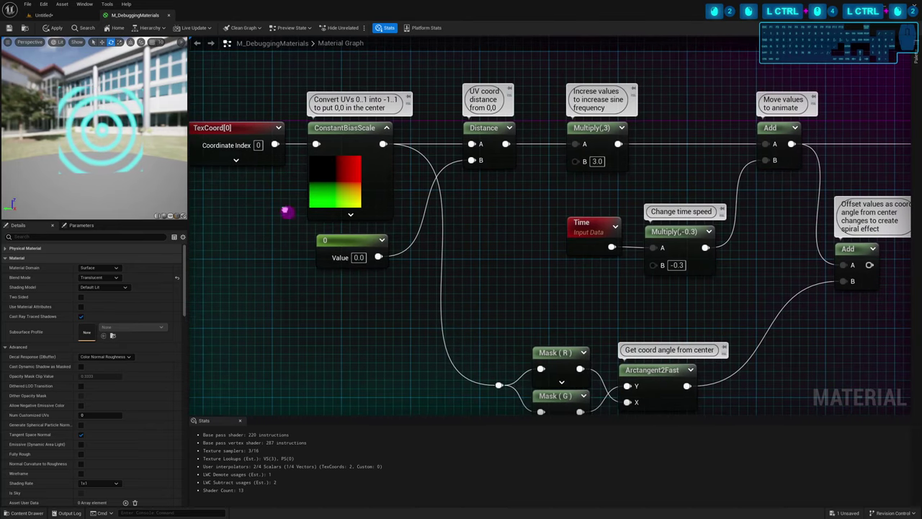
{"action": "right_click_drag", "start_coordinate": [410, 224], "coordinate": [392, 243]}
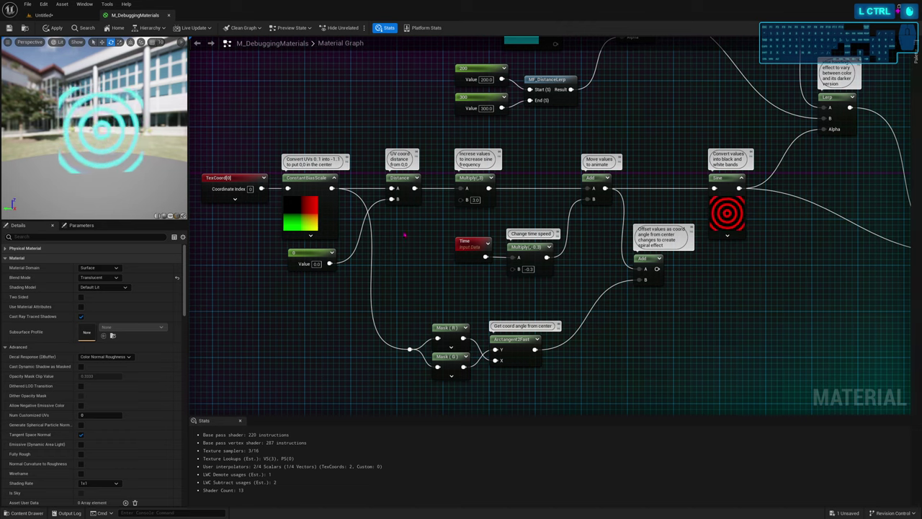
Preview the output of the ConstantBiasScale node and after it the output of the Distance node
{"action": "left_click", "coordinate": [401, 193], "text": "ctrl"}
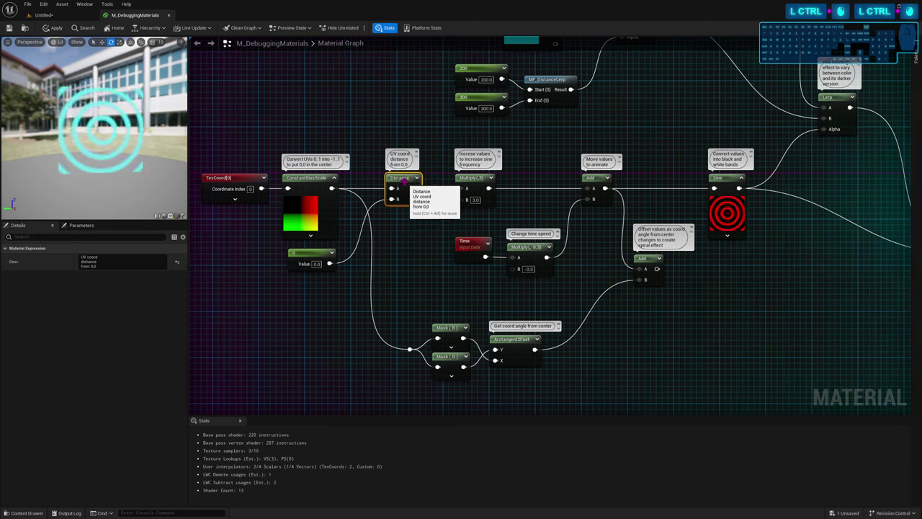
{"action": "left_click", "coordinate": [312, 182], "text": "ctrl"}
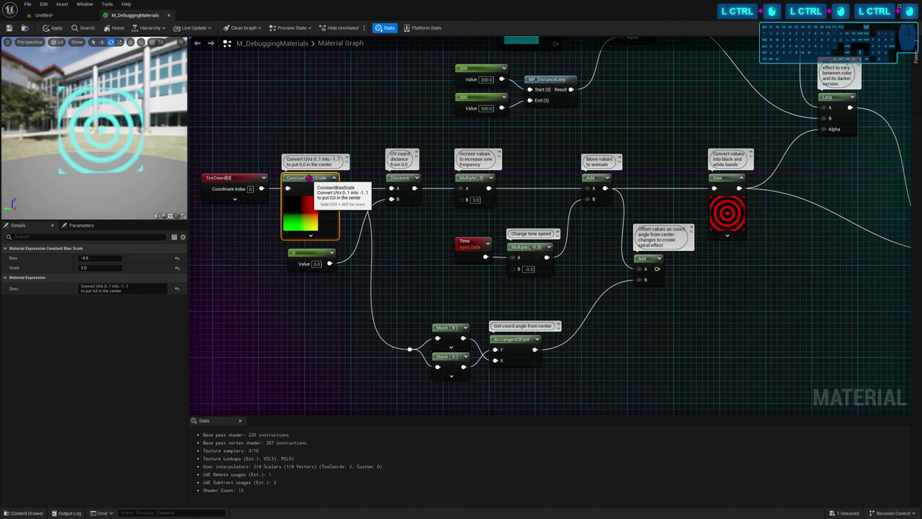
{"action": "key", "text": "space"}
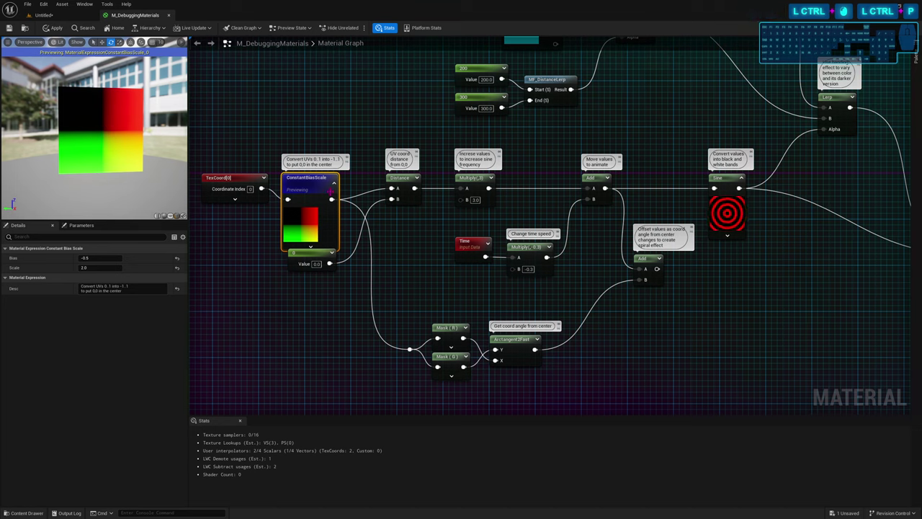
{"action": "left_click", "coordinate": [403, 181], "text": "ctrl"}
{"action": "key", "text": "ctrl+p"}
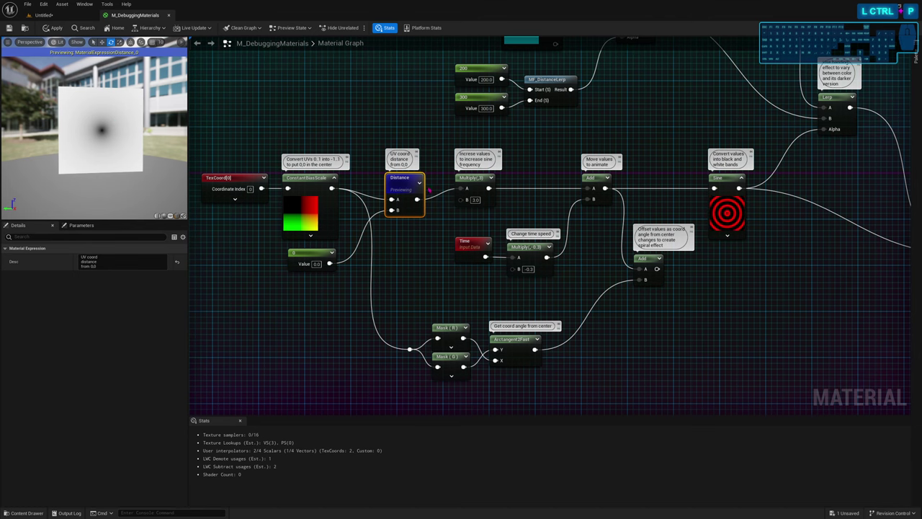
Add a comment bubble reading "asfs" to the Time node
{"action": "right_click_drag", "start_coordinate": [402, 243], "coordinate": [432, 238], "text": "ctrl"}
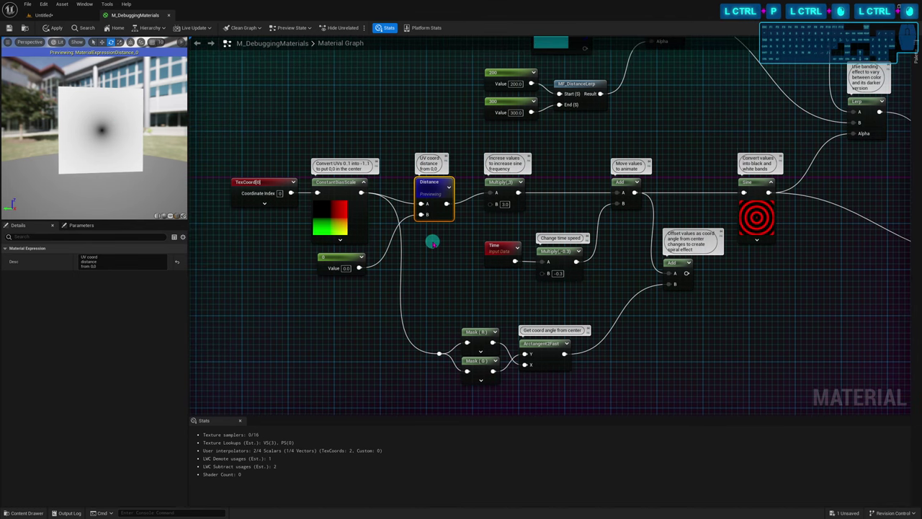
{"action": "left_click", "coordinate": [433, 239], "text": "ctrl"}
{"action": "left_click", "coordinate": [508, 183]}
{"action": "left_click", "coordinate": [583, 165]}
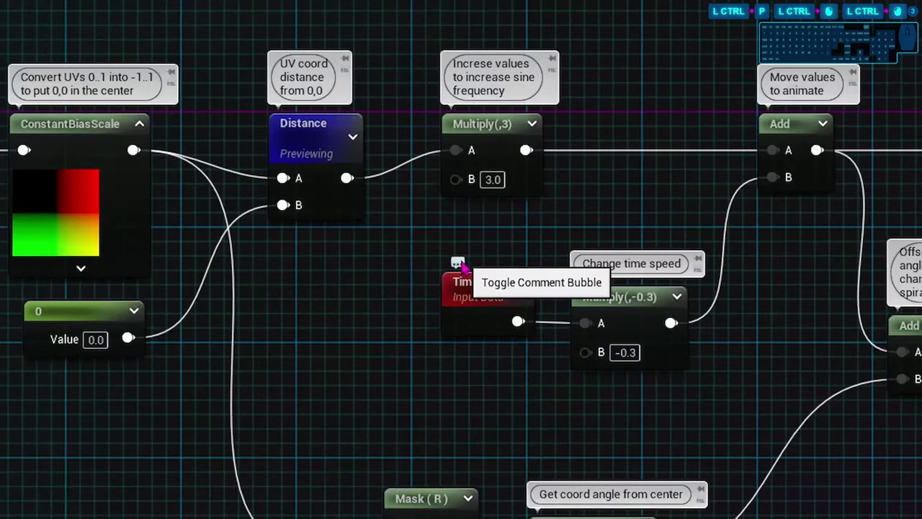
{"action": "left_click", "coordinate": [490, 239], "text": "ctrl"}
{"action": "left_click", "coordinate": [461, 252]}
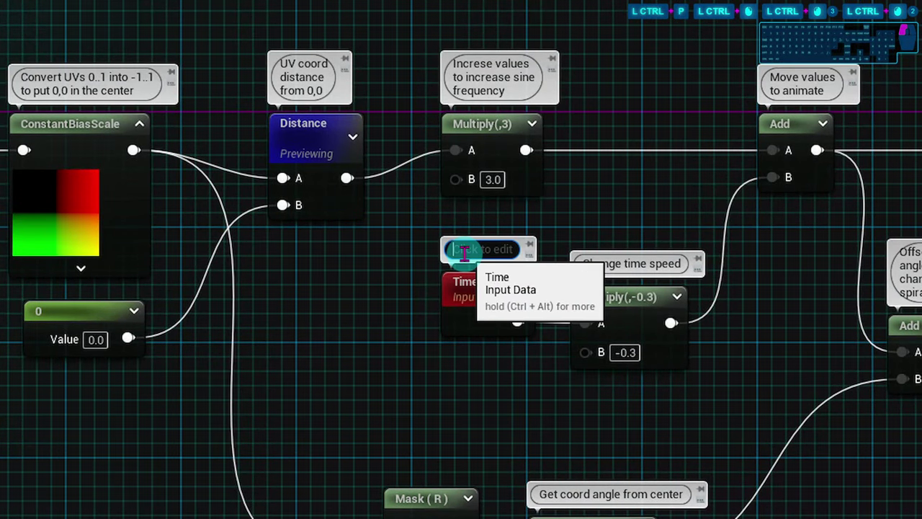
{"action": "type", "text": "asfs"}
{"action": "left_click", "coordinate": [482, 368]}
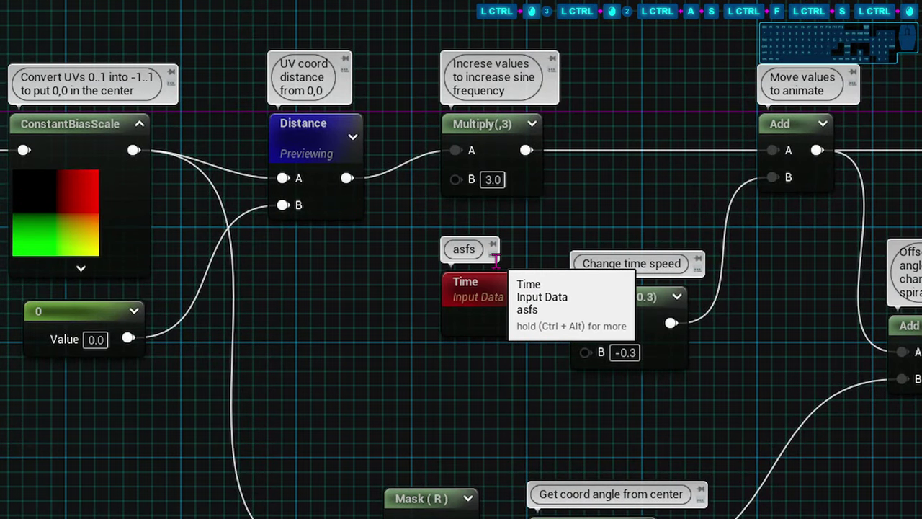
Hide the Time node's comment bubble and show it again
{"action": "left_click", "coordinate": [494, 267], "text": "ctrl"}
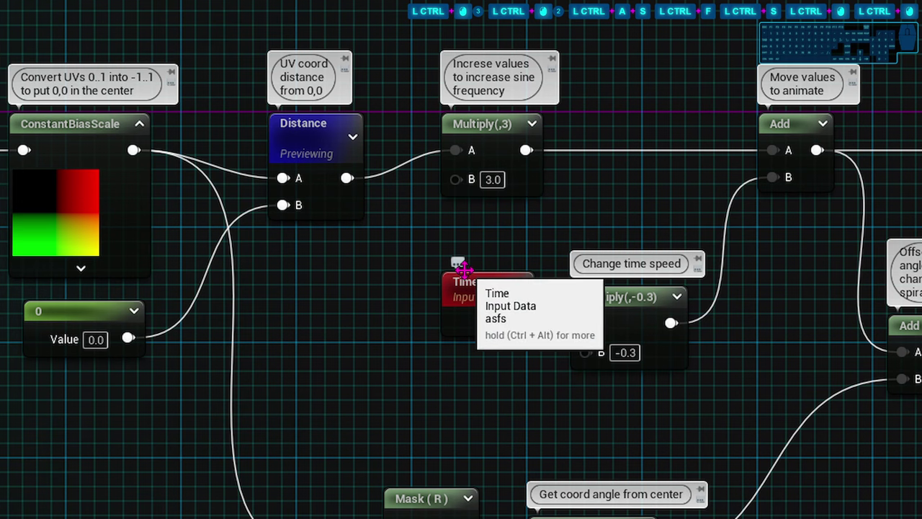
{"action": "left_click", "coordinate": [458, 261], "text": "ctrl"}
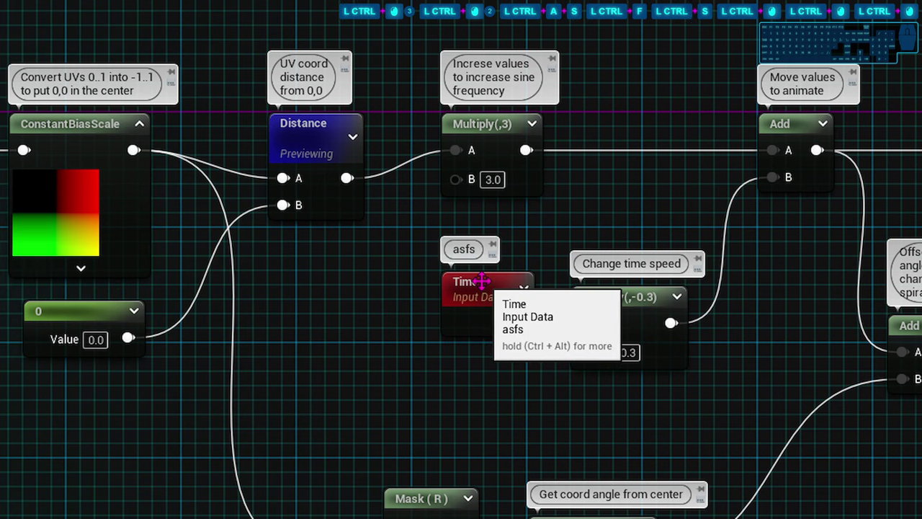
Pin the Time node's comment bubble so it does not scale with zoom, and check it at several zoom levels
{"action": "left_click", "coordinate": [493, 245], "text": "ctrl"}
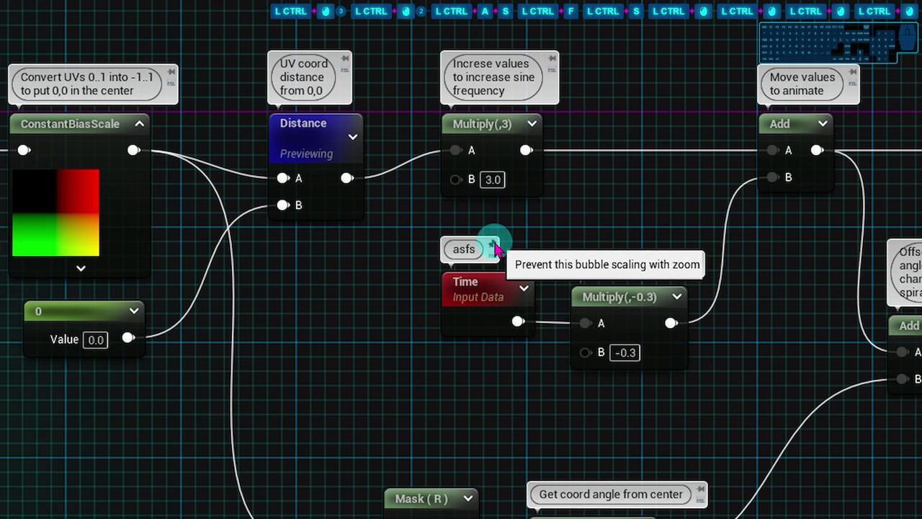
{"action": "scroll", "coordinate": [531, 253], "scroll_direction": "down", "scroll_amount": 5}
{"action": "scroll", "coordinate": [528, 249], "scroll_direction": "down", "scroll_amount": 2}
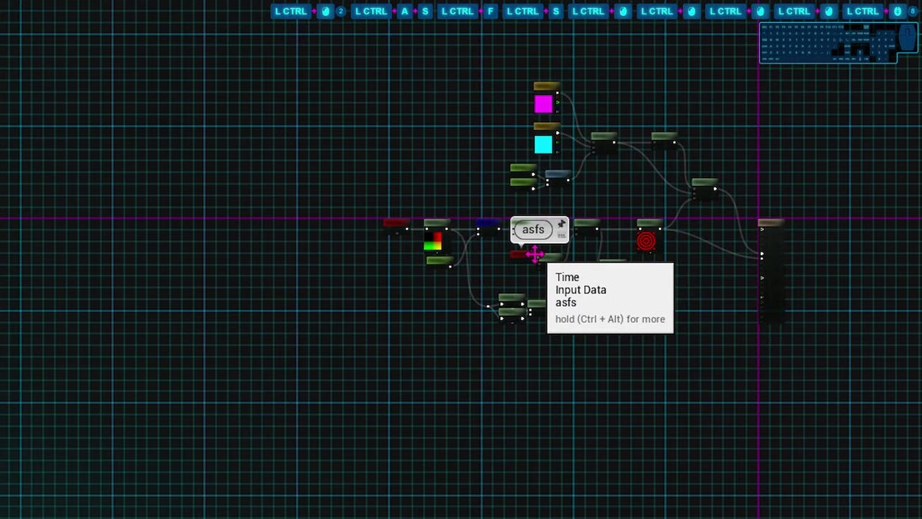
{"action": "scroll", "coordinate": [497, 224], "scroll_direction": "up", "scroll_amount": 6}
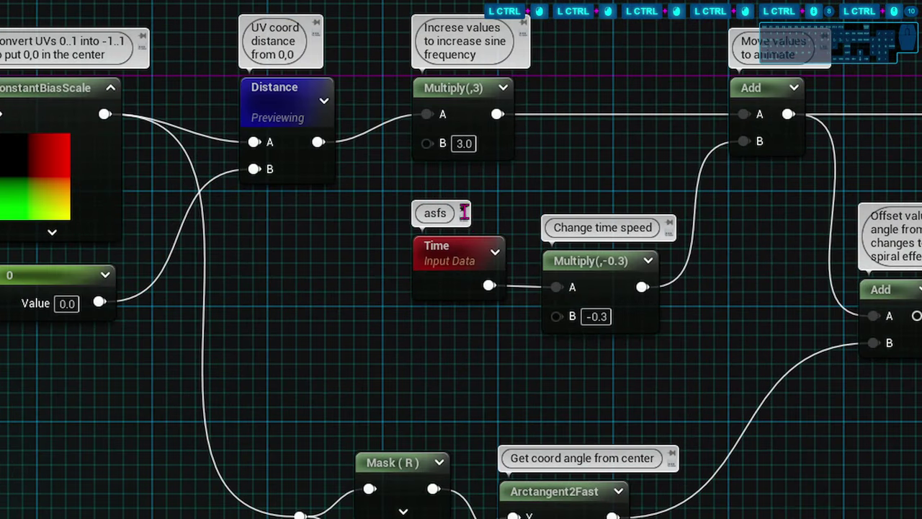
{"action": "scroll", "coordinate": [466, 229], "scroll_direction": "down", "scroll_amount": 6}
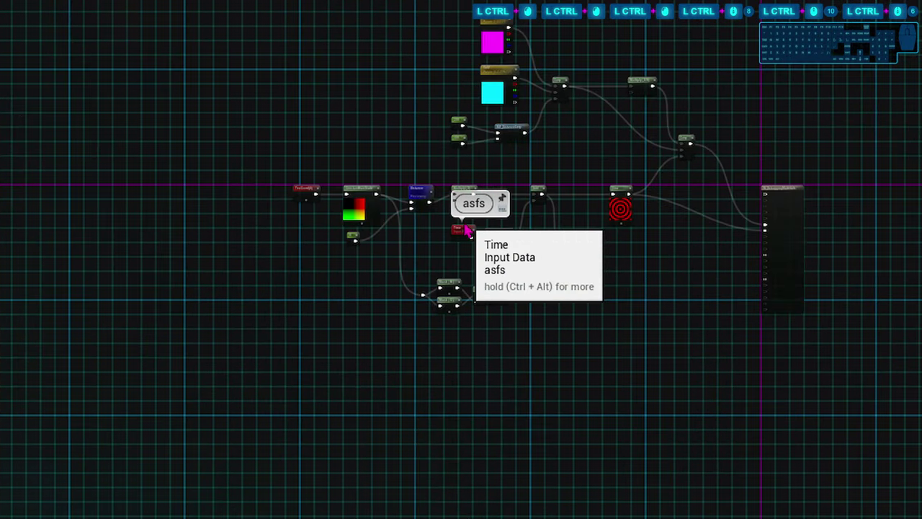
{"action": "scroll", "coordinate": [467, 229], "scroll_direction": "up", "scroll_amount": 6, "text": "ctrl"}
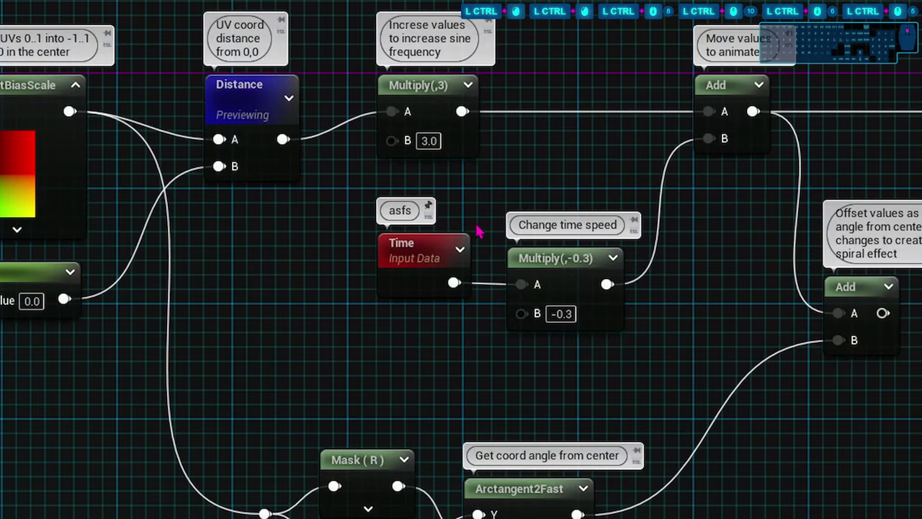
Hide the Time node's pinned comment bubble
{"action": "left_click", "coordinate": [430, 217]}
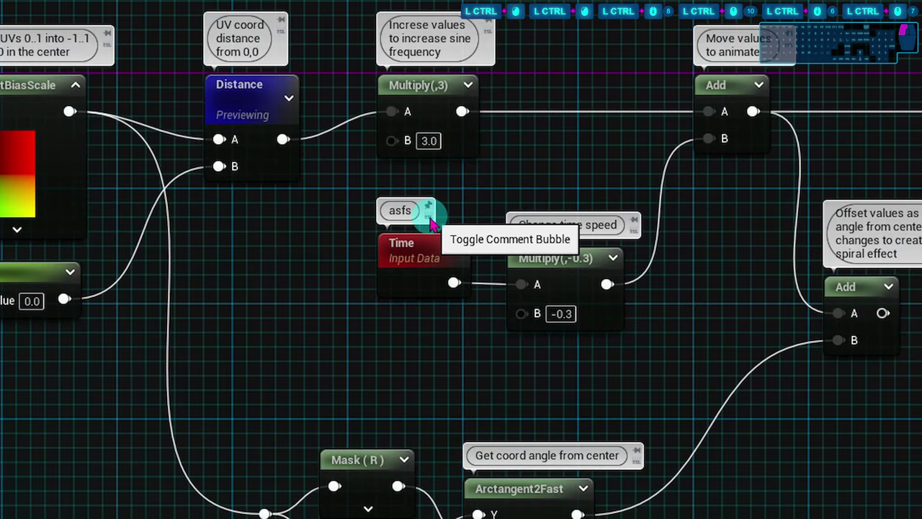
Enclose the reroute, Mask (R), Mask (G) and Arctangent2Fast nodes in a comment box and set its font size to 42
{"action": "scroll", "coordinate": [476, 238], "scroll_direction": "down", "scroll_amount": 2, "text": "ctrl"}
{"action": "right_click_drag", "start_coordinate": [457, 315], "coordinate": [354, 304]}
{"action": "left_click_drag", "start_coordinate": [203, 353], "coordinate": [496, 366]}
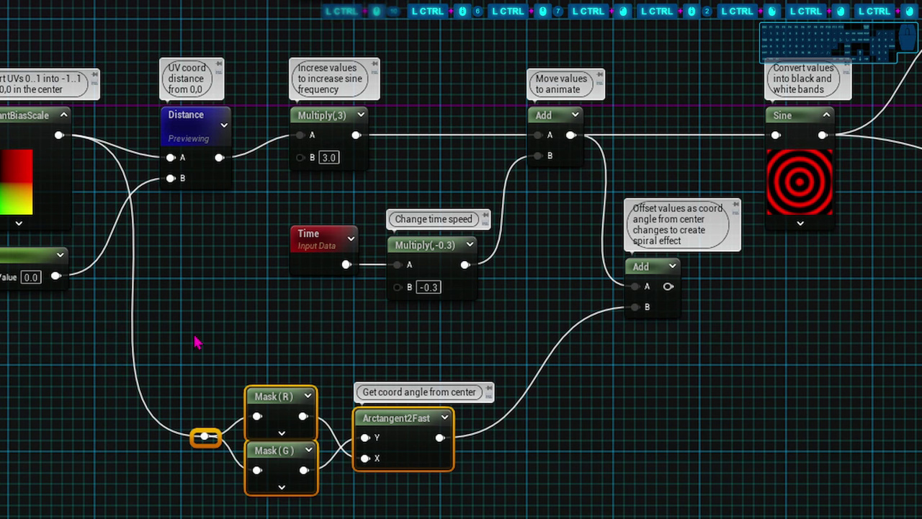
{"action": "key", "text": "c"}
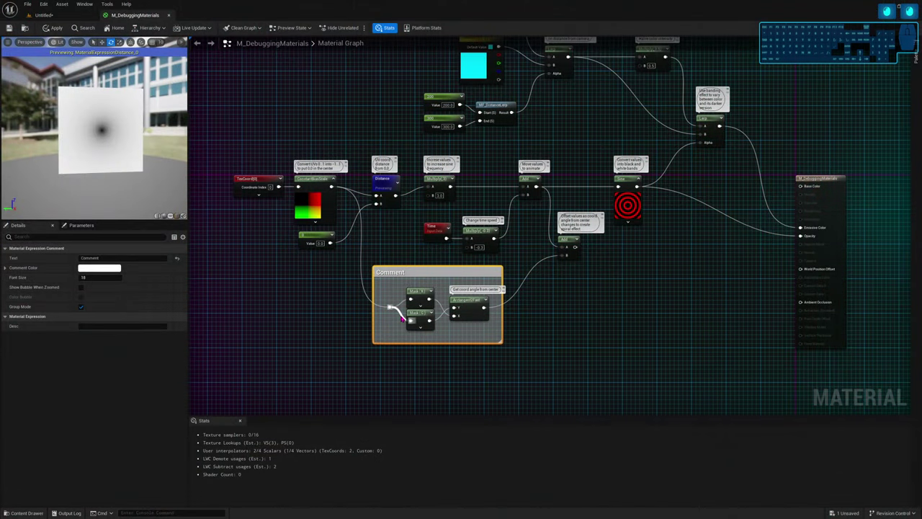
{"action": "mouse_move", "coordinate": [95, 278]}
{"action": "left_mouse_down"}
{"action": "mouse_move", "coordinate": [108, 278]}
{"action": "mouse_move", "coordinate": [98, 276]}
{"action": "left_mouse_up"}
Try the blue 007CFFFF as the comment box color and cancel the color change
{"action": "left_click", "coordinate": [98, 270]}
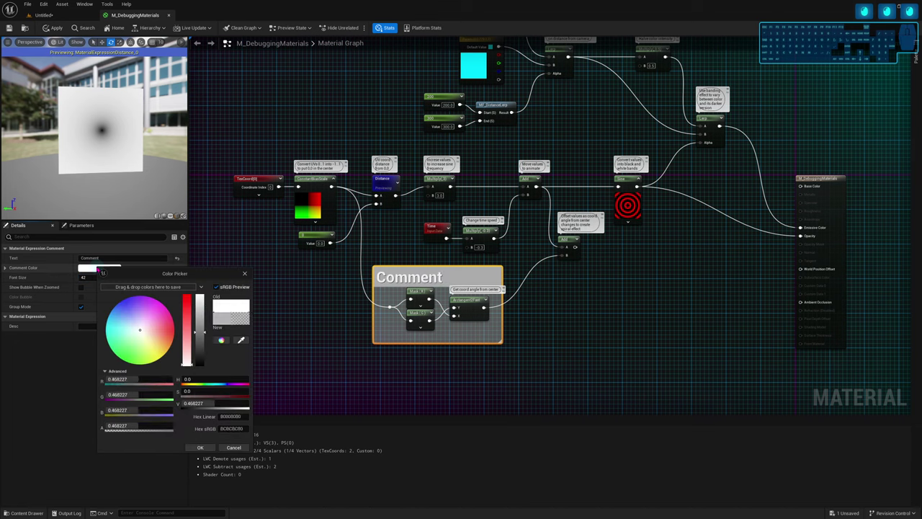
{"action": "left_click", "coordinate": [111, 314]}
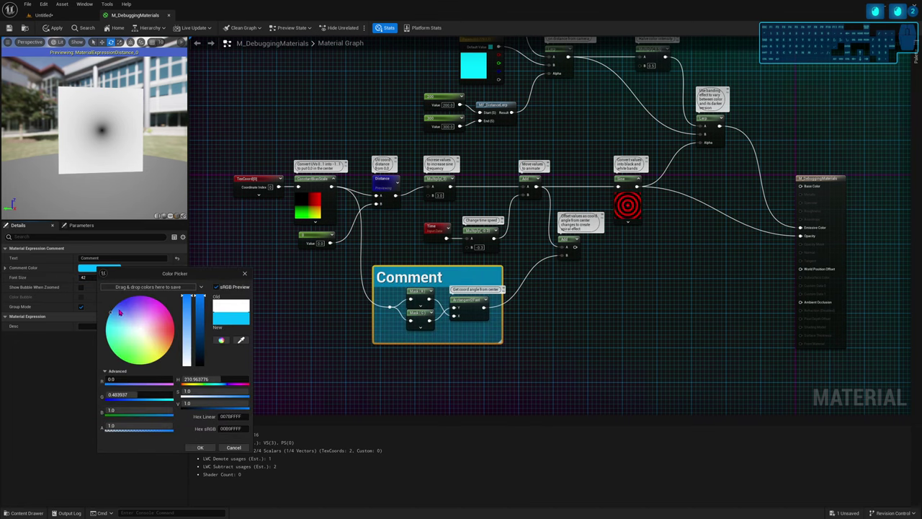
{"action": "left_click_drag", "start_coordinate": [121, 312], "coordinate": [113, 302]}
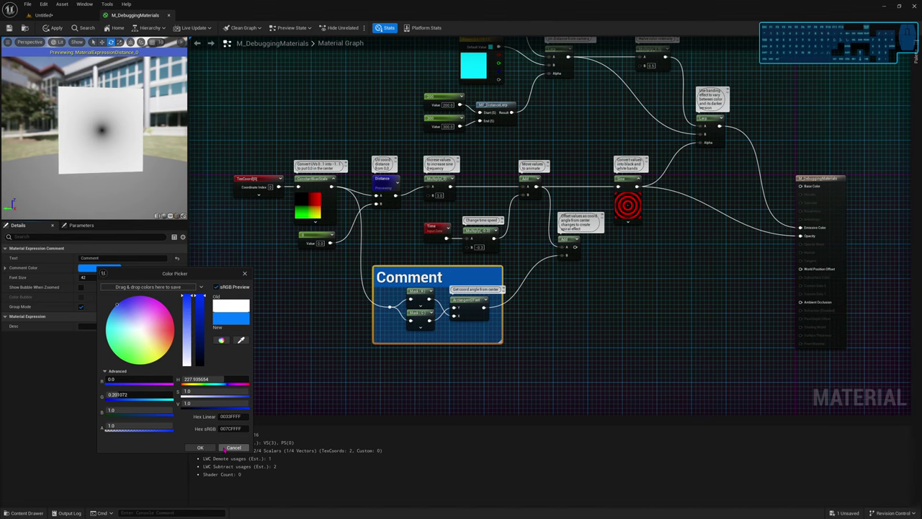
{"action": "left_click", "coordinate": [228, 447]}
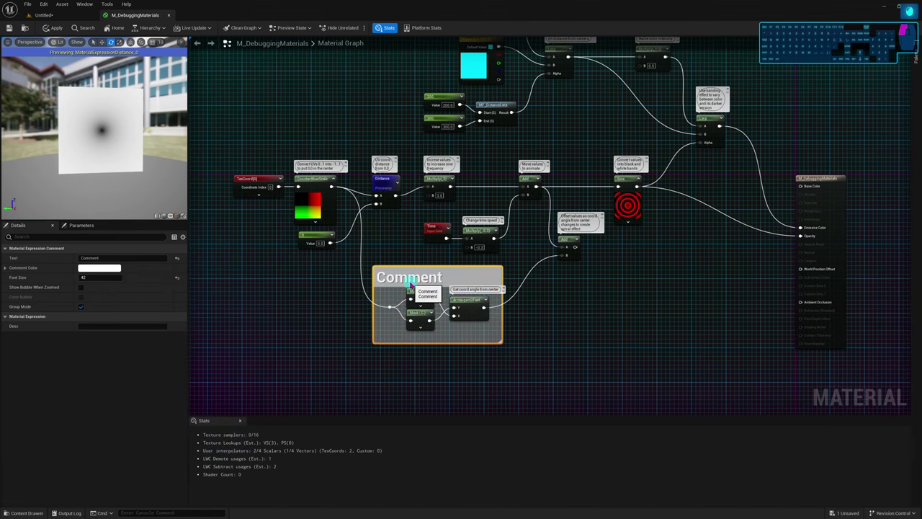
Delete the comment box around the Mask and Arctangent2Fast nodes
{"action": "key", "text": "Delete"}
{"action": "scroll", "coordinate": [510, 310], "scroll_direction": "down", "scroll_amount": 1}
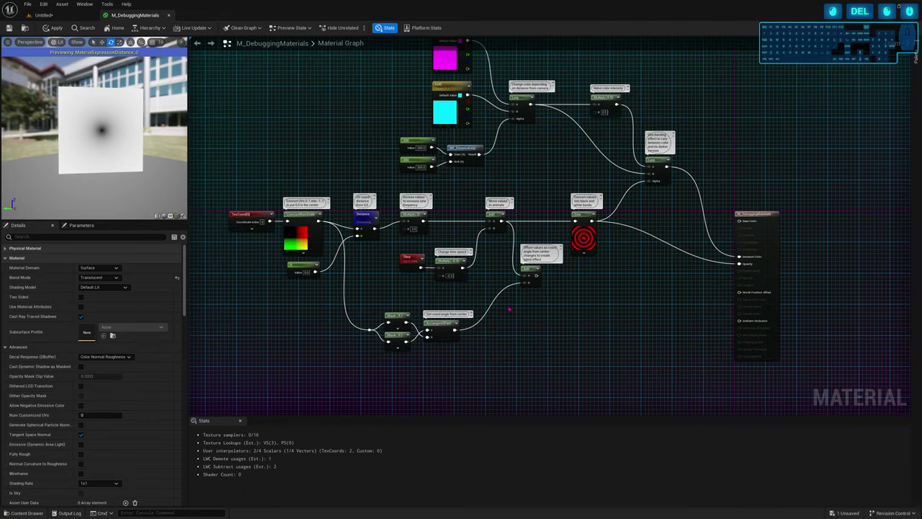
{"action": "right_click_drag", "start_coordinate": [510, 310], "coordinate": [534, 329]}
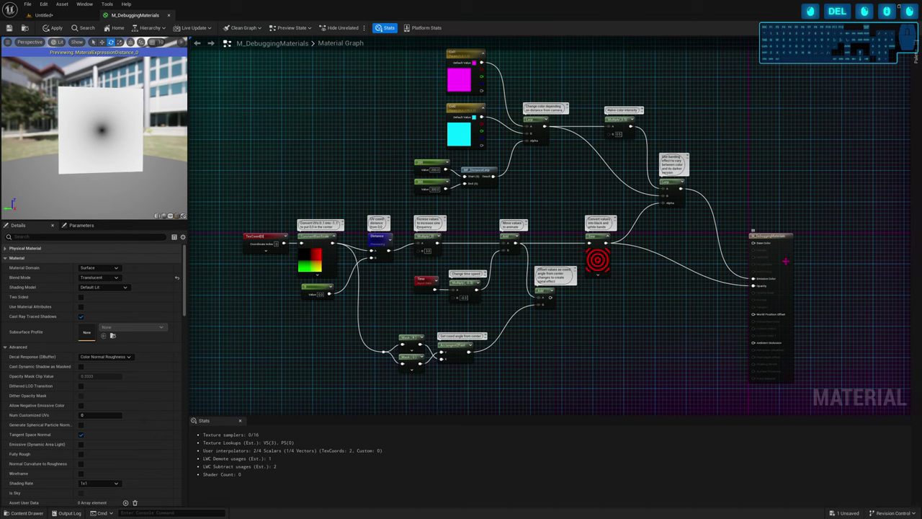
Add a comment box around the nodes from TexCoord to Multiply(,3) and Time, and delete it again
{"action": "left_click_drag", "start_coordinate": [230, 219], "coordinate": [426, 308]}
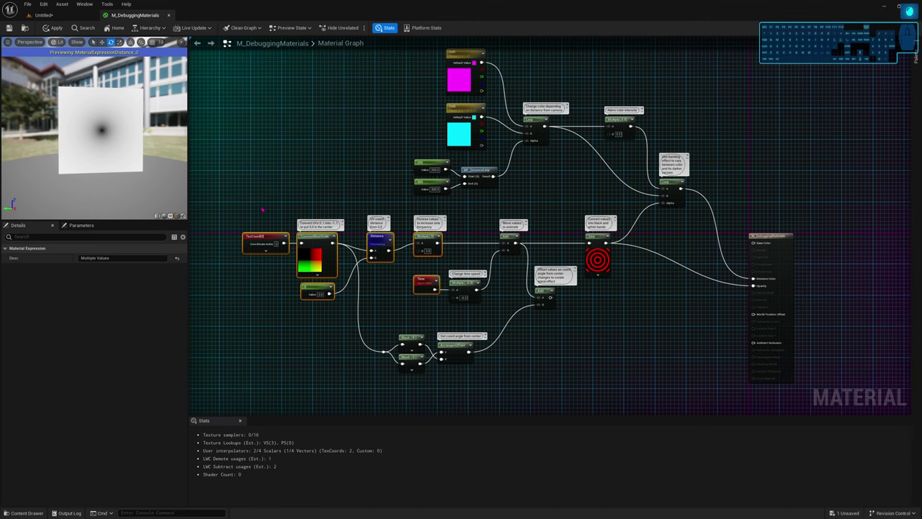
{"action": "key", "text": "c"}
{"action": "left_click", "coordinate": [266, 186]}
{"action": "left_click", "coordinate": [268, 226]}
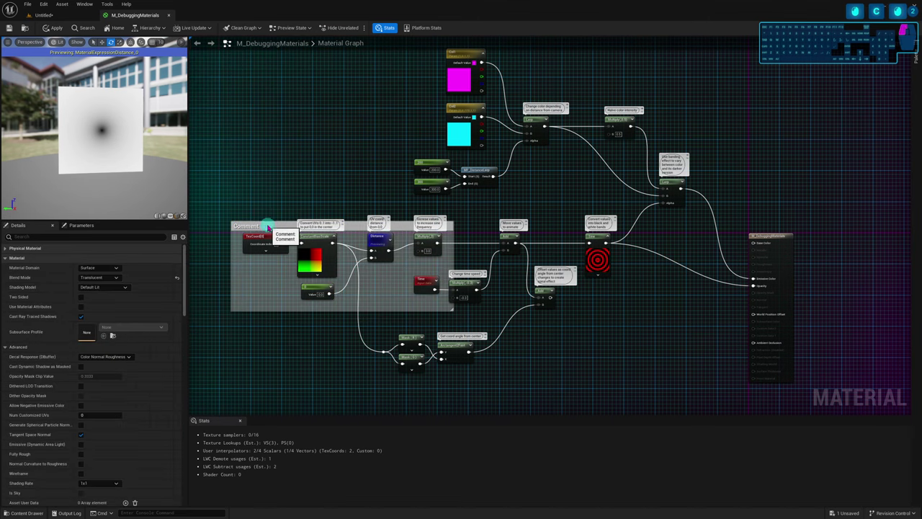
{"action": "key", "text": "Delete"}
{"action": "left_click_drag", "start_coordinate": [381, 98], "coordinate": [487, 173]}
{"action": "left_click", "coordinate": [562, 183]}
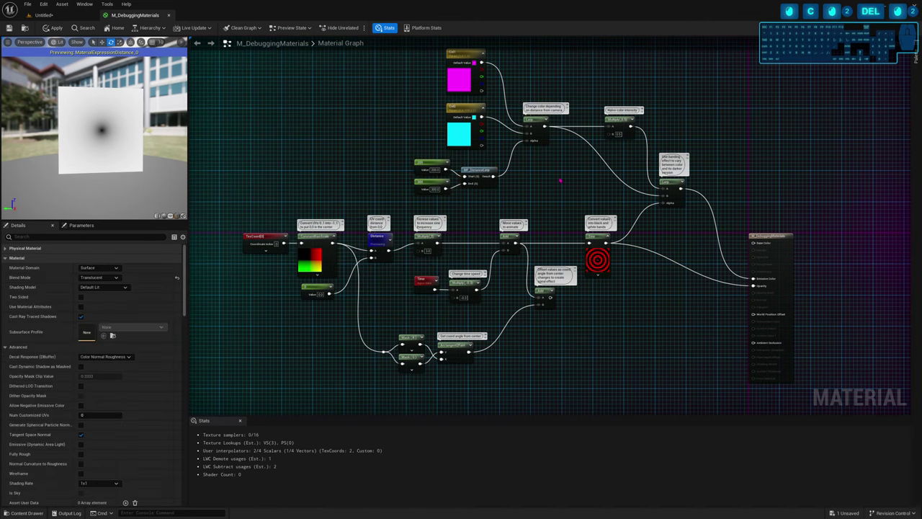
{"action": "left_click_drag", "start_coordinate": [536, 326], "coordinate": [362, 401]}
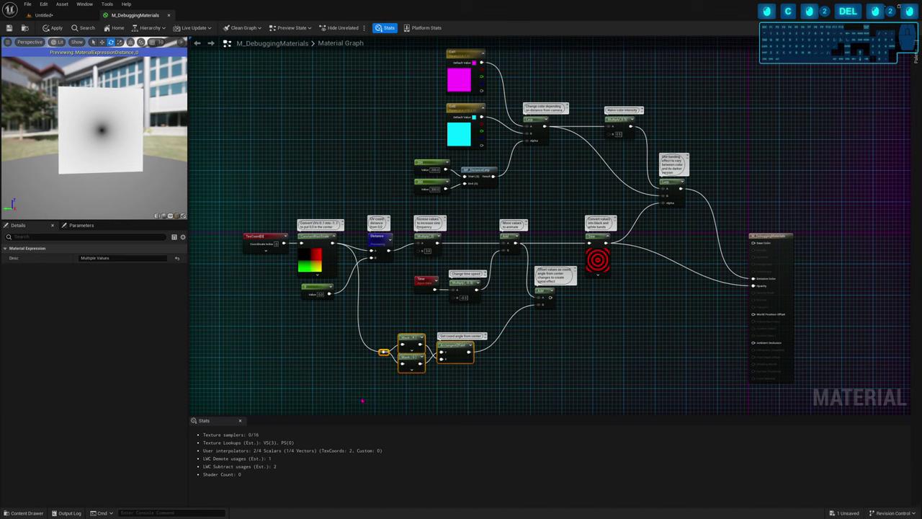
{"action": "left_click", "coordinate": [438, 388]}
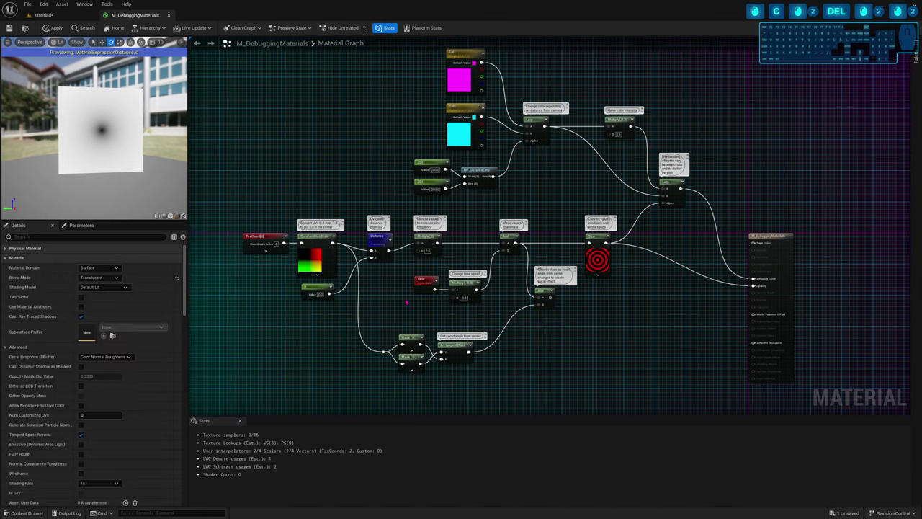
{"action": "right_click_drag", "start_coordinate": [406, 303], "coordinate": [393, 320]}
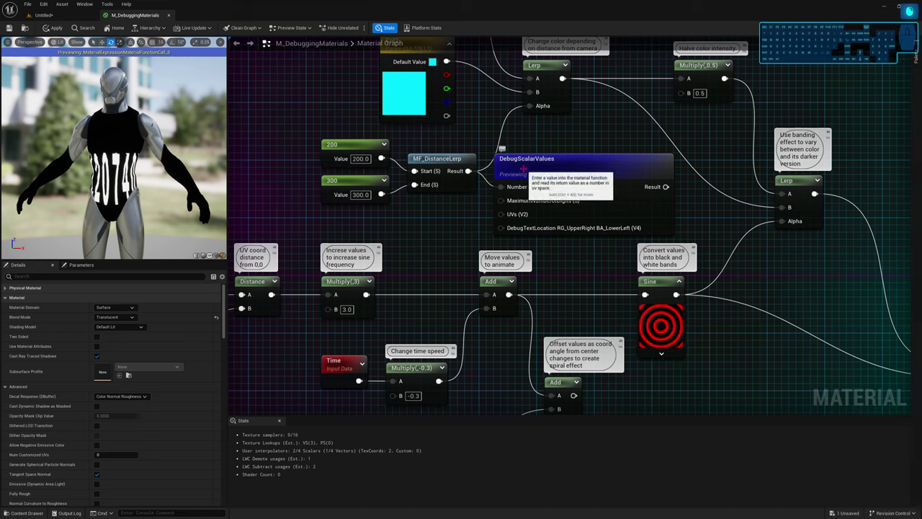
{"action": "left_click", "coordinate": [438, 160]}
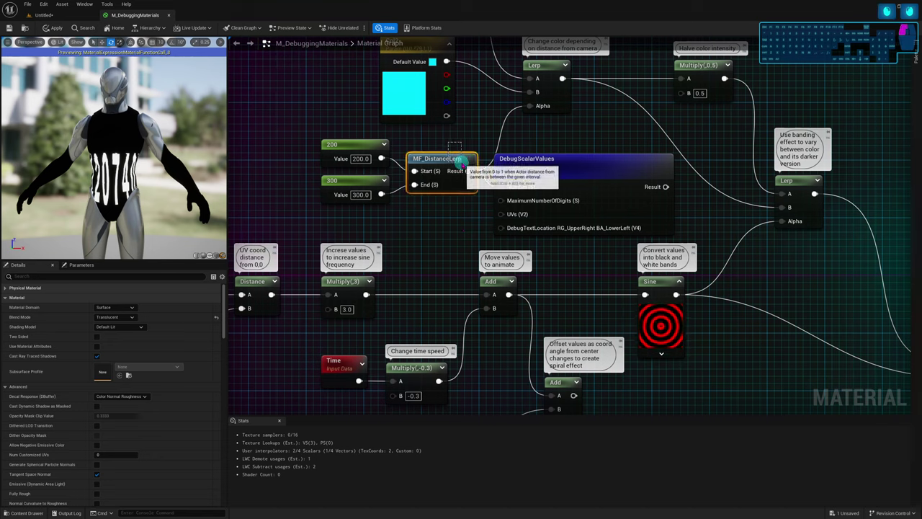
{"action": "left_click", "coordinate": [458, 224]}
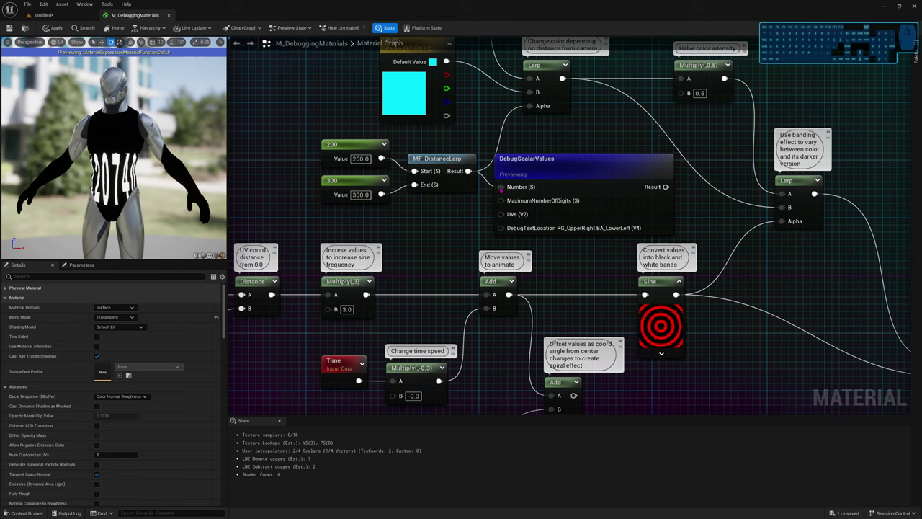
Move the DebugScalarValues node slightly up and examine its debug number on the preview mannequin from several angles and distances
{"action": "left_click_drag", "start_coordinate": [503, 155], "coordinate": [502, 140]}
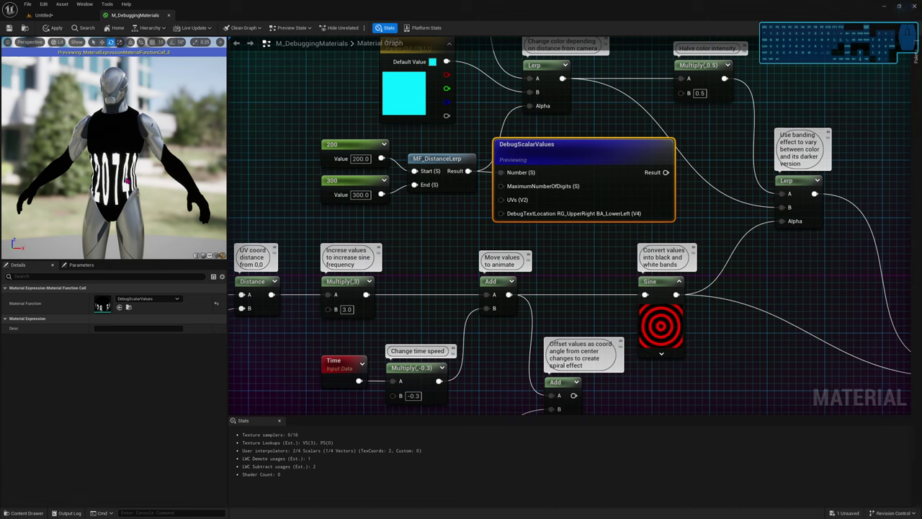
{"action": "left_click_drag", "start_coordinate": [107, 193], "coordinate": [110, 178]}
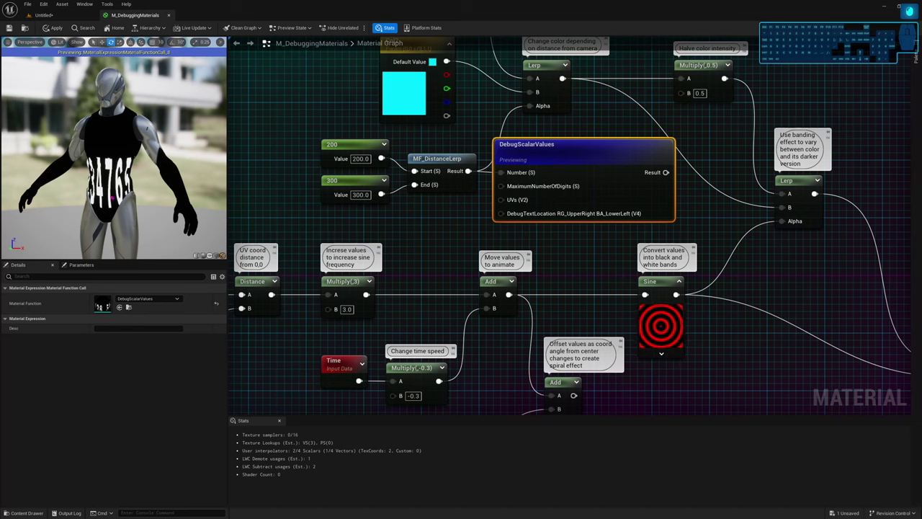
{"action": "scroll", "coordinate": [113, 197], "scroll_direction": "down", "scroll_amount": 5}
{"action": "left_click_drag", "start_coordinate": [113, 196], "coordinate": [46, 170]}
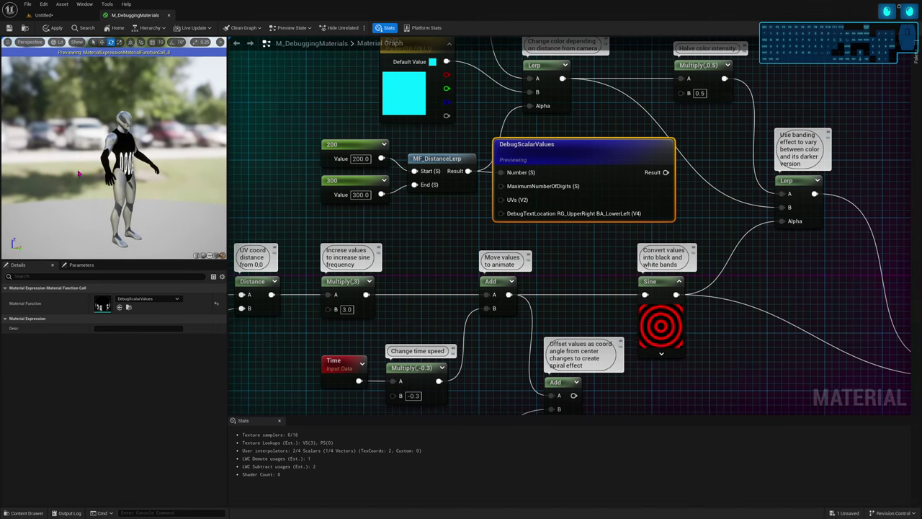
{"action": "scroll", "coordinate": [115, 135], "scroll_direction": "up", "scroll_amount": 3}
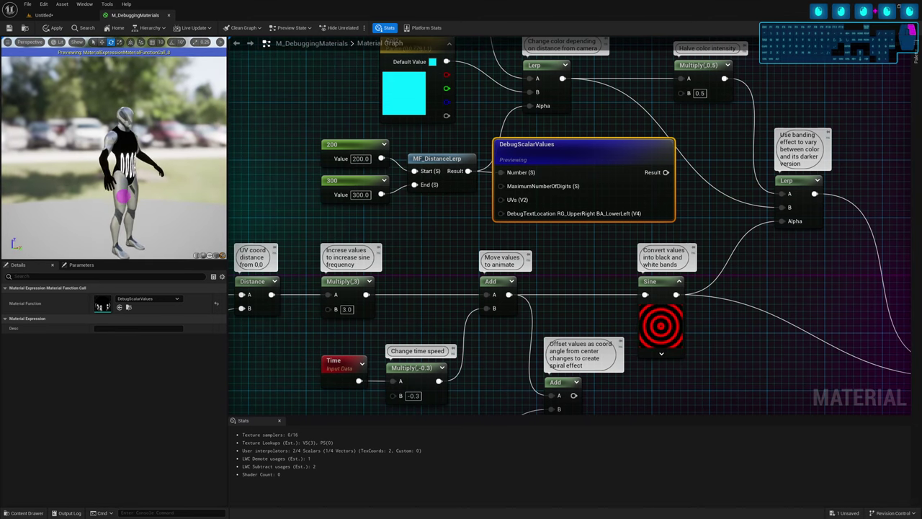
{"action": "left_click_drag", "start_coordinate": [122, 164], "coordinate": [146, 169]}
{"action": "scroll", "coordinate": [130, 162], "scroll_direction": "up", "scroll_amount": 5}
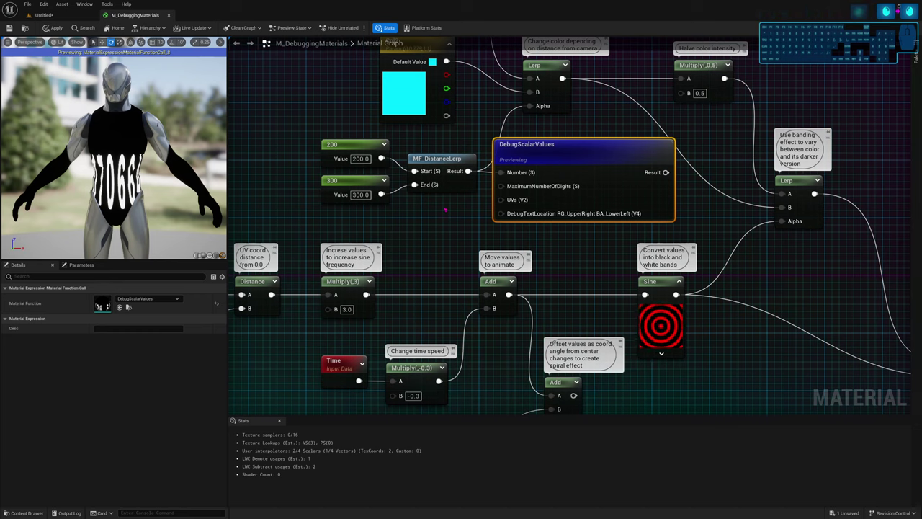
Add a ScreenPosition node and place it just below the MF_DistanceLerp node
{"action": "left_click", "coordinate": [425, 216]}
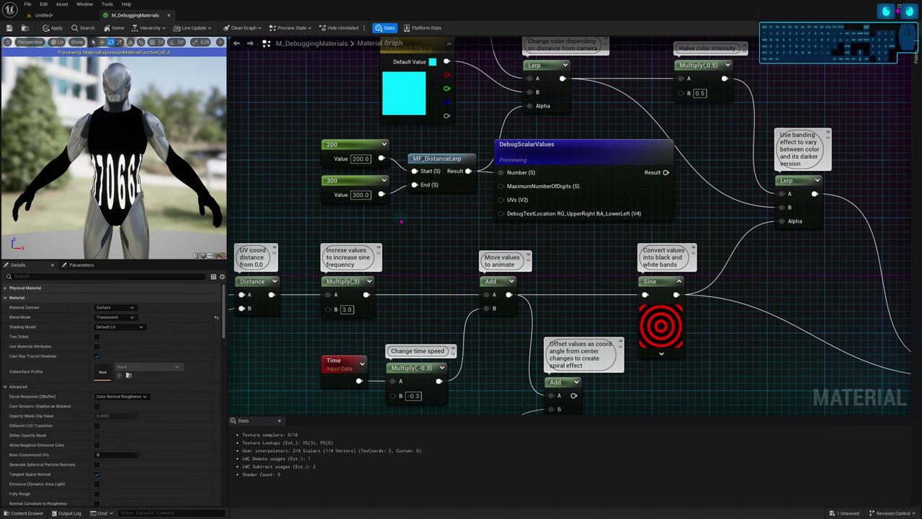
{"action": "right_click", "coordinate": [381, 220]}
{"action": "type", "text": "scree"}
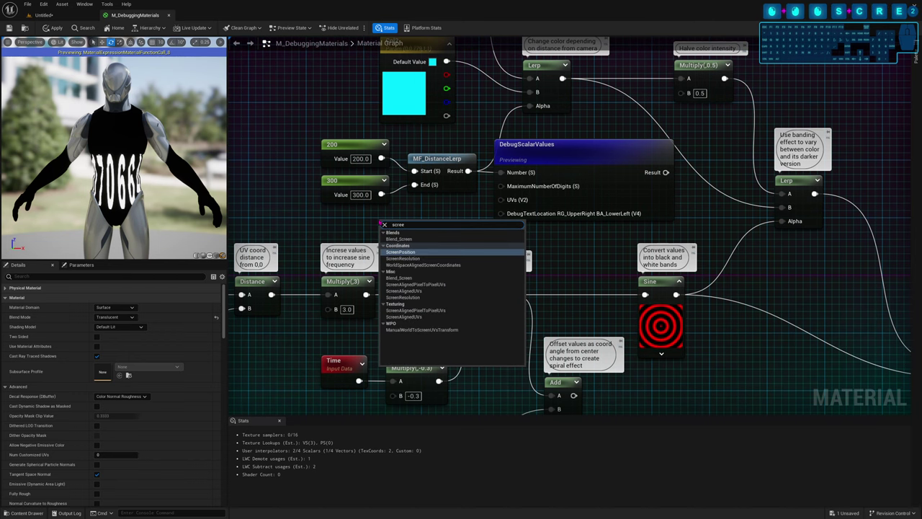
{"action": "key", "text": "Return"}
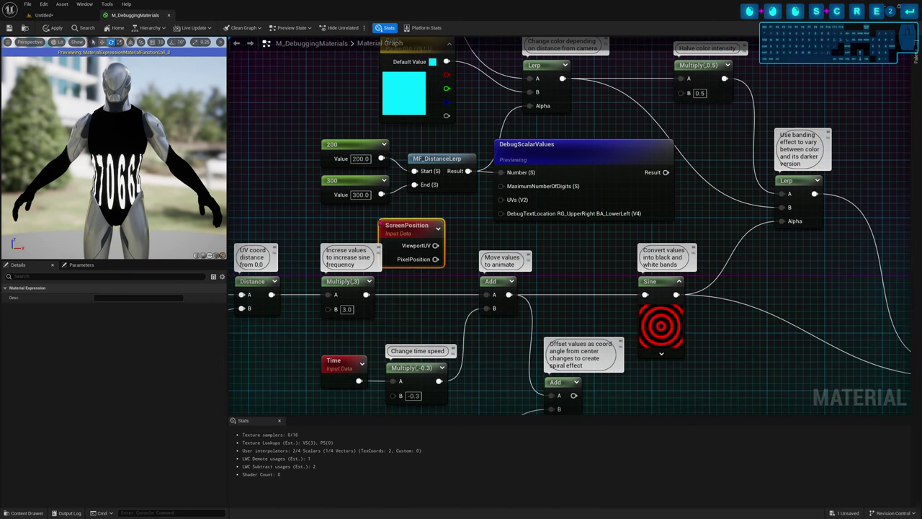
{"action": "left_click_drag", "start_coordinate": [419, 231], "coordinate": [433, 215]}
{"action": "left_click", "coordinate": [364, 223]}
{"action": "right_click_drag", "start_coordinate": [364, 224], "coordinate": [295, 218]}
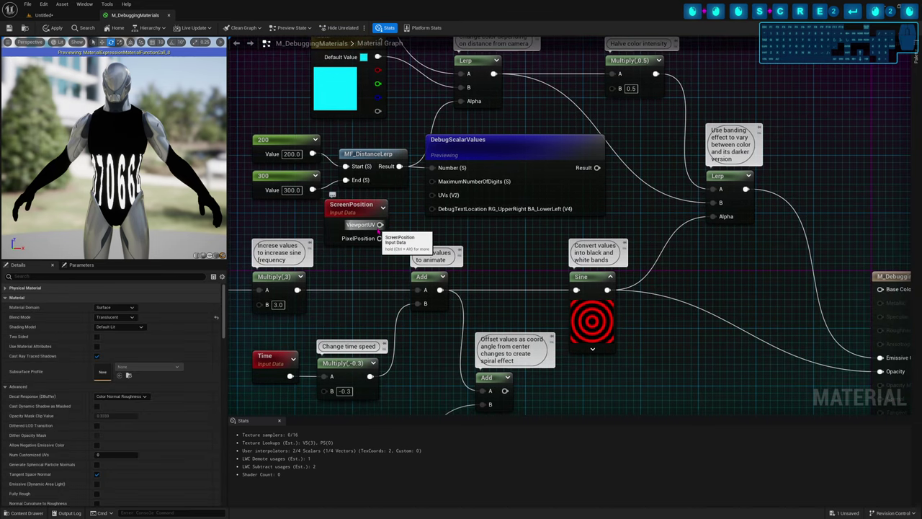
Connect ScreenPosition's ViewportUV output to the UVs input of DebugScalarValues and check the mannequin preview
{"action": "left_click", "coordinate": [480, 154]}
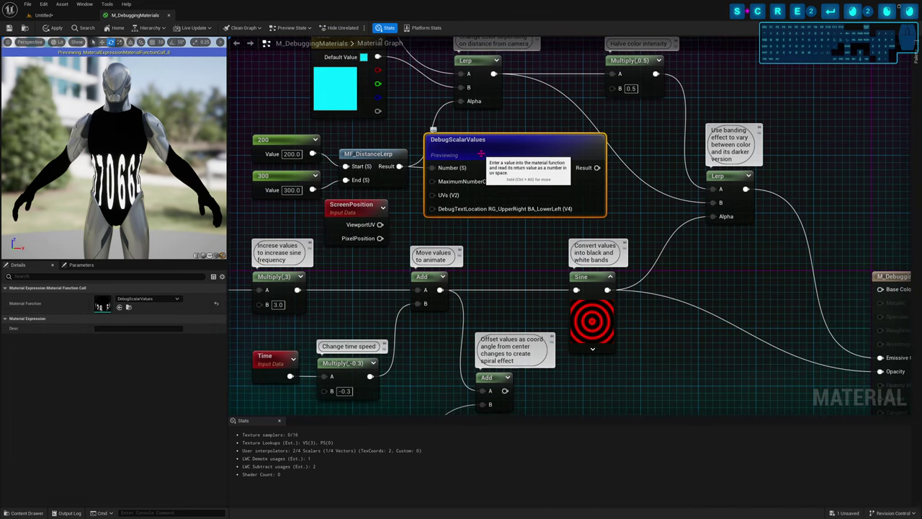
{"action": "left_click_drag", "start_coordinate": [381, 224], "coordinate": [433, 196]}
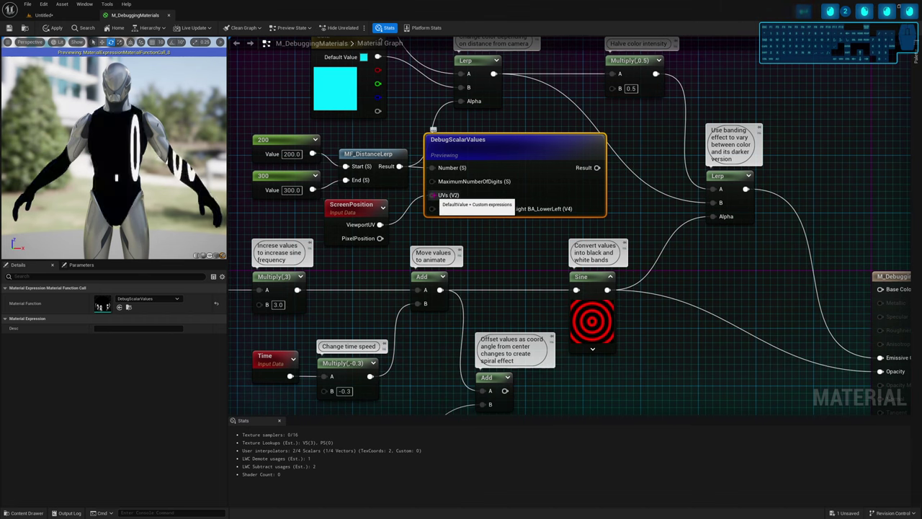
{"action": "mouse_move", "coordinate": [134, 171]}
{"action": "right_mouse_down"}
{"action": "mouse_move", "coordinate": [134, 206]}
{"action": "mouse_move", "coordinate": [122, 140]}
{"action": "mouse_move", "coordinate": [133, 171]}
{"action": "mouse_move", "coordinate": [134, 154]}
{"action": "mouse_move", "coordinate": [131, 176]}
{"action": "right_mouse_up"}
{"action": "right_click_drag", "start_coordinate": [410, 222], "coordinate": [489, 211]}
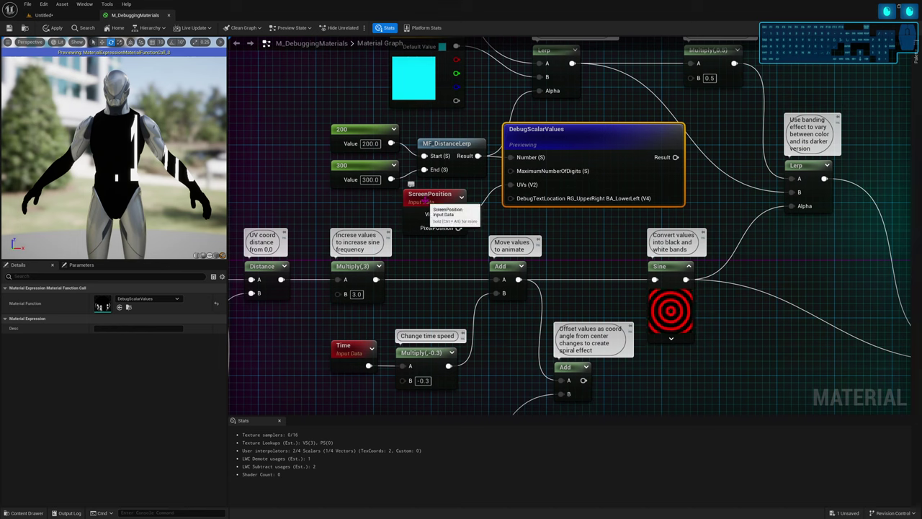
Move the ScreenPosition node to the left of the 200 and 300 constants
{"action": "left_click_drag", "start_coordinate": [426, 199], "coordinate": [277, 186]}
{"action": "right_click_drag", "start_coordinate": [344, 206], "coordinate": [378, 227]}
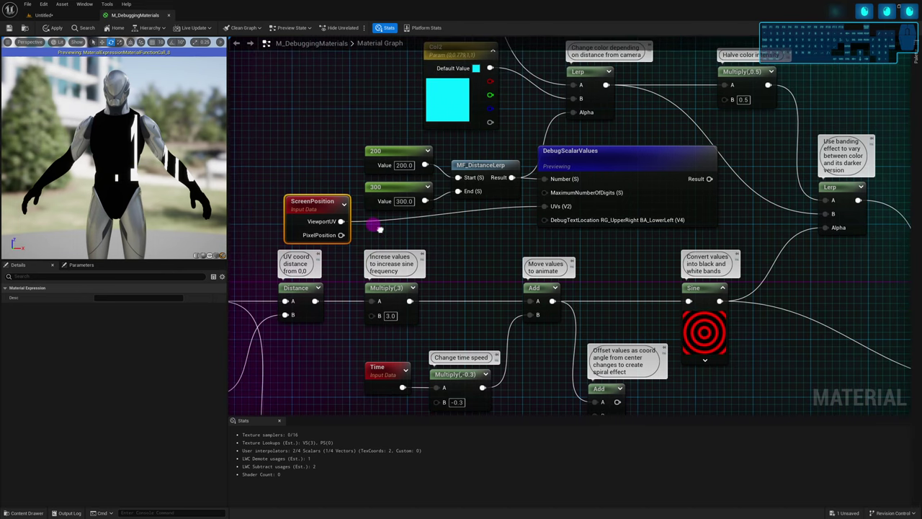
{"action": "left_click", "coordinate": [381, 230]}
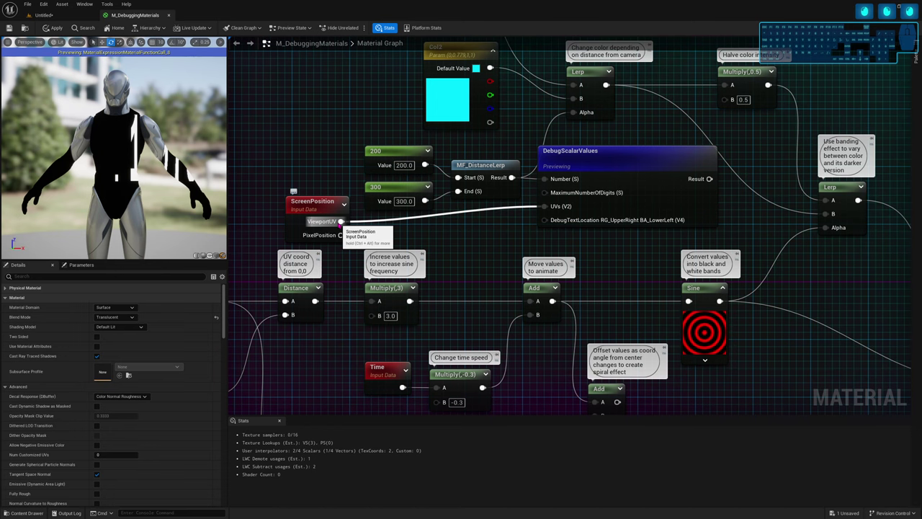
{"action": "scroll", "coordinate": [455, 218], "scroll_direction": "down", "scroll_amount": 2}
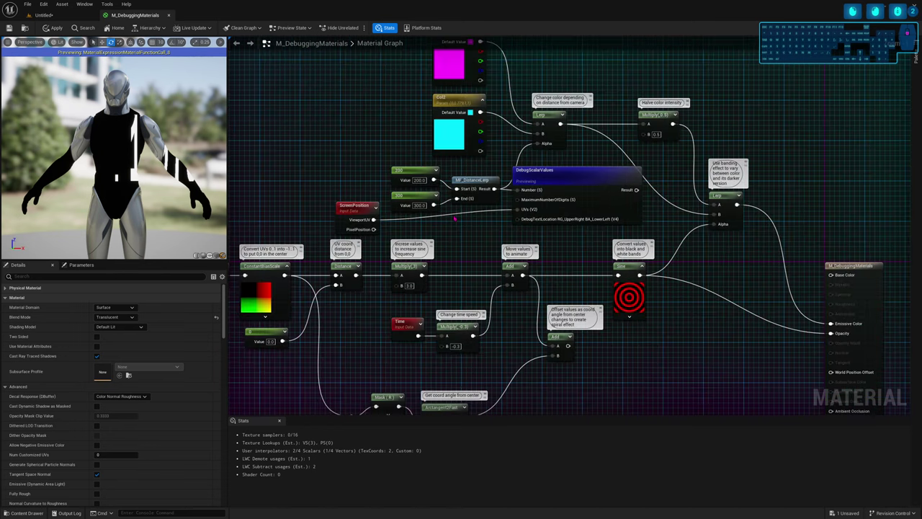
Duplicate the ScreenPosition, 200, 300, MF_DistanceLerp and DebugScalarValues nodes into the empty area at the graph's upper left
{"action": "mouse_move", "coordinate": [323, 63]}
{"action": "left_mouse_down"}
{"action": "mouse_move", "coordinate": [582, 183]}
{"action": "mouse_move", "coordinate": [671, 185]}
{"action": "mouse_move", "coordinate": [639, 213]}
{"action": "mouse_move", "coordinate": [497, 166]}
{"action": "mouse_move", "coordinate": [331, 72]}
{"action": "left_mouse_up"}
{"action": "left_click_drag", "start_coordinate": [382, 160], "coordinate": [583, 229]}
{"action": "key", "text": "ctrl+c"}
{"action": "right_click_drag", "start_coordinate": [332, 145], "coordinate": [548, 268]}
{"action": "key", "text": "ctrl+v"}
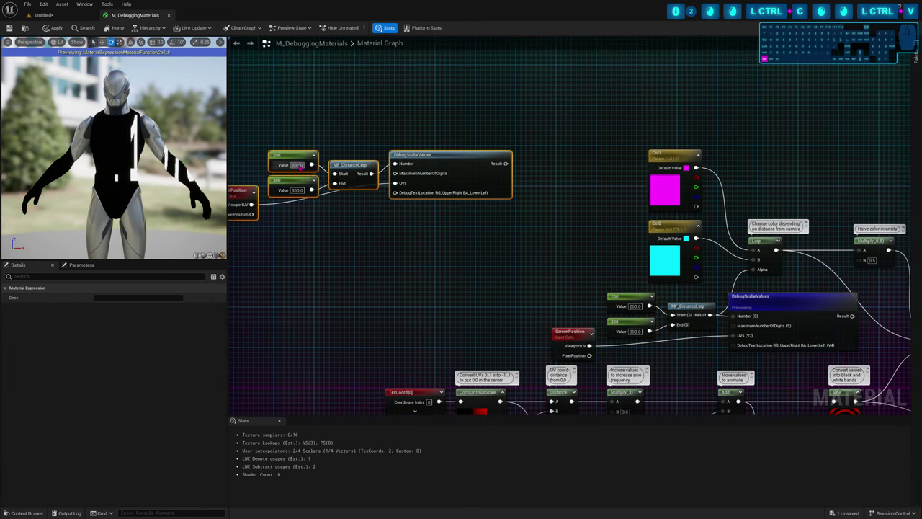
{"action": "scroll", "coordinate": [317, 166], "scroll_direction": "up", "scroll_amount": 1}
{"action": "right_click_drag", "start_coordinate": [331, 263], "coordinate": [439, 261]}
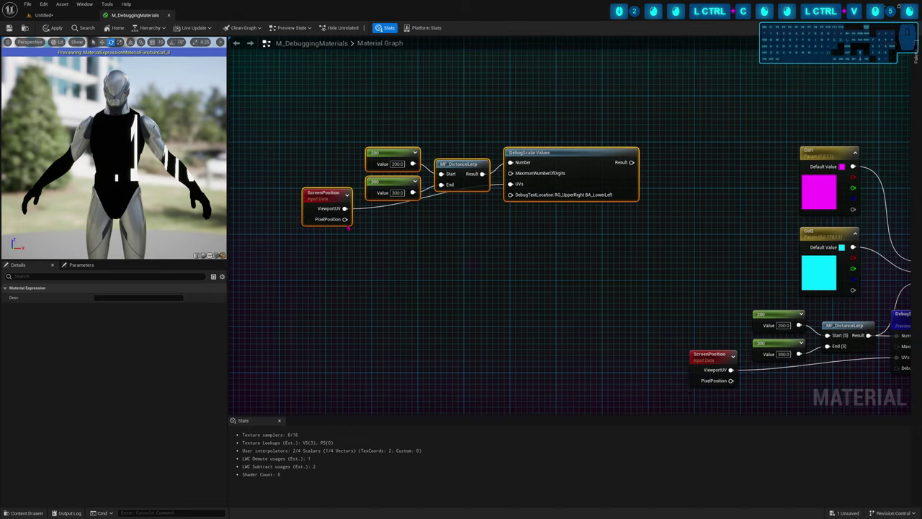
Lower the duplicated ScreenPosition node and feed its ViewportUV output into a new Multiply node with B set to 10
{"action": "left_click", "coordinate": [321, 201]}
{"action": "left_click_drag", "start_coordinate": [321, 201], "coordinate": [415, 255]}
{"action": "left_click", "coordinate": [388, 243]}
{"action": "left_click", "coordinate": [403, 241]}
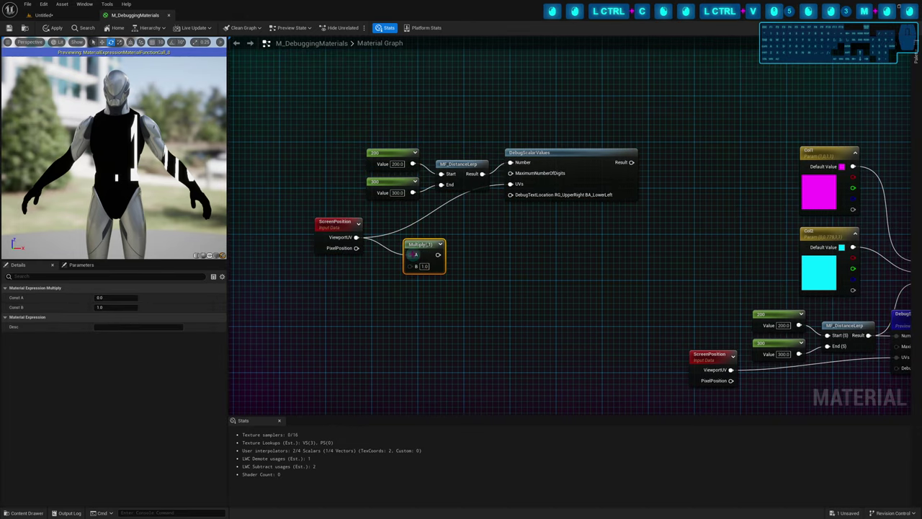
{"action": "left_click", "coordinate": [423, 266]}
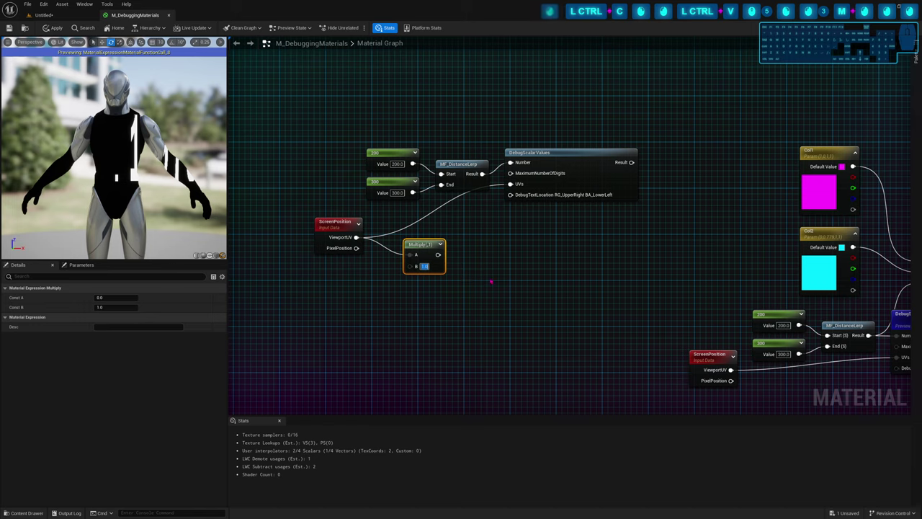
{"action": "type", "text": "10"}
{"action": "key", "text": "Return"}
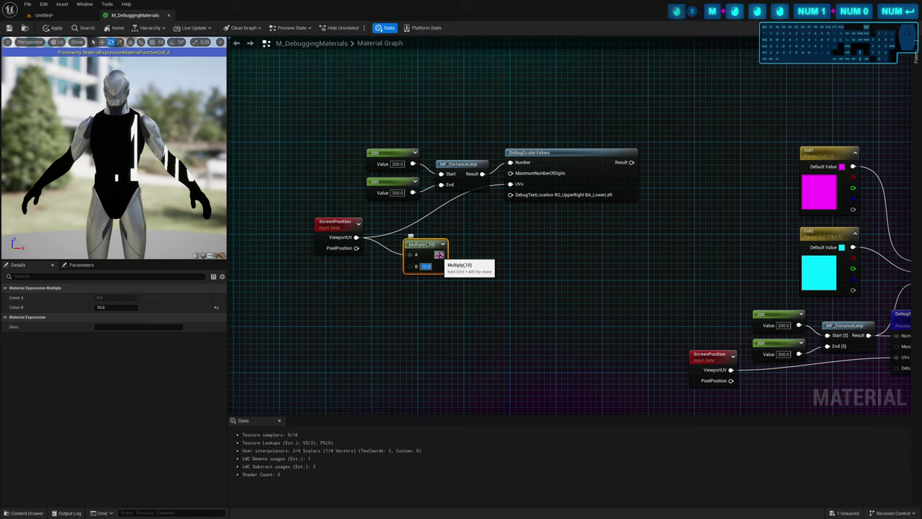
Connect the Multiply output to the UVs input of the duplicated DebugScalarValues node and preview that node on the mannequin
{"action": "left_click_drag", "start_coordinate": [439, 254], "coordinate": [514, 189]}
{"action": "left_click", "coordinate": [576, 174]}
{"action": "key", "text": "space"}
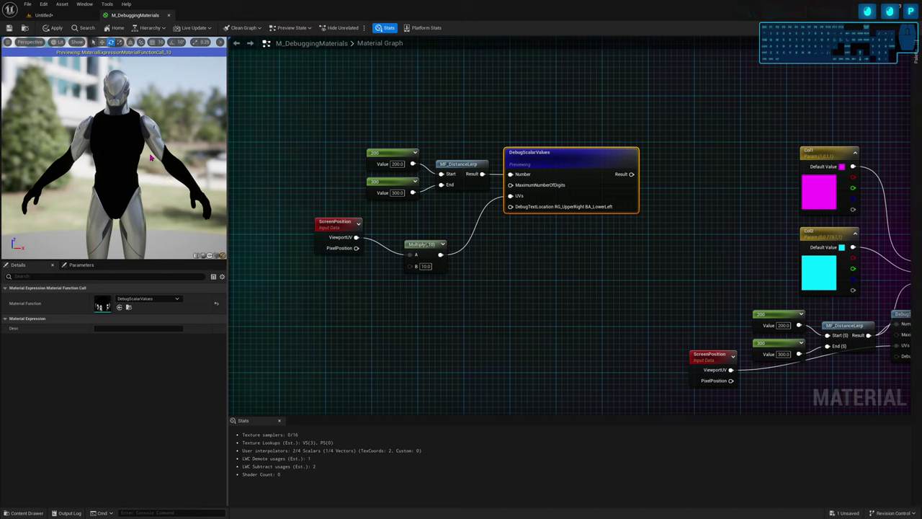
{"action": "scroll", "coordinate": [151, 157], "scroll_direction": "up", "scroll_amount": 6}
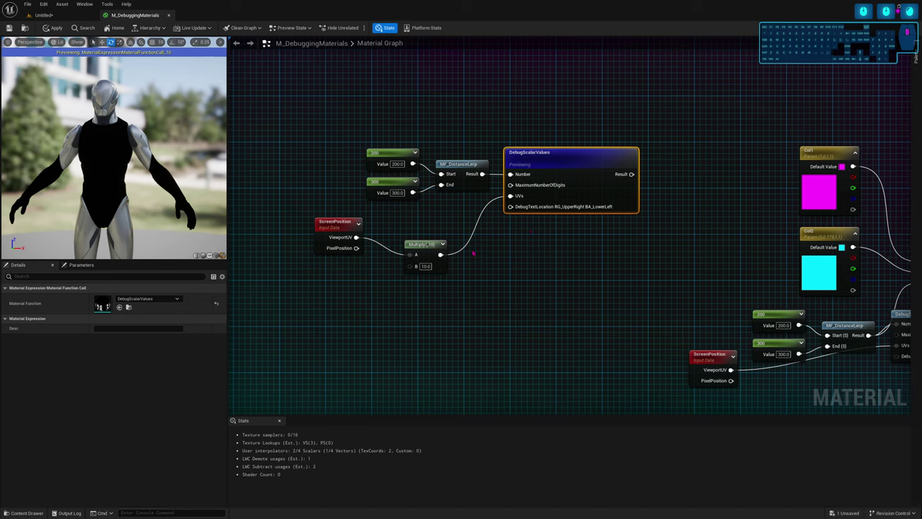
Preview the ScreenPosition node and examine how its colors change across the viewport, ending close enough for the mesh to fill it
{"action": "left_click", "coordinate": [425, 245]}
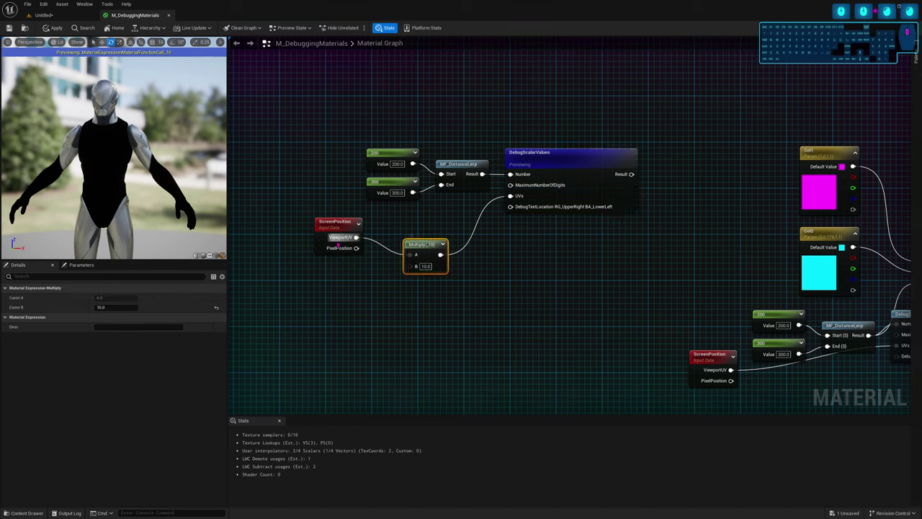
{"action": "left_click", "coordinate": [334, 223]}
{"action": "key", "text": "space"}
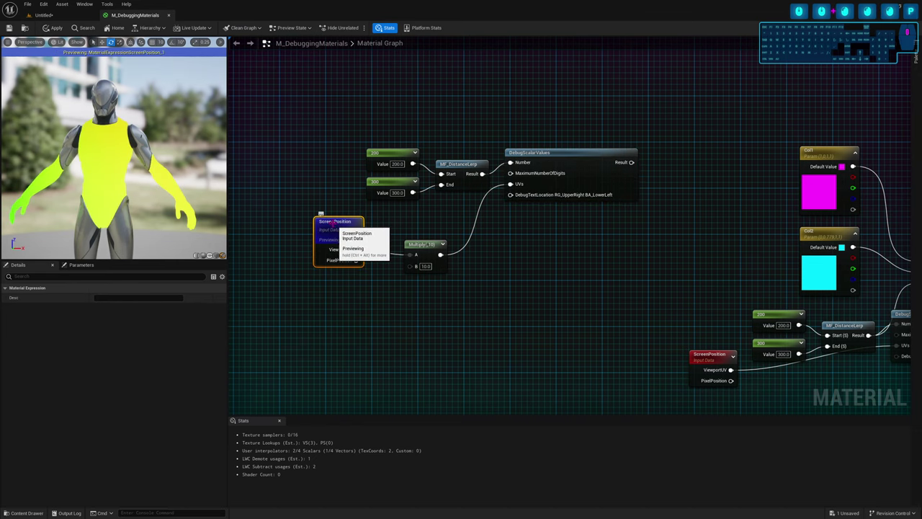
{"action": "left_click_drag", "start_coordinate": [12, 75], "coordinate": [12, 75]}
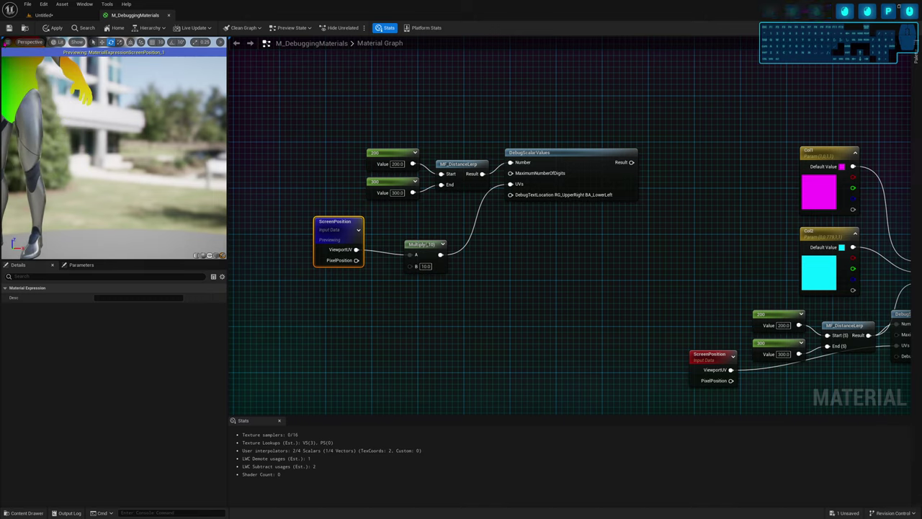
{"action": "left_click_drag", "start_coordinate": [18, 77], "coordinate": [60, 120]}
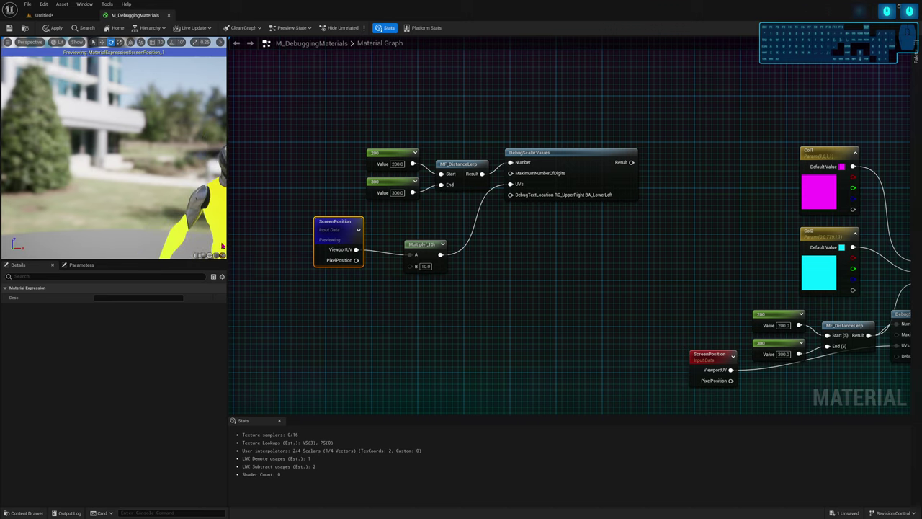
{"action": "right_click_drag", "start_coordinate": [221, 241], "coordinate": [222, 236]}
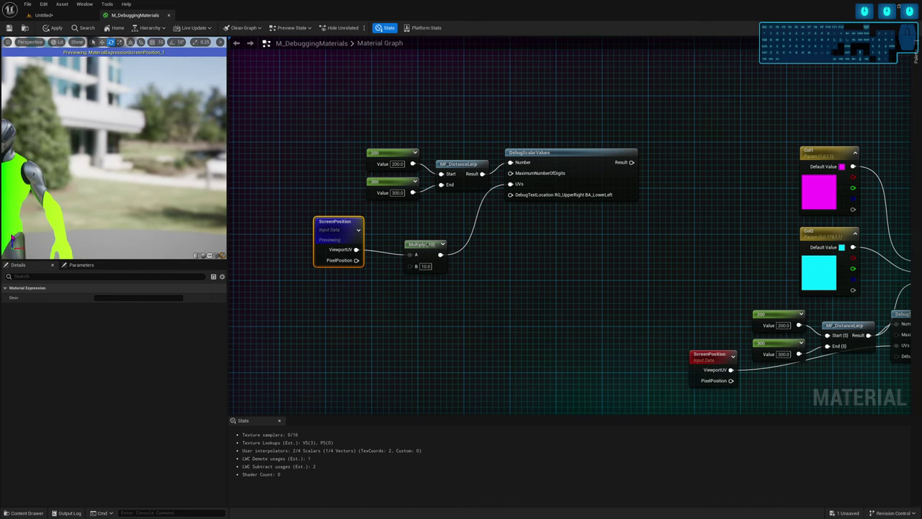
{"action": "mouse_move", "coordinate": [56, 208]}
{"action": "left_mouse_down"}
{"action": "mouse_move", "coordinate": [122, 208]}
{"action": "mouse_move", "coordinate": [62, 167]}
{"action": "mouse_move", "coordinate": [75, 141]}
{"action": "mouse_move", "coordinate": [55, 68]}
{"action": "left_mouse_up"}
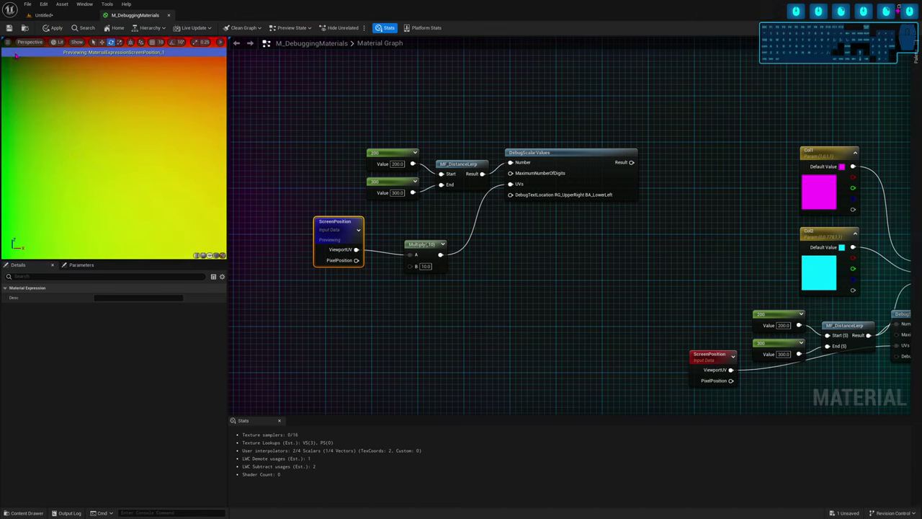
Preview the Multiply node, move it closer to ScreenPosition, and add a previewed Frac node on its output
{"action": "left_click", "coordinate": [425, 248]}
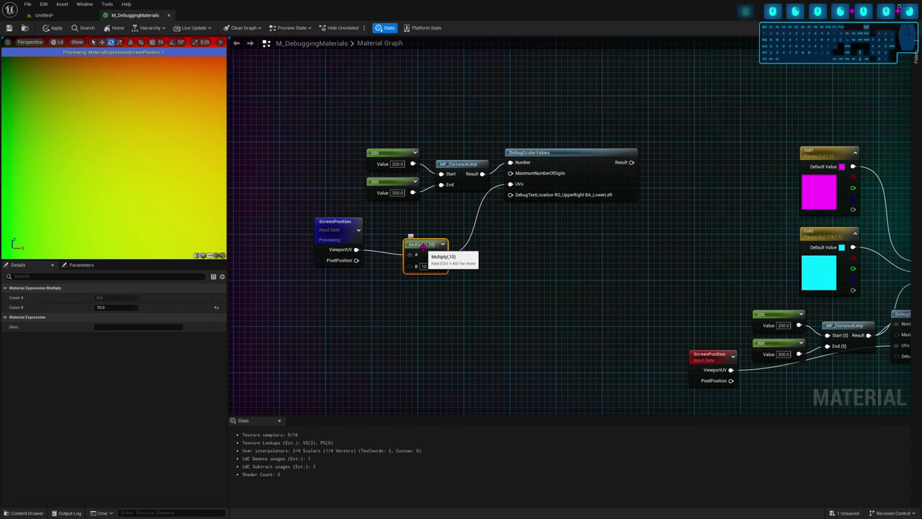
{"action": "key", "text": "space"}
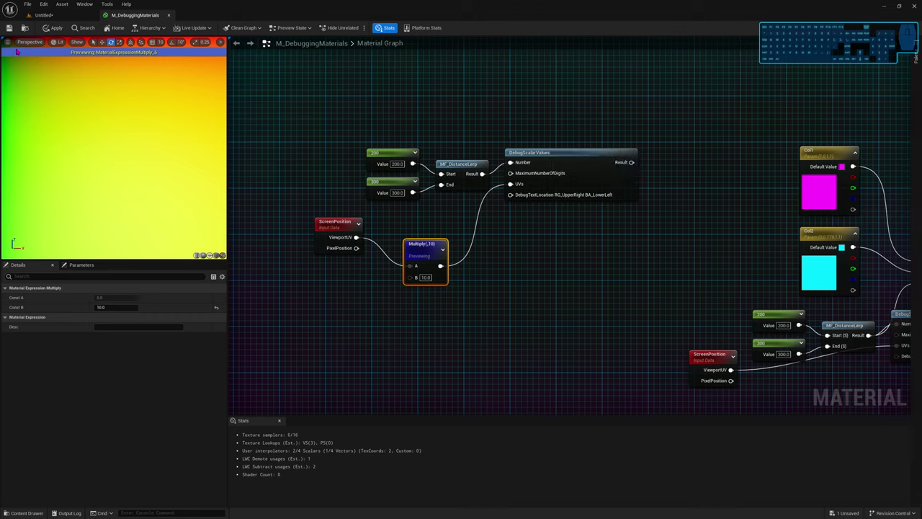
{"action": "left_click_drag", "start_coordinate": [425, 245], "coordinate": [456, 229]}
{"action": "left_click", "coordinate": [447, 251]}
{"action": "type", "text": "frac"}
{"action": "left_click", "coordinate": [469, 244]}
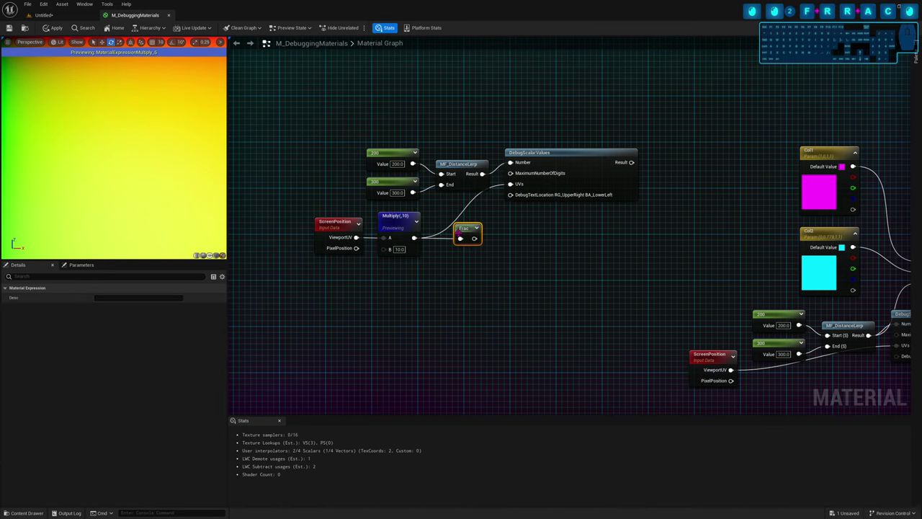
{"action": "key", "text": "space"}
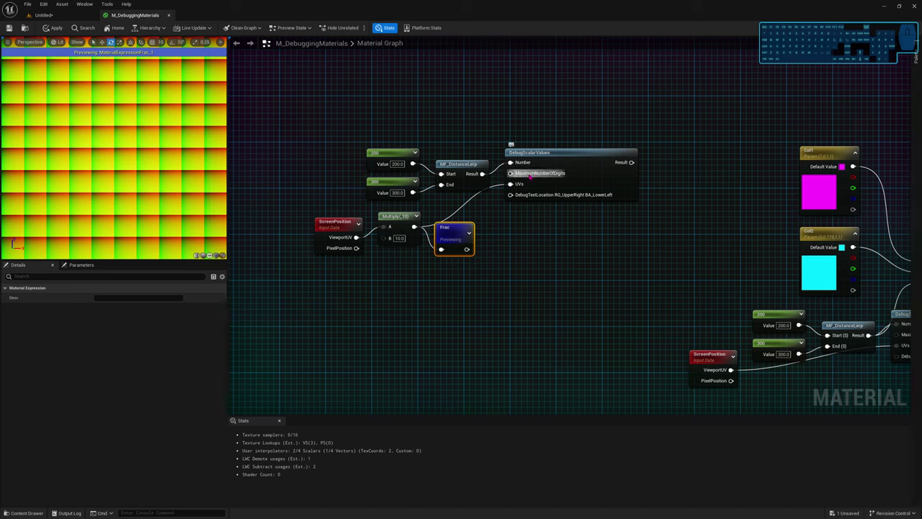
Connect the Frac output to the UVs input of DebugScalarValues, tidy the Frac node's position and preview DebugScalarValues
{"action": "left_click_drag", "start_coordinate": [467, 249], "coordinate": [514, 185]}
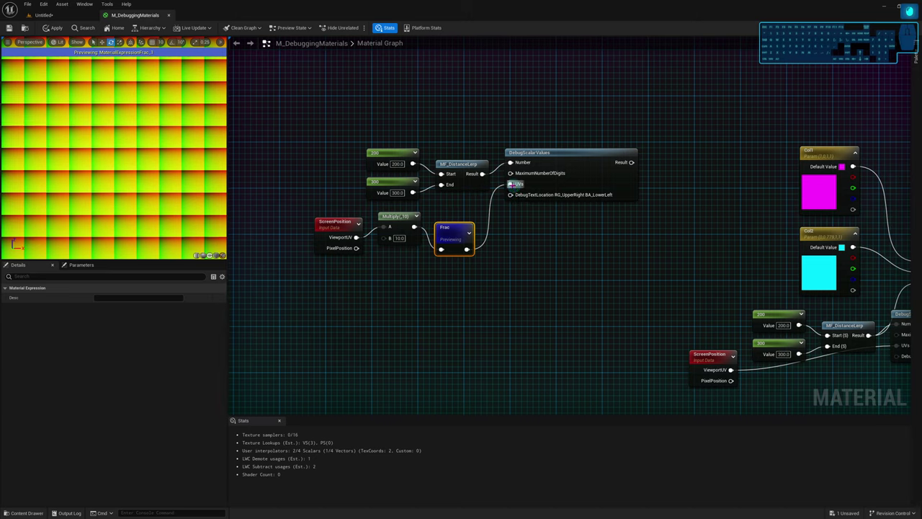
{"action": "left_click", "coordinate": [537, 189]}
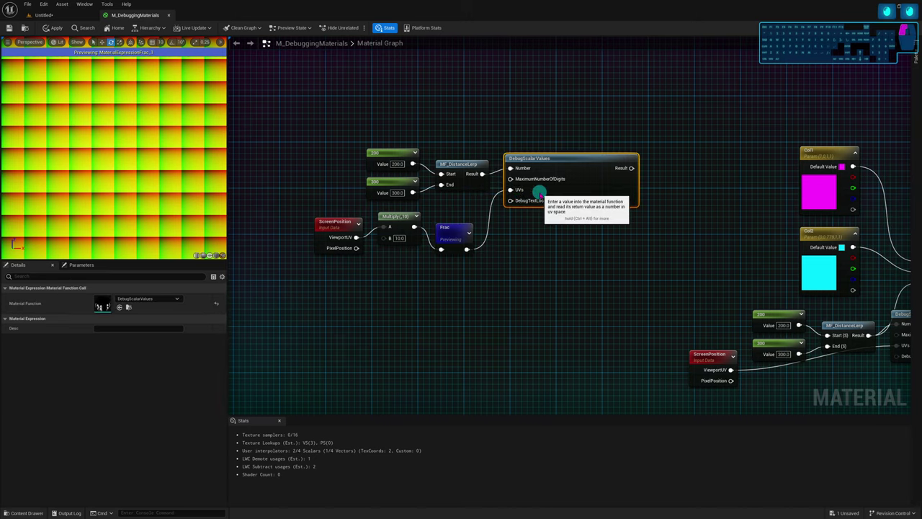
{"action": "left_click", "coordinate": [454, 234]}
{"action": "left_click", "coordinate": [513, 155]}
{"action": "key", "text": "space"}
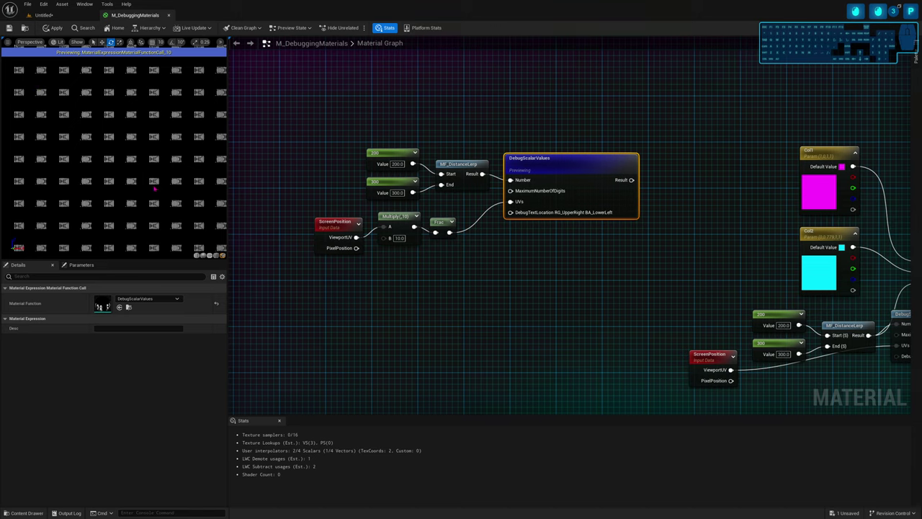
Set the Multiply node's B value to 5 and then to 3, and check the tiled number readout in the preview
{"action": "left_click", "coordinate": [400, 238]}
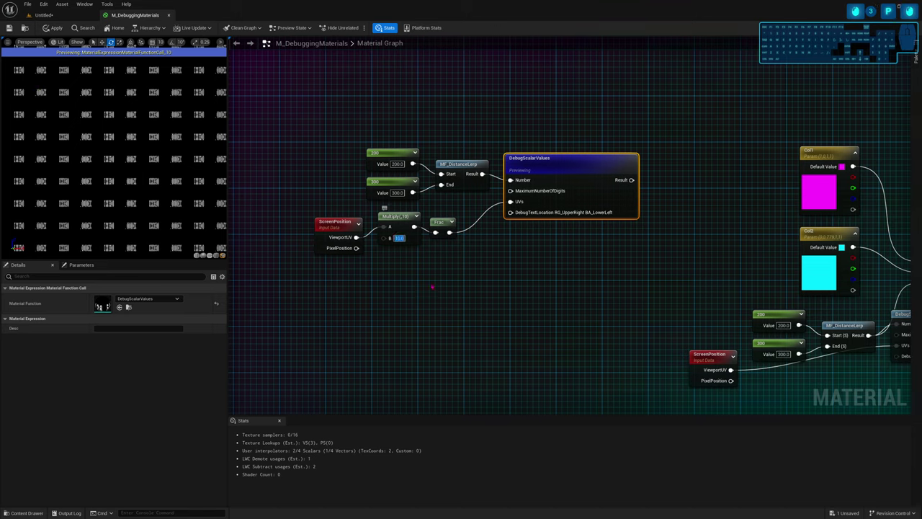
{"action": "type", "text": "5"}
{"action": "key", "text": "Return"}
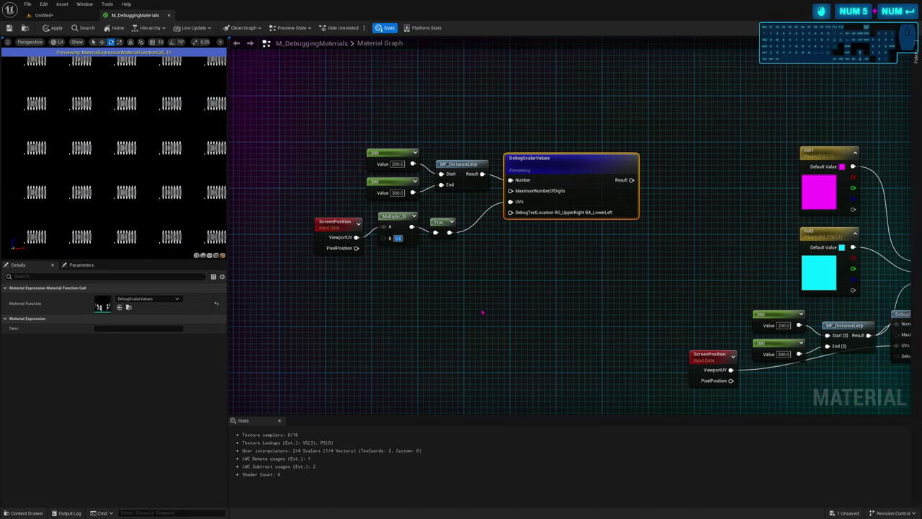
{"action": "type", "text": "3"}
{"action": "key", "text": "Return"}
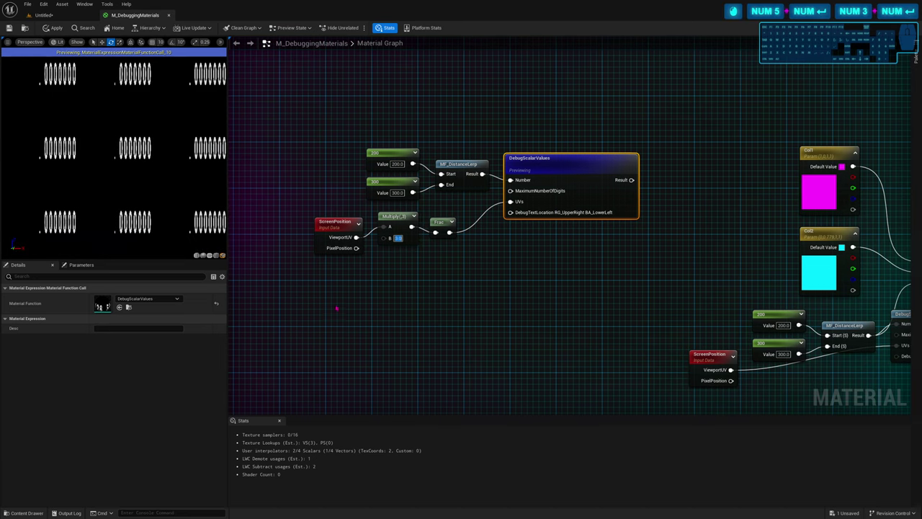
{"action": "left_click_drag", "start_coordinate": [151, 181], "coordinate": [132, 207]}
{"action": "right_click_drag", "start_coordinate": [114, 163], "coordinate": [107, 142]}
{"action": "left_click_drag", "start_coordinate": [107, 142], "coordinate": [145, 142]}
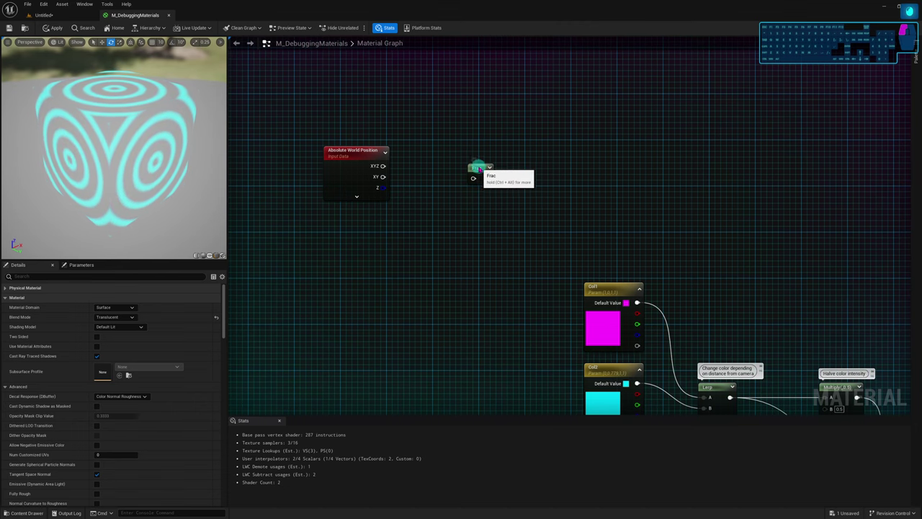
Align the Frac node with the Absolute World Position node and widen the gap between them
{"action": "left_click_drag", "start_coordinate": [479, 168], "coordinate": [479, 157]}
{"action": "right_click_drag", "start_coordinate": [349, 148], "coordinate": [362, 179]}
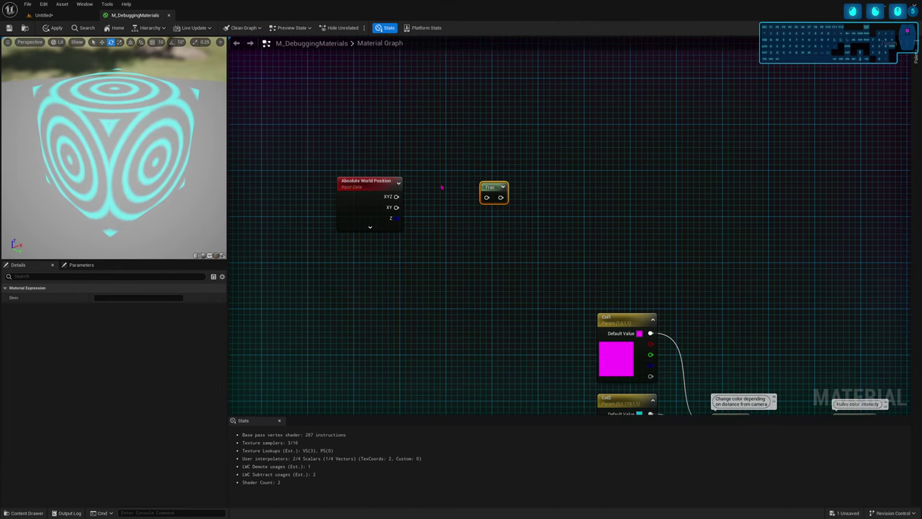
{"action": "left_click", "coordinate": [393, 193]}
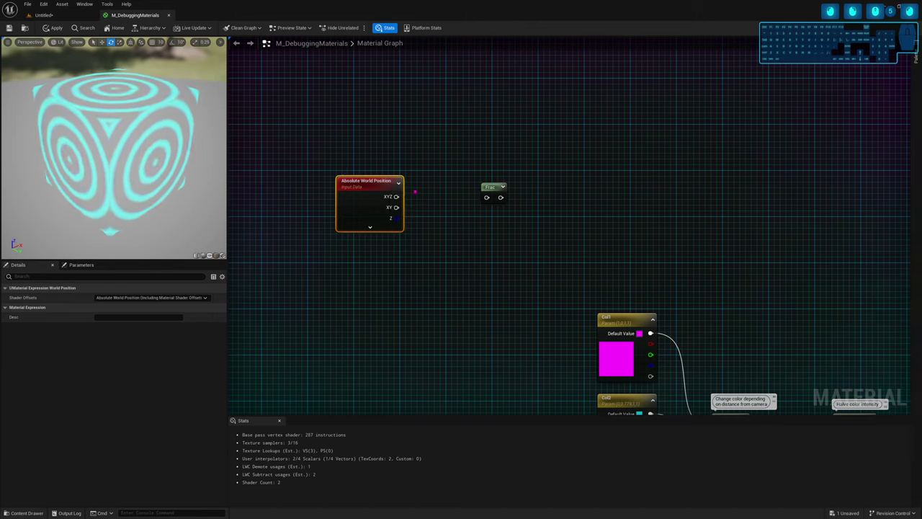
{"action": "left_click_drag", "start_coordinate": [372, 195], "coordinate": [355, 195]}
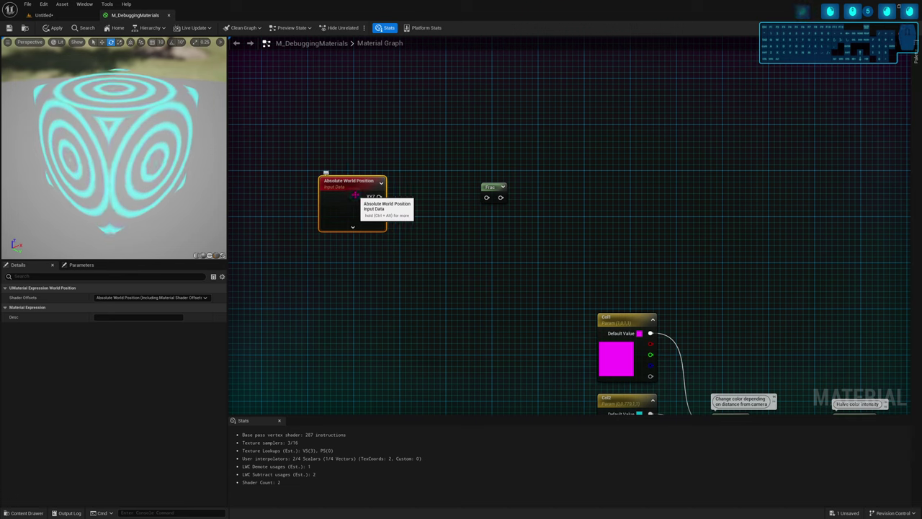
Preview the Absolute World Position node and examine its colors on the cube from several angles
{"action": "key", "text": "space"}
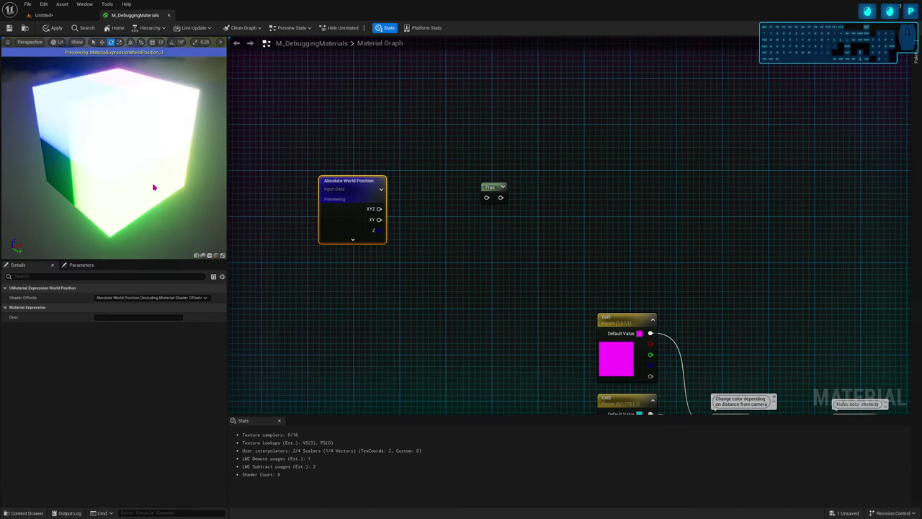
{"action": "left_click_drag", "start_coordinate": [136, 178], "coordinate": [133, 171]}
{"action": "left_click_drag", "start_coordinate": [137, 133], "coordinate": [47, 128]}
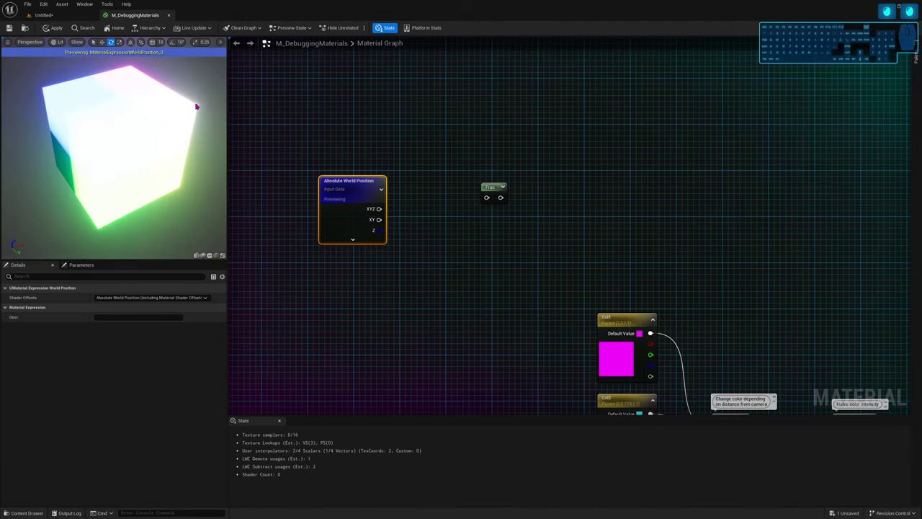
{"action": "left_click_drag", "start_coordinate": [191, 113], "coordinate": [191, 157]}
{"action": "left_click_drag", "start_coordinate": [187, 92], "coordinate": [170, 100]}
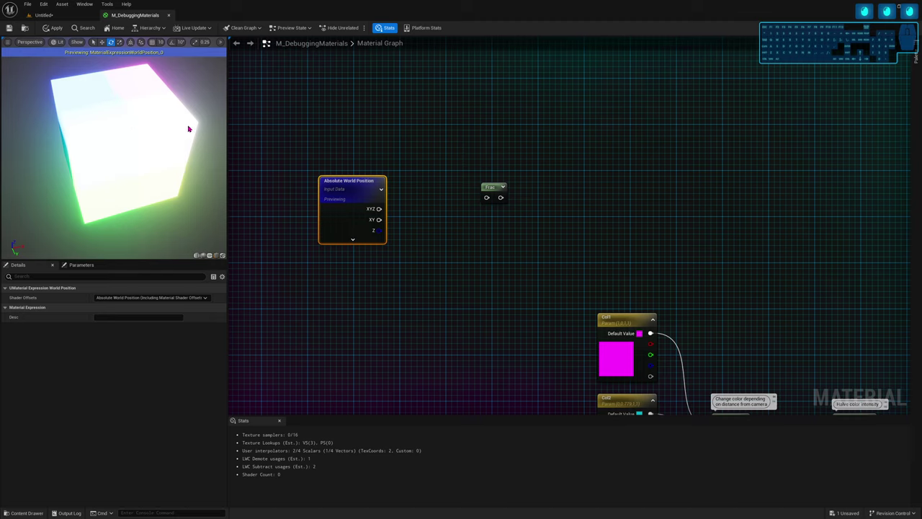
{"action": "left_click_drag", "start_coordinate": [199, 134], "coordinate": [115, 131]}
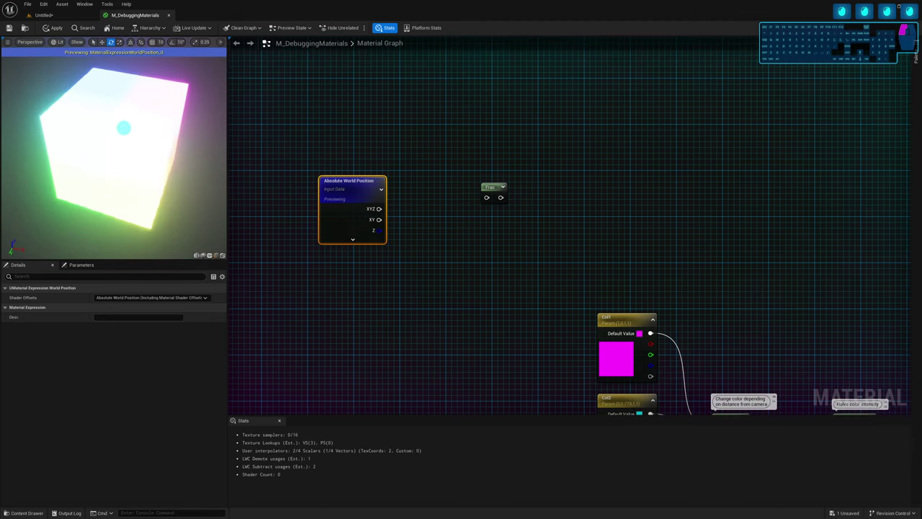
Add a DebugFloat3Values node fed by Absolute World Position's XYZ output and preview its readout close up on the cube
{"action": "left_click", "coordinate": [414, 214]}
{"action": "left_click_drag", "start_coordinate": [379, 209], "coordinate": [431, 232]}
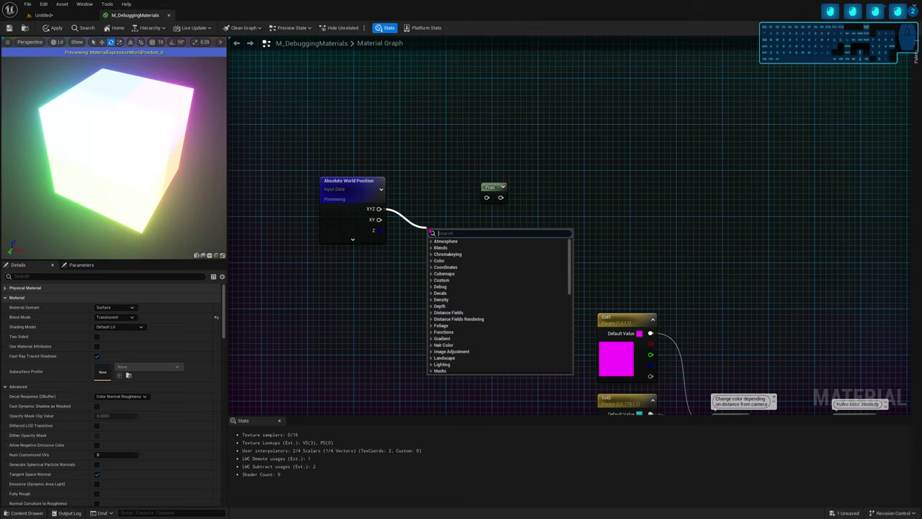
{"action": "type", "text": "ded"}
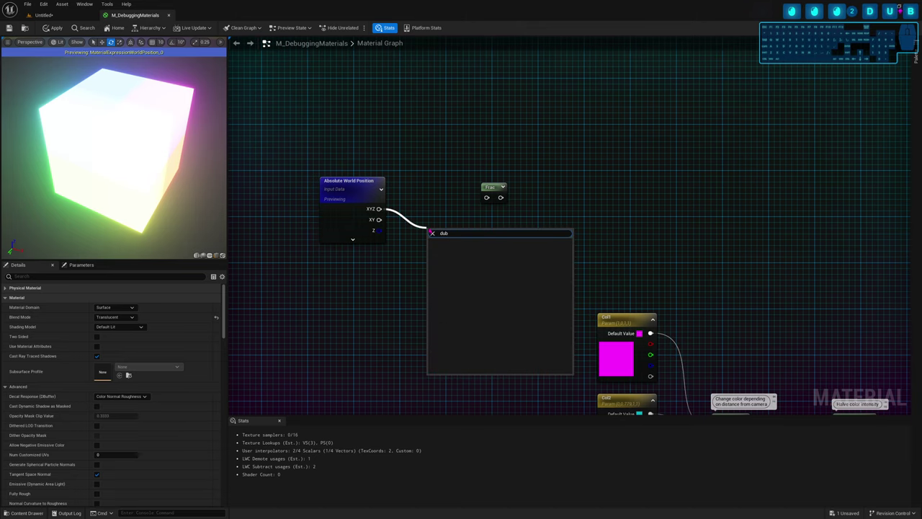
{"action": "key", "text": "BackSpace"}
{"action": "type", "text": "b"}
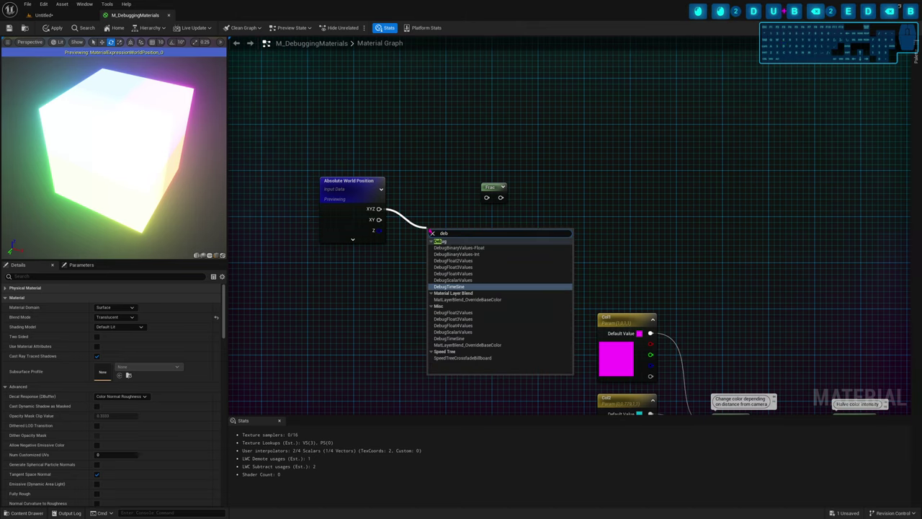
{"action": "type", "text": "u"}
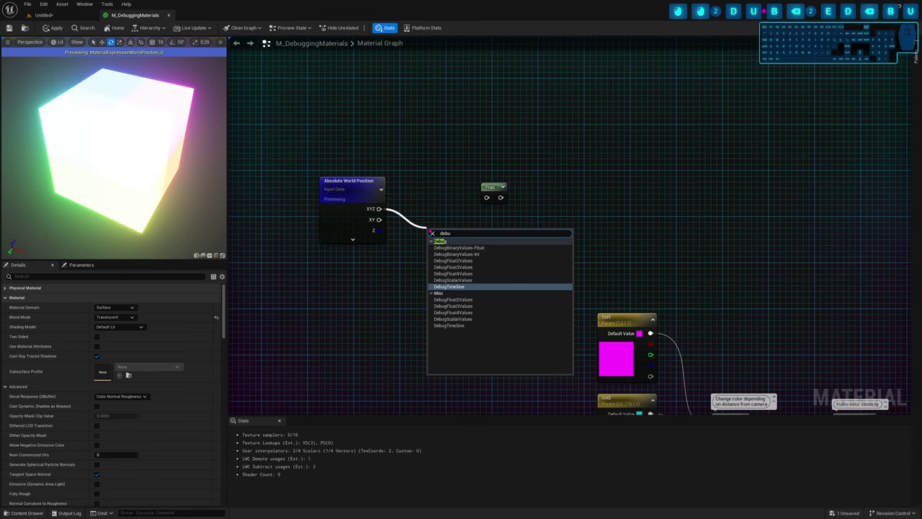
{"action": "key", "text": "Up"}
{"action": "key", "text": "Up"}
{"action": "key", "text": "Return"}
{"action": "key", "text": "space"}
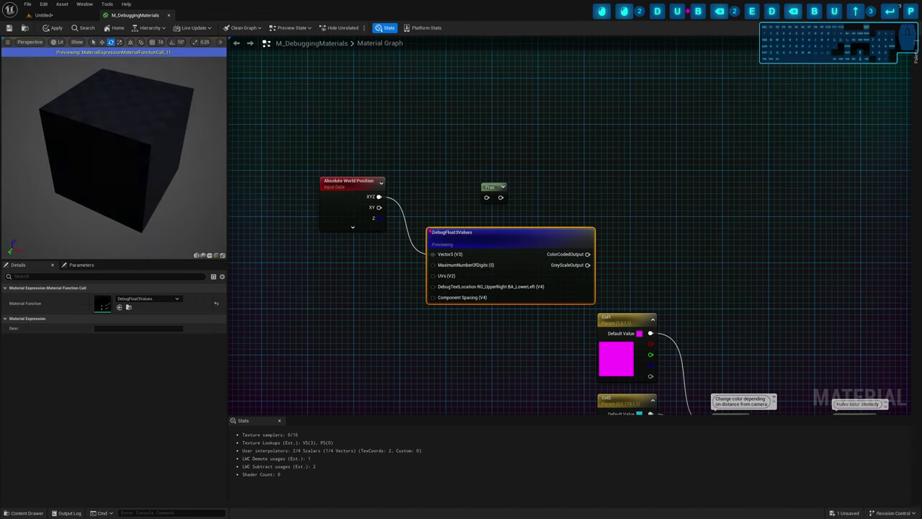
{"action": "left_click_drag", "start_coordinate": [96, 184], "coordinate": [95, 227]}
{"action": "right_click_drag", "start_coordinate": [95, 227], "coordinate": [117, 163]}
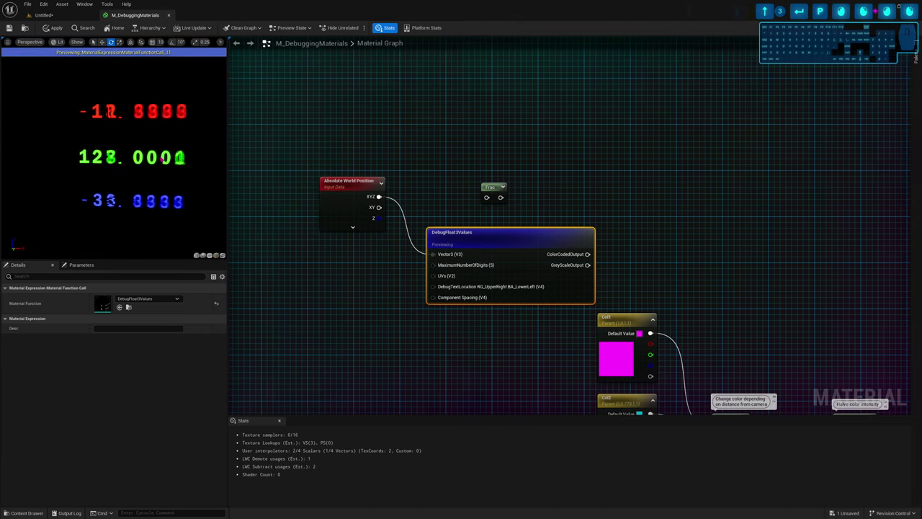
Examine the DebugFloat3Values readout on different faces of the preview cube
{"action": "left_click_drag", "start_coordinate": [167, 116], "coordinate": [131, 106]}
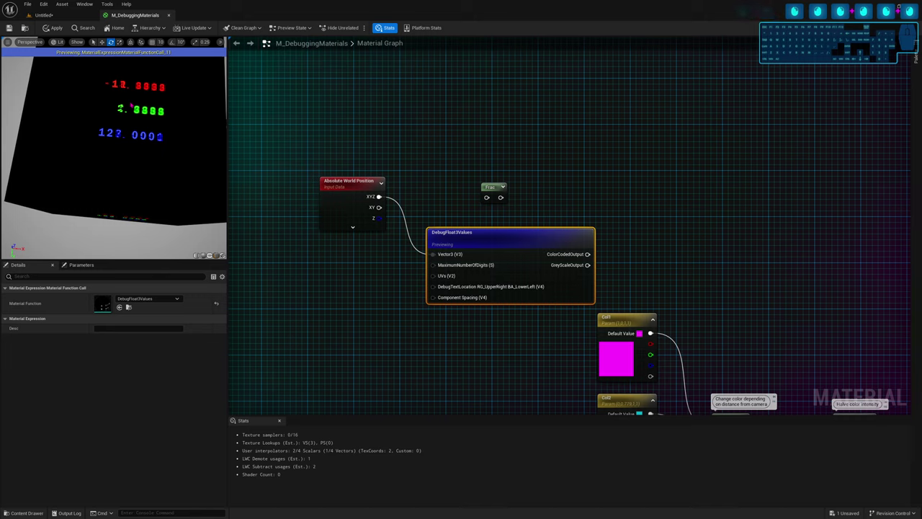
{"action": "mouse_move", "coordinate": [141, 129]}
{"action": "left_mouse_down"}
{"action": "mouse_move", "coordinate": [137, 112]}
{"action": "mouse_move", "coordinate": [137, 133]}
{"action": "left_mouse_up"}
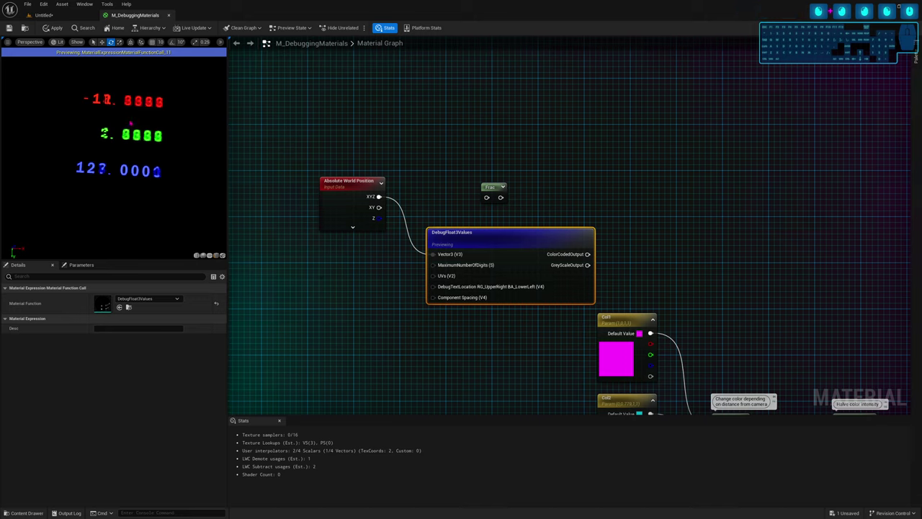
{"action": "left_click_drag", "start_coordinate": [130, 124], "coordinate": [123, 161]}
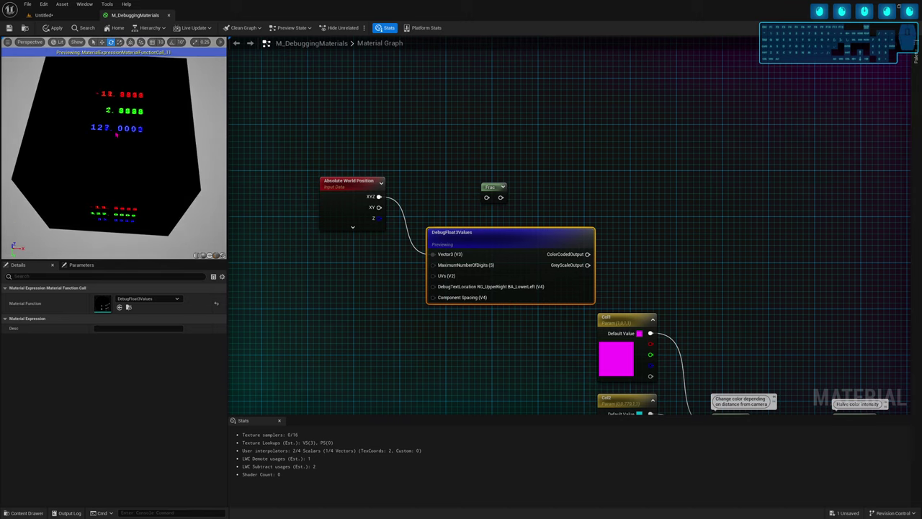
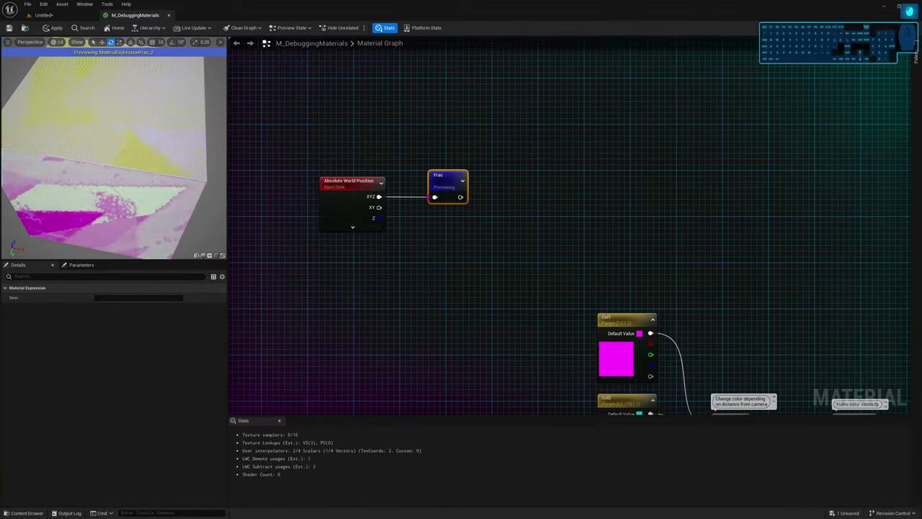
Move Frac away from Absolute World Position and insert a Divide node between them, with B set to 10
{"action": "left_click_drag", "start_coordinate": [443, 180], "coordinate": [506, 180]}
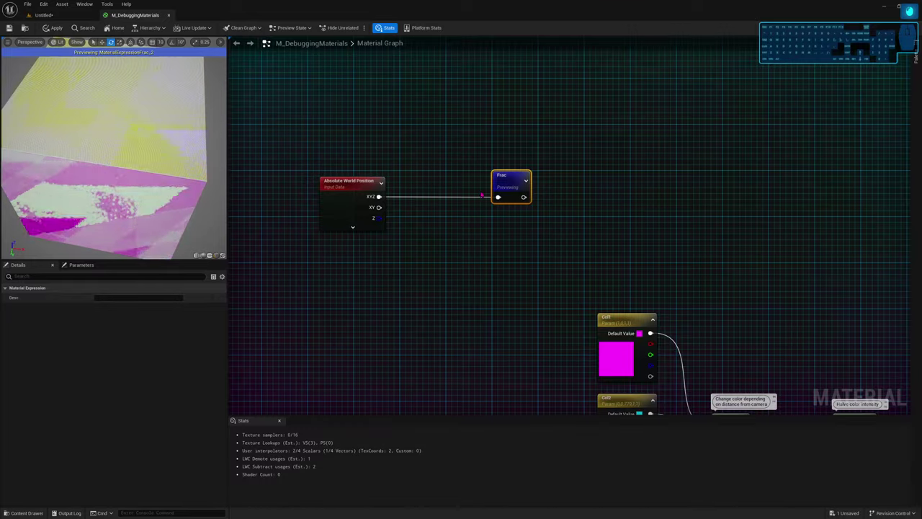
{"action": "left_click", "coordinate": [428, 188]}
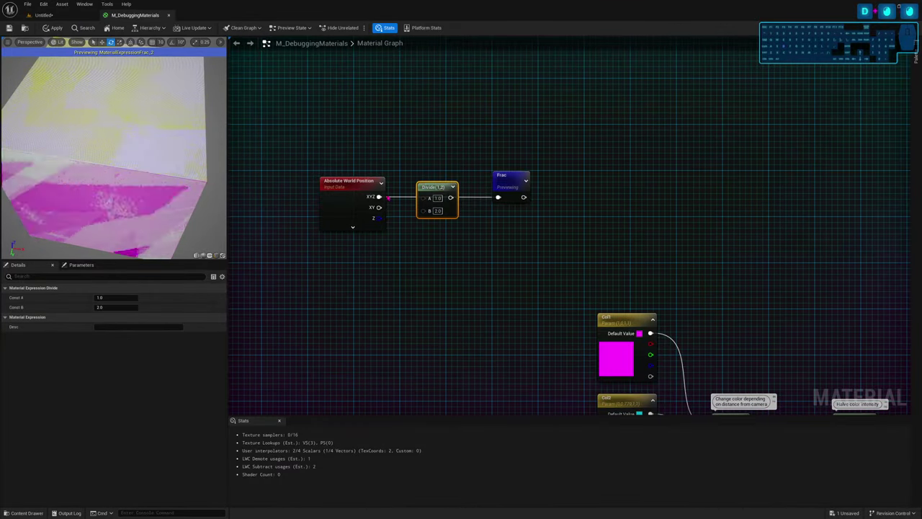
{"action": "left_click_drag", "start_coordinate": [379, 197], "coordinate": [428, 199]}
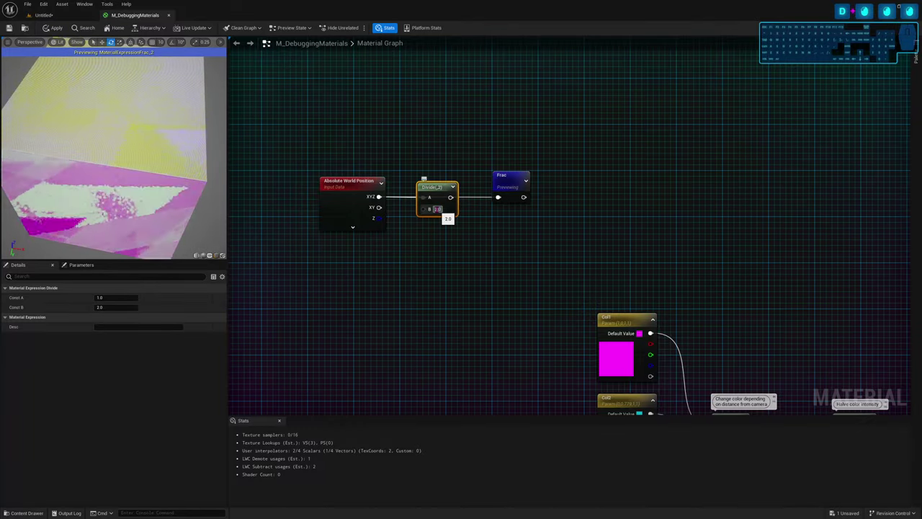
{"action": "left_click", "coordinate": [357, 205]}
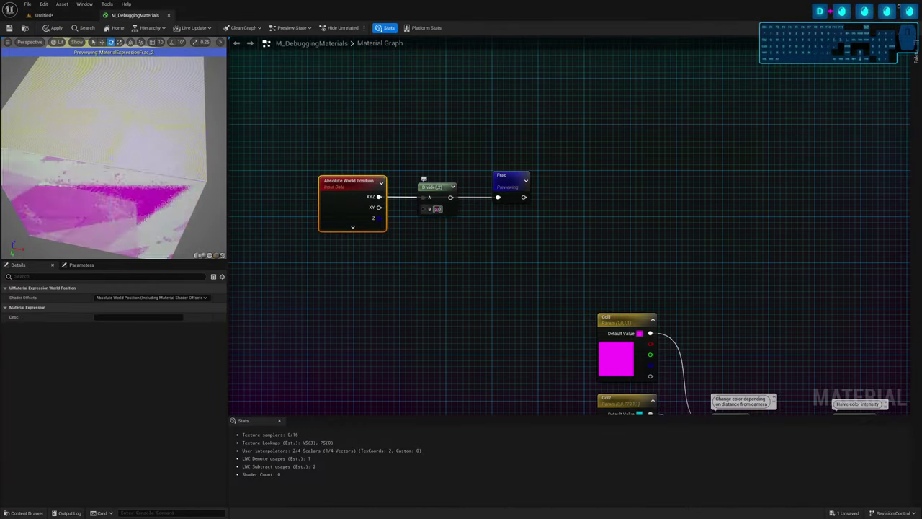
{"action": "left_click", "coordinate": [438, 209]}
{"action": "type", "text": "100"}
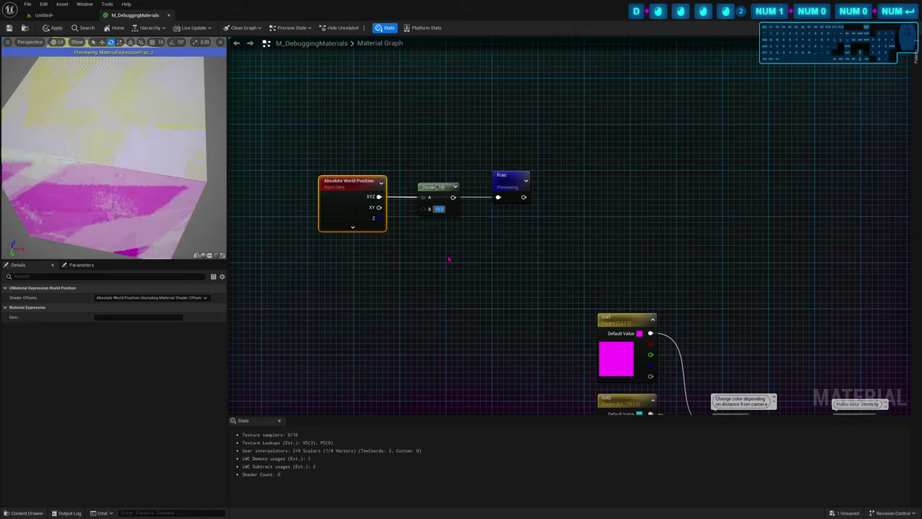
{"action": "key", "text": "Return"}
{"action": "left_click_drag", "start_coordinate": [461, 199], "coordinate": [497, 196]}
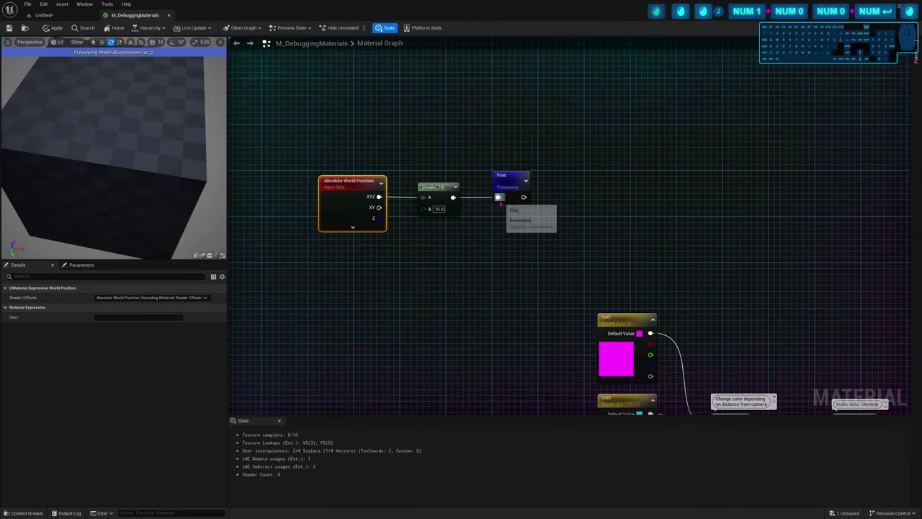
Examine the Frac preview's repeating color grid on the cube up close and from farther away
{"action": "left_click_drag", "start_coordinate": [119, 179], "coordinate": [87, 140]}
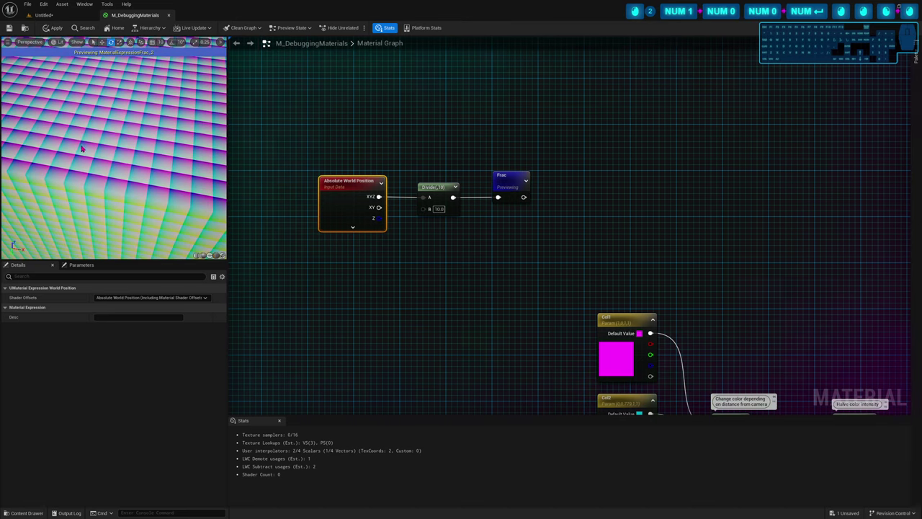
{"action": "left_click_drag", "start_coordinate": [93, 152], "coordinate": [122, 168]}
{"action": "scroll", "coordinate": [123, 176], "scroll_direction": "down", "scroll_amount": 3}
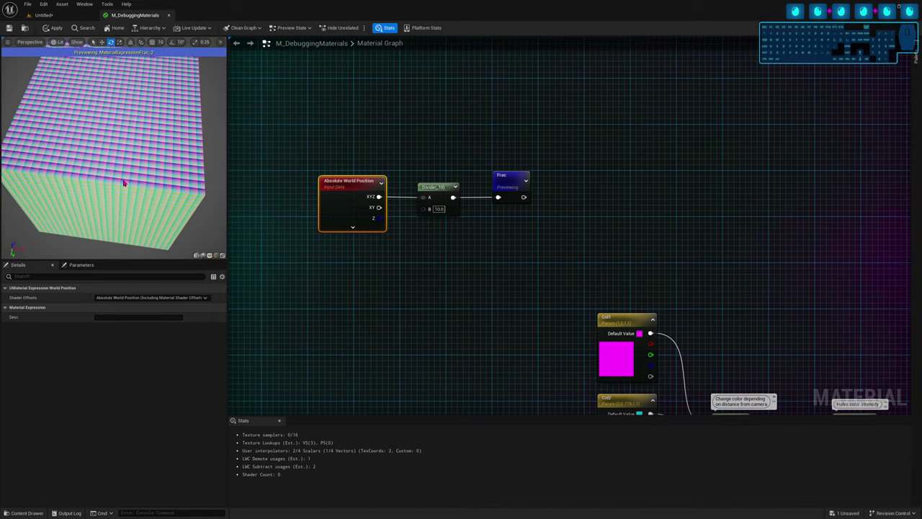
{"action": "right_click_drag", "start_coordinate": [126, 177], "coordinate": [106, 166]}
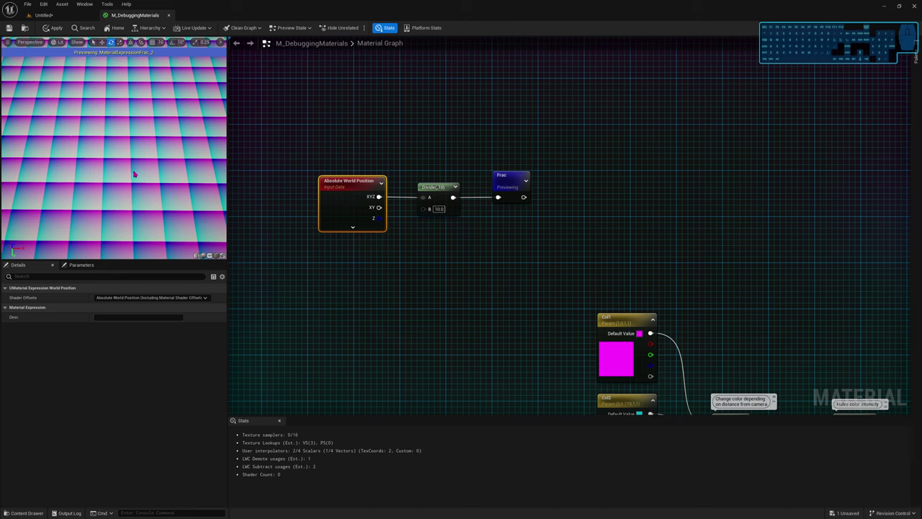
{"action": "left_click_drag", "start_coordinate": [155, 172], "coordinate": [156, 215]}
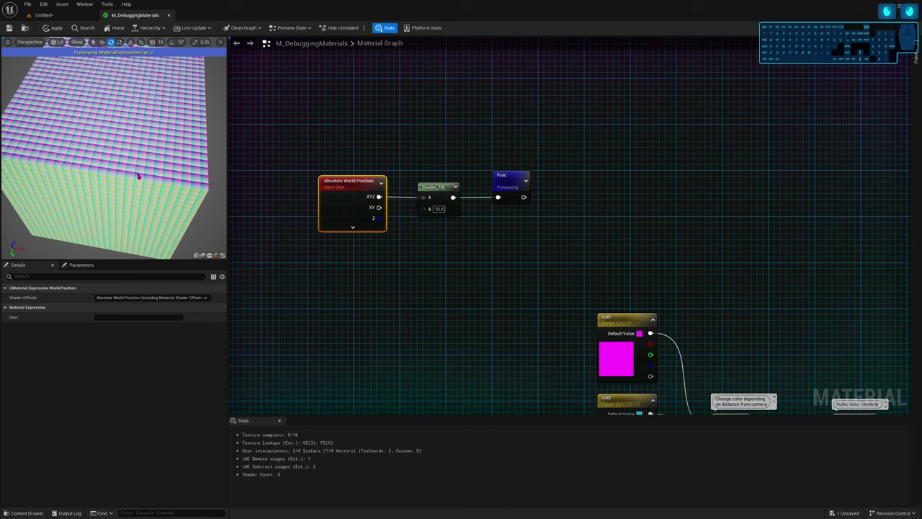
{"action": "mouse_move", "coordinate": [138, 176]}
{"action": "left_mouse_down"}
{"action": "mouse_move", "coordinate": [134, 169]}
{"action": "mouse_move", "coordinate": [144, 180]}
{"action": "left_mouse_up"}
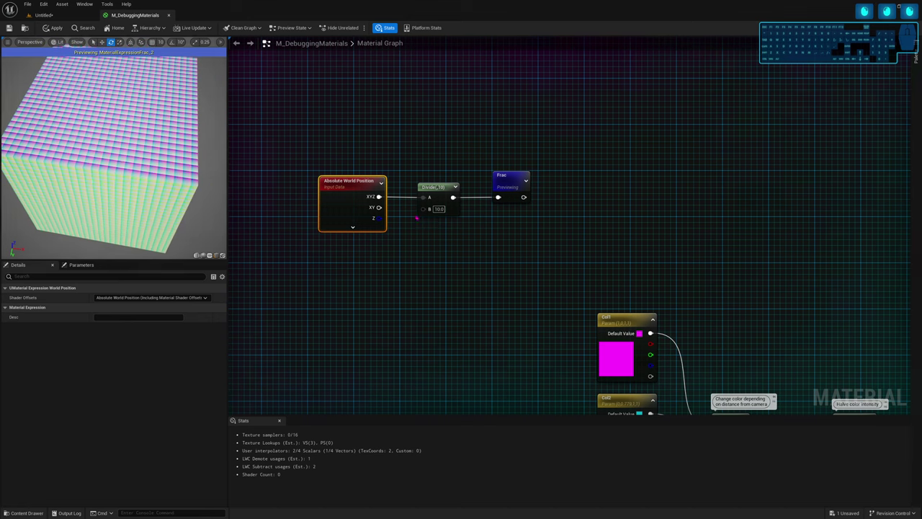
Set the Divide node's B value to 50 and check the grid spacing on the cube
{"action": "left_click", "coordinate": [439, 209]}
{"action": "type", "text": "50"}
{"action": "key", "text": "Return"}
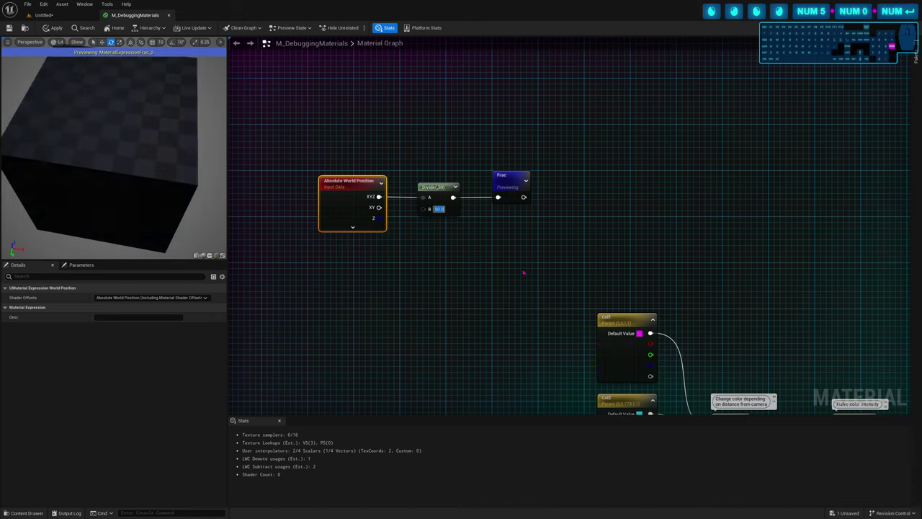
{"action": "left_click_drag", "start_coordinate": [182, 165], "coordinate": [169, 144]}
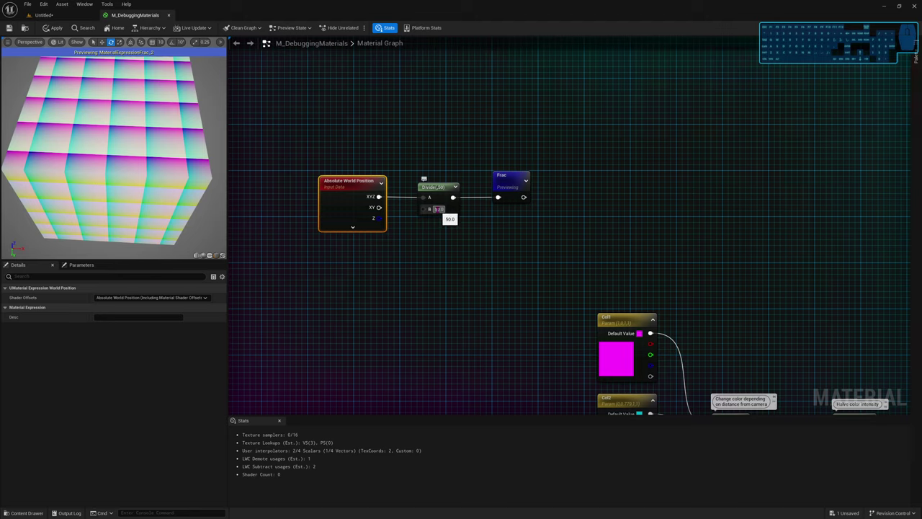
Set the Divide node's B value to 25 and inspect the resulting grid on the cube from several angles
{"action": "left_click", "coordinate": [439, 209]}
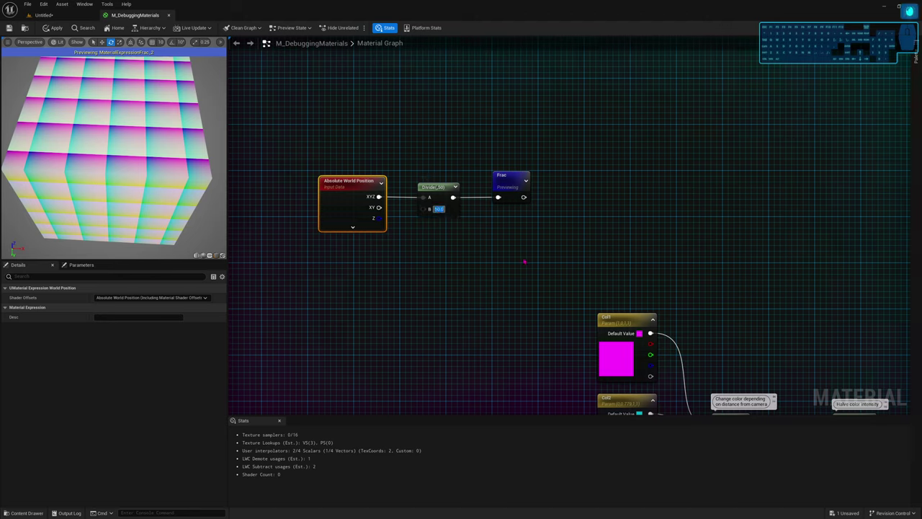
{"action": "type", "text": "25"}
{"action": "key", "text": "Return"}
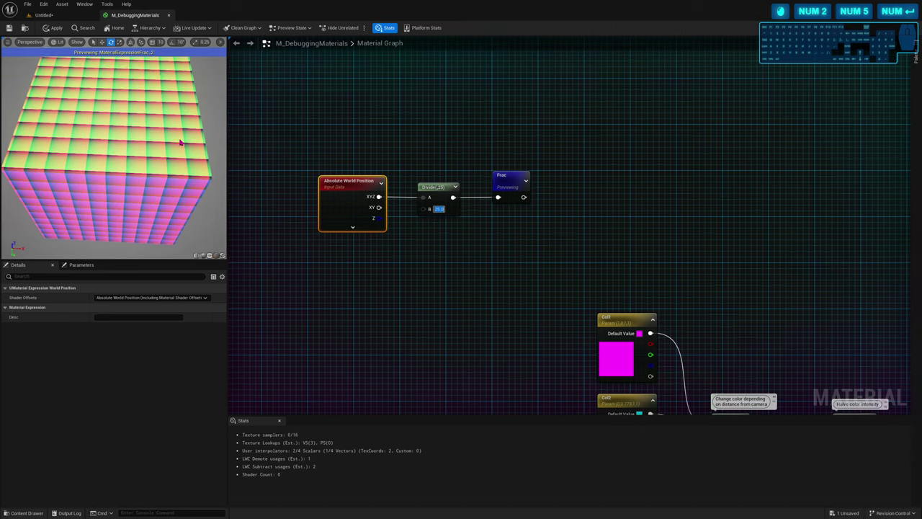
{"action": "left_click_drag", "start_coordinate": [180, 141], "coordinate": [135, 141]}
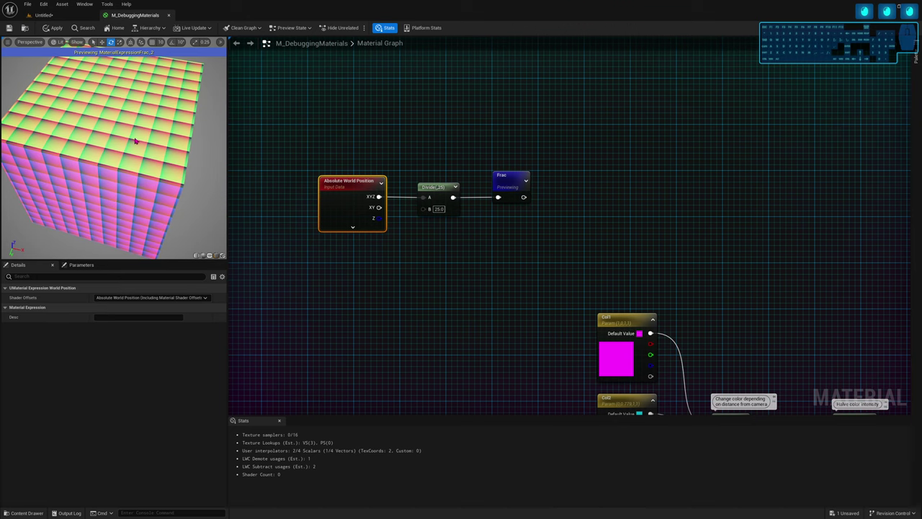
{"action": "left_click_drag", "start_coordinate": [103, 108], "coordinate": [118, 166]}
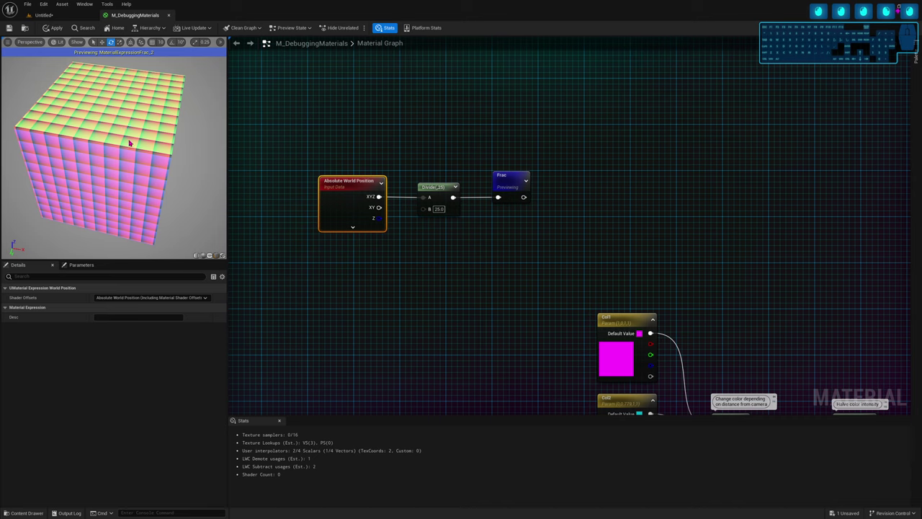
{"action": "left_click_drag", "start_coordinate": [129, 142], "coordinate": [124, 147]}
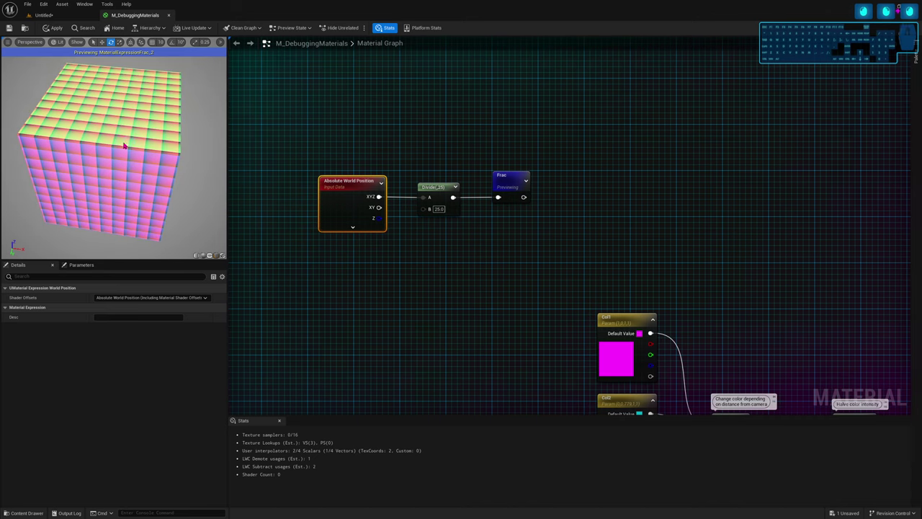
{"action": "left_click_drag", "start_coordinate": [127, 150], "coordinate": [167, 158]}
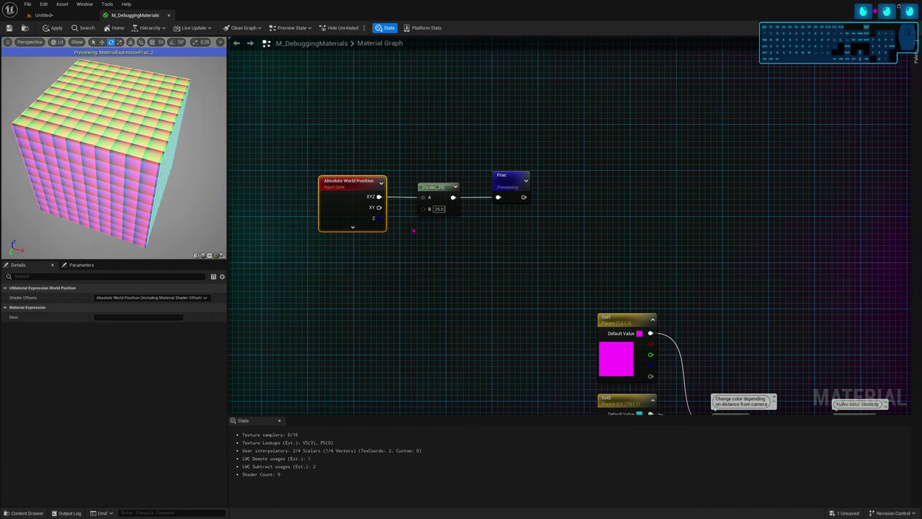
Add a PixelDepth node below Absolute World Position and connect it to the Divide node's A input instead
{"action": "left_click", "coordinate": [329, 244]}
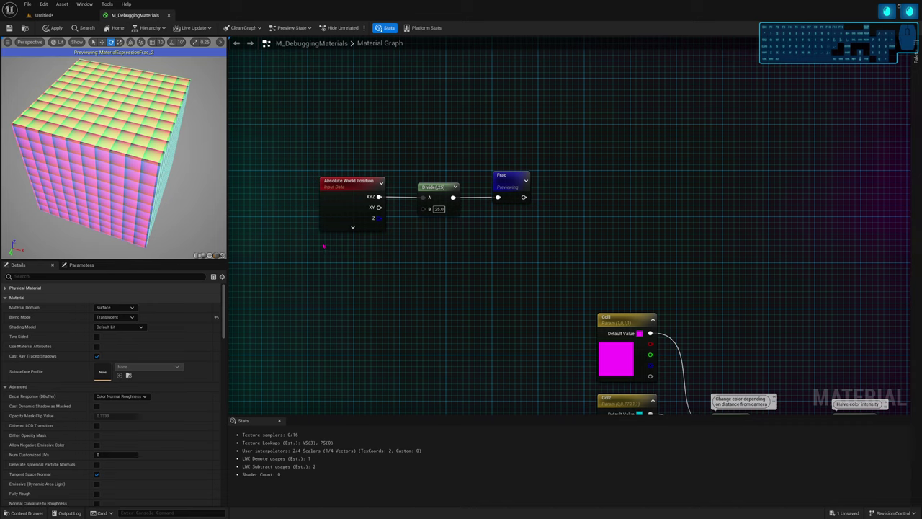
{"action": "right_click", "coordinate": [323, 246]}
{"action": "type", "text": "depth"}
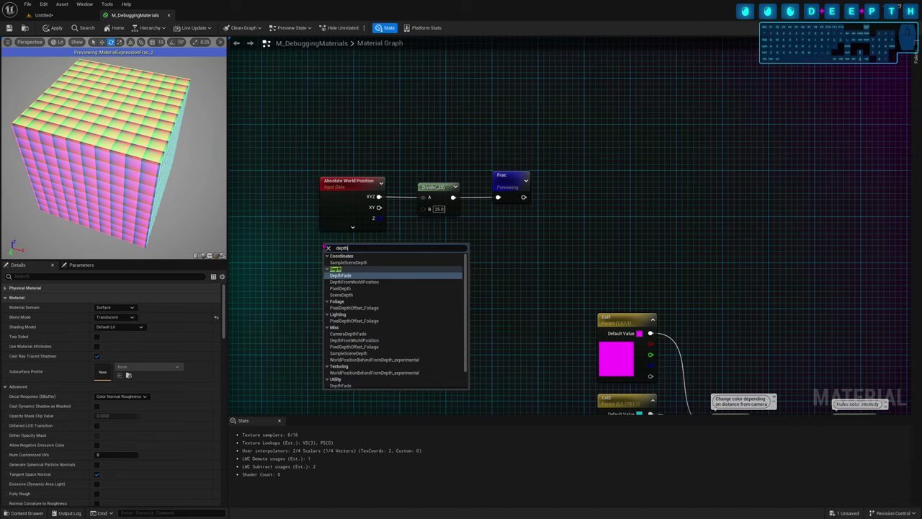
{"action": "key", "text": "ctrl+BackSpace"}
{"action": "type", "text": "pi"}
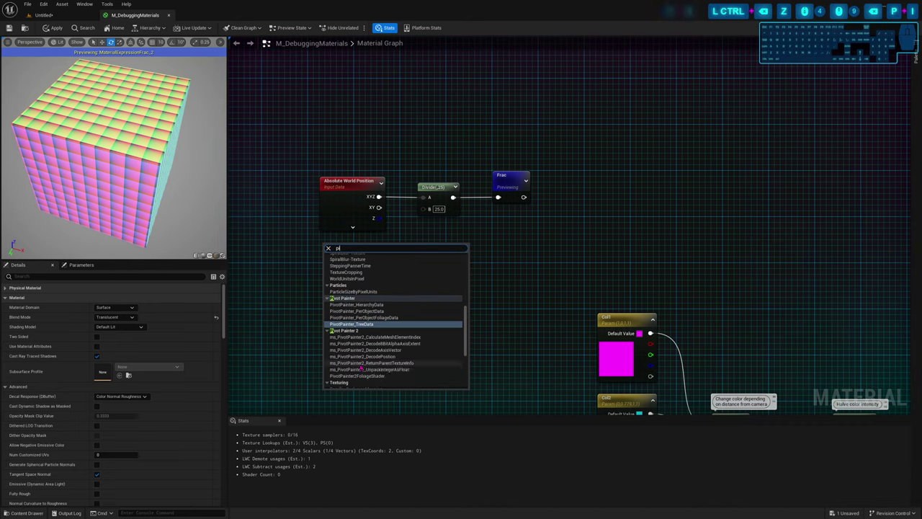
{"action": "type", "text": "xeld"}
{"action": "key", "text": "Return"}
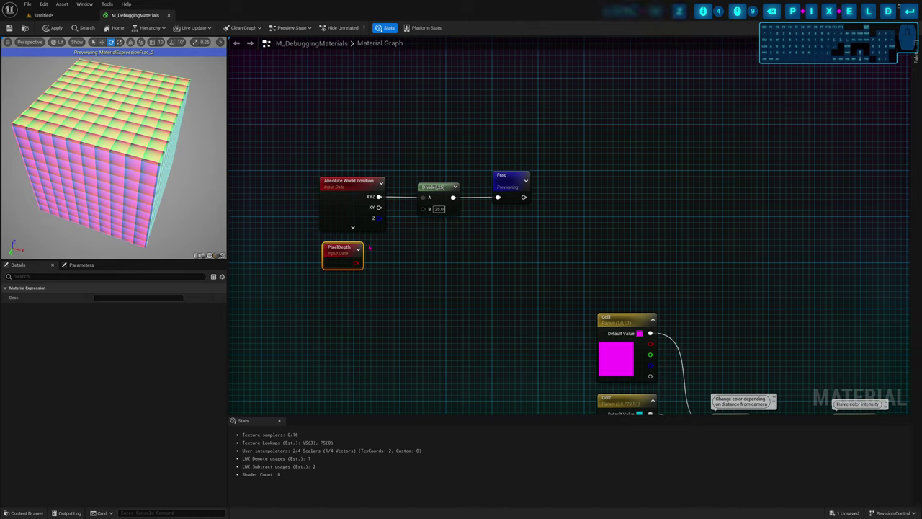
{"action": "left_click_drag", "start_coordinate": [336, 255], "coordinate": [423, 197]}
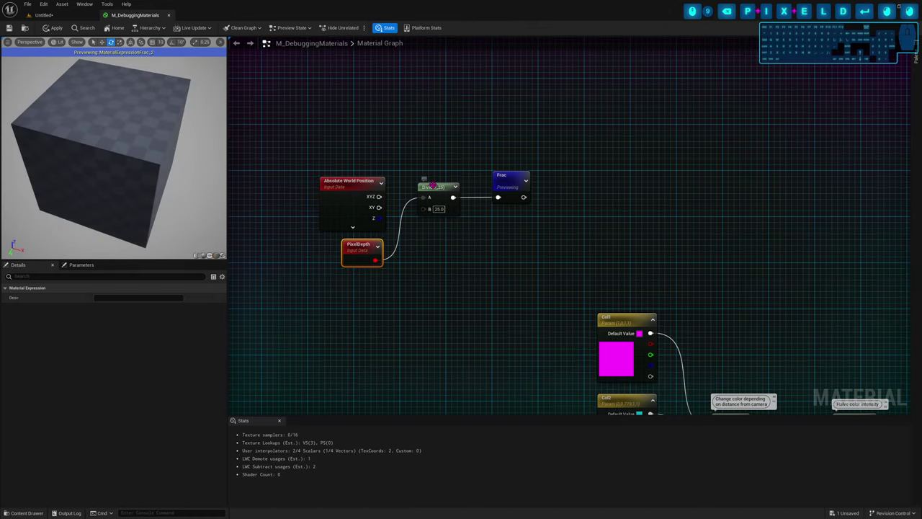
Examine the PixelDepth bands on the cube while viewing it corner-on and face-on
{"action": "left_click_drag", "start_coordinate": [138, 119], "coordinate": [165, 103]}
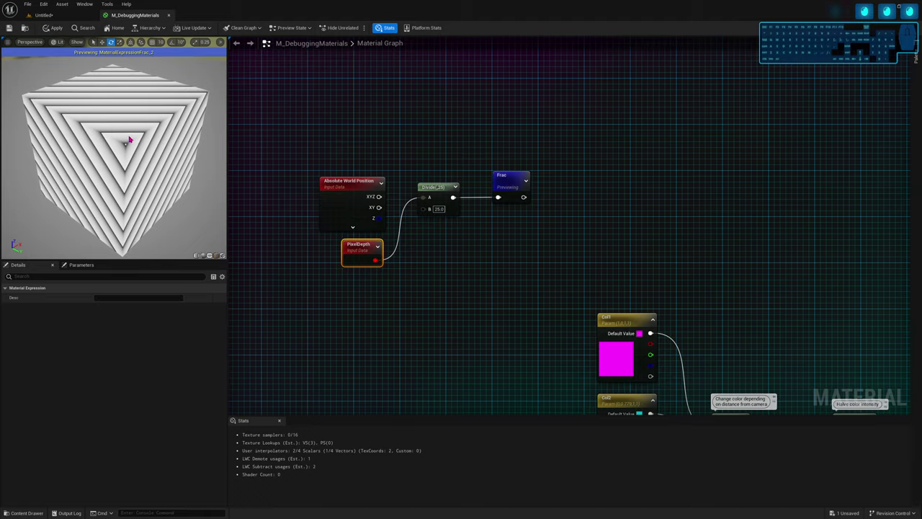
{"action": "left_click_drag", "start_coordinate": [112, 76], "coordinate": [129, 168]}
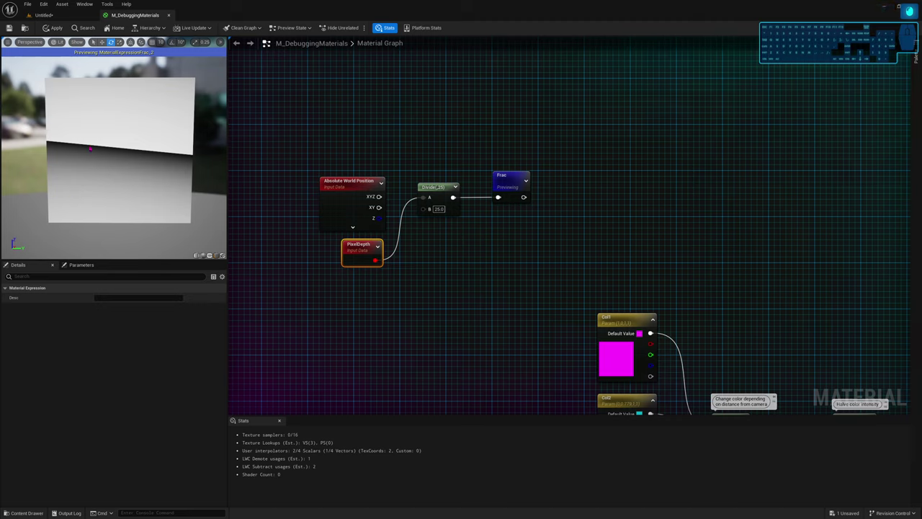
{"action": "left_click_drag", "start_coordinate": [99, 102], "coordinate": [149, 155]}
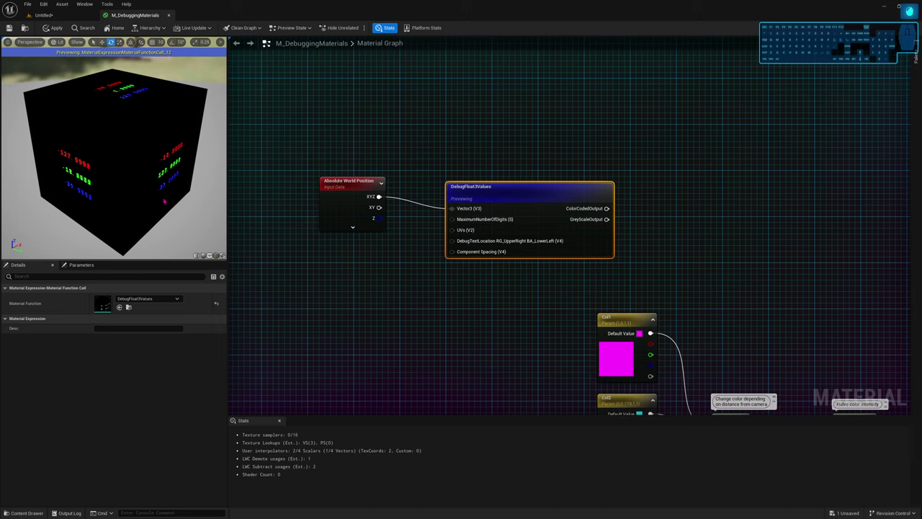
Align the DebugFloat3Values node with Absolute World Position's XYZ output and inspect its readout on several cube faces
{"action": "left_click_drag", "start_coordinate": [493, 196], "coordinate": [493, 185]}
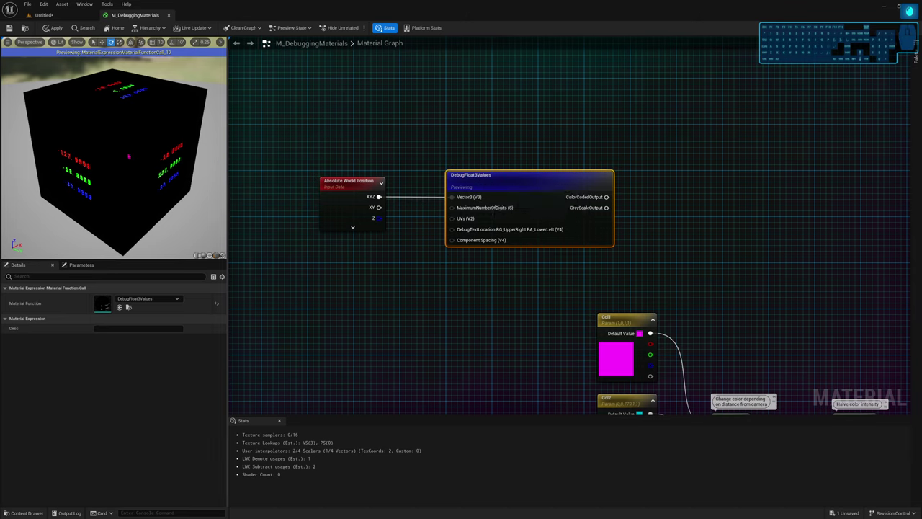
{"action": "left_click_drag", "start_coordinate": [85, 171], "coordinate": [62, 137]}
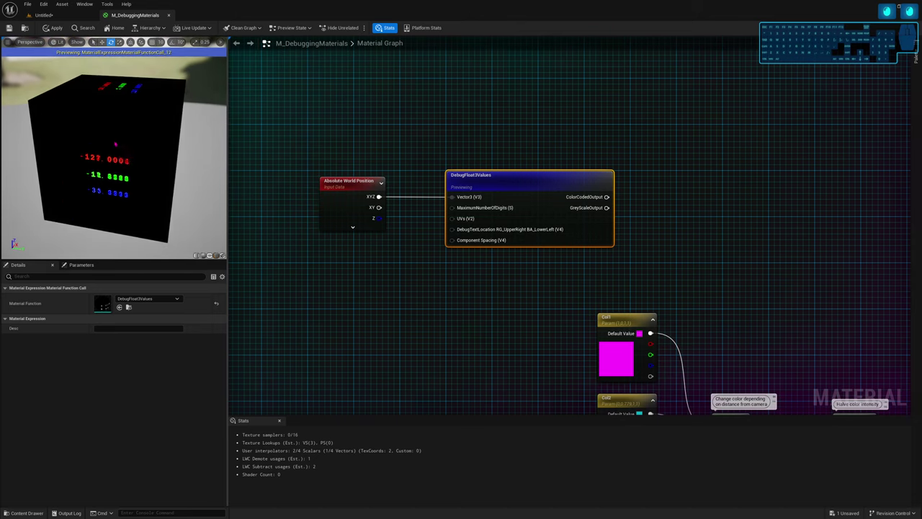
{"action": "left_click_drag", "start_coordinate": [122, 155], "coordinate": [92, 150]}
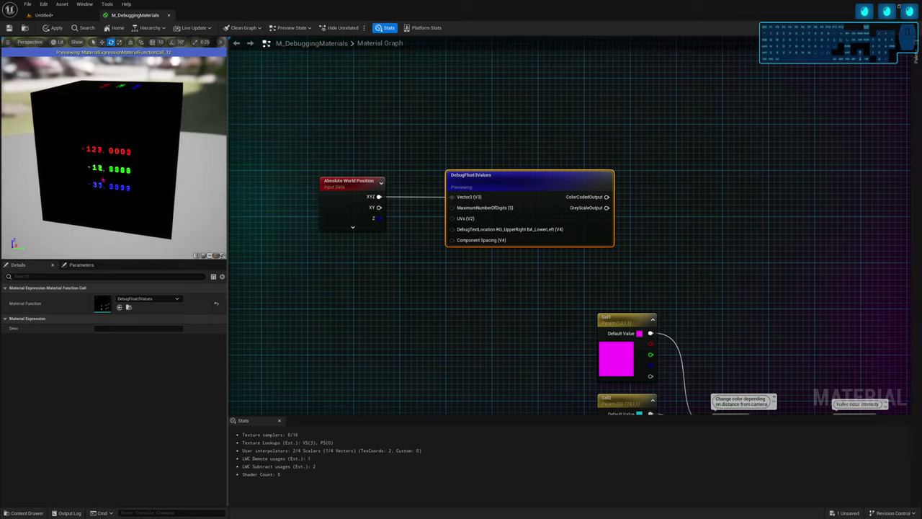
{"action": "left_click_drag", "start_coordinate": [103, 180], "coordinate": [85, 166]}
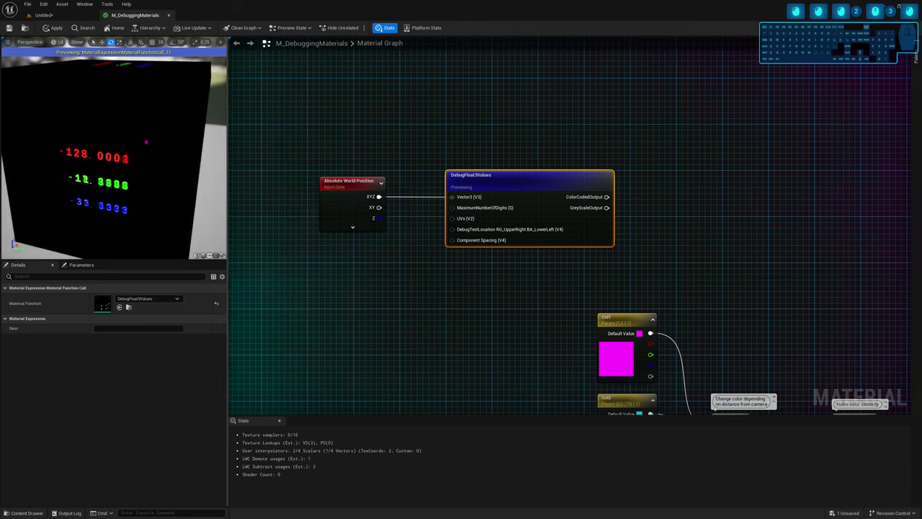
{"action": "left_click_drag", "start_coordinate": [146, 142], "coordinate": [170, 117]}
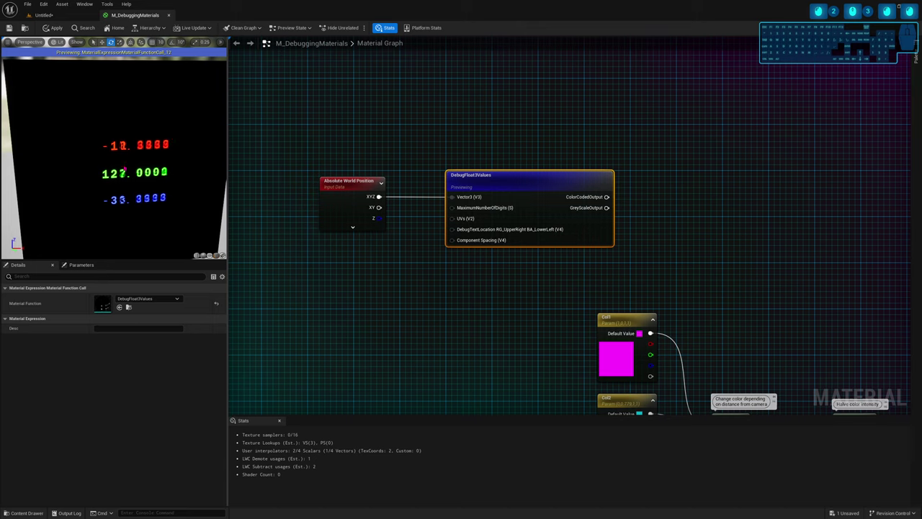
{"action": "left_click_drag", "start_coordinate": [120, 174], "coordinate": [120, 180]}
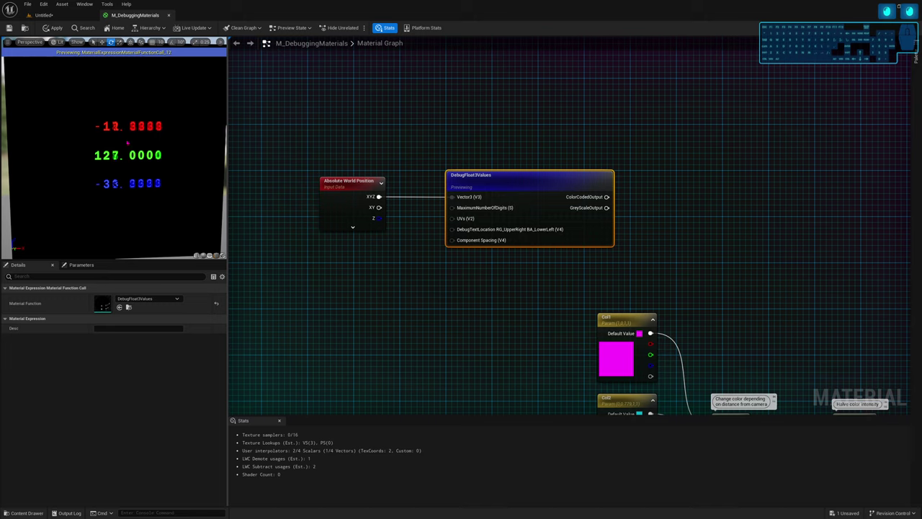
{"action": "left_click_drag", "start_coordinate": [128, 143], "coordinate": [117, 80]}
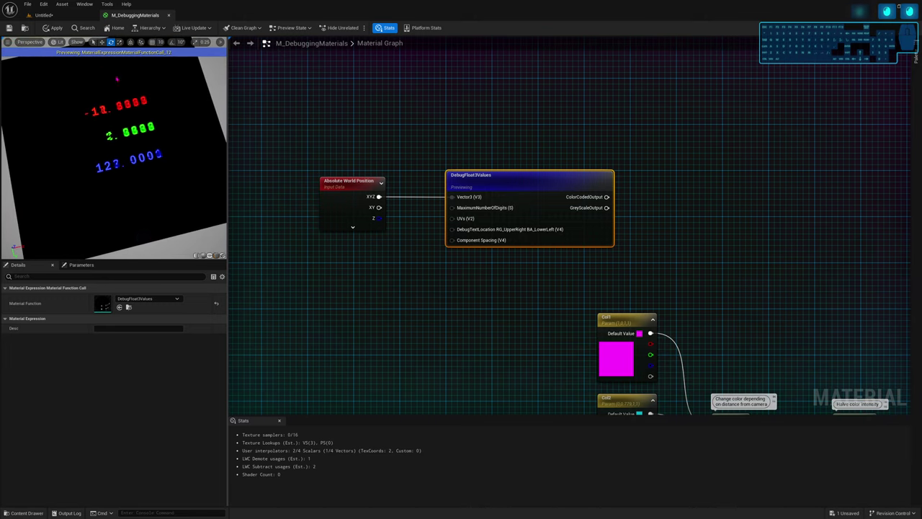
Switch the material preview to the sphere mesh and frame the debug numbers on it
{"action": "left_click_drag", "start_coordinate": [120, 192], "coordinate": [125, 123]}
{"action": "left_click", "coordinate": [204, 255]}
{"action": "scroll", "coordinate": [151, 216], "scroll_direction": "down", "scroll_amount": 4}
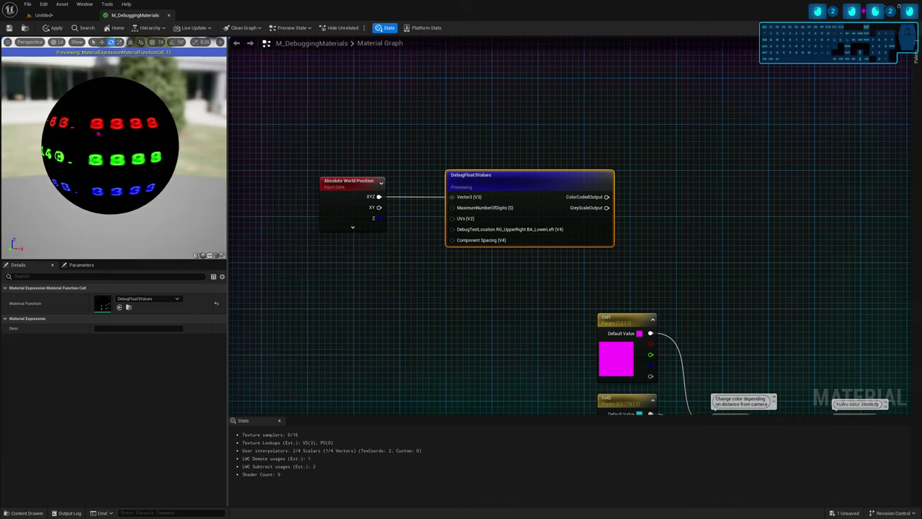
{"action": "left_click_drag", "start_coordinate": [99, 143], "coordinate": [124, 159]}
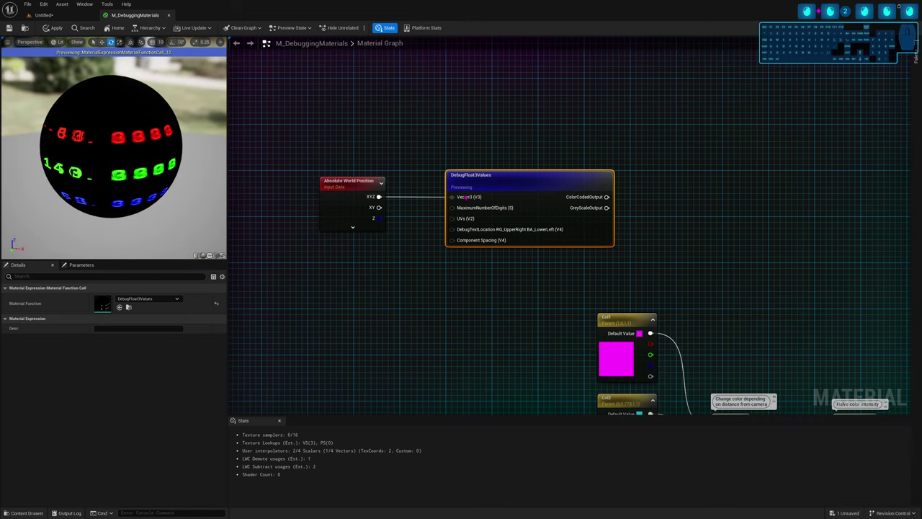
Move DebugFloat3Values farther from Absolute World Position and add a TexCoord node below Absolute World Position
{"action": "left_click_drag", "start_coordinate": [507, 195], "coordinate": [554, 194]}
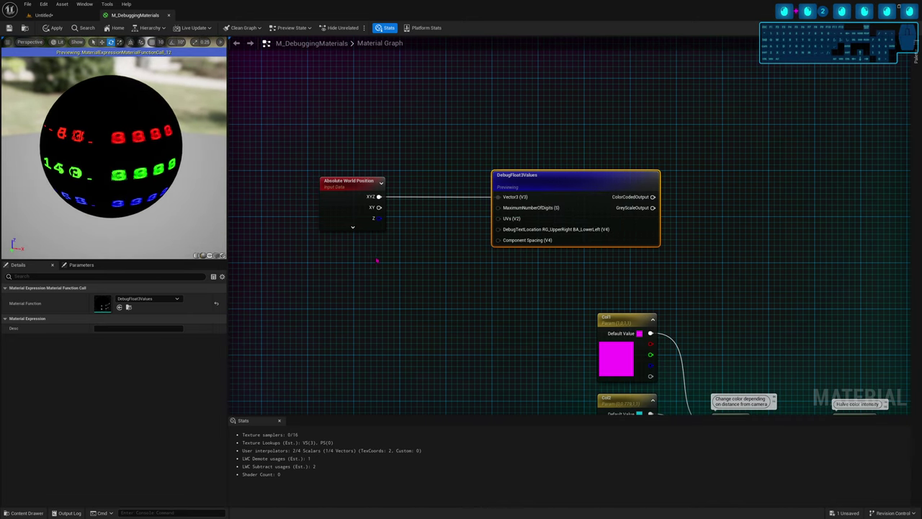
{"action": "left_click", "coordinate": [337, 255]}
{"action": "left_click", "coordinate": [320, 251]}
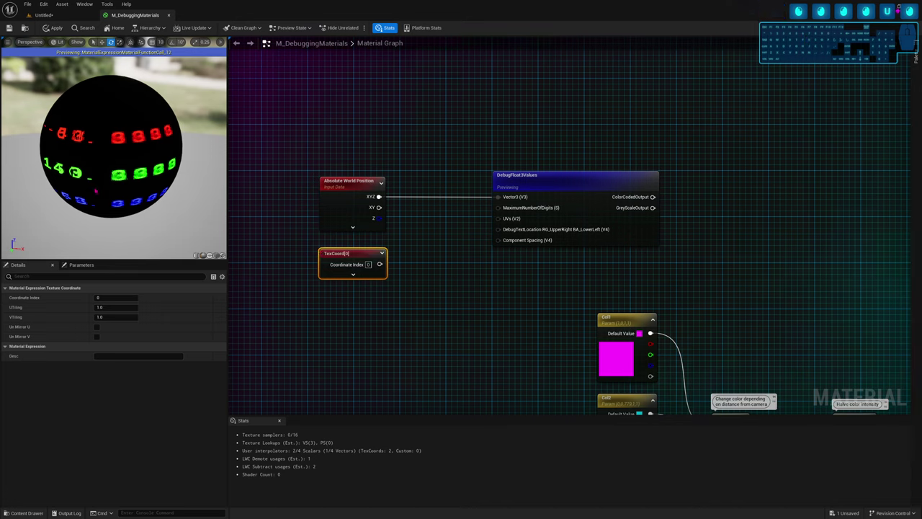
Preview the TexCoord node on the sphere and examine its UV gradient from several angles
{"action": "left_click_drag", "start_coordinate": [97, 191], "coordinate": [92, 171]}
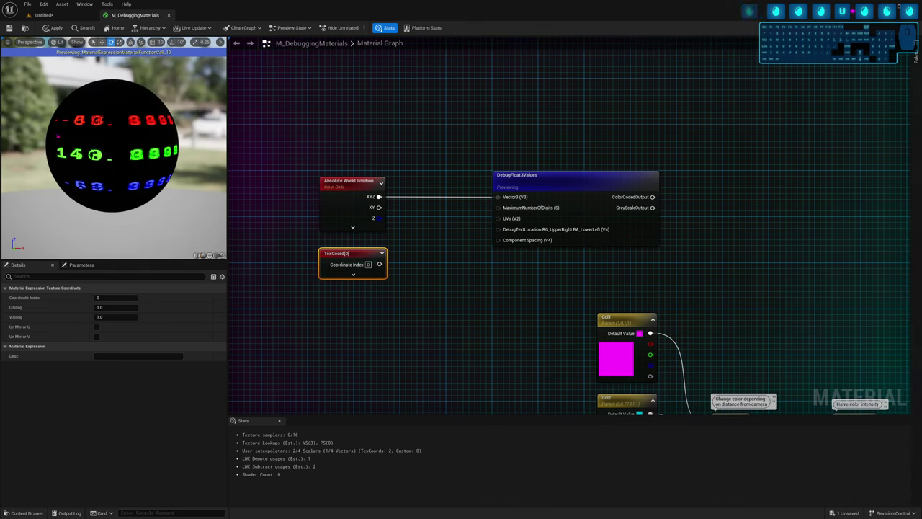
{"action": "key", "text": "space"}
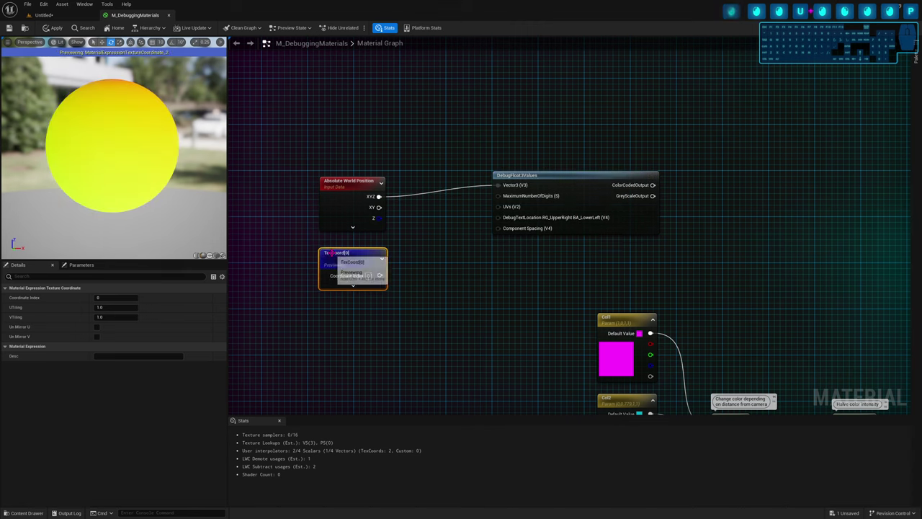
{"action": "left_click_drag", "start_coordinate": [119, 170], "coordinate": [364, 232]}
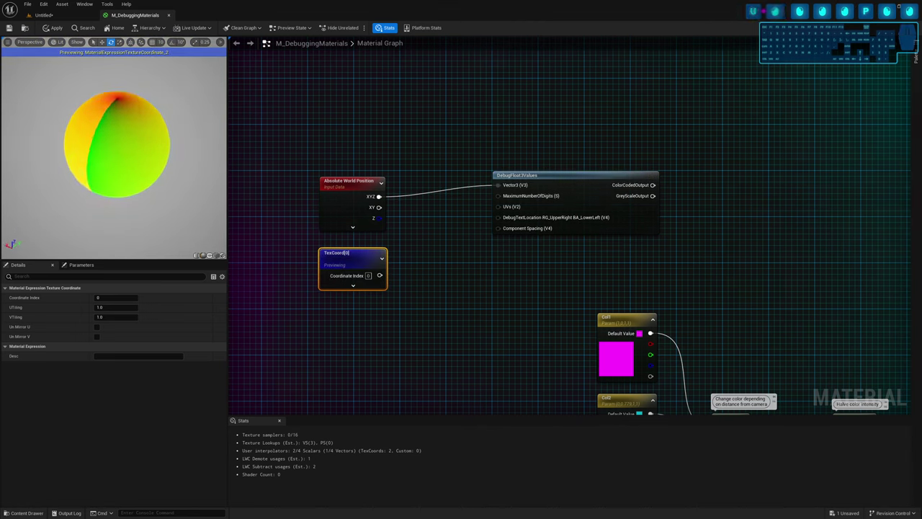
{"action": "left_click_drag", "start_coordinate": [91, 151], "coordinate": [1, 169]}
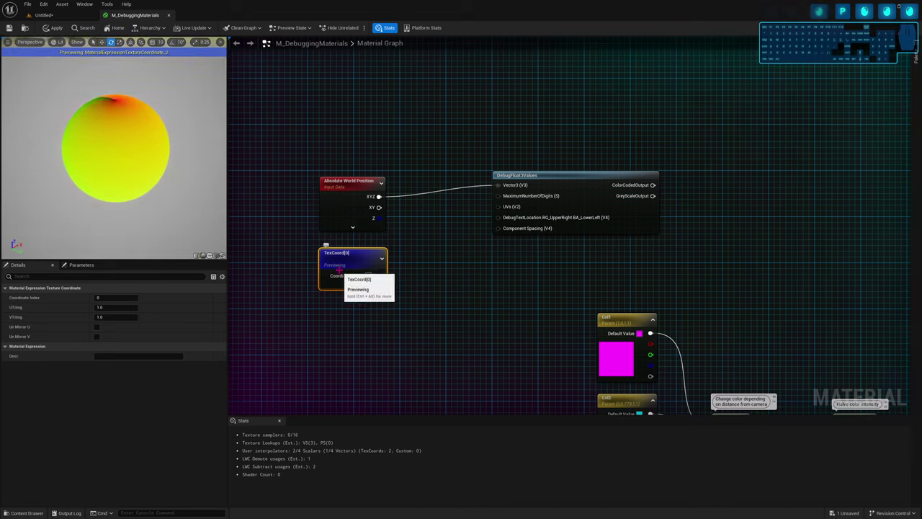
{"action": "scroll", "coordinate": [129, 150], "scroll_direction": "up", "scroll_amount": 3}
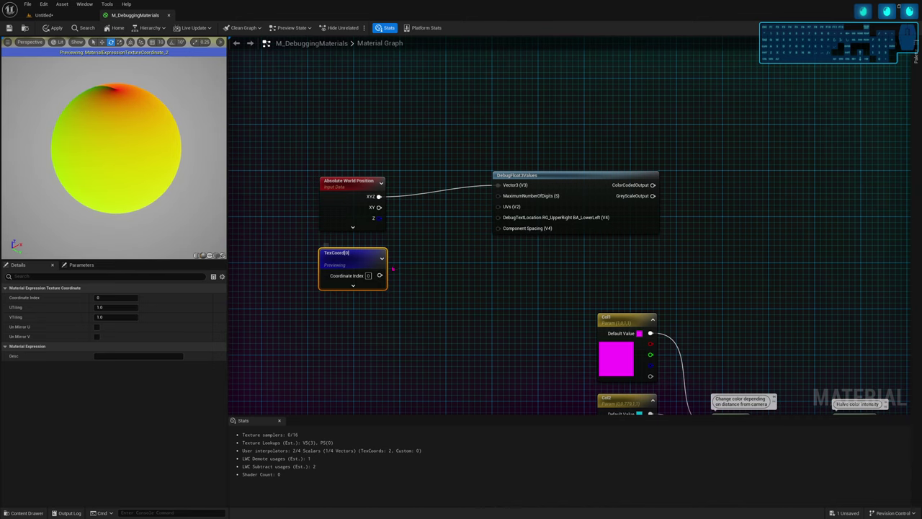
Add a Multiply node after TexCoord, connect TexCoord to its A input, and set B to 5
{"action": "left_click", "coordinate": [394, 258]}
{"action": "left_click", "coordinate": [401, 262]}
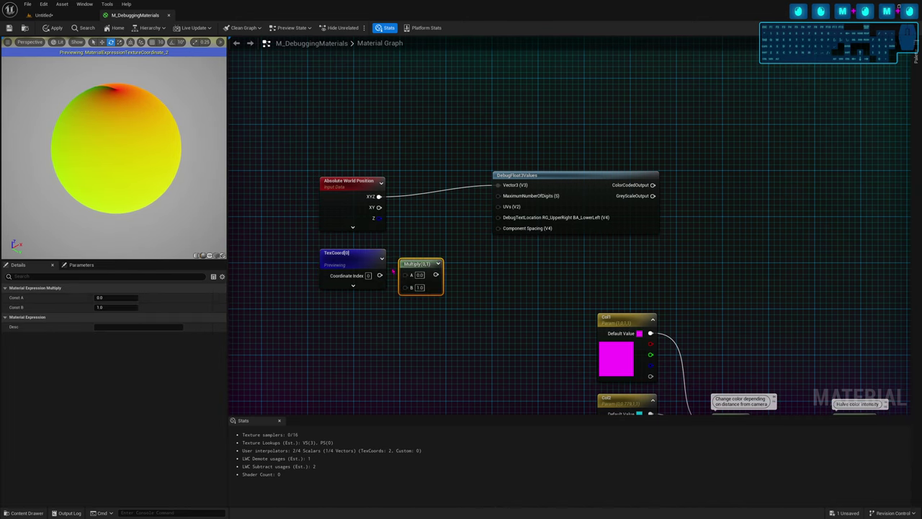
{"action": "left_click", "coordinate": [420, 286]}
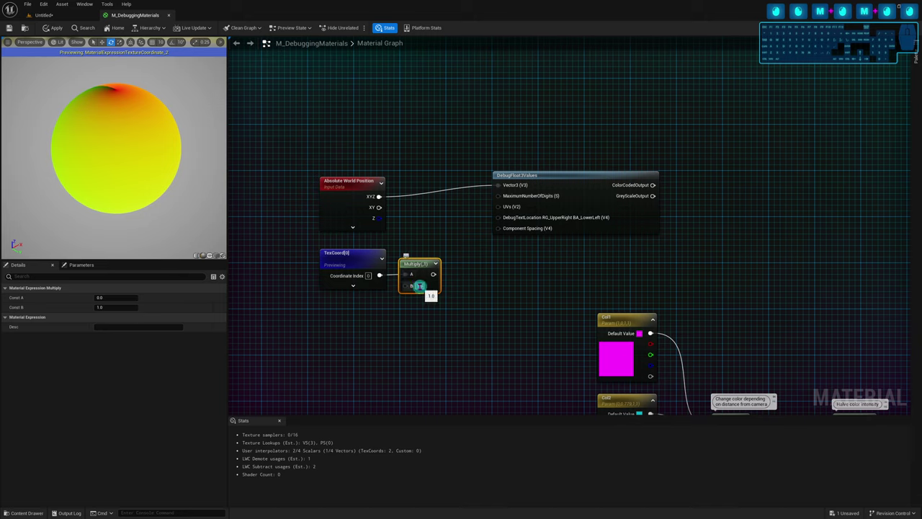
{"action": "type", "text": "5"}
{"action": "key", "text": "Return"}
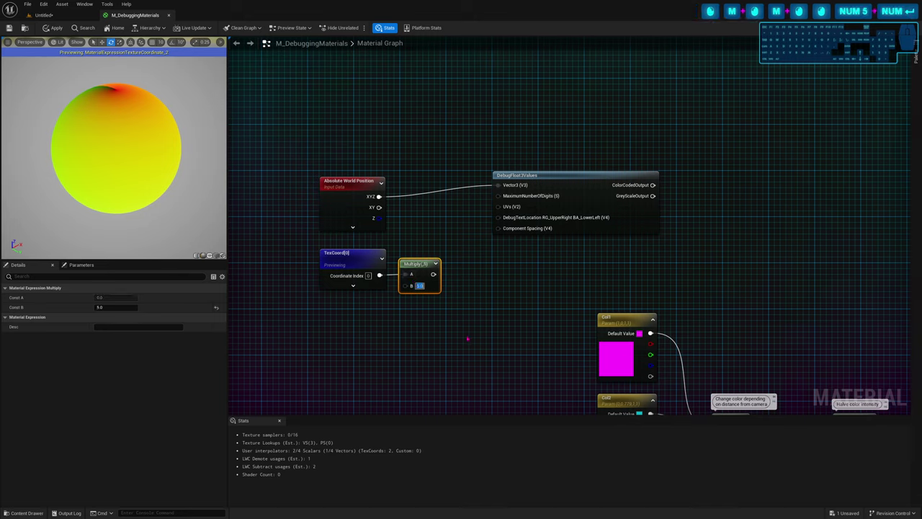
Connect the Multiply output to the UVs input of DebugFloat3Values and preview that function node
{"action": "left_click_drag", "start_coordinate": [433, 274], "coordinate": [498, 206]}
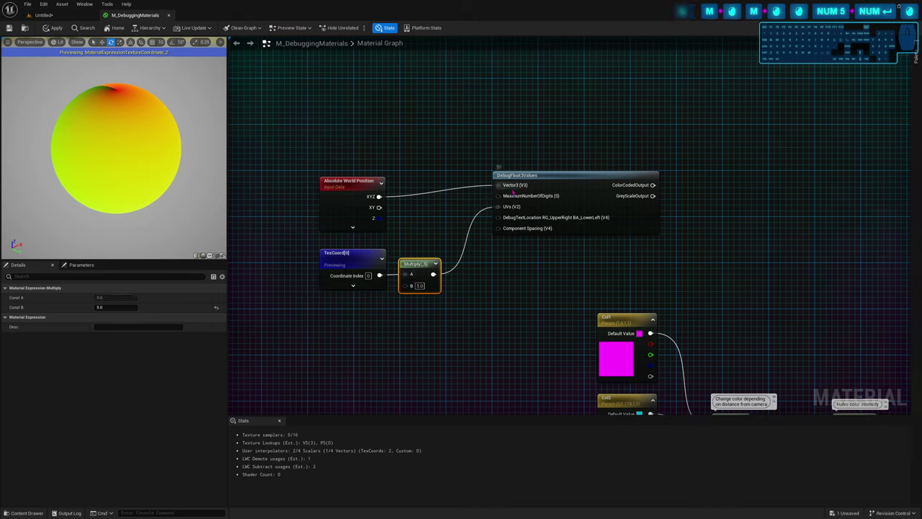
{"action": "left_click", "coordinate": [554, 209]}
{"action": "key", "text": "space"}
{"action": "left_click_drag", "start_coordinate": [226, 144], "coordinate": [264, 142]}
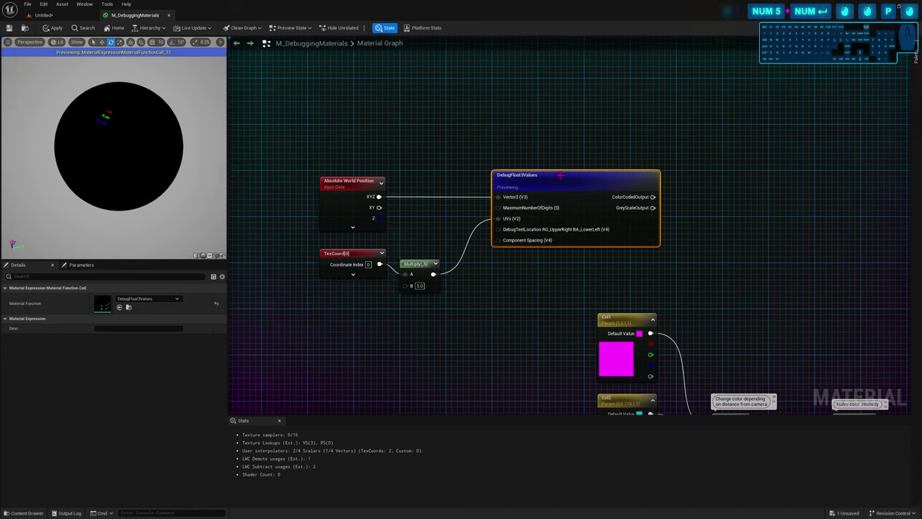
Move DebugFloat3Values farther from the Multiply node and set the Multiply node's B value to 3
{"action": "left_click_drag", "start_coordinate": [557, 175], "coordinate": [598, 175]}
{"action": "left_click", "coordinate": [420, 286]}
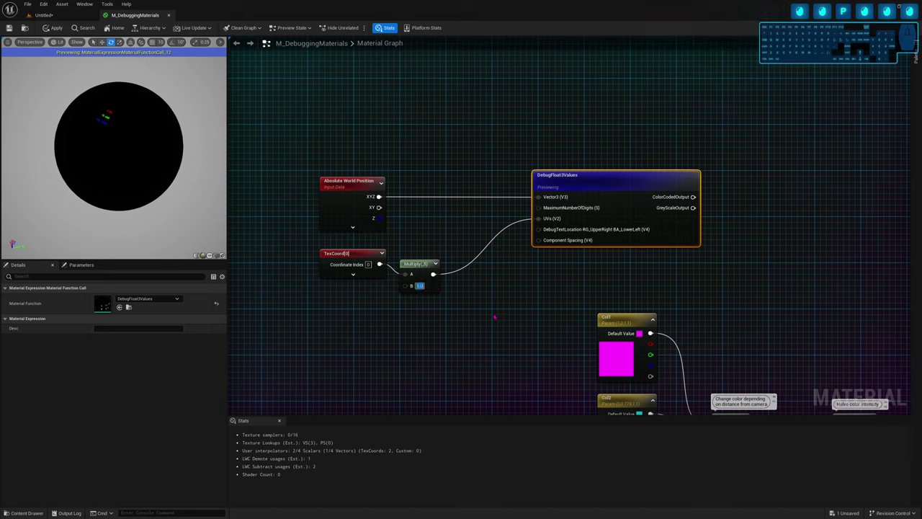
{"action": "type", "text": "3"}
{"action": "key", "text": "Return"}
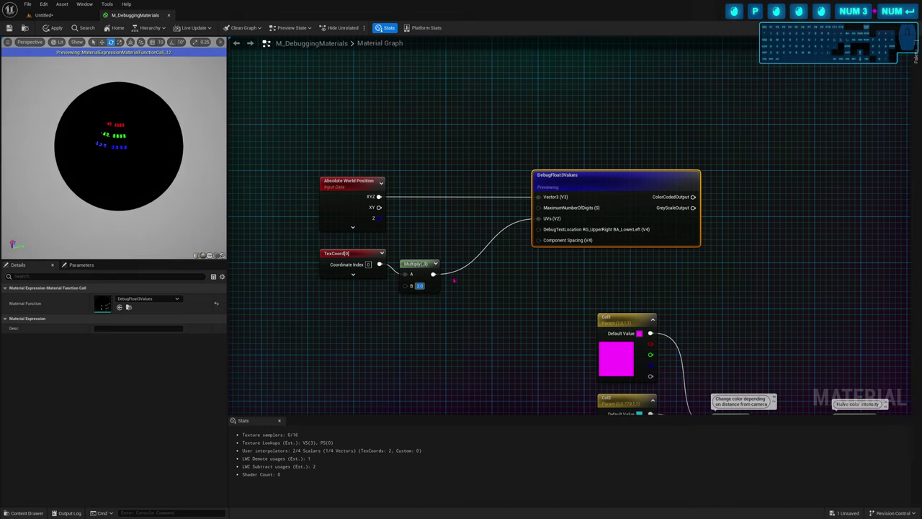
Insert a Frac node between Multiply and the UVs input of DebugFloat3Values, and examine the repeated numbers on the sphere
{"action": "left_click_drag", "start_coordinate": [417, 263], "coordinate": [452, 254]}
{"action": "type", "text": "frac"}
{"action": "key", "text": "Return"}
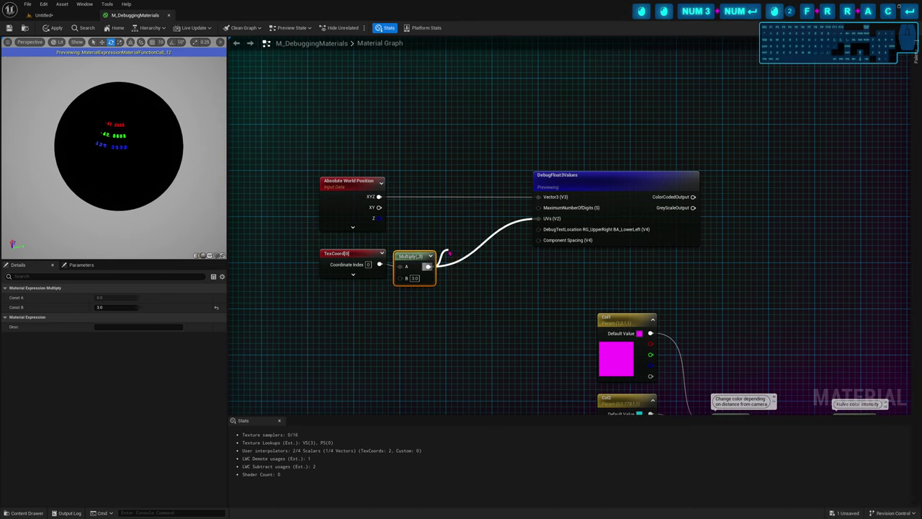
{"action": "left_click", "coordinate": [461, 265]}
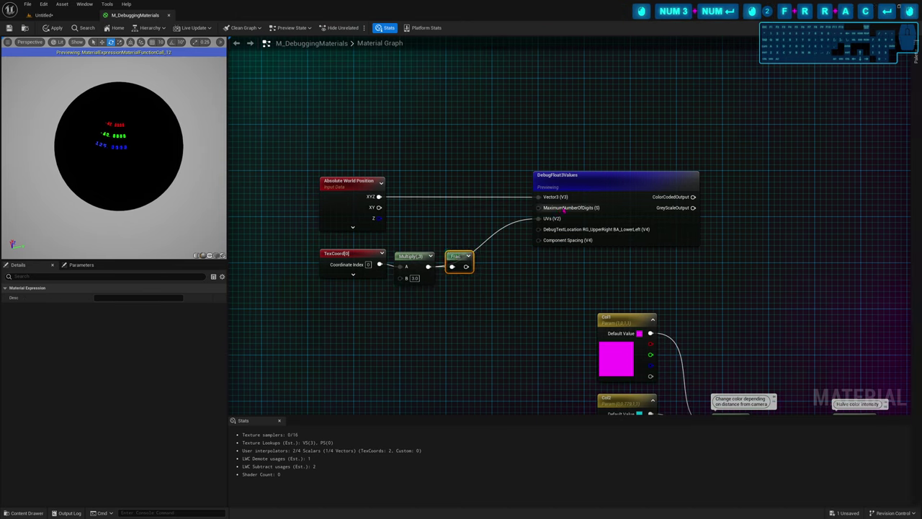
{"action": "left_click_drag", "start_coordinate": [466, 266], "coordinate": [539, 218]}
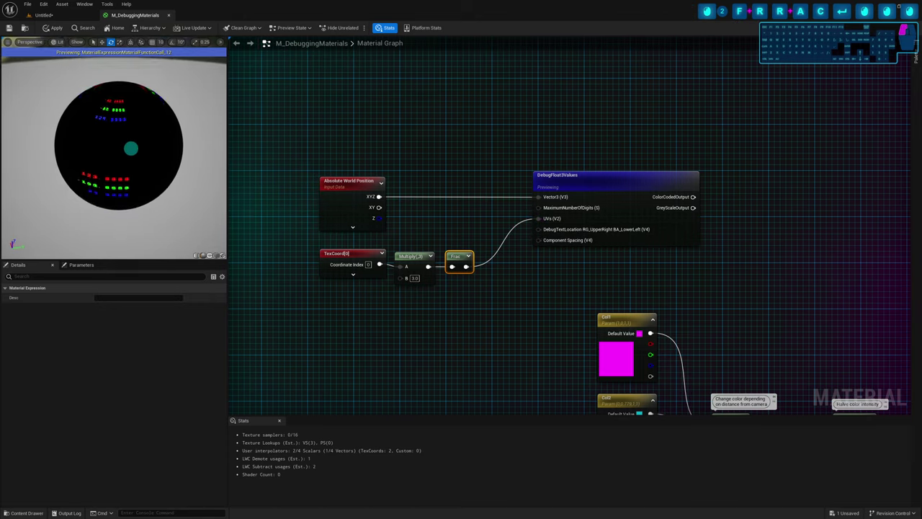
{"action": "left_click_drag", "start_coordinate": [130, 146], "coordinate": [335, 124]}
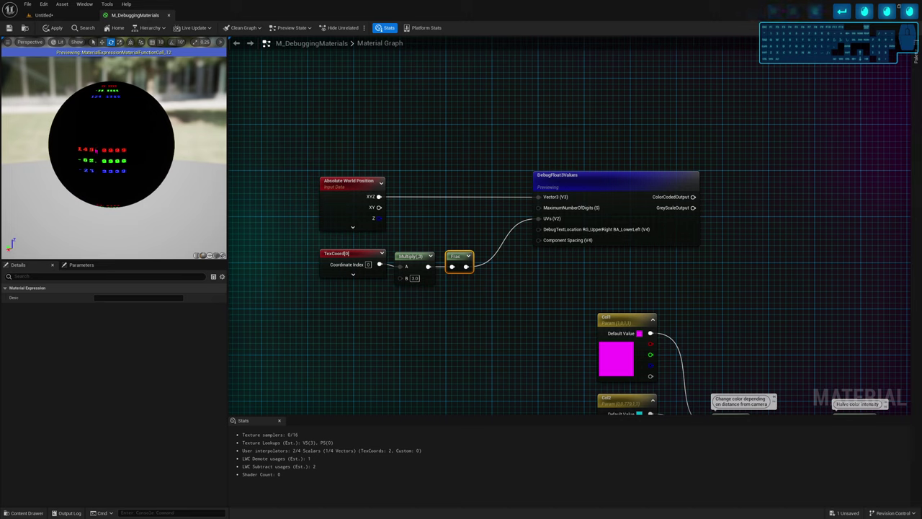
{"action": "scroll", "coordinate": [84, 148], "scroll_direction": "up", "scroll_amount": 5}
{"action": "left_click_drag", "start_coordinate": [84, 148], "coordinate": [108, 163]}
{"action": "right_click_drag", "start_coordinate": [108, 161], "coordinate": [107, 174]}
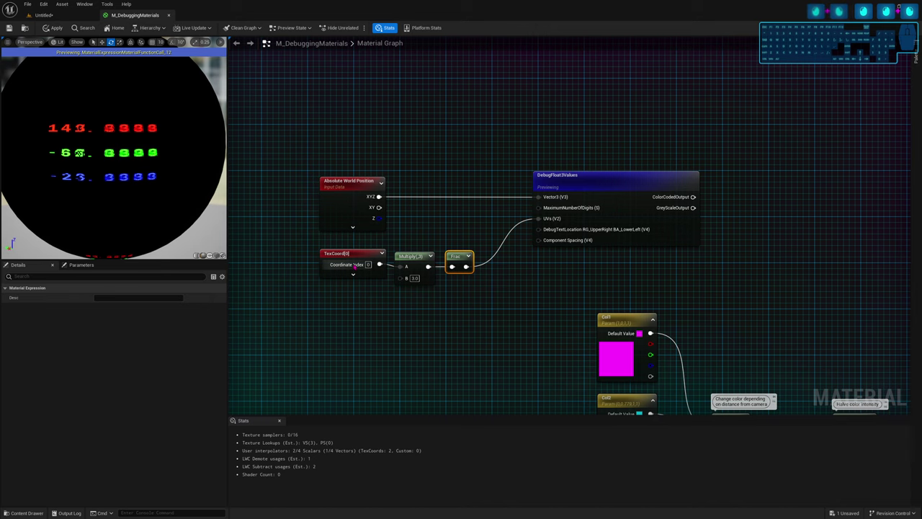
Nudge the Multiply and TexCoord nodes slightly upward and preview the Frac node's output on the sphere
{"action": "left_click_drag", "start_coordinate": [408, 258], "coordinate": [411, 253]}
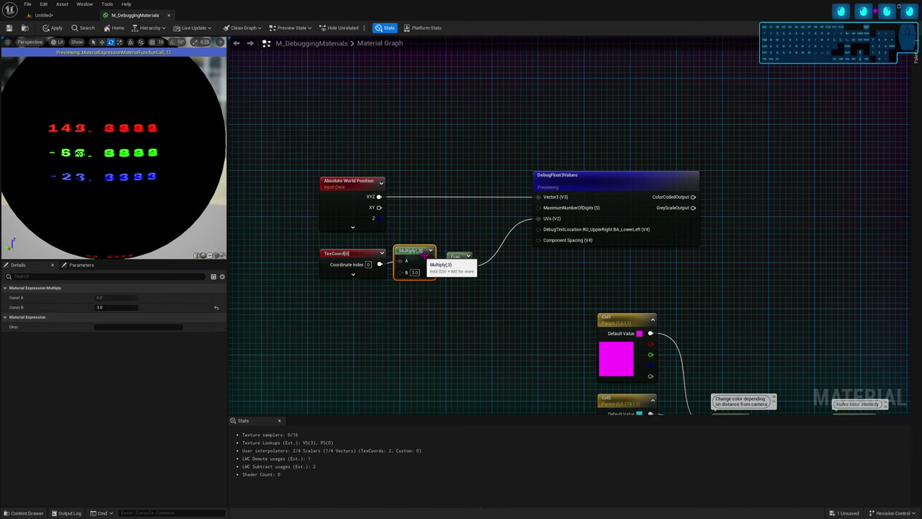
{"action": "left_click", "coordinate": [454, 257]}
{"action": "key", "text": "space"}
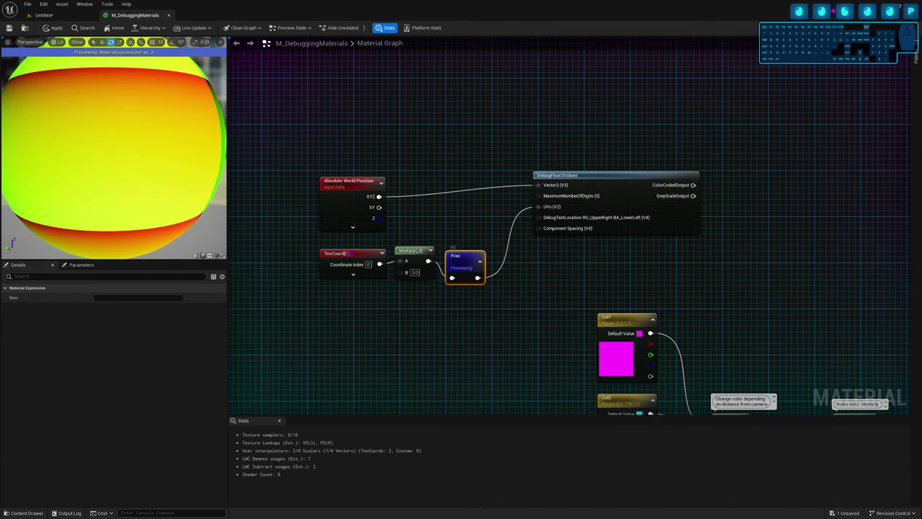
{"action": "left_click", "coordinate": [344, 256]}
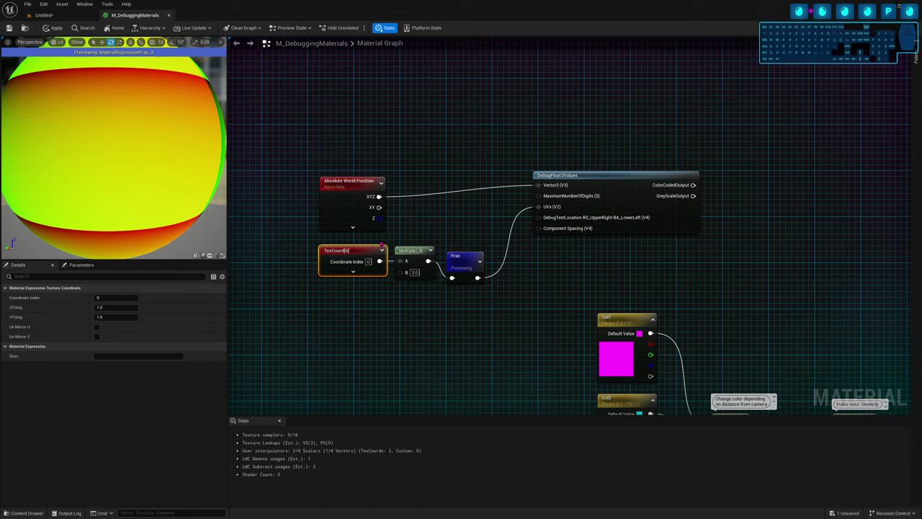
{"action": "scroll", "coordinate": [168, 183], "scroll_direction": "down", "scroll_amount": 3}
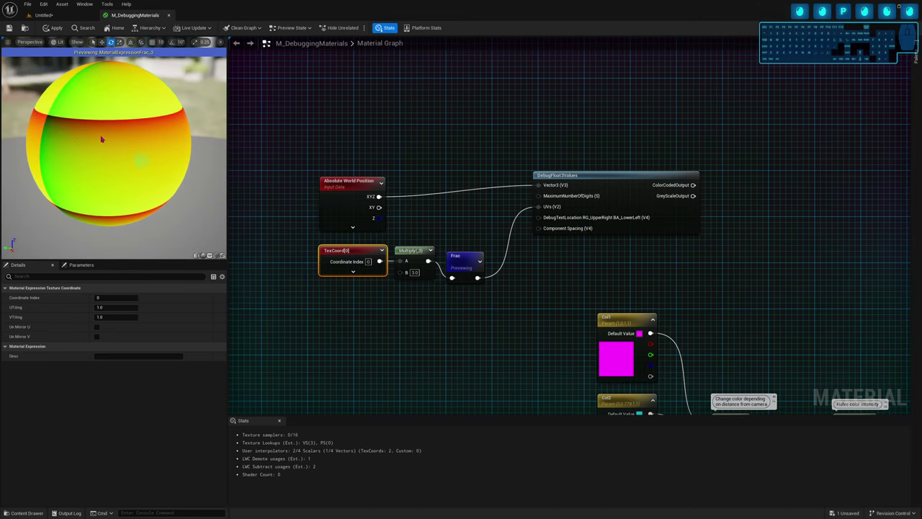
{"action": "left_click_drag", "start_coordinate": [58, 124], "coordinate": [89, 159]}
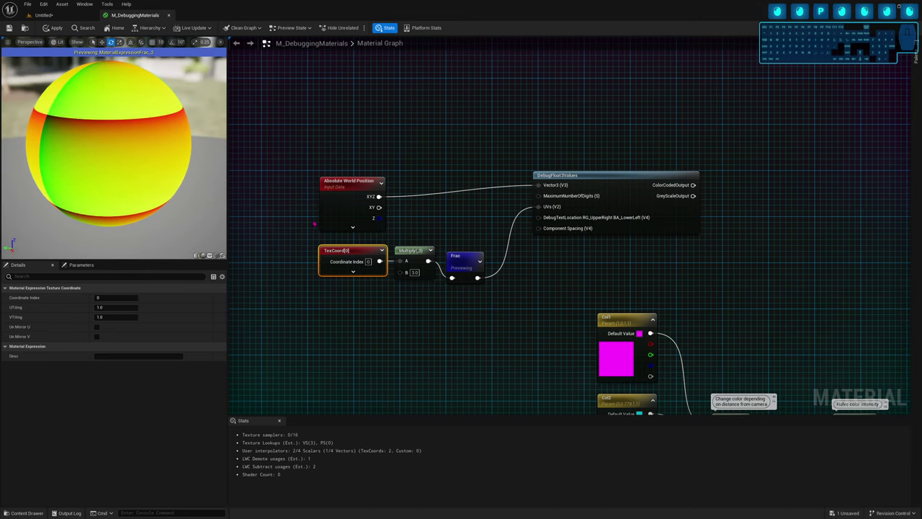
Preview the Absolute World Position node on the sphere
{"action": "left_click", "coordinate": [363, 215]}
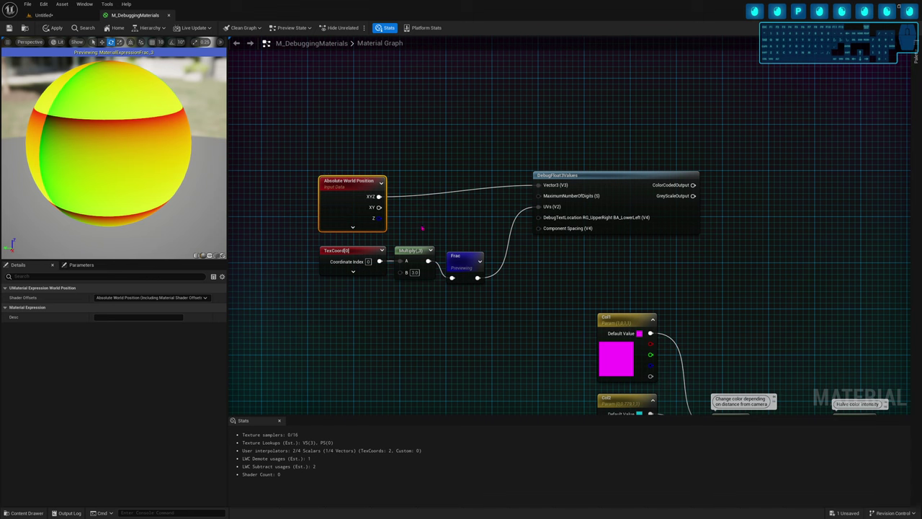
{"action": "key", "text": "space"}
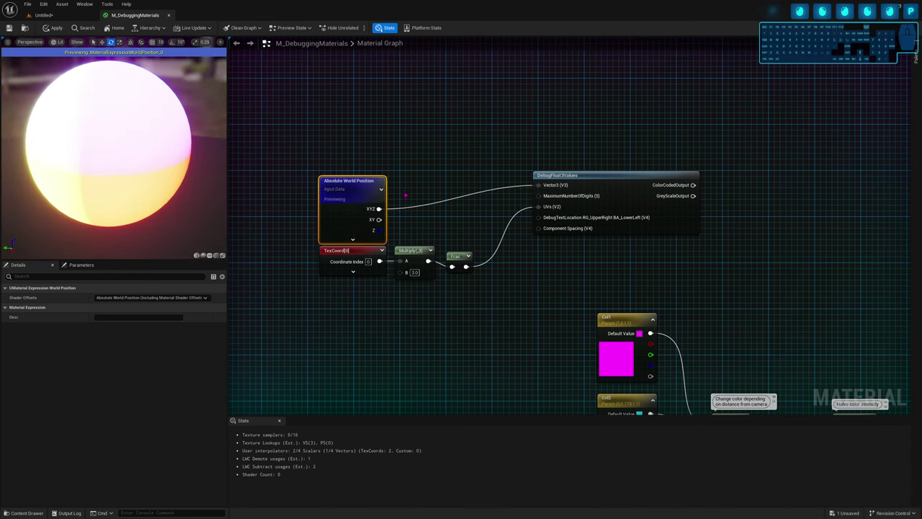
{"action": "left_click_drag", "start_coordinate": [379, 208], "coordinate": [411, 190]}
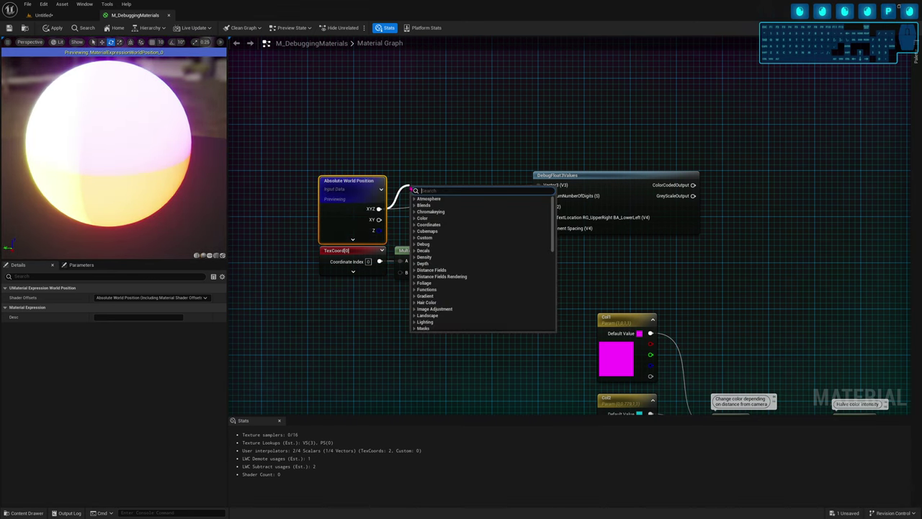
{"action": "type", "text": "dvi"}
{"action": "key", "text": "Escape"}
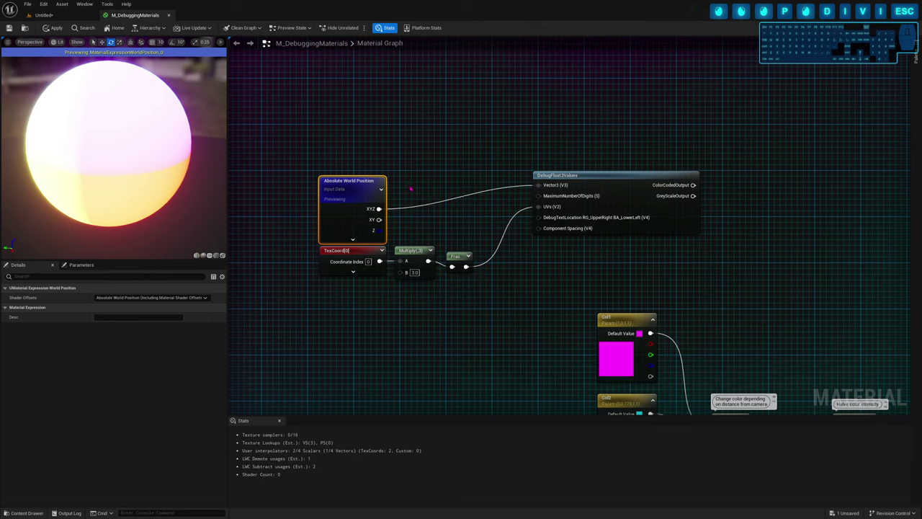
Insert a Divide node between Absolute World Position and the Vector3 input of DebugFloat3Values, with its B value set to 10
{"action": "mouse_move", "coordinate": [117, 141]}
{"action": "left_mouse_down"}
{"action": "mouse_move", "coordinate": [123, 185]}
{"action": "mouse_move", "coordinate": [115, 173]}
{"action": "left_mouse_up"}
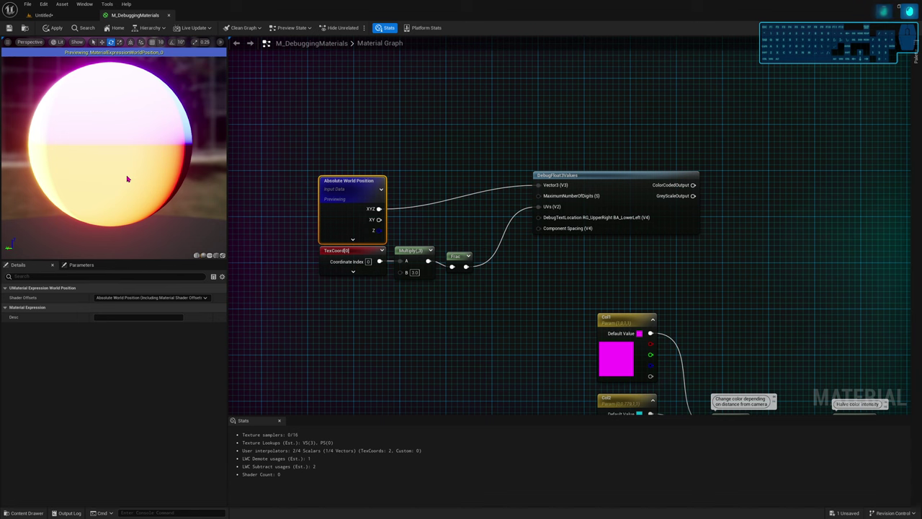
{"action": "left_click", "coordinate": [382, 173]}
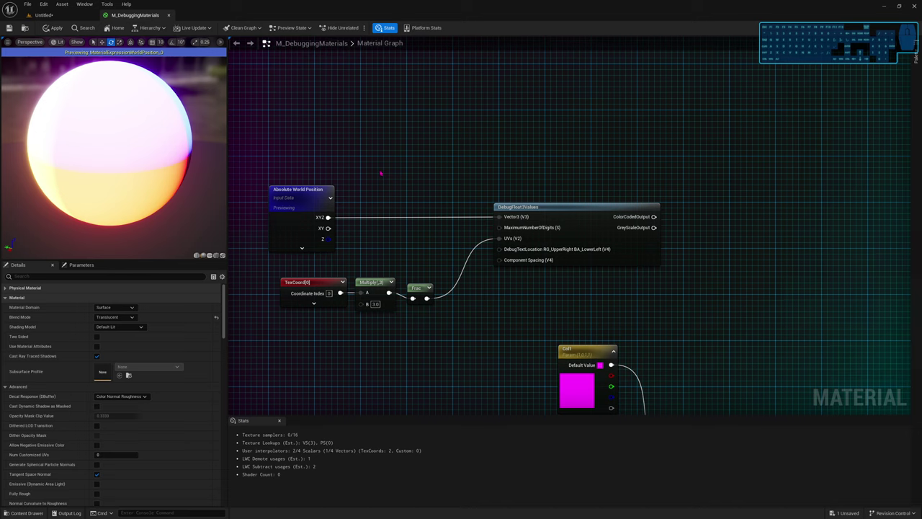
{"action": "left_click_drag", "start_coordinate": [103, 165], "coordinate": [102, 172]}
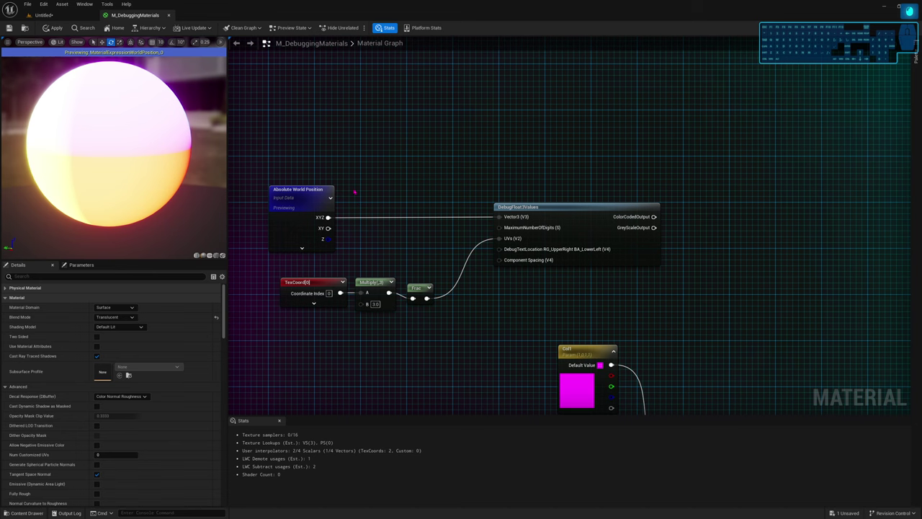
{"action": "left_click", "coordinate": [371, 199]}
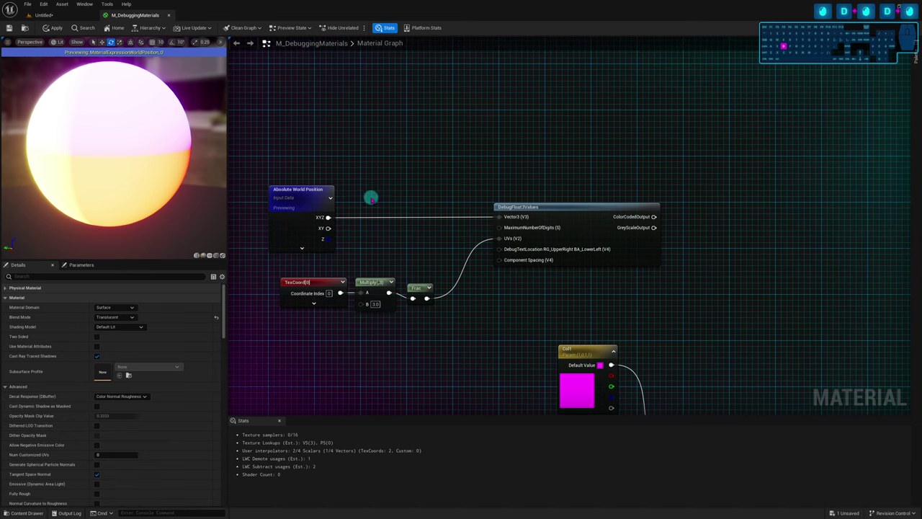
{"action": "left_click_drag", "start_coordinate": [327, 217], "coordinate": [377, 214]}
{"action": "left_click", "coordinate": [392, 228]}
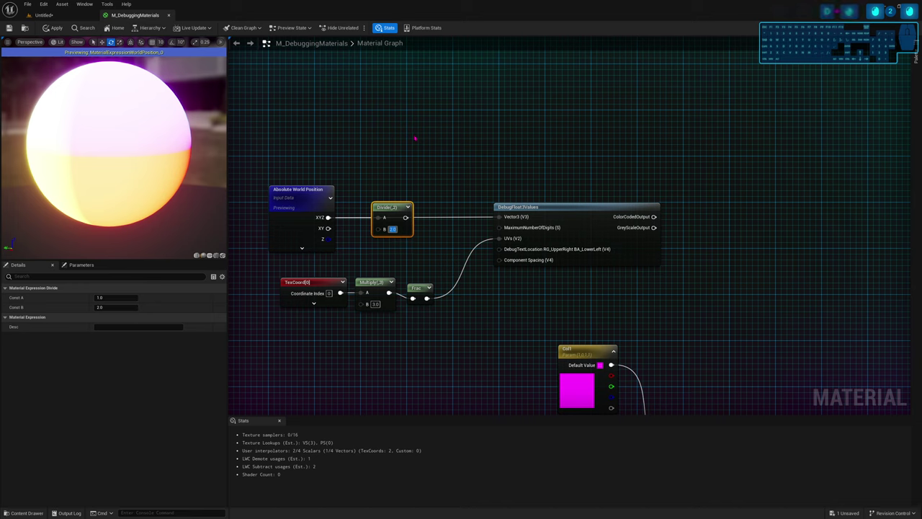
{"action": "type", "text": "10.0"}
{"action": "key", "text": "Return"}
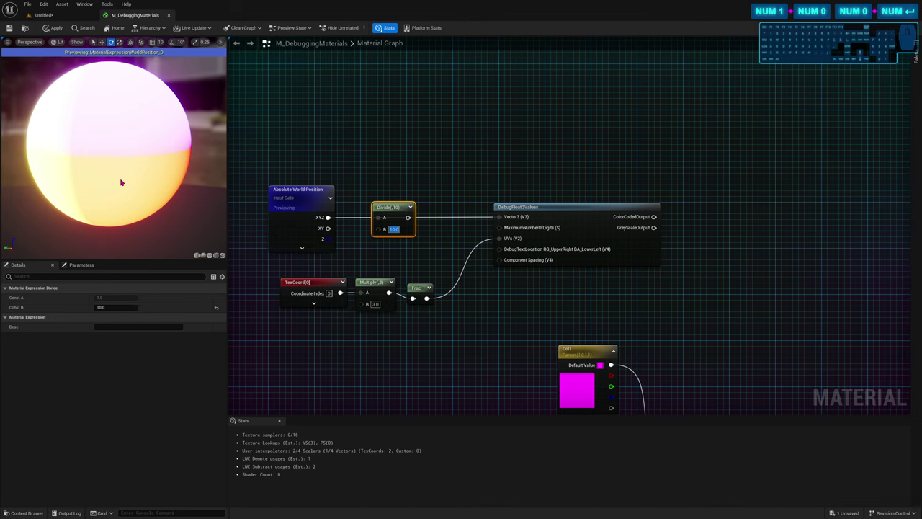
Insert a Floor node between the Divide node and the Vector3 input of DebugFloat3Values
{"action": "left_click_drag", "start_coordinate": [385, 207], "coordinate": [415, 209]}
{"action": "type", "text": "floor"}
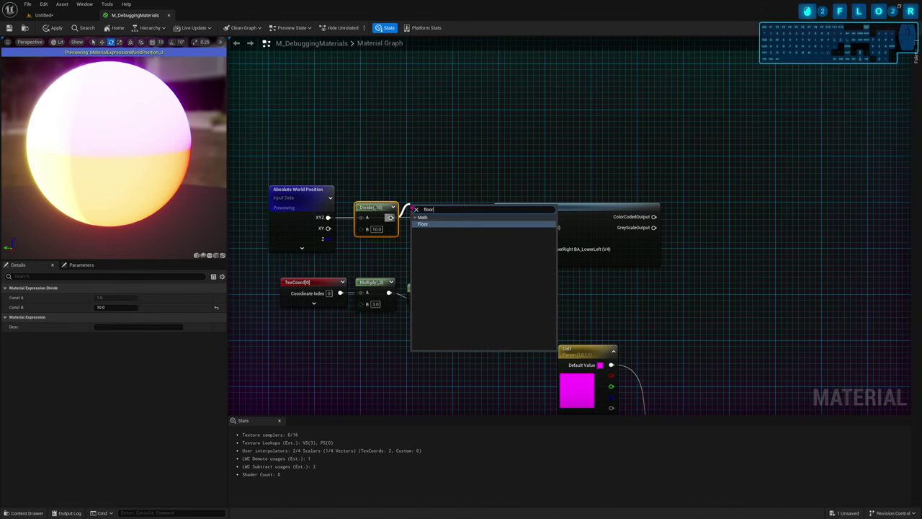
{"action": "key", "text": "Return"}
{"action": "left_click_drag", "start_coordinate": [413, 205], "coordinate": [411, 193]}
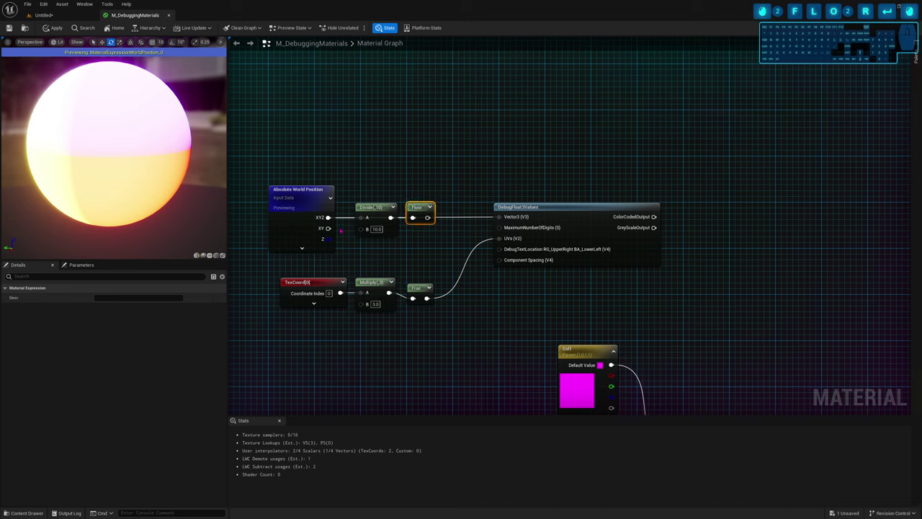
Shift the Divide and Floor nodes closer to Absolute World Position and preview each one's output on the sphere
{"action": "left_click", "coordinate": [304, 229]}
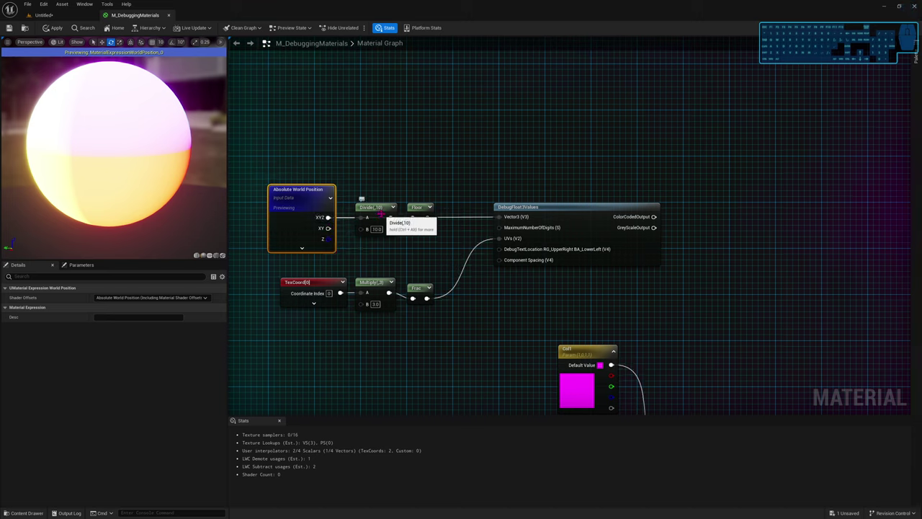
{"action": "left_click", "coordinate": [417, 209]}
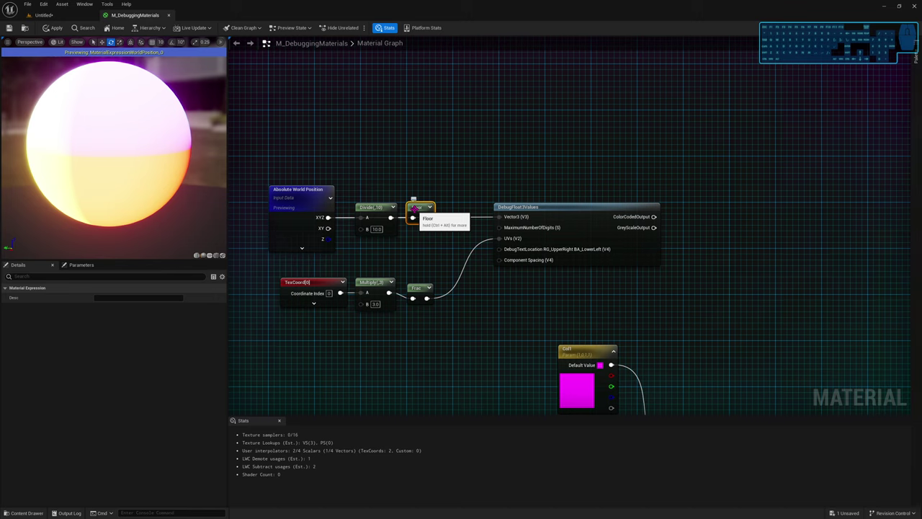
{"action": "left_click", "coordinate": [365, 207]}
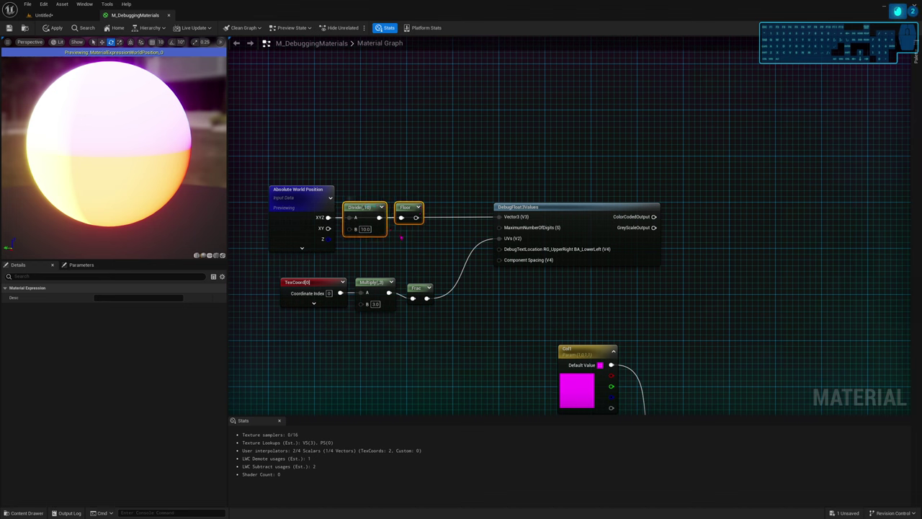
{"action": "key", "text": "space"}
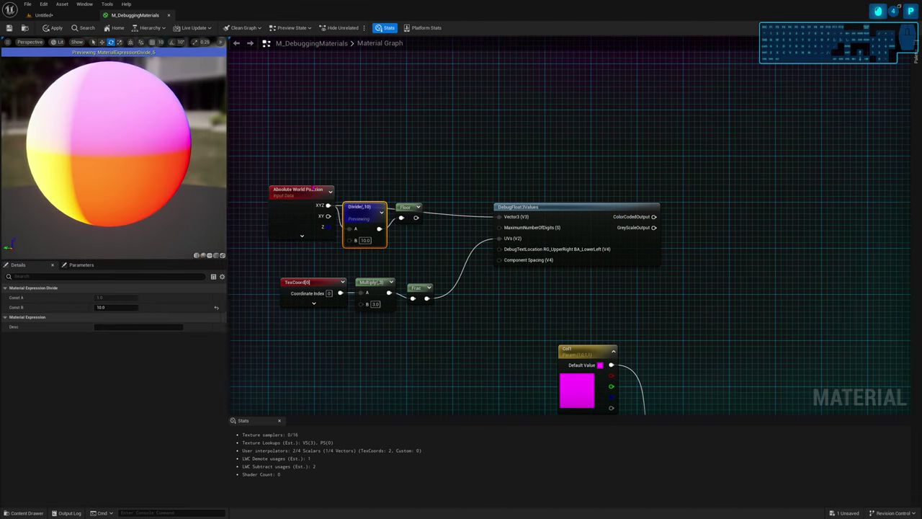
{"action": "left_click", "coordinate": [406, 207]}
{"action": "key", "text": "space"}
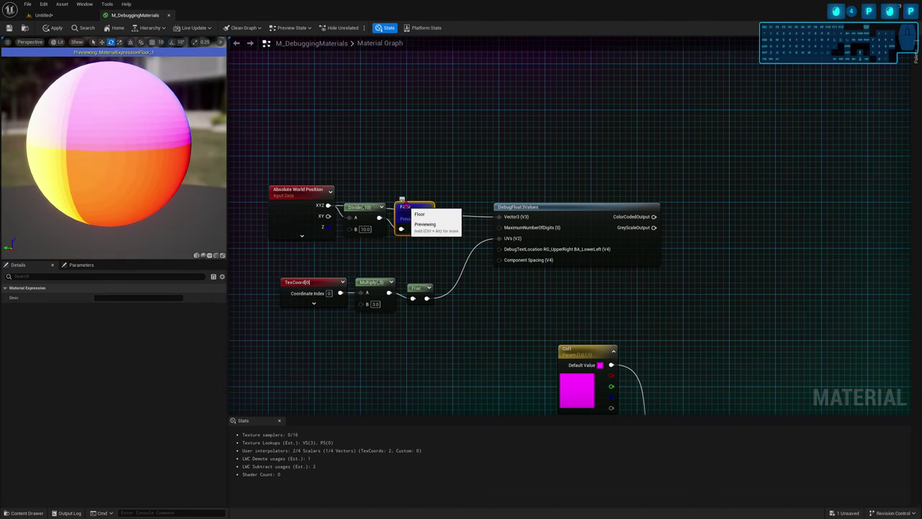
{"action": "scroll", "coordinate": [73, 151], "scroll_direction": "up", "scroll_amount": 1}
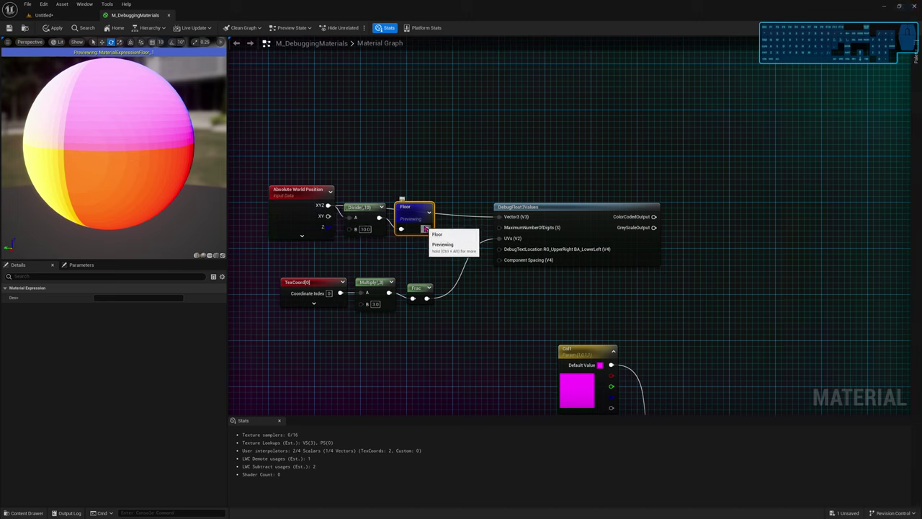
Insert a Multiply node between Floor and the Vector3 input of DebugFloat3Values, aligned with the Floor node
{"action": "left_click_drag", "start_coordinate": [428, 229], "coordinate": [448, 203]}
{"action": "type", "text": "multi"}
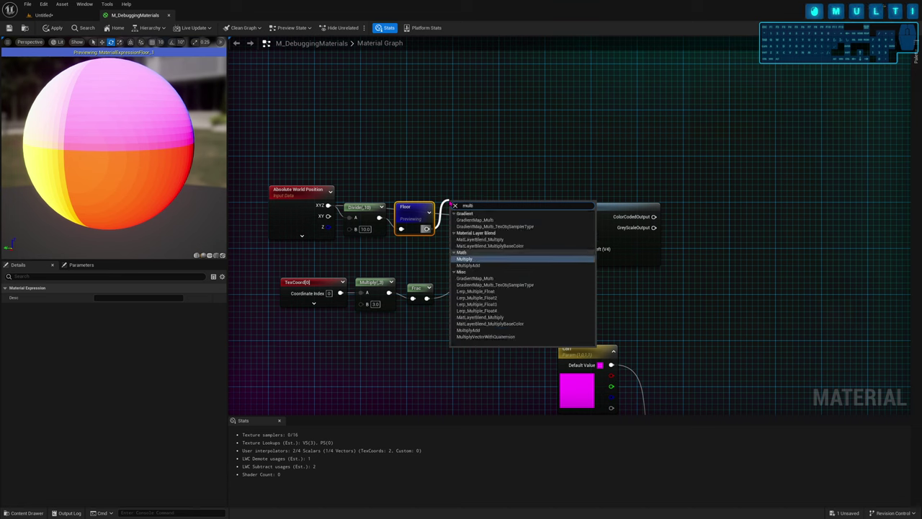
{"action": "key", "text": "Return"}
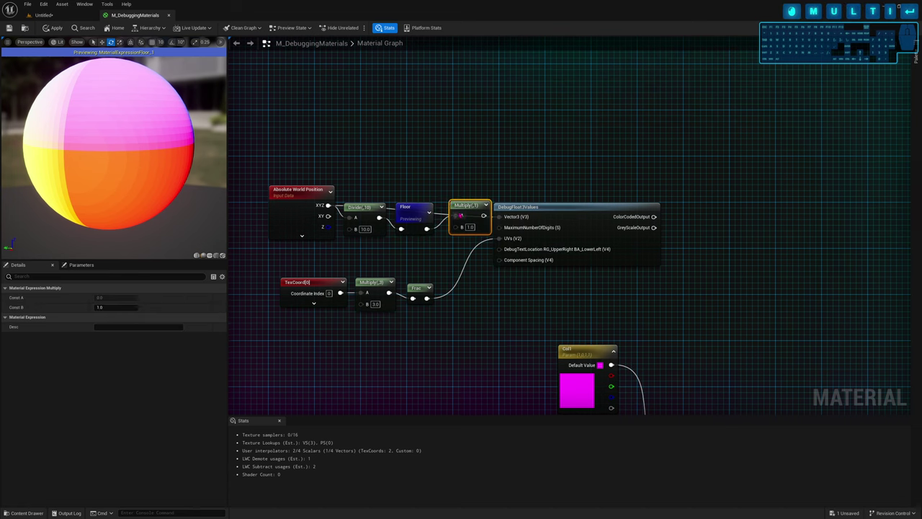
{"action": "mouse_move", "coordinate": [483, 216]}
{"action": "left_mouse_down"}
{"action": "mouse_move", "coordinate": [475, 216]}
{"action": "mouse_move", "coordinate": [500, 216]}
{"action": "left_mouse_up"}
{"action": "left_click_drag", "start_coordinate": [465, 205], "coordinate": [456, 207]}
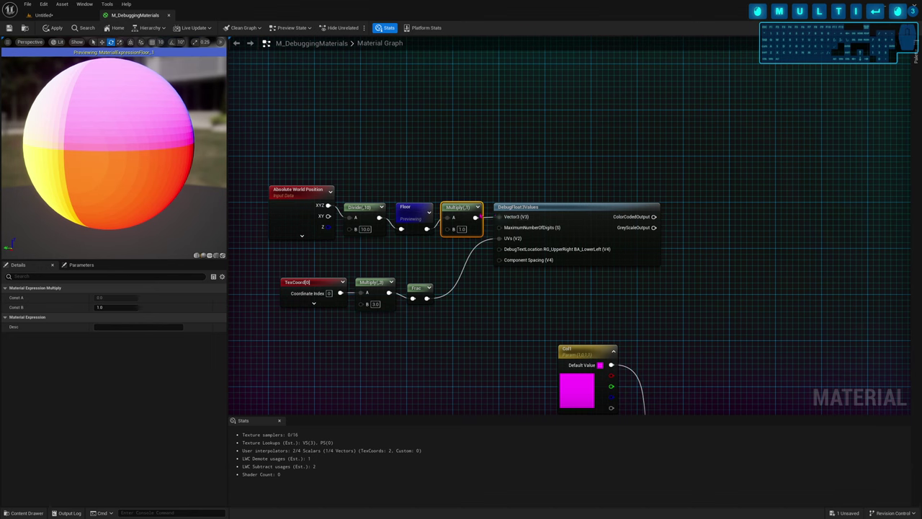
Preview the new Multiply node on the sphere, align it with the chain, and set its B value to 10
{"action": "key", "text": "space"}
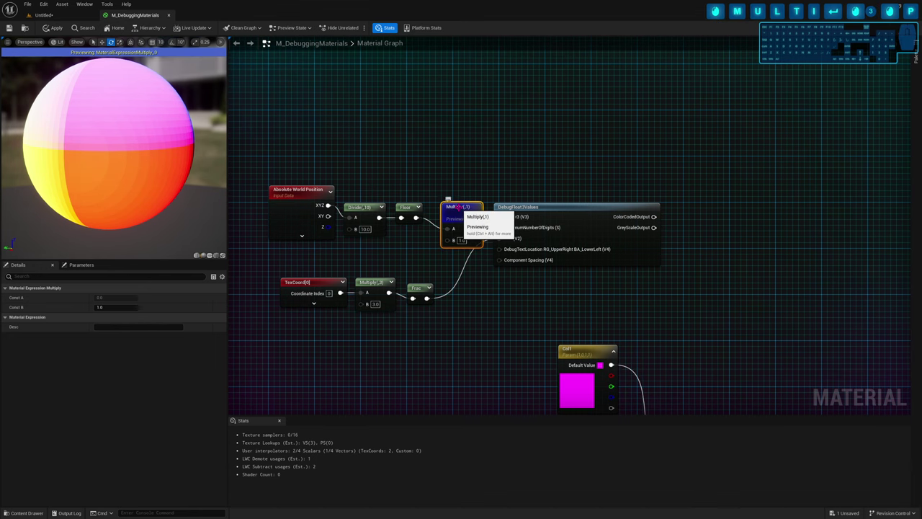
{"action": "left_click_drag", "start_coordinate": [459, 215], "coordinate": [454, 203]}
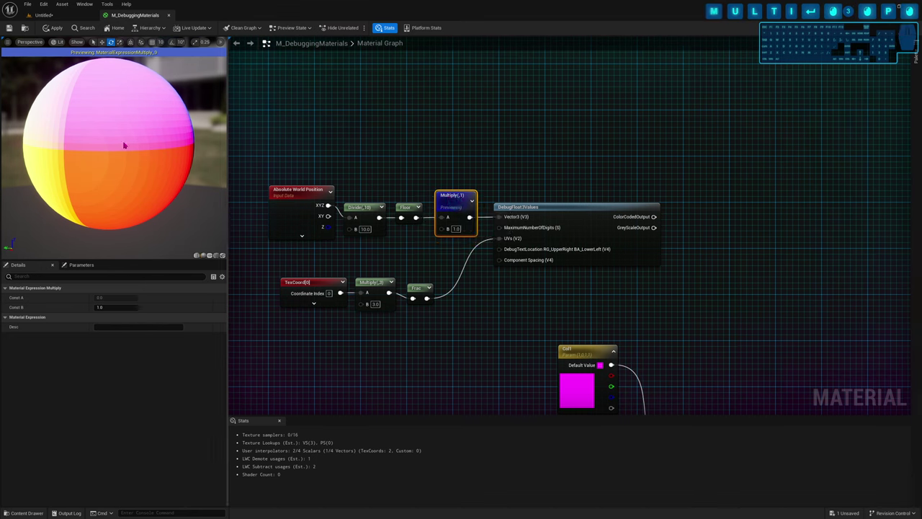
{"action": "scroll", "coordinate": [98, 148], "scroll_direction": "up", "scroll_amount": 2}
{"action": "left_click_drag", "start_coordinate": [98, 147], "coordinate": [72, 128]}
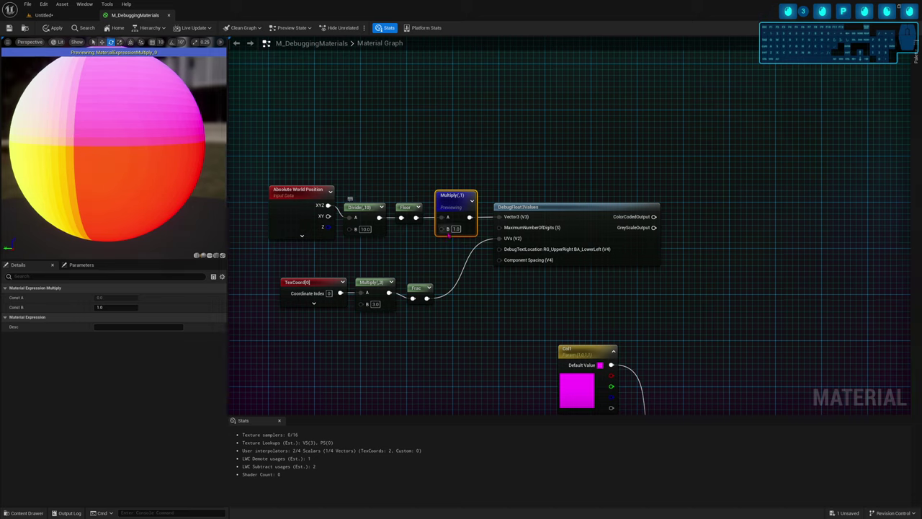
{"action": "left_click", "coordinate": [456, 228]}
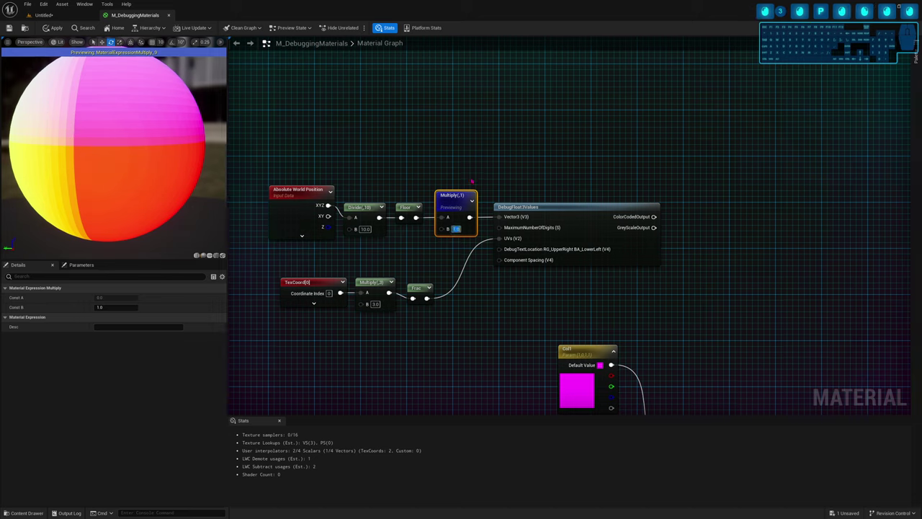
{"action": "type", "text": "10"}
{"action": "key", "text": "Return"}
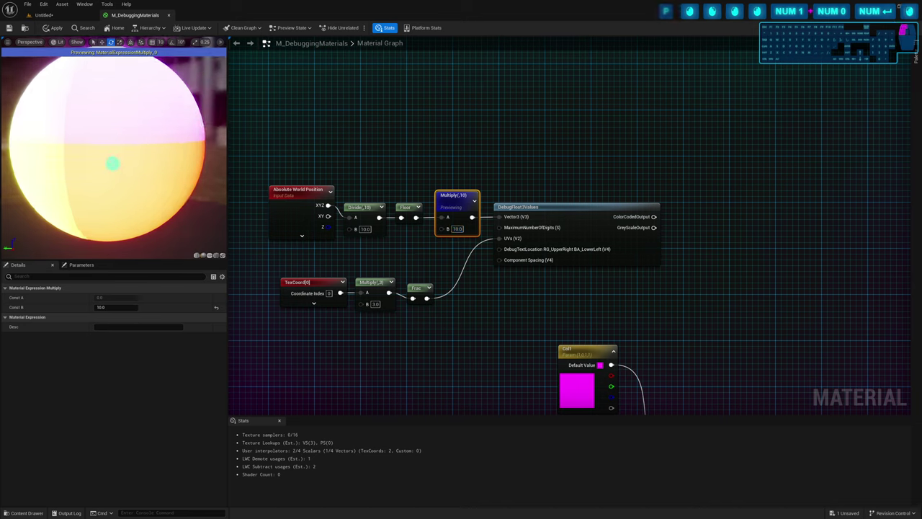
{"action": "left_click_drag", "start_coordinate": [113, 163], "coordinate": [156, 163]}
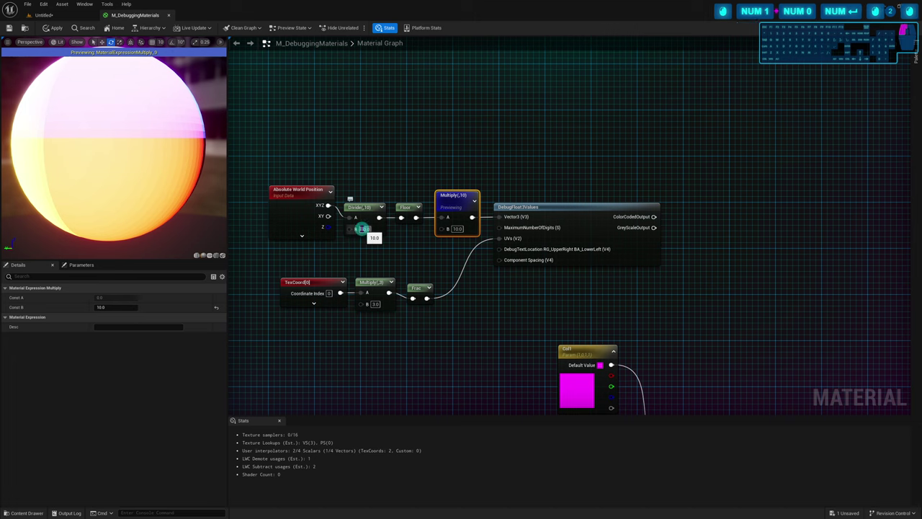
Move DebugFloat3Values farther from the Multiply node and preview its output on the sphere
{"action": "left_click", "coordinate": [404, 242]}
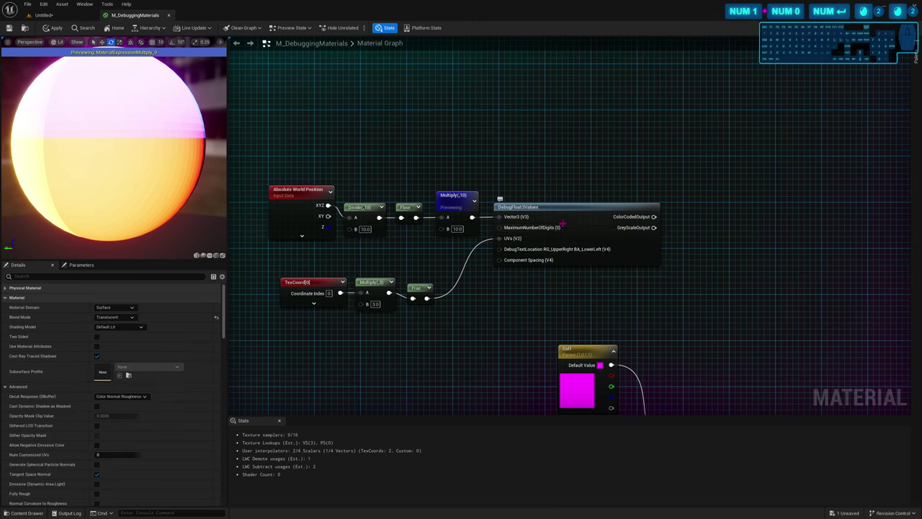
{"action": "left_click_drag", "start_coordinate": [568, 228], "coordinate": [601, 222]}
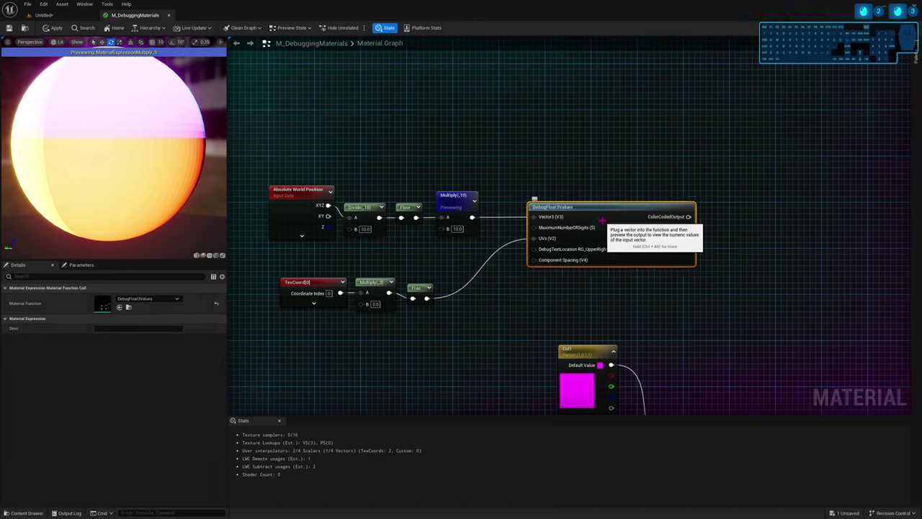
{"action": "key", "text": "space"}
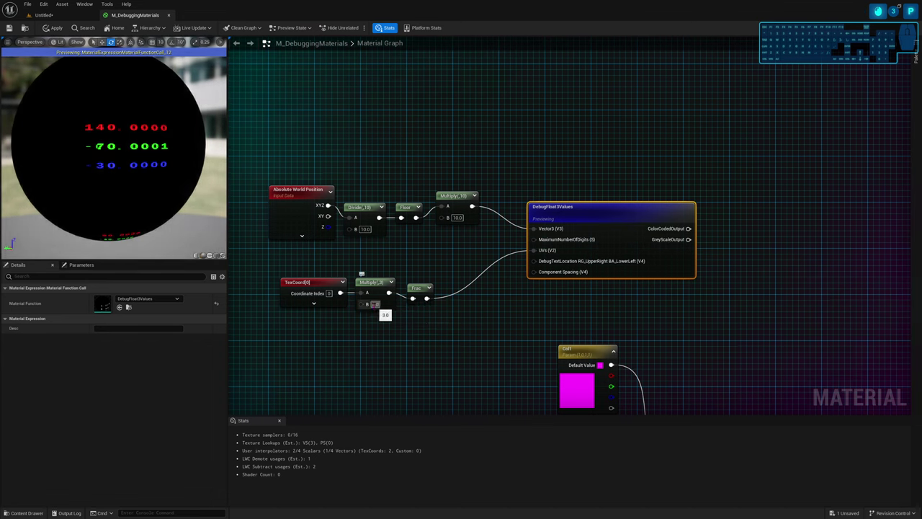
Set the B value of the TexCoord Multiply node to 10 and examine the tiled numbers on the sphere up close
{"action": "left_click", "coordinate": [374, 304]}
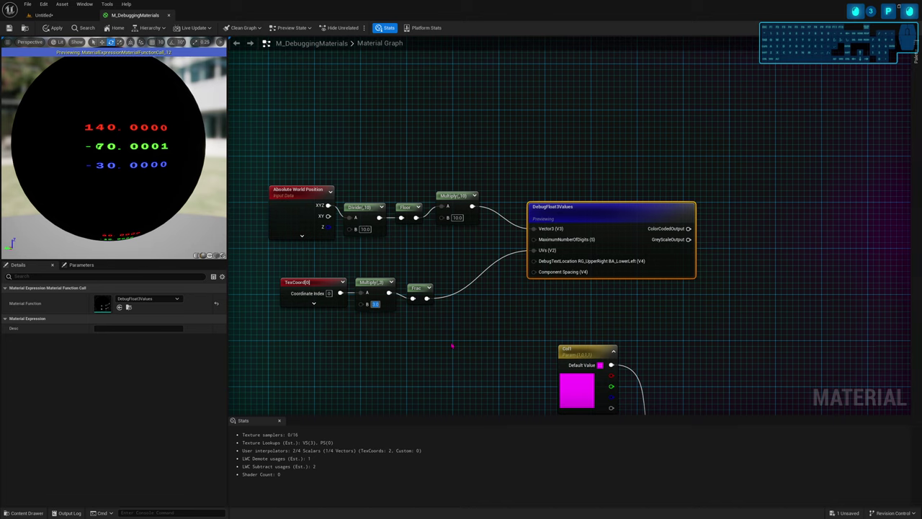
{"action": "type", "text": "10"}
{"action": "key", "text": "Return"}
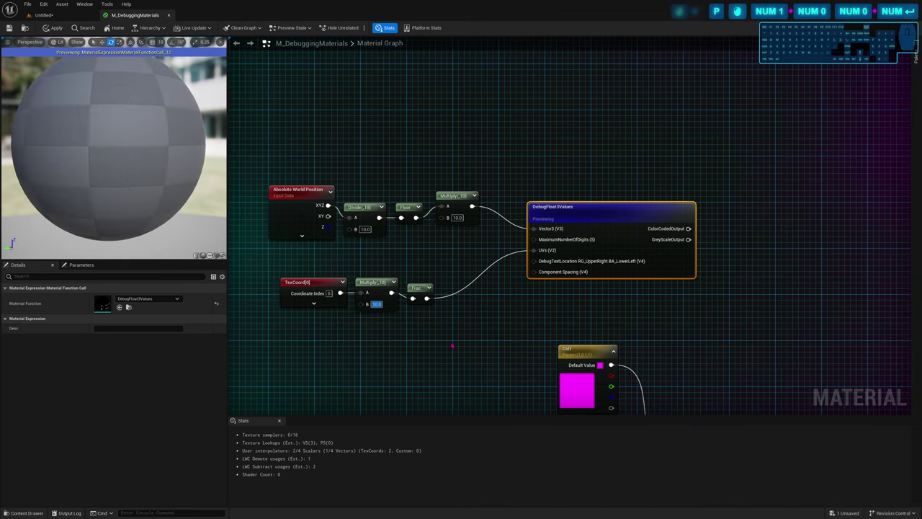
{"action": "scroll", "coordinate": [137, 127], "scroll_direction": "up", "scroll_amount": 6}
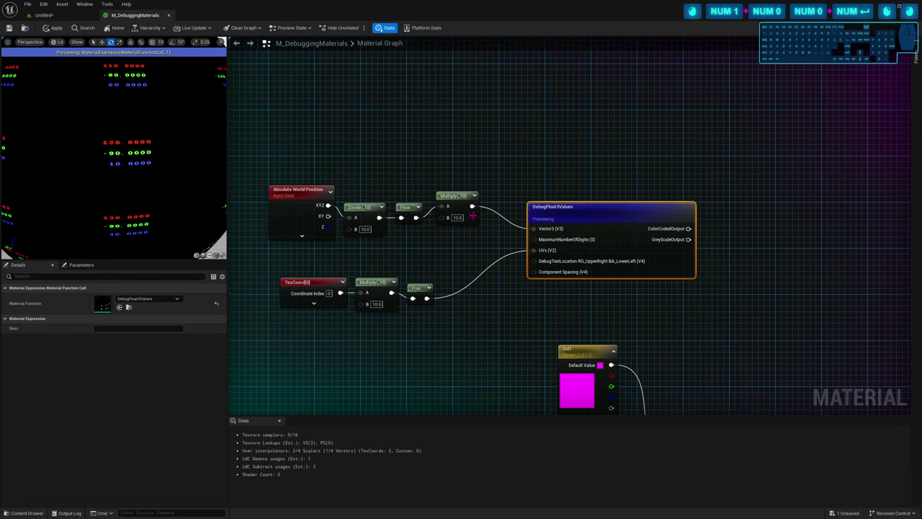
Preview the Multiply node that follows Floor and examine the stepped world position colors on the whole sphere
{"action": "left_click", "coordinate": [461, 201]}
{"action": "key", "text": "space"}
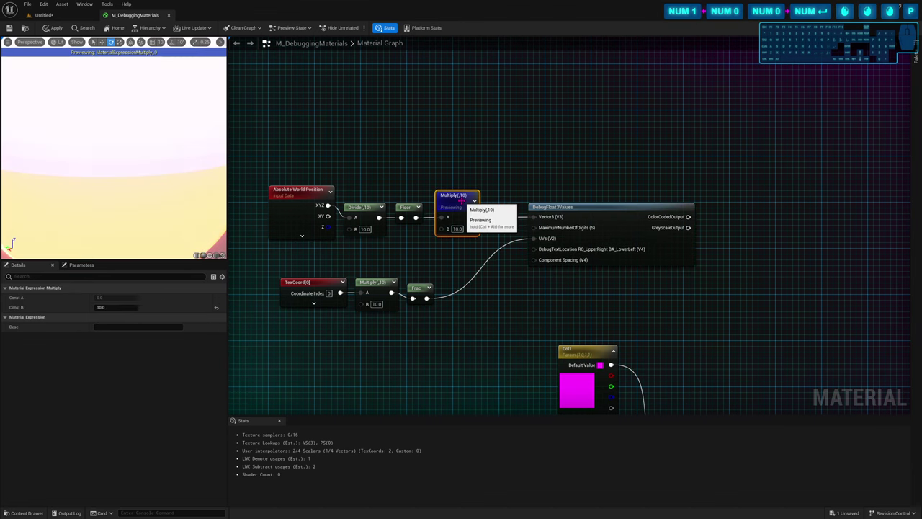
{"action": "scroll", "coordinate": [180, 160], "scroll_direction": "down", "scroll_amount": 5}
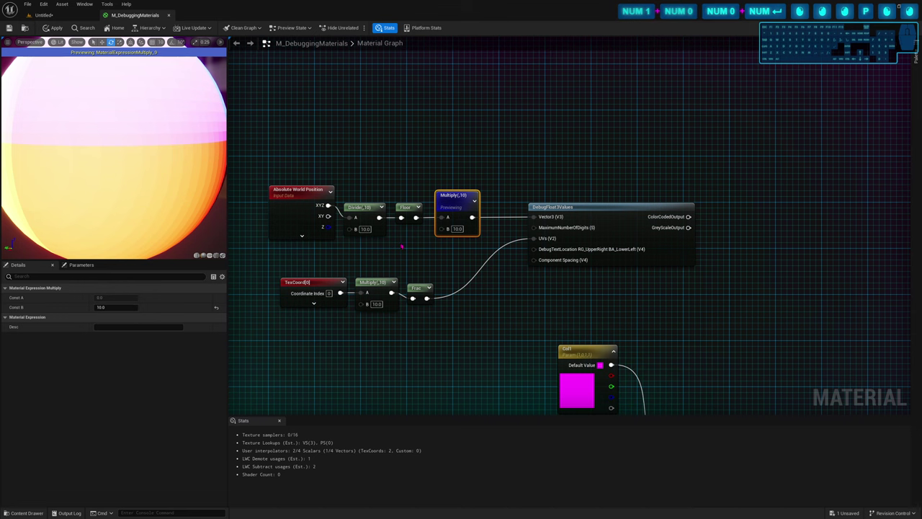
Add a Constant node below Absolute World Position and connect it to the B inputs of Divide and the world position Multiply
{"action": "right_click_drag", "start_coordinate": [389, 248], "coordinate": [420, 242]}
{"action": "left_click_drag", "start_coordinate": [378, 223], "coordinate": [336, 249]}
{"action": "key", "text": "Escape"}
{"action": "left_click", "coordinate": [348, 245]}
{"action": "left_click_drag", "start_coordinate": [367, 258], "coordinate": [476, 222]}
{"action": "left_click_drag", "start_coordinate": [340, 258], "coordinate": [334, 259]}
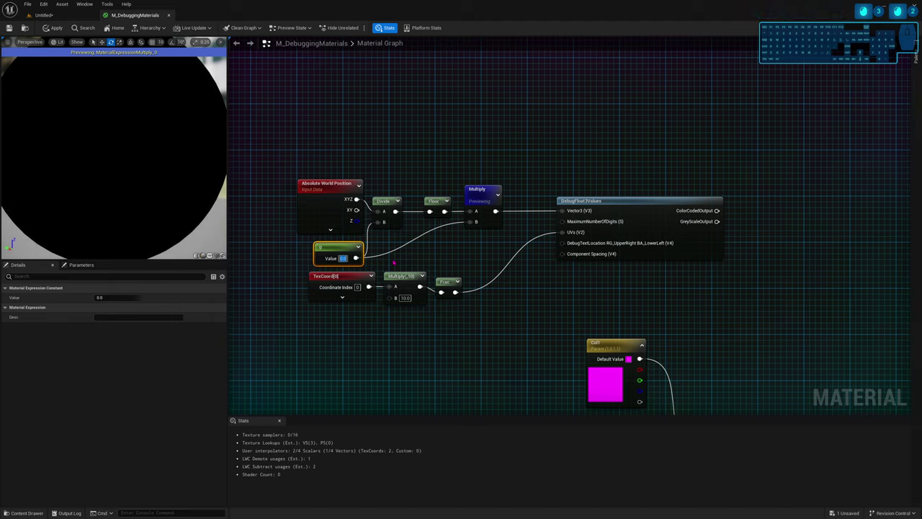
Set the shared constant to 30, examine the stepped sphere, and preview the DebugFloat3Values output
{"action": "type", "text": "30"}
{"action": "key", "text": "Return"}
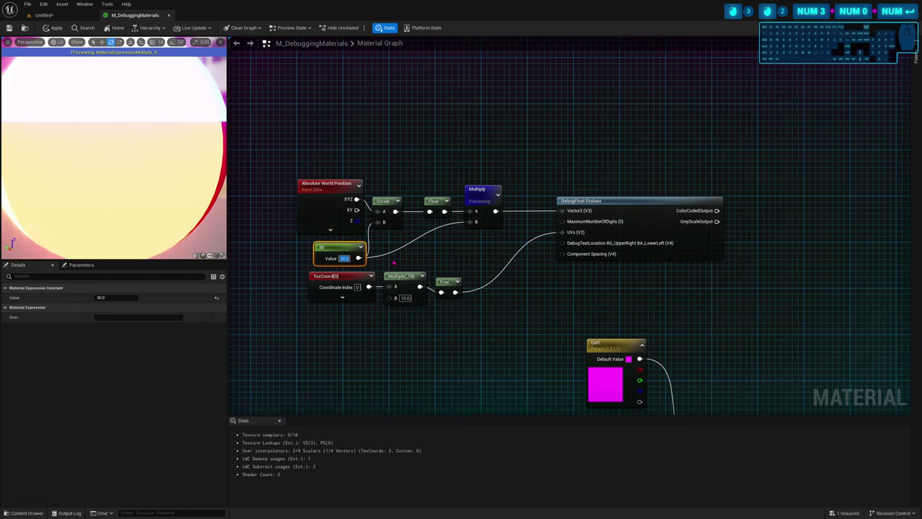
{"action": "left_click", "coordinate": [394, 263]}
{"action": "mouse_move", "coordinate": [169, 155]}
{"action": "left_mouse_down"}
{"action": "mouse_move", "coordinate": [154, 171]}
{"action": "mouse_move", "coordinate": [177, 170]}
{"action": "left_mouse_up"}
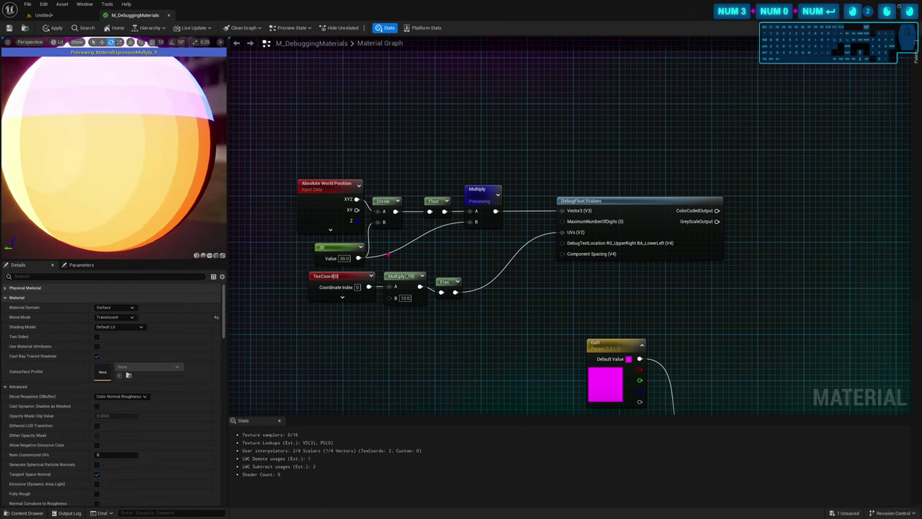
{"action": "left_click", "coordinate": [617, 212]}
{"action": "key", "text": "p"}
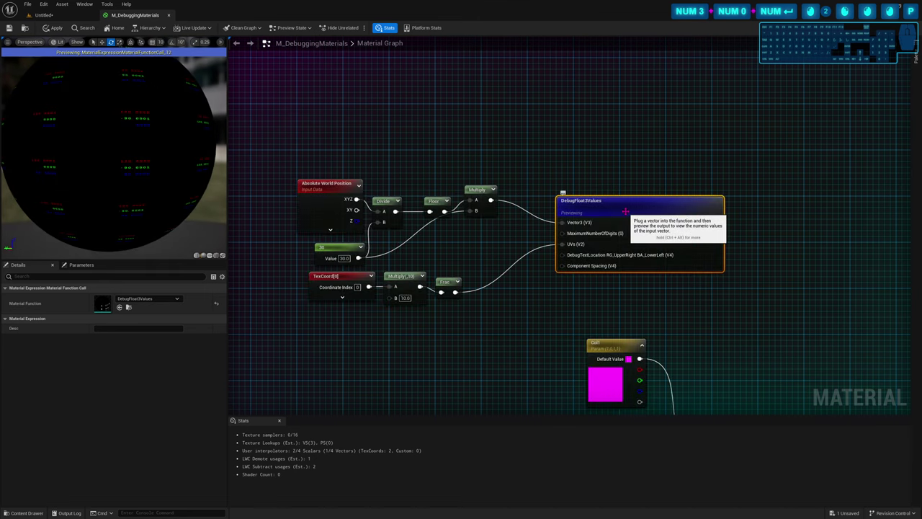
Examine the quantized position numbers on the preview sphere, both up close and from different angles
{"action": "scroll", "coordinate": [162, 149], "scroll_direction": "up", "scroll_amount": 5}
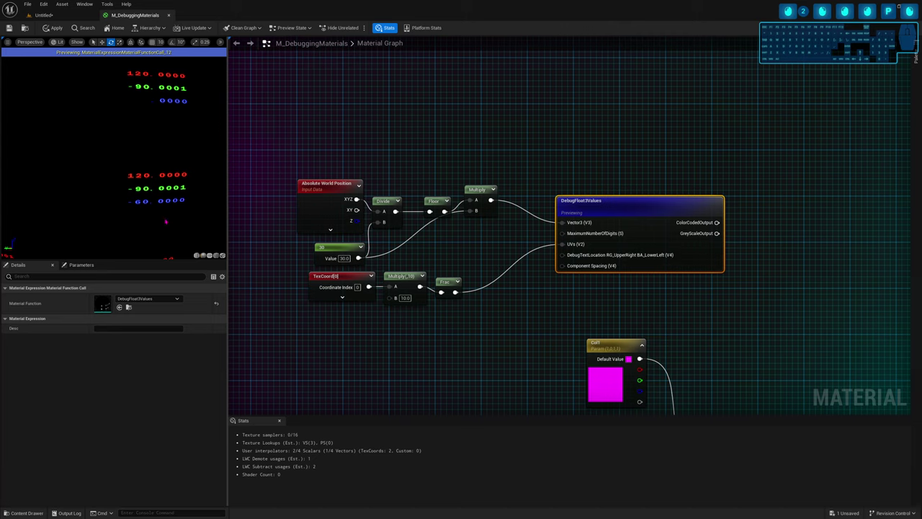
{"action": "scroll", "coordinate": [162, 216], "scroll_direction": "down", "scroll_amount": 5}
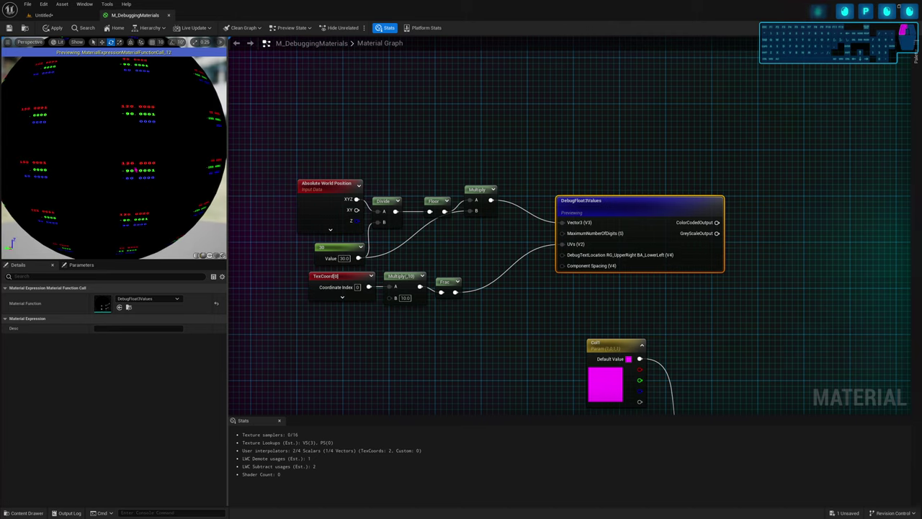
{"action": "left_click_drag", "start_coordinate": [125, 185], "coordinate": [110, 193]}
{"action": "scroll", "coordinate": [114, 173], "scroll_direction": "up", "scroll_amount": 5}
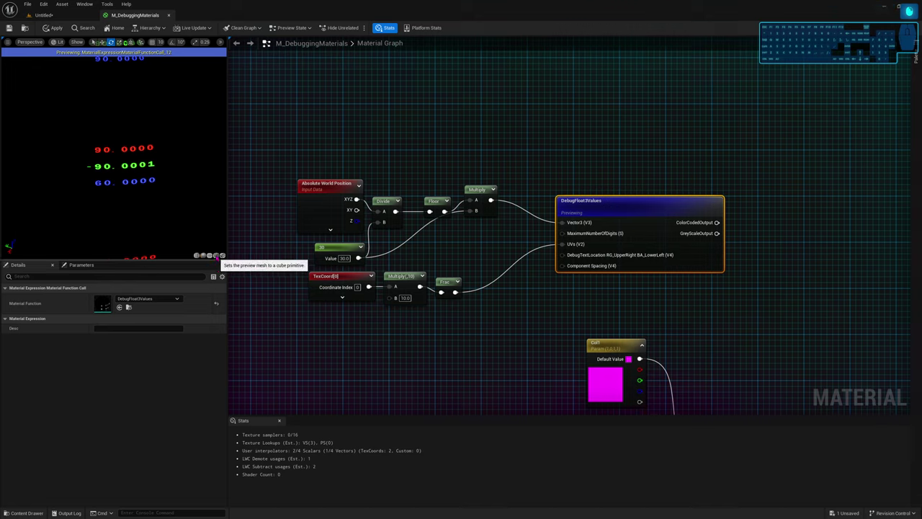
Switch the preview mesh to a cube and examine the tiled numbers across its faces
{"action": "left_click", "coordinate": [219, 255]}
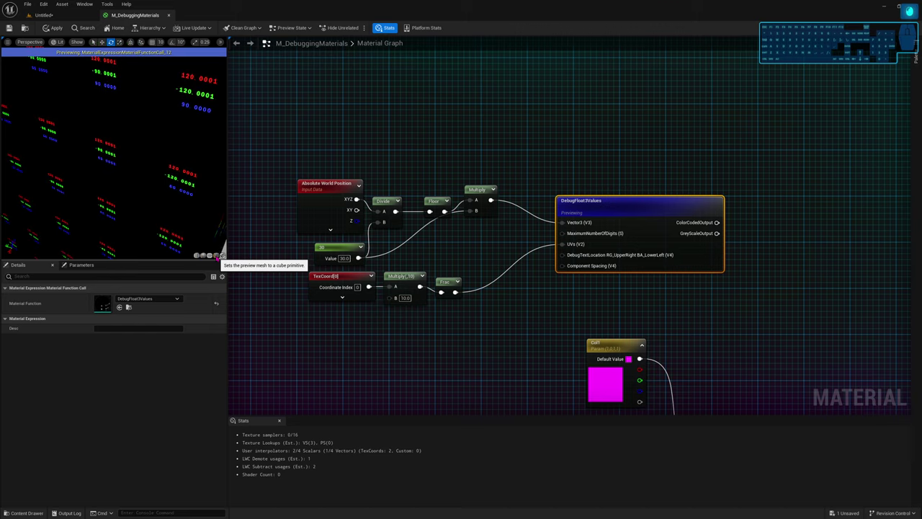
{"action": "left_click_drag", "start_coordinate": [129, 172], "coordinate": [108, 147]}
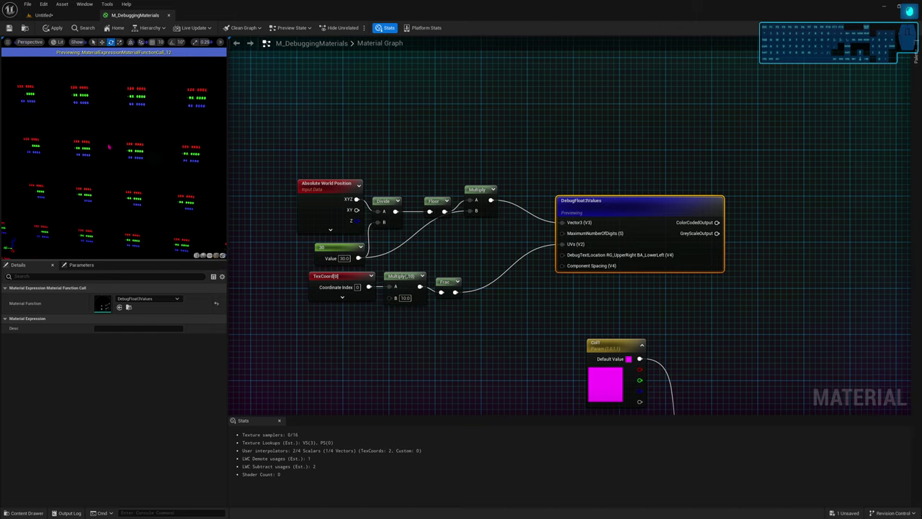
{"action": "right_click_drag", "start_coordinate": [114, 167], "coordinate": [118, 147]}
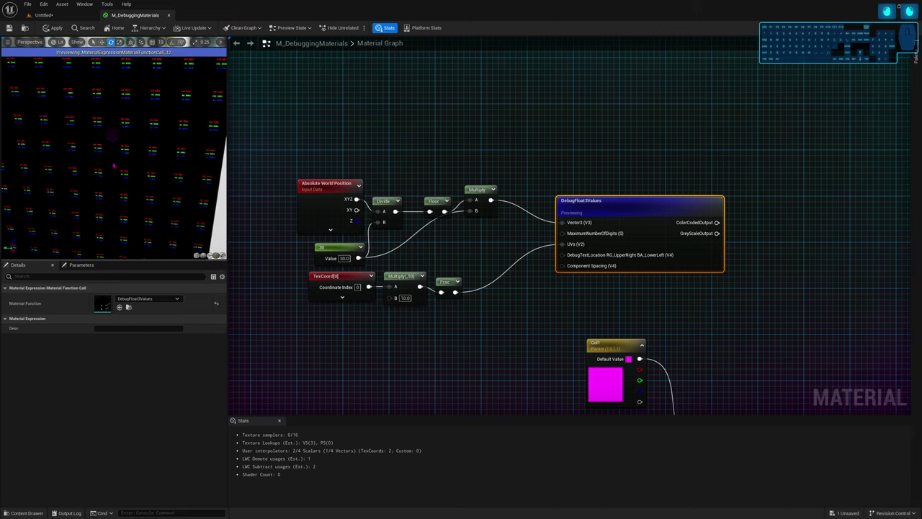
{"action": "left_click_drag", "start_coordinate": [119, 148], "coordinate": [96, 181]}
Compare the world position Multiply preview with the DebugFloat3Values preview on the cube and examine the tiled numbers up close
{"action": "left_click", "coordinate": [484, 205]}
{"action": "key", "text": "space"}
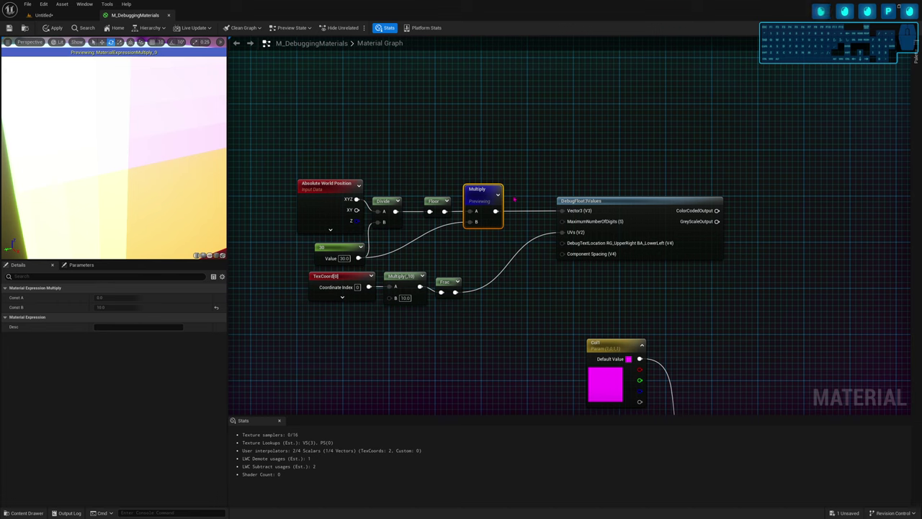
{"action": "left_click", "coordinate": [614, 206]}
{"action": "key", "text": "space"}
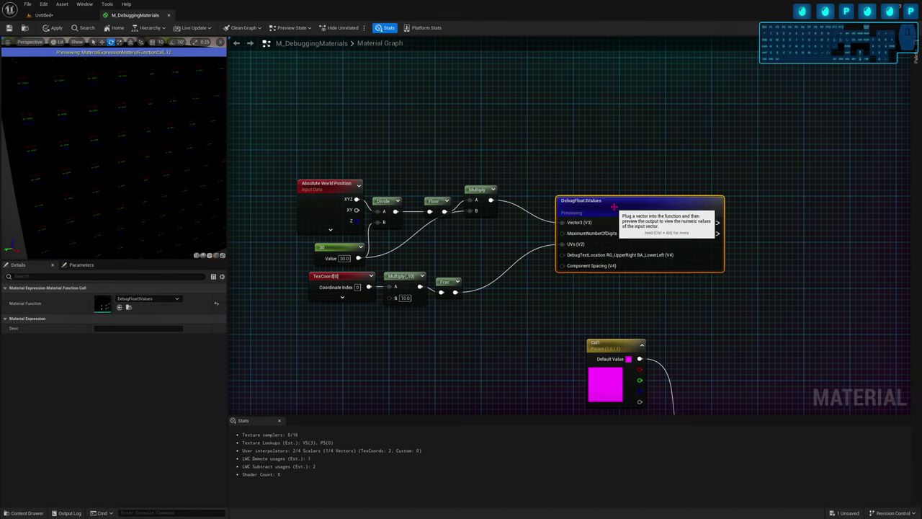
{"action": "scroll", "coordinate": [114, 148], "scroll_direction": "up", "scroll_amount": 5}
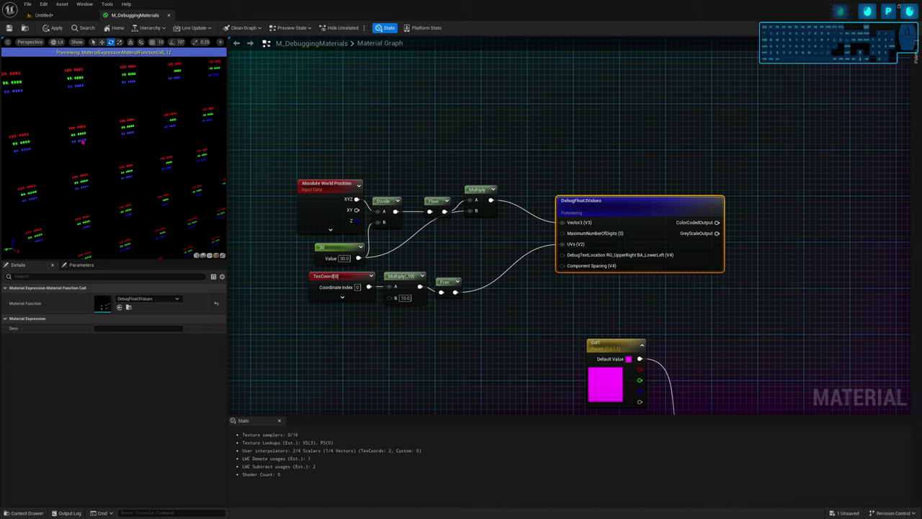
{"action": "left_click_drag", "start_coordinate": [125, 134], "coordinate": [127, 135]}
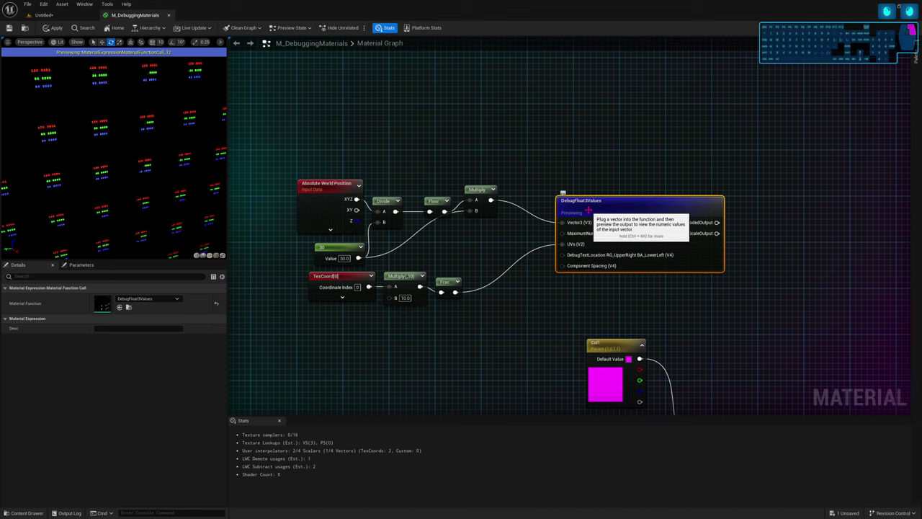
{"action": "right_click_drag", "start_coordinate": [597, 225], "coordinate": [609, 206]}
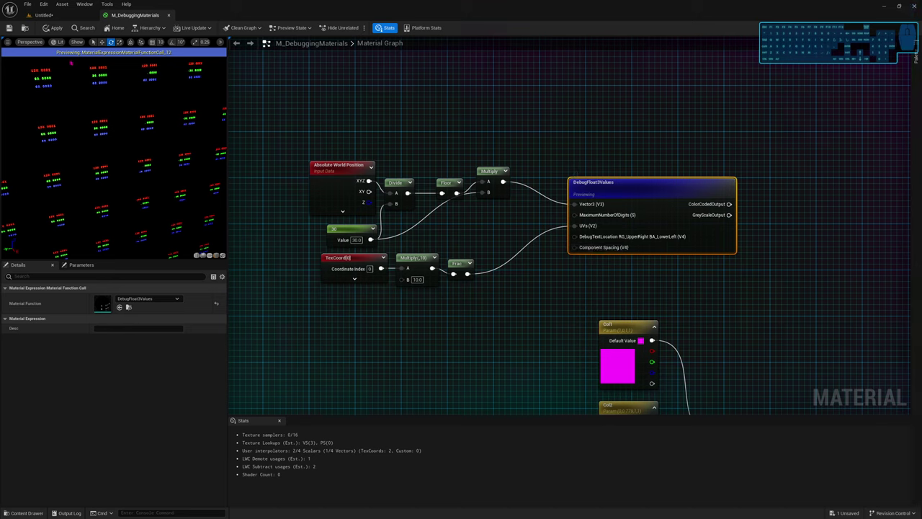
{"action": "left_click_drag", "start_coordinate": [13, 115], "coordinate": [148, 109]}
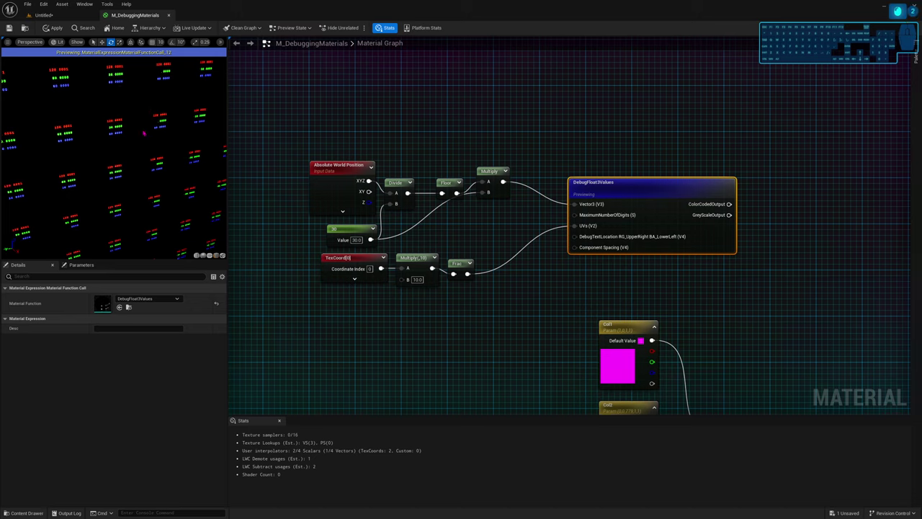
{"action": "key", "text": "Delete"}
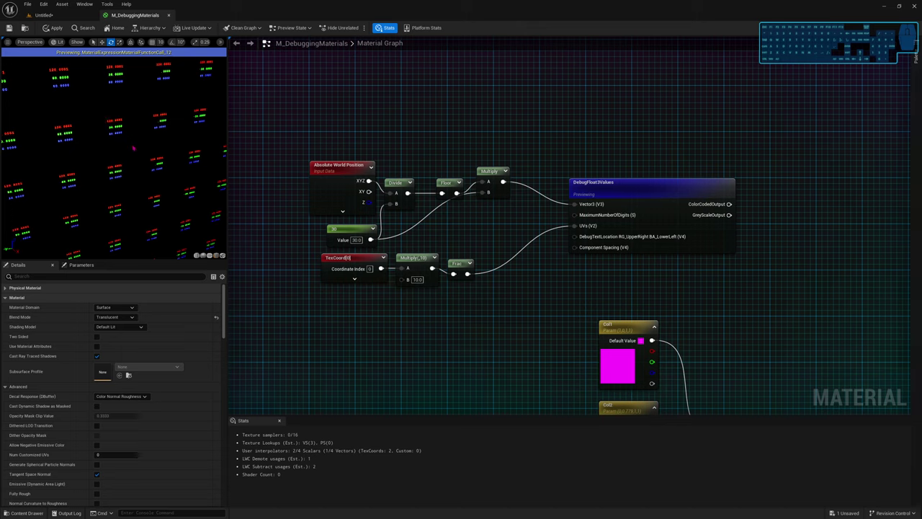
Add a Constant4Vector node below the TexCoord nodes and set its B and A values to 1
{"action": "mouse_move", "coordinate": [575, 238]}
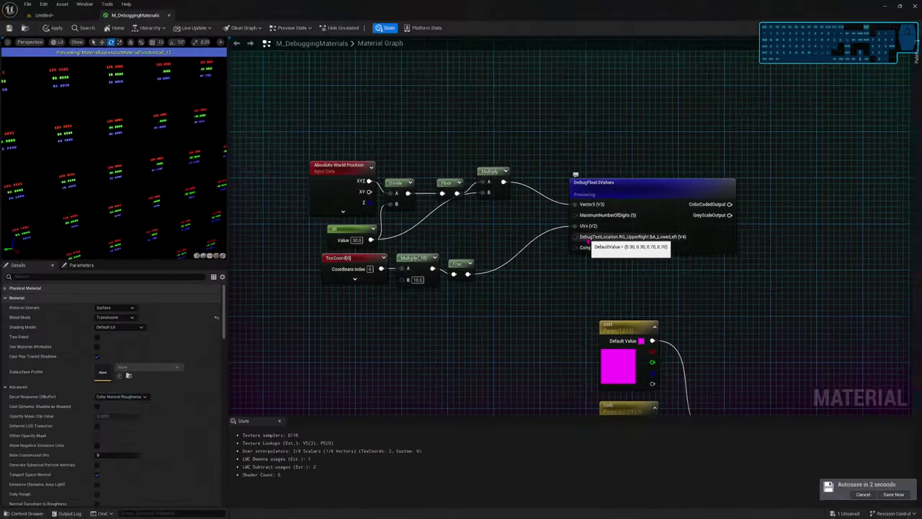
{"action": "left_click", "coordinate": [453, 315]}
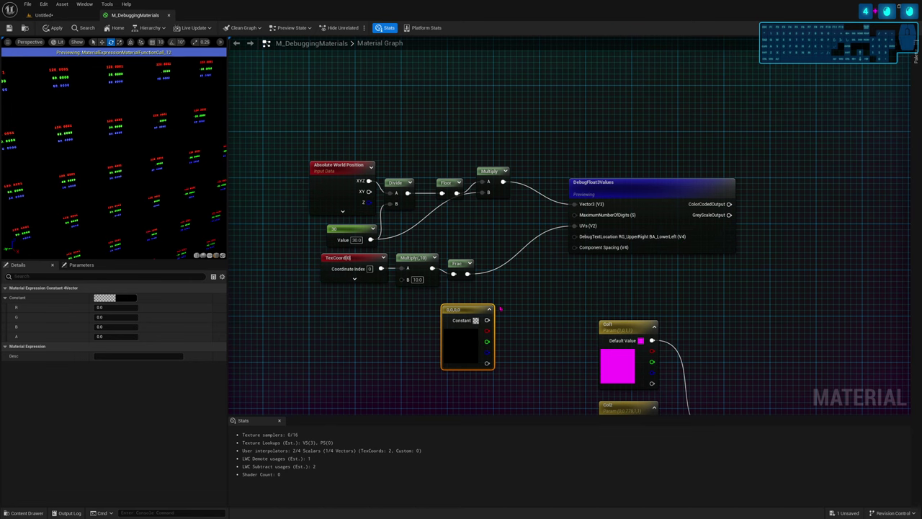
{"action": "scroll", "coordinate": [485, 319], "scroll_direction": "up", "scroll_amount": 2, "text": "ctrl"}
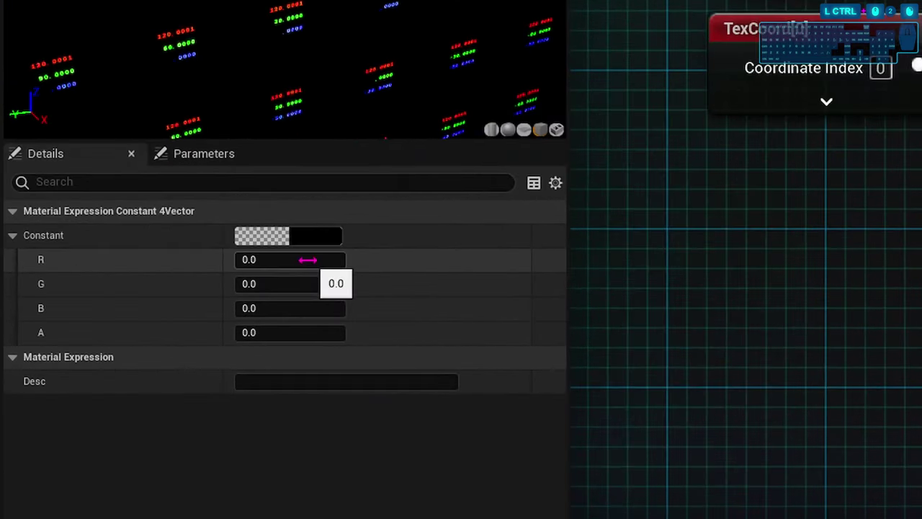
{"action": "left_click", "coordinate": [282, 308]}
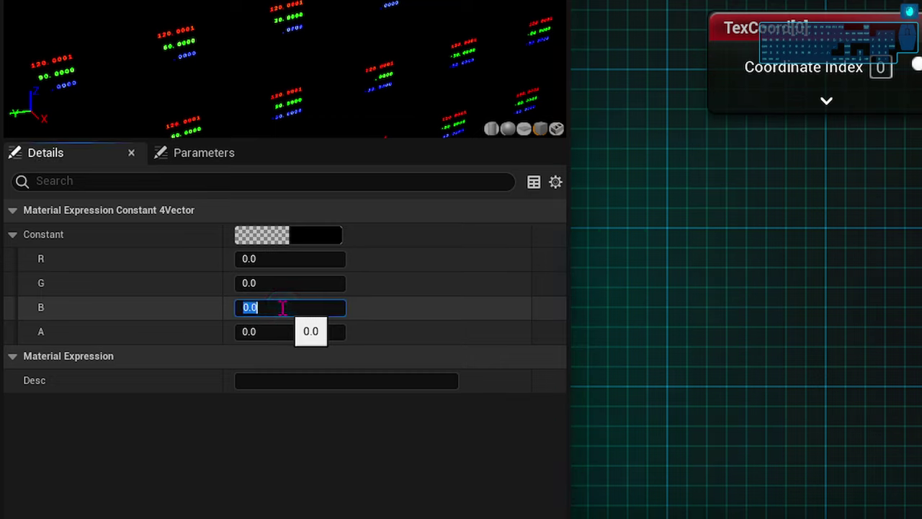
{"action": "type", "text": "1"}
{"action": "key", "text": "KP_Enter"}
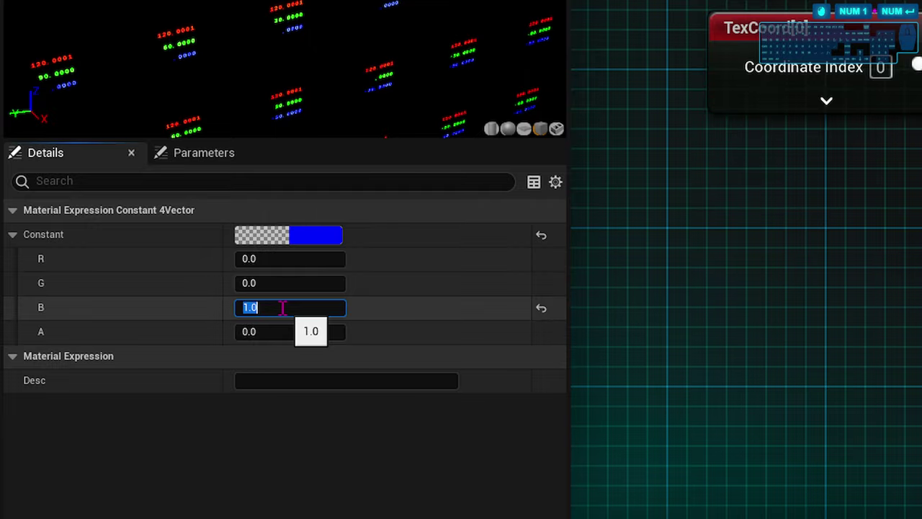
{"action": "left_click", "coordinate": [275, 331]}
{"action": "type", "text": "1"}
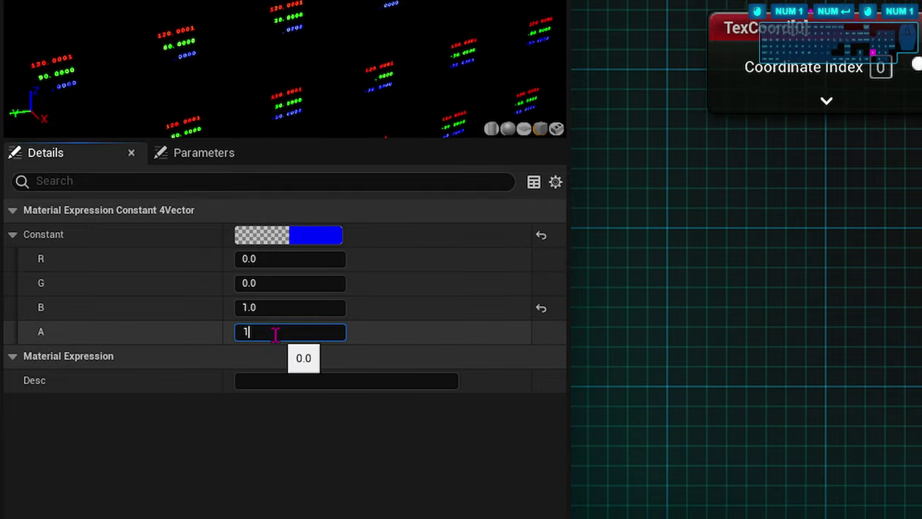
{"action": "key", "text": "KP_Enter"}
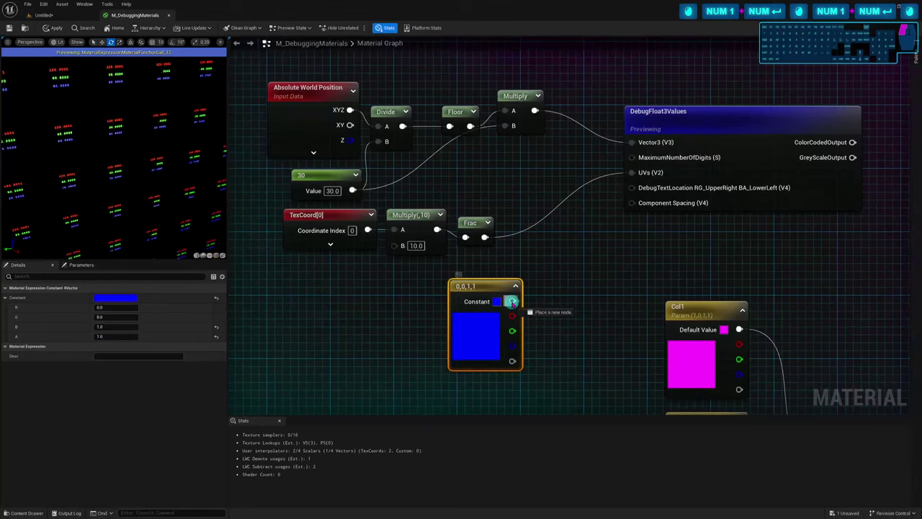
Connect the 0,0,1,1 constant to the DebugTextLocation input of DebugFloat3Values and place it below the TexCoord Multiply node
{"action": "left_click_drag", "start_coordinate": [513, 301], "coordinate": [639, 192]}
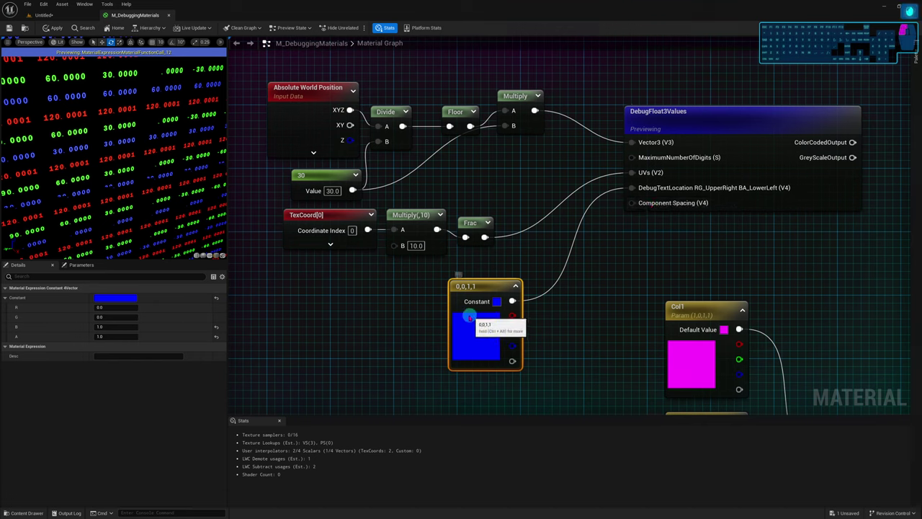
{"action": "left_click_drag", "start_coordinate": [469, 317], "coordinate": [405, 310]}
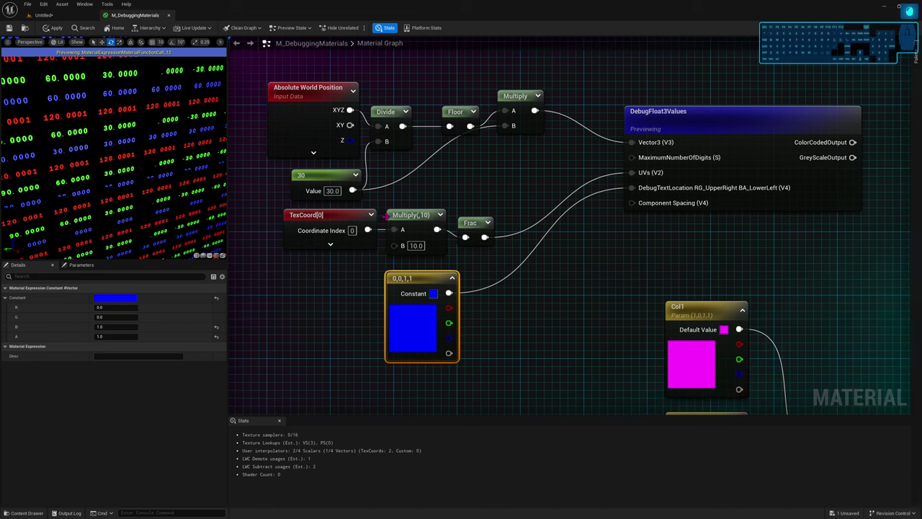
{"action": "left_click", "coordinate": [517, 345]}
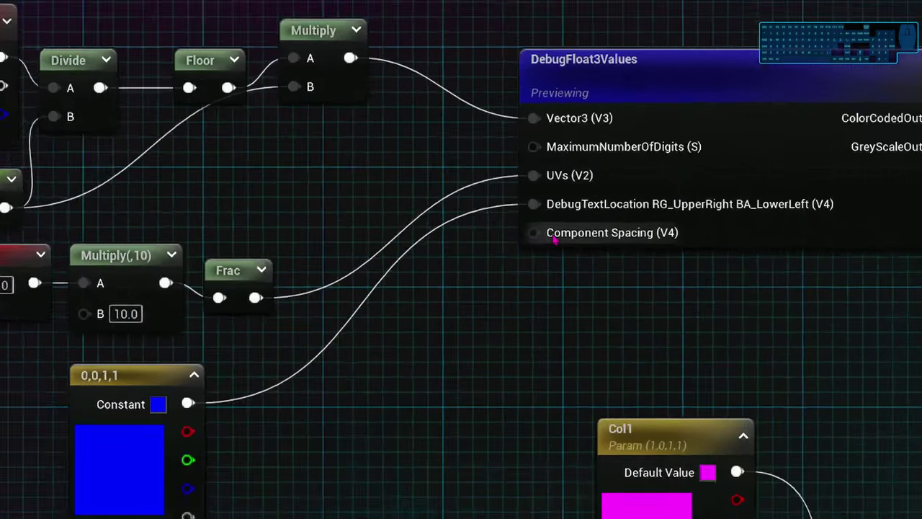
Connect the 0,0,1,1 constant to the Component Spacing input as well and examine the number layout on the cube
{"action": "mouse_move", "coordinate": [647, 207]}
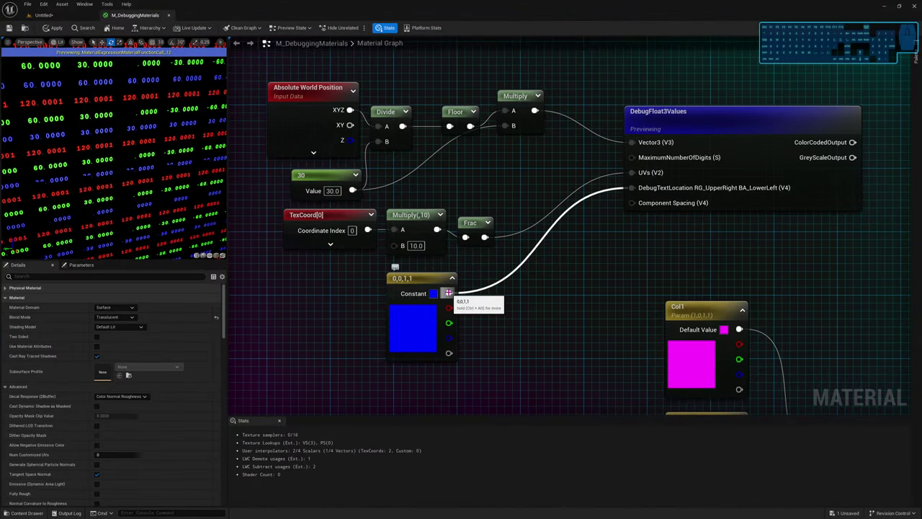
{"action": "left_click_drag", "start_coordinate": [448, 293], "coordinate": [633, 204]}
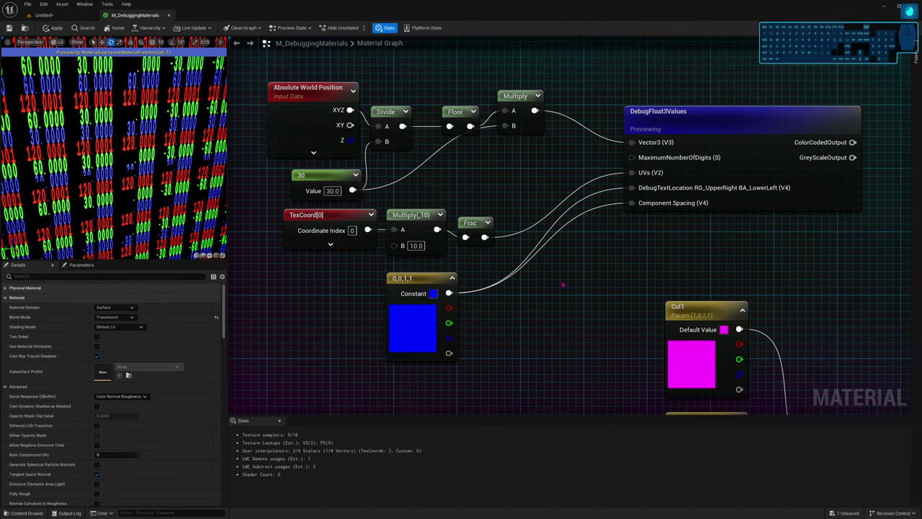
{"action": "left_click_drag", "start_coordinate": [91, 124], "coordinate": [75, 123]}
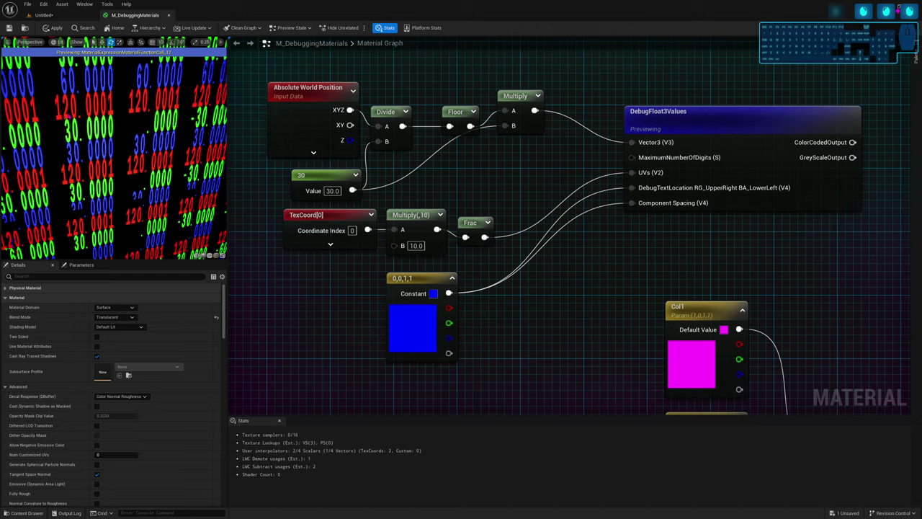
{"action": "left_click_drag", "start_coordinate": [67, 122], "coordinate": [58, 97]}
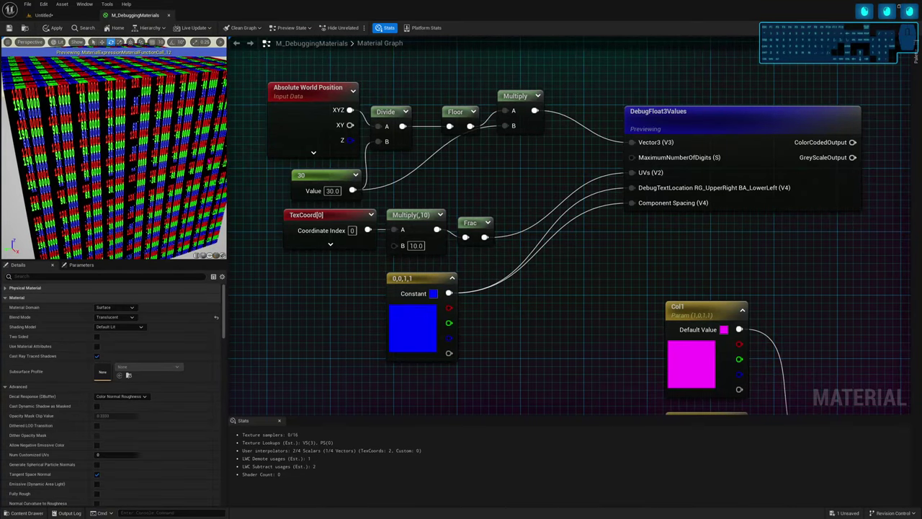
Set the B value of the TexCoord Multiply node to 15 and examine the denser numbers on the cube
{"action": "left_click", "coordinate": [416, 246]}
{"action": "type", "text": "15"}
{"action": "key", "text": "Return"}
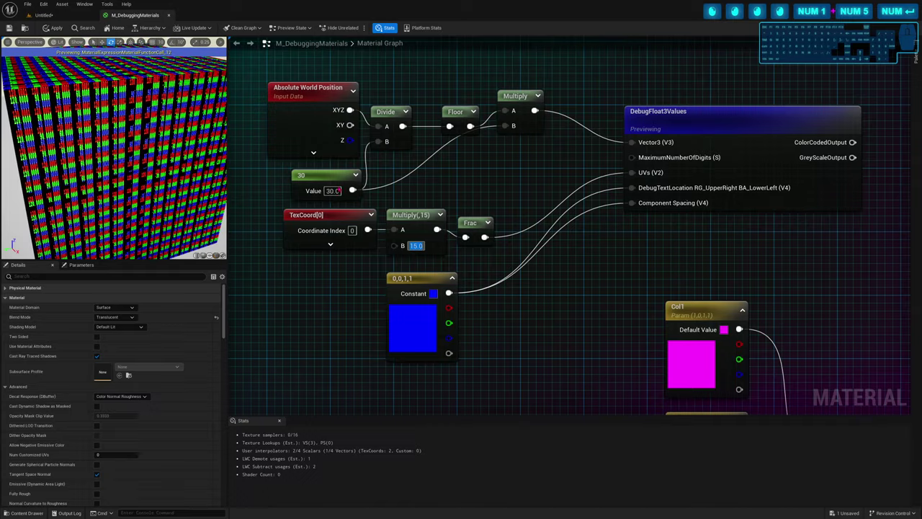
{"action": "scroll", "coordinate": [75, 106], "scroll_direction": "up", "scroll_amount": 5}
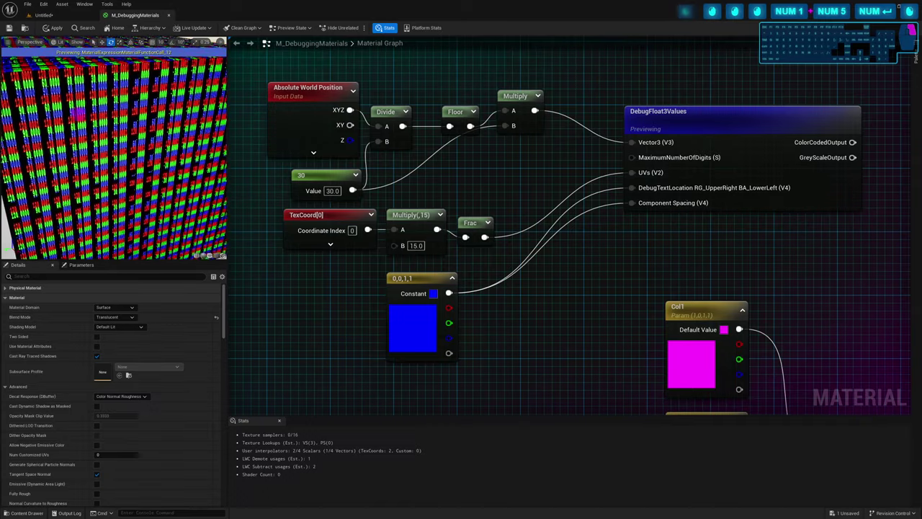
{"action": "left_click_drag", "start_coordinate": [74, 106], "coordinate": [120, 175]}
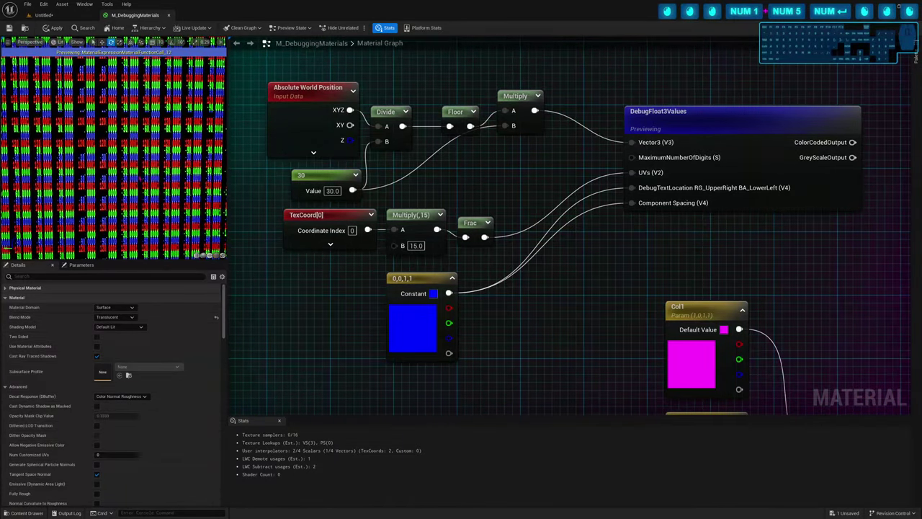
{"action": "scroll", "coordinate": [122, 178], "scroll_direction": "down", "scroll_amount": 5}
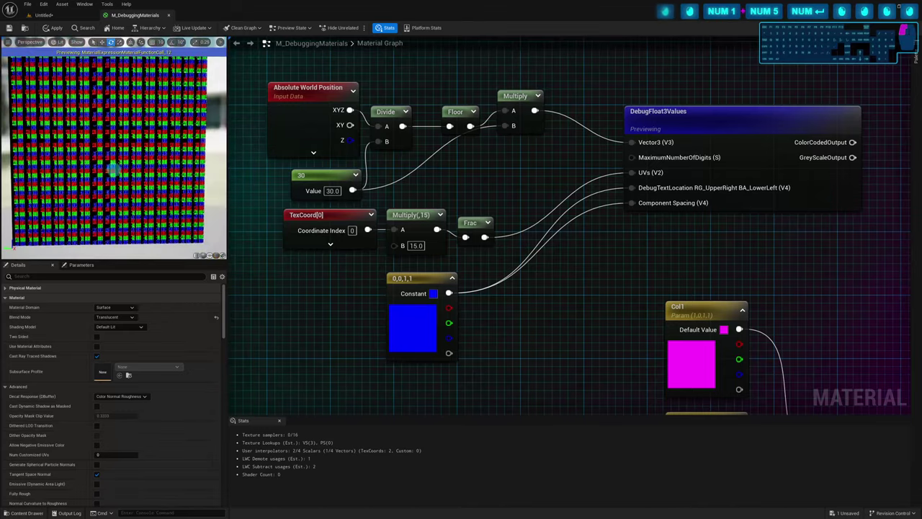
{"action": "left_click_drag", "start_coordinate": [124, 181], "coordinate": [108, 181]}
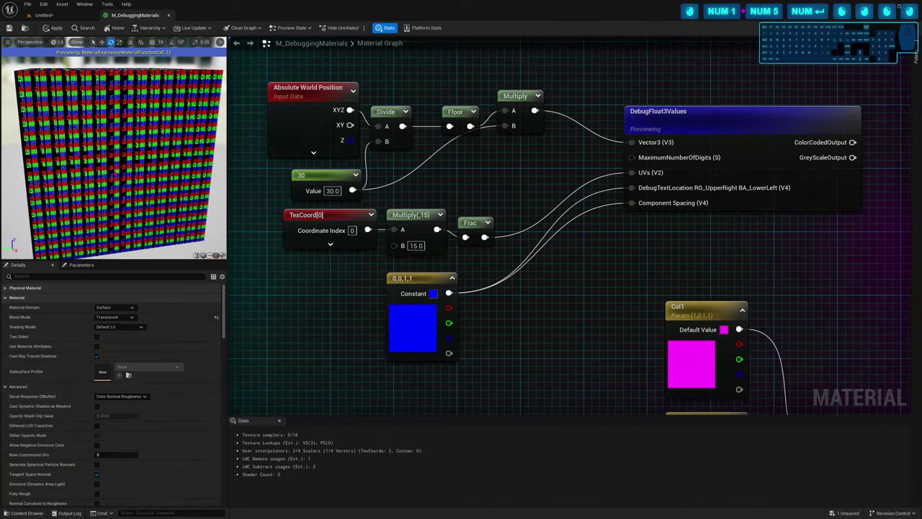
{"action": "scroll", "coordinate": [111, 170], "scroll_direction": "up", "scroll_amount": 5}
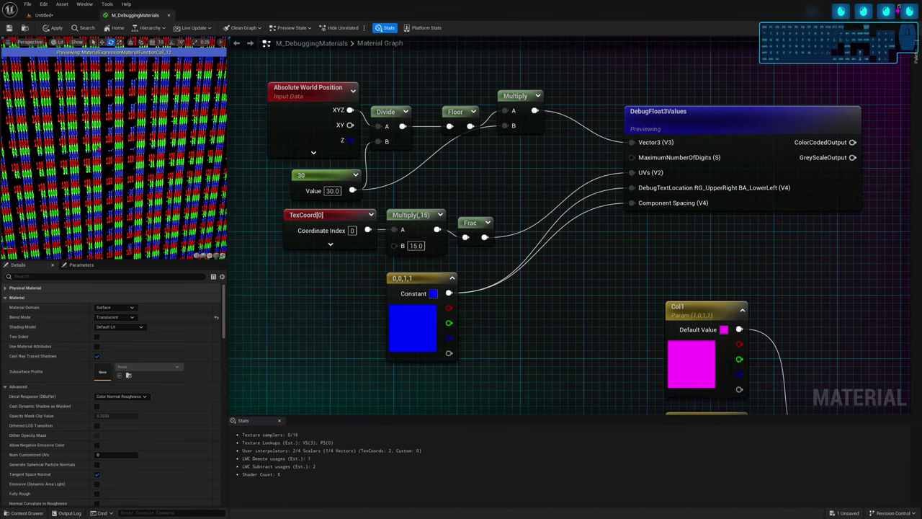
Replace the DebugFloat3Values node with a DebugFloat4Values node
{"action": "right_click_drag", "start_coordinate": [576, 232], "coordinate": [575, 217]}
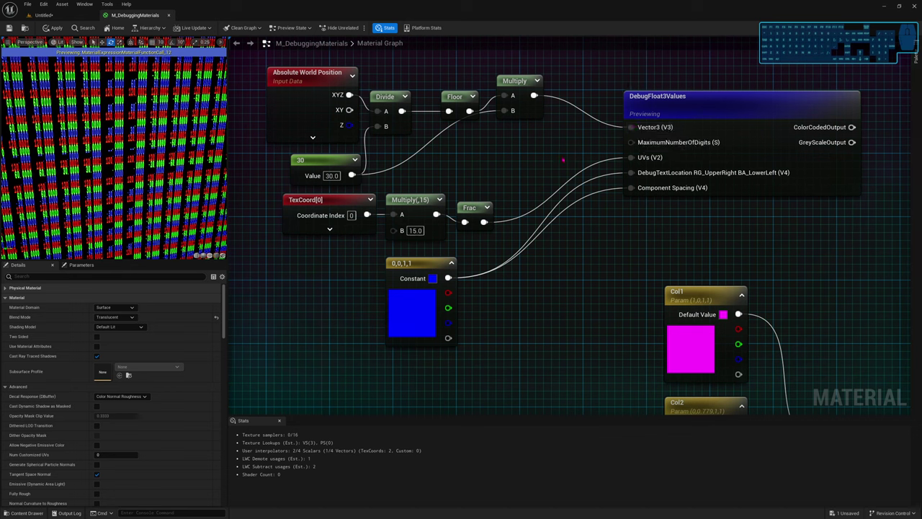
{"action": "right_click", "coordinate": [596, 213]}
{"action": "type", "text": "debugflo"}
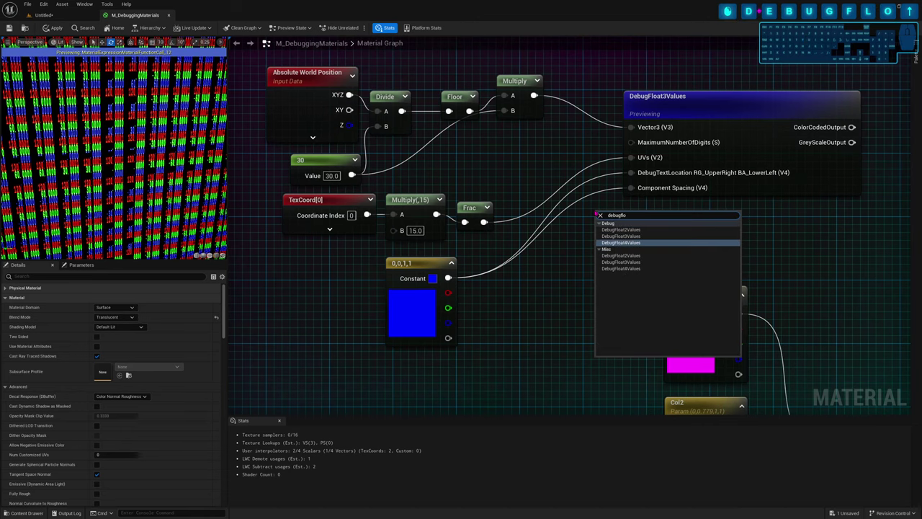
{"action": "key", "text": "Return"}
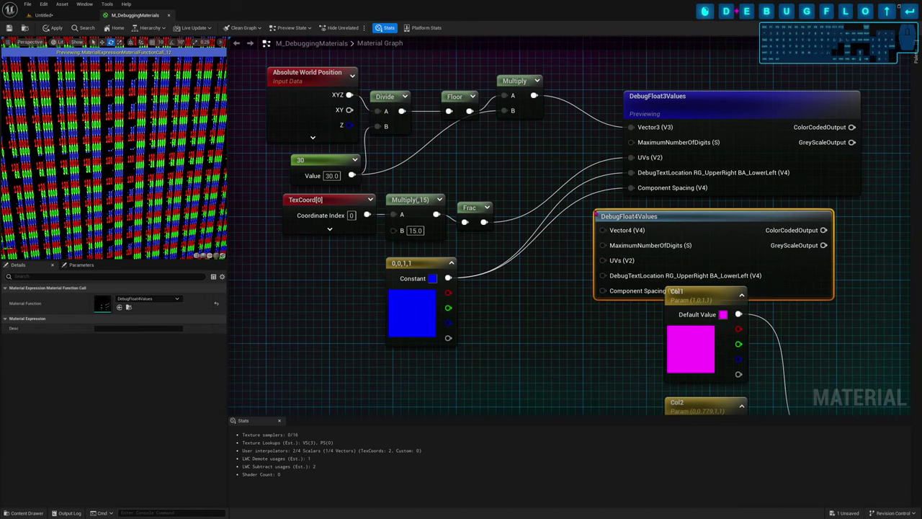
{"action": "left_click_drag", "start_coordinate": [632, 218], "coordinate": [638, 202]}
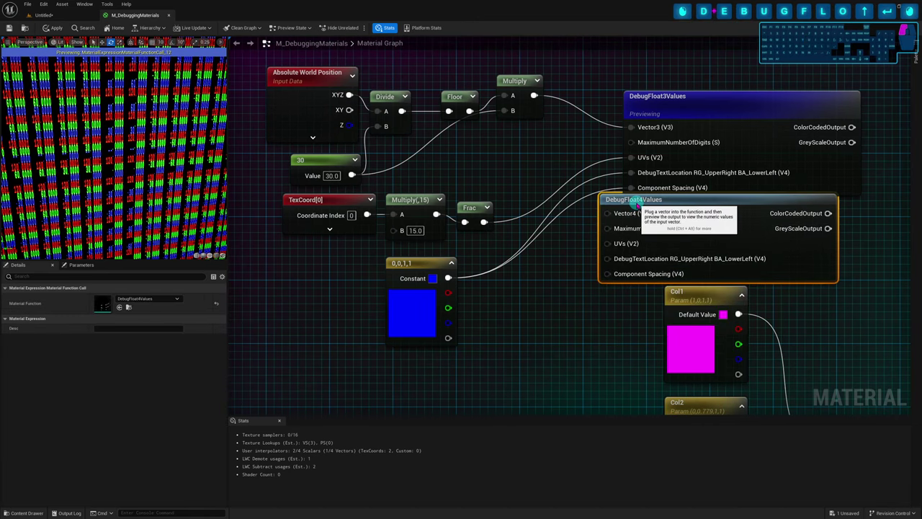
{"action": "left_click_drag", "start_coordinate": [653, 110], "coordinate": [660, 70]}
{"action": "left_click_drag", "start_coordinate": [645, 196], "coordinate": [660, 172]}
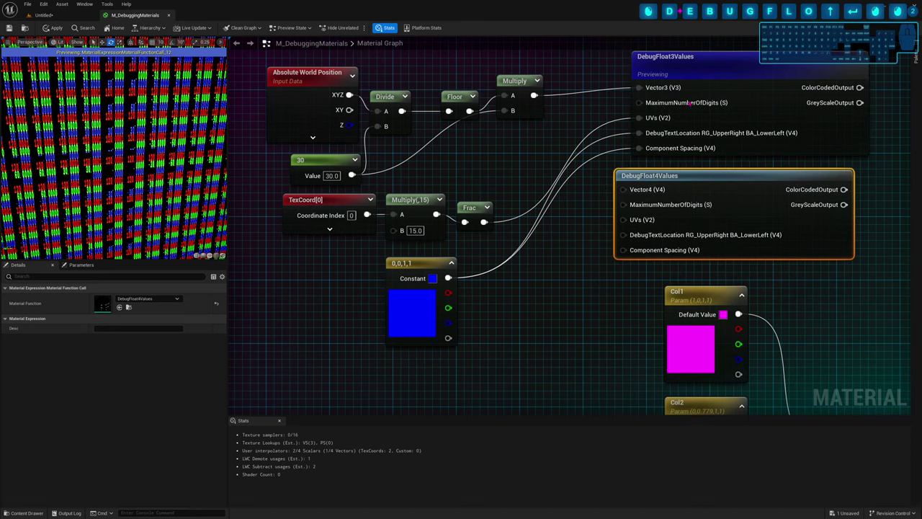
{"action": "left_click", "coordinate": [696, 64]}
{"action": "key", "text": "Delete"}
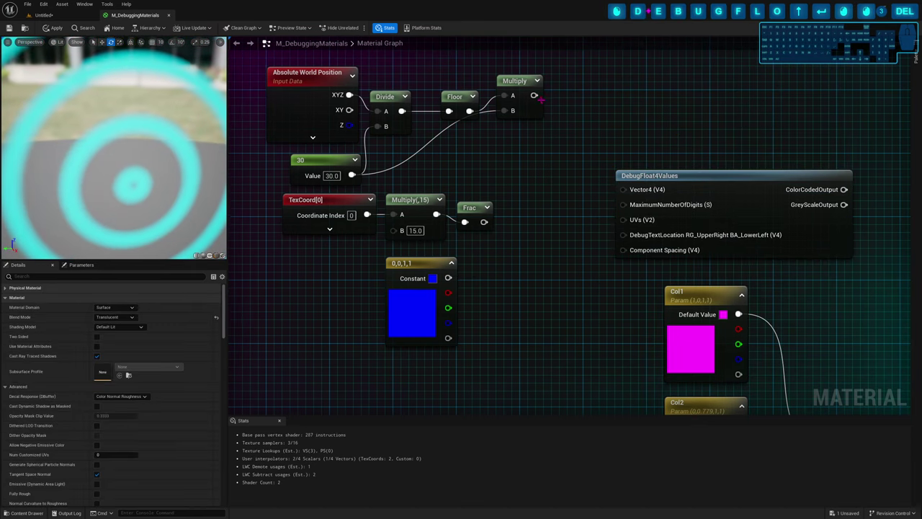
Add an AppendVector node fed by the output of the world position Multiply node
{"action": "left_click_drag", "start_coordinate": [533, 95], "coordinate": [557, 136]}
{"action": "type", "text": "append"}
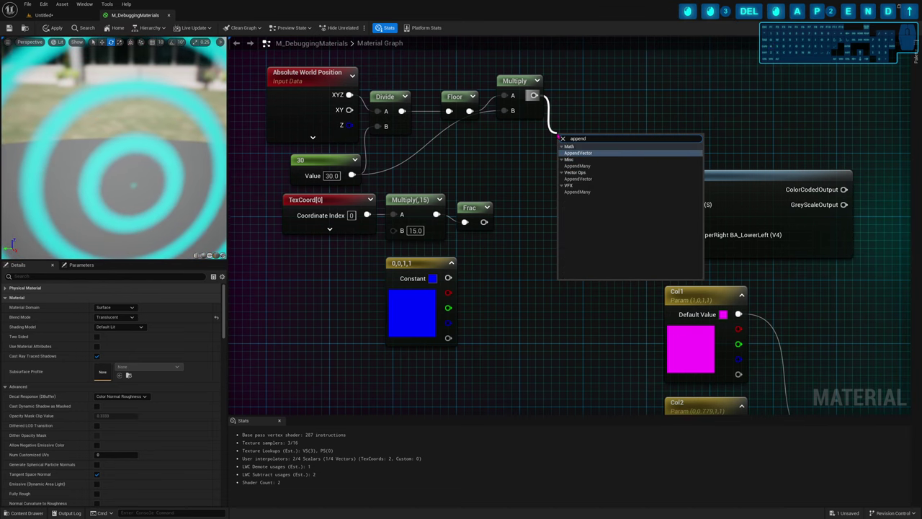
{"action": "key", "text": "Return"}
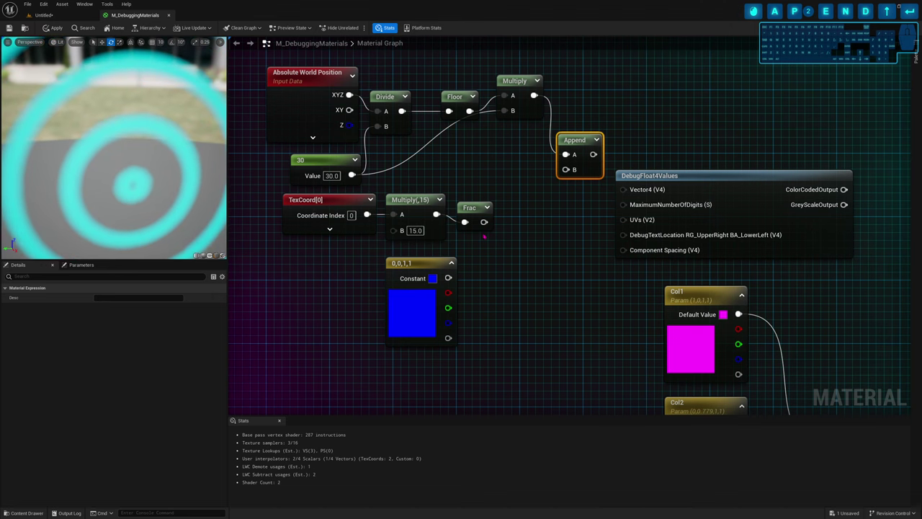
Add an ActorPositionWS node below the TexCoord Multiply node, moving the 0,0,1,1 constant down to make room
{"action": "left_click_drag", "start_coordinate": [425, 264], "coordinate": [410, 327]}
{"action": "right_click", "coordinate": [388, 278]}
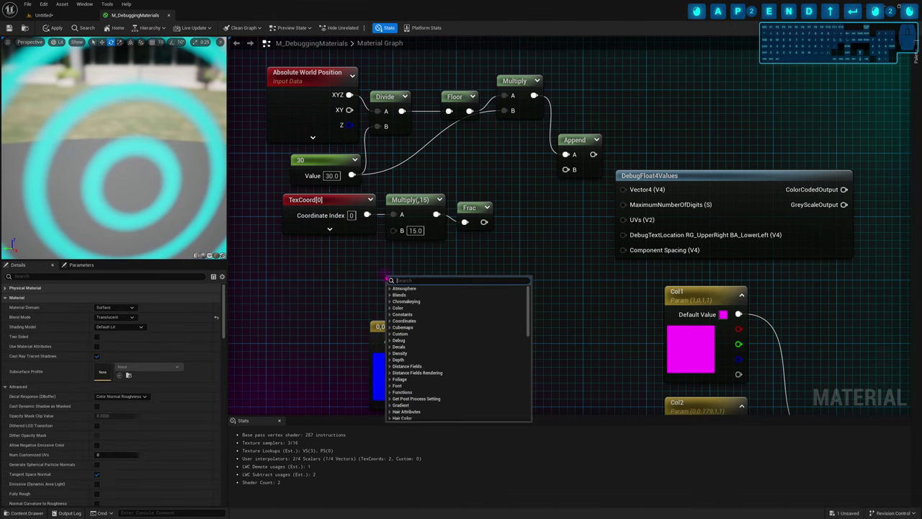
{"action": "key", "text": "Escape"}
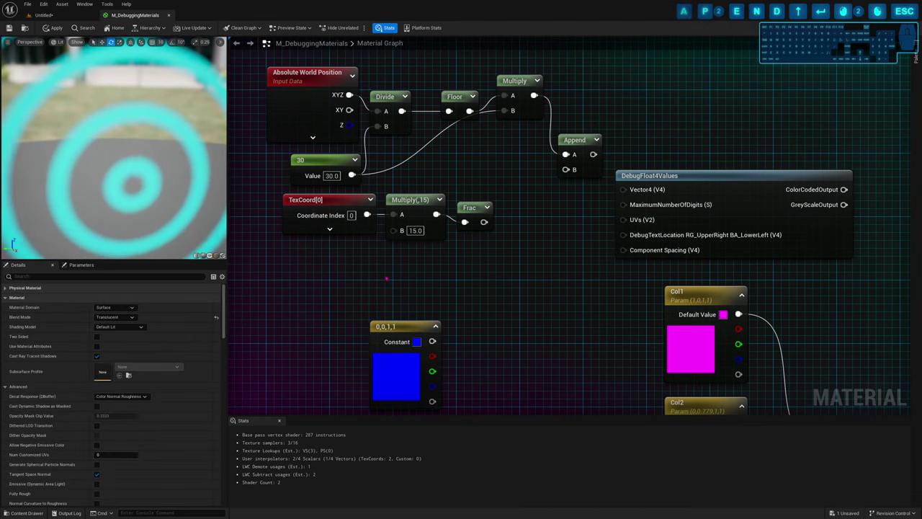
{"action": "right_click", "coordinate": [386, 278]}
{"action": "type", "text": "actor"}
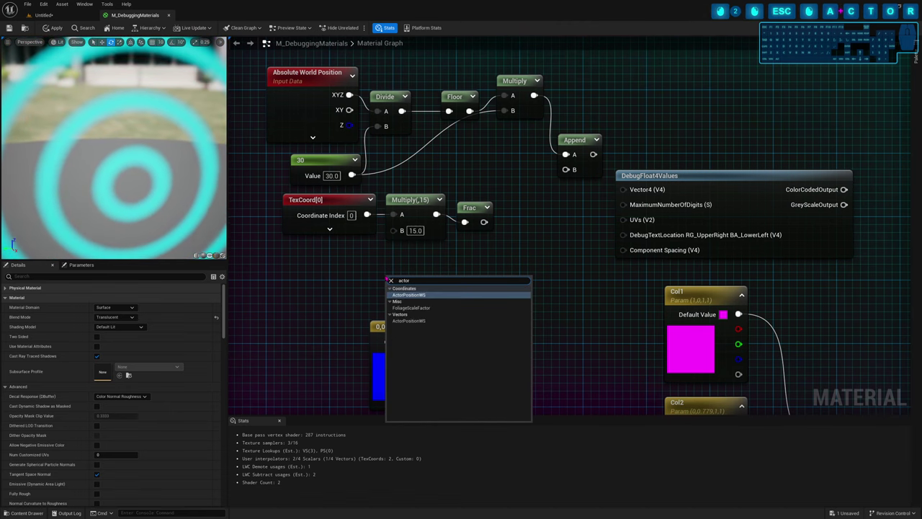
{"action": "key", "text": "Return"}
{"action": "left_click_drag", "start_coordinate": [395, 282], "coordinate": [377, 263]}
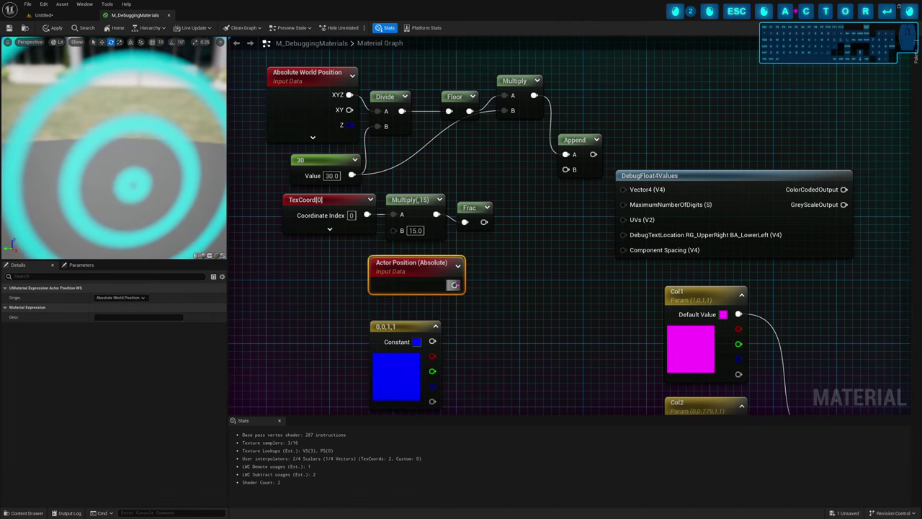
Try a Subtract node fed by the Actor Position output
{"action": "left_click_drag", "start_coordinate": [455, 284], "coordinate": [493, 300]}
{"action": "type", "text": "subtract"}
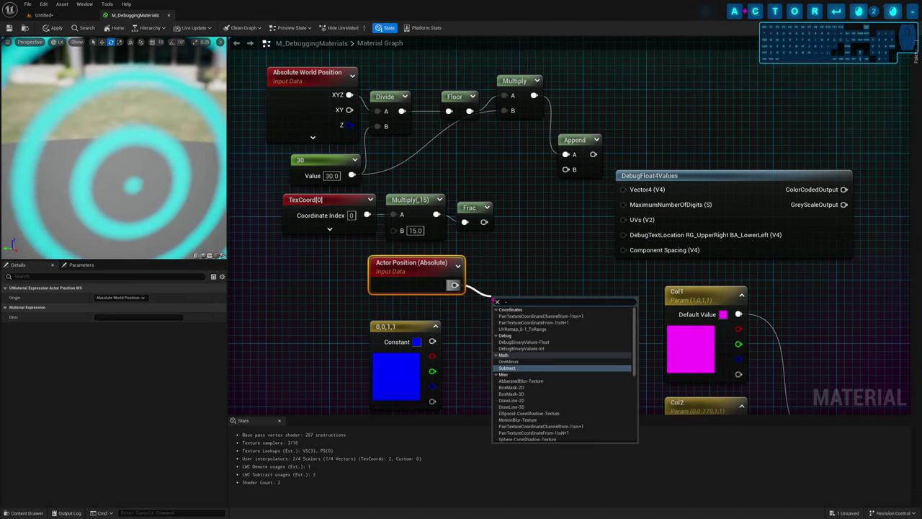
{"action": "key", "text": "Return"}
Delete the 0,0,1,1 constant and the Subtract node
{"action": "left_click", "coordinate": [382, 328]}
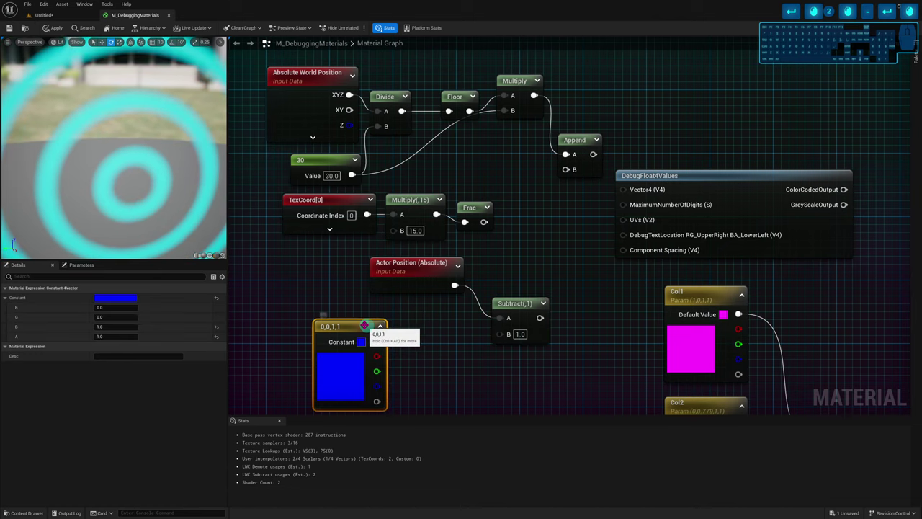
{"action": "key", "text": "Delete"}
{"action": "left_click", "coordinate": [513, 303]}
{"action": "key", "text": "Delete"}
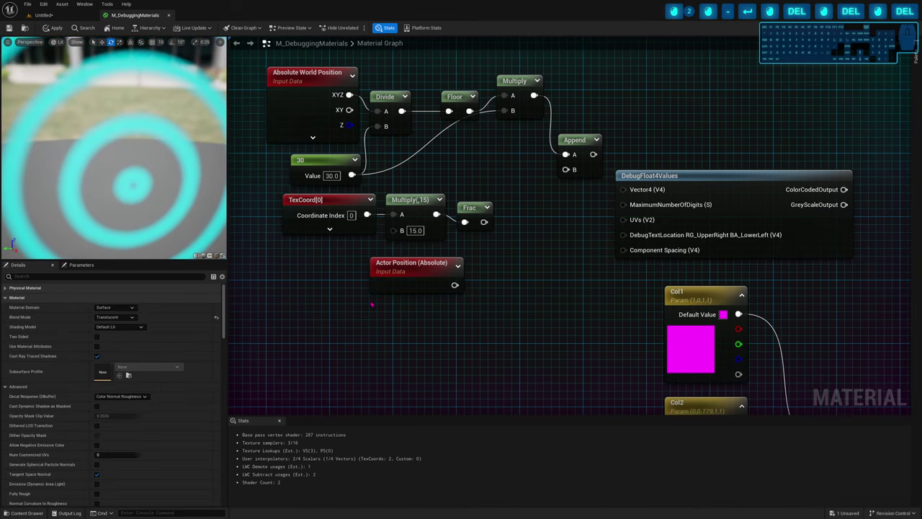
Add a CameraPositionWS node directly below the Actor Position node
{"action": "right_click", "coordinate": [372, 303]}
{"action": "type", "text": "camerapo"}
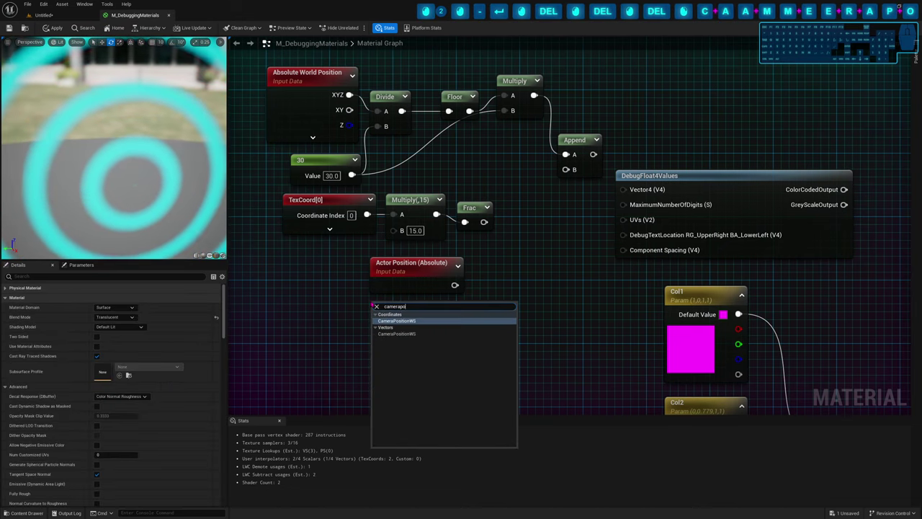
{"action": "key", "text": "Return"}
{"action": "left_click", "coordinate": [456, 323]}
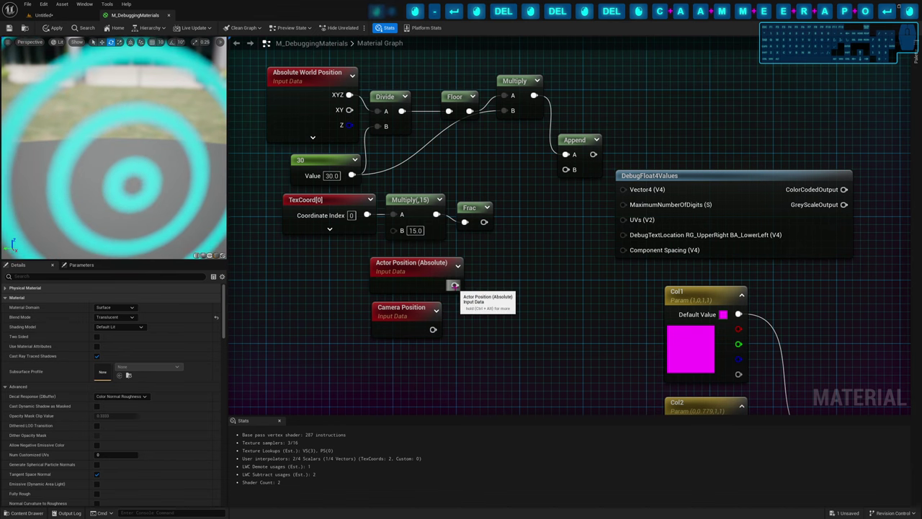
Add a Distance node with Actor Position connected to A and Camera Position to B
{"action": "left_click_drag", "start_coordinate": [455, 284], "coordinate": [487, 296]}
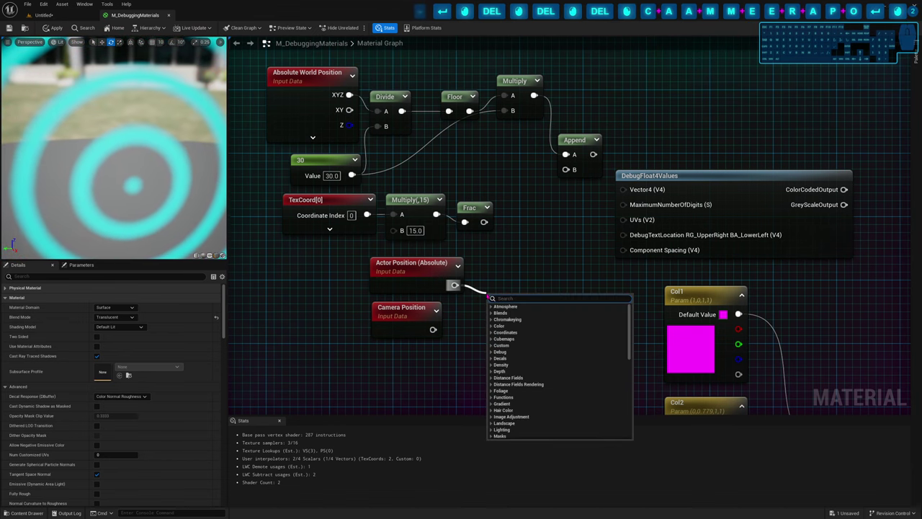
{"action": "type", "text": "distance"}
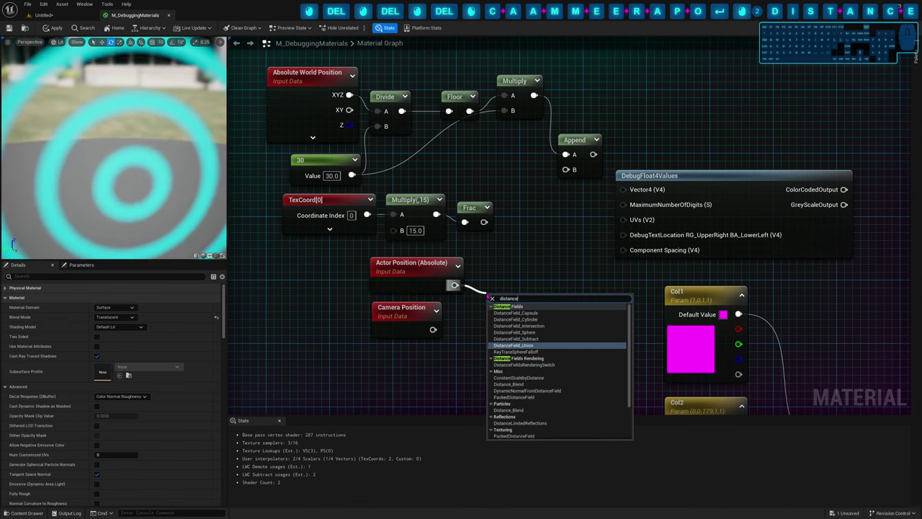
{"action": "scroll", "coordinate": [510, 405], "scroll_direction": "down", "scroll_amount": 3}
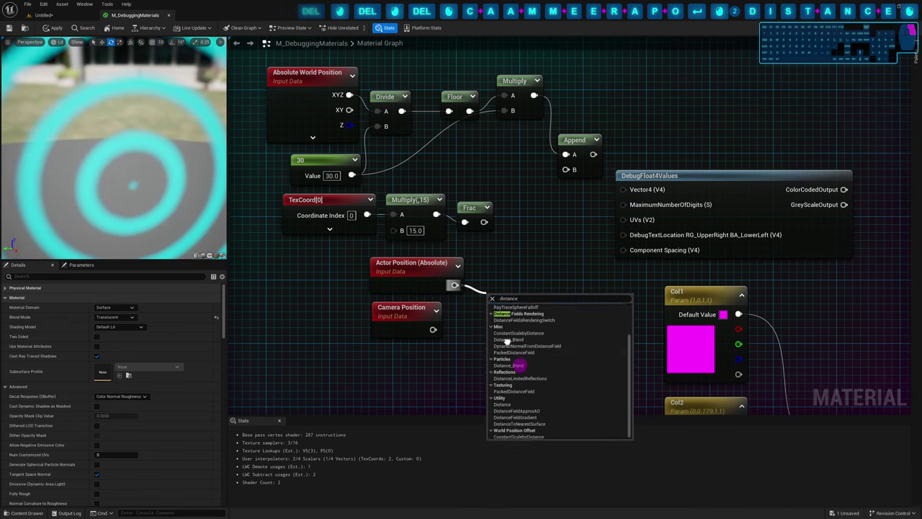
{"action": "left_click", "coordinate": [510, 409]}
{"action": "left_click_drag", "start_coordinate": [432, 330], "coordinate": [493, 288]}
{"action": "left_click", "coordinate": [534, 293]}
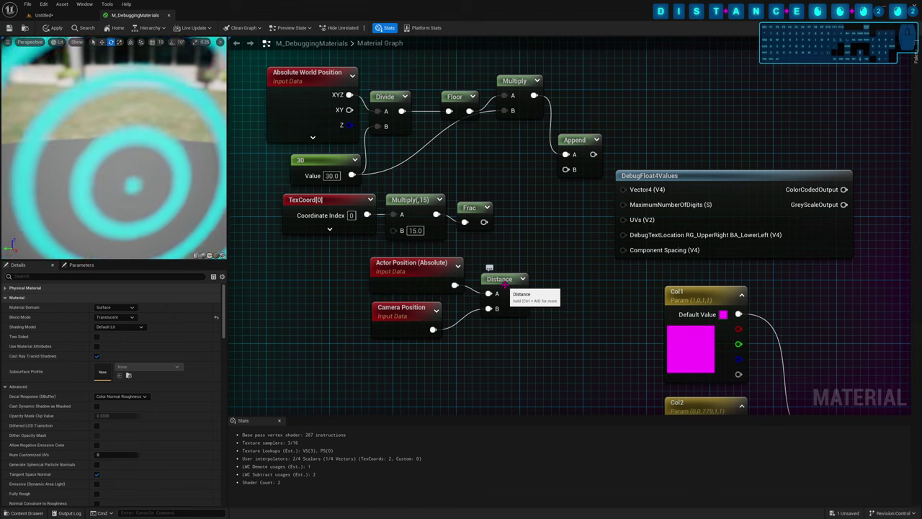
Connect Distance to Append's B, feed Append into Vector4 of DebugFloat4Values, and preview the four values on the cube
{"action": "left_click_drag", "start_coordinate": [519, 293], "coordinate": [643, 145]}
{"action": "key", "text": "space"}
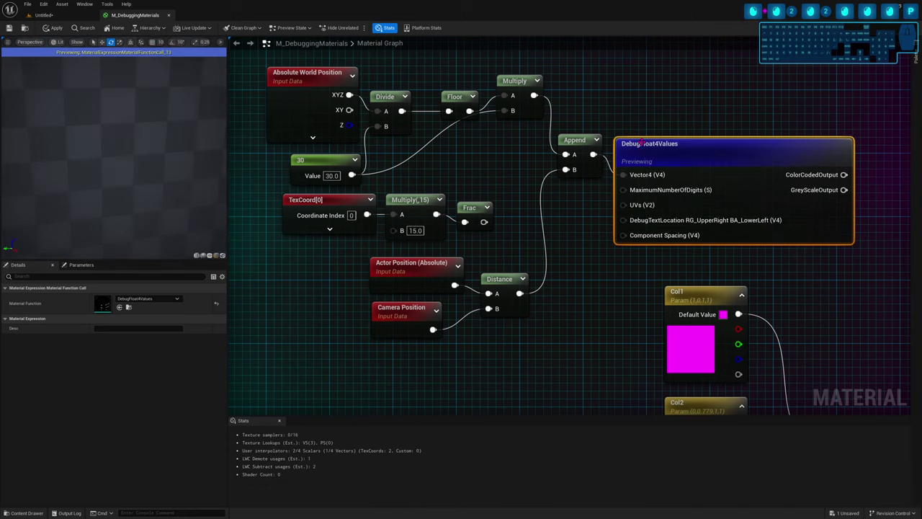
{"action": "left_click_drag", "start_coordinate": [132, 194], "coordinate": [135, 203]}
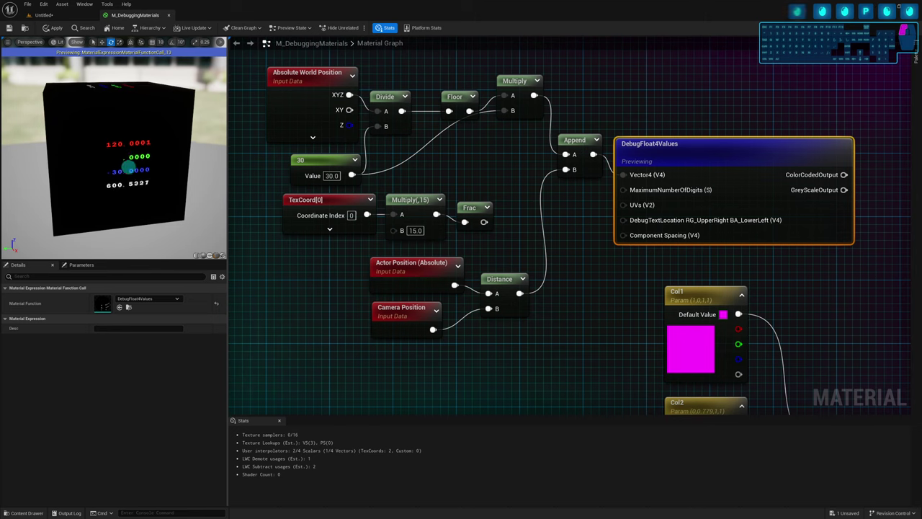
{"action": "mouse_move", "coordinate": [129, 155]}
{"action": "left_mouse_down"}
{"action": "mouse_move", "coordinate": [128, 186]}
{"action": "mouse_move", "coordinate": [128, 171]}
{"action": "left_mouse_up"}
{"action": "mouse_move", "coordinate": [134, 189]}
{"action": "right_mouse_down"}
{"action": "mouse_move", "coordinate": [139, 241]}
{"action": "mouse_move", "coordinate": [125, 170]}
{"action": "mouse_move", "coordinate": [136, 226]}
{"action": "mouse_move", "coordinate": [132, 180]}
{"action": "right_mouse_up"}
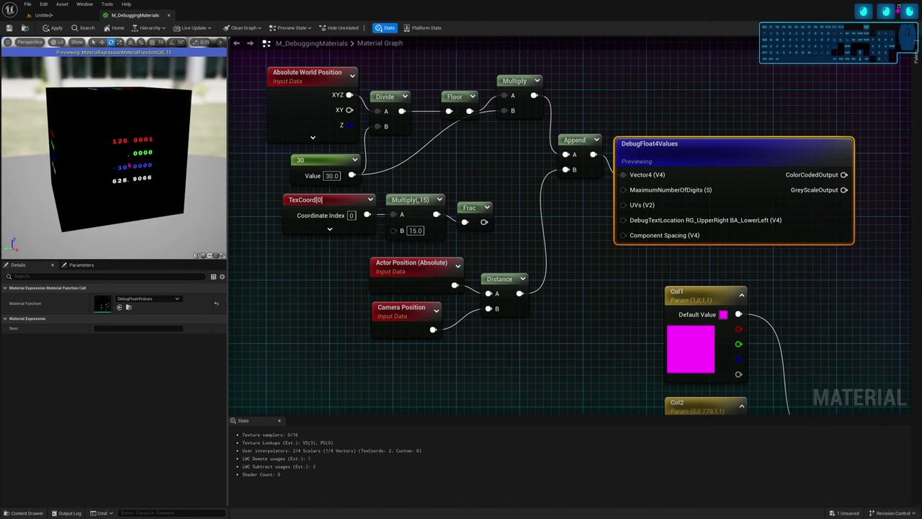
Move the world position Multiply node down in line with the Floor node
{"action": "right_click_drag", "start_coordinate": [514, 151], "coordinate": [473, 158]}
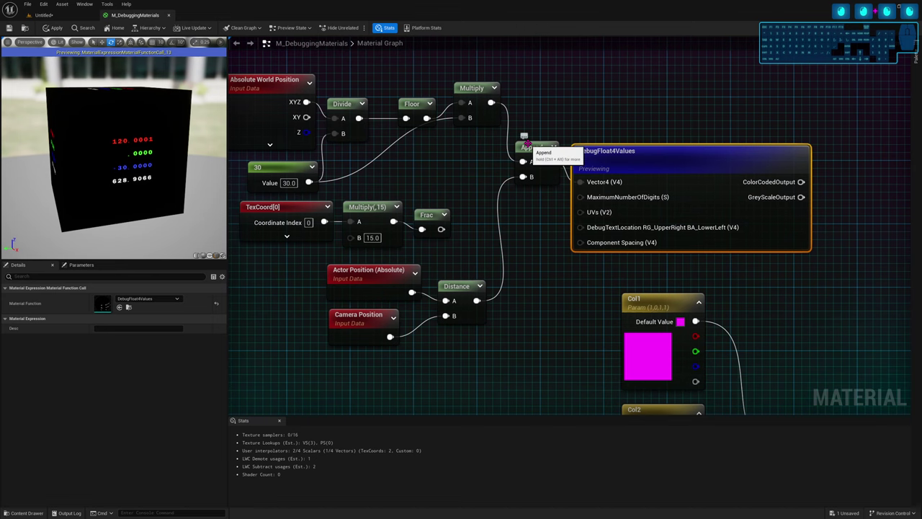
{"action": "left_click", "coordinate": [532, 148]}
{"action": "right_click_drag", "start_coordinate": [536, 123], "coordinate": [583, 138]}
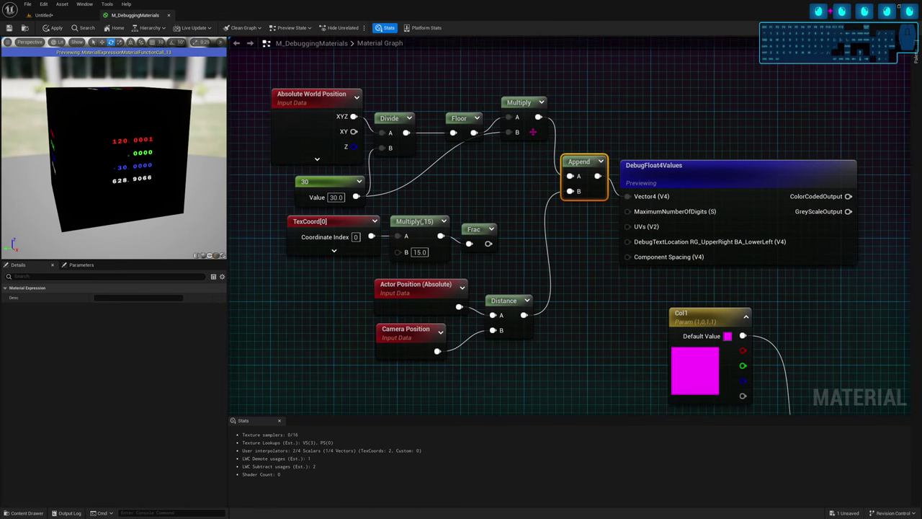
{"action": "left_click_drag", "start_coordinate": [534, 132], "coordinate": [524, 149]}
{"action": "left_click", "coordinate": [521, 181]}
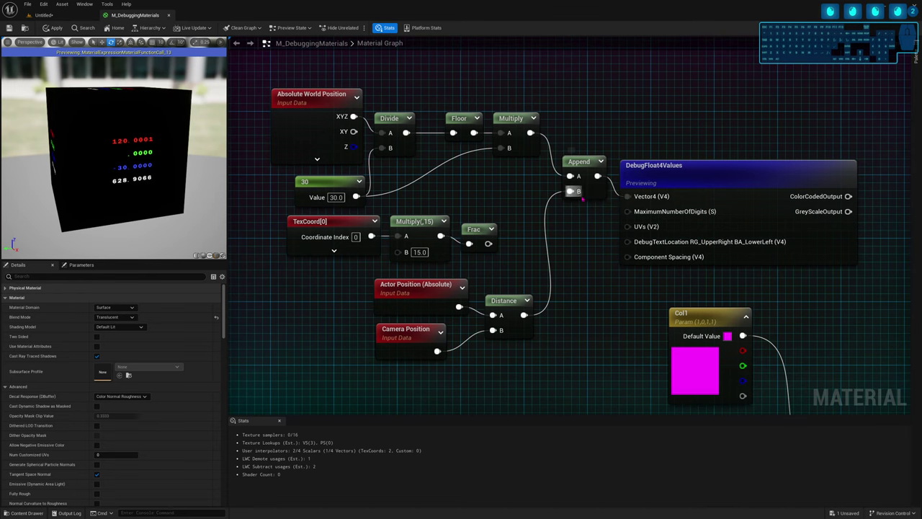
{"action": "mouse_move", "coordinate": [582, 201]}
{"action": "right_mouse_down"}
{"action": "mouse_move", "coordinate": [525, 305]}
{"action": "mouse_move", "coordinate": [560, 296]}
{"action": "mouse_move", "coordinate": [595, 312]}
{"action": "right_mouse_up"}
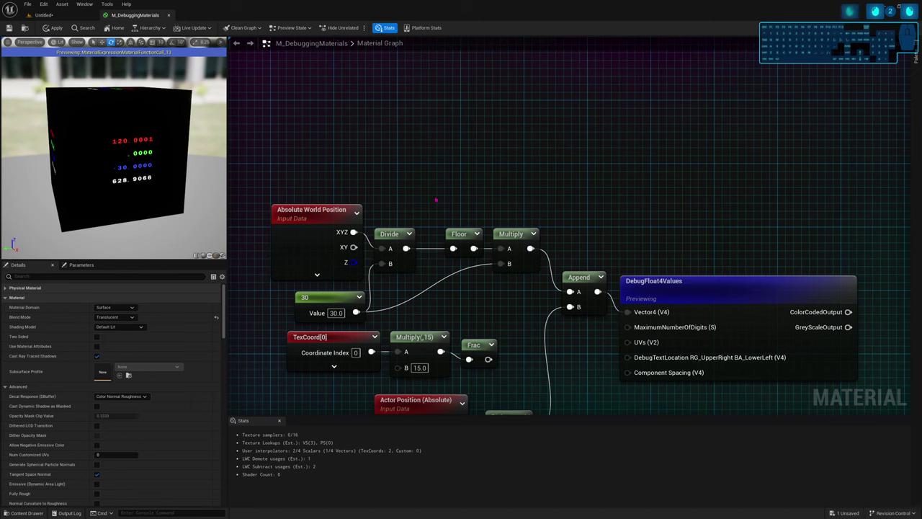
{"action": "right_click_drag", "start_coordinate": [436, 199], "coordinate": [485, 50]}
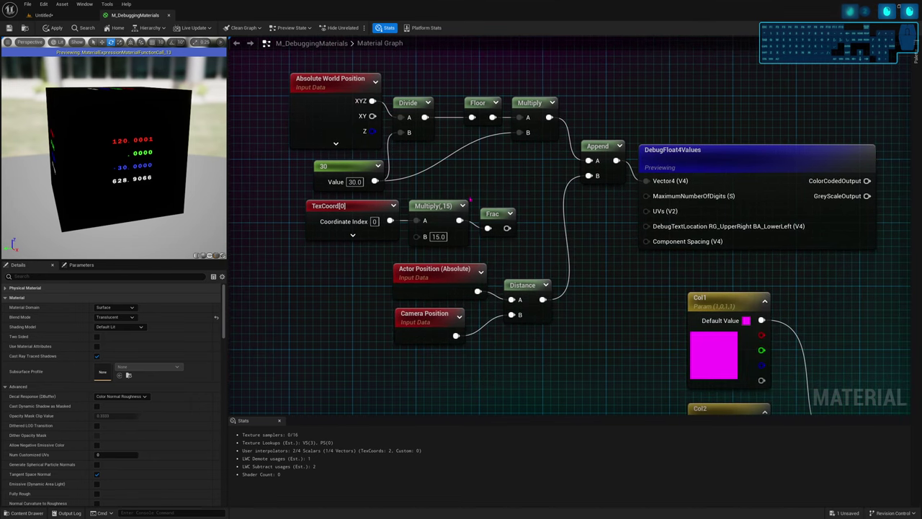
Move the TexCoord node well away from its Multiply node and preview it on the cube
{"action": "left_click_drag", "start_coordinate": [362, 207], "coordinate": [325, 209]}
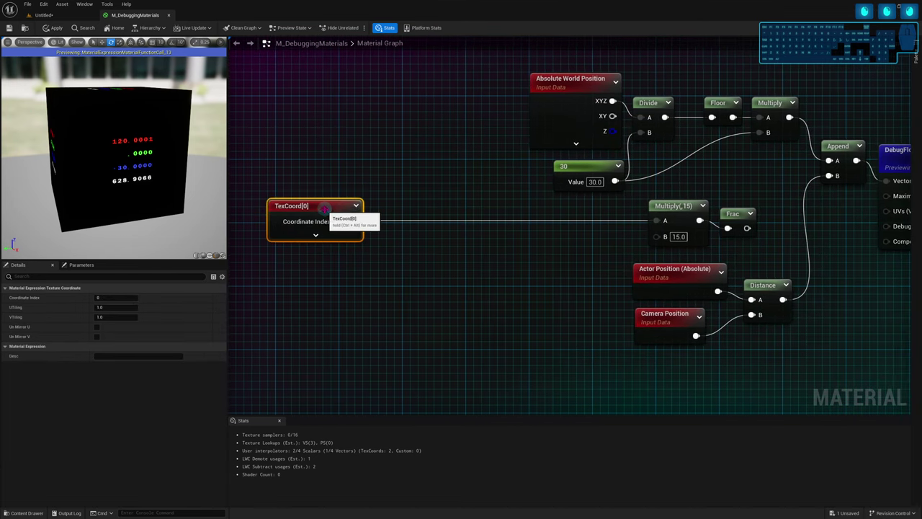
{"action": "left_click", "coordinate": [366, 241]}
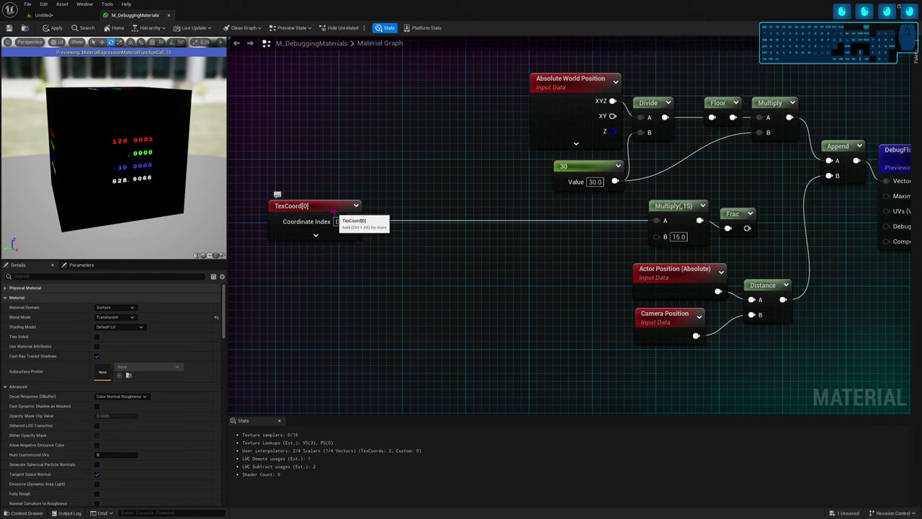
{"action": "left_click", "coordinate": [345, 216]}
{"action": "key", "text": "space"}
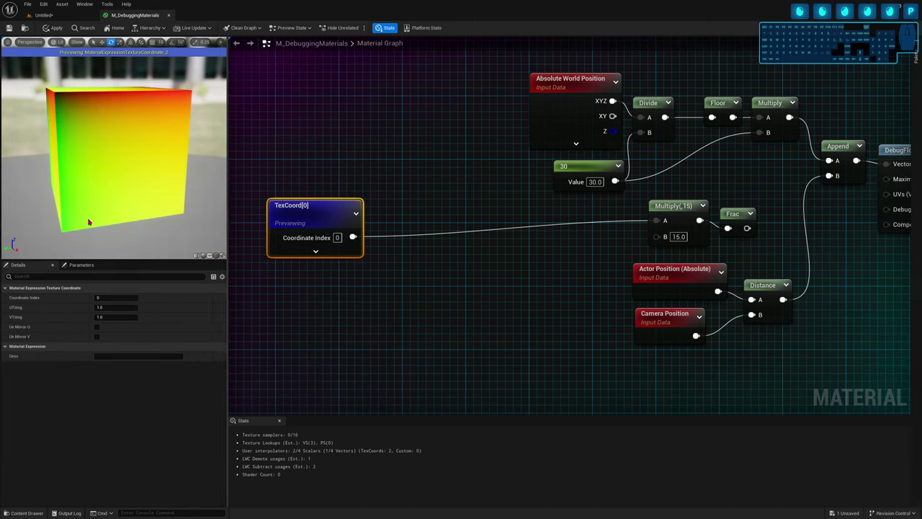
Add an AppendVector node with its A input fed by the TexCoord output
{"action": "left_click_drag", "start_coordinate": [324, 225], "coordinate": [401, 249]}
{"action": "type", "text": "appl"}
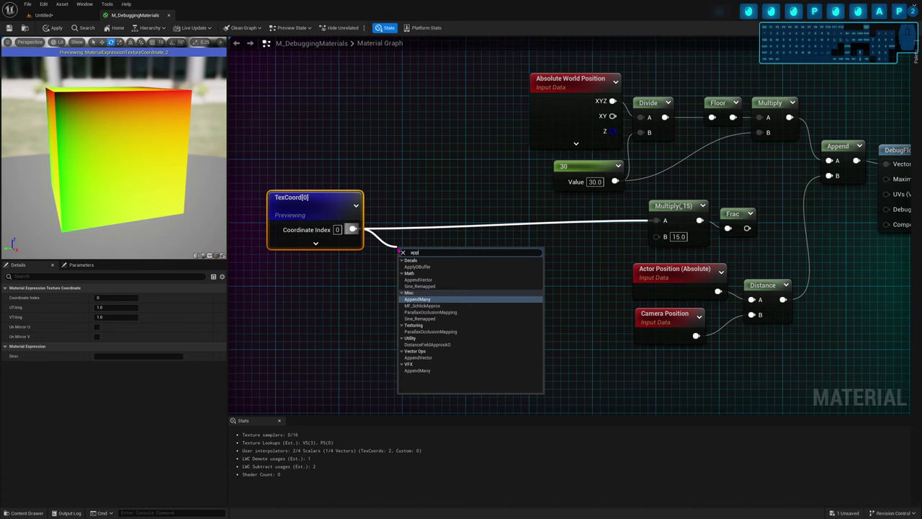
{"action": "key", "text": "BackSpace"}
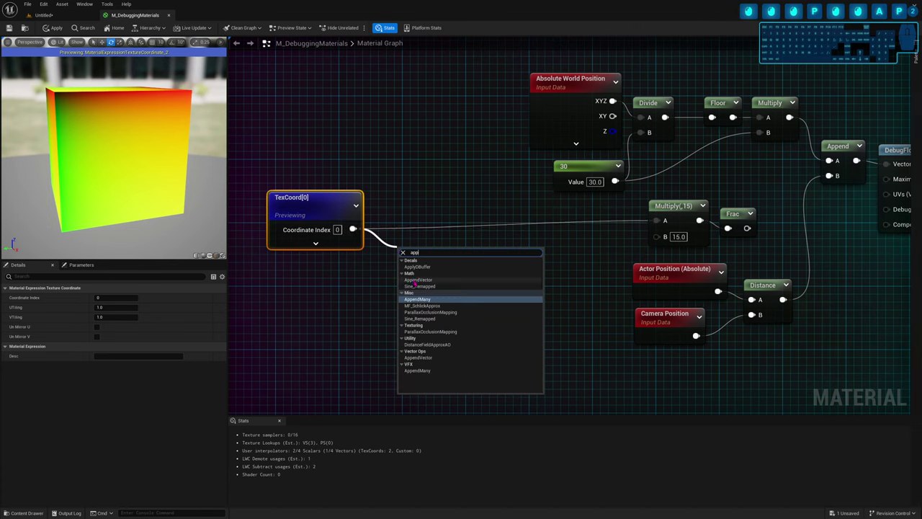
{"action": "left_click", "coordinate": [417, 281]}
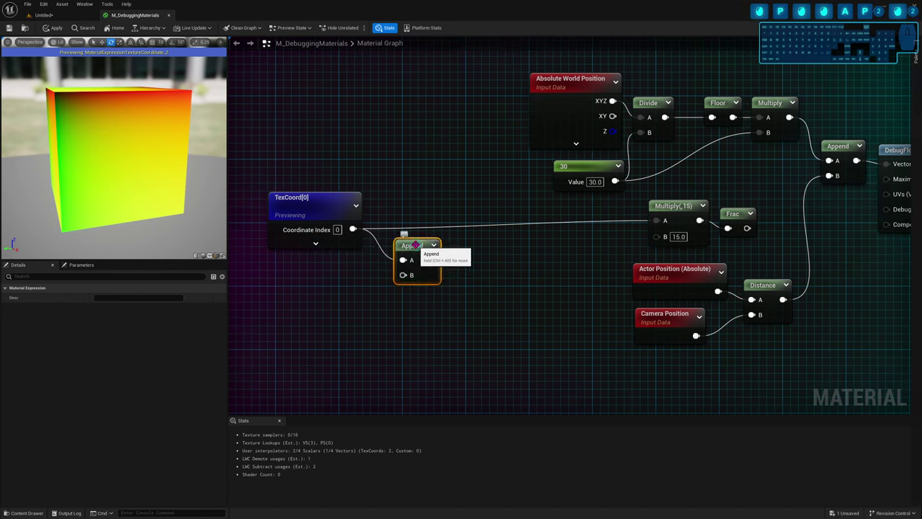
Connect the Distance output to the new Append's B input and place that Append just beyond the Distance node
{"action": "left_click", "coordinate": [324, 281]}
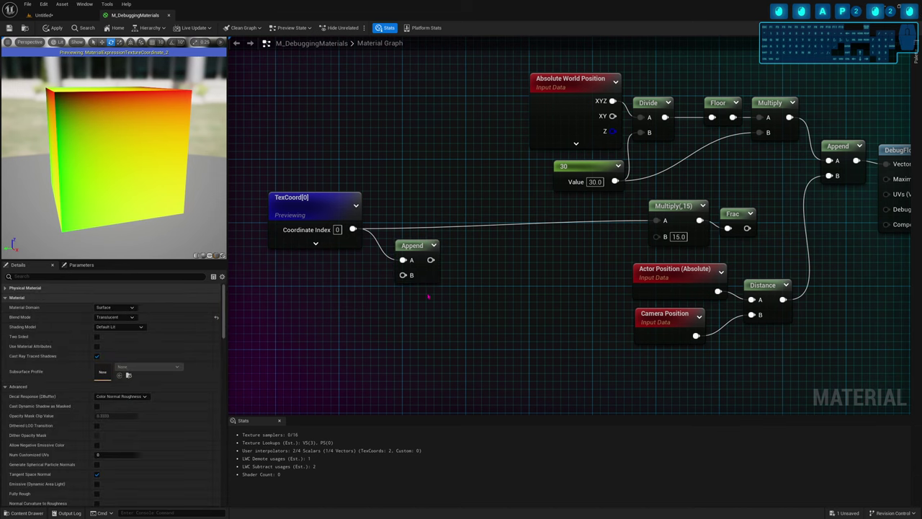
{"action": "left_click_drag", "start_coordinate": [402, 274], "coordinate": [783, 299]}
{"action": "left_click_drag", "start_coordinate": [407, 245], "coordinate": [827, 245]}
{"action": "right_click_drag", "start_coordinate": [828, 299], "coordinate": [669, 281]}
{"action": "scroll", "coordinate": [669, 281], "scroll_direction": "down", "scroll_amount": 2}
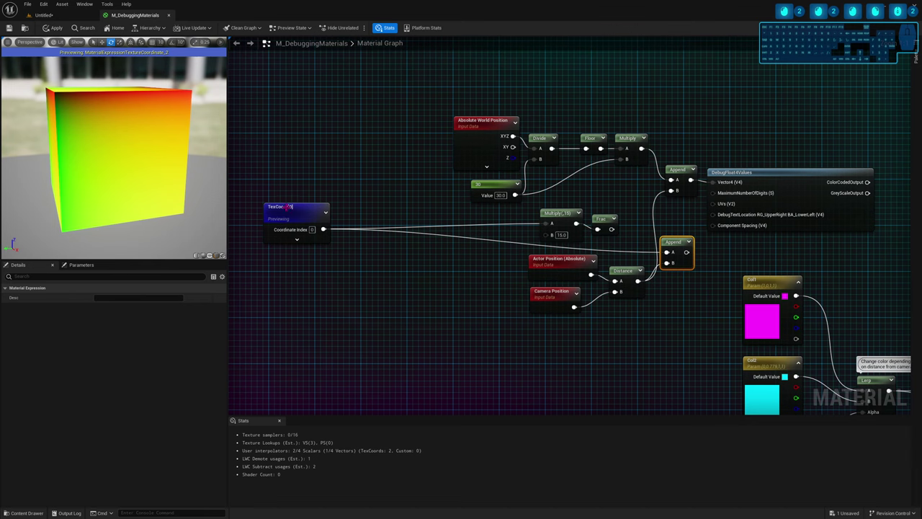
Move the TexCoord node closer to the Multiply(,15) node and nudge the lower Append slightly down
{"action": "left_click_drag", "start_coordinate": [288, 206], "coordinate": [407, 207]}
{"action": "right_click_drag", "start_coordinate": [500, 226], "coordinate": [389, 222]}
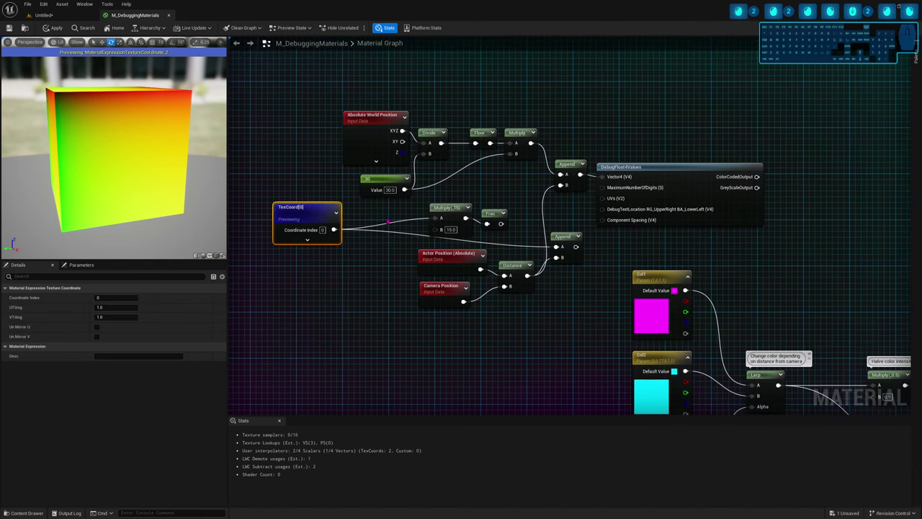
{"action": "left_click_drag", "start_coordinate": [567, 238], "coordinate": [571, 245]}
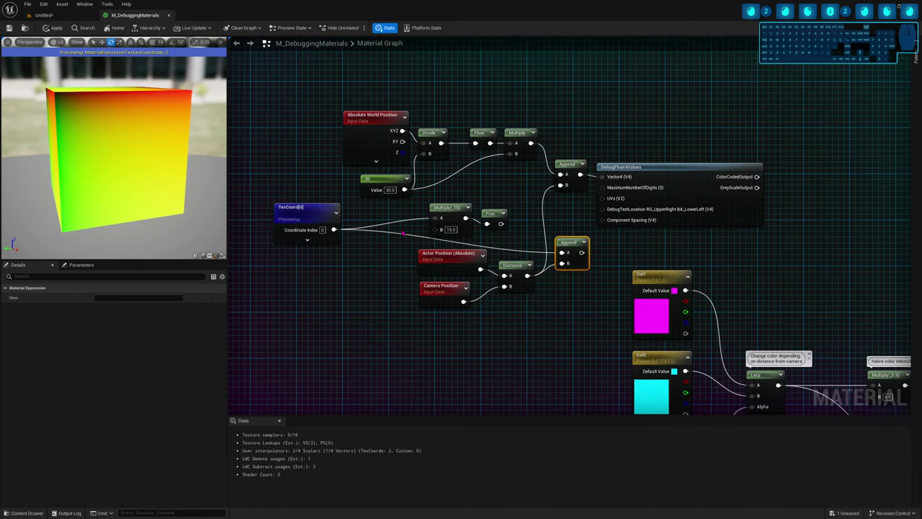
{"action": "left_click", "coordinate": [306, 214]}
{"action": "left_click", "coordinate": [516, 271]}
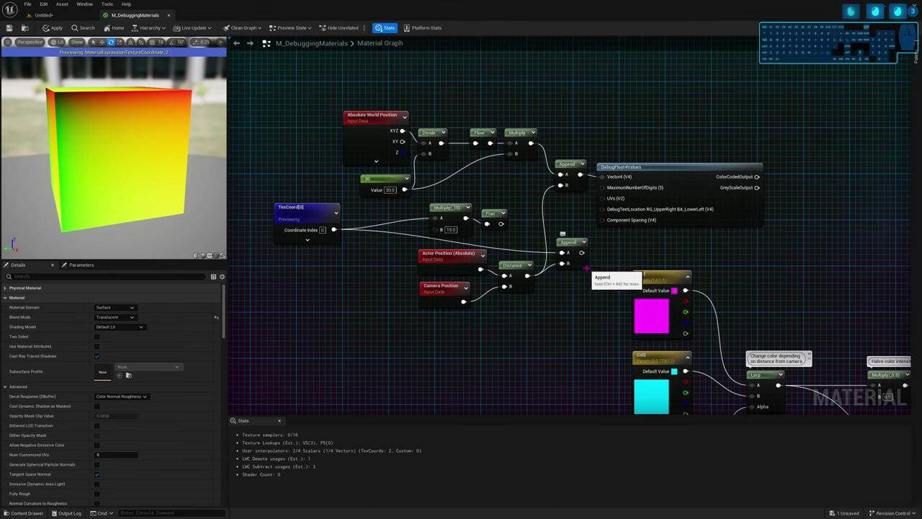
Add a second AppendVector node with its A input fed by the lower Append, and place it in line with that node
{"action": "right_click_drag", "start_coordinate": [585, 305], "coordinate": [557, 246]}
{"action": "right_click_drag", "start_coordinate": [567, 310], "coordinate": [564, 242]}
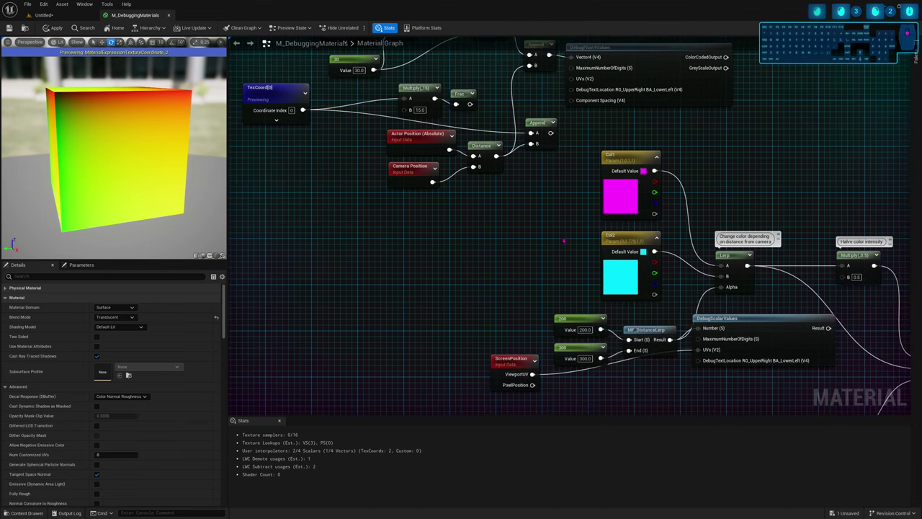
{"action": "scroll", "coordinate": [564, 242], "scroll_direction": "down", "scroll_amount": 1}
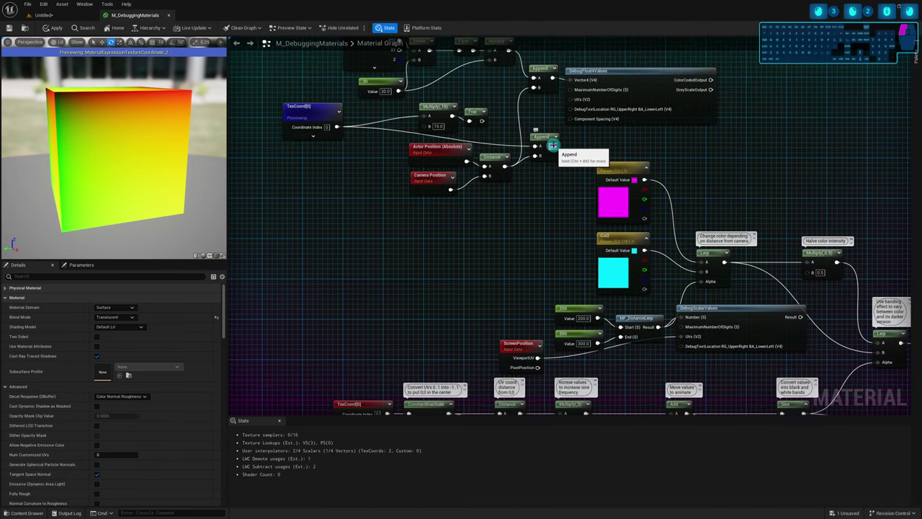
{"action": "left_click_drag", "start_coordinate": [552, 146], "coordinate": [588, 146]}
{"action": "type", "text": "append"}
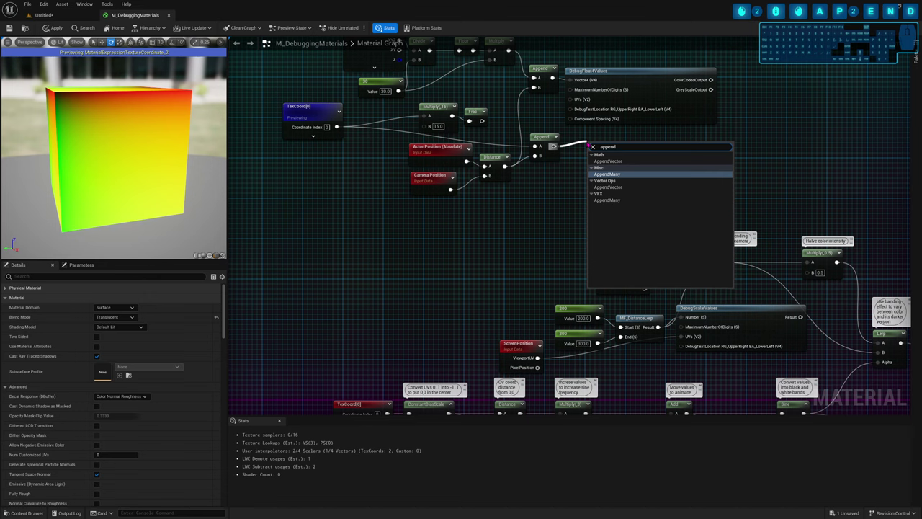
{"action": "key", "text": "Up"}
{"action": "key", "text": "Return"}
{"action": "mouse_move", "coordinate": [590, 144]}
{"action": "left_mouse_down"}
{"action": "mouse_move", "coordinate": [547, 148]}
{"action": "mouse_move", "coordinate": [594, 137]}
{"action": "left_mouse_up"}
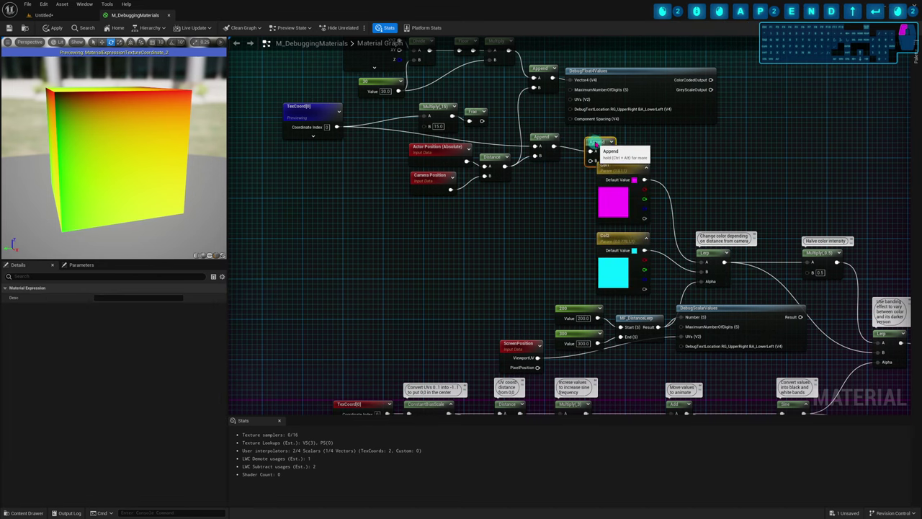
Add a Time node below the Append pair and connect it to the second Append's B input
{"action": "left_click", "coordinate": [529, 182]}
{"action": "key", "text": "Delete"}
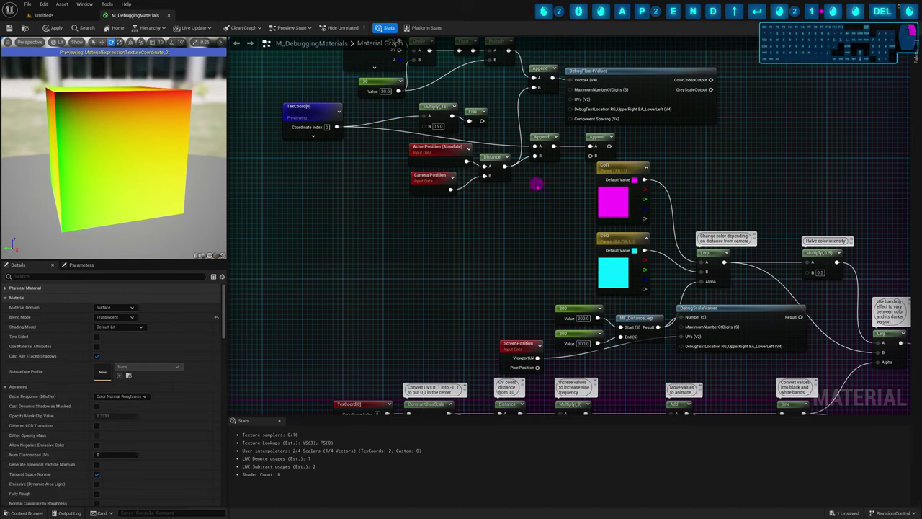
{"action": "right_click", "coordinate": [538, 186]}
{"action": "type", "text": "time"}
{"action": "key", "text": "Return"}
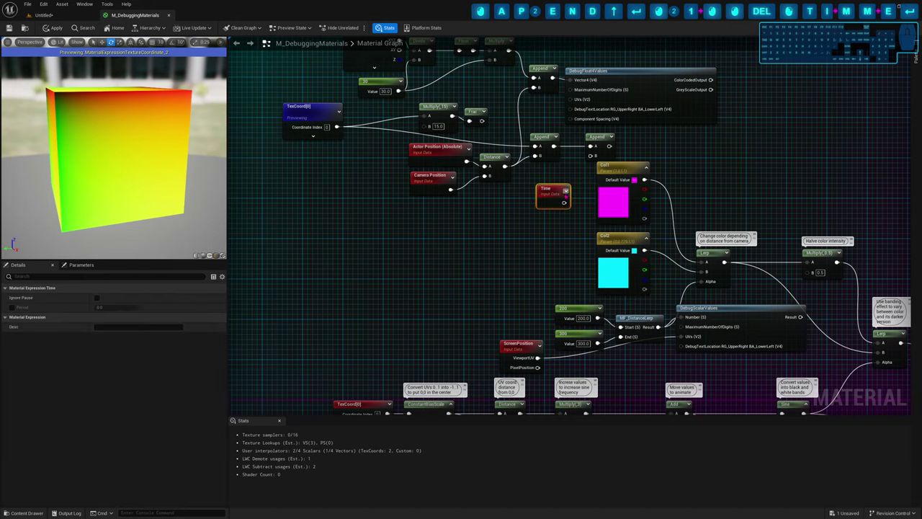
{"action": "left_click_drag", "start_coordinate": [565, 202], "coordinate": [591, 155]}
{"action": "right_click_drag", "start_coordinate": [632, 138], "coordinate": [692, 200]}
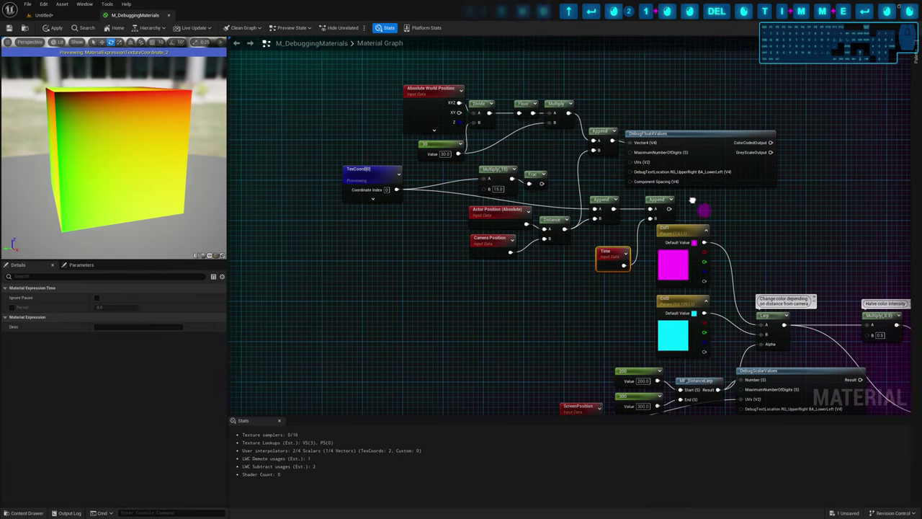
Select the debug nodes from Absolute World Position to DebugFloat4Values, including Time, and move them together away from the Col1 and Col2 parameters
{"action": "left_click_drag", "start_coordinate": [324, 94], "coordinate": [642, 245]}
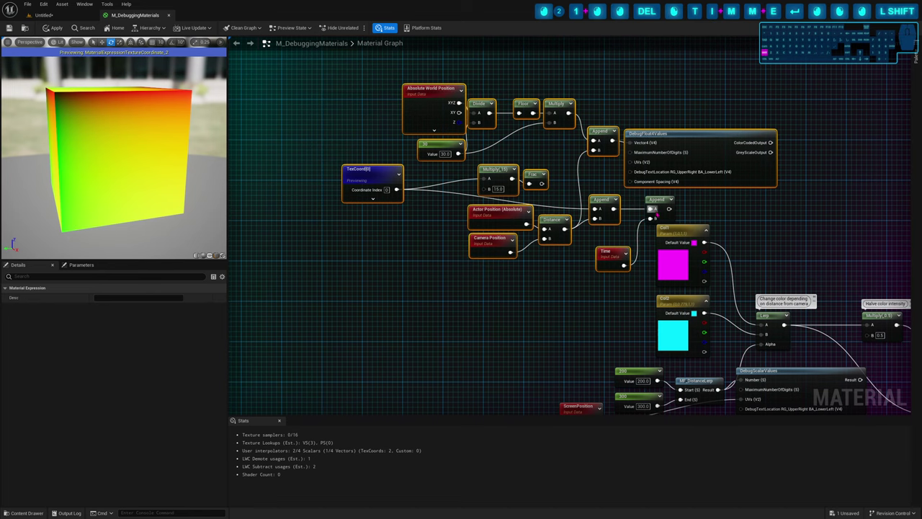
{"action": "left_click_drag", "start_coordinate": [655, 204], "coordinate": [468, 161]}
{"action": "left_click", "coordinate": [509, 226]}
{"action": "right_click_drag", "start_coordinate": [508, 227], "coordinate": [613, 291]}
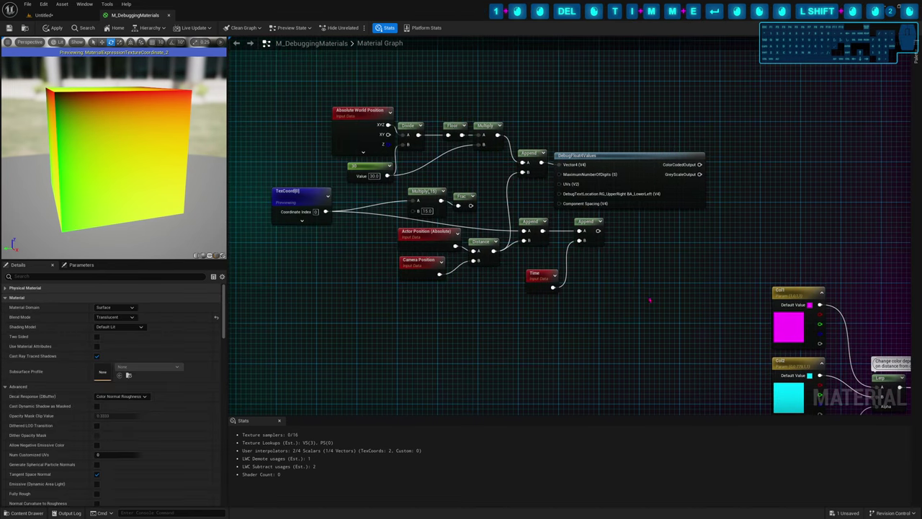
{"action": "scroll", "coordinate": [605, 255], "scroll_direction": "up", "scroll_amount": 1}
{"action": "right_click_drag", "start_coordinate": [605, 255], "coordinate": [651, 286]}
Move DebugFloat4Values away from the Append nodes, feed the second Append into its Vector4 input, and preview the four values on the cube
{"action": "left_click", "coordinate": [721, 189]}
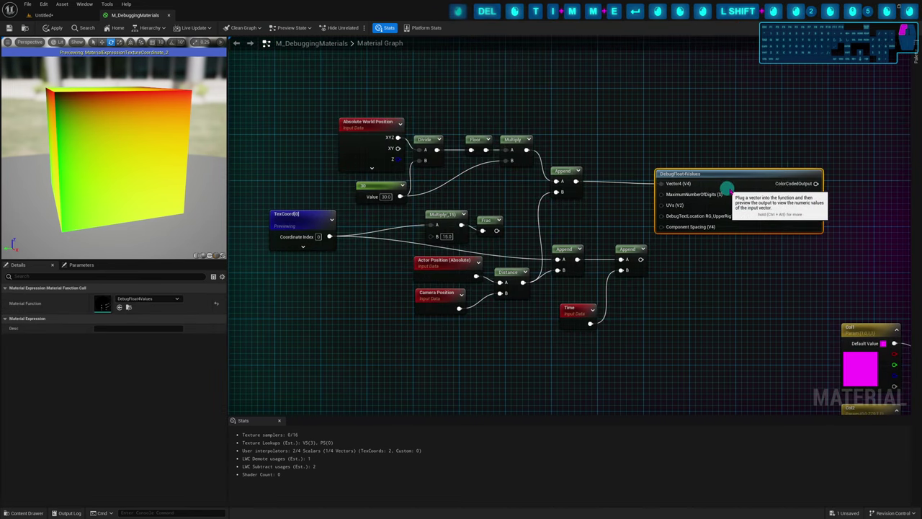
{"action": "left_click_drag", "start_coordinate": [641, 259], "coordinate": [684, 183]}
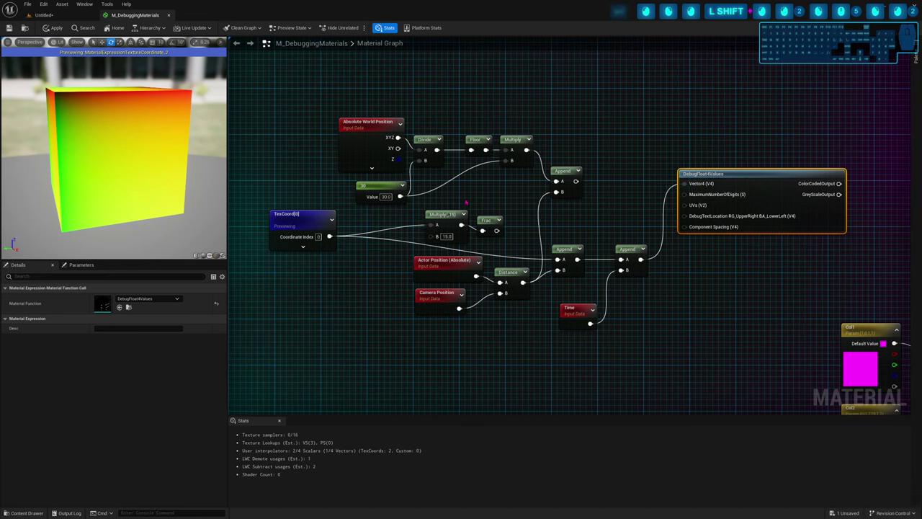
{"action": "key", "text": "space"}
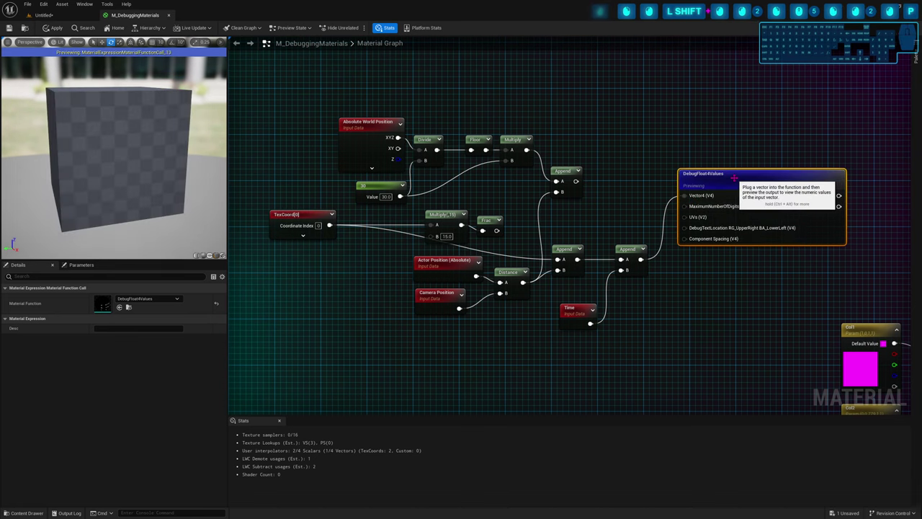
{"action": "left_click_drag", "start_coordinate": [209, 192], "coordinate": [148, 185]}
{"action": "scroll", "coordinate": [148, 186], "scroll_direction": "up", "scroll_amount": 5}
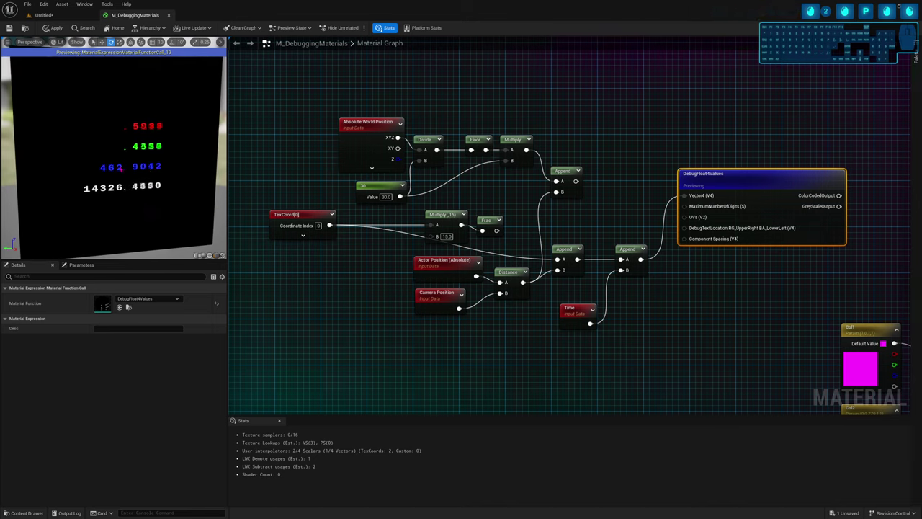
{"action": "scroll", "coordinate": [134, 162], "scroll_direction": "up", "scroll_amount": 3}
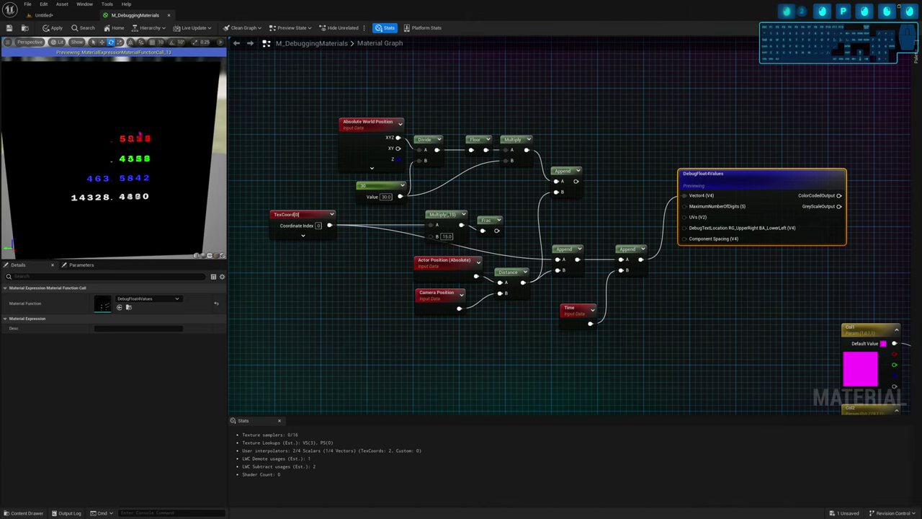
{"action": "scroll", "coordinate": [135, 161], "scroll_direction": "up", "scroll_amount": 3}
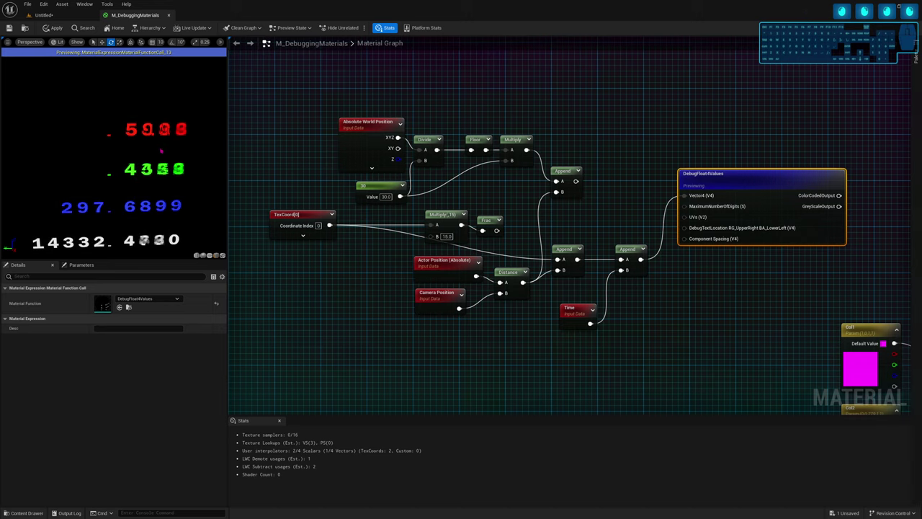
{"action": "scroll", "coordinate": [157, 164], "scroll_direction": "down", "scroll_amount": 2}
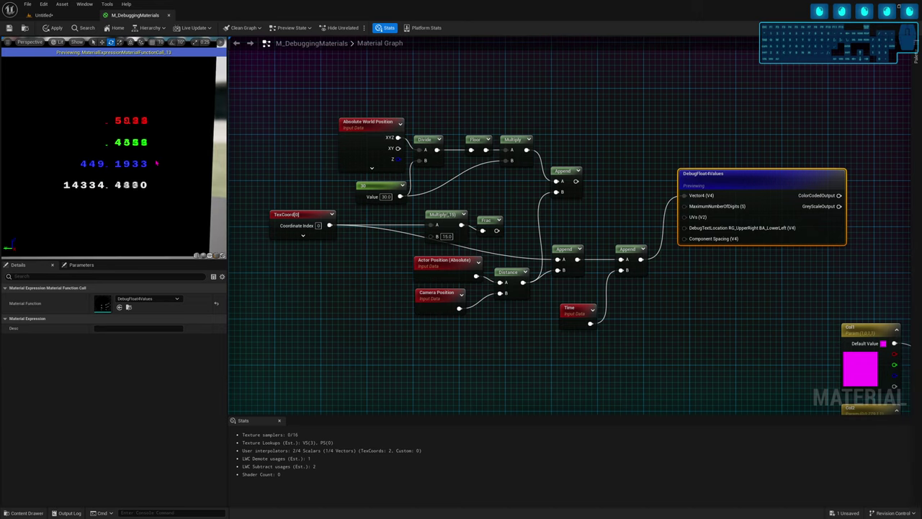
{"action": "mouse_move", "coordinate": [107, 141]}
{"action": "left_mouse_down"}
{"action": "mouse_move", "coordinate": [130, 151]}
{"action": "mouse_move", "coordinate": [107, 137]}
{"action": "mouse_move", "coordinate": [117, 152]}
{"action": "left_mouse_up"}
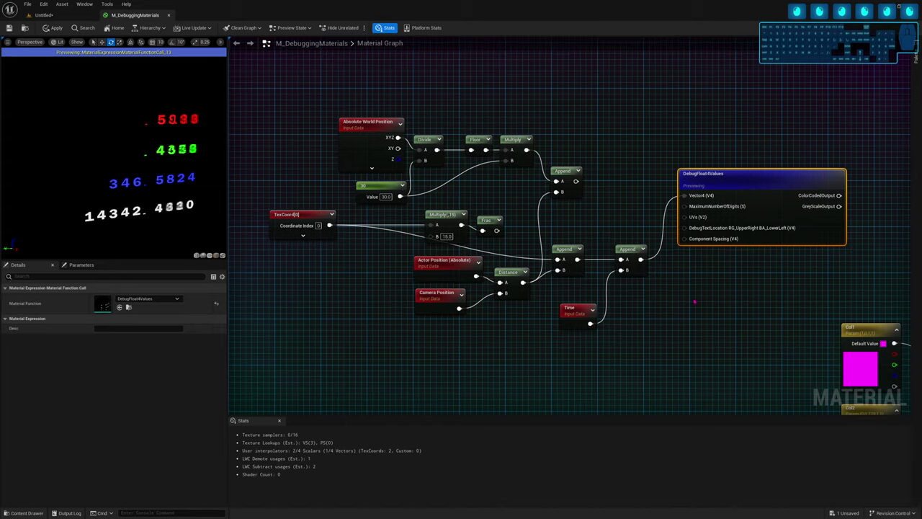
Add a Multiply node with its A input fed by GreyScaleOutput of DebugFloat4Values, and preview it on the cube
{"action": "right_click_drag", "start_coordinate": [743, 290], "coordinate": [482, 256]}
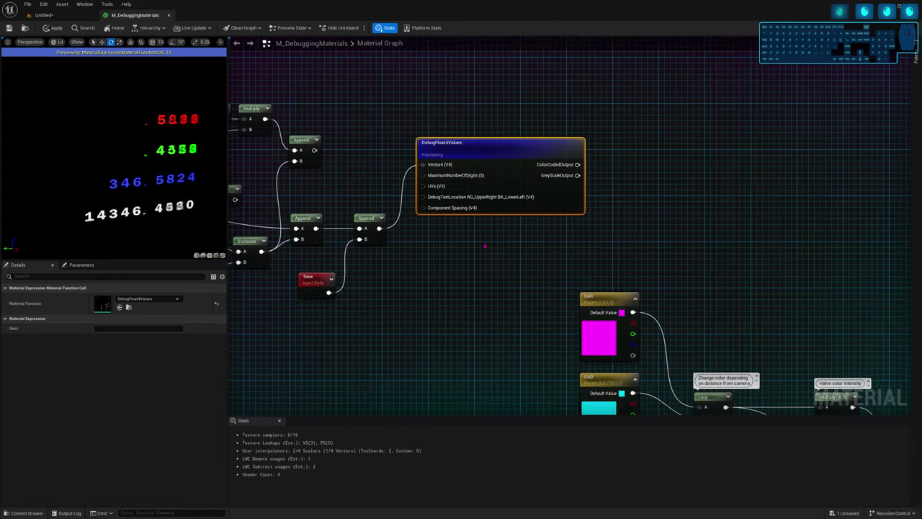
{"action": "scroll", "coordinate": [515, 166], "scroll_direction": "up", "scroll_amount": 4, "text": "ctrl"}
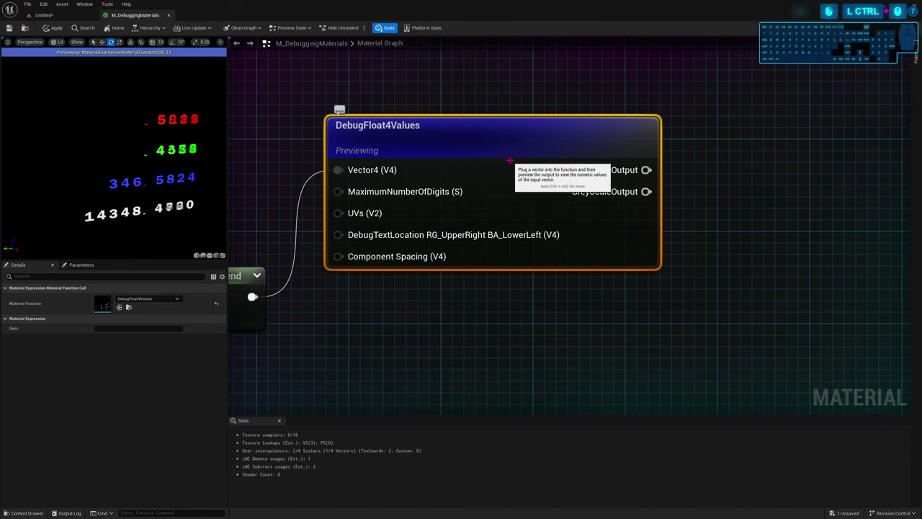
{"action": "scroll", "coordinate": [593, 164], "scroll_direction": "down", "scroll_amount": 1, "text": "ctrl"}
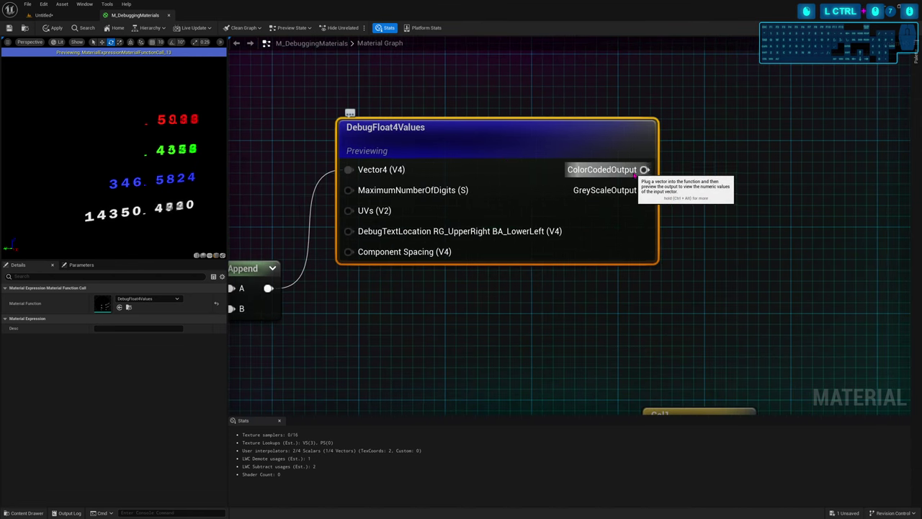
{"action": "left_click_drag", "start_coordinate": [642, 171], "coordinate": [642, 192], "text": "ctrl"}
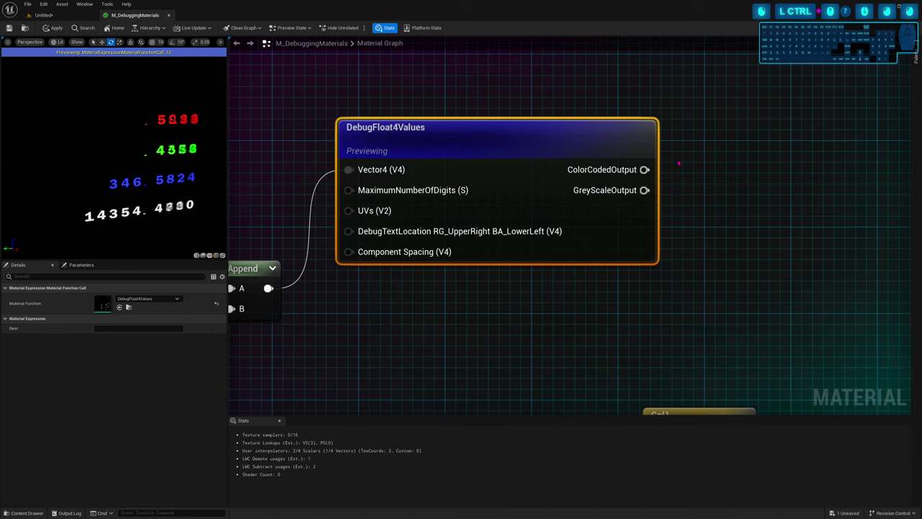
{"action": "right_click_drag", "start_coordinate": [692, 136], "coordinate": [658, 132], "text": "ctrl"}
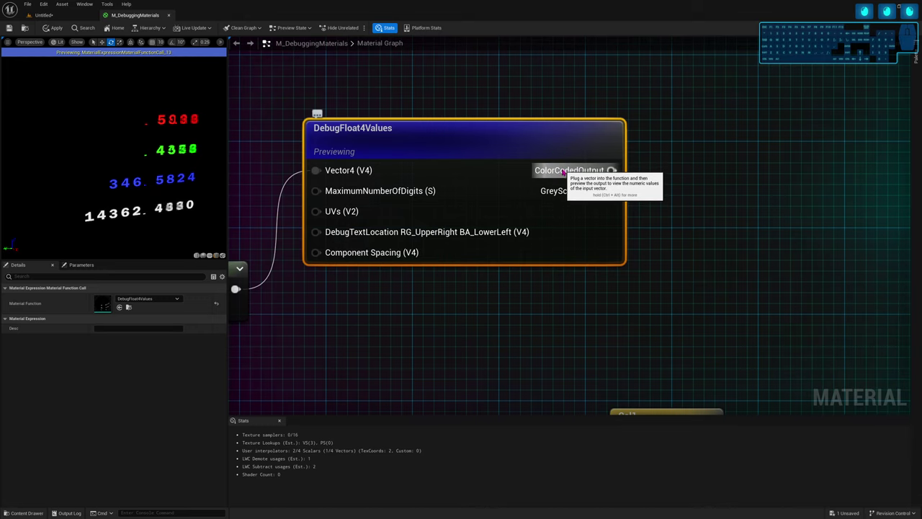
{"action": "left_click", "coordinate": [664, 193]}
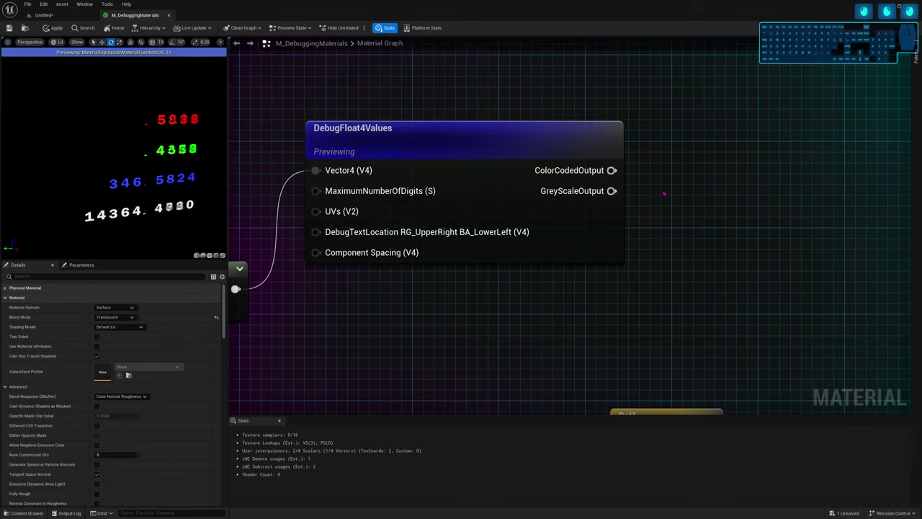
{"action": "left_click", "coordinate": [668, 192]}
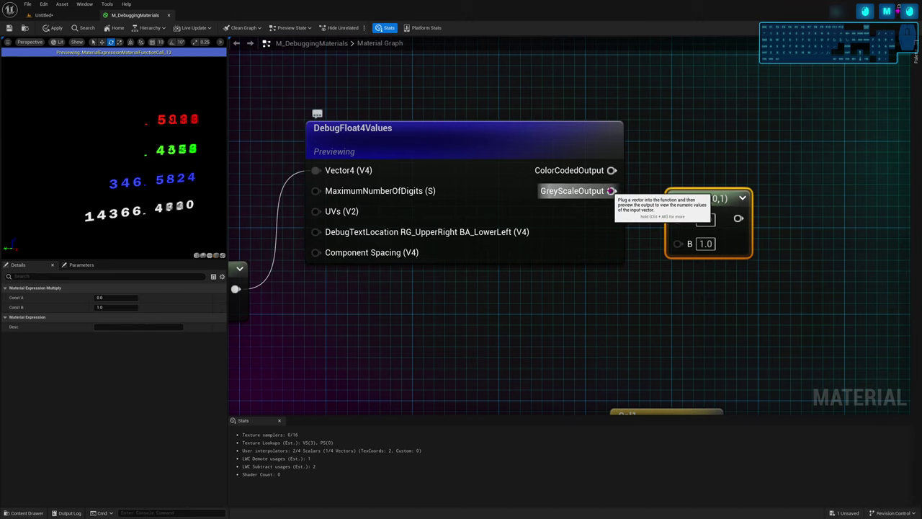
{"action": "left_click_drag", "start_coordinate": [611, 191], "coordinate": [688, 197]}
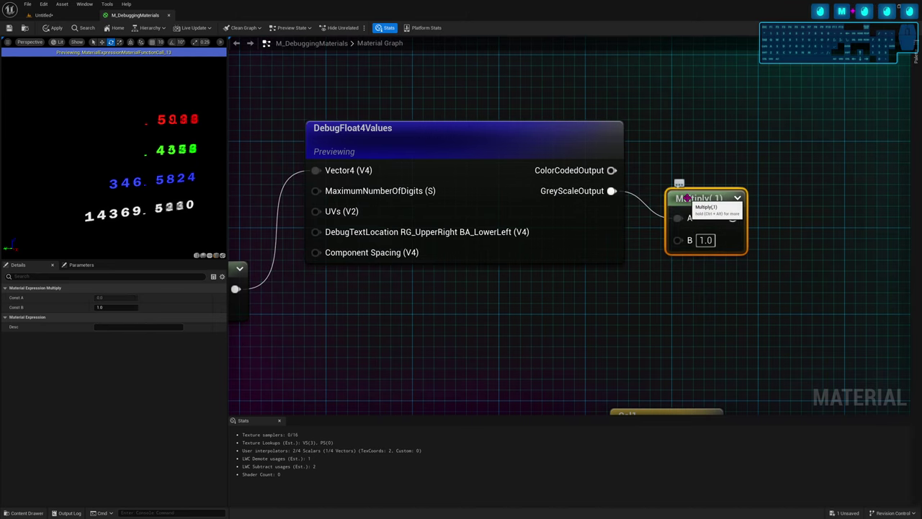
{"action": "key", "text": "space"}
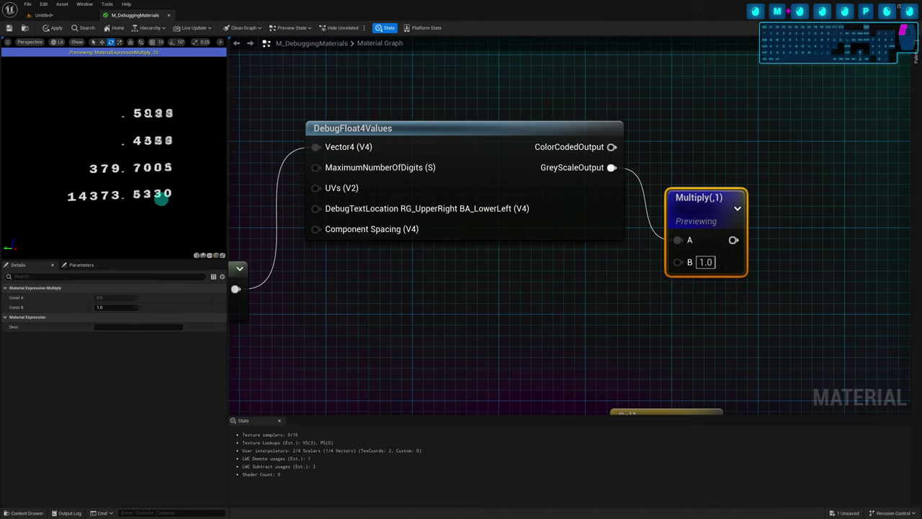
{"action": "left_click_drag", "start_coordinate": [159, 197], "coordinate": [144, 186]}
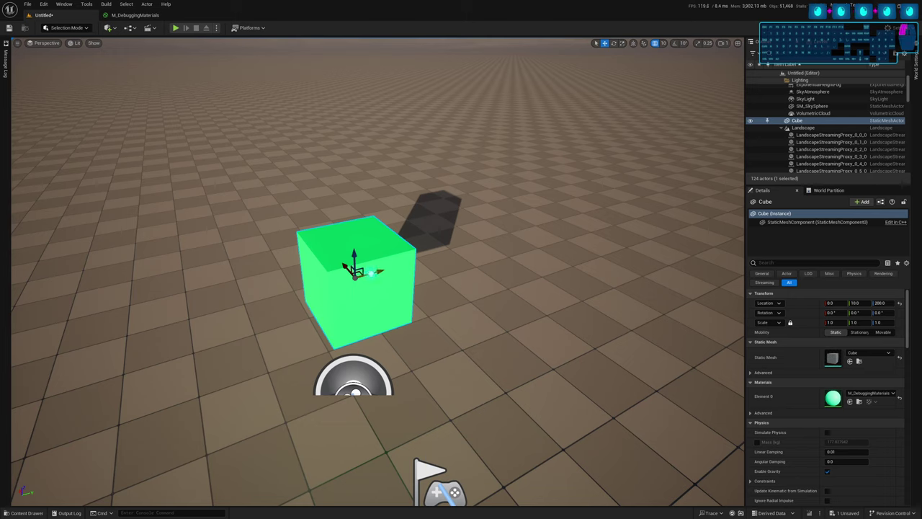
Move the cube along its Y axis to location 0 in the level and check its colour
{"action": "mouse_move", "coordinate": [372, 271]}
{"action": "left_mouse_down"}
{"action": "mouse_move", "coordinate": [380, 271]}
{"action": "mouse_move", "coordinate": [351, 275]}
{"action": "mouse_move", "coordinate": [370, 273]}
{"action": "mouse_move", "coordinate": [361, 275]}
{"action": "left_mouse_up"}
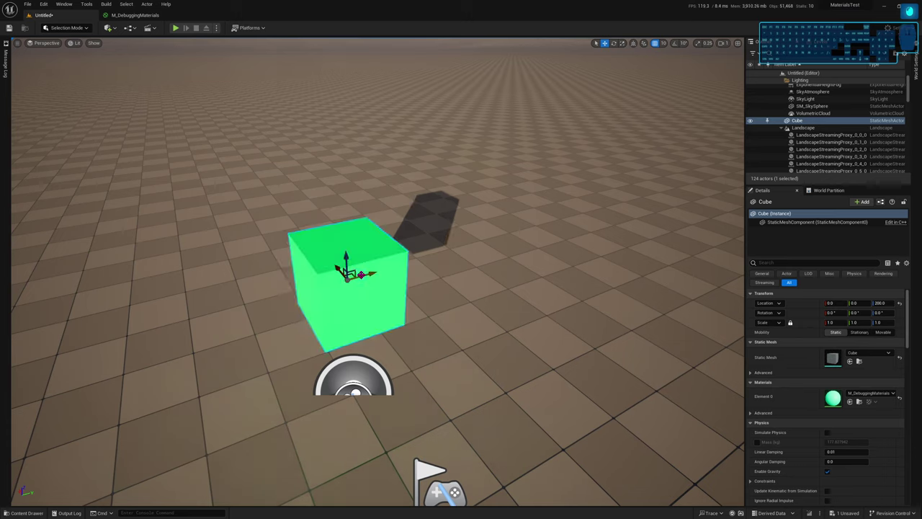
{"action": "mouse_move", "coordinate": [366, 275]}
{"action": "left_mouse_down"}
{"action": "mouse_move", "coordinate": [408, 265]}
{"action": "mouse_move", "coordinate": [350, 277]}
{"action": "mouse_move", "coordinate": [371, 272]}
{"action": "mouse_move", "coordinate": [367, 279]}
{"action": "left_mouse_up"}
Return to M_DebuggingMaterials and stop previewing the DebugFloat3Values node
{"action": "left_click", "coordinate": [135, 15]}
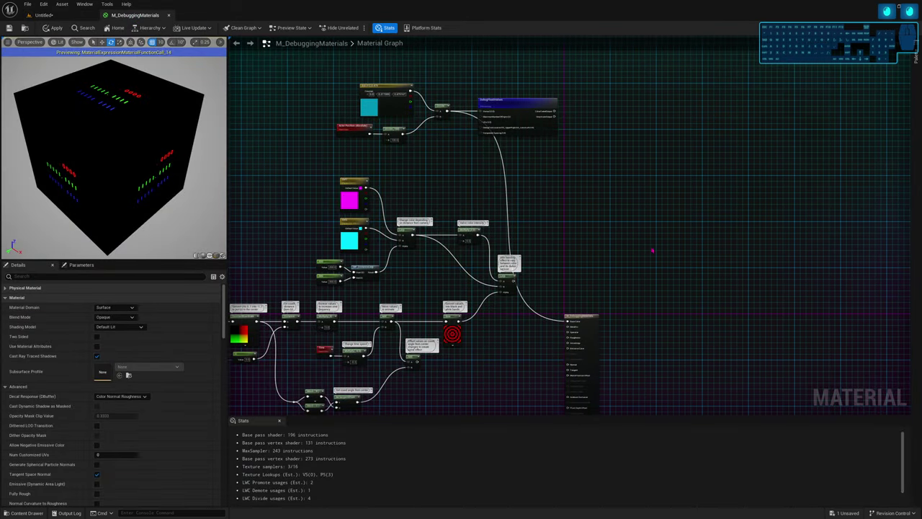
{"action": "left_click", "coordinate": [581, 325]}
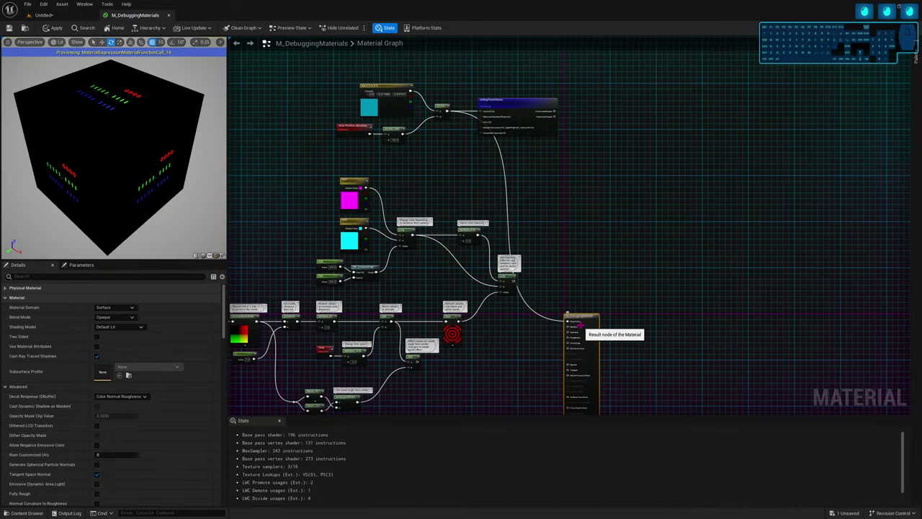
{"action": "left_click", "coordinate": [515, 105]}
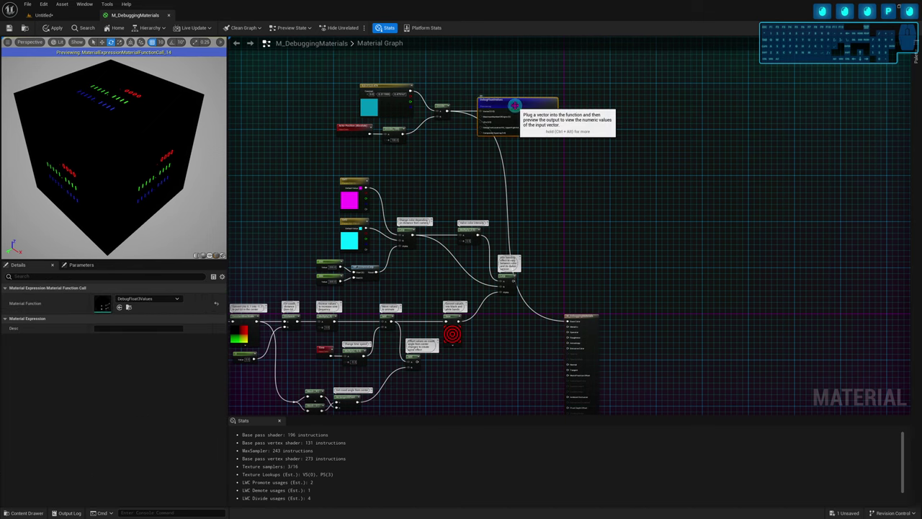
{"action": "key", "text": "space"}
{"action": "left_click", "coordinate": [532, 167]}
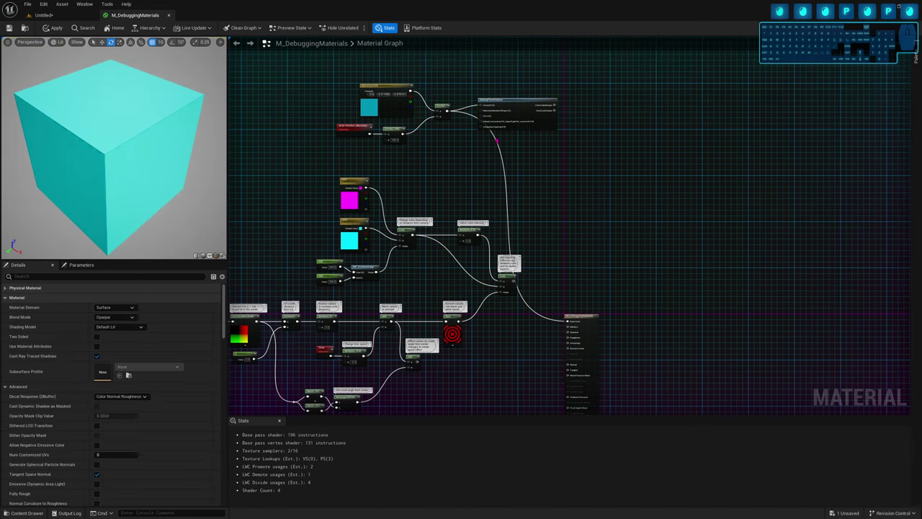
Connect ColorCodedOutput of DebugFloat3Values to the material's Base Color and save the asset
{"action": "scroll", "coordinate": [496, 139], "scroll_direction": "up", "scroll_amount": 2}
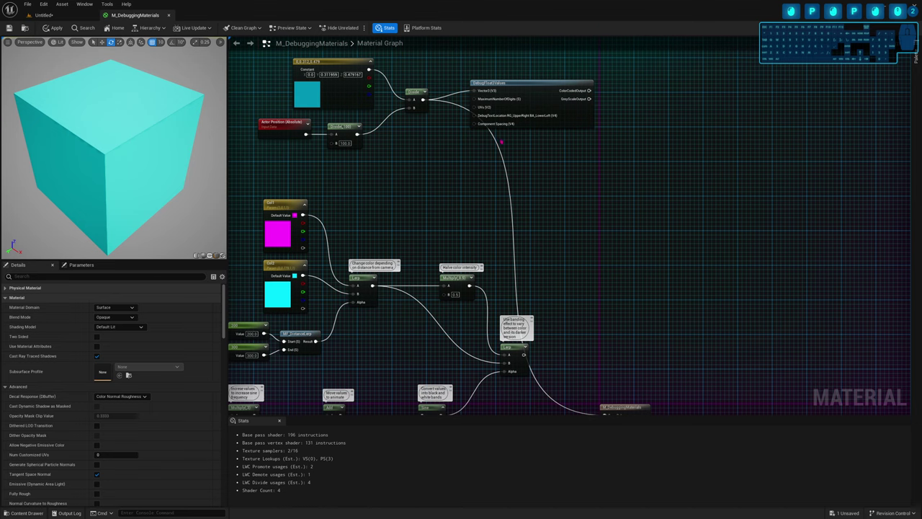
{"action": "scroll", "coordinate": [501, 142], "scroll_direction": "down", "scroll_amount": 1}
{"action": "left_click", "coordinate": [509, 108]}
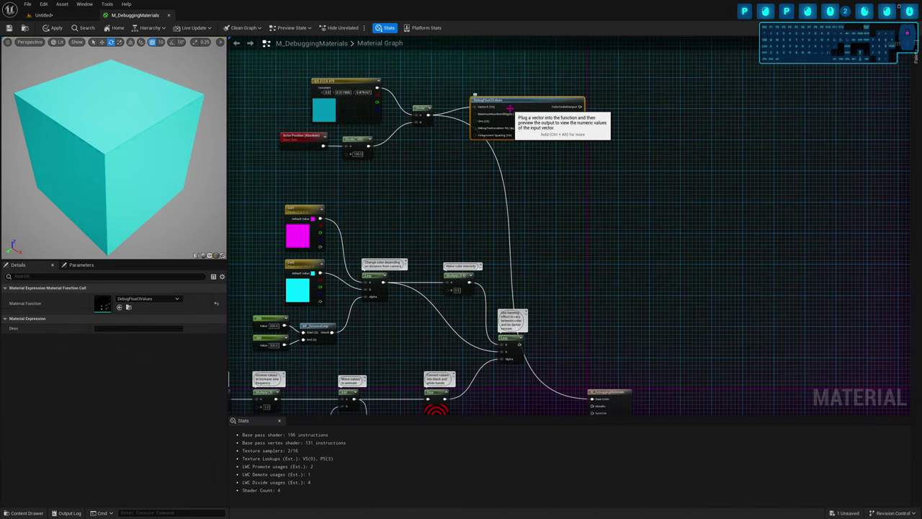
{"action": "right_click_drag", "start_coordinate": [510, 108], "coordinate": [538, 91]}
{"action": "left_click_drag", "start_coordinate": [536, 96], "coordinate": [577, 369]}
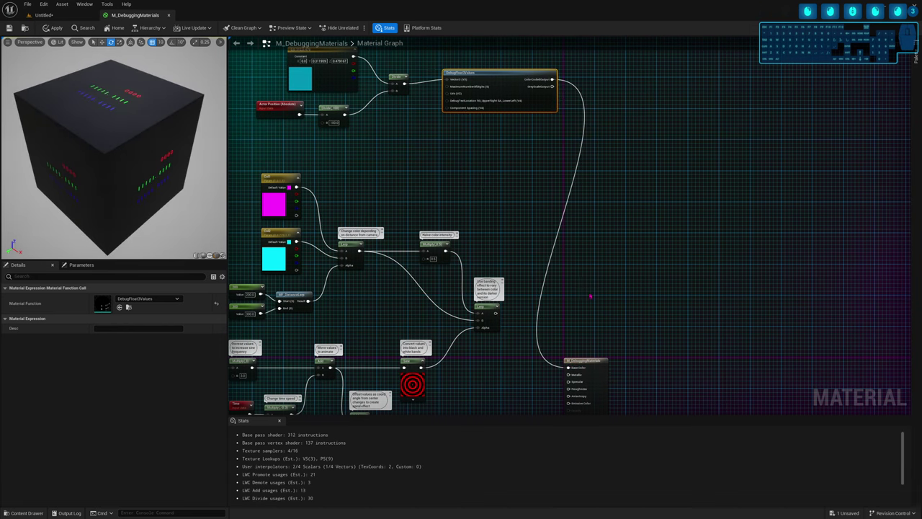
{"action": "left_click", "coordinate": [521, 190]}
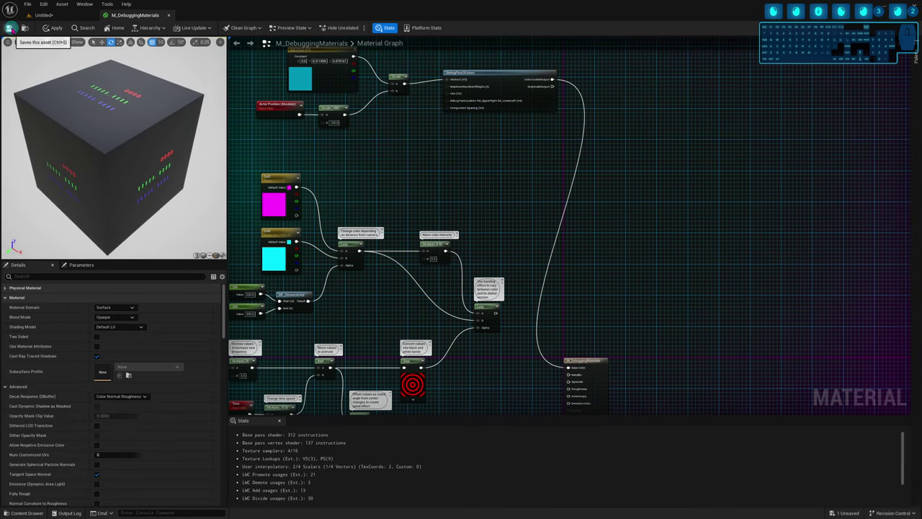
In the level, move the cube to Y 10 and examine the debug values on its faces up close
{"action": "left_click", "coordinate": [45, 15]}
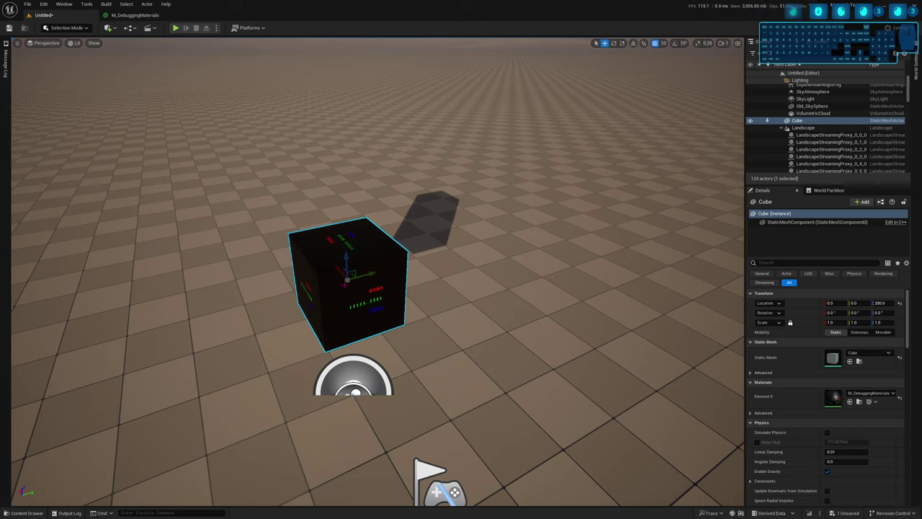
{"action": "left_click_drag", "start_coordinate": [367, 274], "coordinate": [365, 276]}
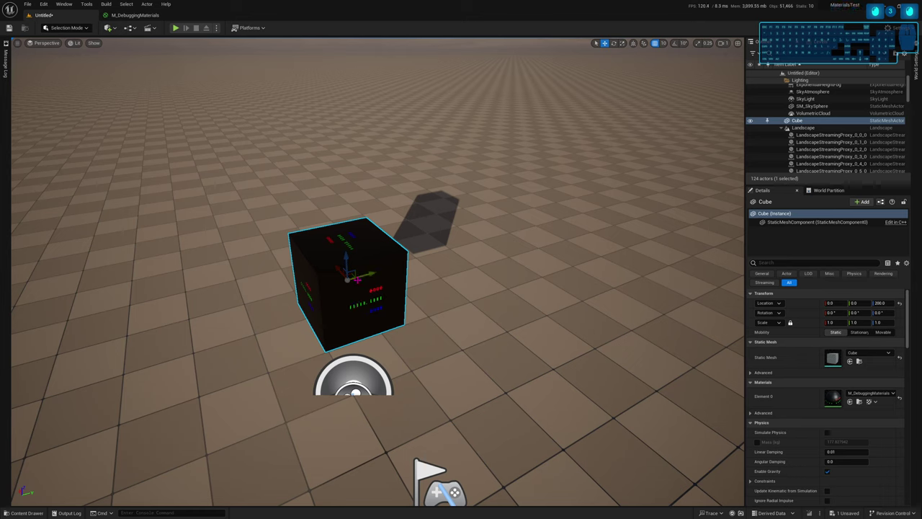
{"action": "mouse_move", "coordinate": [361, 276]}
{"action": "left_mouse_down"}
{"action": "mouse_move", "coordinate": [351, 278]}
{"action": "mouse_move", "coordinate": [386, 270]}
{"action": "mouse_move", "coordinate": [362, 276]}
{"action": "mouse_move", "coordinate": [374, 272]}
{"action": "left_mouse_up"}
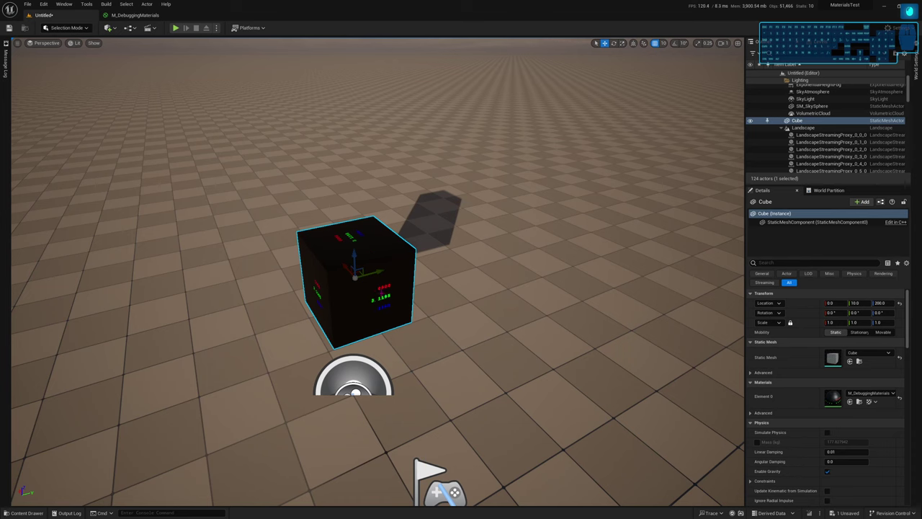
{"action": "mouse_move", "coordinate": [322, 405]}
{"action": "right_mouse_down", "text": "alt"}
{"action": "mouse_move", "coordinate": [322, 393]}
{"action": "mouse_move", "coordinate": [322, 405]}
{"action": "right_mouse_up", "text": "alt"}
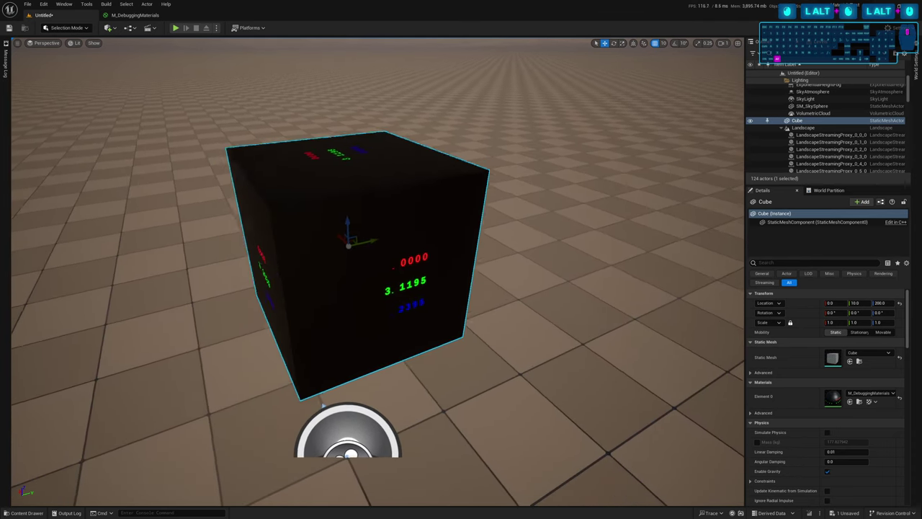
{"action": "mouse_move", "coordinate": [322, 405]}
{"action": "left_mouse_down", "text": "alt"}
{"action": "mouse_move", "coordinate": [310, 408]}
{"action": "mouse_move", "coordinate": [325, 413]}
{"action": "left_mouse_up", "text": "alt"}
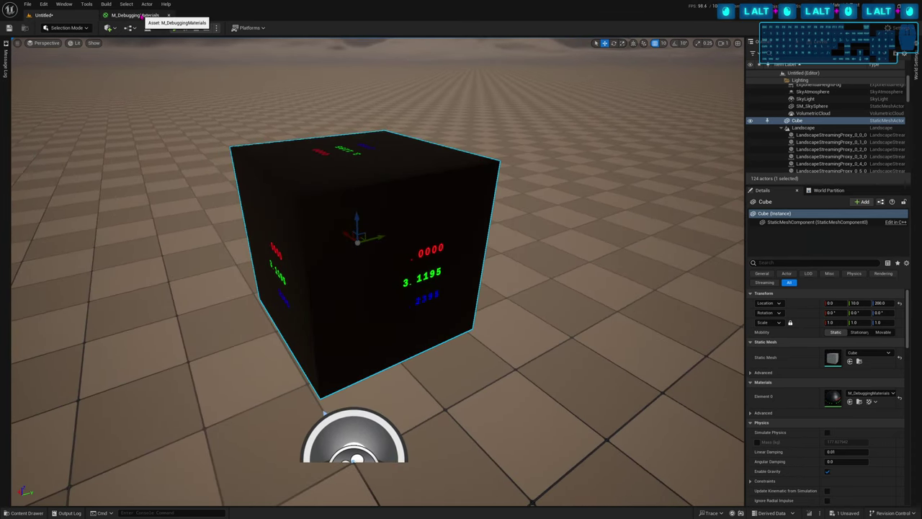
In M_DebuggingMaterials, place an Add node with ColorCodedOutput feeding A and the Divide output feeding B
{"action": "left_click", "coordinate": [144, 14]}
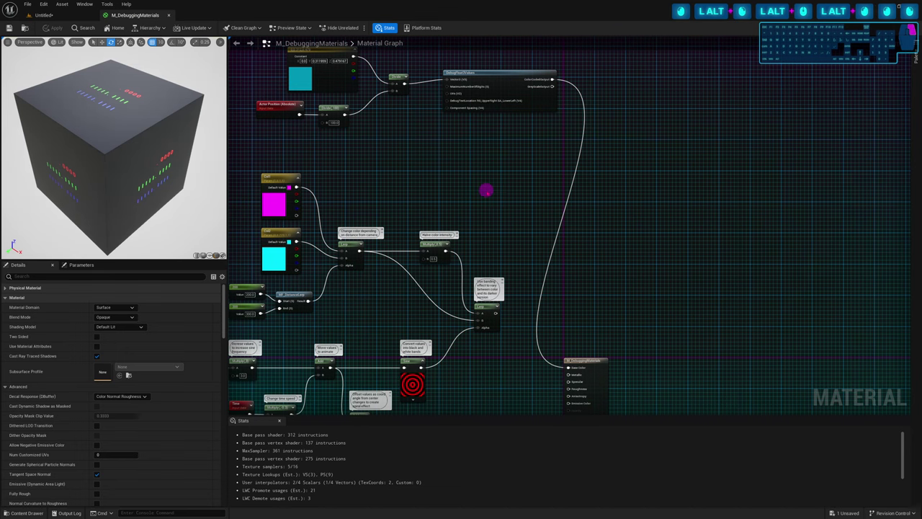
{"action": "right_click_drag", "start_coordinate": [486, 190], "coordinate": [459, 204]}
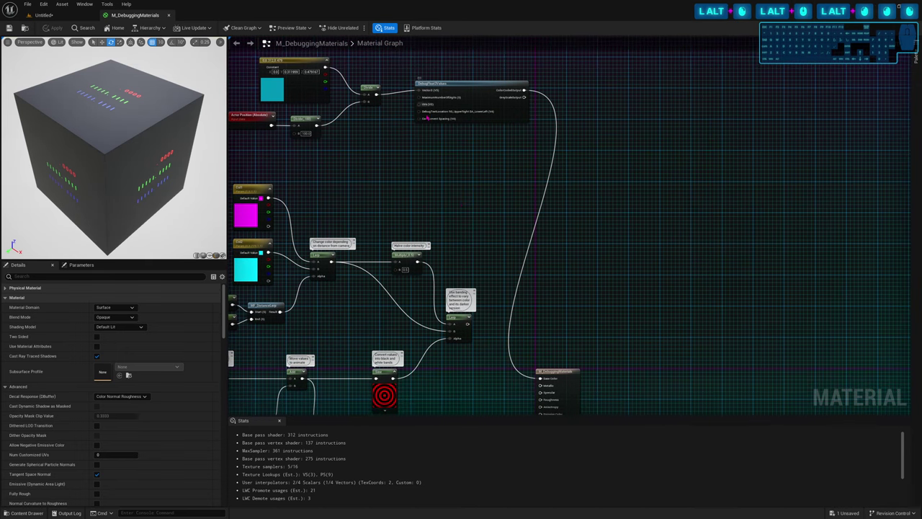
{"action": "left_click", "coordinate": [569, 168]}
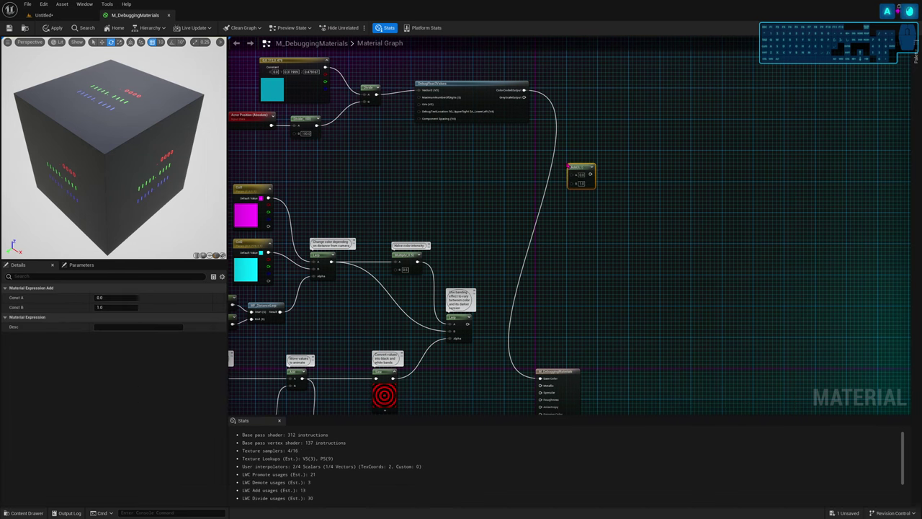
{"action": "left_click_drag", "start_coordinate": [526, 90], "coordinate": [374, 95]}
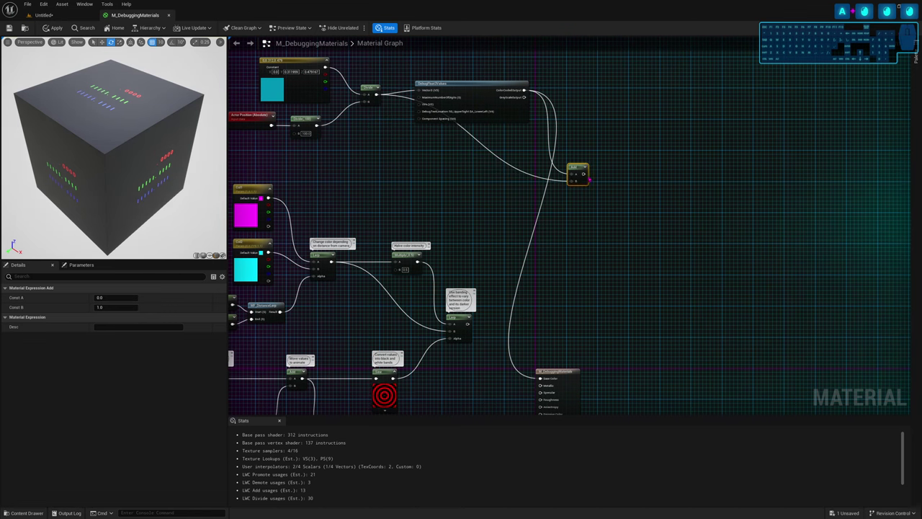
Feed the Add node's output into the material's Base Color and save the asset
{"action": "left_click_drag", "start_coordinate": [585, 174], "coordinate": [542, 379]}
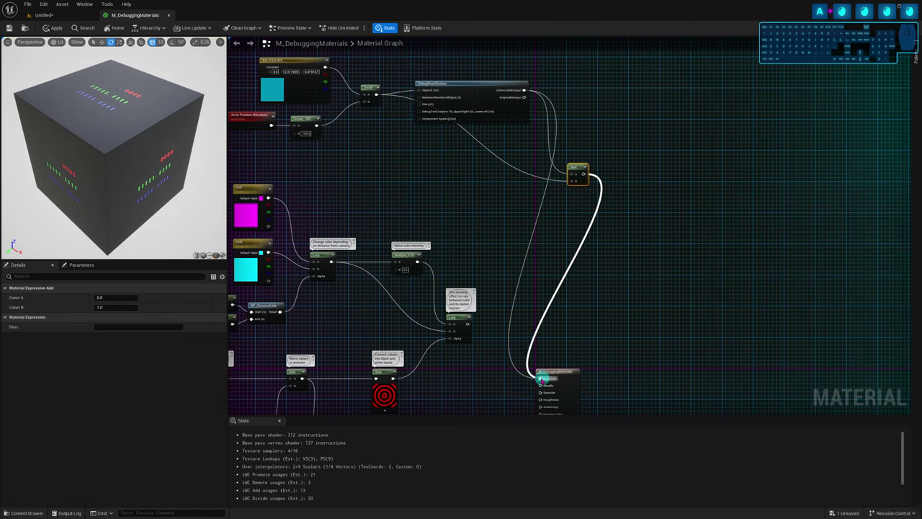
{"action": "right_click_drag", "start_coordinate": [521, 276], "coordinate": [554, 284]}
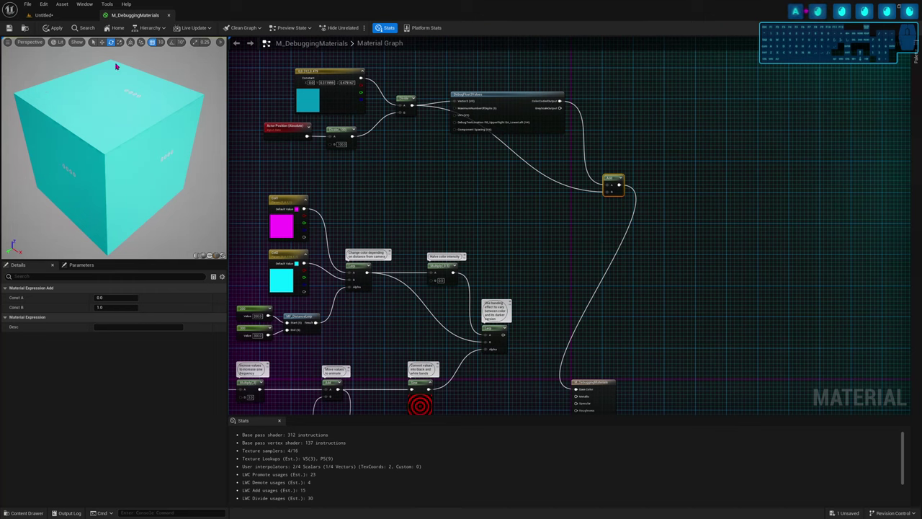
{"action": "left_click", "coordinate": [9, 27]}
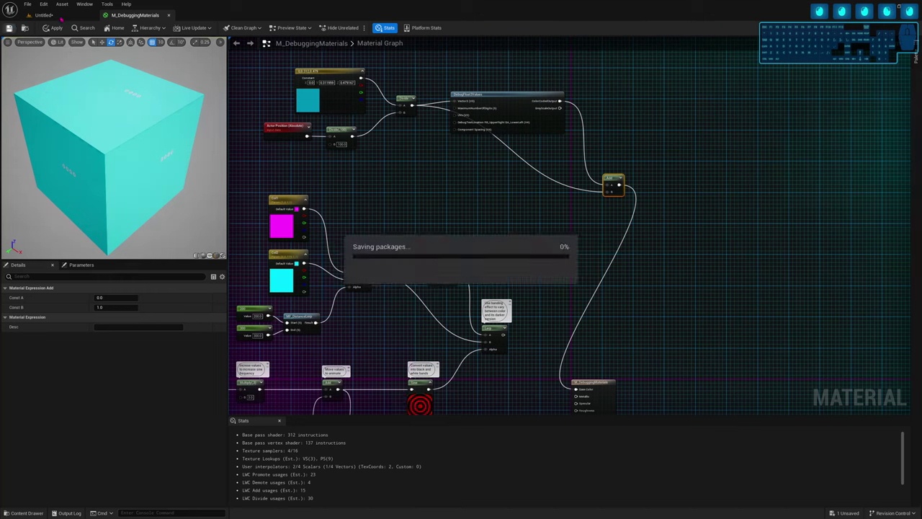
In the level, examine the combined material on the cube and move the cube to Y -10
{"action": "left_click", "coordinate": [63, 17]}
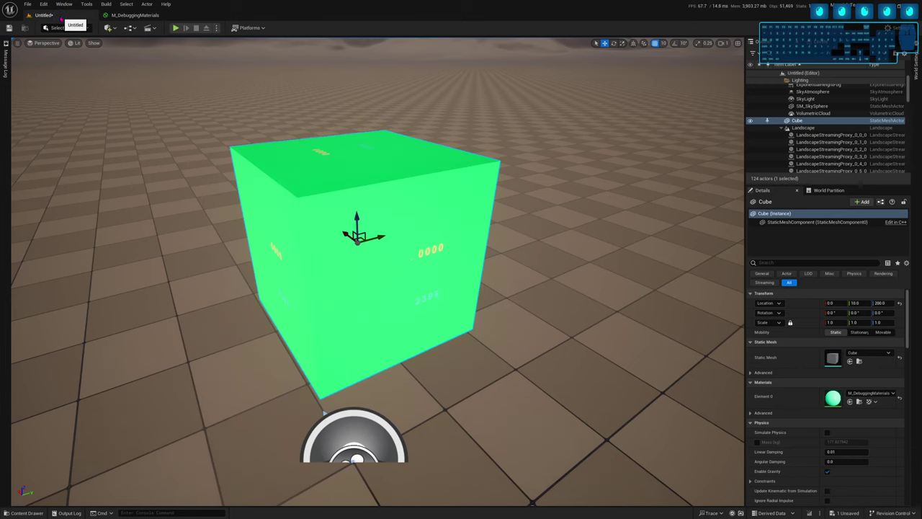
{"action": "left_click_drag", "start_coordinate": [475, 291], "coordinate": [414, 260], "text": "alt"}
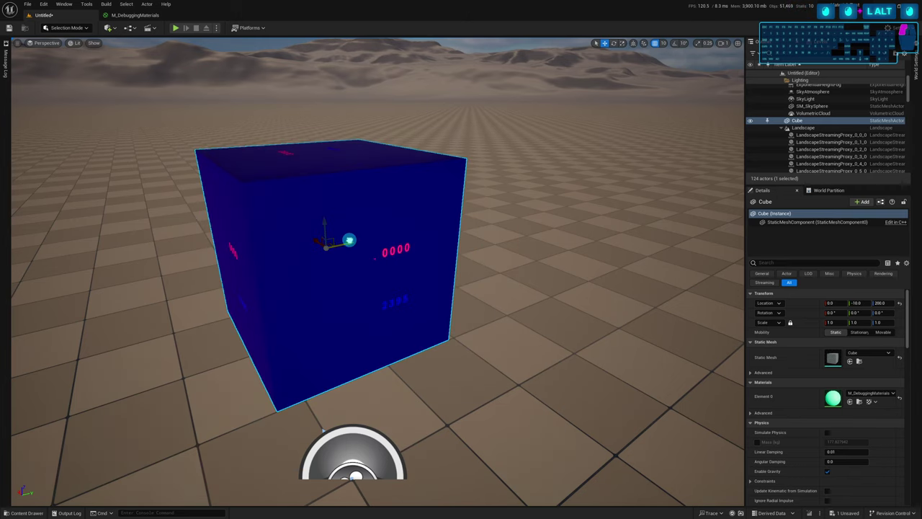
{"action": "mouse_move", "coordinate": [345, 241]}
{"action": "left_mouse_down", "text": "alt"}
{"action": "mouse_move", "coordinate": [336, 249]}
{"action": "mouse_move", "coordinate": [348, 242]}
{"action": "left_mouse_up", "text": "alt"}
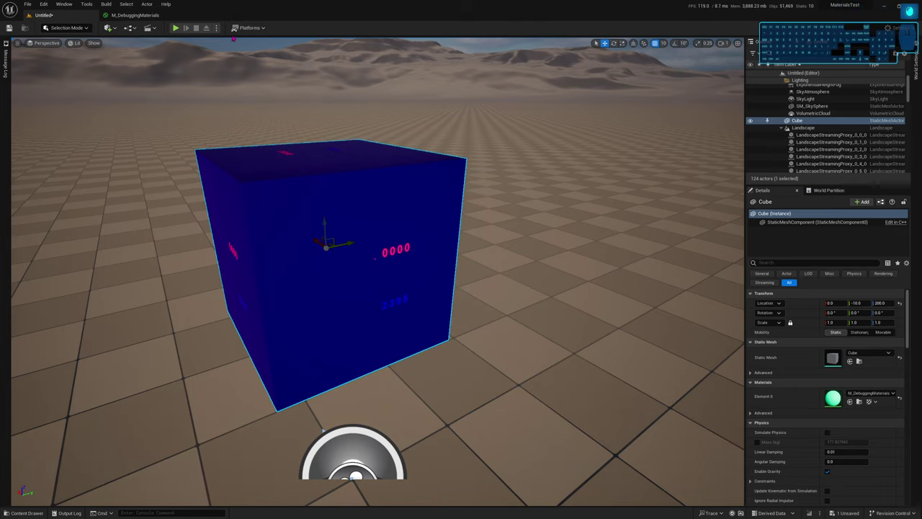
Return to M_DebuggingMaterials and connect the Divide output directly to Base Color in place of the Add node
{"action": "left_click", "coordinate": [134, 15]}
{"action": "right_click_drag", "start_coordinate": [563, 297], "coordinate": [550, 258]}
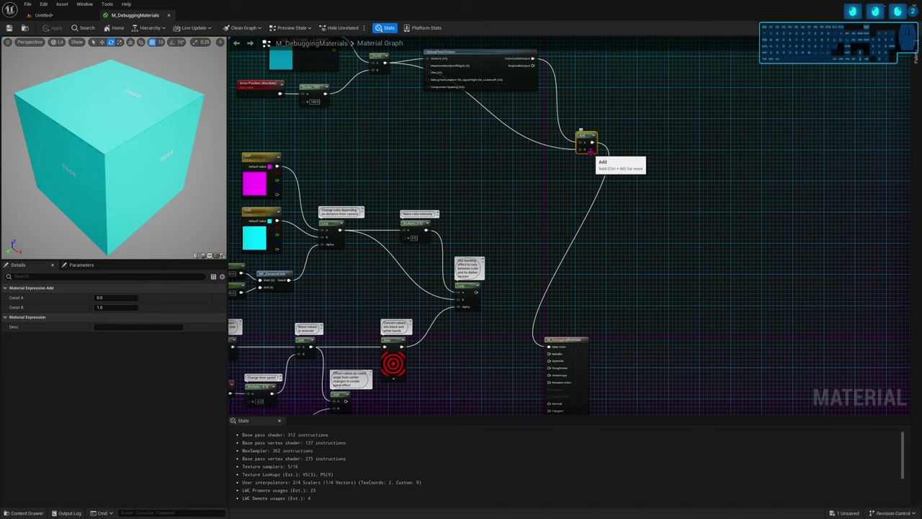
{"action": "left_click_drag", "start_coordinate": [386, 63], "coordinate": [560, 350]}
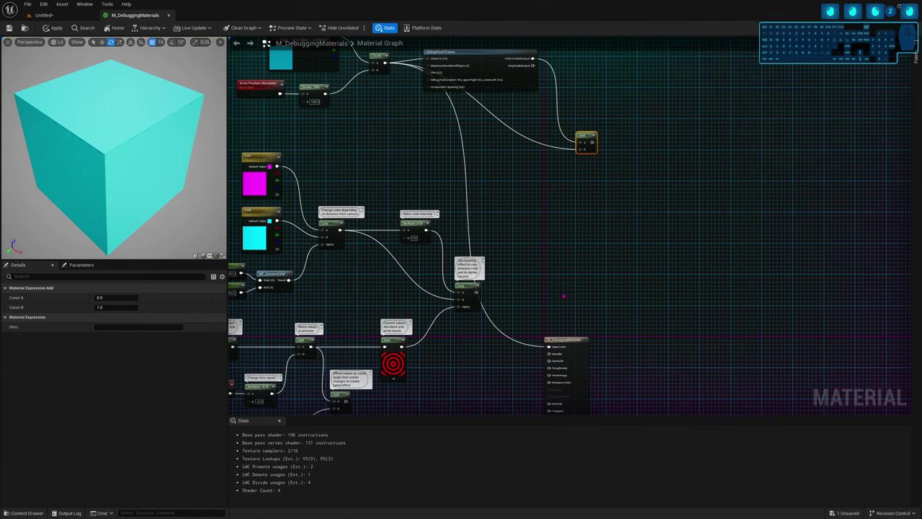
{"action": "key", "text": "Home"}
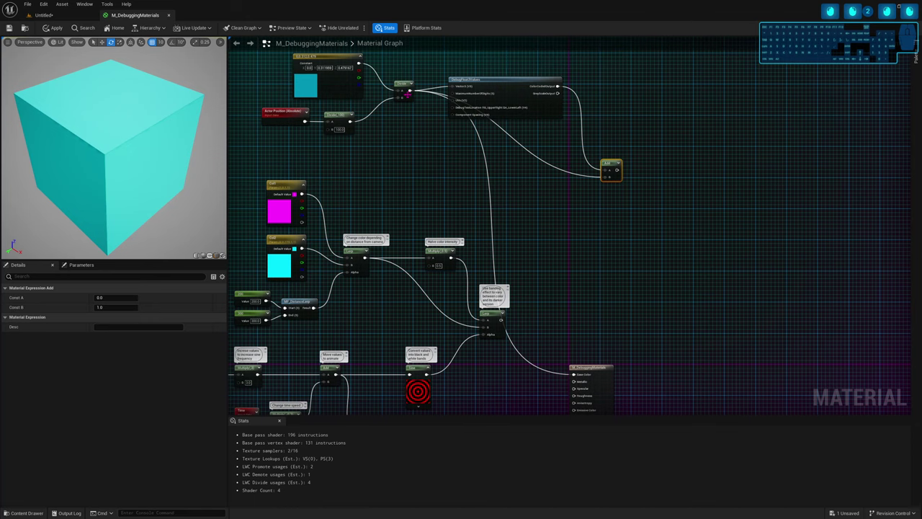
Connect the Add node's output to the material's Emissive Color
{"action": "right_click_drag", "start_coordinate": [518, 220], "coordinate": [546, 281]}
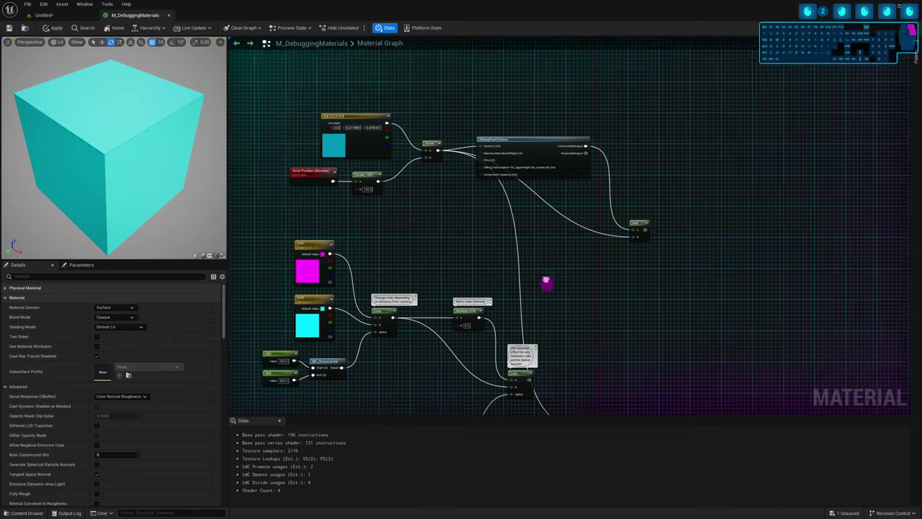
{"action": "scroll", "coordinate": [490, 187], "scroll_direction": "up", "scroll_amount": 2}
{"action": "right_click_drag", "start_coordinate": [469, 204], "coordinate": [500, 218]}
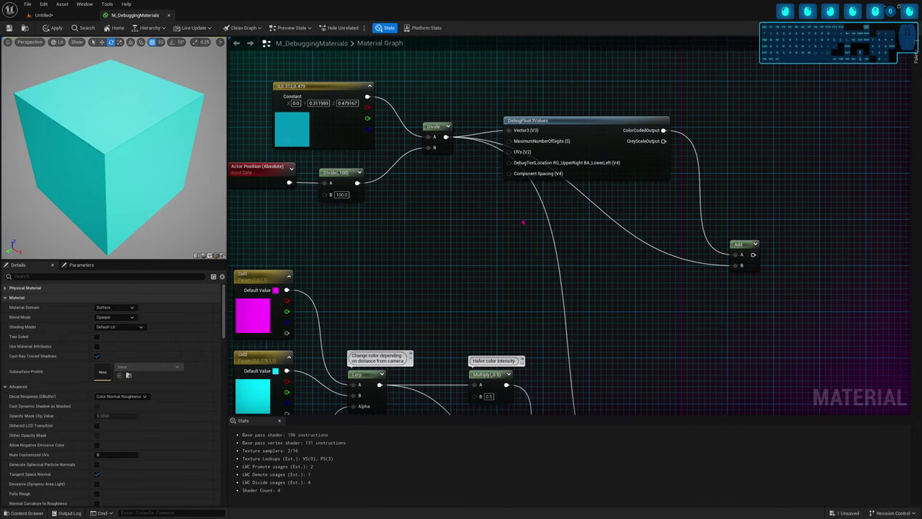
{"action": "right_click_drag", "start_coordinate": [666, 223], "coordinate": [576, 198]}
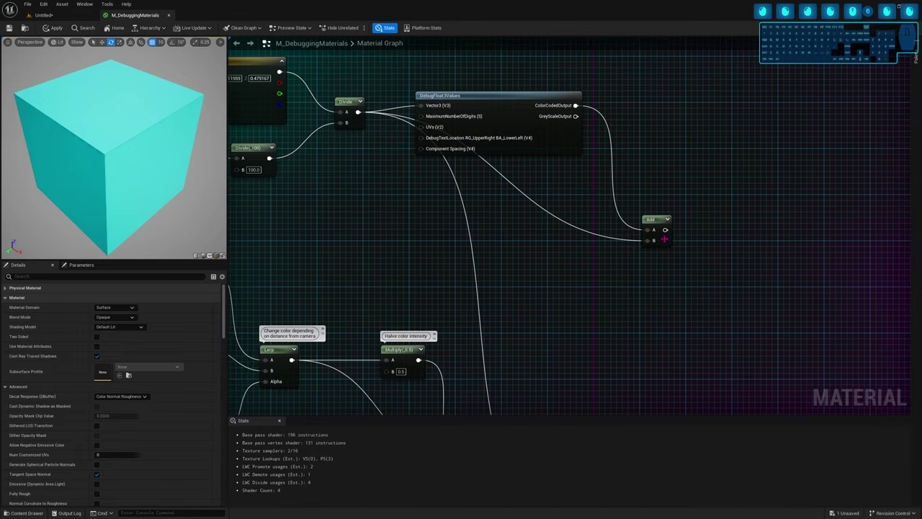
{"action": "right_click", "coordinate": [663, 230]}
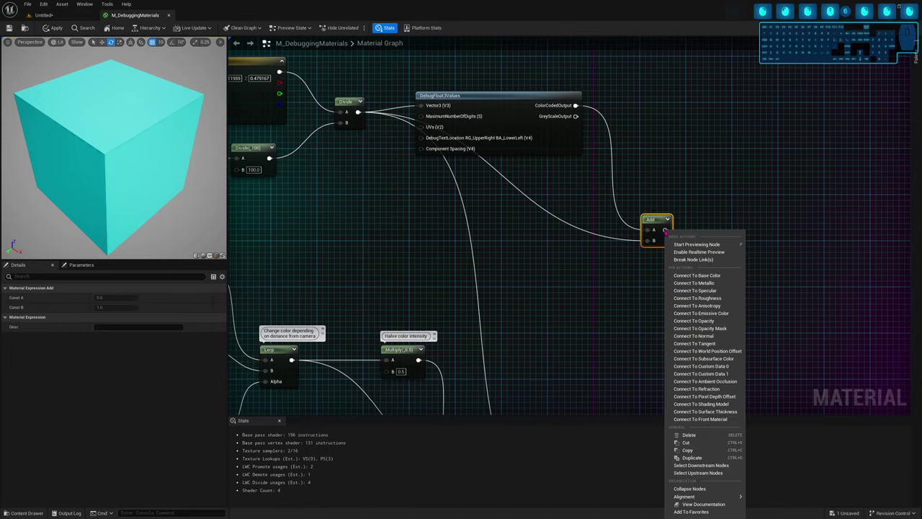
{"action": "left_click", "coordinate": [698, 314]}
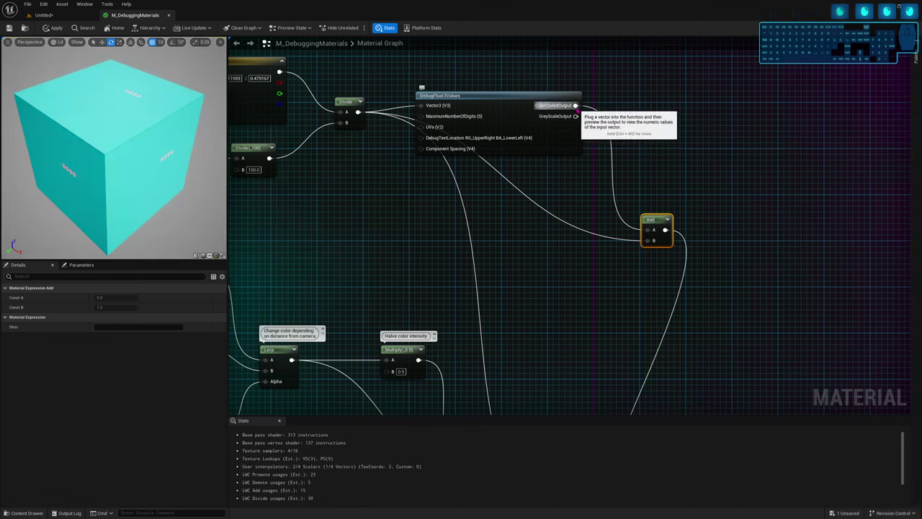
Move the Emissive Color link from the Add node to ColorCodedOutput of DebugFloat3Values, and delete the Add node
{"action": "left_click_drag", "start_coordinate": [665, 230], "coordinate": [574, 106], "text": "ctrl"}
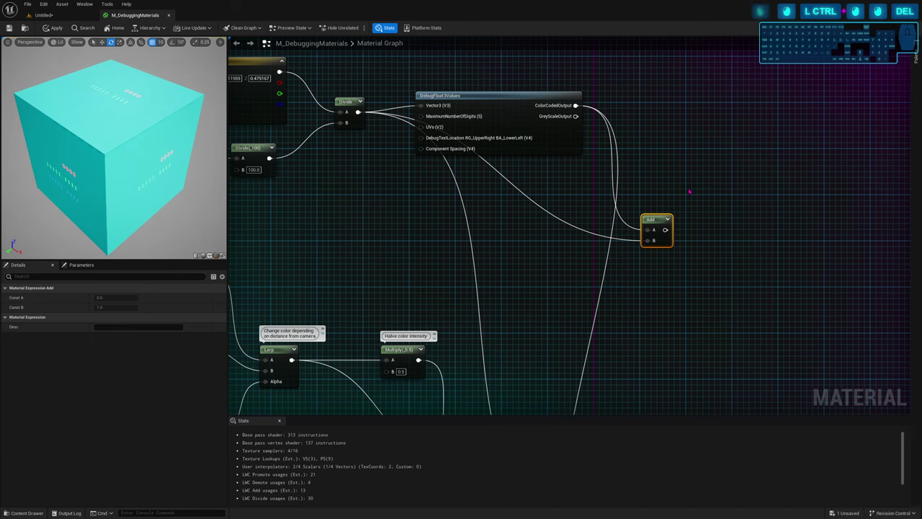
{"action": "key", "text": "Delete"}
Save the material and examine the debug values over the base colour on the cube in the level
{"action": "left_click_drag", "start_coordinate": [109, 176], "coordinate": [119, 85]}
{"action": "left_click", "coordinate": [9, 28]}
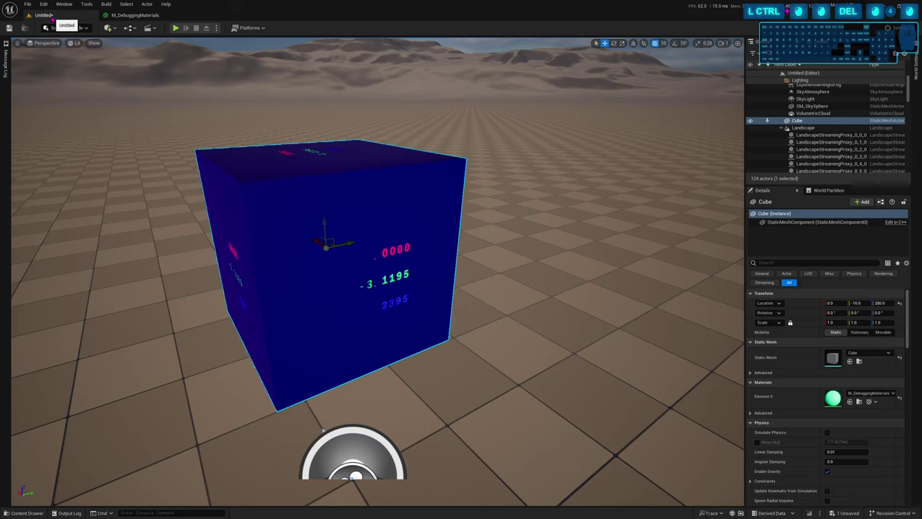
{"action": "left_click", "coordinate": [45, 15]}
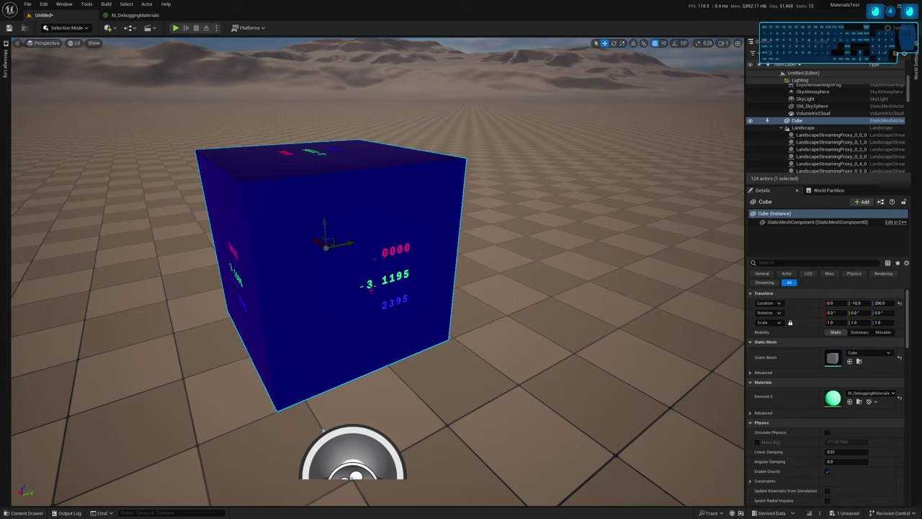
Move the cube along the Y axis to 0.0 in the level and examine how its debug values read over the base colour
{"action": "left_click_drag", "start_coordinate": [349, 246], "coordinate": [368, 245]}
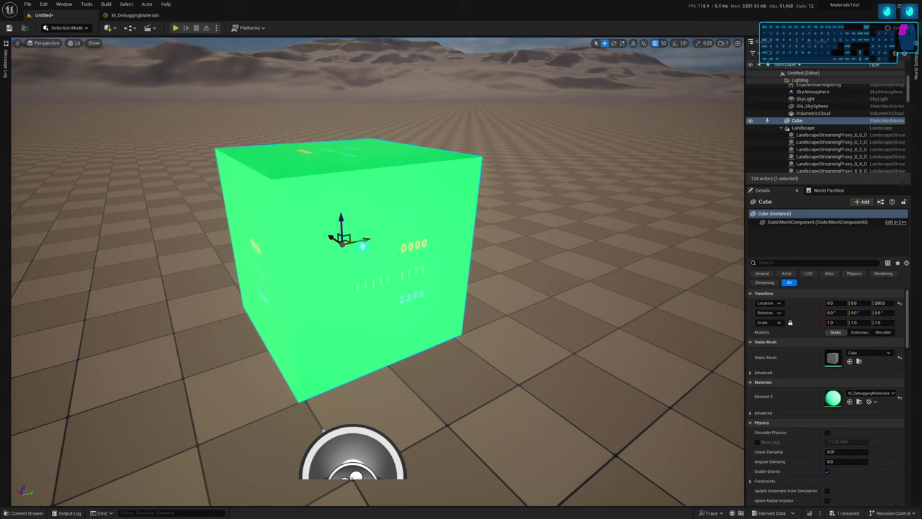
{"action": "mouse_move", "coordinate": [359, 246]}
{"action": "left_mouse_down"}
{"action": "mouse_move", "coordinate": [352, 249]}
{"action": "mouse_move", "coordinate": [365, 240]}
{"action": "left_mouse_up"}
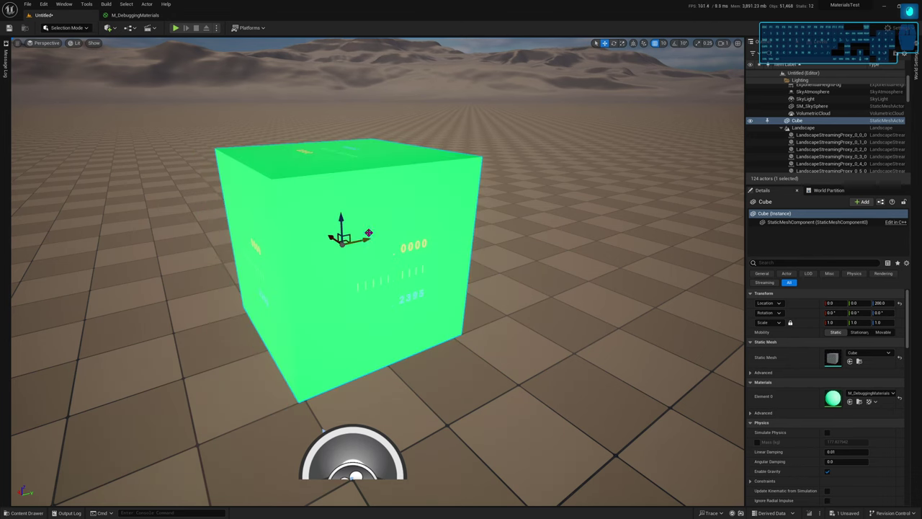
Return to M_DebuggingMaterials and add a Lerp node beside the outputs of DebugFloat3Values
{"action": "left_click", "coordinate": [137, 16]}
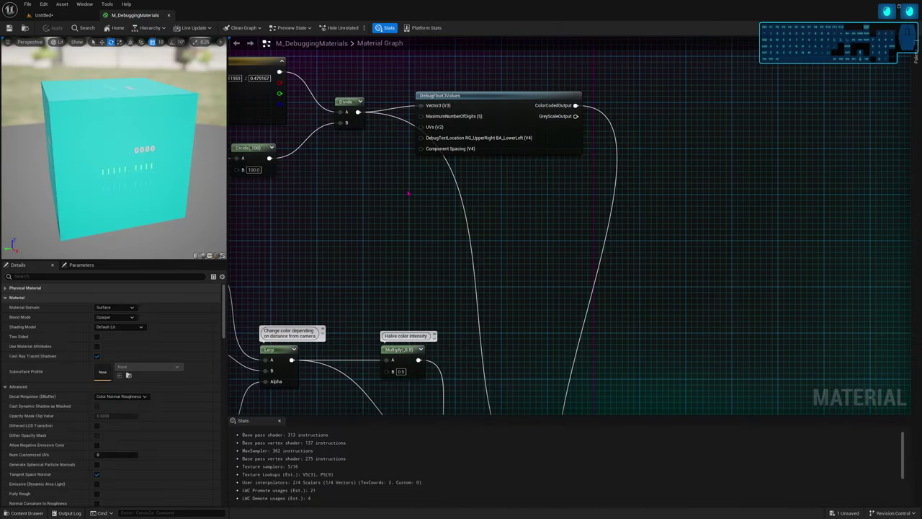
{"action": "right_click_drag", "start_coordinate": [570, 132], "coordinate": [583, 203]}
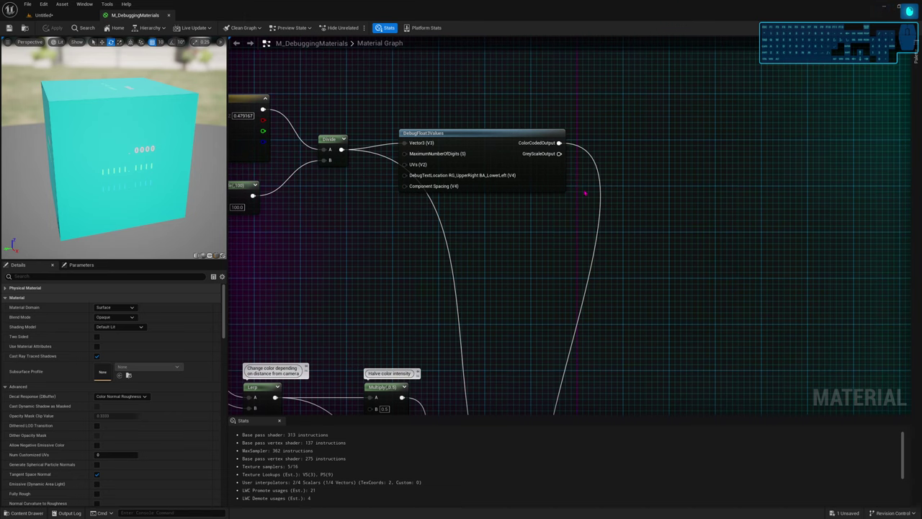
{"action": "left_click", "coordinate": [585, 193]}
{"action": "left_click_drag", "start_coordinate": [601, 190], "coordinate": [620, 181]}
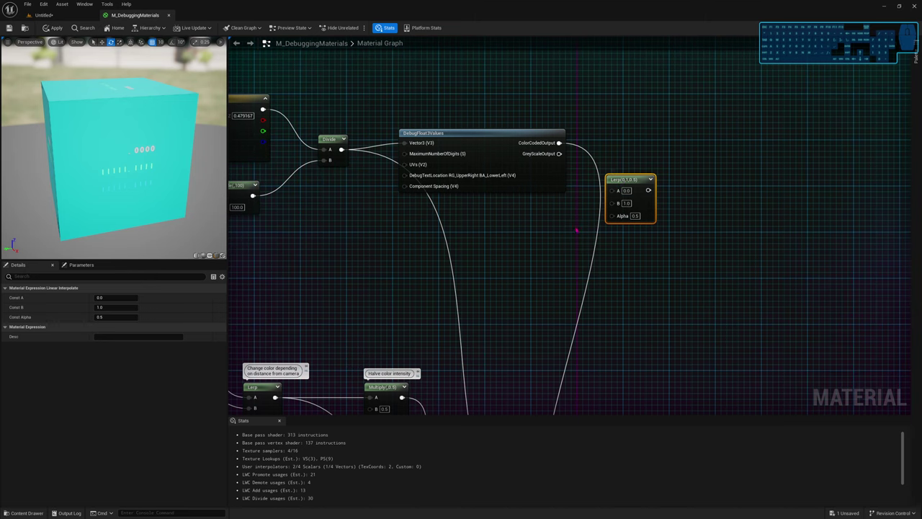
Connect the Divide output to the Lerp's A, ColorCodedOutput to B, and GreyScaleOutput to Alpha
{"action": "right_click_drag", "start_coordinate": [574, 197], "coordinate": [587, 171]}
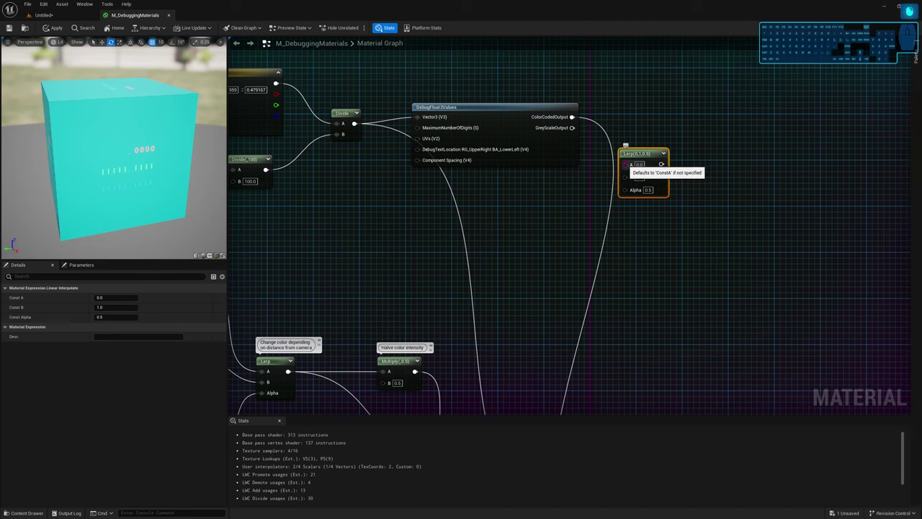
{"action": "left_click_drag", "start_coordinate": [626, 165], "coordinate": [354, 124]}
{"action": "left_click", "coordinate": [534, 218]}
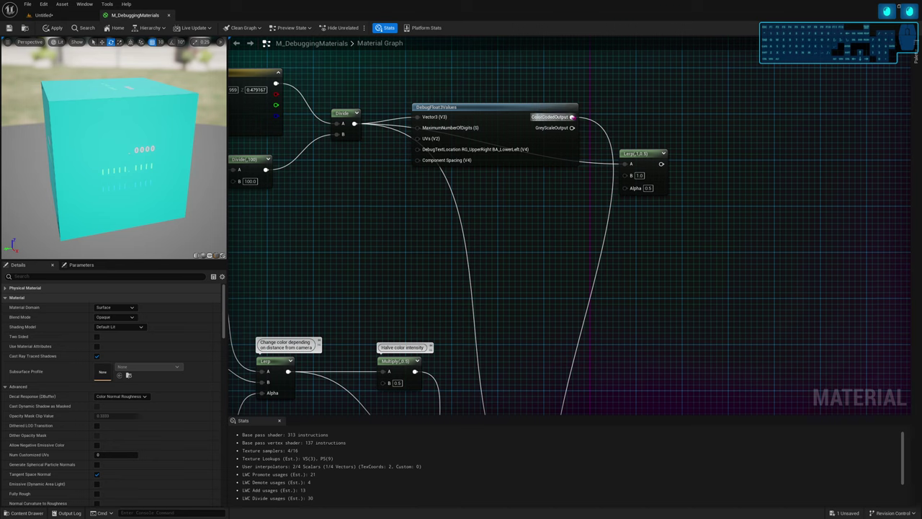
{"action": "left_click_drag", "start_coordinate": [573, 117], "coordinate": [660, 166]}
{"action": "left_click", "coordinate": [648, 172]}
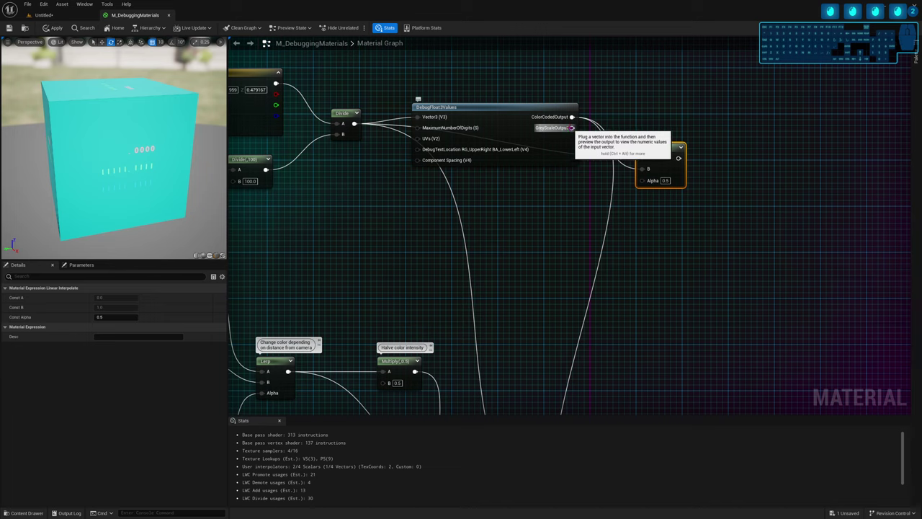
{"action": "left_click_drag", "start_coordinate": [572, 127], "coordinate": [646, 187]}
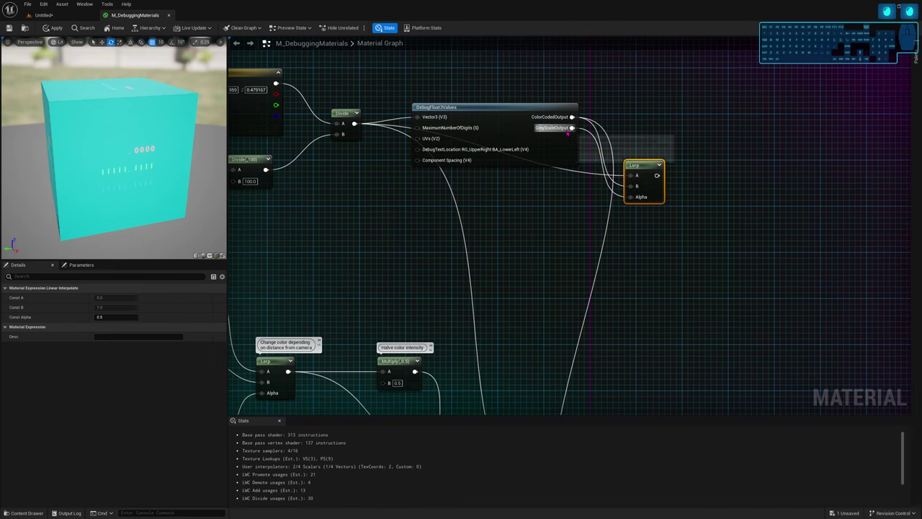
Connect the new Lerp's output to the material's Base Color and break the link into Emissive Color
{"action": "right_click_drag", "start_coordinate": [556, 224], "coordinate": [498, 150]}
{"action": "scroll", "coordinate": [498, 151], "scroll_direction": "down", "scroll_amount": 1}
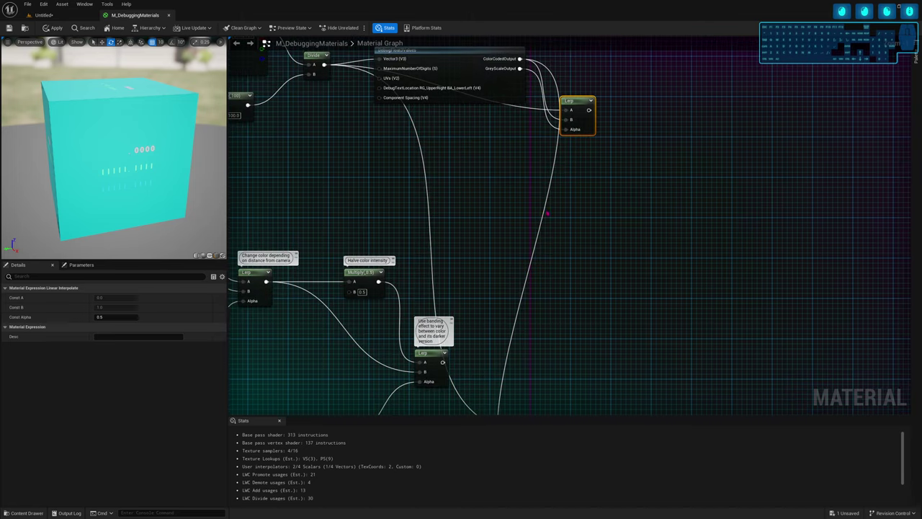
{"action": "right_click_drag", "start_coordinate": [548, 213], "coordinate": [541, 192]}
{"action": "scroll", "coordinate": [542, 192], "scroll_direction": "down", "scroll_amount": 1}
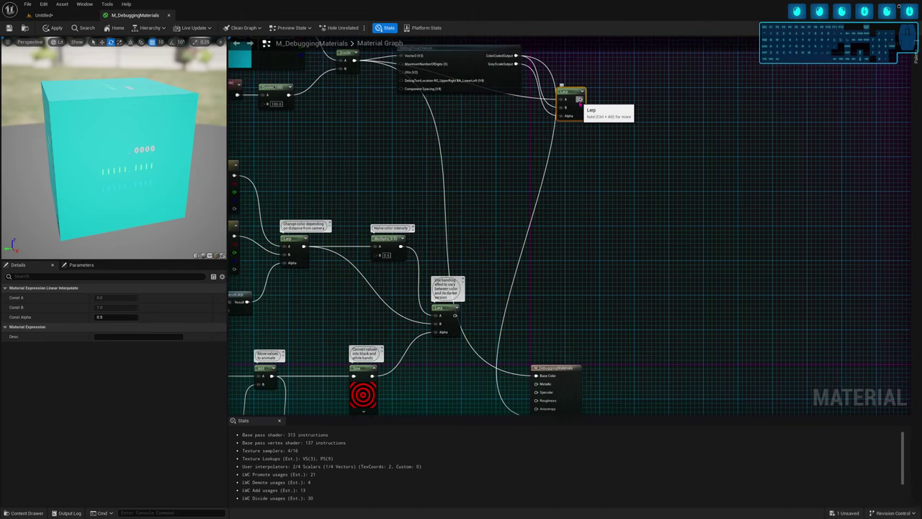
{"action": "left_click_drag", "start_coordinate": [580, 99], "coordinate": [539, 376]}
{"action": "right_click_drag", "start_coordinate": [563, 321], "coordinate": [576, 287]}
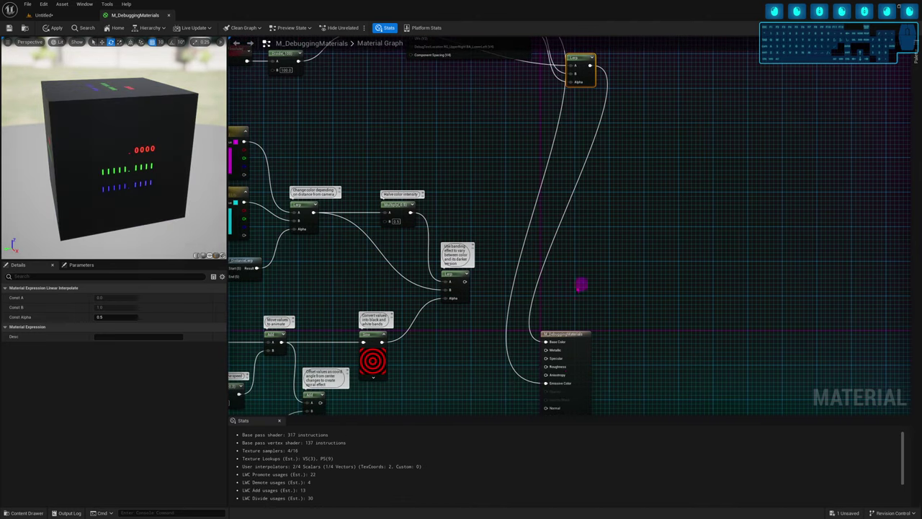
{"action": "left_click", "coordinate": [558, 387], "text": "alt"}
{"action": "left_click", "coordinate": [597, 190]}
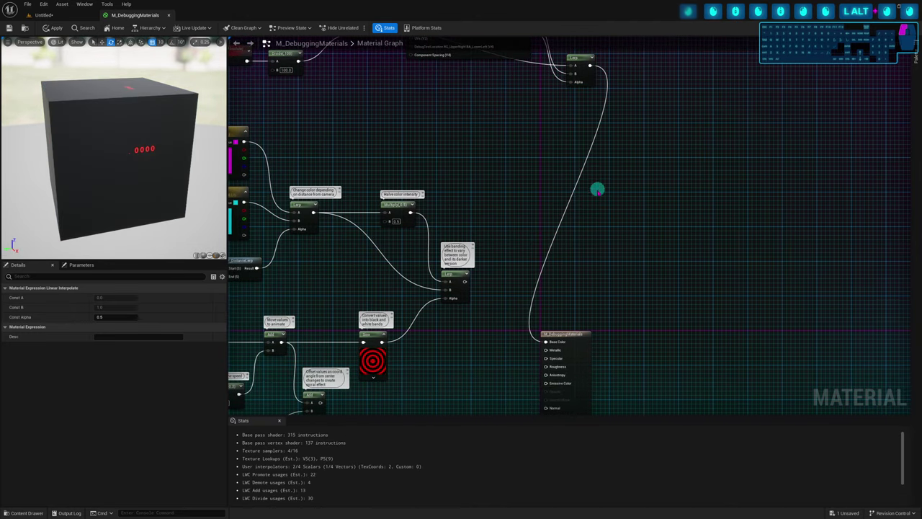
Move DebugFloat3Values below the Divide-to-Lerp link and insert a Saturate node between GreyScaleOutput and the Lerp's Alpha
{"action": "right_click_drag", "start_coordinate": [602, 199], "coordinate": [607, 292]}
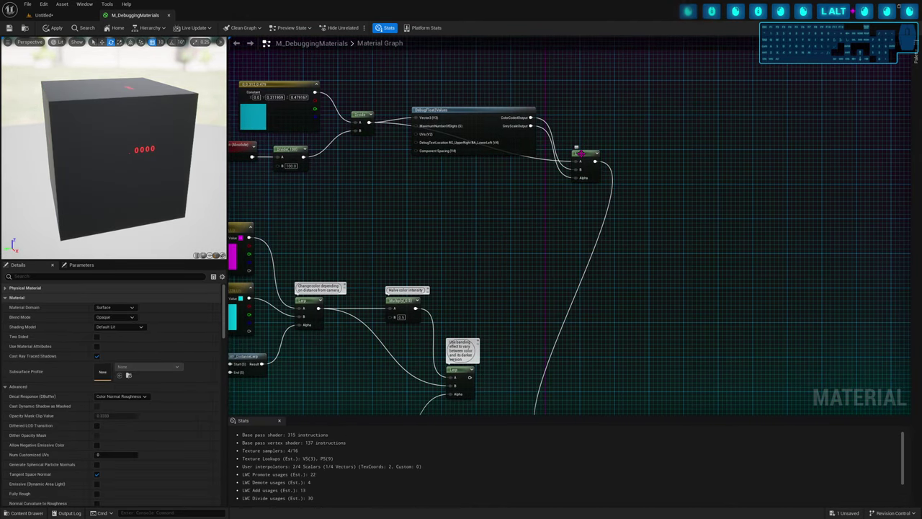
{"action": "scroll", "coordinate": [580, 153], "scroll_direction": "up", "scroll_amount": 2}
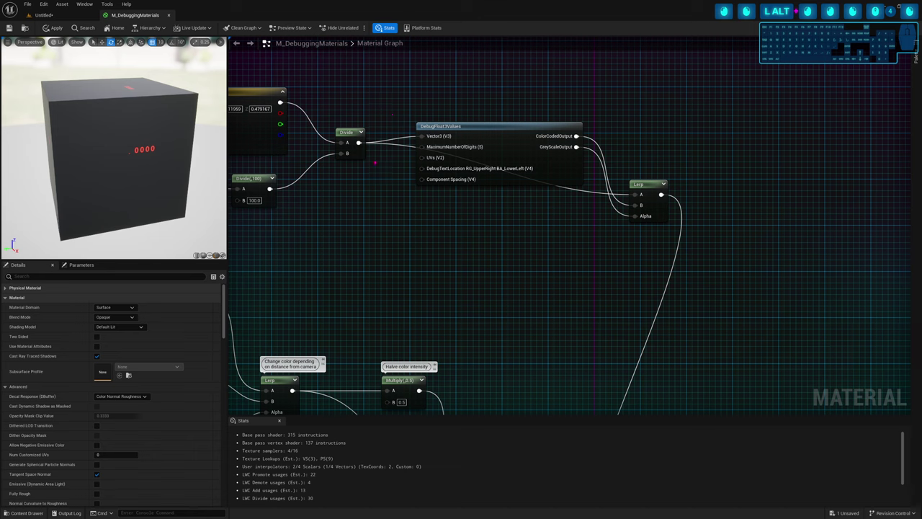
{"action": "left_click_drag", "start_coordinate": [546, 167], "coordinate": [530, 236]}
{"action": "left_click", "coordinate": [469, 127]}
Check the blended debug values on the preview mesh and in the level, moving the cube along Y to 60.0
{"action": "left_click_drag", "start_coordinate": [116, 164], "coordinate": [129, 150]}
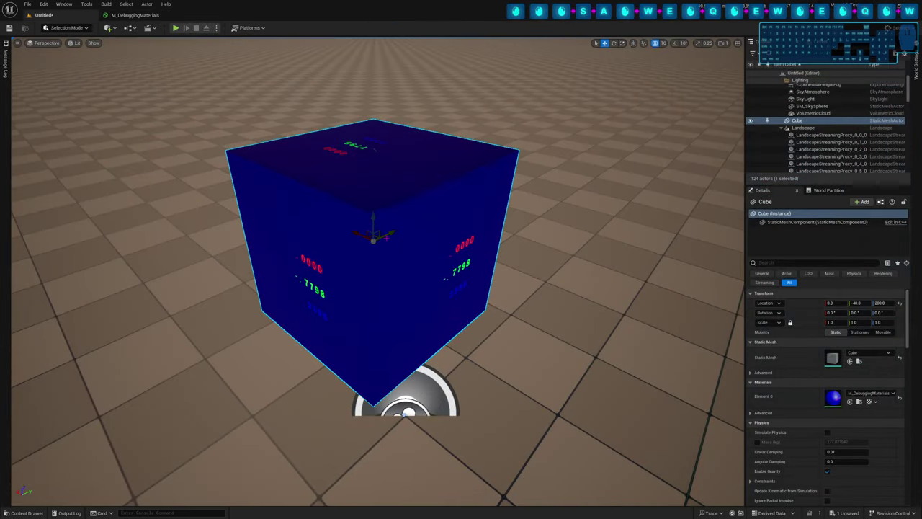
{"action": "left_click_drag", "start_coordinate": [382, 235], "coordinate": [433, 206]}
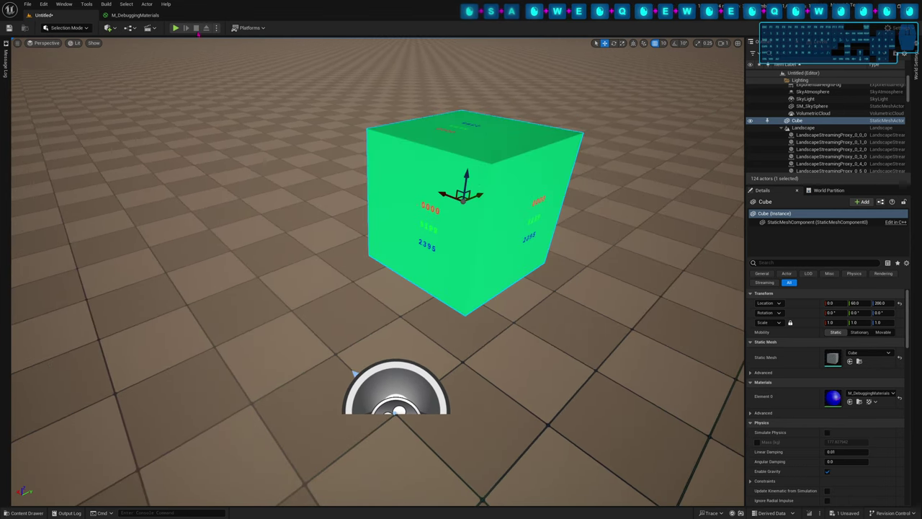
Return to M_DebuggingMaterials and duplicate the DebugFloat3Values, Saturate and Lerp nodes
{"action": "left_click", "coordinate": [134, 16]}
{"action": "right_click_drag", "start_coordinate": [537, 168], "coordinate": [486, 132]}
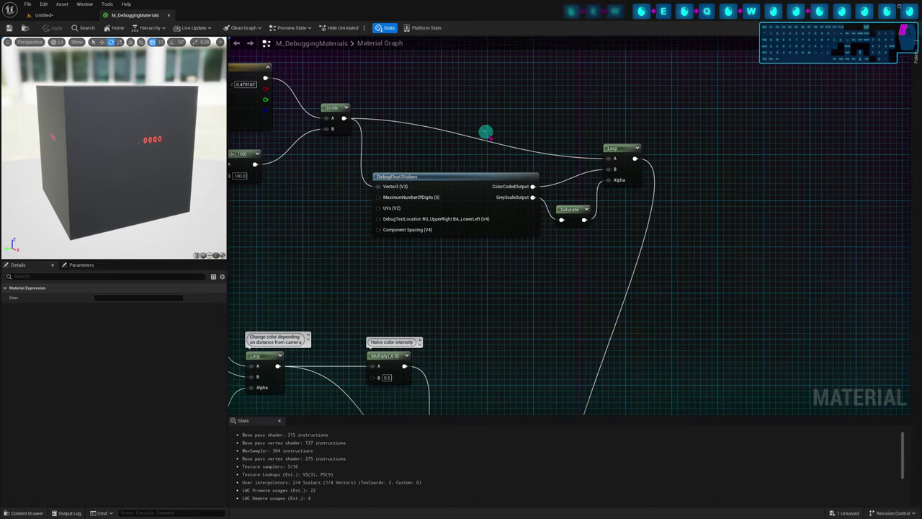
{"action": "left_click_drag", "start_coordinate": [483, 131], "coordinate": [669, 249]}
{"action": "key", "text": "ctrl+c"}
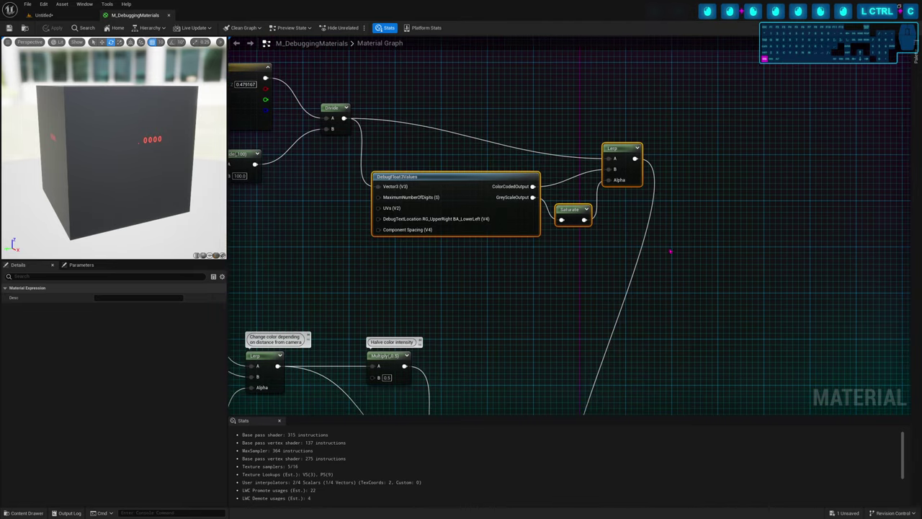
{"action": "right_click_drag", "start_coordinate": [670, 253], "coordinate": [555, 309]}
{"action": "left_click", "coordinate": [656, 199]}
{"action": "key", "text": "ctrl+v"}
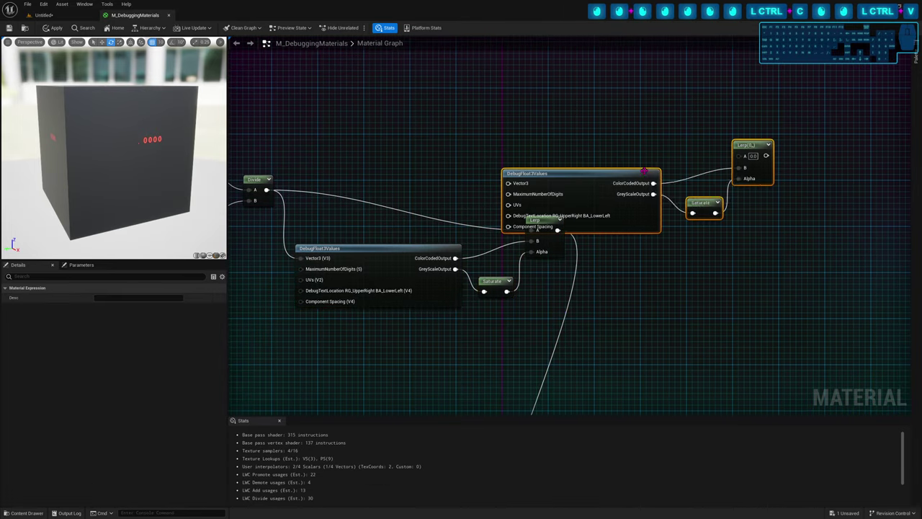
Place the copied nodes after the first Lerp and connect the first Lerp's output to A of the copied Lerp
{"action": "left_click_drag", "start_coordinate": [624, 176], "coordinate": [524, 138]}
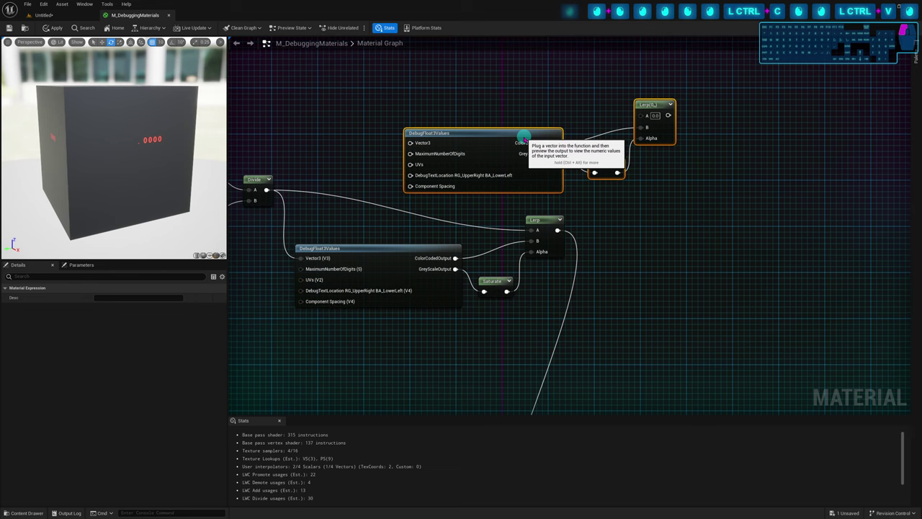
{"action": "left_click", "coordinate": [605, 216]}
{"action": "right_click_drag", "start_coordinate": [404, 160], "coordinate": [476, 173]}
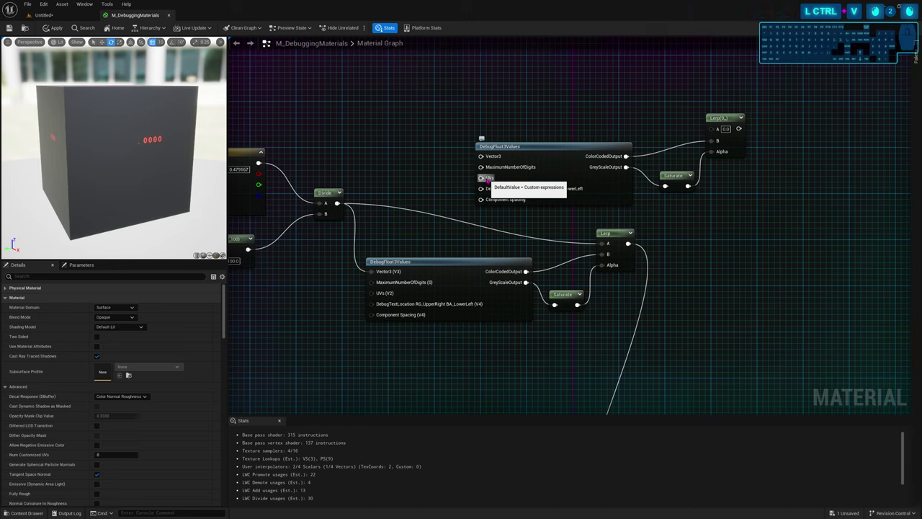
{"action": "left_click_drag", "start_coordinate": [615, 120], "coordinate": [681, 169]}
{"action": "left_click_drag", "start_coordinate": [593, 151], "coordinate": [743, 307]}
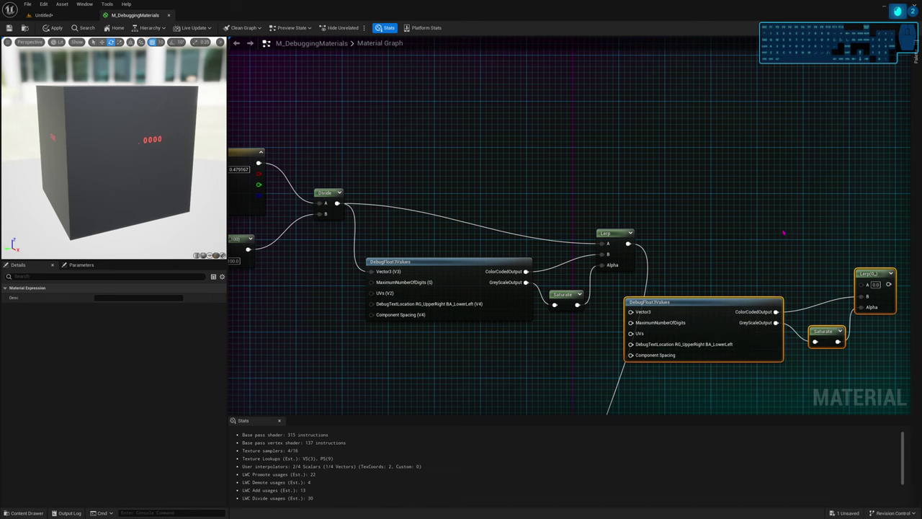
{"action": "right_click_drag", "start_coordinate": [784, 233], "coordinate": [740, 232]}
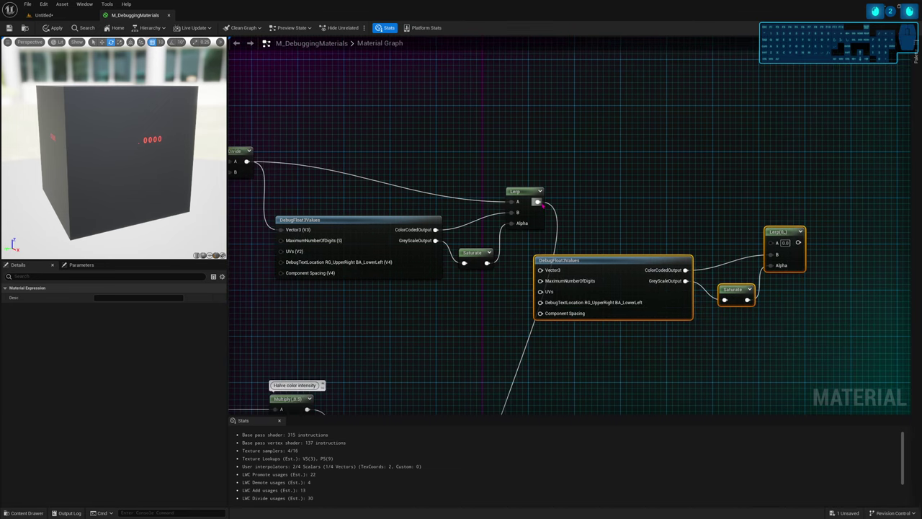
{"action": "left_click_drag", "start_coordinate": [537, 201], "coordinate": [773, 243]}
{"action": "right_click_drag", "start_coordinate": [685, 254], "coordinate": [653, 176]}
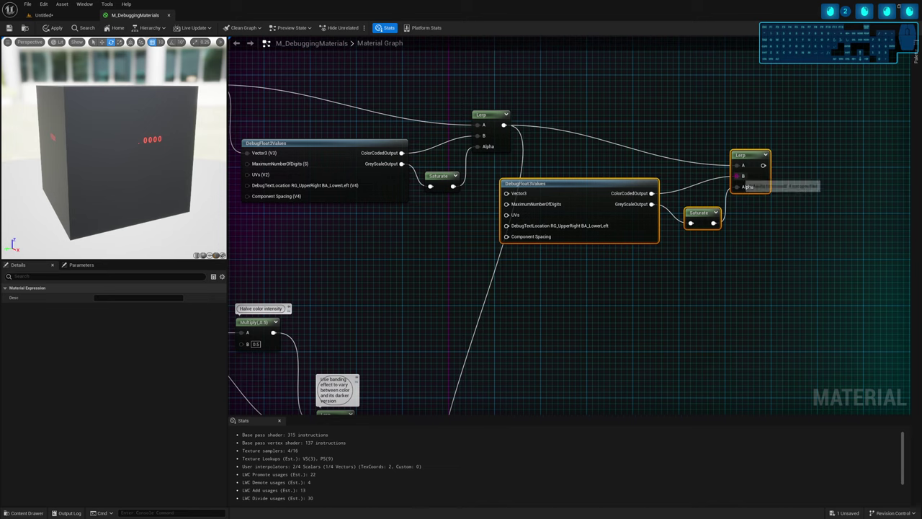
Delete both Saturate nodes, linking each DebugFloat3Values' GreyScaleOutput directly to the Alpha of its Lerp
{"action": "left_click", "coordinate": [597, 191]}
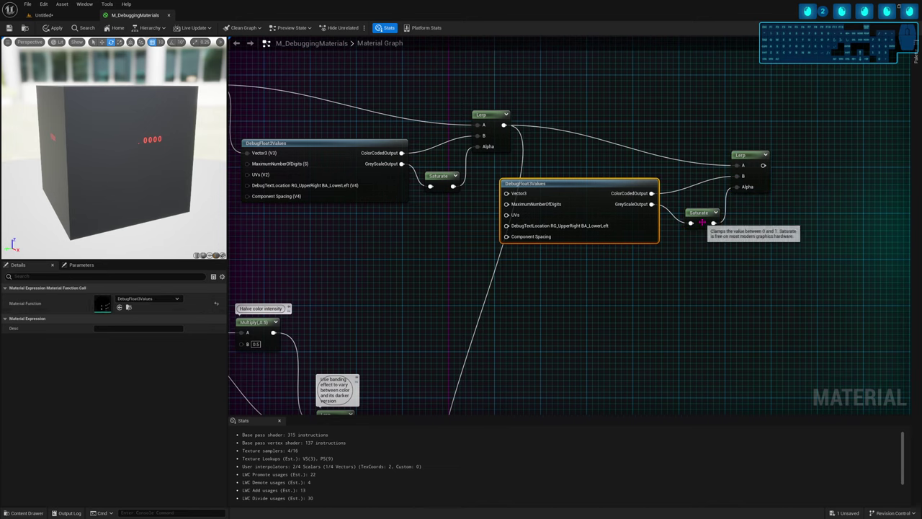
{"action": "left_click", "coordinate": [686, 215]}
{"action": "left_click_drag", "start_coordinate": [733, 186], "coordinate": [653, 204]}
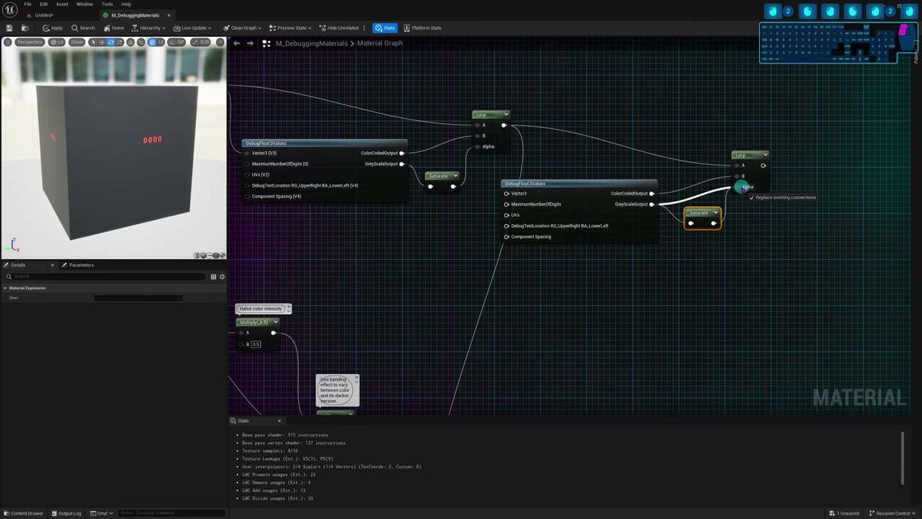
{"action": "key", "text": "Delete"}
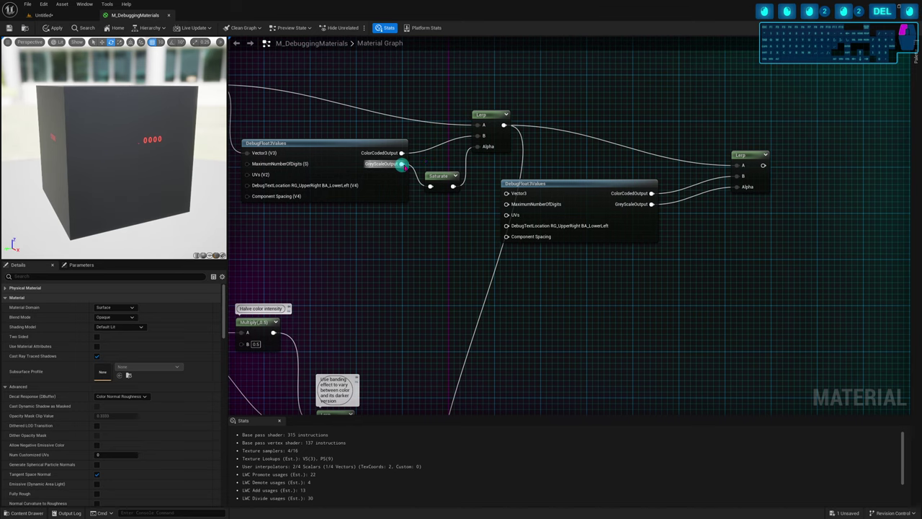
{"action": "key", "text": "Delete"}
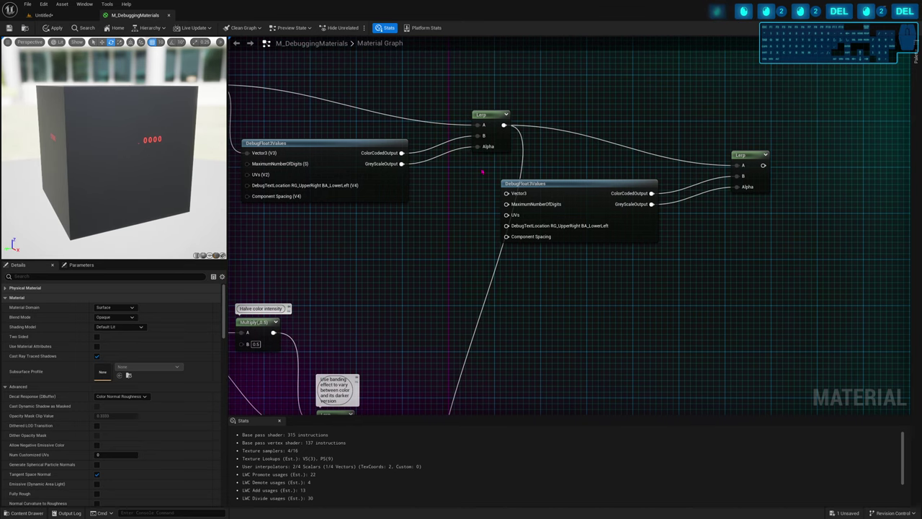
{"action": "scroll", "coordinate": [482, 171], "scroll_direction": "down", "scroll_amount": 2}
{"action": "left_click_drag", "start_coordinate": [298, 147], "coordinate": [530, 108]}
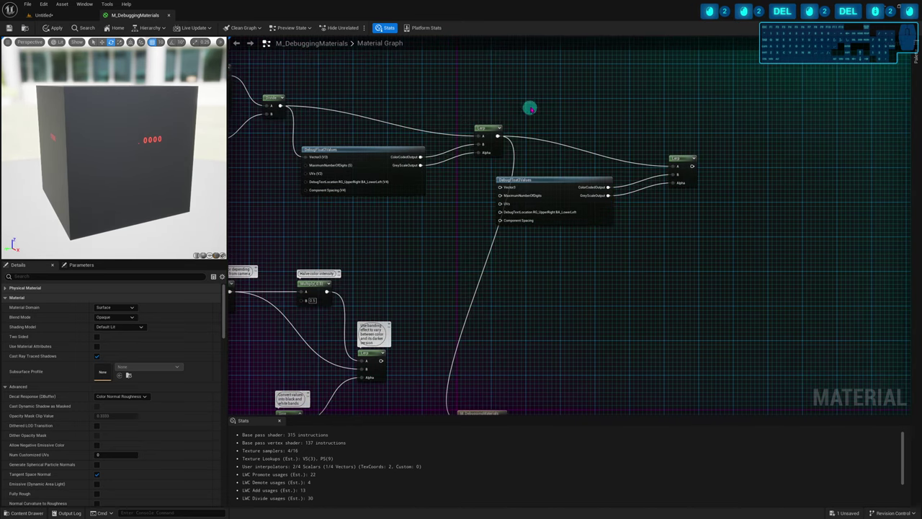
{"action": "left_click", "coordinate": [605, 217]}
Preview the banding-effect Lerp node that feeds Base Color on the preview cube
{"action": "right_click_drag", "start_coordinate": [621, 230], "coordinate": [696, 210]}
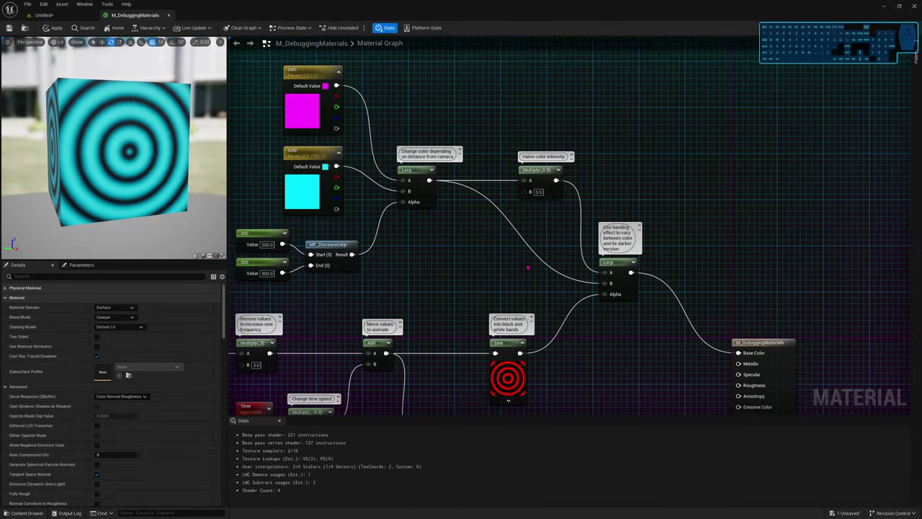
{"action": "right_click_drag", "start_coordinate": [528, 267], "coordinate": [555, 257]}
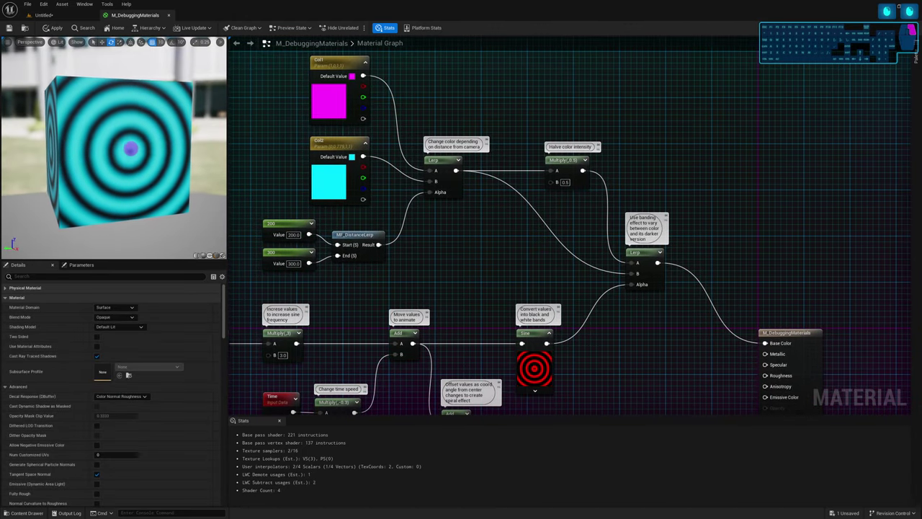
{"action": "left_click_drag", "start_coordinate": [115, 151], "coordinate": [131, 163]}
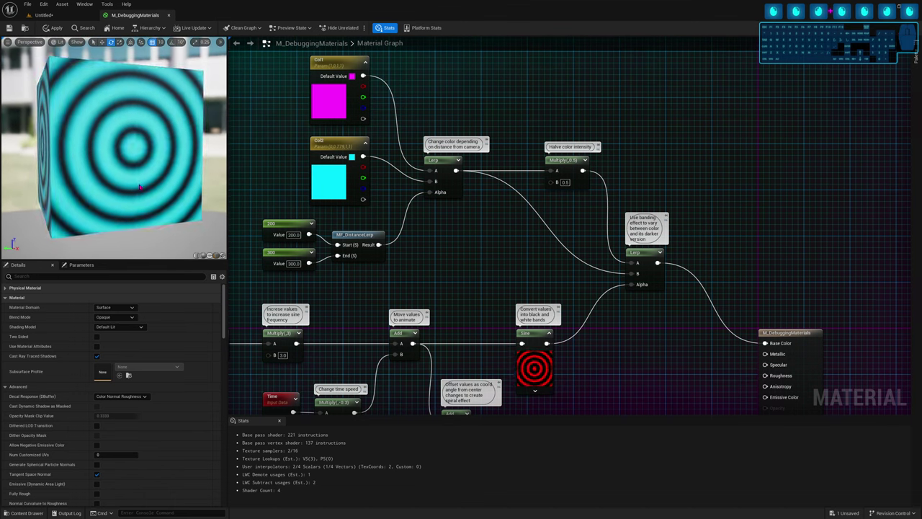
{"action": "left_click", "coordinate": [645, 268]}
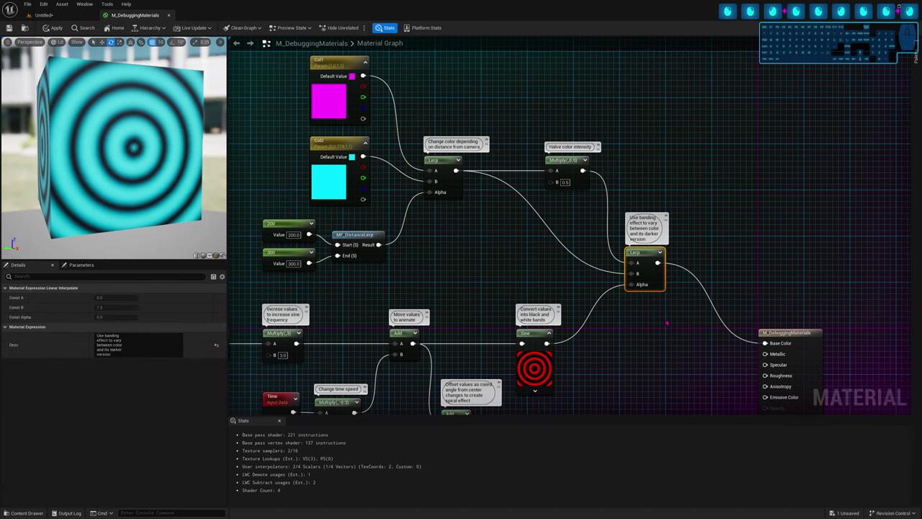
{"action": "key", "text": "space"}
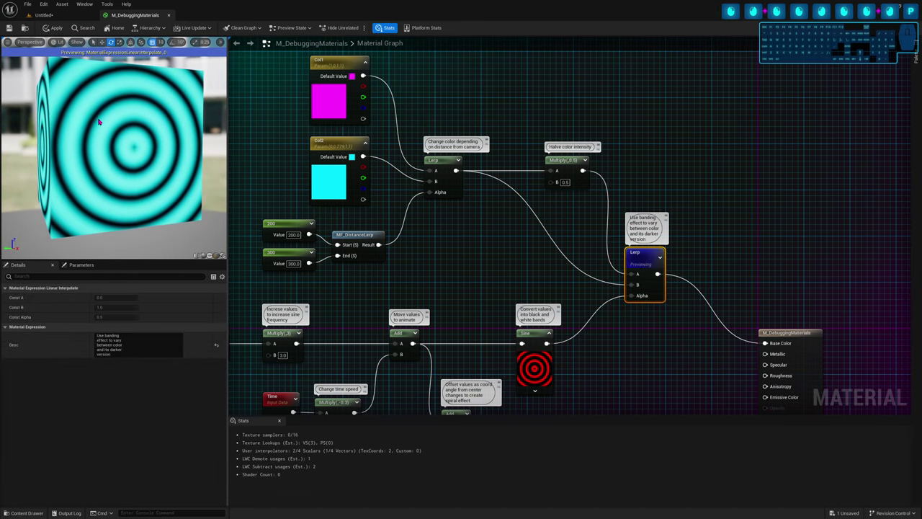
Set the preview viewport's horizontal field of view to 90 and frame the whole preview cube
{"action": "left_click_drag", "start_coordinate": [100, 122], "coordinate": [114, 162]}
{"action": "scroll", "coordinate": [115, 175], "scroll_direction": "up", "scroll_amount": 3}
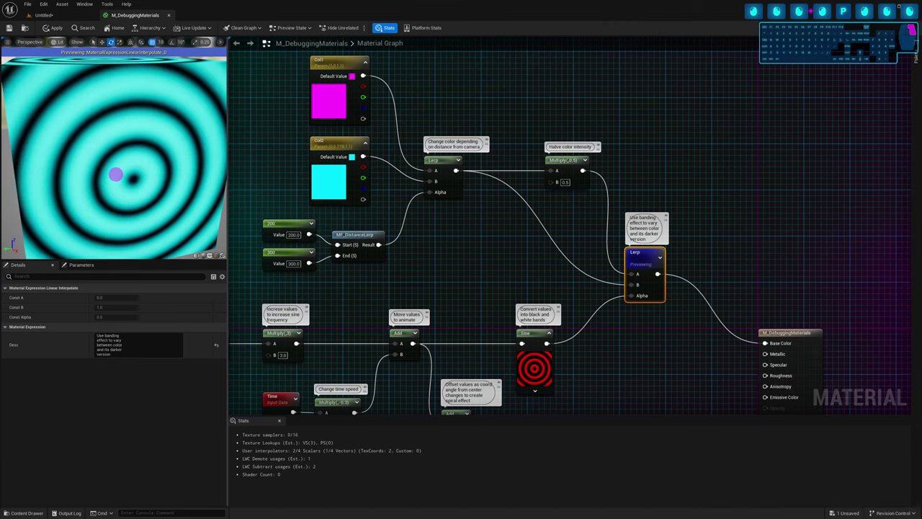
{"action": "scroll", "coordinate": [113, 197], "scroll_direction": "up", "scroll_amount": 5}
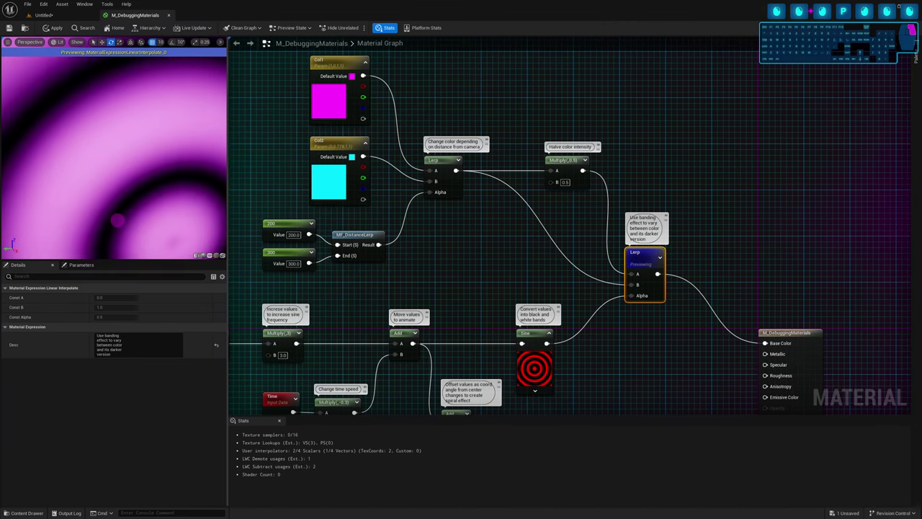
{"action": "scroll", "coordinate": [116, 220], "scroll_direction": "down", "scroll_amount": 5}
{"action": "left_click", "coordinate": [8, 42]}
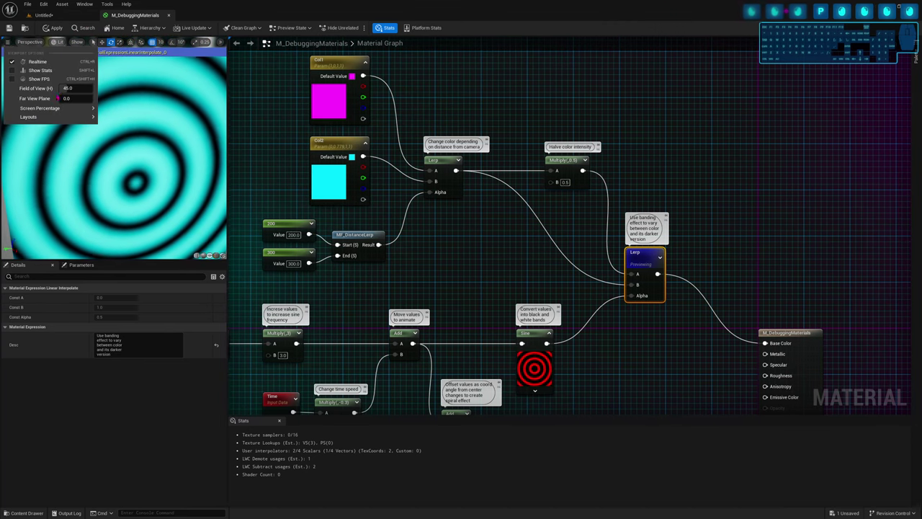
{"action": "left_click", "coordinate": [72, 88]}
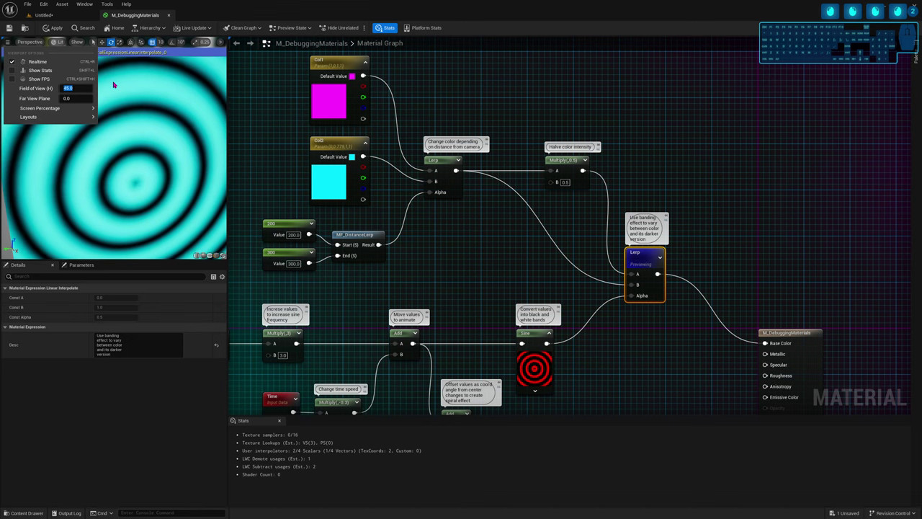
{"action": "type", "text": "90"}
{"action": "key", "text": "Return"}
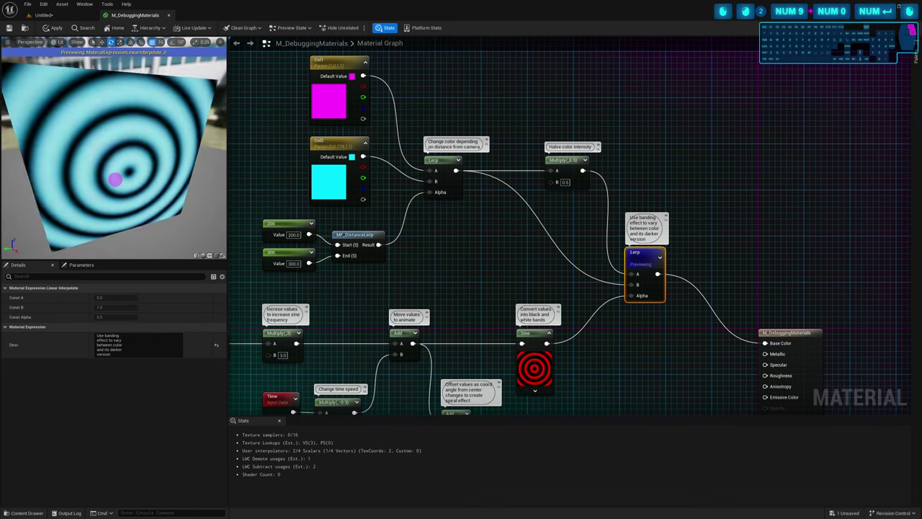
{"action": "left_click_drag", "start_coordinate": [115, 180], "coordinate": [104, 163]}
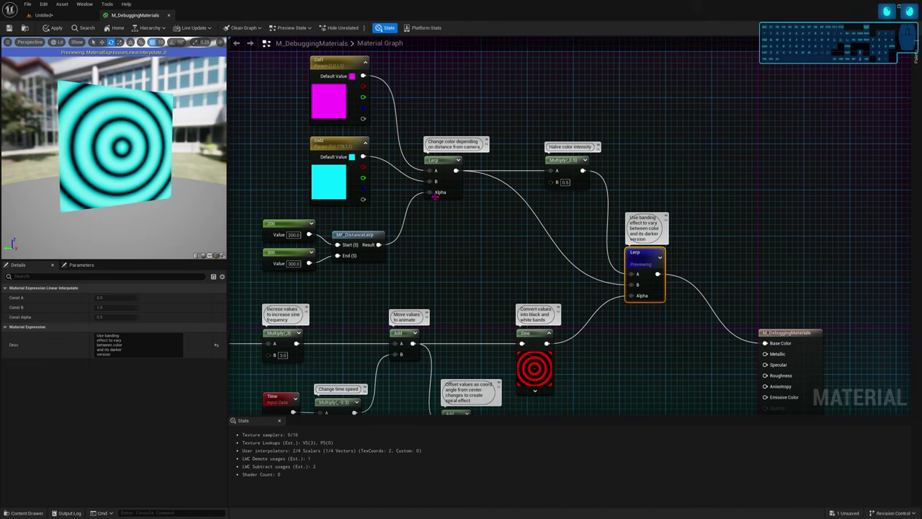
Examine the distance-based colour Lerp and the Halve color intensity Multiply node that feed the banding-effect Lerp
{"action": "right_click_drag", "start_coordinate": [606, 256], "coordinate": [620, 288]}
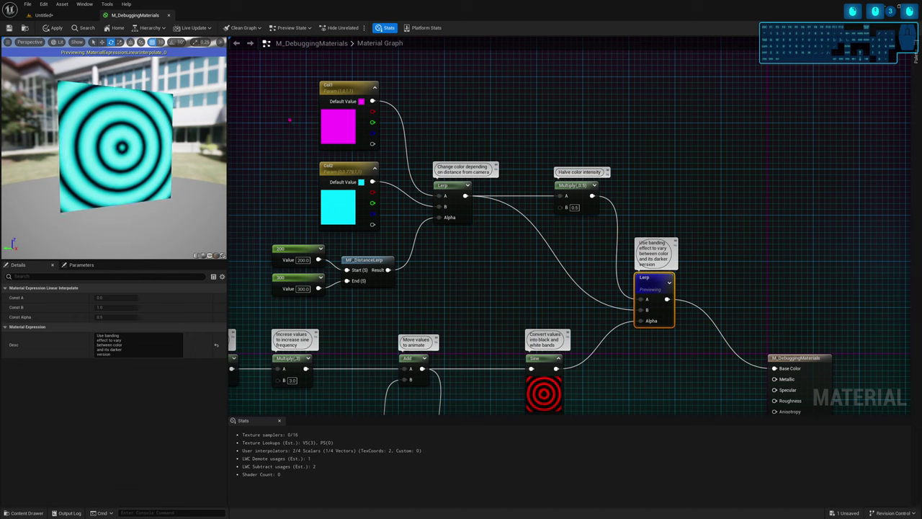
{"action": "left_click", "coordinate": [606, 298]}
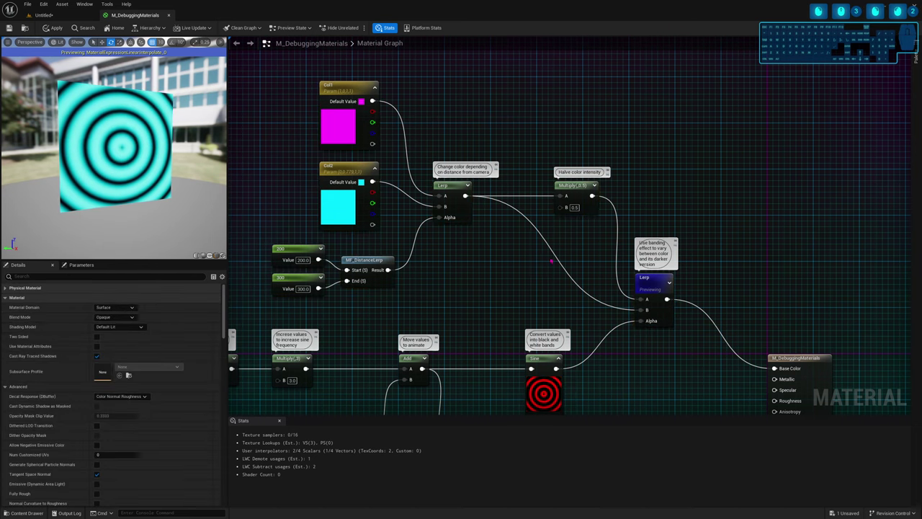
{"action": "left_click", "coordinate": [380, 208]}
{"action": "left_click", "coordinate": [413, 245]}
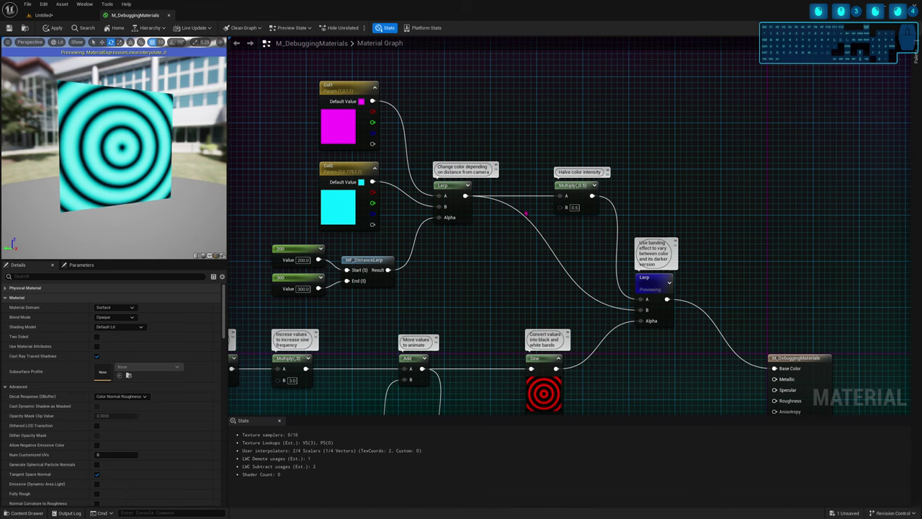
{"action": "left_click", "coordinate": [576, 186]}
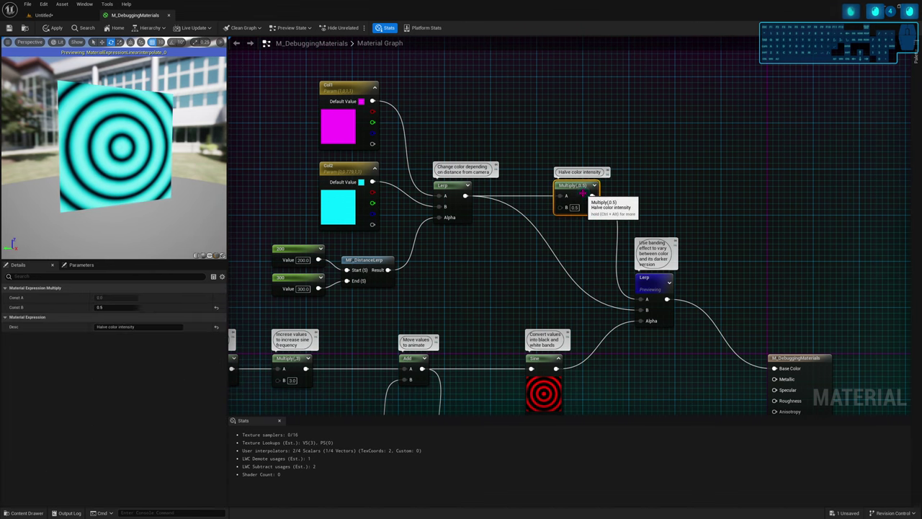
{"action": "scroll", "coordinate": [577, 186], "scroll_direction": "up", "scroll_amount": 3, "text": "ctrl"}
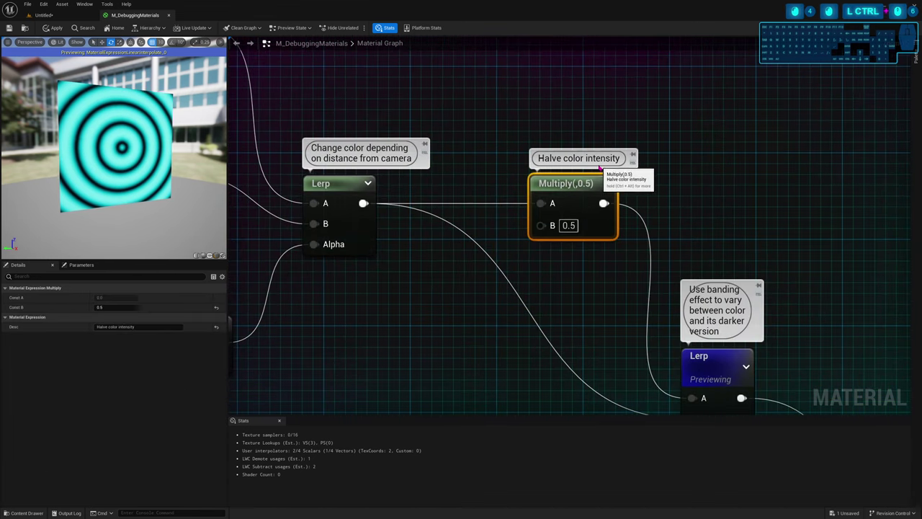
{"action": "right_click_drag", "start_coordinate": [665, 187], "coordinate": [705, 189]}
{"action": "scroll", "coordinate": [705, 189], "scroll_direction": "down", "scroll_amount": 3}
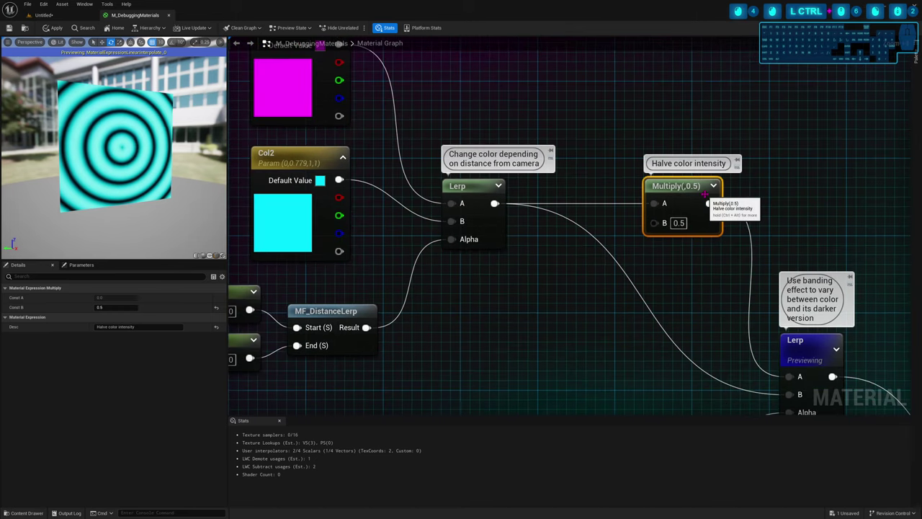
{"action": "right_click_drag", "start_coordinate": [628, 222], "coordinate": [628, 247]}
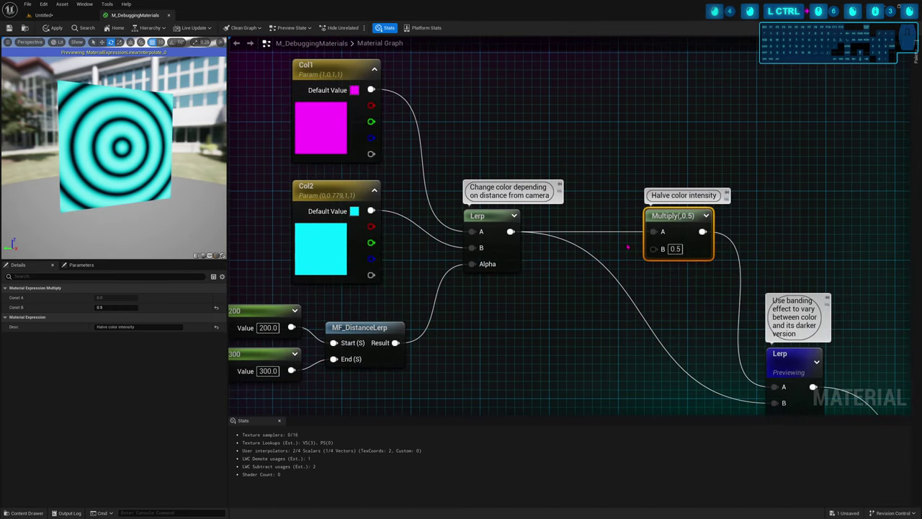
Preview the Lerp that changes colour by camera distance, checking the cube from near and far
{"action": "left_click", "coordinate": [503, 252]}
{"action": "key", "text": "p"}
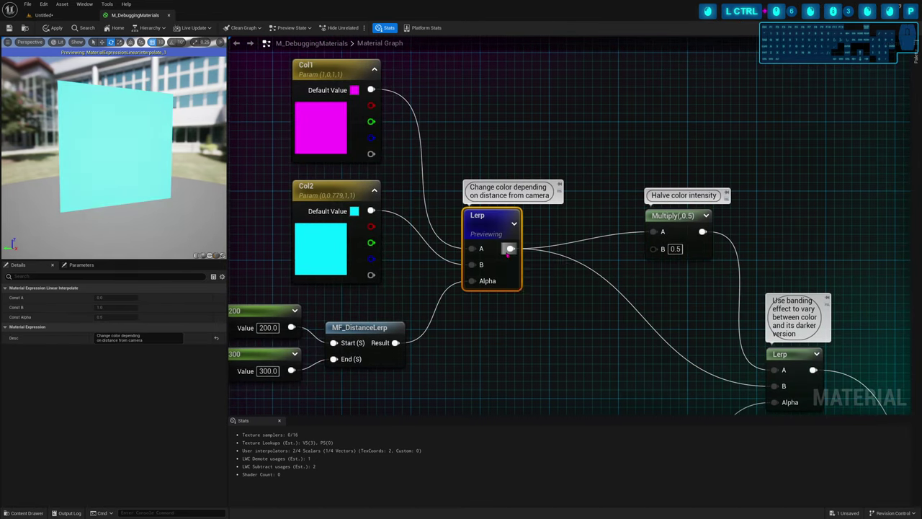
{"action": "scroll", "coordinate": [120, 206], "scroll_direction": "up", "scroll_amount": 3}
{"action": "scroll", "coordinate": [120, 207], "scroll_direction": "up", "scroll_amount": 2}
{"action": "scroll", "coordinate": [117, 200], "scroll_direction": "down", "scroll_amount": 5}
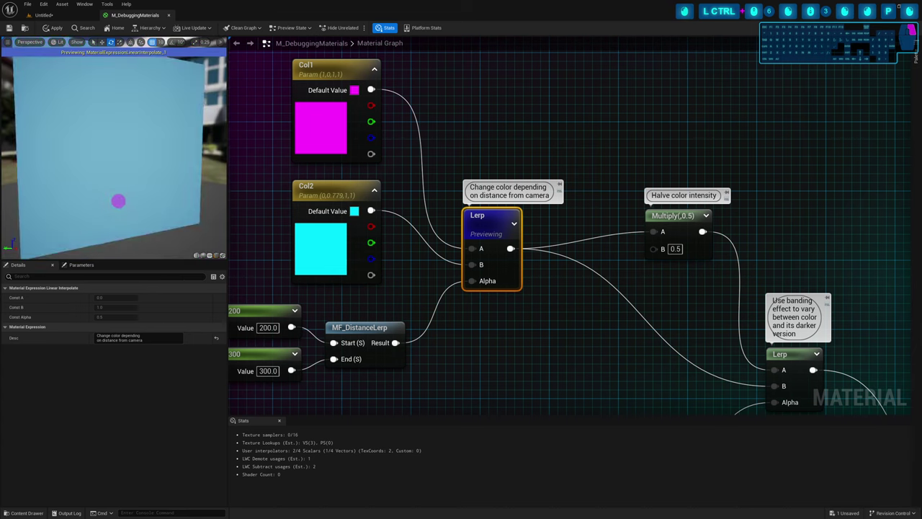
Compare the Halve color intensity Multiply node with the distance-based colour Lerp by previewing them alternately, ending on Multiply
{"action": "left_click", "coordinate": [668, 225]}
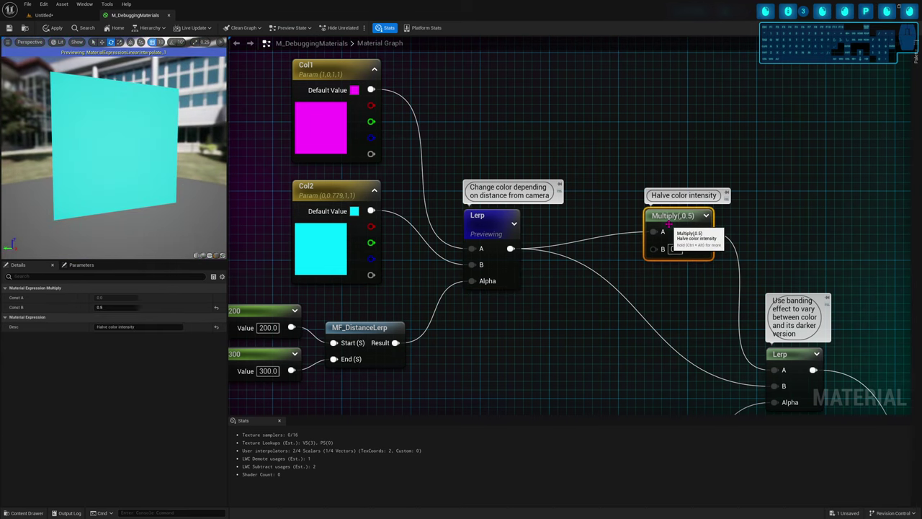
{"action": "key", "text": "p"}
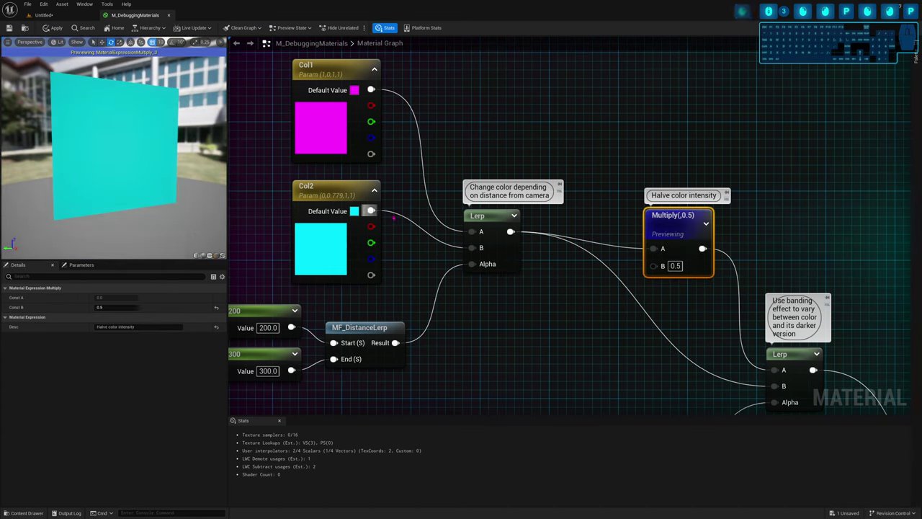
{"action": "left_click", "coordinate": [493, 222]}
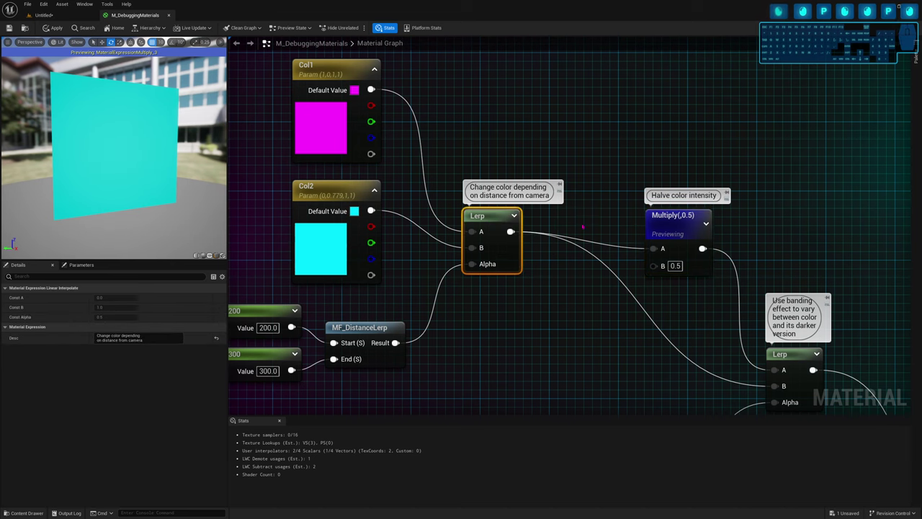
{"action": "key", "text": "space"}
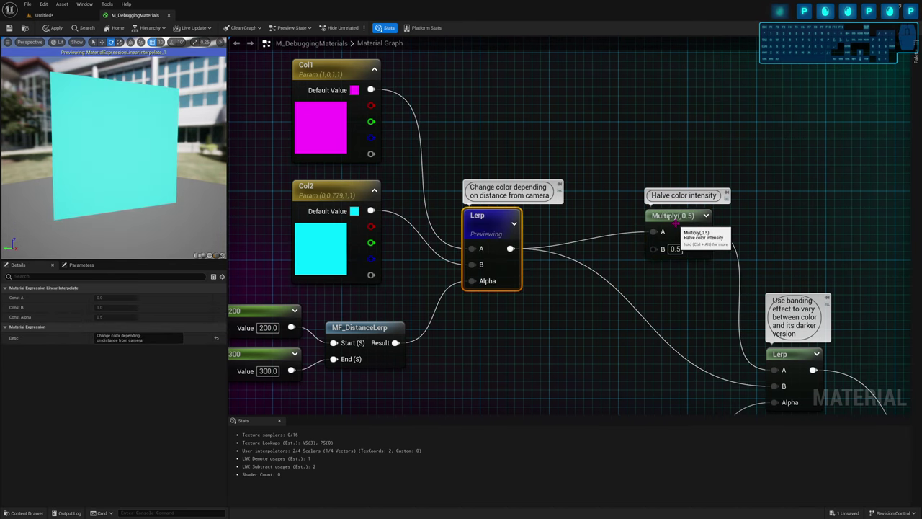
{"action": "left_click", "coordinate": [675, 223]}
{"action": "key", "text": "space"}
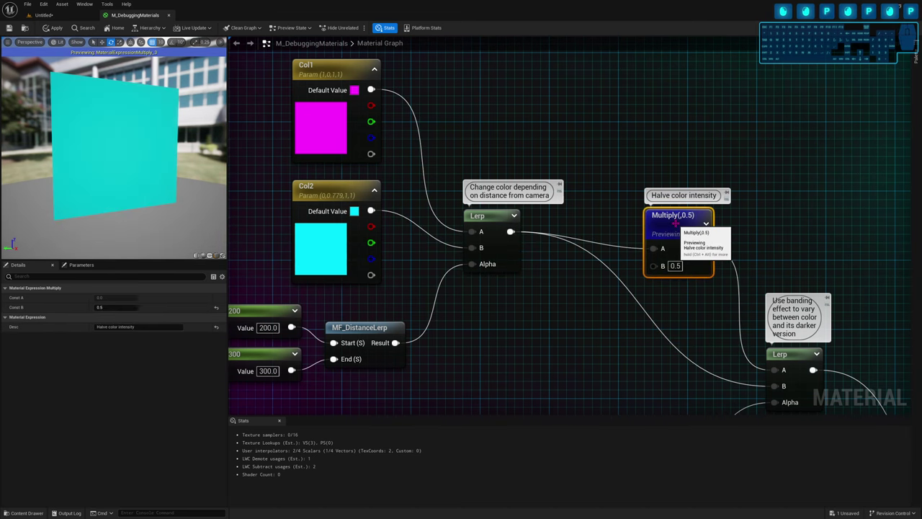
Preview the Lerp that uses the banding effect to vary between the colour and its darker version
{"action": "left_click", "coordinate": [778, 360]}
{"action": "right_click_drag", "start_coordinate": [747, 345], "coordinate": [708, 273]}
{"action": "key", "text": "space"}
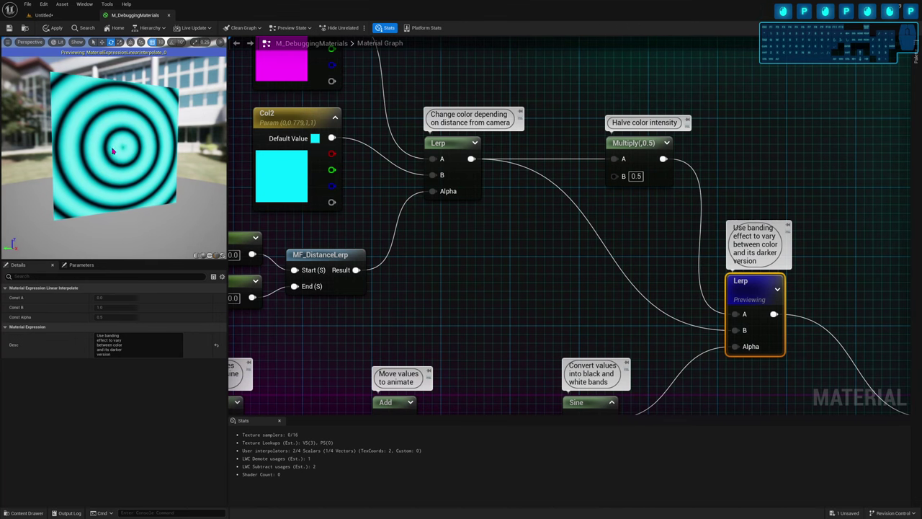
Preview the Sine node that drives the banding-effect Lerp's Alpha and inspect its bands on the cube
{"action": "right_click_drag", "start_coordinate": [600, 312], "coordinate": [592, 244]}
{"action": "scroll", "coordinate": [548, 245], "scroll_direction": "down", "scroll_amount": 1}
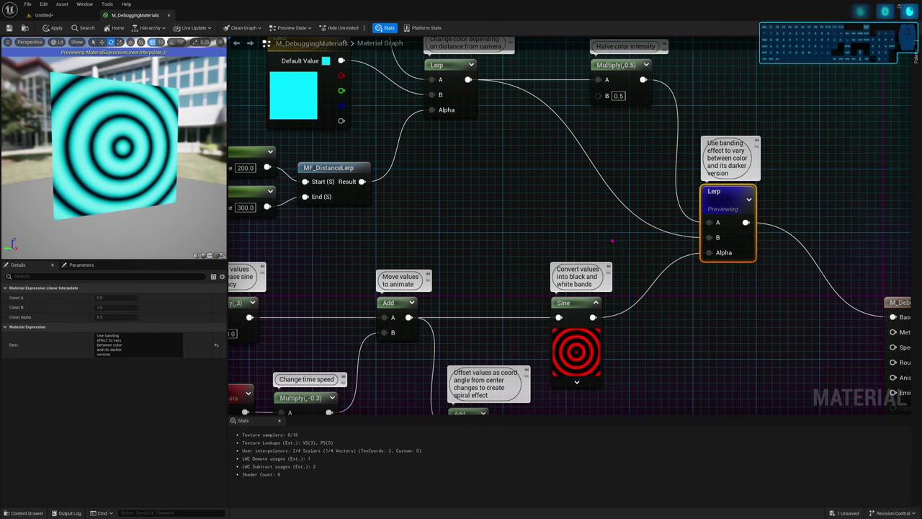
{"action": "right_click_drag", "start_coordinate": [648, 303], "coordinate": [582, 291]}
{"action": "scroll", "coordinate": [609, 315], "scroll_direction": "down", "scroll_amount": 1}
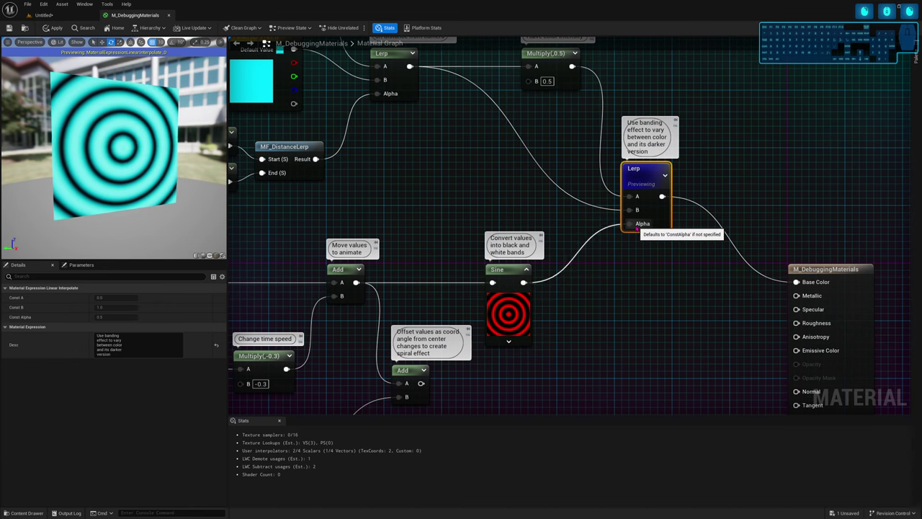
{"action": "left_click", "coordinate": [510, 274]}
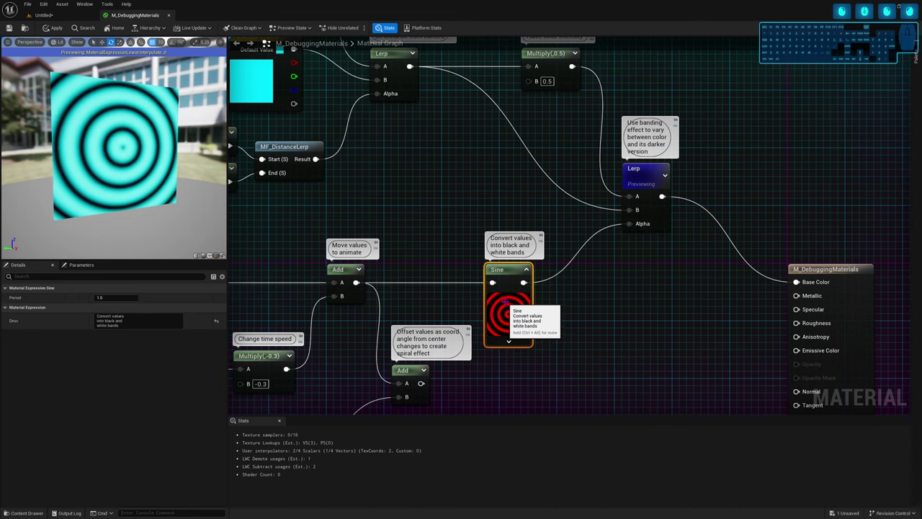
{"action": "scroll", "coordinate": [504, 302], "scroll_direction": "up", "scroll_amount": 3}
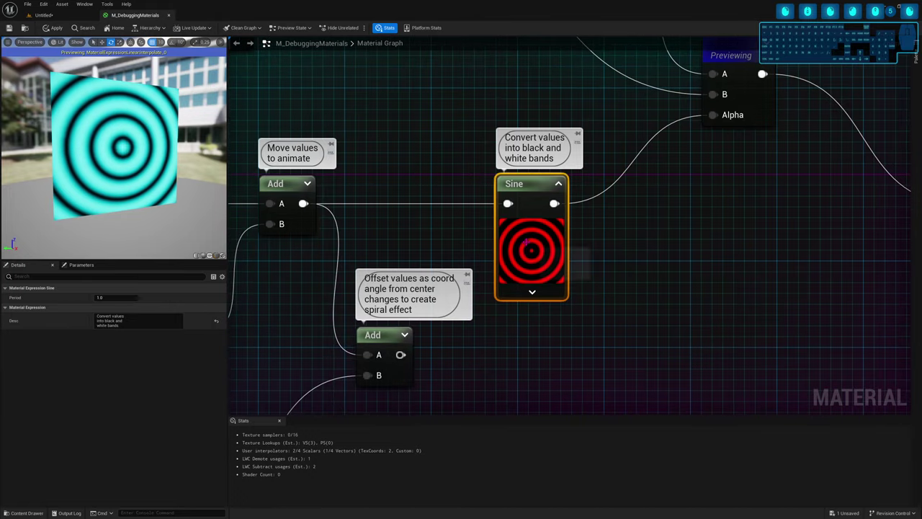
{"action": "key", "text": "space"}
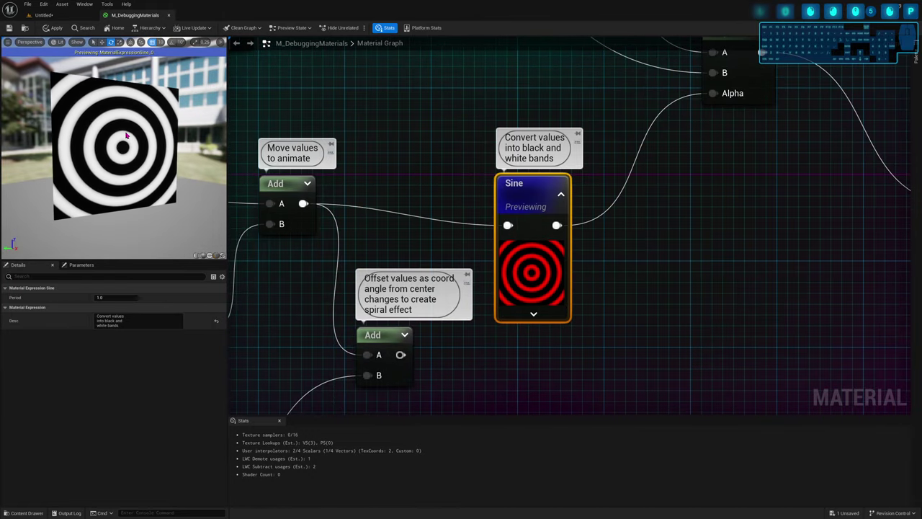
{"action": "left_click_drag", "start_coordinate": [122, 148], "coordinate": [128, 153]}
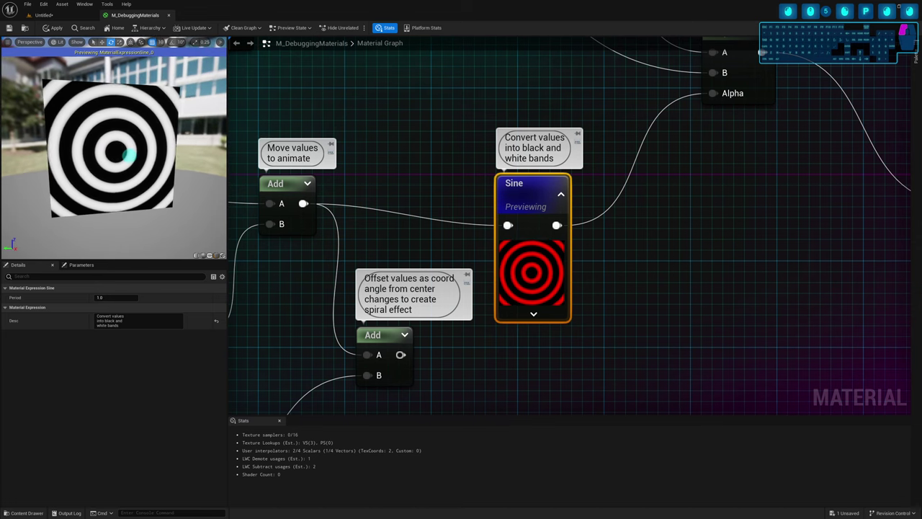
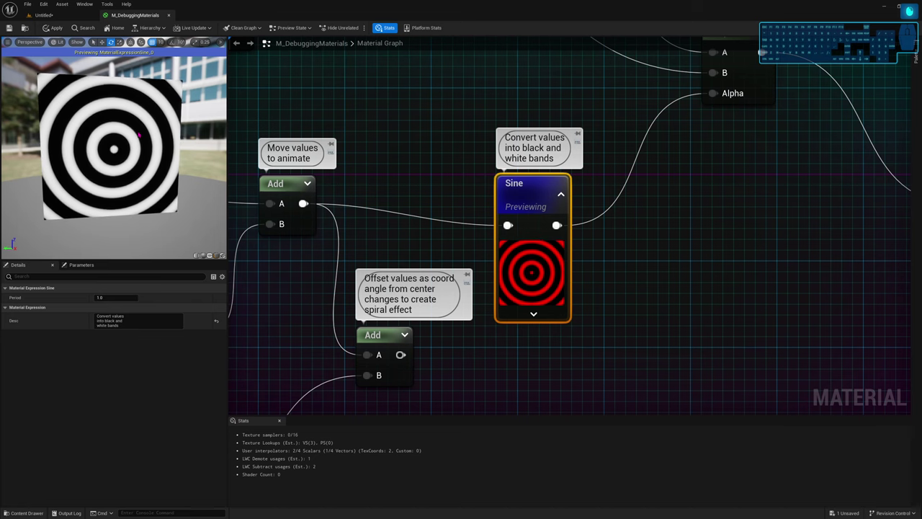
Add an Abs node fed by the Sine output and place it beside the Sine node
{"action": "left_click_drag", "start_coordinate": [566, 225], "coordinate": [627, 217]}
{"action": "type", "text": "absd"}
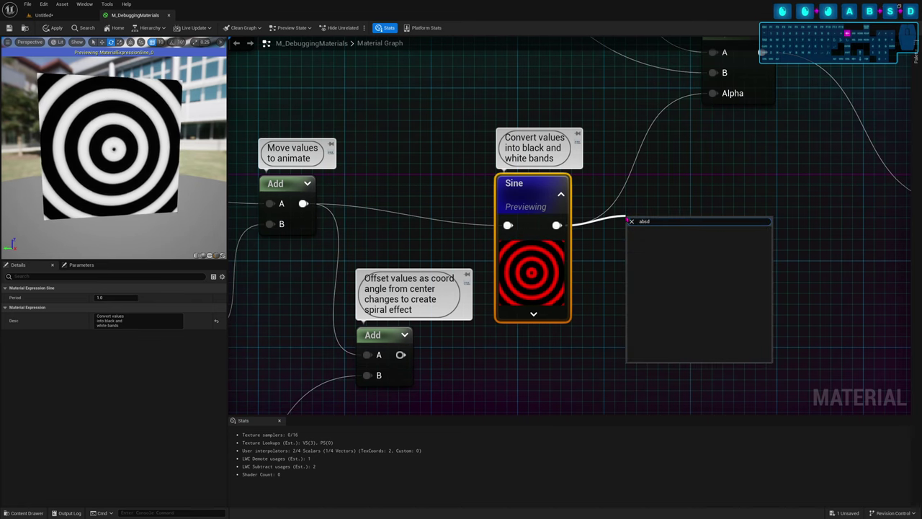
{"action": "key", "text": "BackSpace"}
{"action": "key", "text": "Return"}
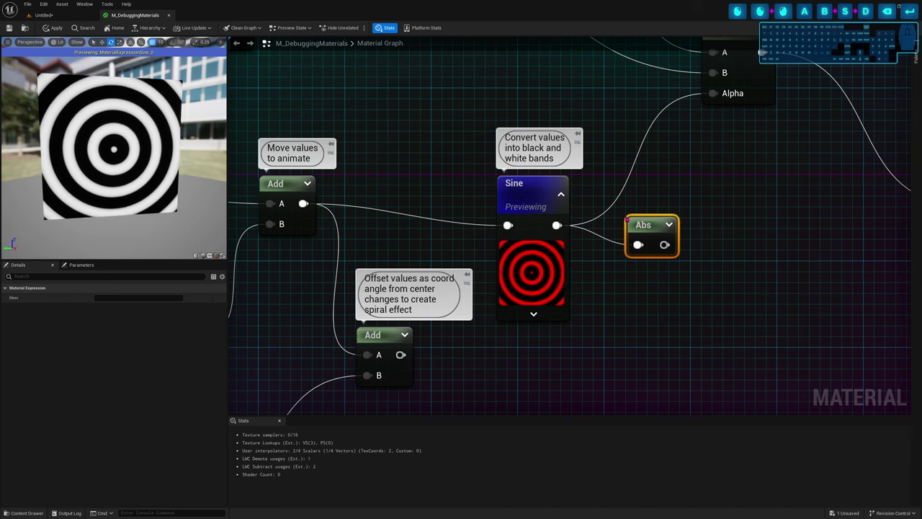
{"action": "left_click_drag", "start_coordinate": [643, 226], "coordinate": [631, 206]}
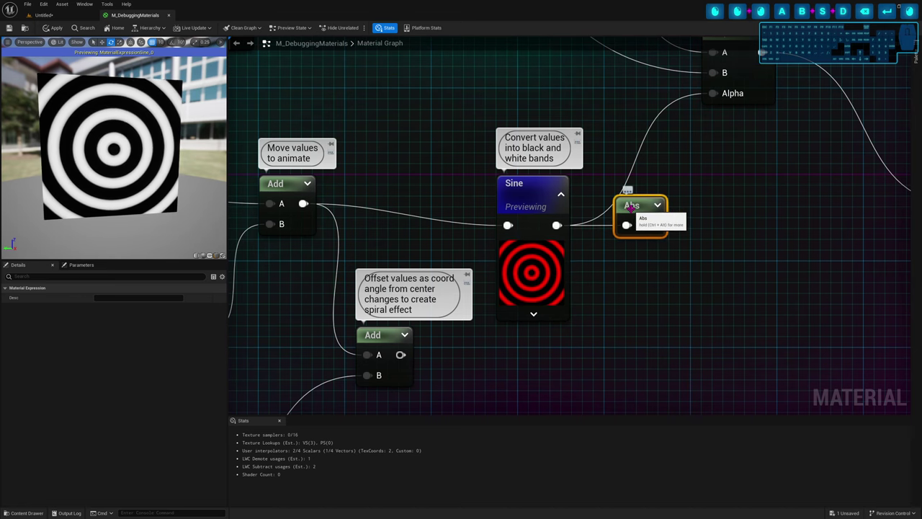
Compare the Abs and Sine outputs by previewing the two nodes alternately, ending on Sine
{"action": "key", "text": "space"}
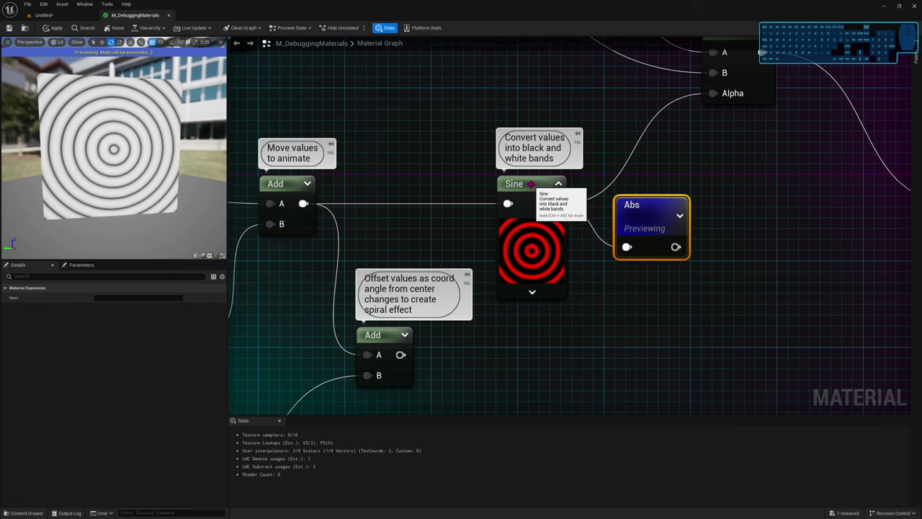
{"action": "left_click", "coordinate": [531, 185]}
{"action": "key", "text": "space"}
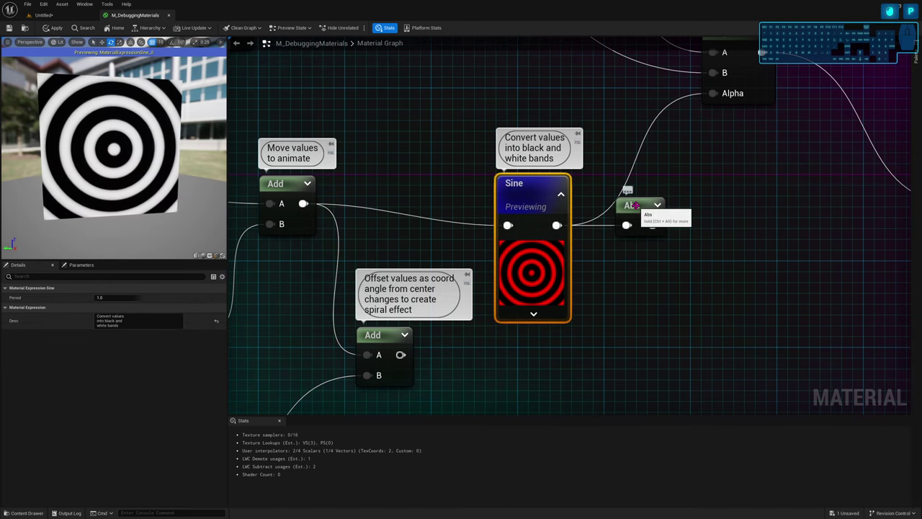
{"action": "left_click", "coordinate": [628, 204]}
{"action": "key", "text": "space"}
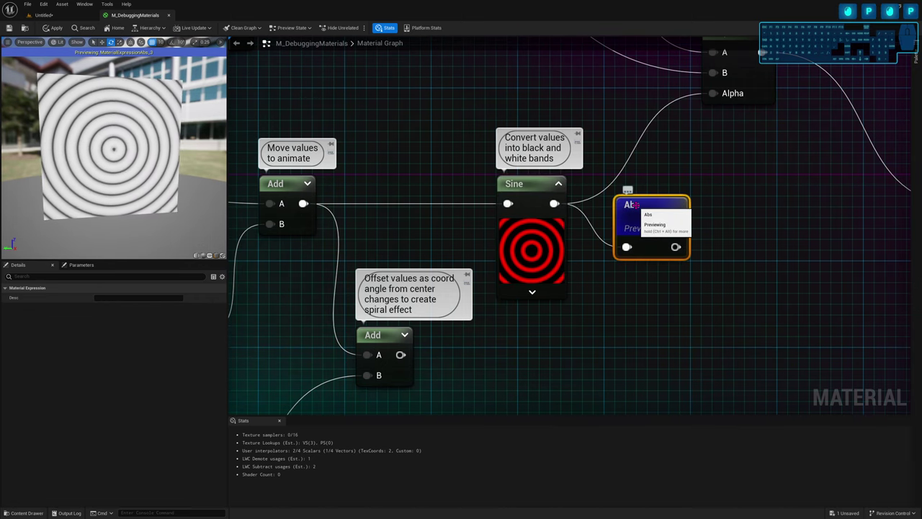
{"action": "left_click", "coordinate": [525, 184]}
{"action": "key", "text": "space"}
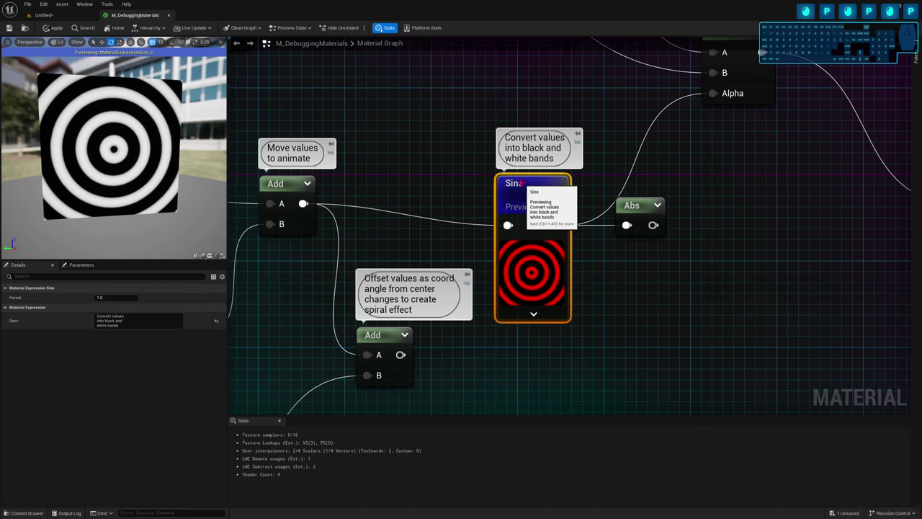
Preview the Abs node fed by the Sine output once more and delete it from the graph
{"action": "left_click", "coordinate": [627, 205]}
{"action": "key", "text": "space"}
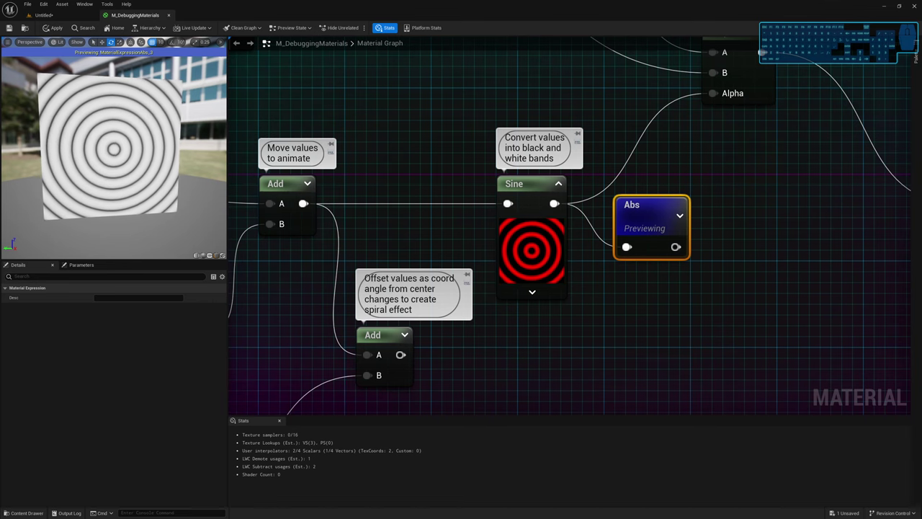
{"action": "right_click_drag", "start_coordinate": [786, 192], "coordinate": [742, 265]}
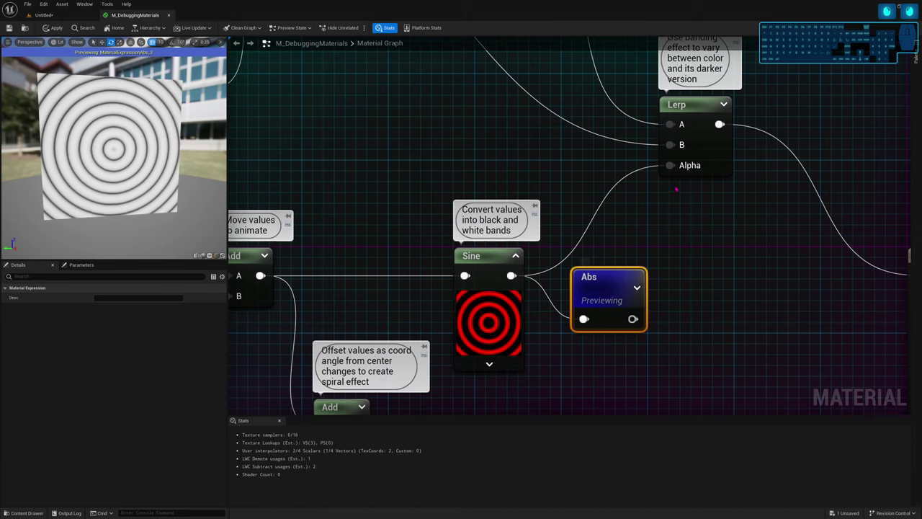
{"action": "key", "text": "Delete"}
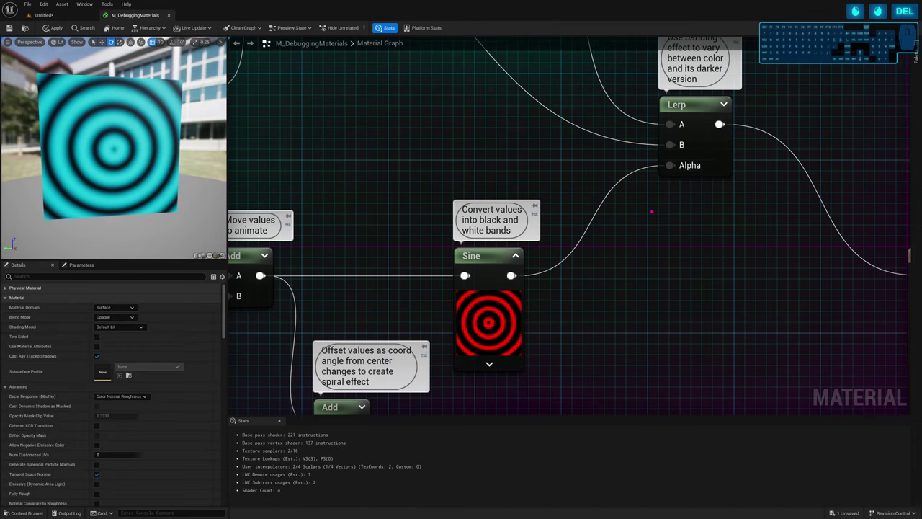
{"action": "scroll", "coordinate": [642, 222], "scroll_direction": "down", "scroll_amount": 3}
{"action": "scroll", "coordinate": [642, 226], "scroll_direction": "down", "scroll_amount": 1}
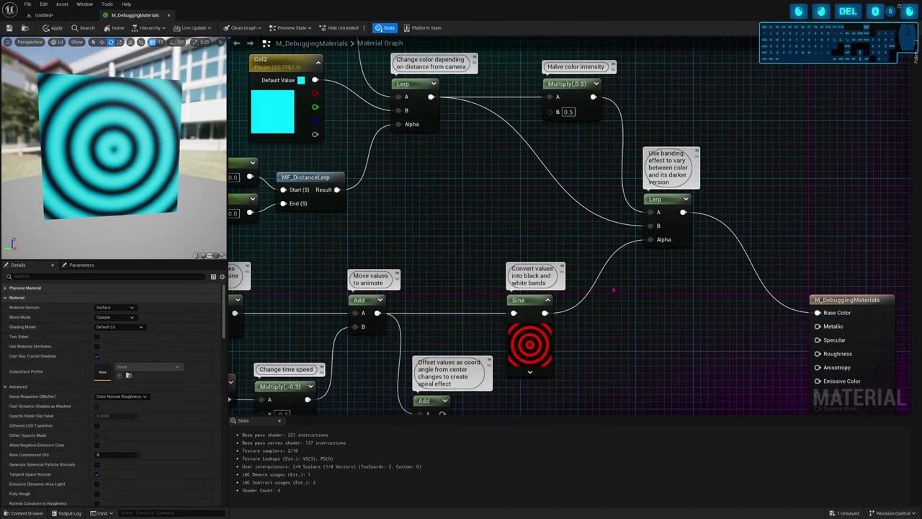
Read the Sine node's extended description and insert a Saturate node between Sine and the Alpha input of the banding-effect Lerp
{"action": "key", "text": "ctrl+alt"}
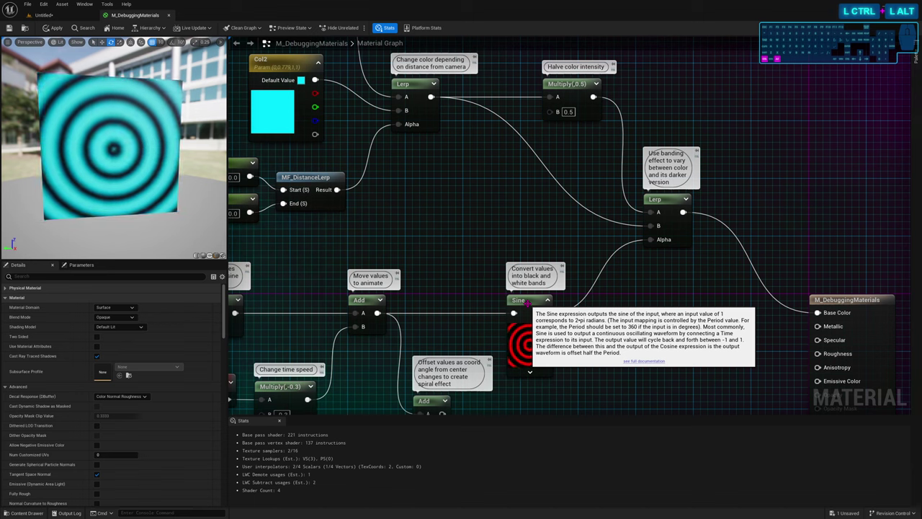
{"action": "key", "text": "ctrl+alt"}
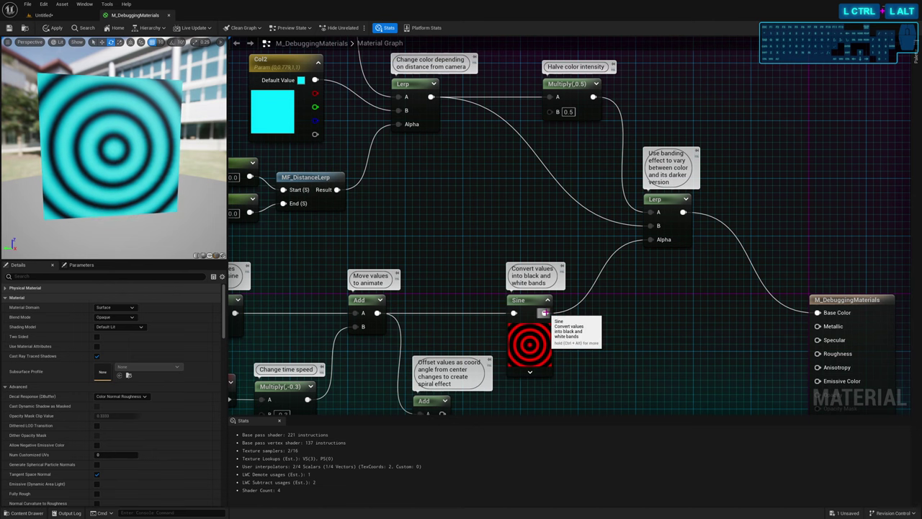
{"action": "left_click_drag", "start_coordinate": [547, 313], "coordinate": [569, 307]}
{"action": "type", "text": "satura"}
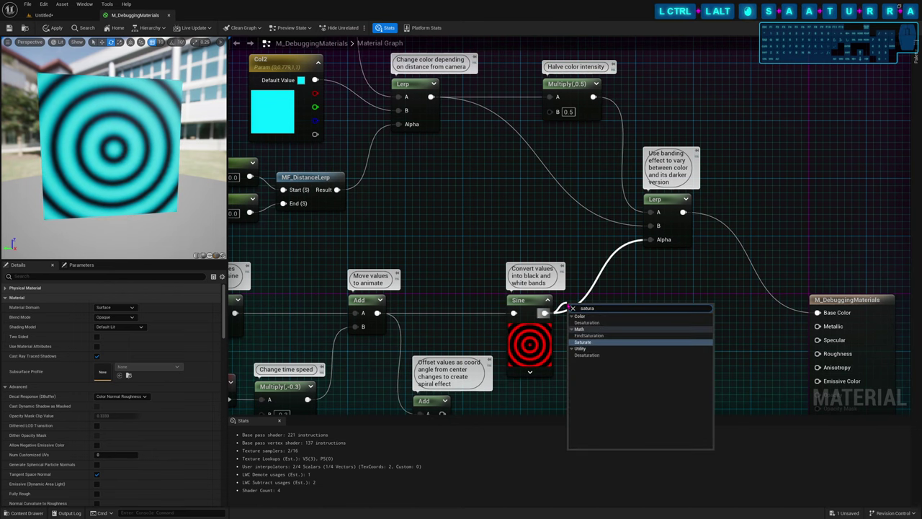
{"action": "key", "text": "Return"}
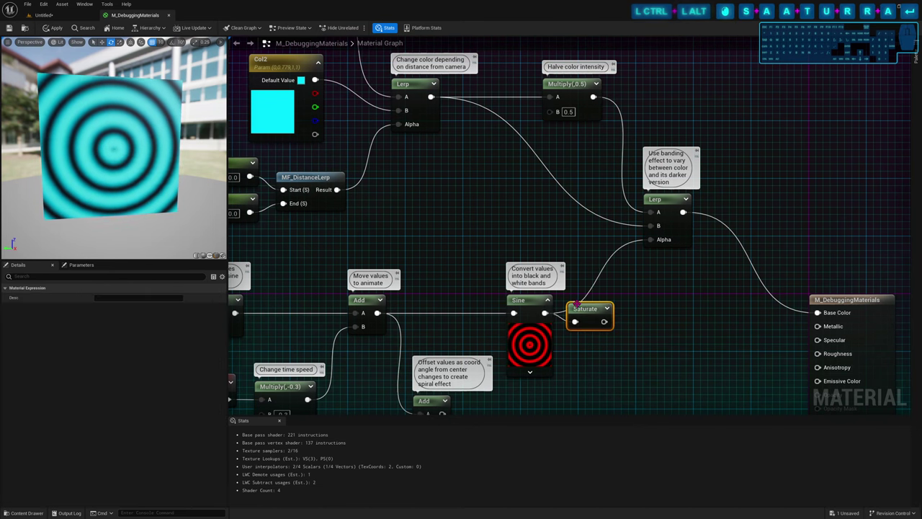
{"action": "left_click_drag", "start_coordinate": [607, 313], "coordinate": [651, 240]}
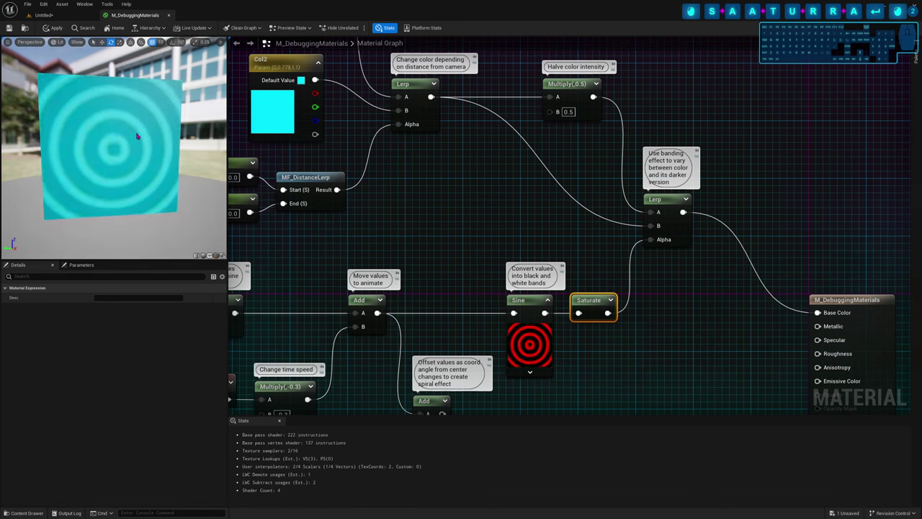
Inspect the saturated banding on the preview cube at close range and from further away
{"action": "left_click_drag", "start_coordinate": [134, 144], "coordinate": [141, 143]}
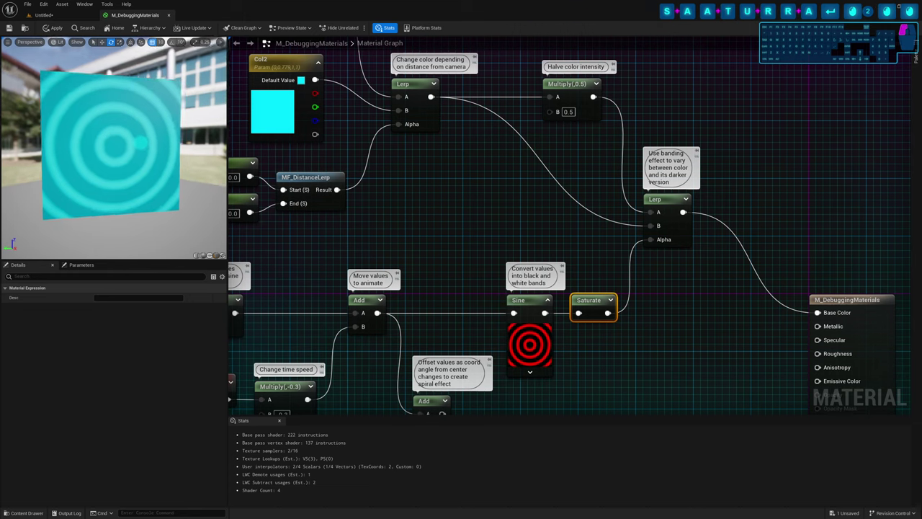
{"action": "scroll", "coordinate": [140, 155], "scroll_direction": "up", "scroll_amount": 5}
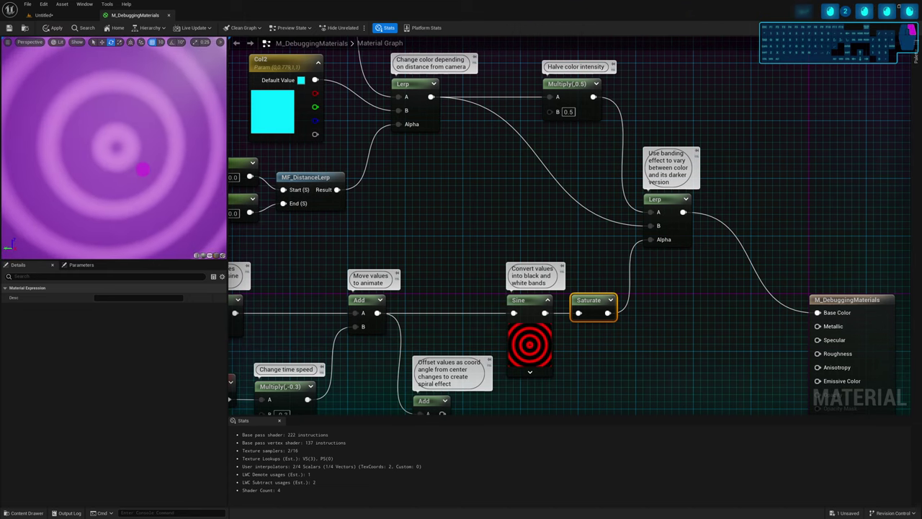
{"action": "scroll", "coordinate": [143, 158], "scroll_direction": "down", "scroll_amount": 5}
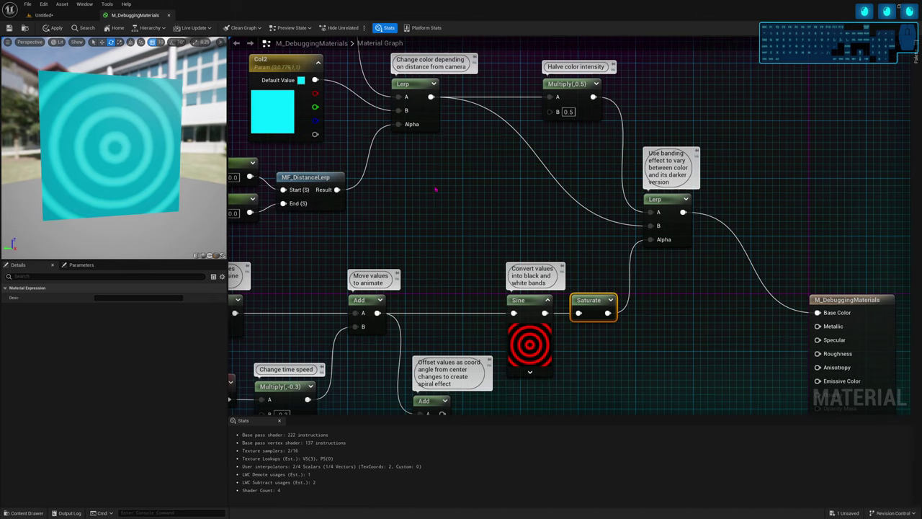
{"action": "right_click_drag", "start_coordinate": [435, 190], "coordinate": [443, 209]}
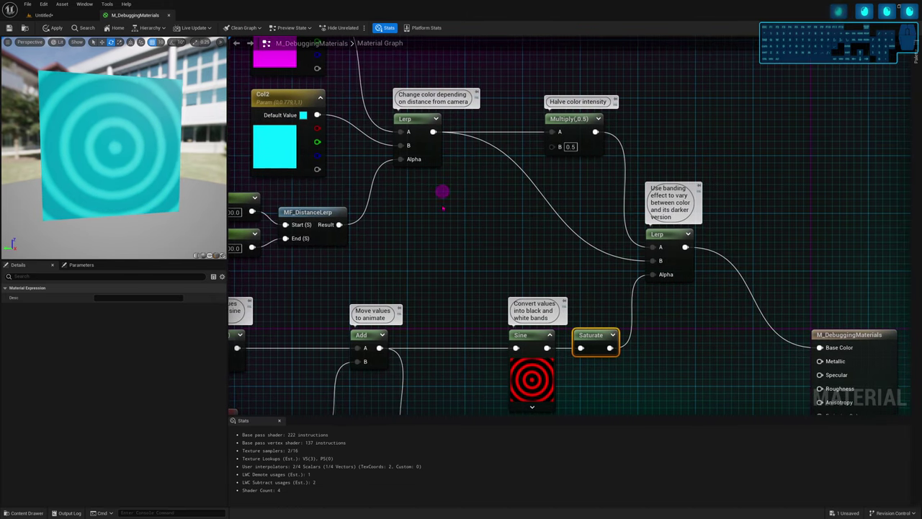
{"action": "left_click", "coordinate": [508, 224]}
{"action": "right_click_drag", "start_coordinate": [527, 243], "coordinate": [459, 309]}
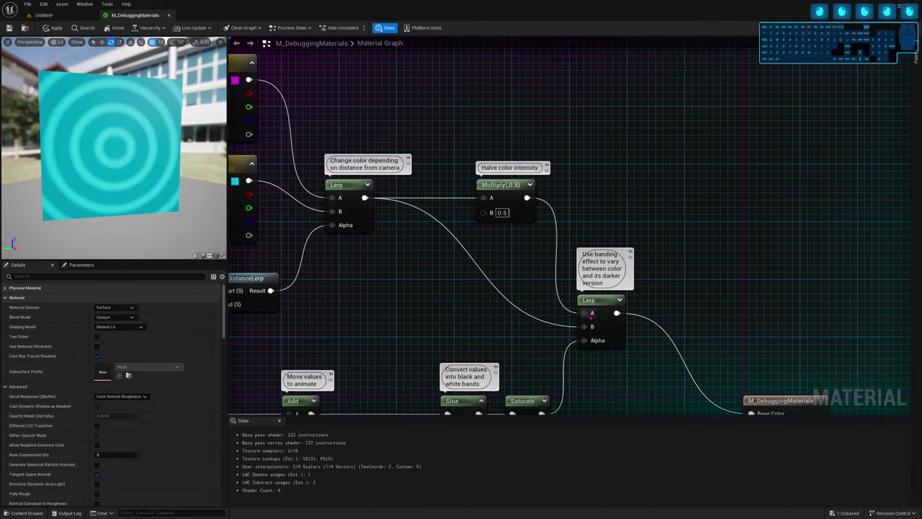
{"action": "right_click", "coordinate": [583, 117]}
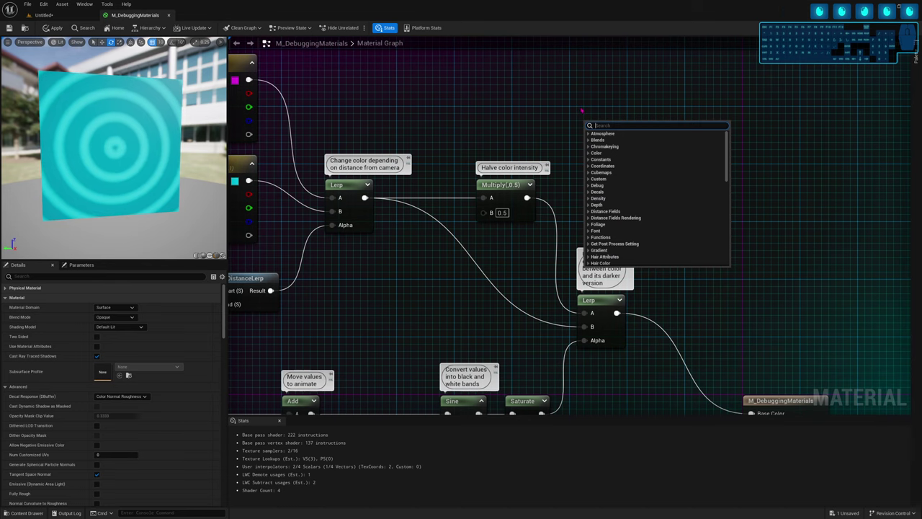
{"action": "right_click", "coordinate": [584, 111]}
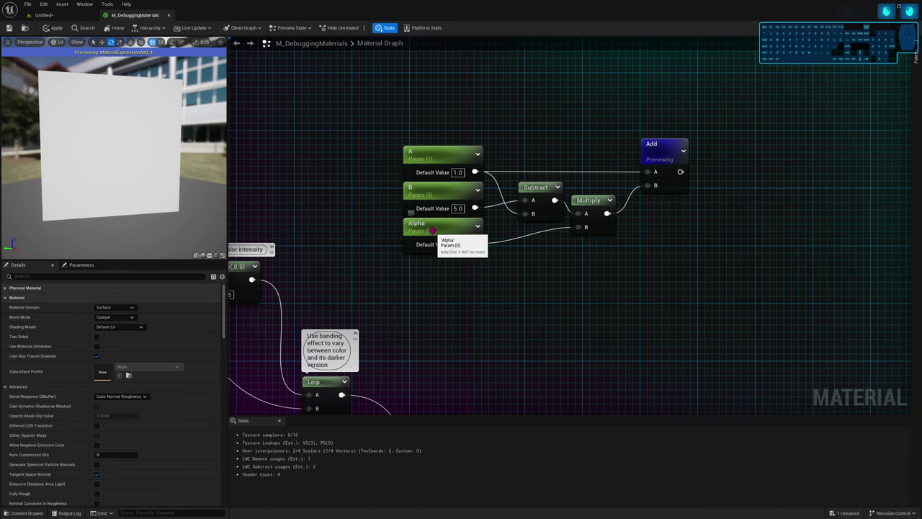
Set the B parameter's default value to 0.5 in the Subtract, Multiply and Add network
{"action": "left_click", "coordinate": [426, 340]}
{"action": "right_click_drag", "start_coordinate": [425, 340], "coordinate": [417, 312]}
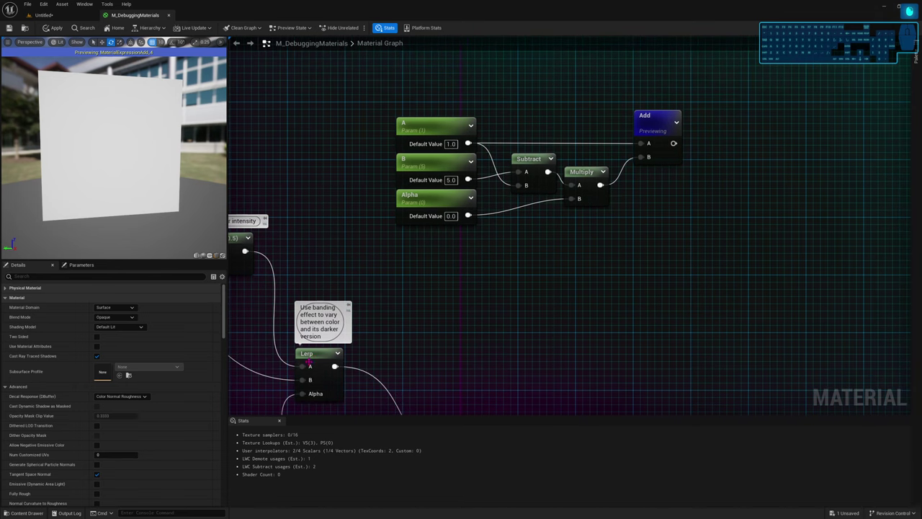
{"action": "scroll", "coordinate": [311, 368], "scroll_direction": "up", "scroll_amount": 1, "text": "ctrl"}
{"action": "right_click_drag", "start_coordinate": [490, 331], "coordinate": [500, 326]}
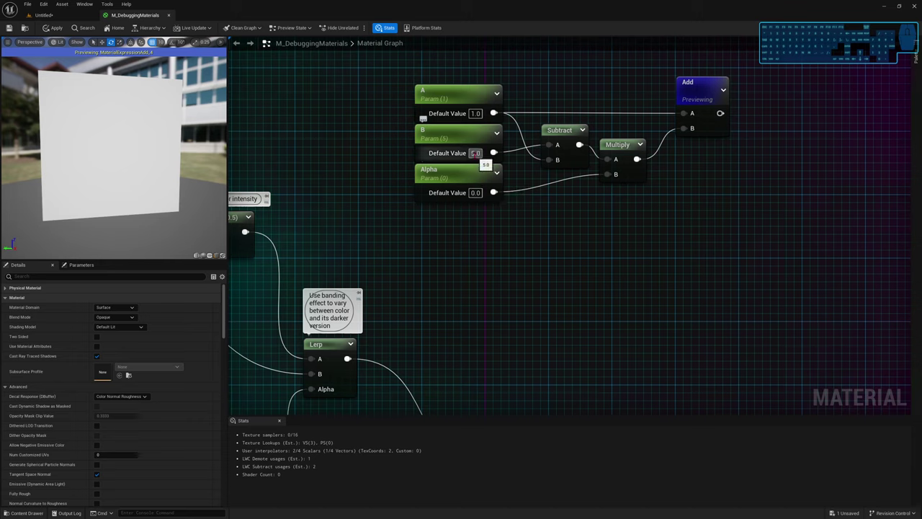
{"action": "left_click", "coordinate": [475, 153]}
{"action": "type", "text": "0.5"}
{"action": "key", "text": "Return"}
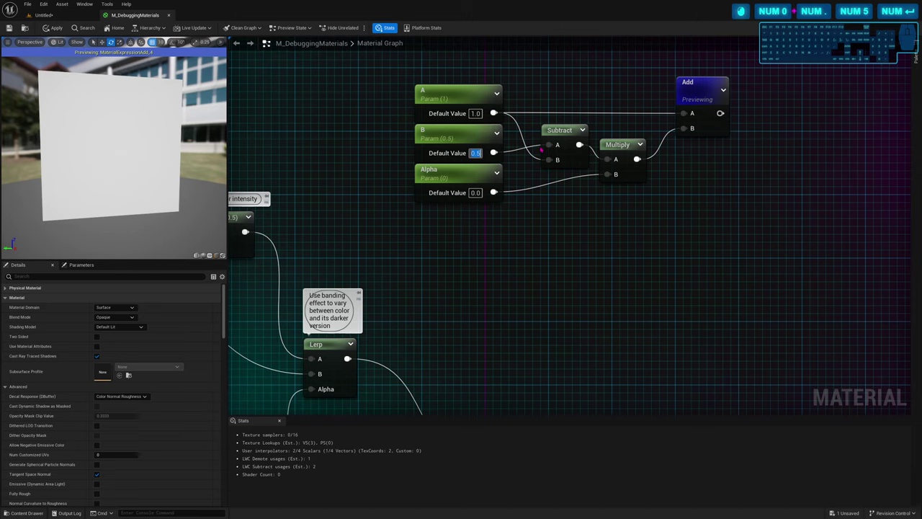
Set the Alpha parameter's default value to 1 and inspect the previewed Add result on the cube
{"action": "left_click", "coordinate": [476, 193]}
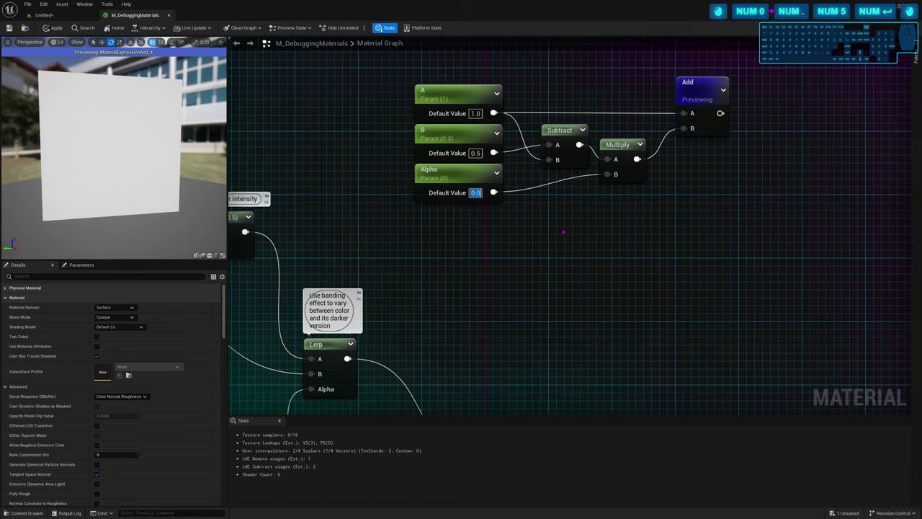
{"action": "type", "text": "1"}
{"action": "key", "text": "Return"}
{"action": "left_click_drag", "start_coordinate": [94, 152], "coordinate": [121, 140]}
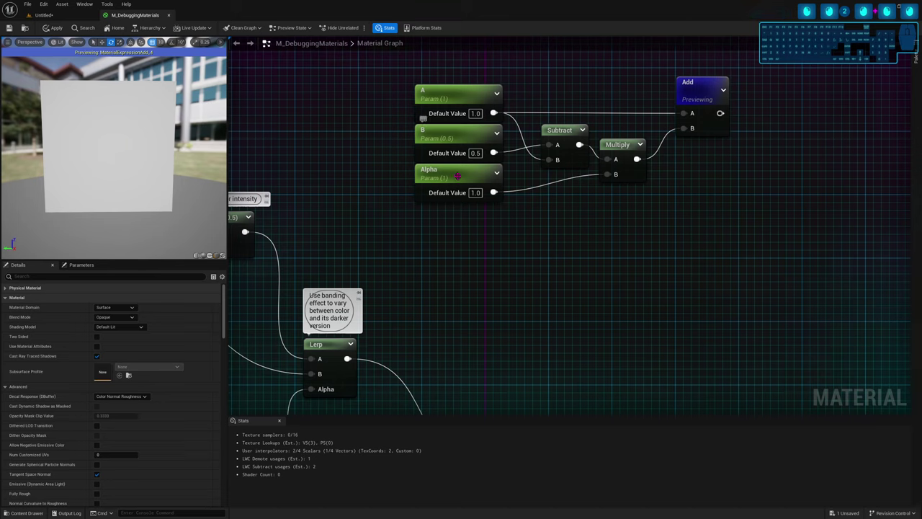
Try Alpha default values of 0, 1 and 2 in turn to compare the previewed Add result
{"action": "left_click", "coordinate": [475, 192]}
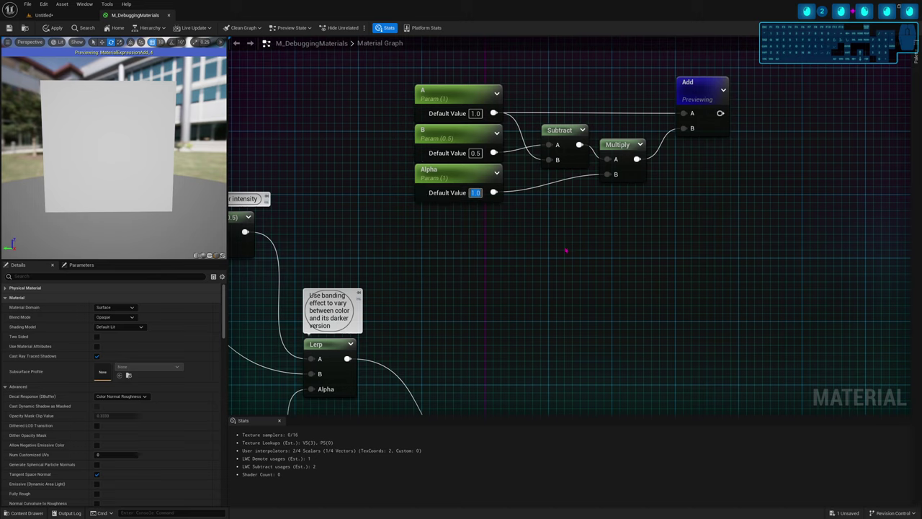
{"action": "type", "text": "0"}
{"action": "key", "text": "Return"}
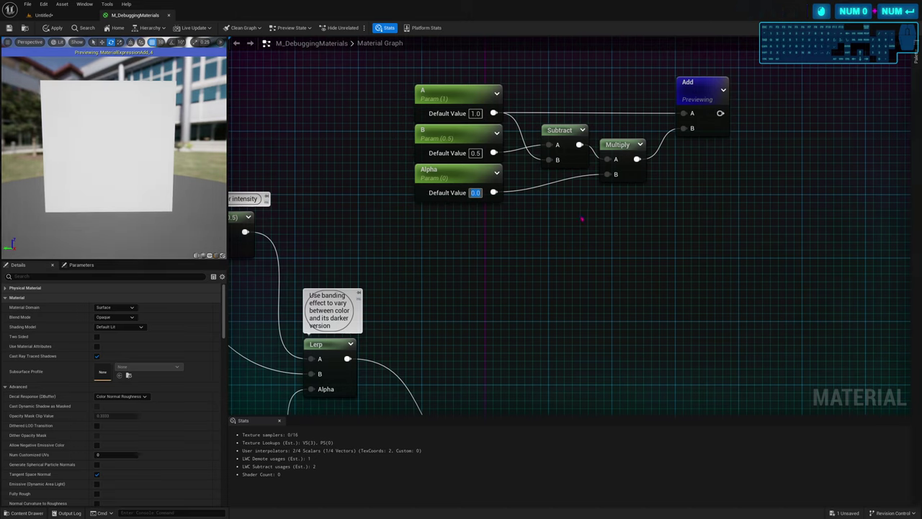
{"action": "type", "text": "1"}
{"action": "key", "text": "Return"}
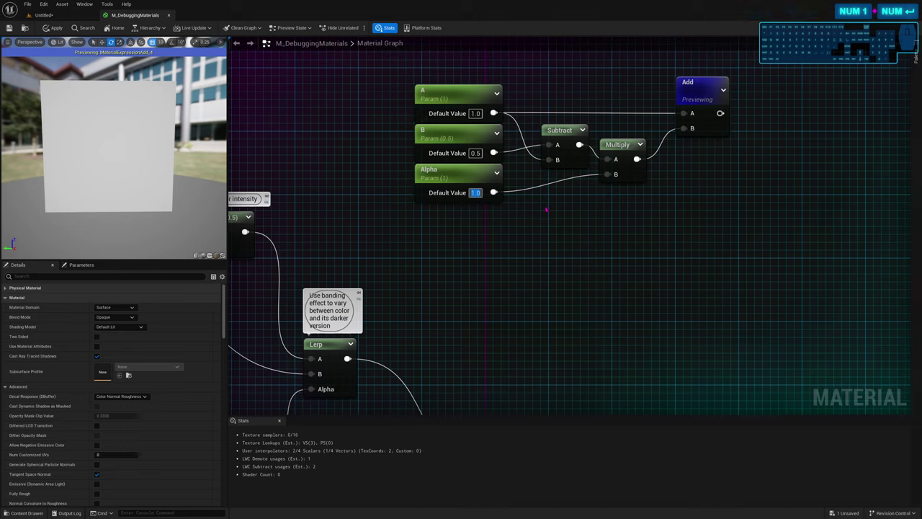
{"action": "type", "text": "2"}
{"action": "key", "text": "Return"}
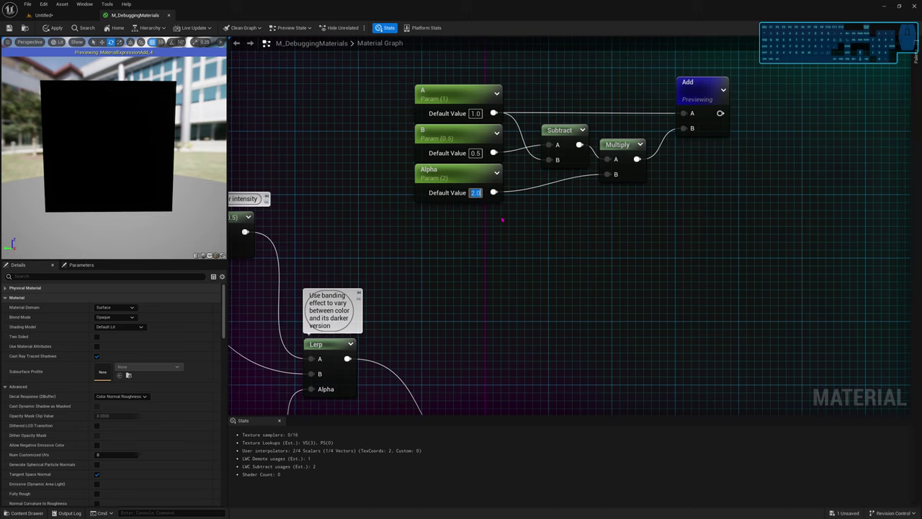
Set the A parameter's default value to 0.5 and the B parameter's to 1
{"action": "left_click", "coordinate": [476, 114]}
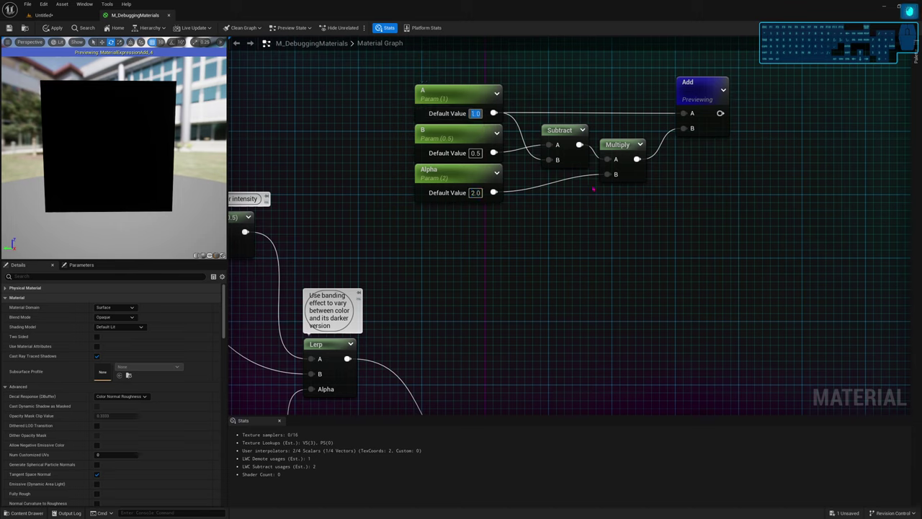
{"action": "type", "text": ".5"}
{"action": "key", "text": "Return"}
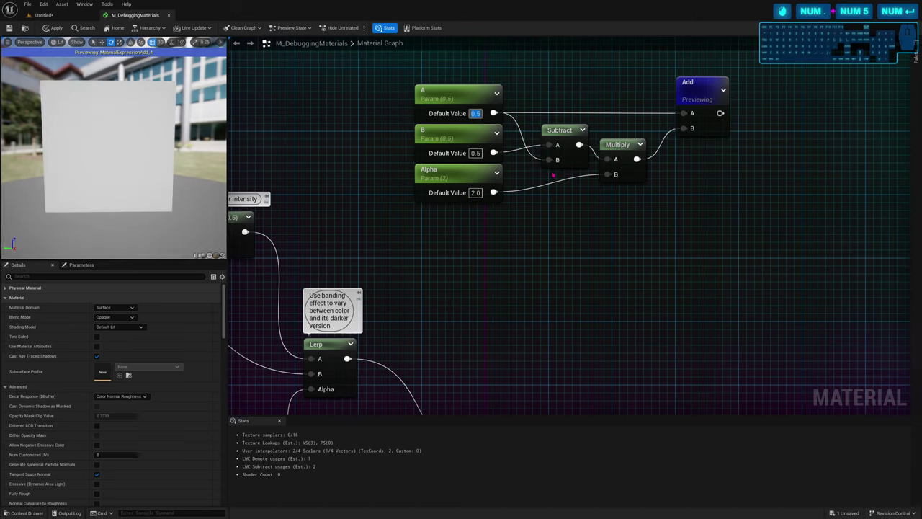
{"action": "left_click", "coordinate": [475, 152]}
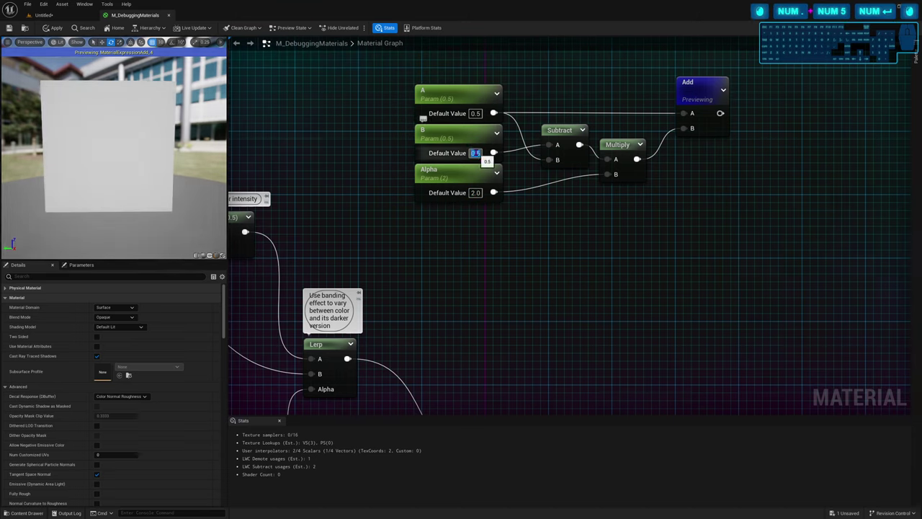
{"action": "type", "text": "1"}
{"action": "key", "text": "Return"}
Set the Alpha parameter's default value to -1 to test a negative interpolation factor
{"action": "left_click", "coordinate": [476, 192]}
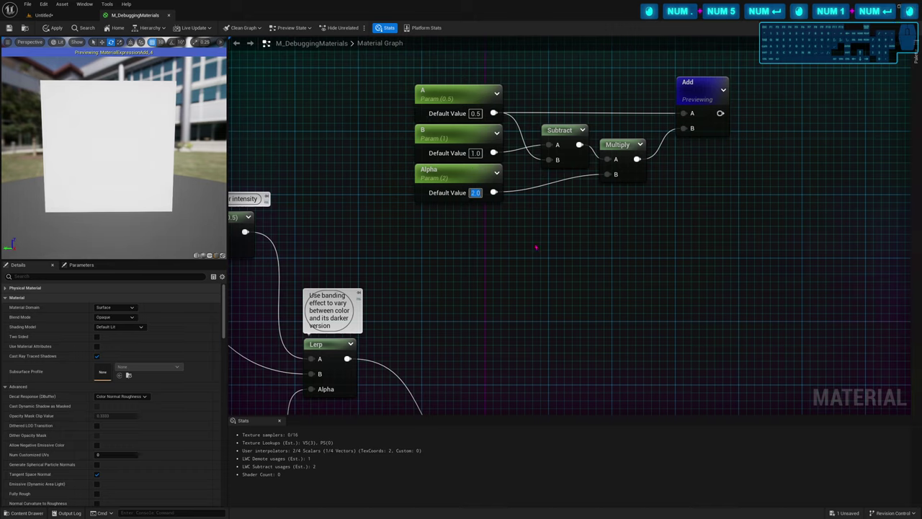
{"action": "type", "text": "-1"}
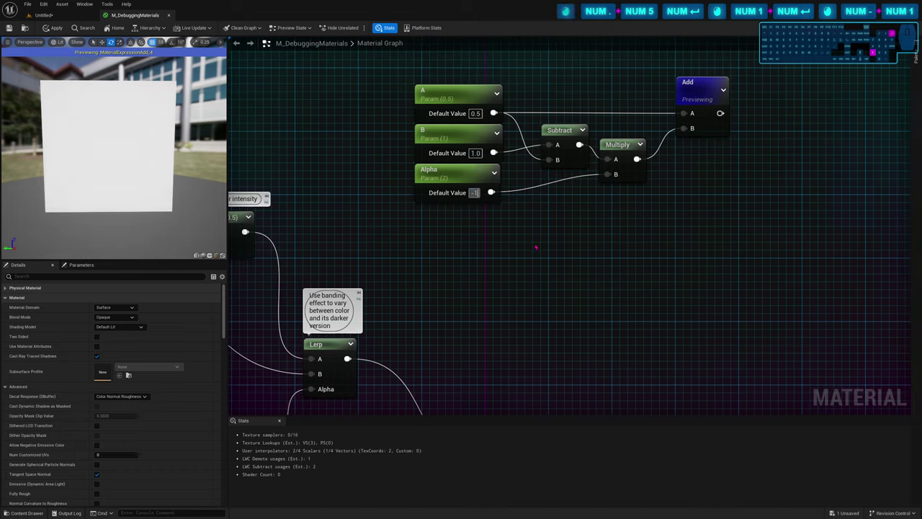
{"action": "key", "text": "Return"}
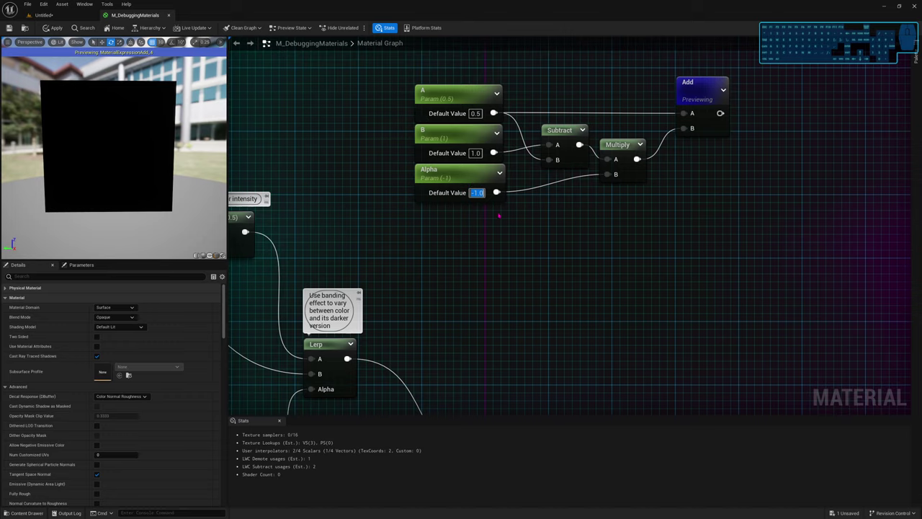
Examine how the camera-distance Lerp and the half-intensity Multiply feed the A and B inputs of the banding-effect Lerp
{"action": "scroll", "coordinate": [498, 214], "scroll_direction": "down", "scroll_amount": 2}
{"action": "right_click_drag", "start_coordinate": [502, 263], "coordinate": [607, 226]}
{"action": "scroll", "coordinate": [516, 177], "scroll_direction": "up", "scroll_amount": 1}
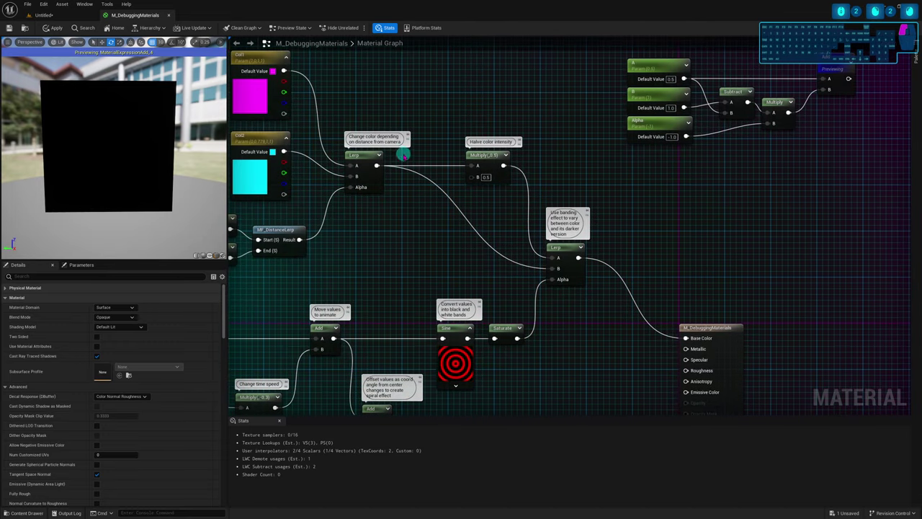
{"action": "left_click", "coordinate": [363, 171]}
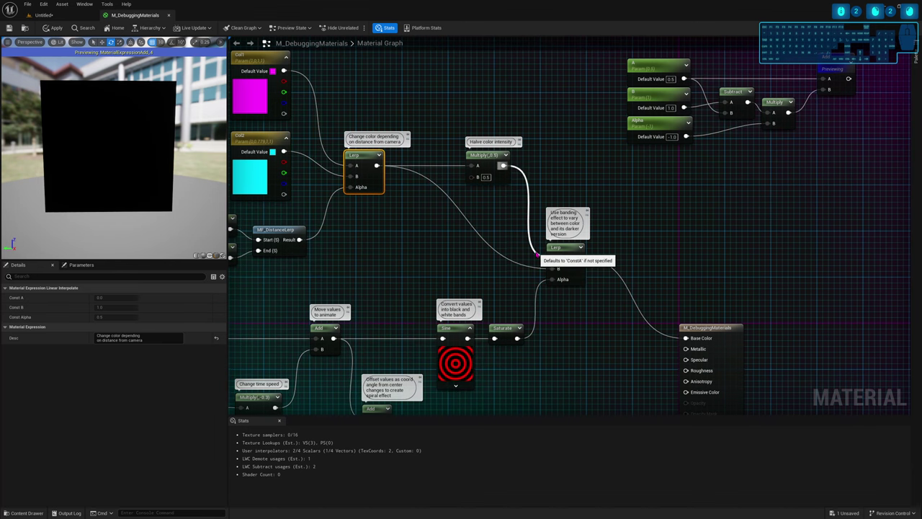
{"action": "scroll", "coordinate": [536, 255], "scroll_direction": "up", "scroll_amount": 2, "text": "ctrl"}
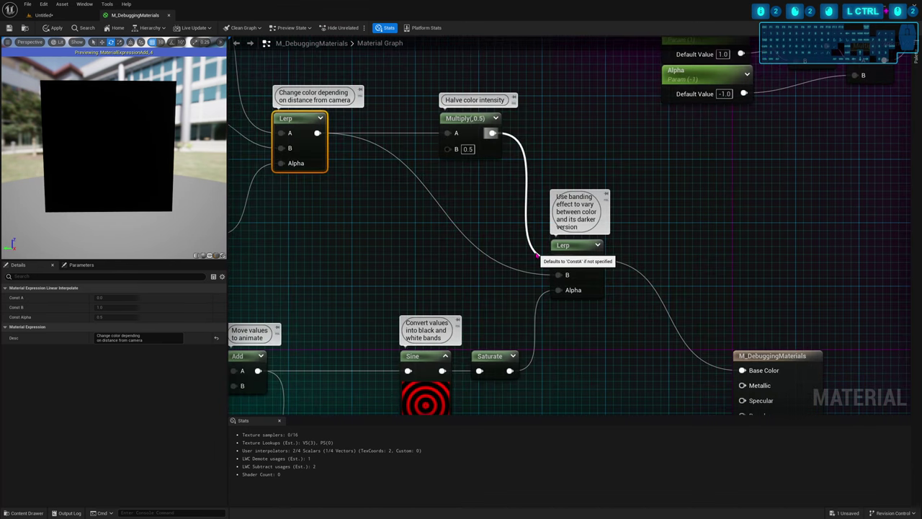
{"action": "right_click_drag", "start_coordinate": [546, 336], "coordinate": [589, 269]}
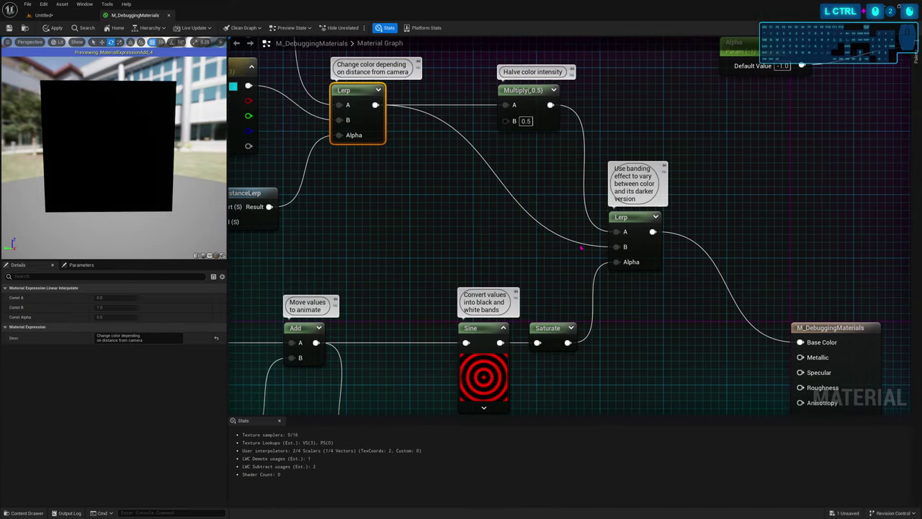
Preview the half-intensity Multiply node and disconnect its output from the A input of the banding-effect Lerp
{"action": "scroll", "coordinate": [572, 265], "scroll_direction": "down", "scroll_amount": 1, "text": "ctrl"}
{"action": "left_click", "coordinate": [491, 364]}
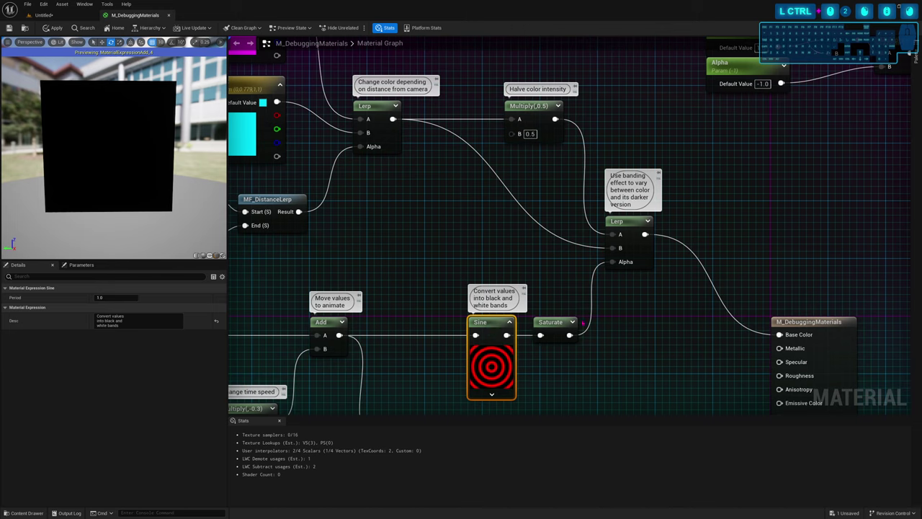
{"action": "scroll", "coordinate": [650, 299], "scroll_direction": "down", "scroll_amount": 2, "text": "ctrl"}
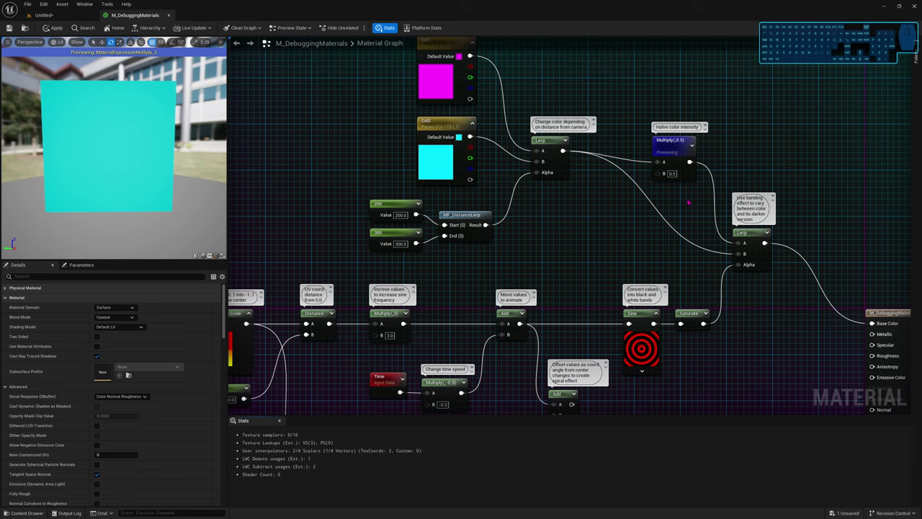
{"action": "left_click", "coordinate": [689, 161], "text": "alt"}
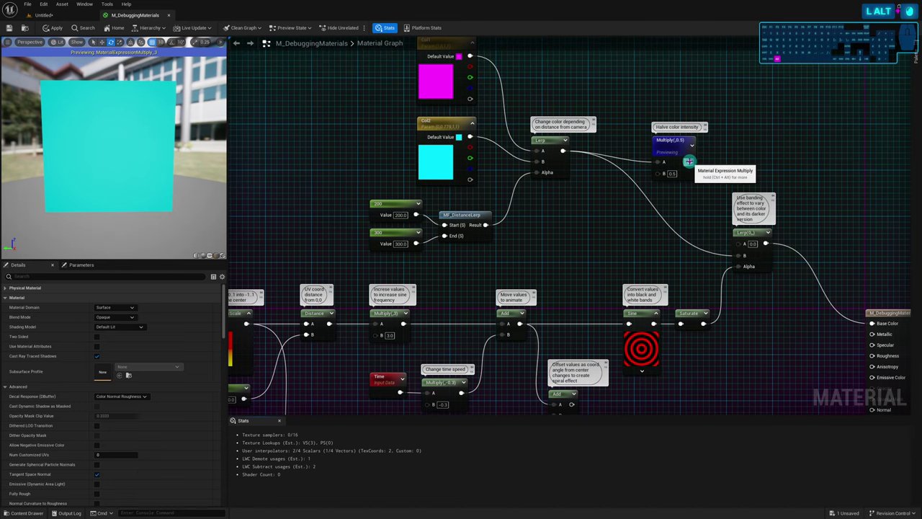
{"action": "right_click_drag", "start_coordinate": [688, 210], "coordinate": [578, 197]}
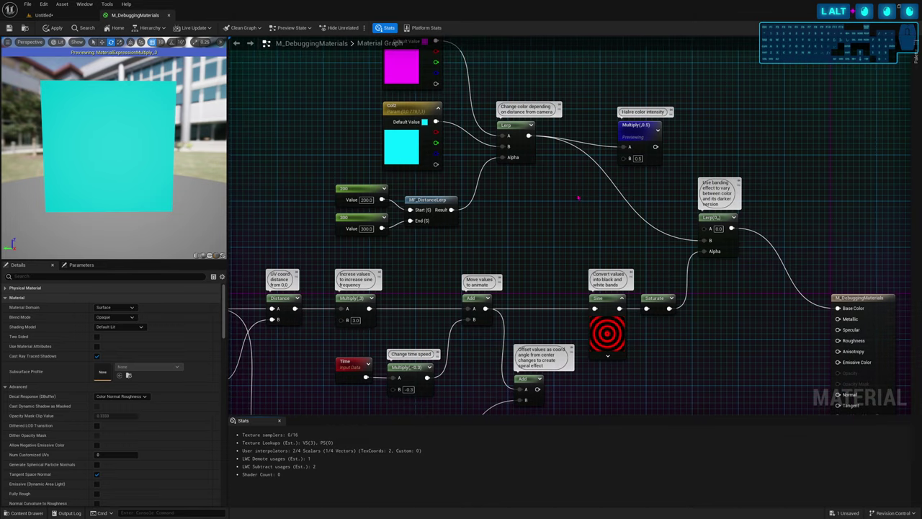
{"action": "left_click", "coordinate": [516, 183]}
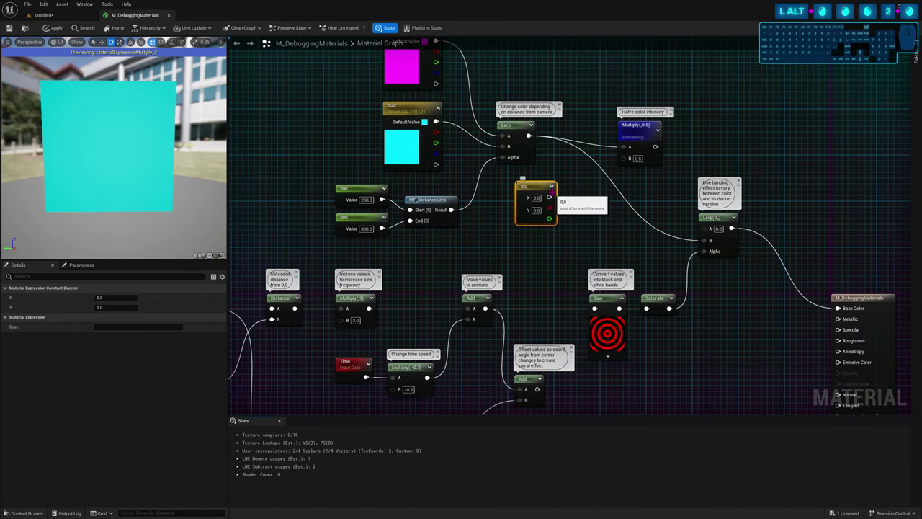
{"action": "key", "text": "Delete"}
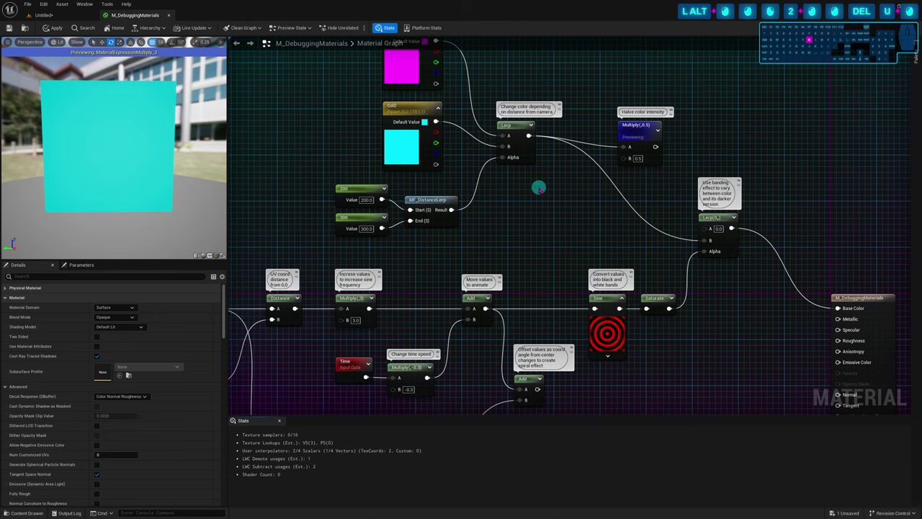
Add a TexCoord node and connect it to the B input of the Halve color intensity Multiply node
{"action": "left_click", "coordinate": [539, 189]}
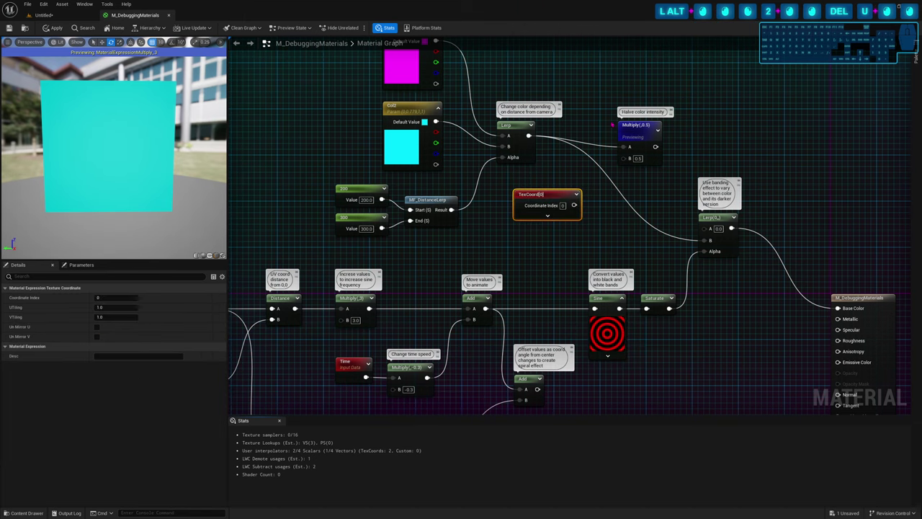
{"action": "left_click_drag", "start_coordinate": [574, 205], "coordinate": [624, 158]}
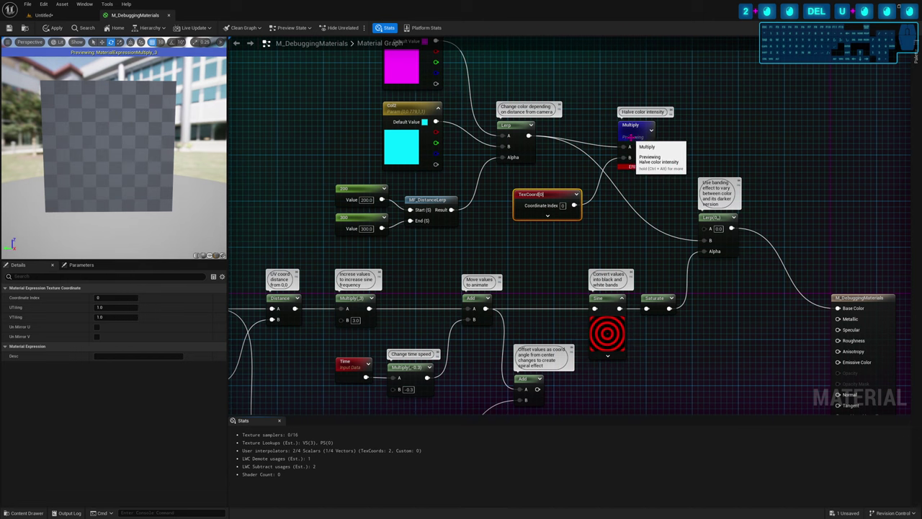
{"action": "left_click", "coordinate": [631, 166]}
{"action": "mouse_move", "coordinate": [631, 166]}
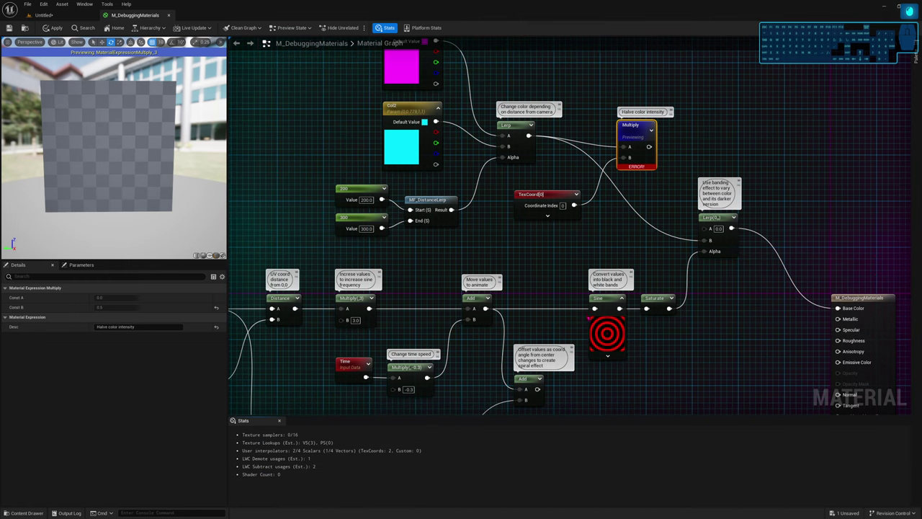
Connect the Halve color intensity Multiply output to the A input of the banding Lerp, and inspect the compile message
{"action": "right_click_drag", "start_coordinate": [639, 263], "coordinate": [613, 248]}
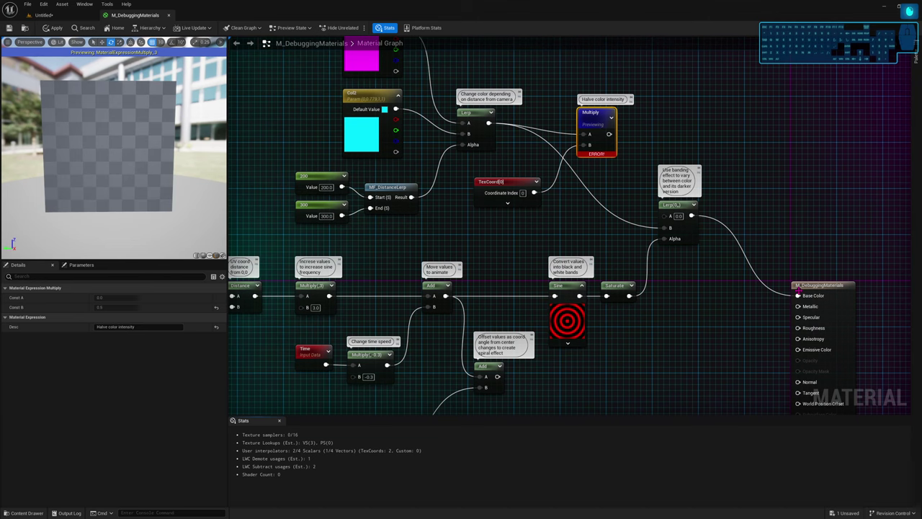
{"action": "left_click", "coordinate": [800, 286]}
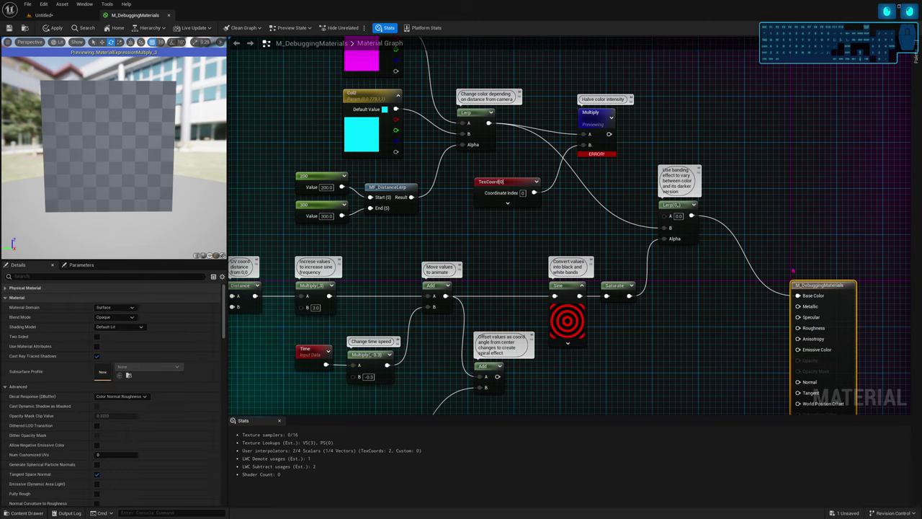
{"action": "left_click", "coordinate": [792, 270]}
{"action": "right_click_drag", "start_coordinate": [793, 270], "coordinate": [651, 181]}
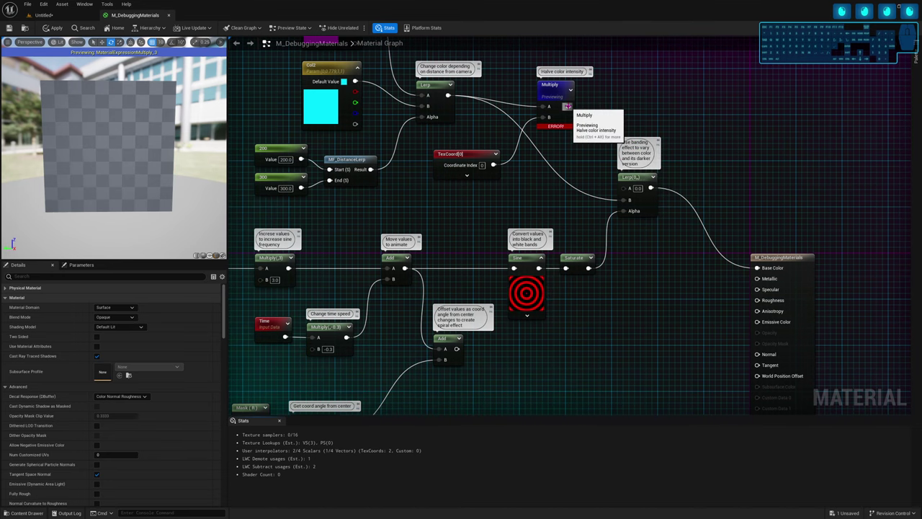
{"action": "right_click_drag", "start_coordinate": [567, 106], "coordinate": [591, 156]}
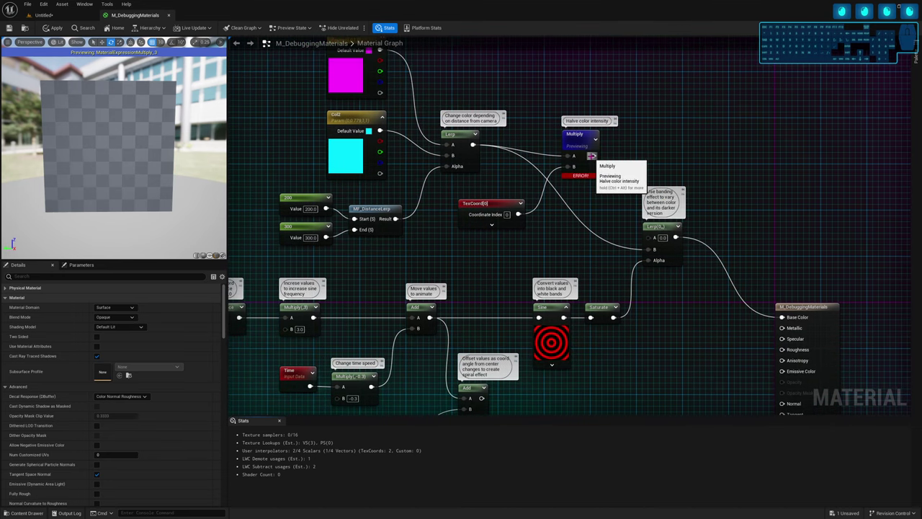
{"action": "left_click_drag", "start_coordinate": [592, 155], "coordinate": [652, 237]}
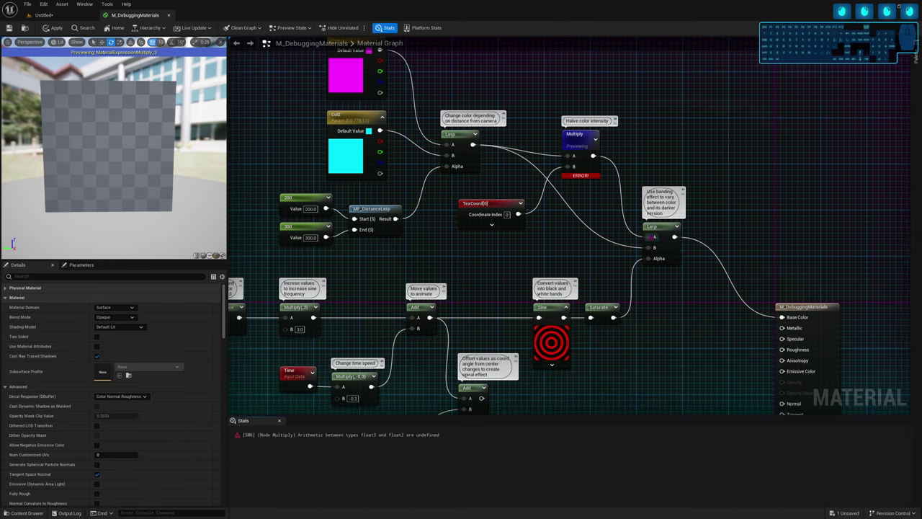
{"action": "left_click", "coordinate": [339, 435]}
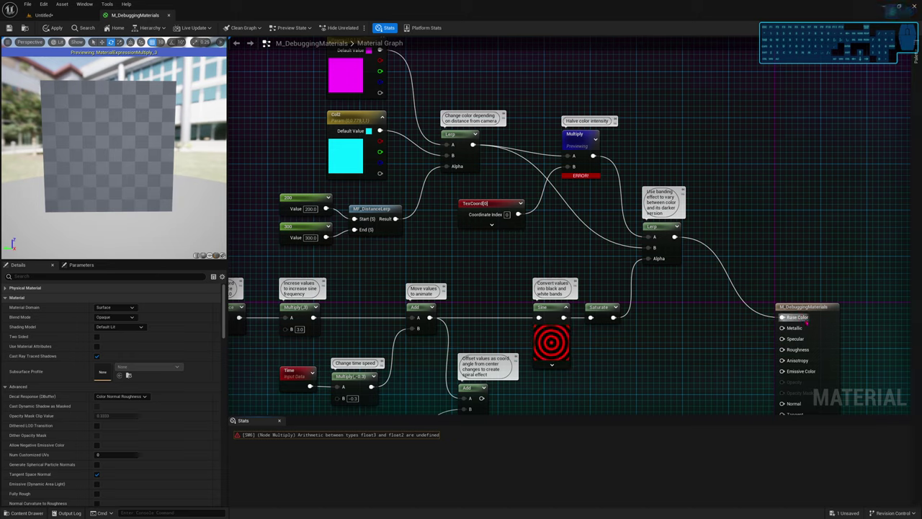
Delete the TexCoord node feeding the Halve color intensity Multiply
{"action": "left_click_drag", "start_coordinate": [552, 216], "coordinate": [500, 242]}
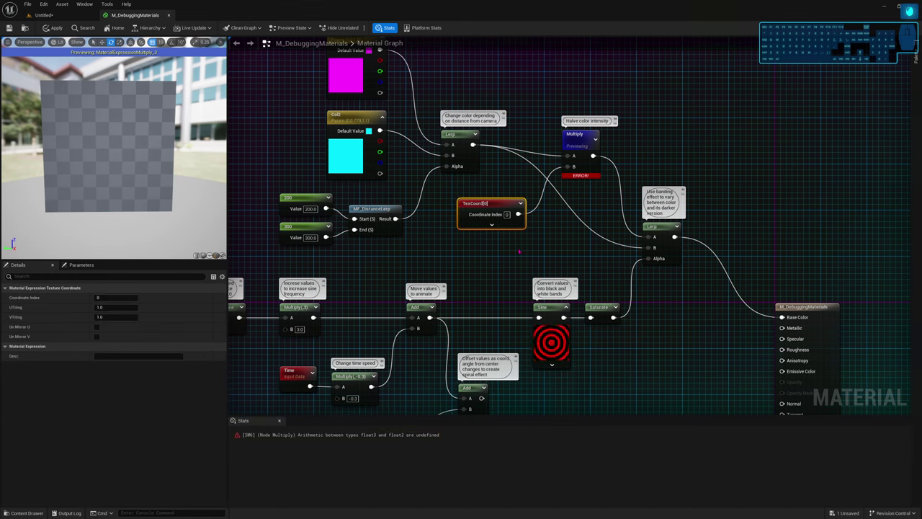
{"action": "key", "text": "Delete"}
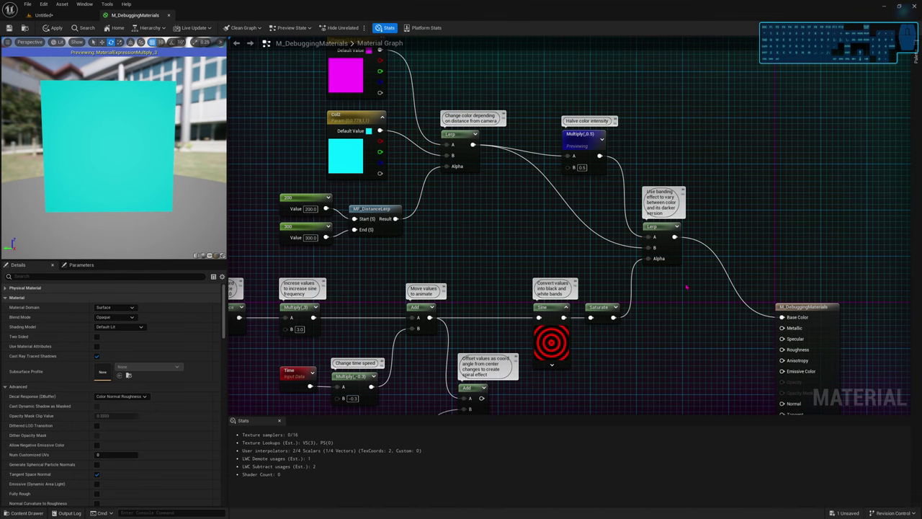
{"action": "scroll", "coordinate": [687, 287], "scroll_direction": "down", "scroll_amount": 1}
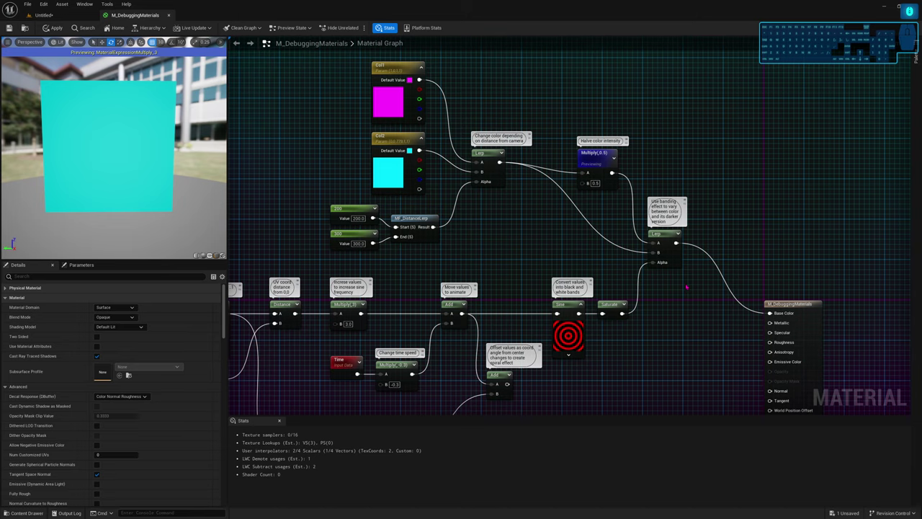
{"action": "scroll", "coordinate": [684, 286], "scroll_direction": "down", "scroll_amount": 5}
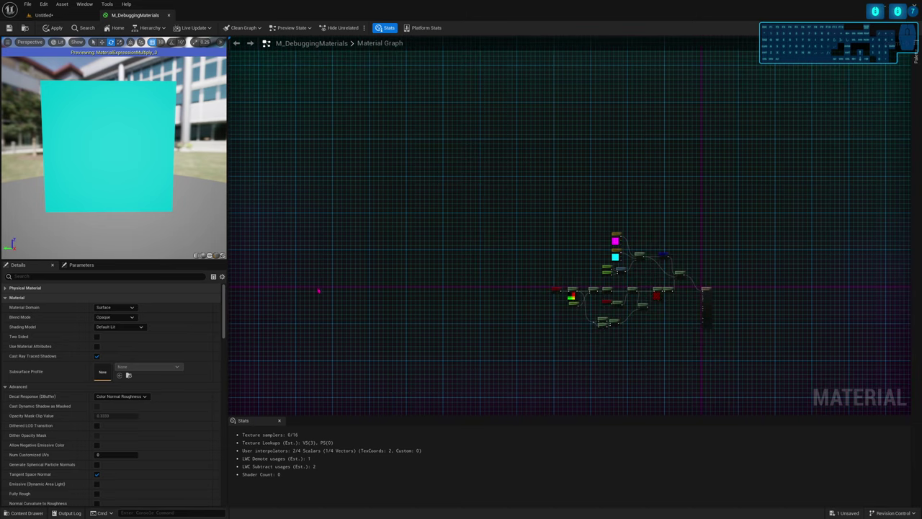
{"action": "scroll", "coordinate": [640, 257], "scroll_direction": "up", "scroll_amount": 6}
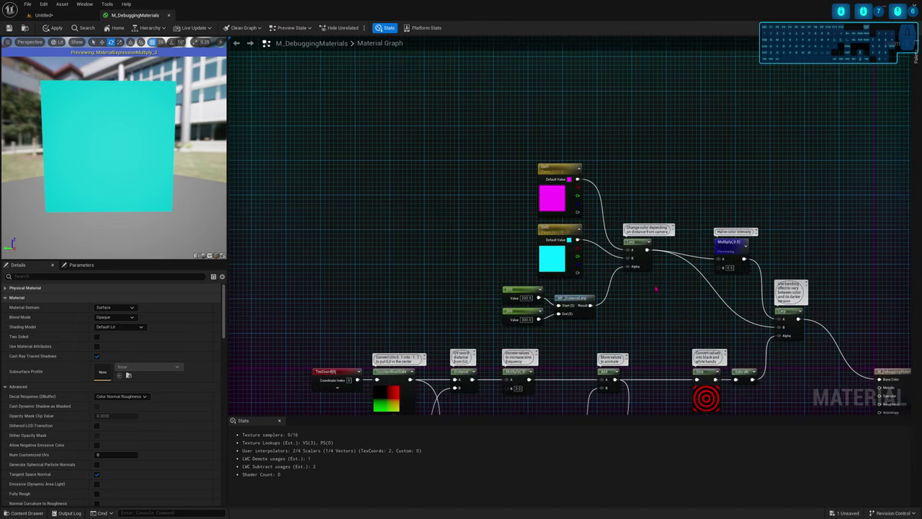
{"action": "right_click_drag", "start_coordinate": [680, 309], "coordinate": [469, 233]}
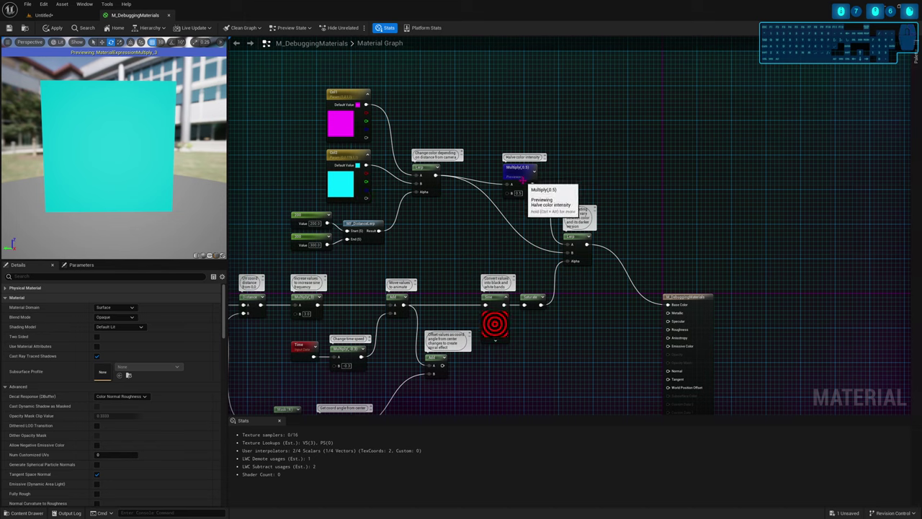
{"action": "left_click", "coordinate": [673, 298]}
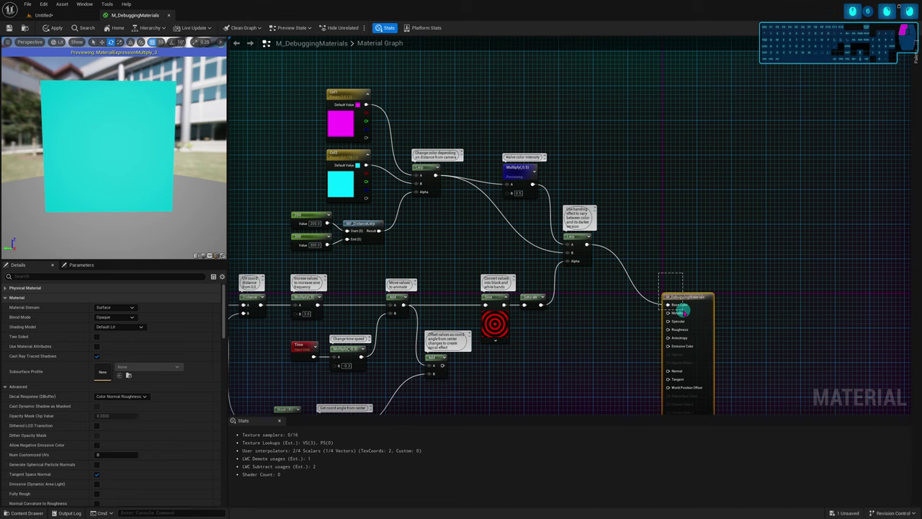
{"action": "left_click", "coordinate": [659, 223]}
Add a Named Reroute Declaration node near the material output and name it Debug
{"action": "scroll", "coordinate": [576, 192], "scroll_direction": "up", "scroll_amount": 2}
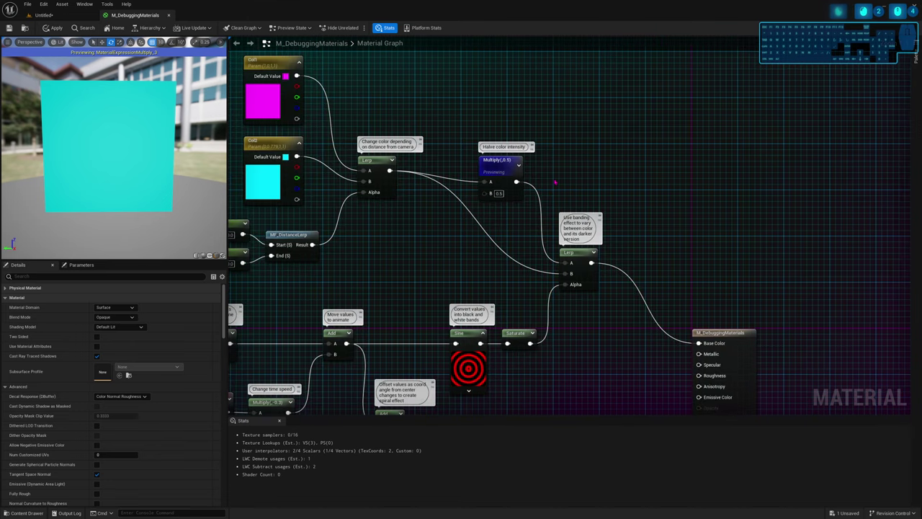
{"action": "right_click_drag", "start_coordinate": [624, 205], "coordinate": [622, 201]}
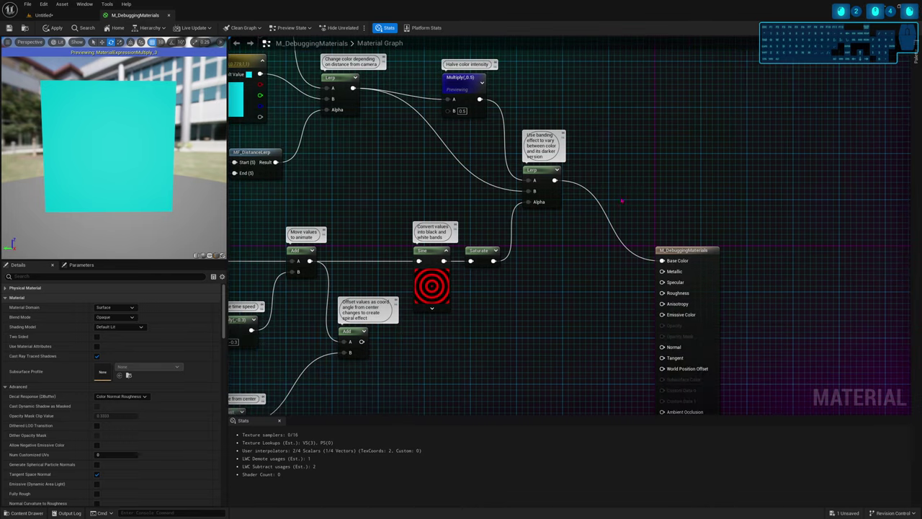
{"action": "right_click", "coordinate": [586, 276]}
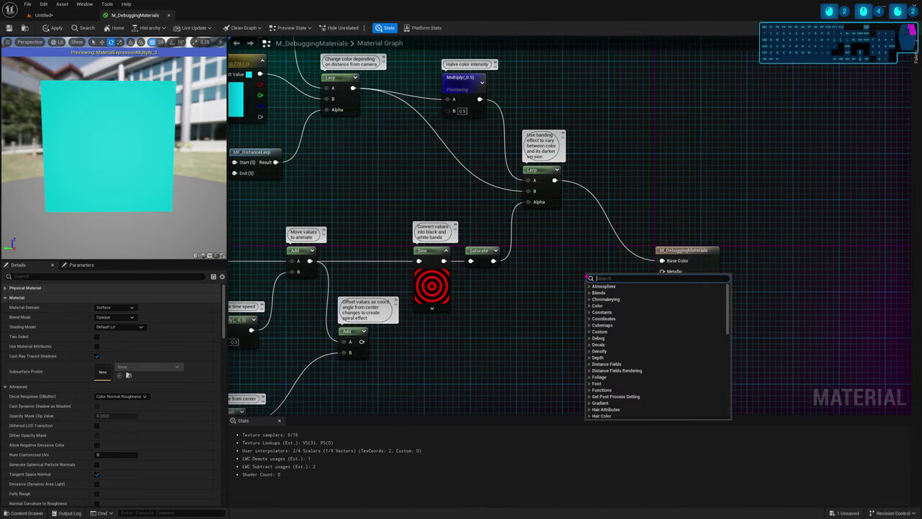
{"action": "type", "text": "name"}
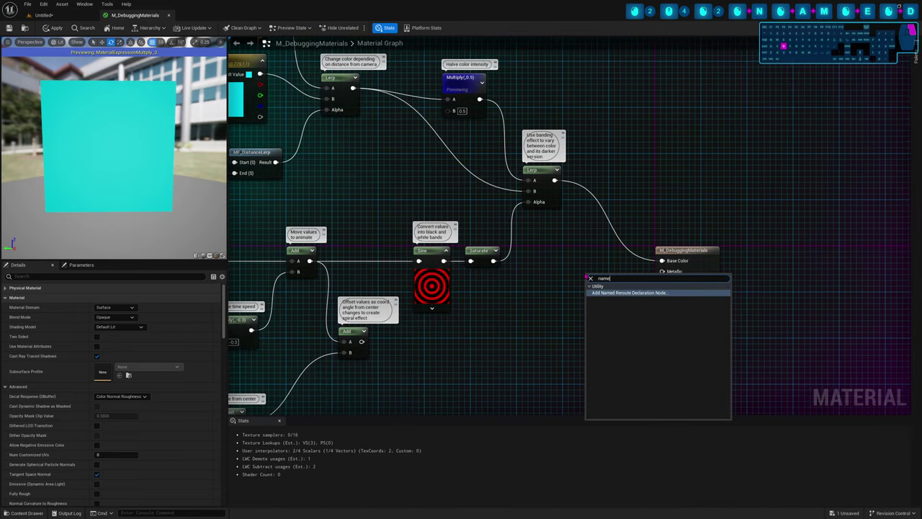
{"action": "type", "text": "d"}
{"action": "key", "text": "Return"}
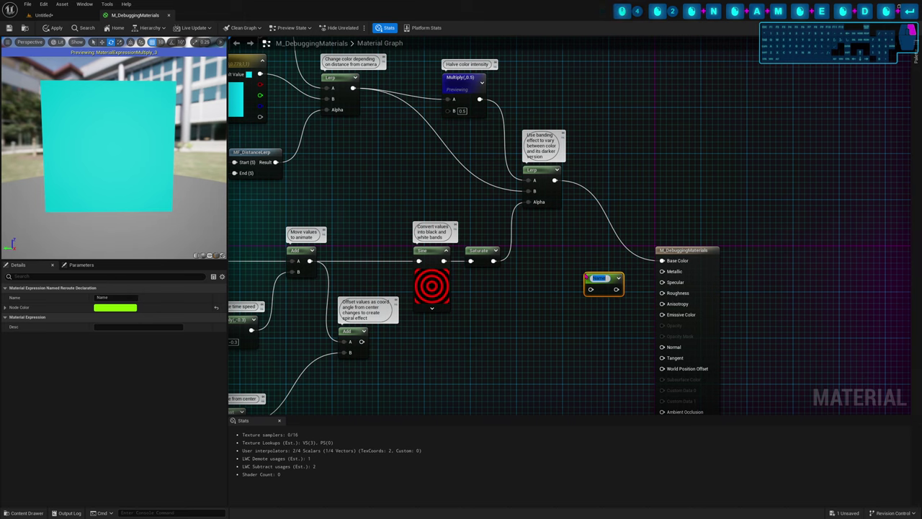
{"action": "type", "text": "Debug"}
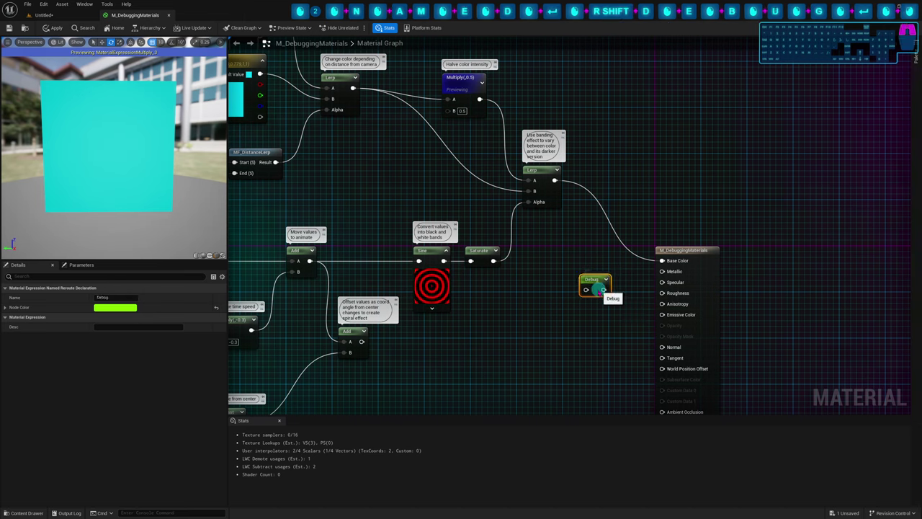
Try wiring the Debug reroute declaration directly to Base Color and move it beside the Saturate node
{"action": "left_click_drag", "start_coordinate": [599, 288], "coordinate": [583, 296]}
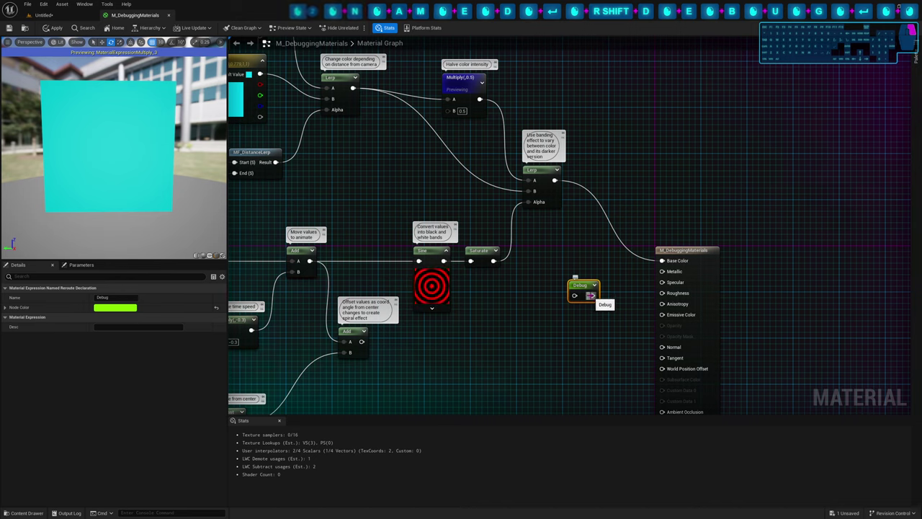
{"action": "left_click_drag", "start_coordinate": [592, 295], "coordinate": [662, 260]}
{"action": "left_click_drag", "start_coordinate": [589, 297], "coordinate": [546, 257]}
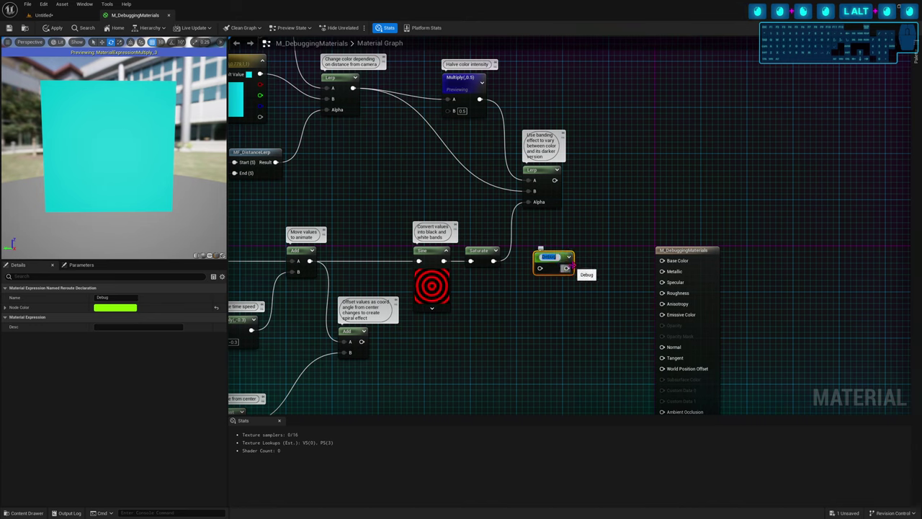
Add a Debug named reroute usage connected to Base Color, and place the Debug declaration beside the Halve color intensity Multiply
{"action": "right_click", "coordinate": [590, 259]}
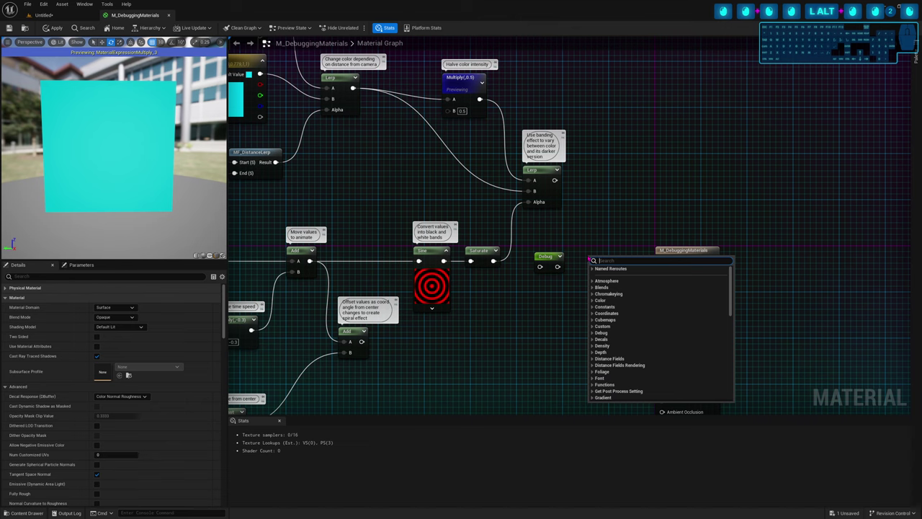
{"action": "type", "text": "debug"}
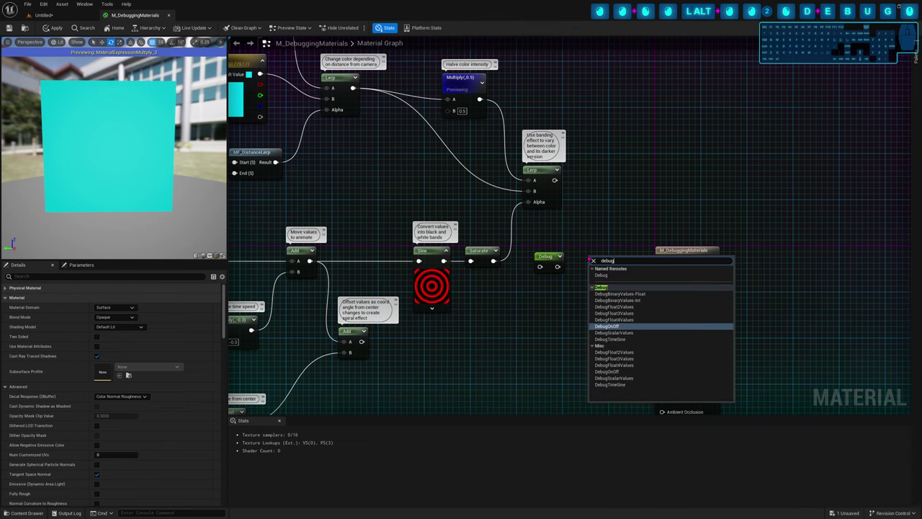
{"action": "left_click", "coordinate": [601, 275]}
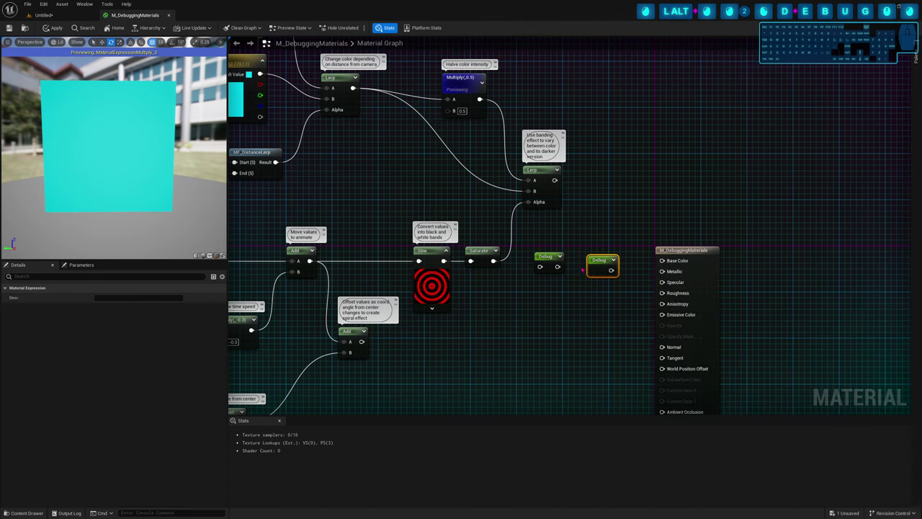
{"action": "left_click", "coordinate": [546, 257]}
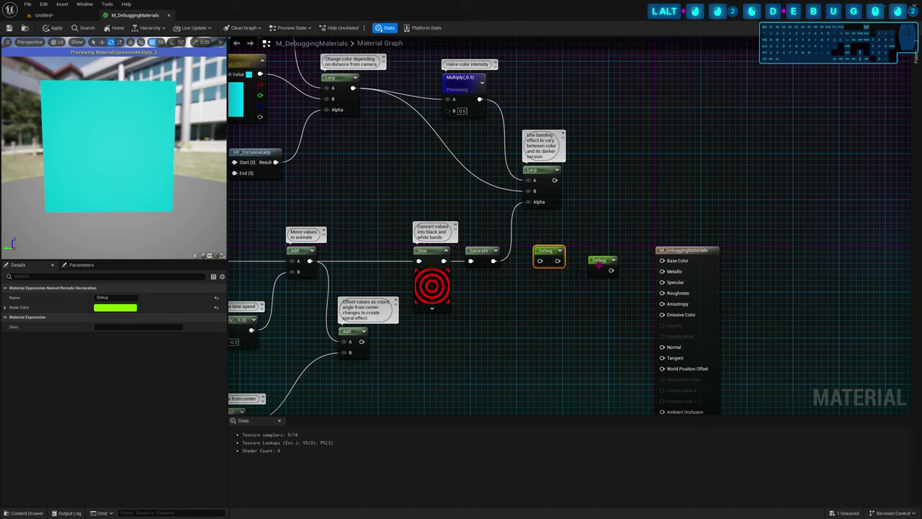
{"action": "left_click_drag", "start_coordinate": [611, 270], "coordinate": [663, 260]}
{"action": "left_click_drag", "start_coordinate": [600, 259], "coordinate": [632, 252]}
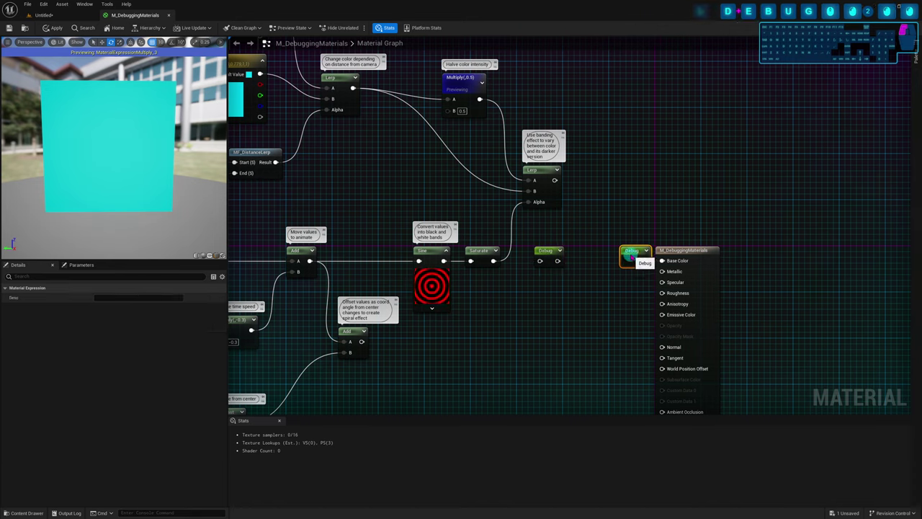
{"action": "left_click", "coordinate": [615, 281]}
{"action": "left_click_drag", "start_coordinate": [548, 259], "coordinate": [520, 92]}
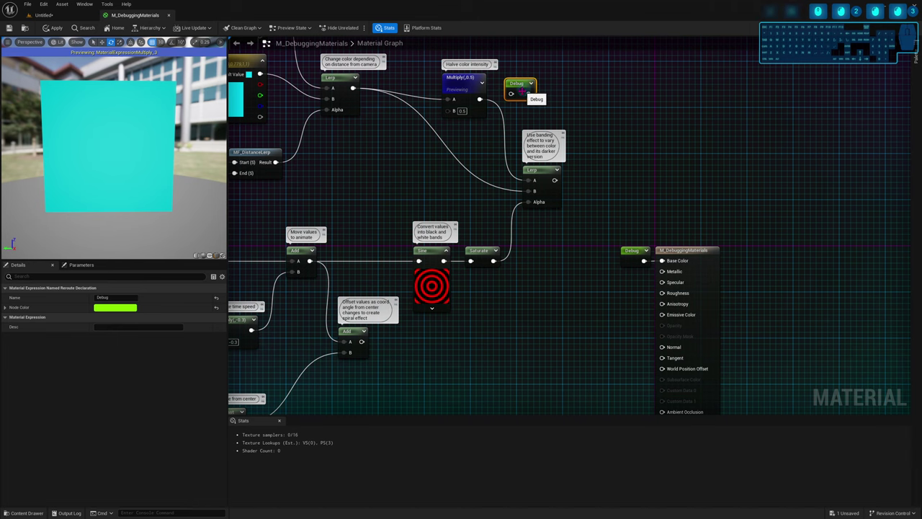
Select the whole node network and examine the connection options for the Halve color intensity Multiply's output pin
{"action": "scroll", "coordinate": [520, 92], "scroll_direction": "down", "scroll_amount": 6}
{"action": "left_click_drag", "start_coordinate": [621, 139], "coordinate": [340, 361]}
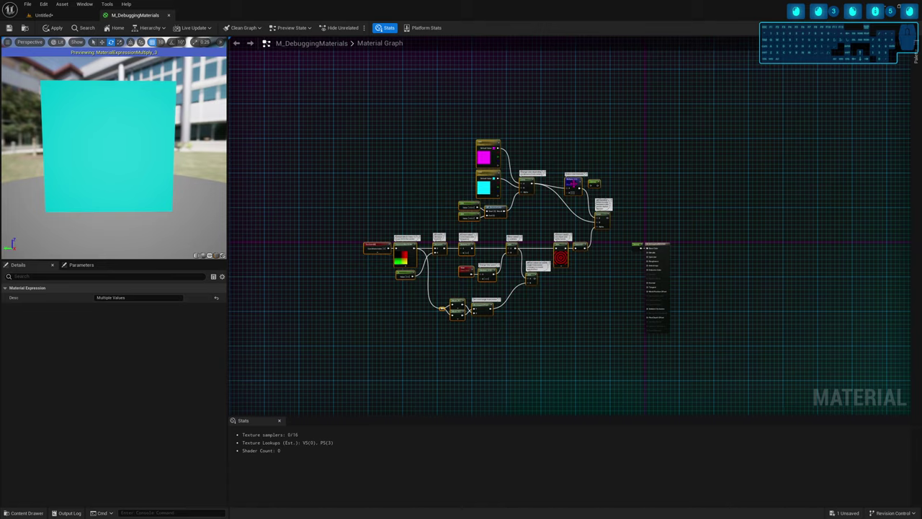
{"action": "scroll", "coordinate": [573, 186], "scroll_direction": "up", "scroll_amount": 3}
{"action": "scroll", "coordinate": [573, 186], "scroll_direction": "down", "scroll_amount": 5}
{"action": "scroll", "coordinate": [576, 189], "scroll_direction": "up", "scroll_amount": 5}
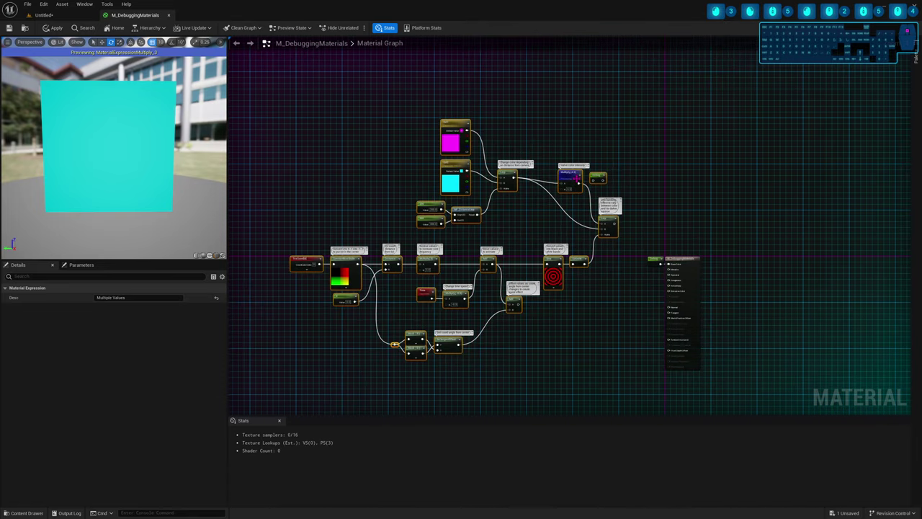
{"action": "scroll", "coordinate": [577, 179], "scroll_direction": "up", "scroll_amount": 3}
{"action": "right_click", "coordinate": [579, 188]}
{"action": "mouse_move", "coordinate": [611, 257]}
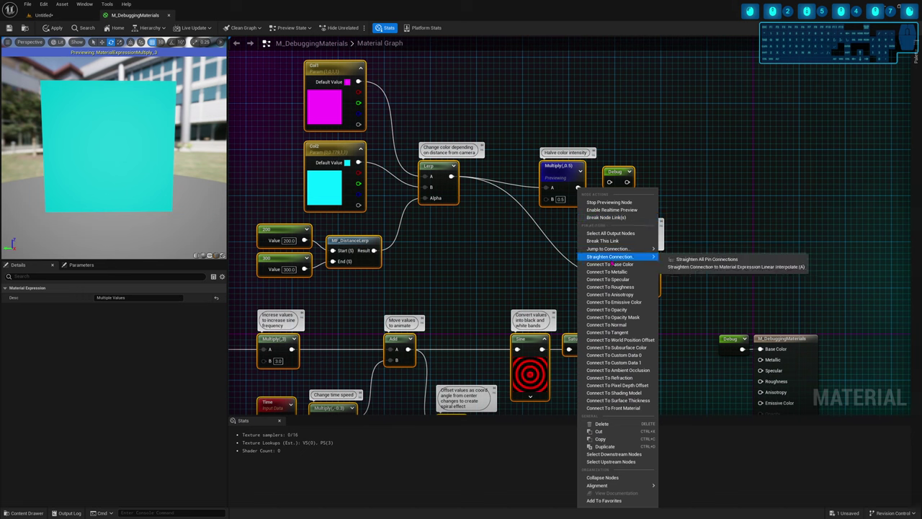
{"action": "left_click", "coordinate": [520, 258]}
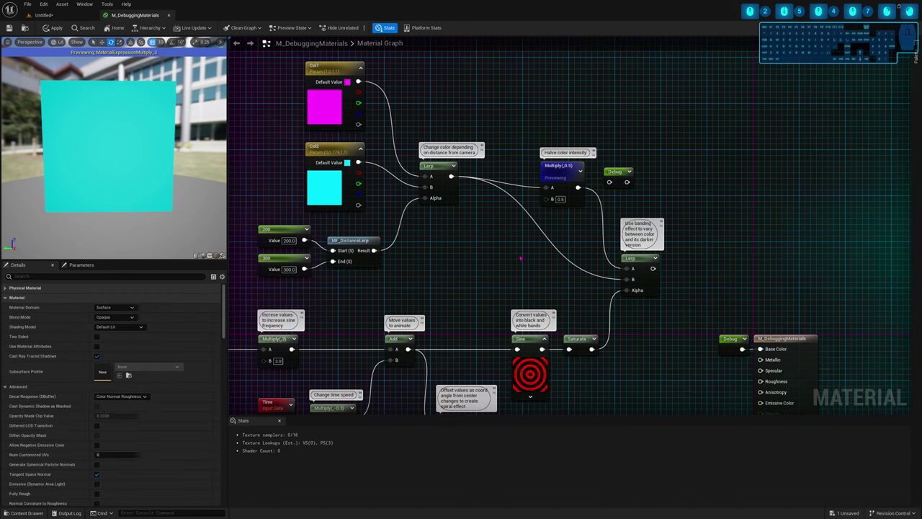
{"action": "mouse_move", "coordinate": [578, 188]}
{"action": "left_mouse_down"}
{"action": "mouse_move", "coordinate": [610, 182]}
{"action": "mouse_move", "coordinate": [579, 192]}
{"action": "left_mouse_up"}
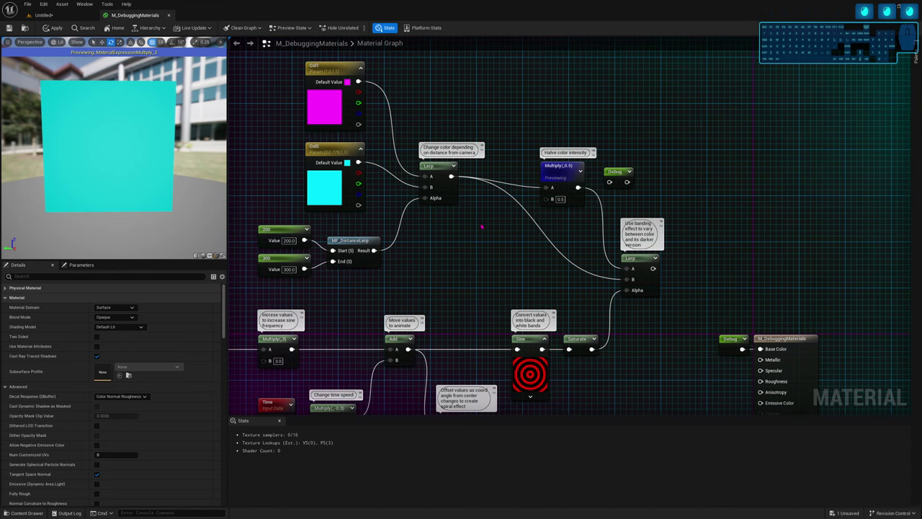
Add a TexCoord node feeding input B of the Halve color intensity Multiply, and wire that Multiply's output into the Debug declaration
{"action": "key", "text": "u"}
{"action": "left_click", "coordinate": [483, 227]}
{"action": "left_click_drag", "start_coordinate": [541, 238], "coordinate": [552, 199]}
{"action": "left_click_drag", "start_coordinate": [497, 228], "coordinate": [465, 229]}
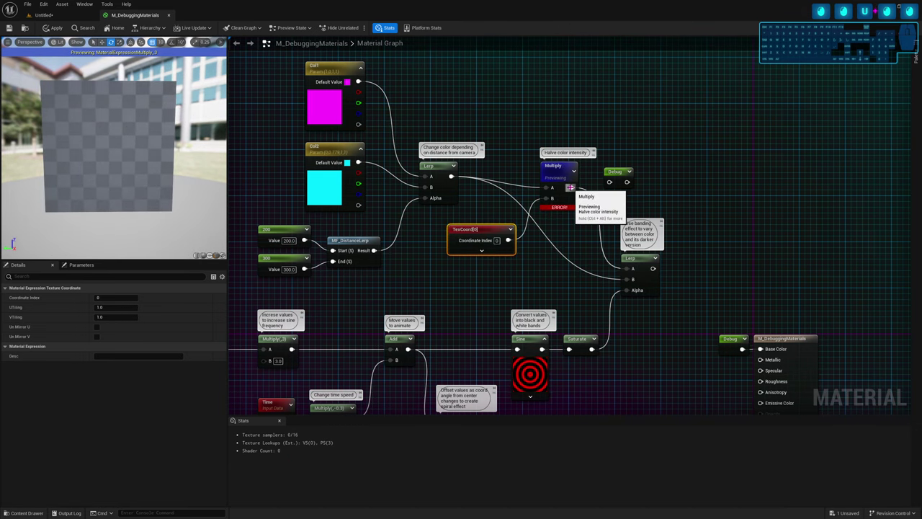
{"action": "left_click_drag", "start_coordinate": [571, 187], "coordinate": [609, 178]}
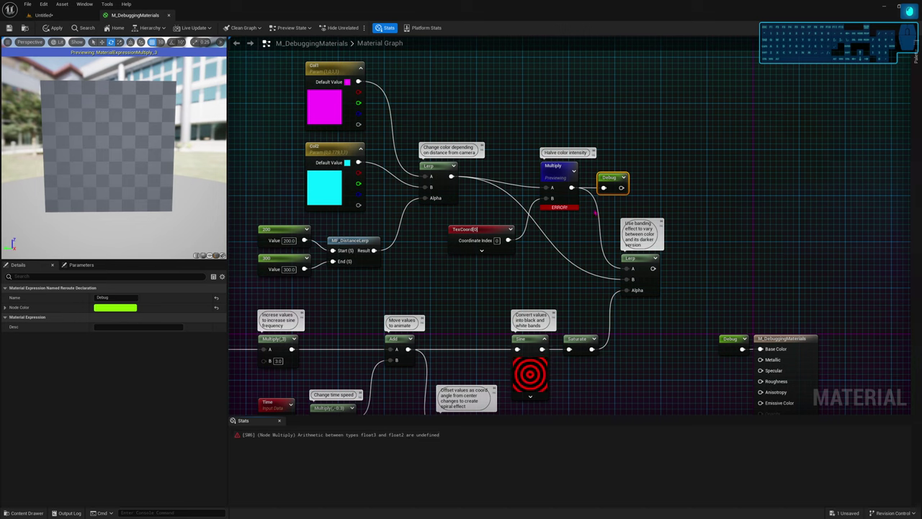
{"action": "left_click_drag", "start_coordinate": [612, 177], "coordinate": [615, 180]}
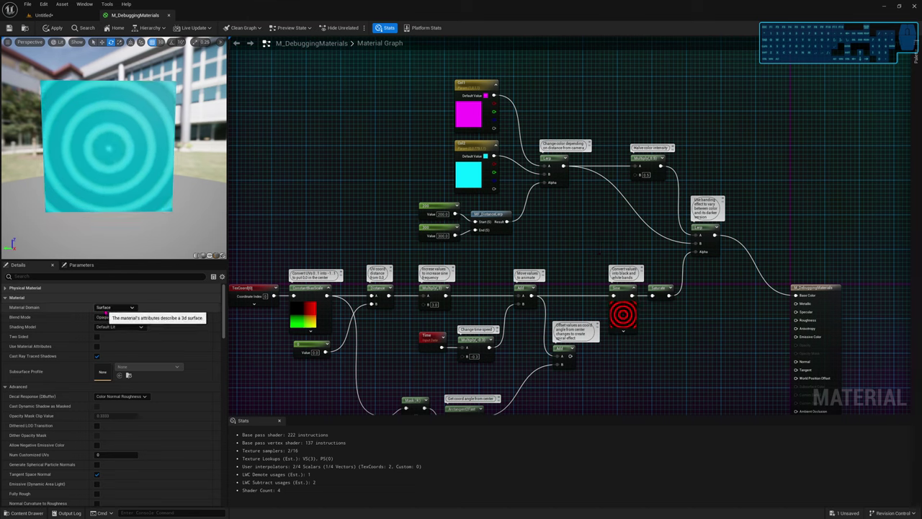
Review the Shading Model and Blend Mode options available for the M_DebuggingMaterials material
{"action": "left_click", "coordinate": [113, 317]}
{"action": "left_click", "coordinate": [116, 318]}
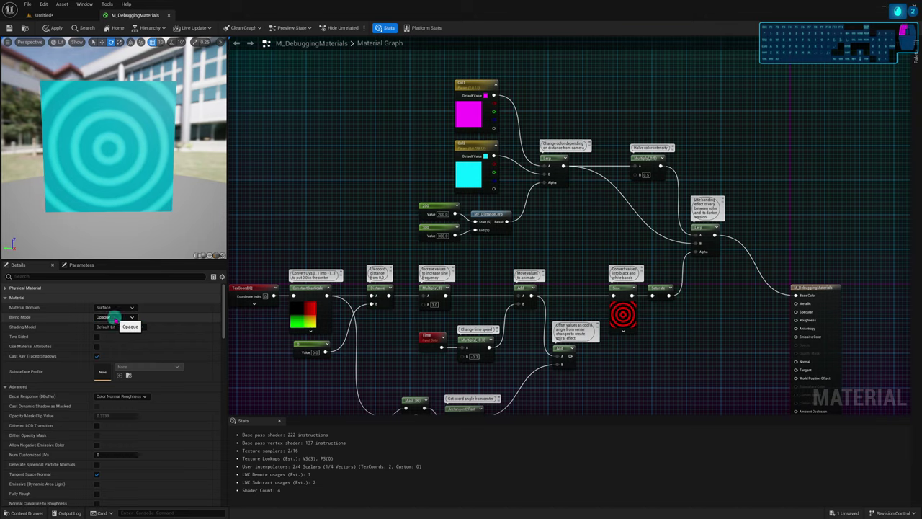
{"action": "left_click", "coordinate": [117, 327]}
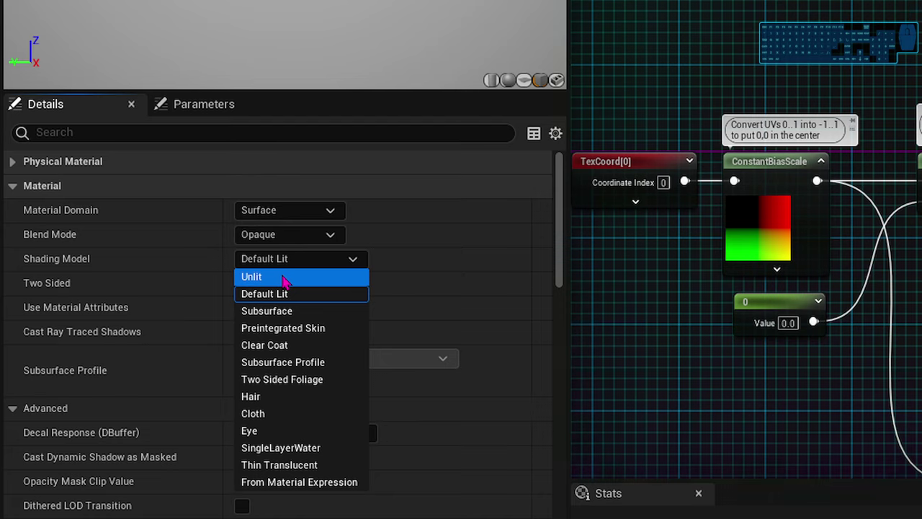
{"action": "left_click", "coordinate": [365, 233]}
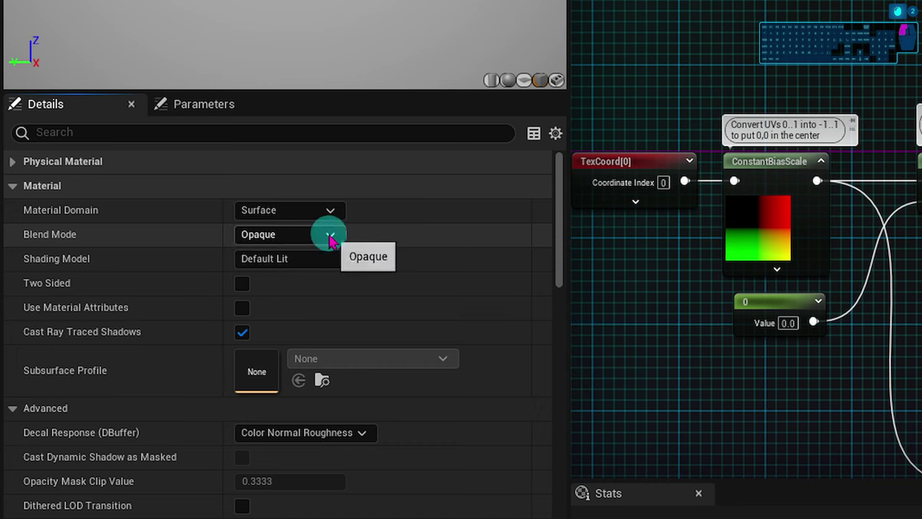
{"action": "left_click", "coordinate": [329, 236]}
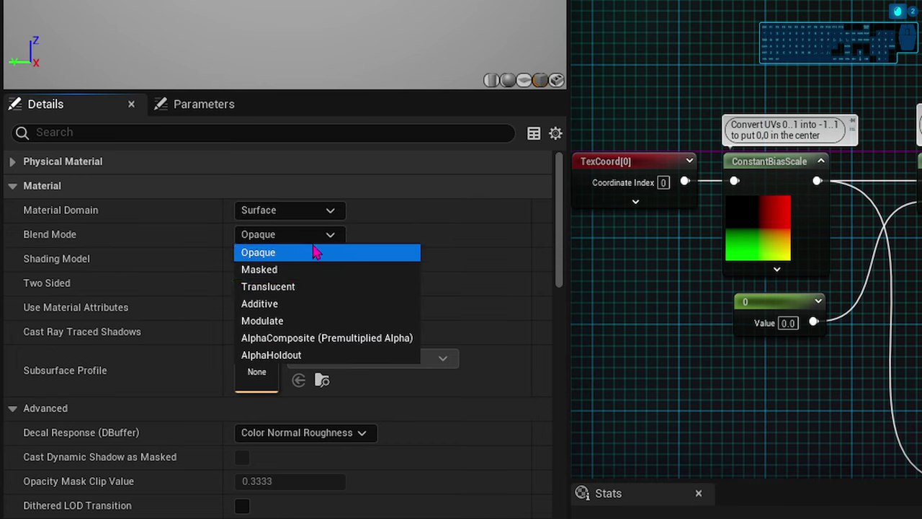
{"action": "left_click", "coordinate": [375, 240]}
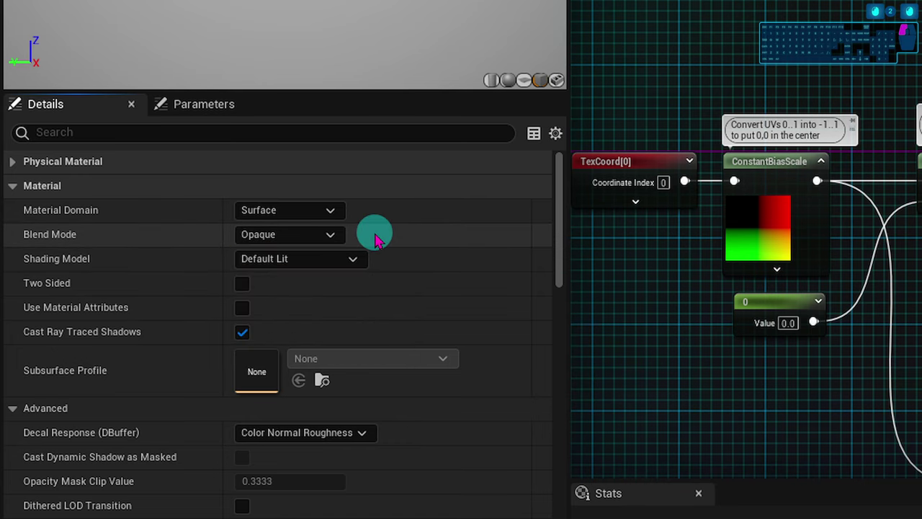
Set the Material Domain of M_DebuggingMaterials to User Interface
{"action": "left_click", "coordinate": [331, 211]}
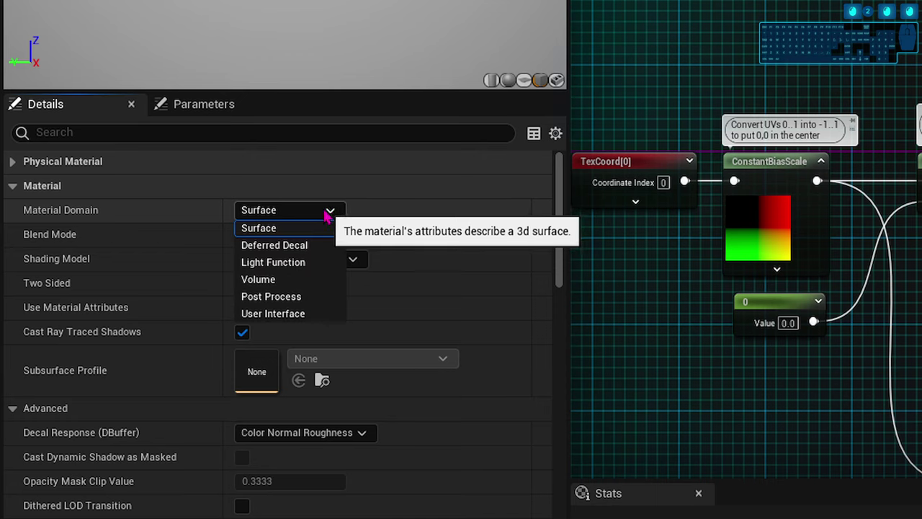
{"action": "left_click", "coordinate": [300, 315]}
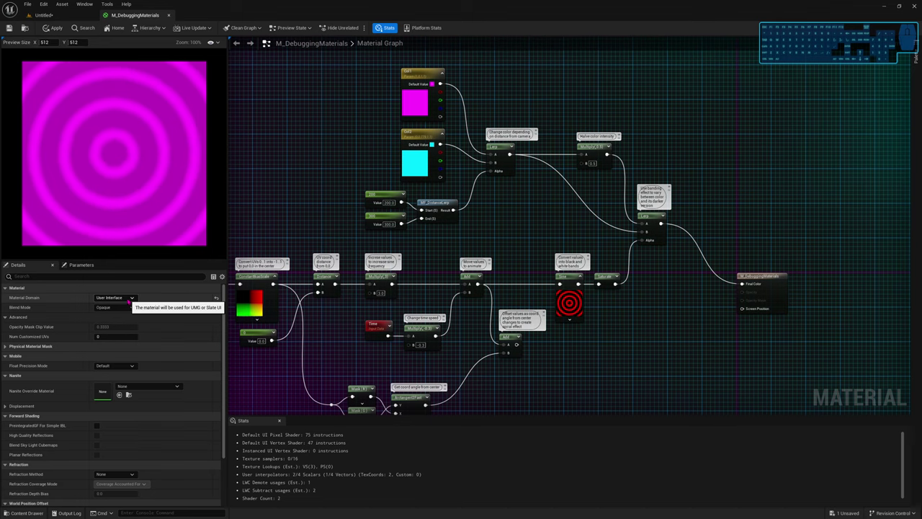
{"action": "left_click", "coordinate": [129, 299]}
{"action": "left_click", "coordinate": [116, 298]}
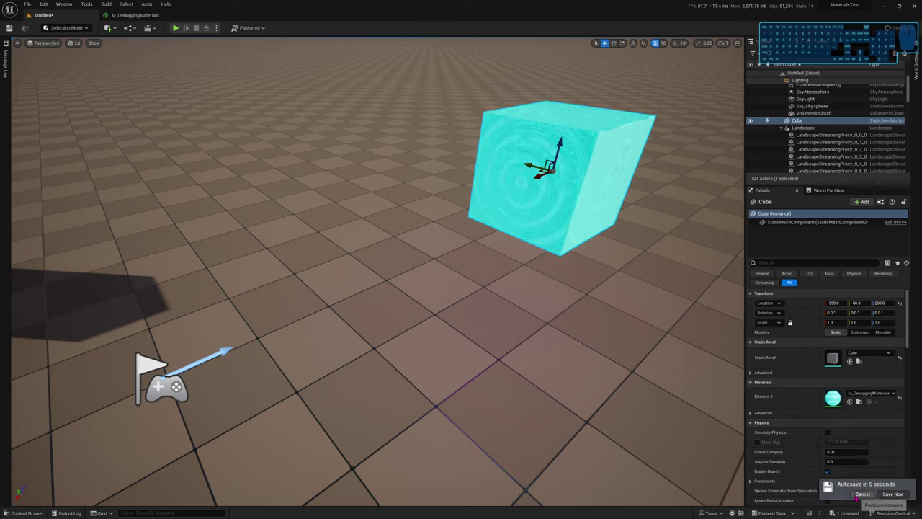
Cancel the pending autosave and start playing the level in the editor
{"action": "left_click", "coordinate": [859, 495]}
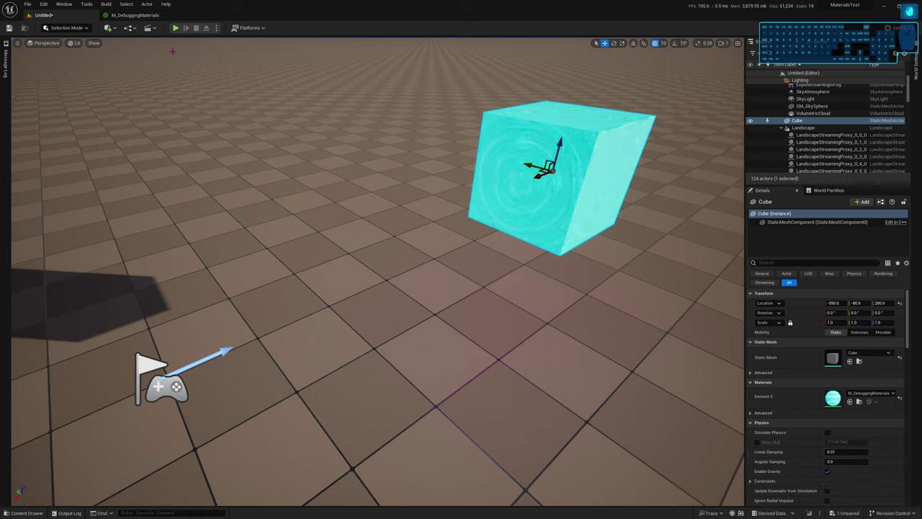
{"action": "left_click", "coordinate": [176, 29]}
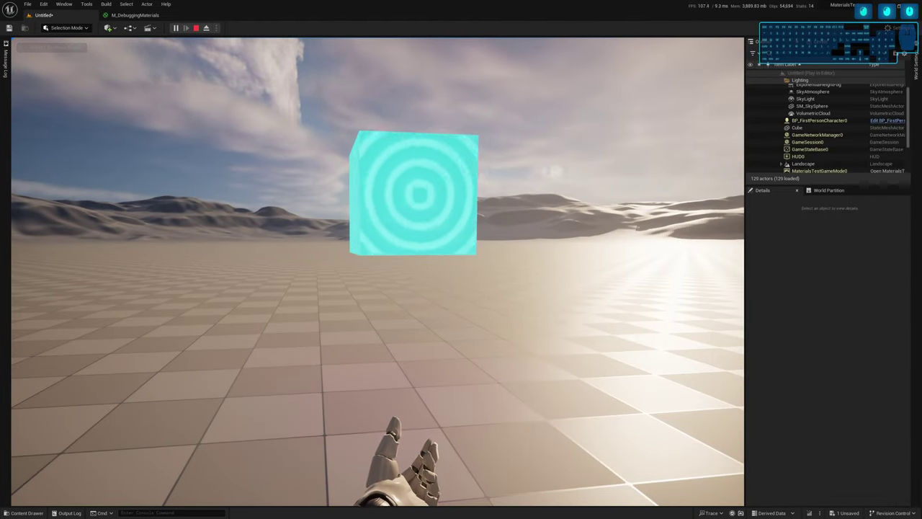
Release the cursor from the game and slow the running time with the console command slomo 0.5
{"action": "key", "text": "shift+F1"}
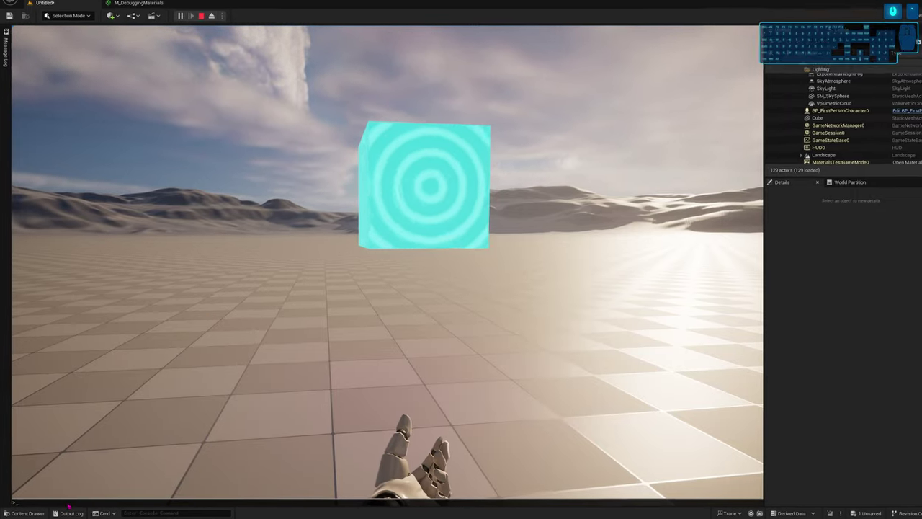
{"action": "key", "text": "grave"}
{"action": "type", "text": "slomo"}
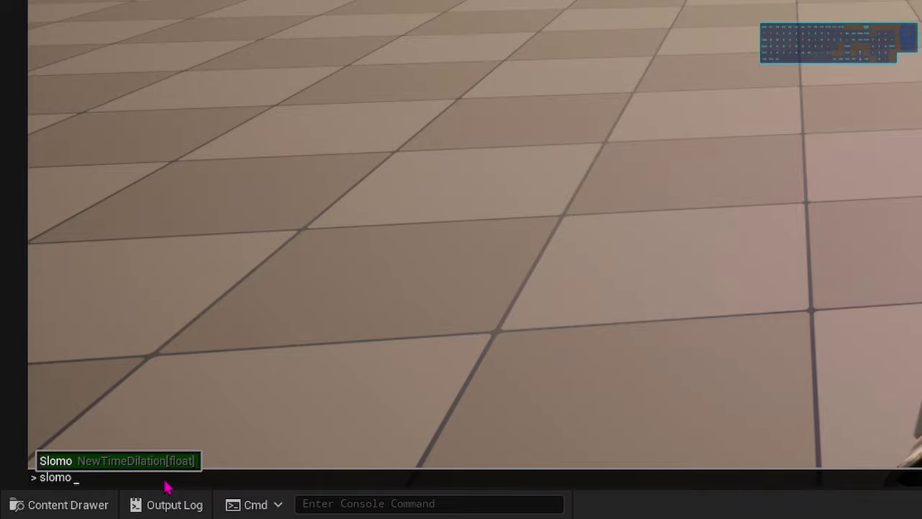
{"action": "type", "text": "0.5"}
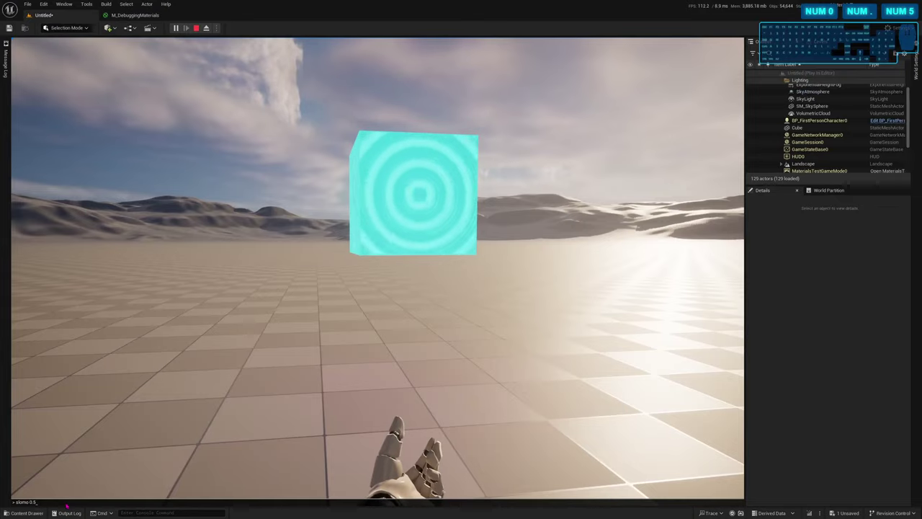
{"action": "key", "text": "KP_Enter"}
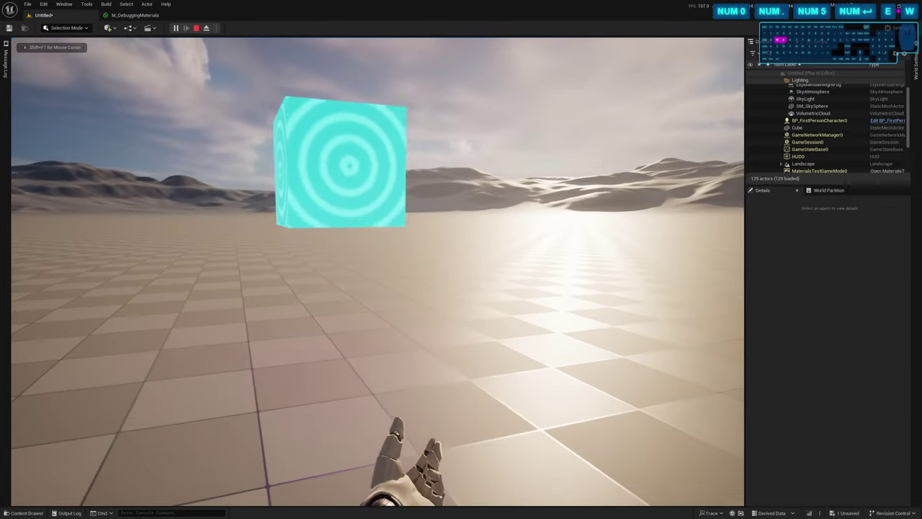
Walk up to the floating cube and examine its ring material from a corner at close and farther distances
{"action": "key", "text": "e"}
{"action": "key", "text": "w"}
{"action": "key", "text": "a"}
{"action": "key", "text": "a"}
{"action": "key", "text": "w"}
{"action": "key", "text": "d"}
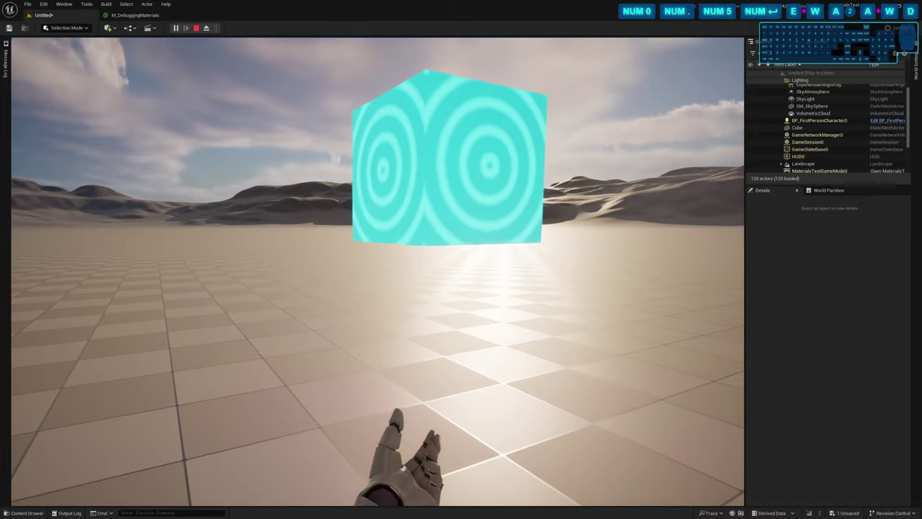
{"action": "key", "text": "w"}
{"action": "key", "text": "d"}
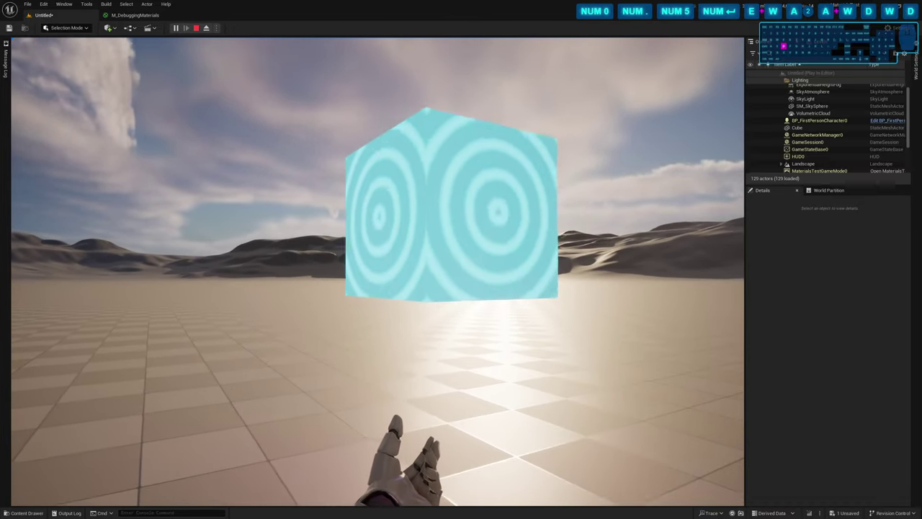
{"action": "key", "text": "s"}
{"action": "key", "text": "w"}
{"action": "key", "text": "w"}
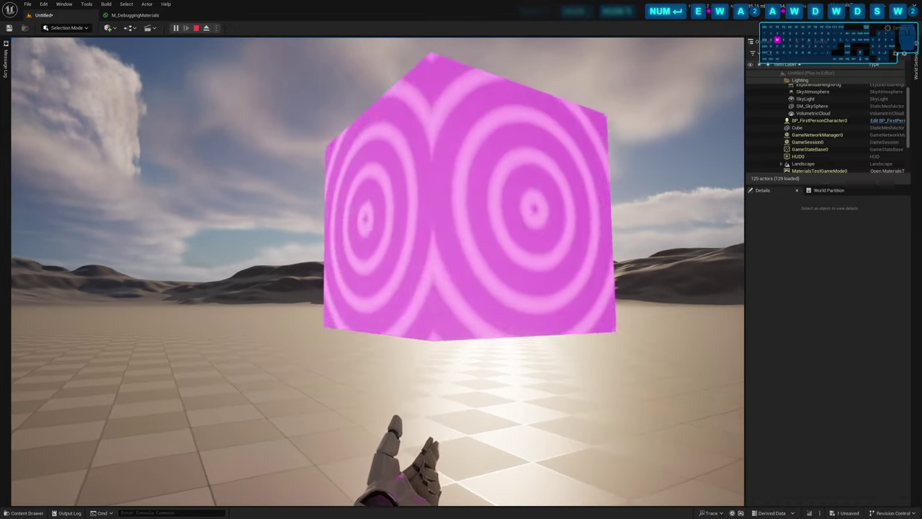
{"action": "key", "text": "s"}
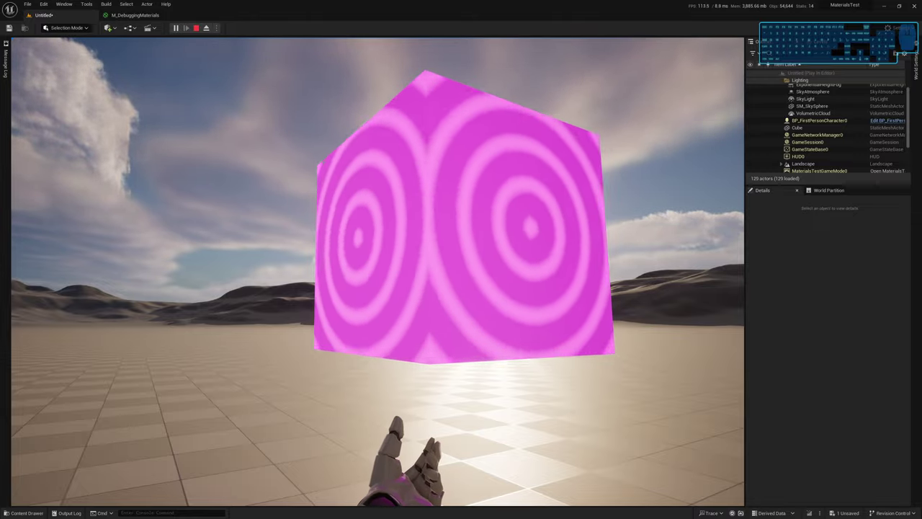
Restore normal game speed with the console command slomo 1, and end the play session
{"action": "key", "text": "shift+F1"}
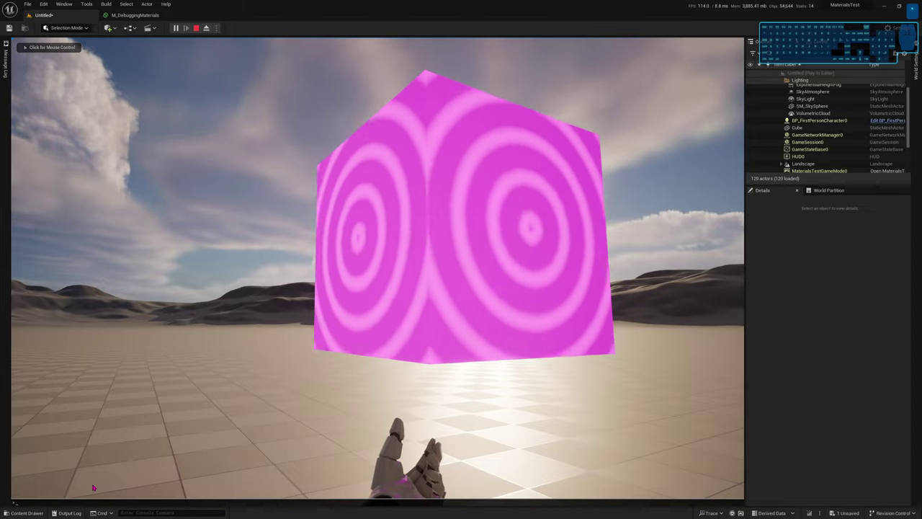
{"action": "key", "text": "grave"}
{"action": "type", "text": "sl"}
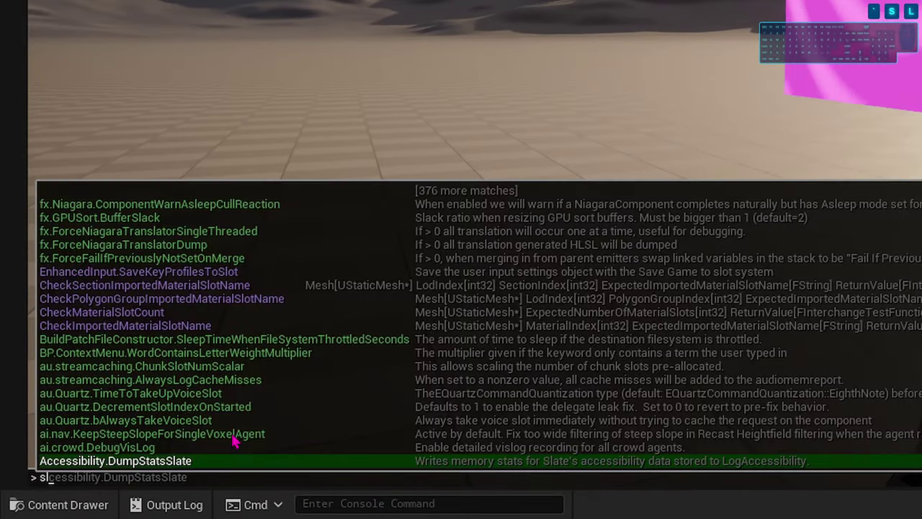
{"action": "type", "text": "omo 1"}
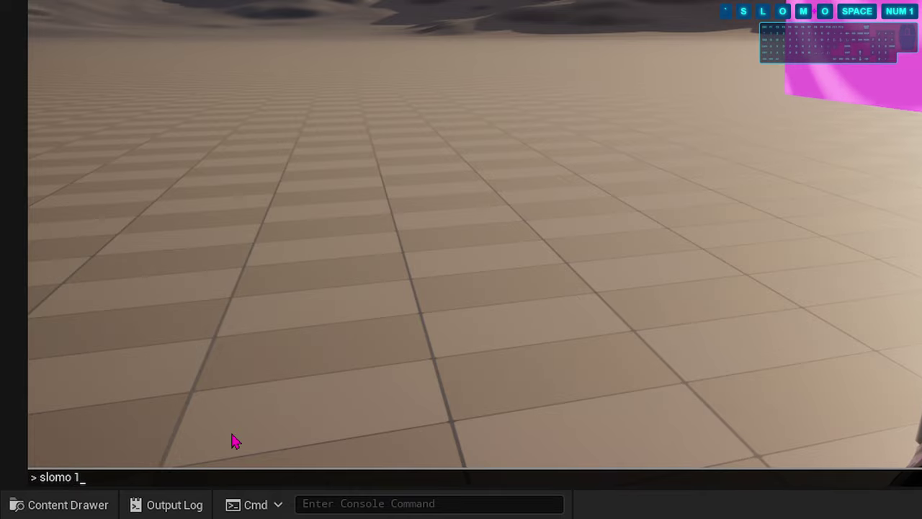
{"action": "key", "text": "Return"}
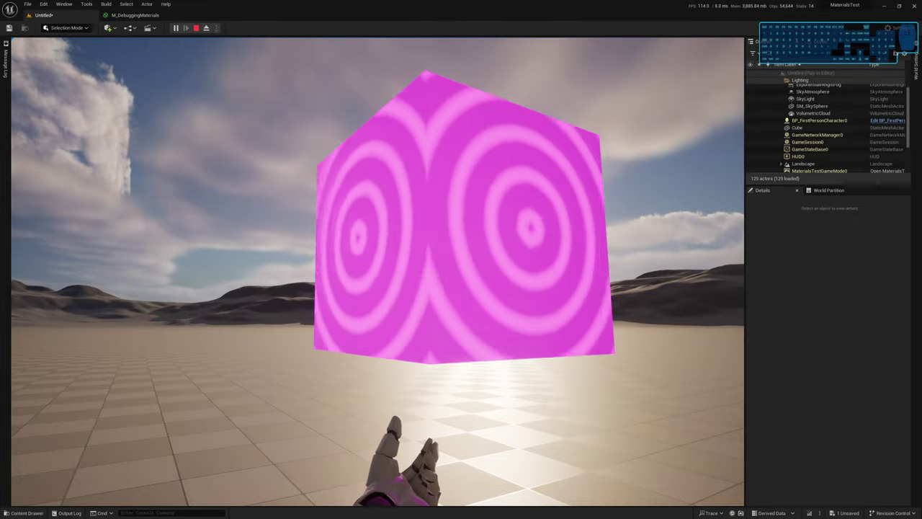
{"action": "key", "text": "Escape"}
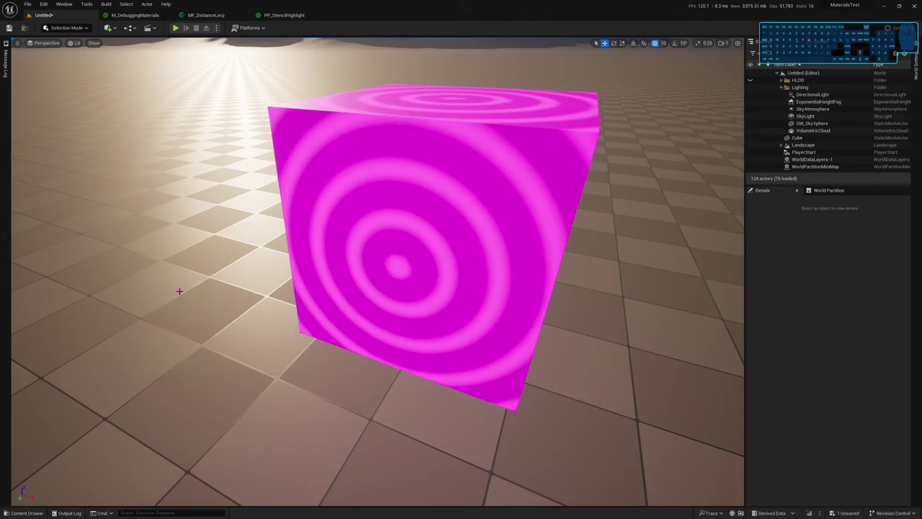
Switch to the PP_StencilHighlight material graph and inspect the CustomStencil scene texture node
{"action": "left_click", "coordinate": [284, 14]}
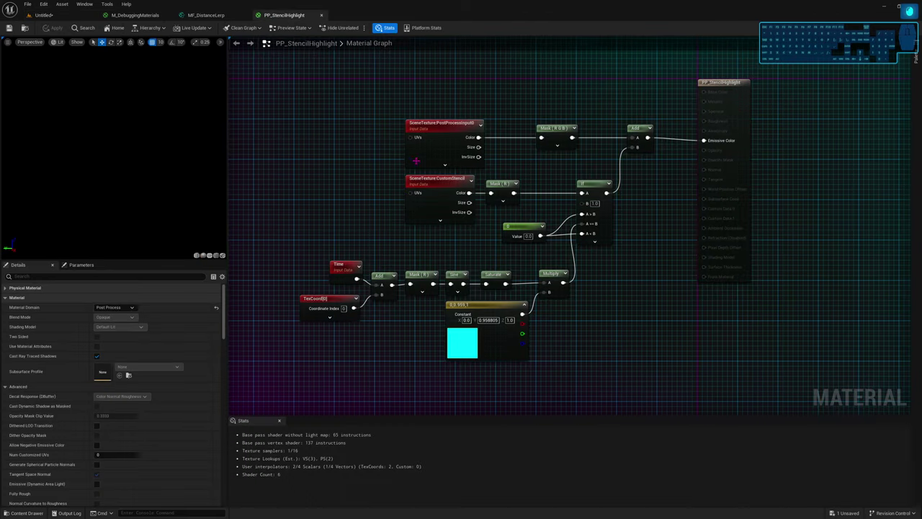
{"action": "left_click", "coordinate": [435, 191]}
{"action": "scroll", "coordinate": [455, 182], "scroll_direction": "up", "scroll_amount": 2}
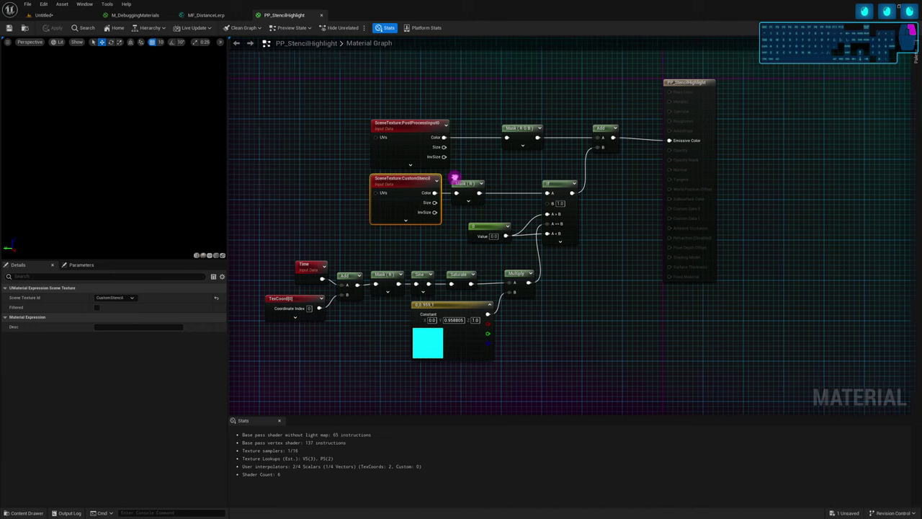
{"action": "right_click_drag", "start_coordinate": [402, 190], "coordinate": [416, 189]}
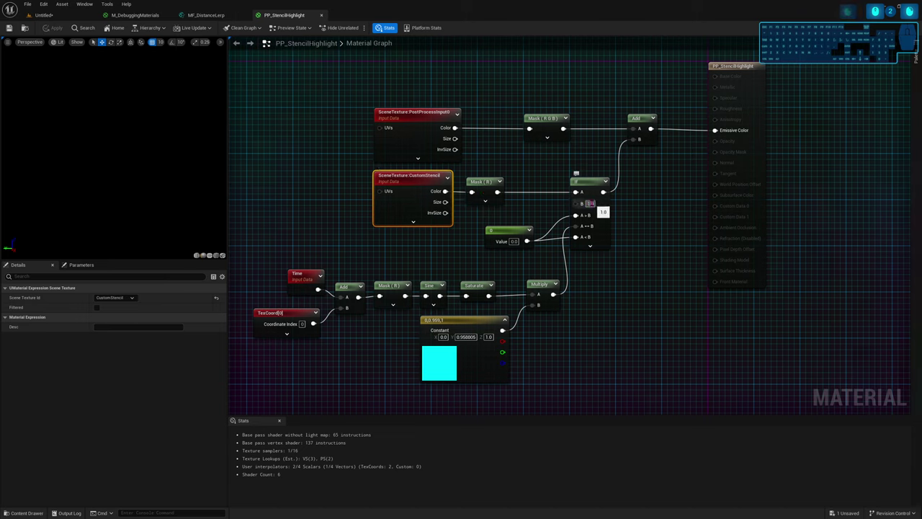
Wire the Multiply output directly to Emissive Color, and inspect the If, Add and PostProcessInput0 scene texture nodes
{"action": "left_click_drag", "start_coordinate": [554, 294], "coordinate": [735, 130]}
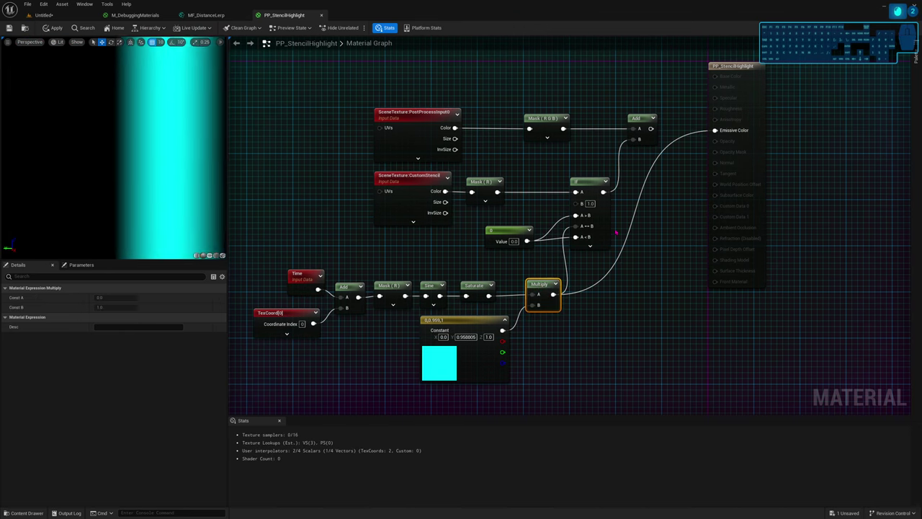
{"action": "left_click", "coordinate": [587, 183]}
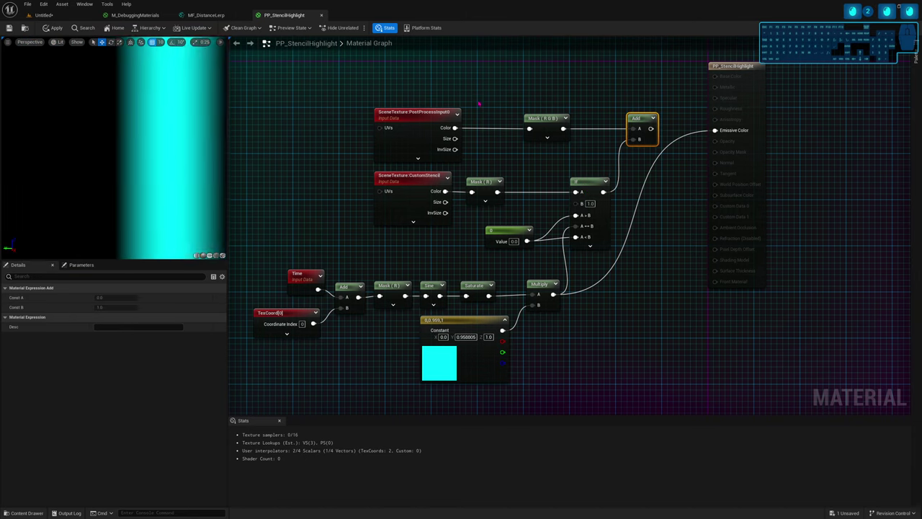
{"action": "left_click", "coordinate": [424, 117]}
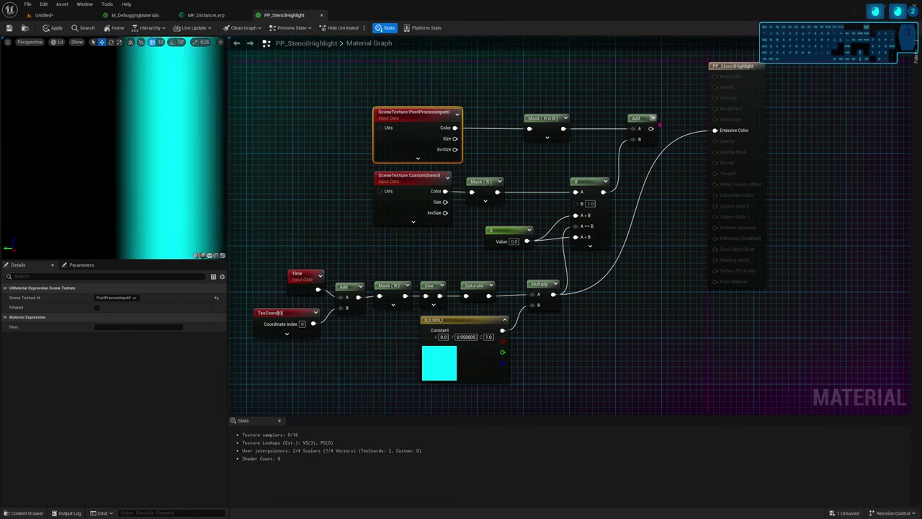
Reconnect the output of the final Add node to Emissive Color and select the Multiply node
{"action": "left_click_drag", "start_coordinate": [651, 129], "coordinate": [716, 131]}
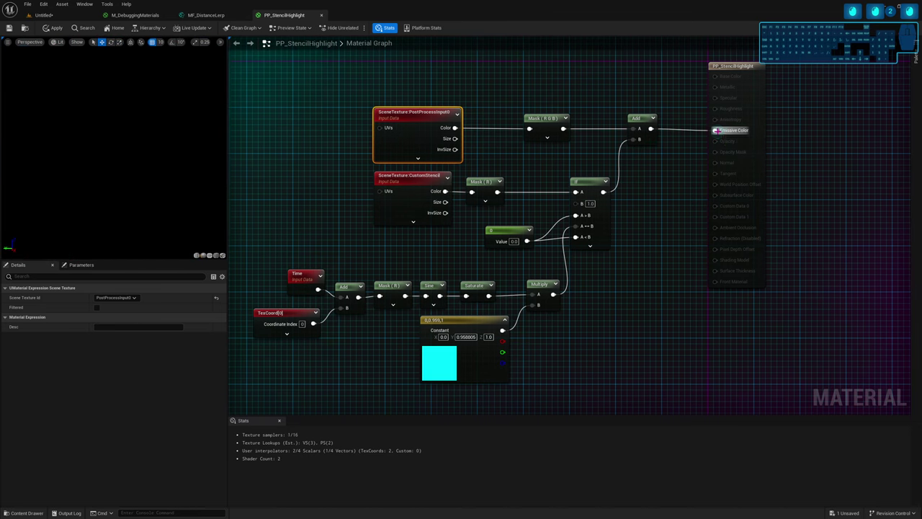
{"action": "left_click", "coordinate": [667, 169]}
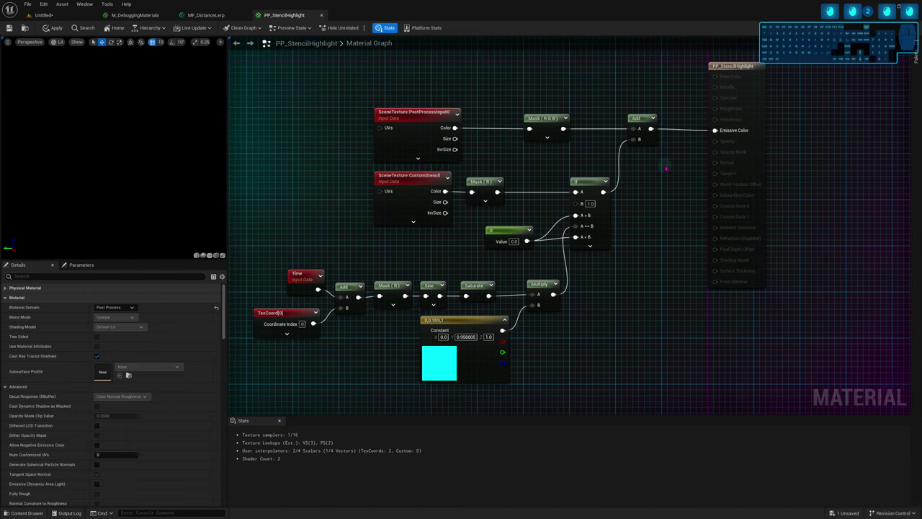
{"action": "left_click", "coordinate": [541, 284]}
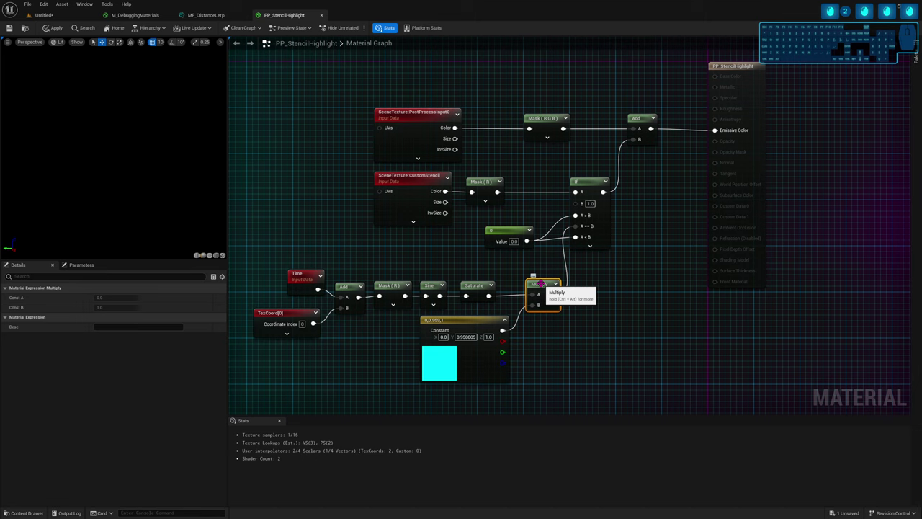
Preview the Multiply, If and Saturate nodes in turn, return to the Multiply preview, and stop previewing
{"action": "key", "text": "space"}
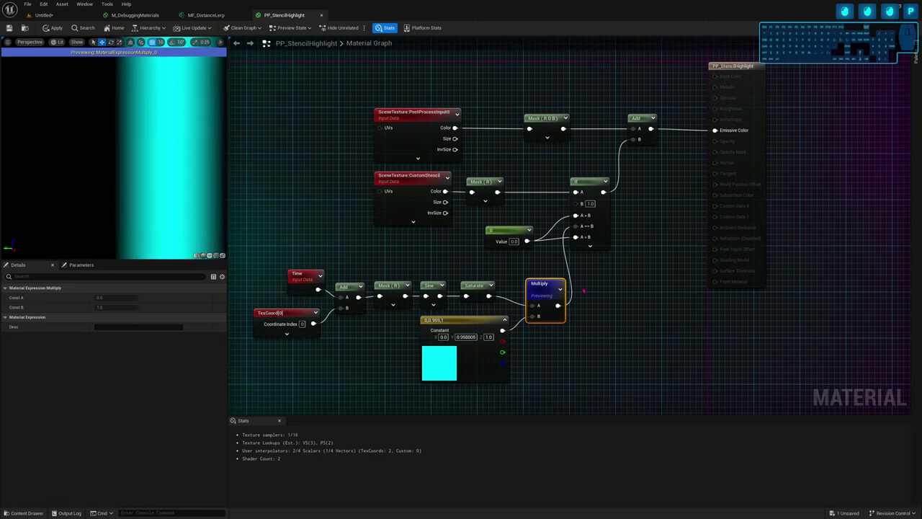
{"action": "left_click", "coordinate": [587, 182]}
{"action": "key", "text": "space"}
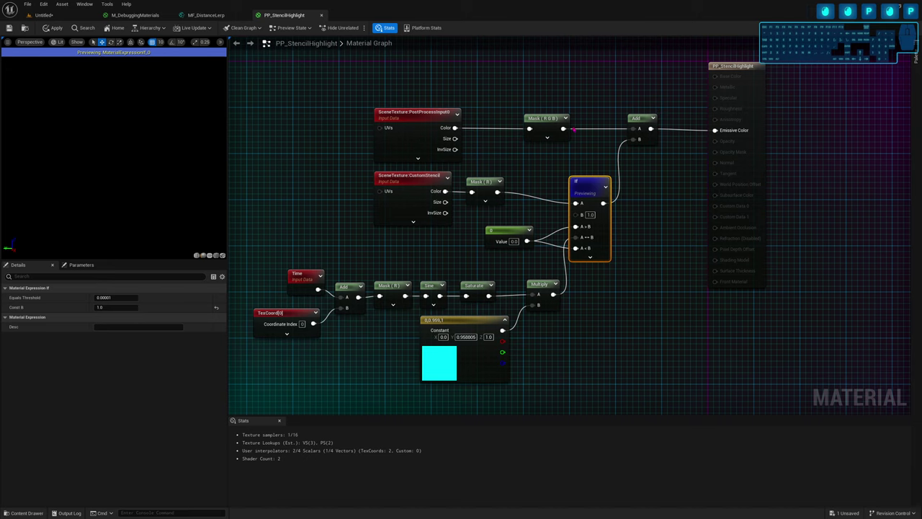
{"action": "left_click", "coordinate": [474, 285]}
{"action": "key", "text": "space"}
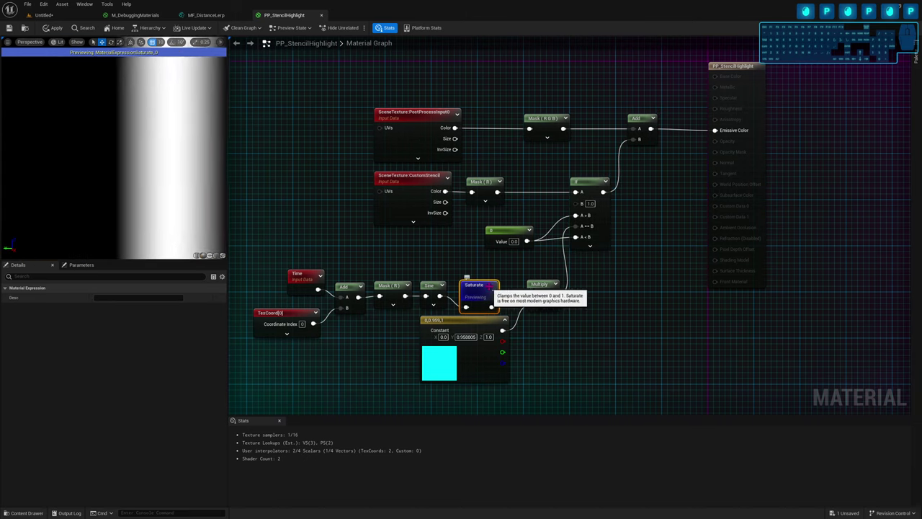
{"action": "left_click", "coordinate": [539, 283]}
{"action": "key", "text": "space"}
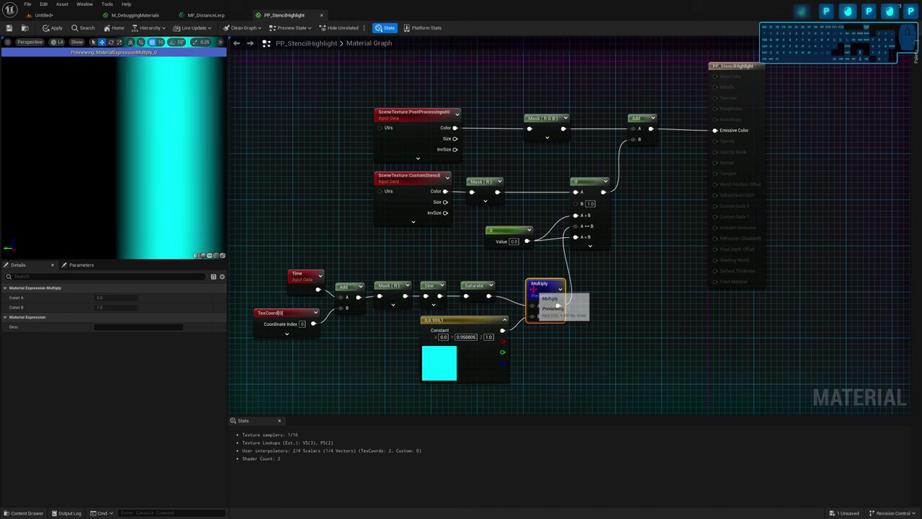
{"action": "key", "text": "space"}
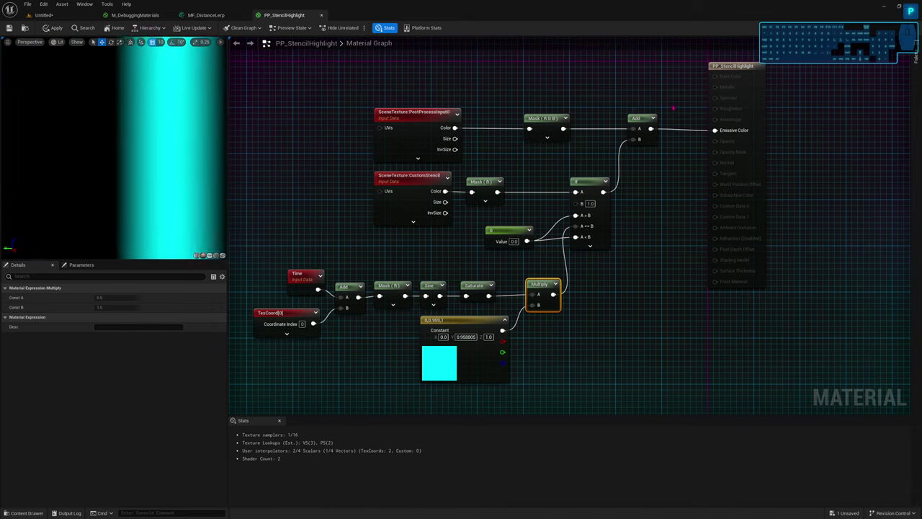
Break the link into Emissive Color, rewire the final Add node's output to it, and apply the material
{"action": "left_click", "coordinate": [604, 181]}
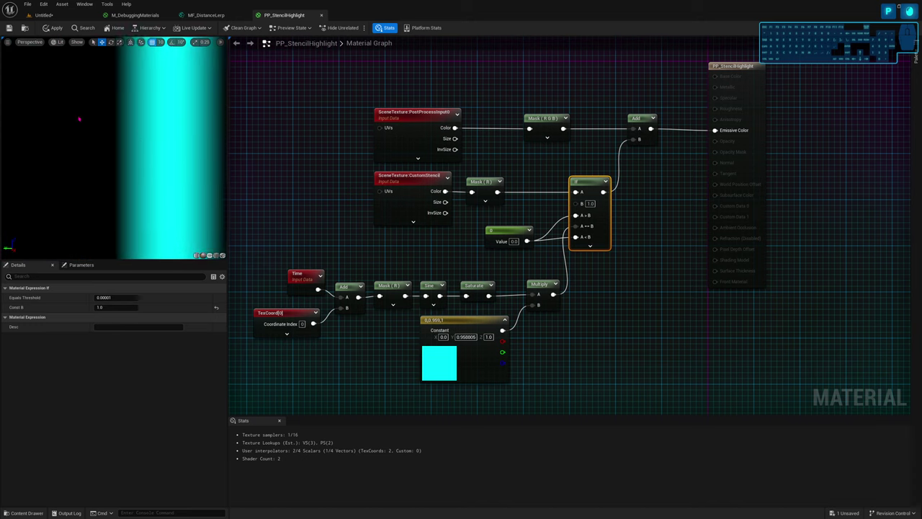
{"action": "left_click", "coordinate": [663, 201]}
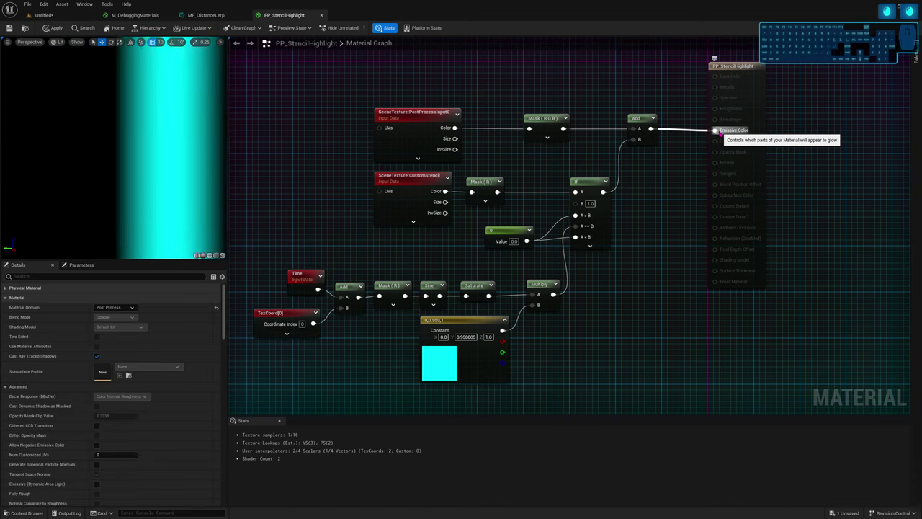
{"action": "left_click", "coordinate": [716, 130], "text": "alt"}
{"action": "left_click_drag", "start_coordinate": [651, 129], "coordinate": [715, 131]}
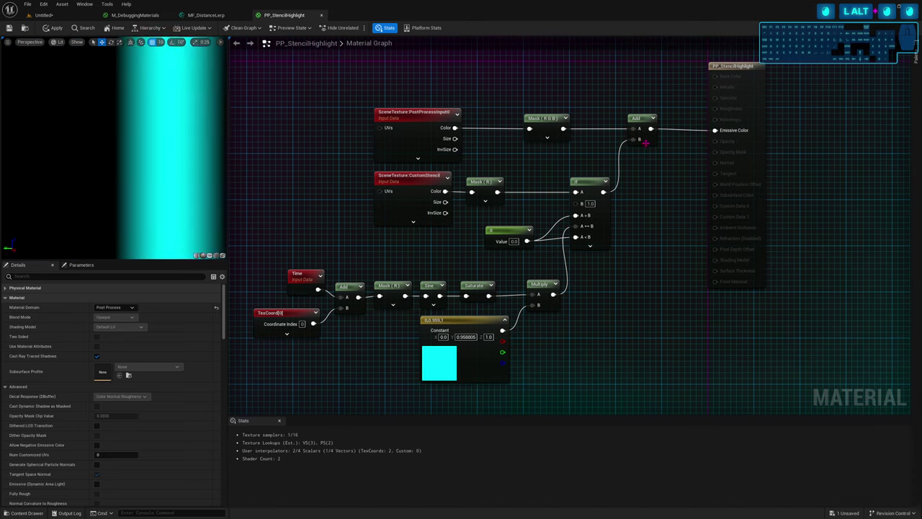
{"action": "left_click_drag", "start_coordinate": [605, 192], "coordinate": [637, 144], "text": "ctrl"}
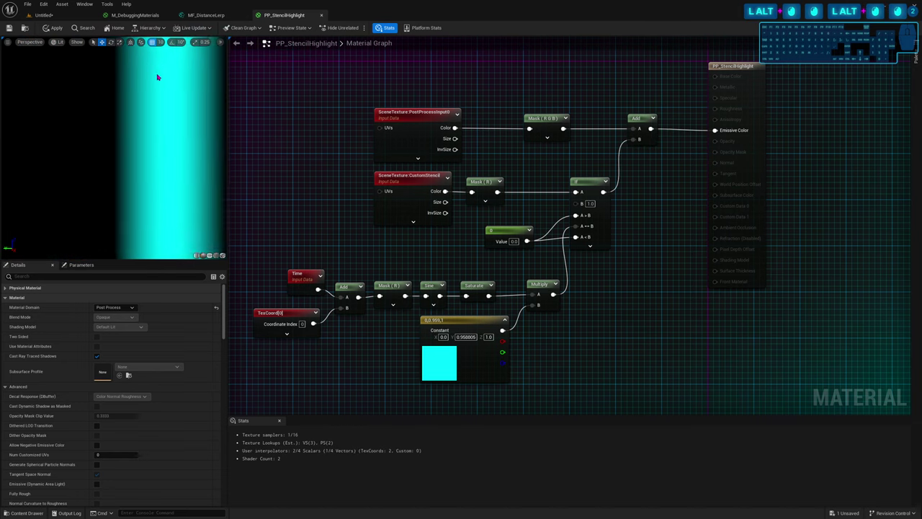
{"action": "left_click", "coordinate": [51, 28]}
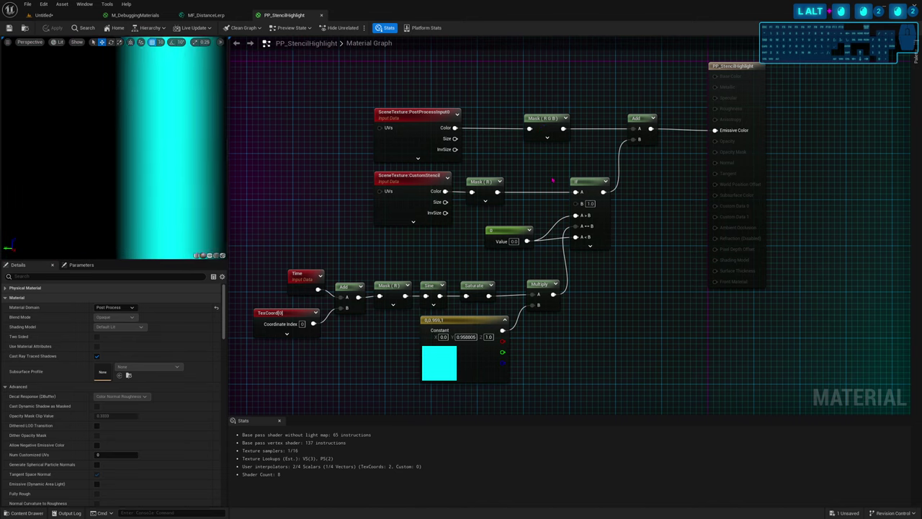
Close the PP_StencilHighlight material, accepting its changes, and switch to the Untitled level
{"action": "left_click_drag", "start_coordinate": [552, 294], "coordinate": [575, 237]}
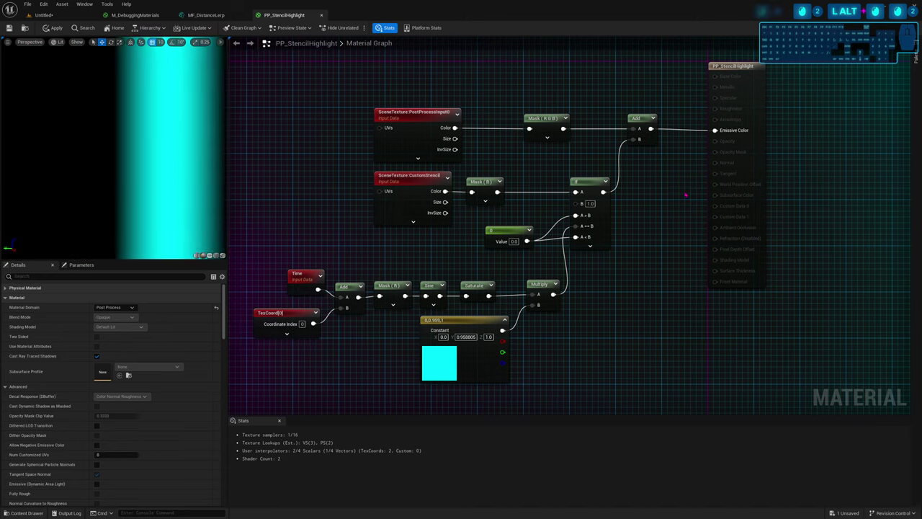
{"action": "left_click", "coordinate": [639, 120]}
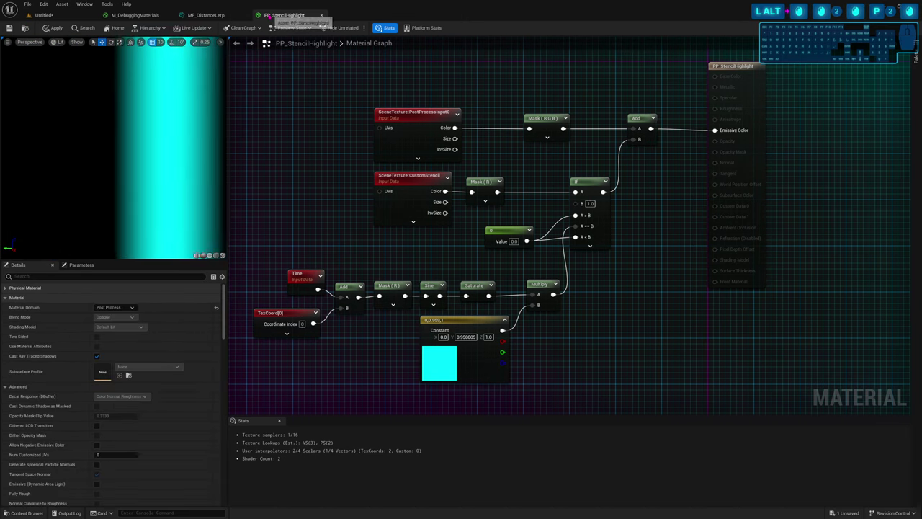
{"action": "left_click", "coordinate": [321, 15]}
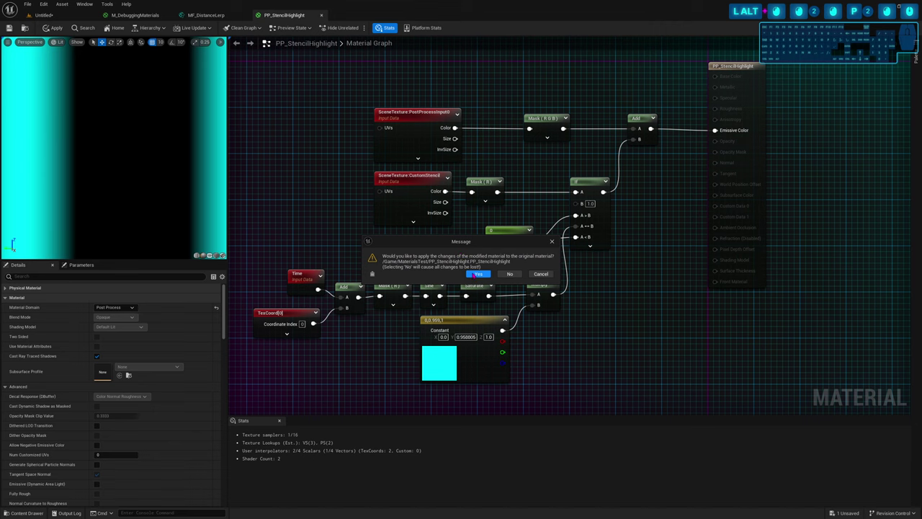
{"action": "left_click", "coordinate": [475, 273]}
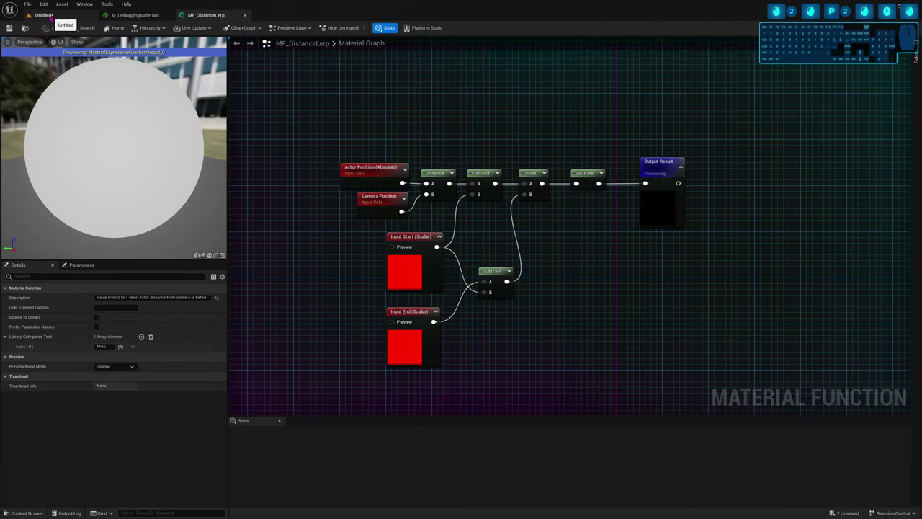
{"action": "left_click", "coordinate": [49, 16]}
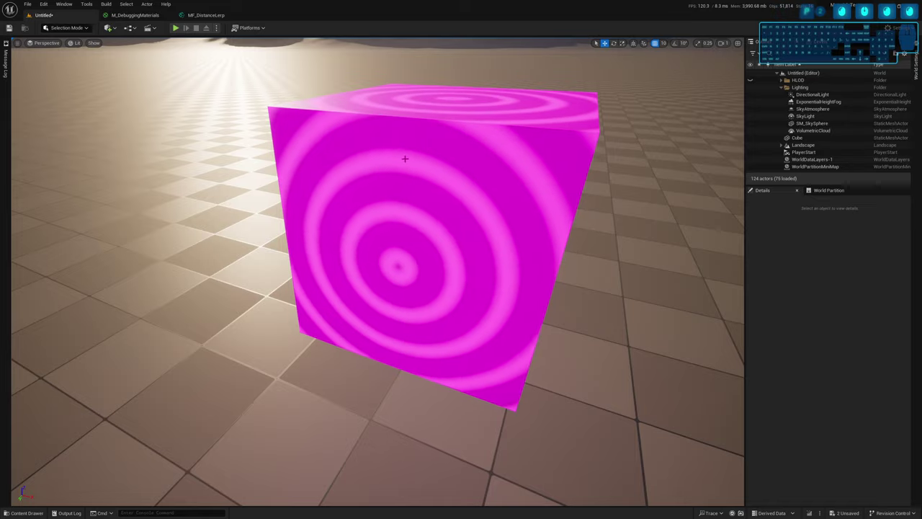
Add a Post Process Volume to the level and move it off the cube to the open floor beside it
{"action": "left_click", "coordinate": [109, 28]}
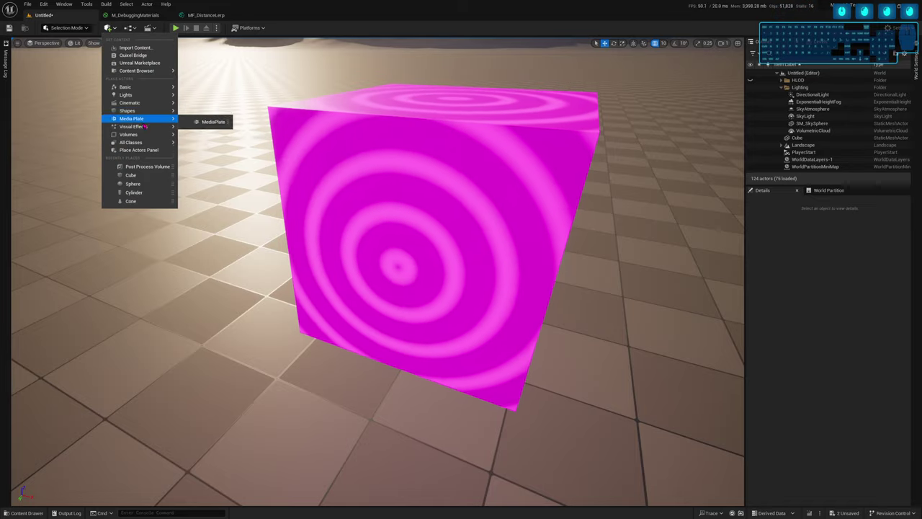
{"action": "mouse_move", "coordinate": [144, 128]}
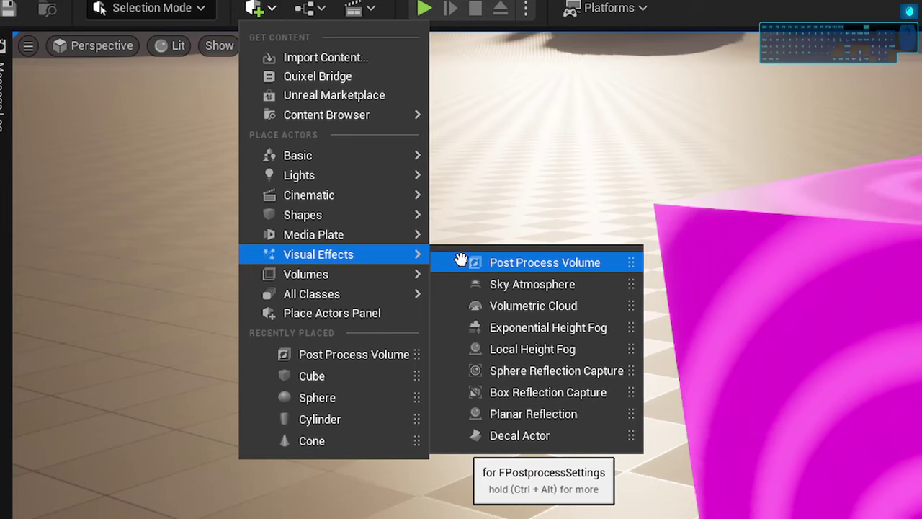
{"action": "left_click", "coordinate": [461, 261]}
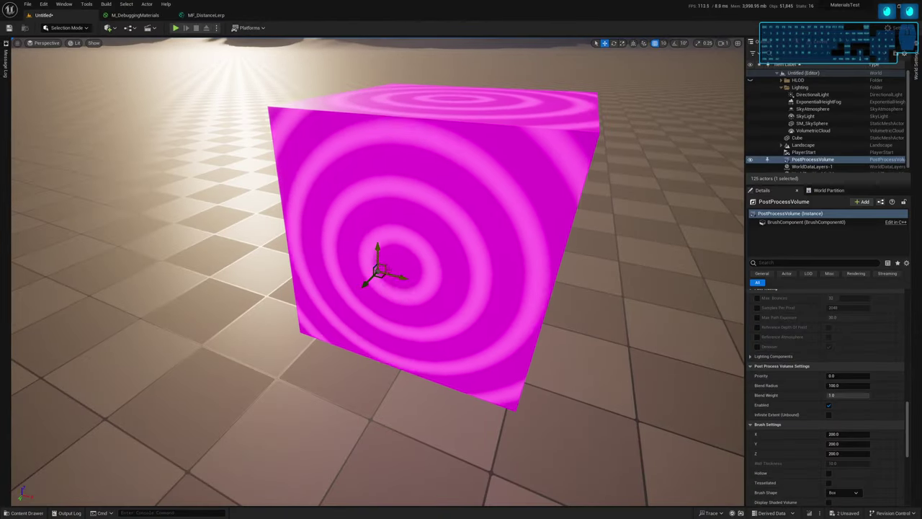
{"action": "left_click_drag", "start_coordinate": [378, 268], "coordinate": [221, 111]}
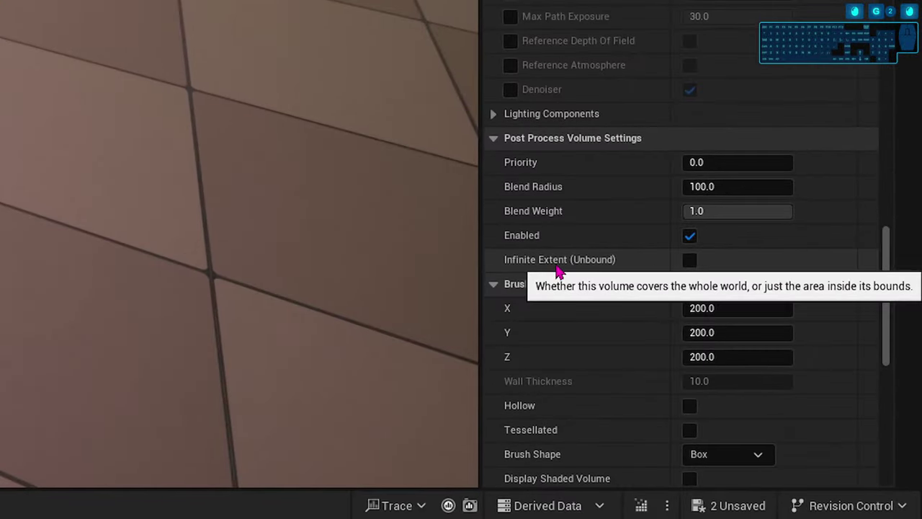
Enable Infinite Extent (Unbound) on the Post Process Volume and add PP_StencilHighlight to its Post Process Materials as an asset reference
{"action": "left_click", "coordinate": [689, 259]}
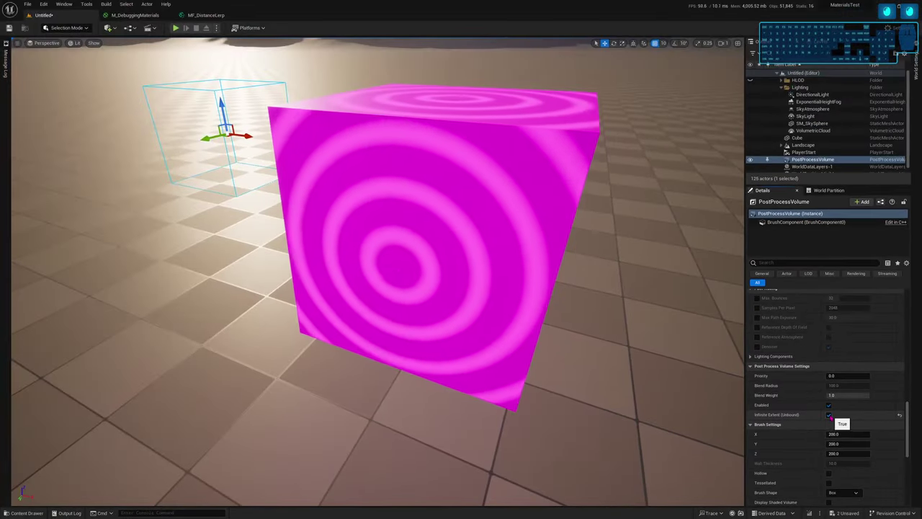
{"action": "scroll", "coordinate": [830, 419], "scroll_direction": "down", "scroll_amount": 15}
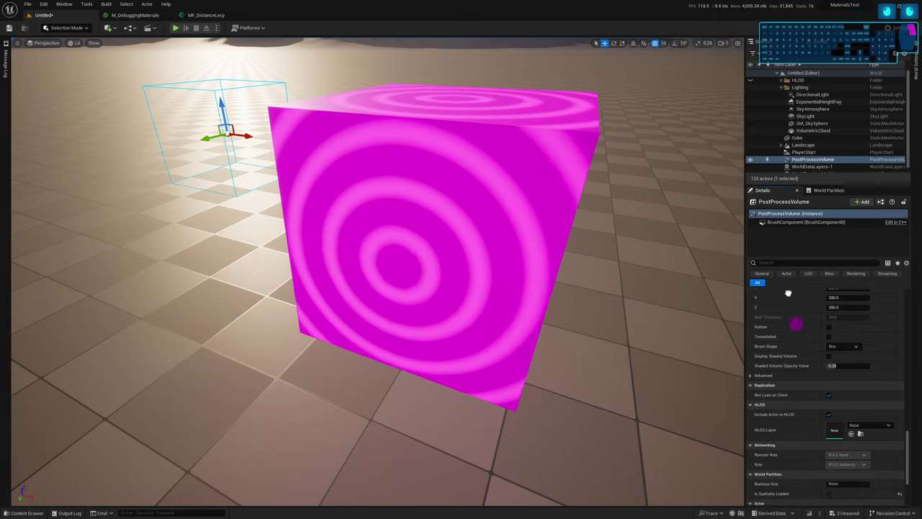
{"action": "scroll", "coordinate": [790, 288], "scroll_direction": "up", "scroll_amount": 5}
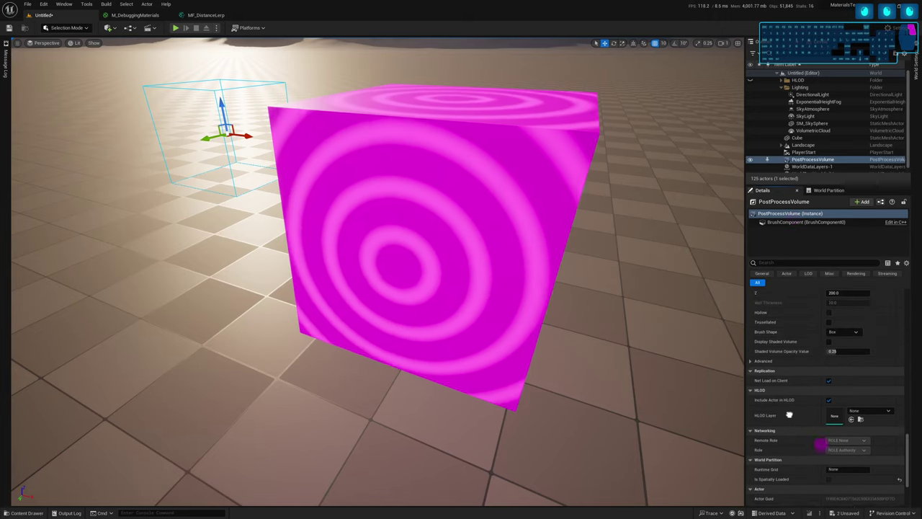
{"action": "scroll", "coordinate": [799, 326], "scroll_direction": "down", "scroll_amount": 15}
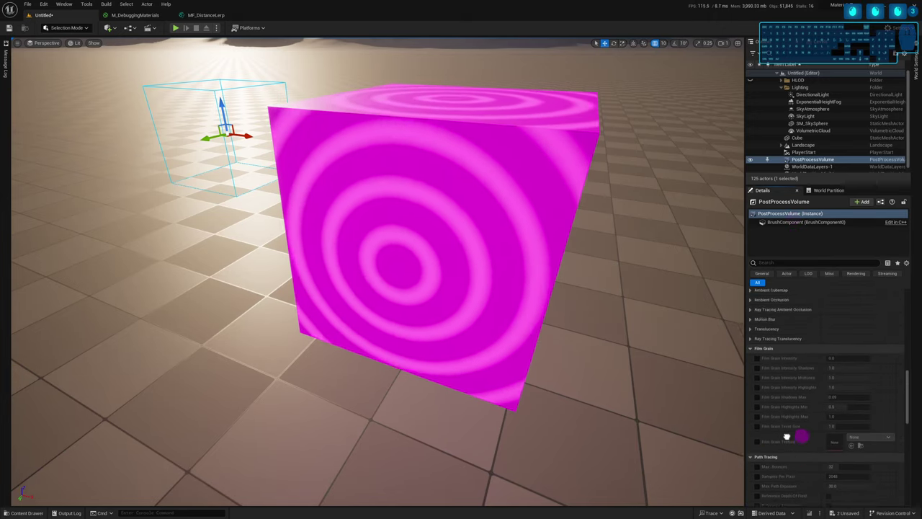
{"action": "scroll", "coordinate": [795, 351], "scroll_direction": "up", "scroll_amount": 1}
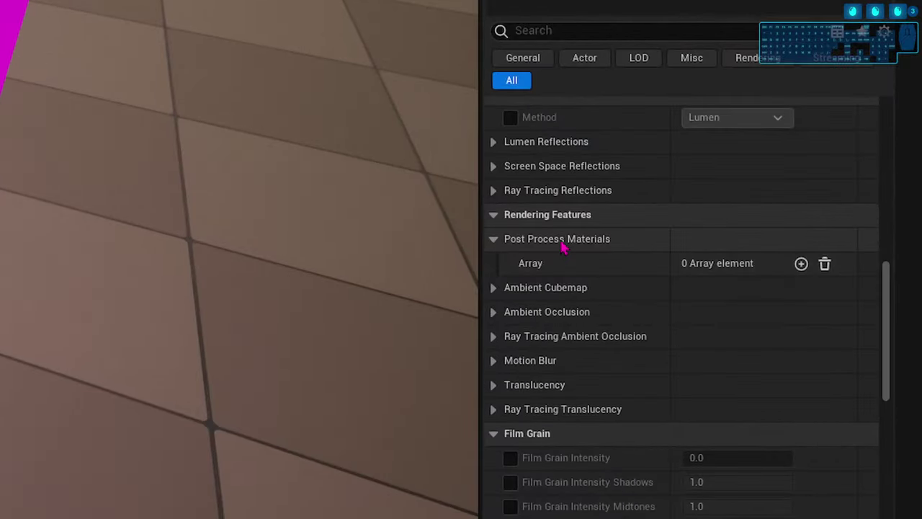
{"action": "left_click", "coordinate": [800, 263]}
{"action": "left_click", "coordinate": [714, 289]}
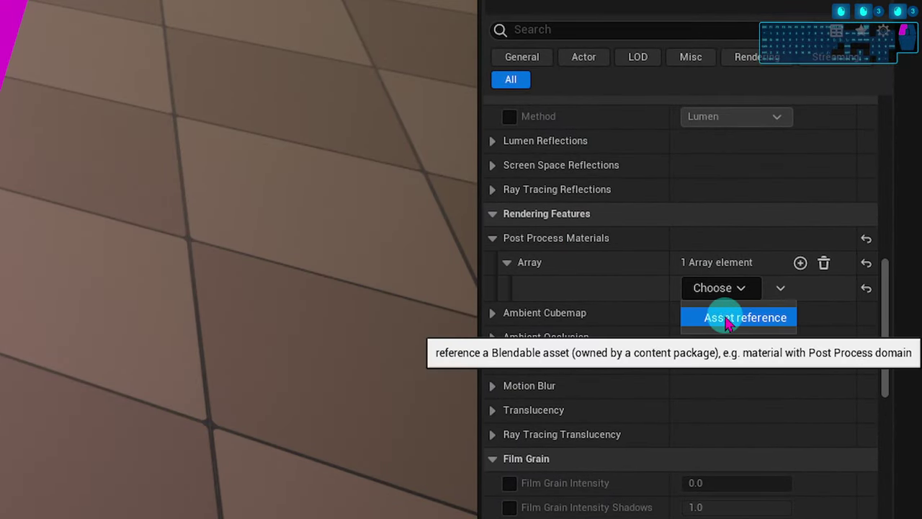
{"action": "left_click", "coordinate": [713, 317]}
{"action": "left_click", "coordinate": [716, 288]}
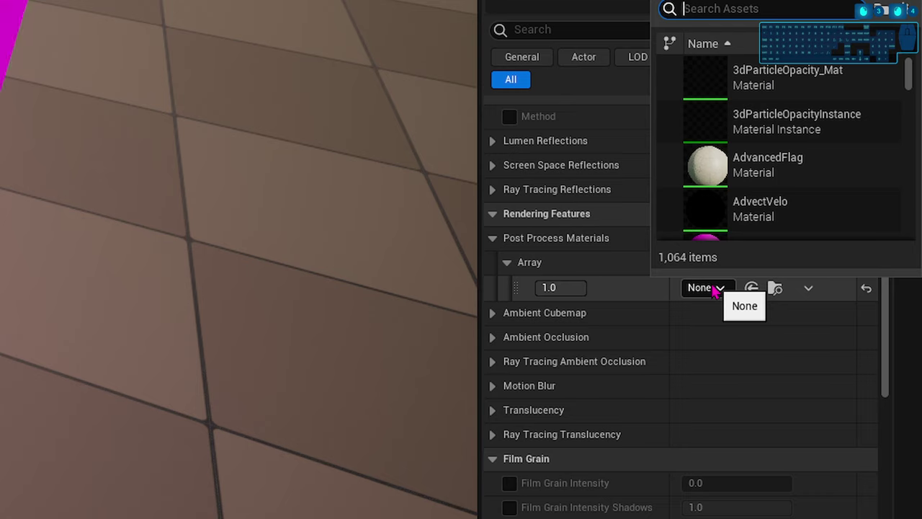
{"action": "type", "text": "pp"}
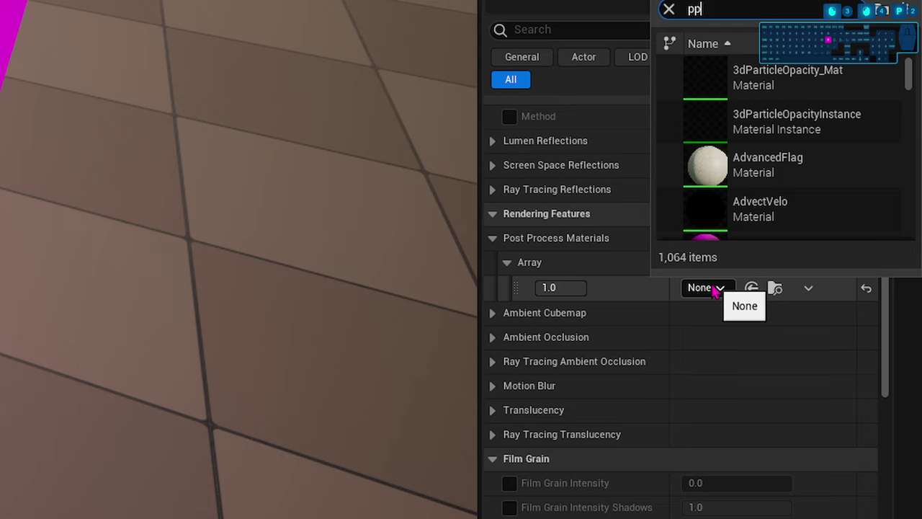
{"action": "type", "text": " high"}
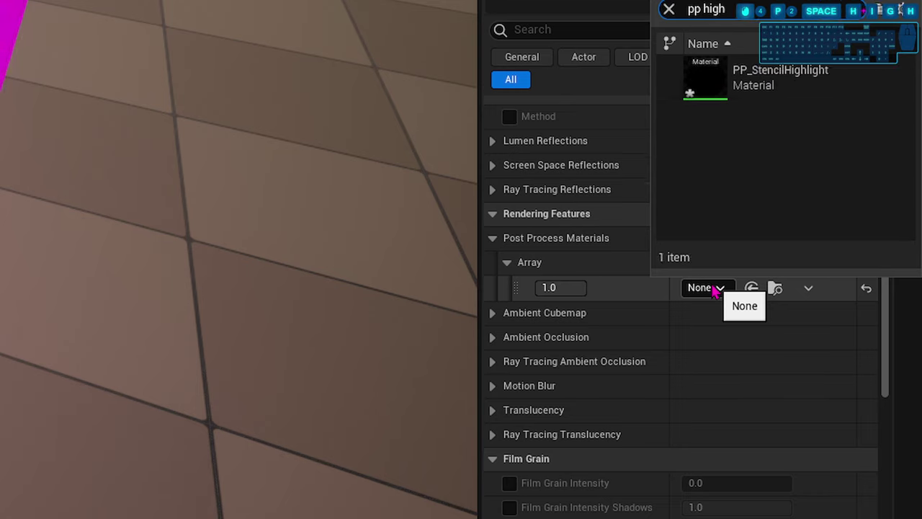
{"action": "left_click", "coordinate": [771, 93]}
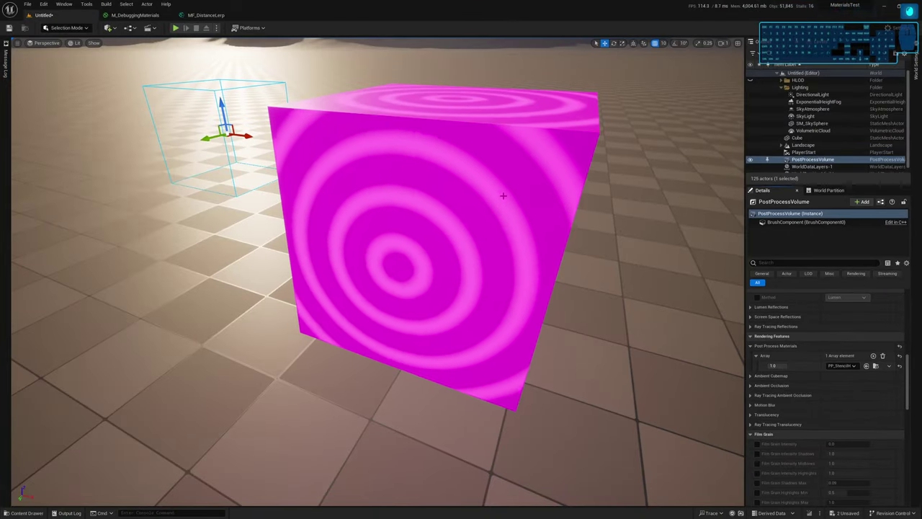
Enable Render CustomDepth Pass on the cube and set its CustomDepth Stencil Value to 1
{"action": "left_click", "coordinate": [503, 196]}
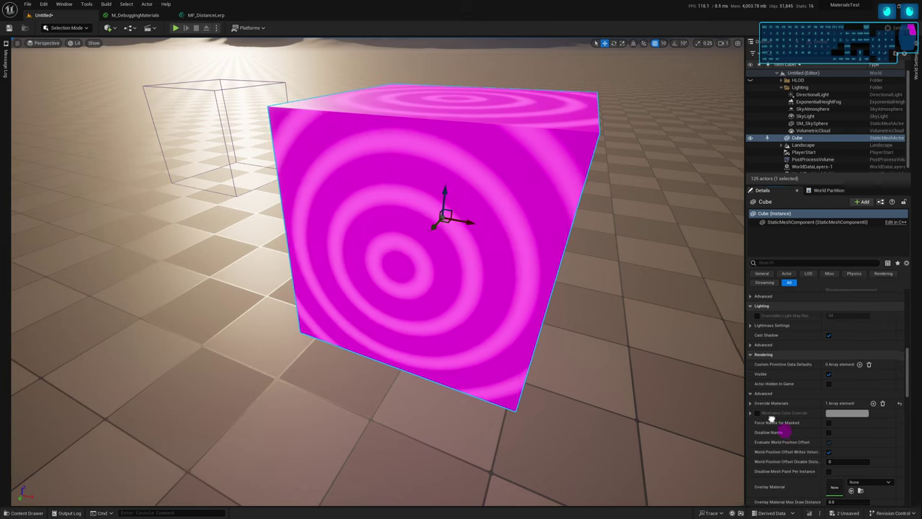
{"action": "scroll", "coordinate": [775, 357], "scroll_direction": "down", "scroll_amount": 5}
{"action": "scroll", "coordinate": [778, 297], "scroll_direction": "down", "scroll_amount": 2}
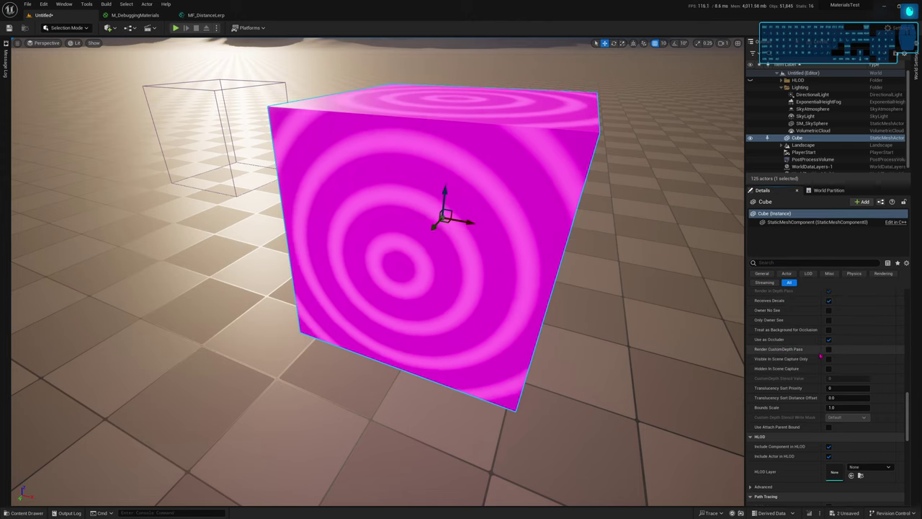
{"action": "left_click", "coordinate": [830, 350]}
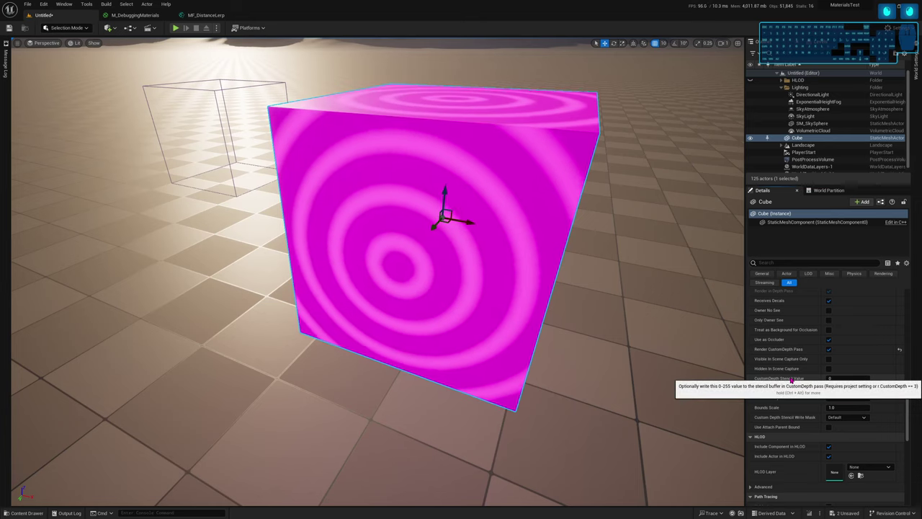
{"action": "left_click", "coordinate": [832, 378]}
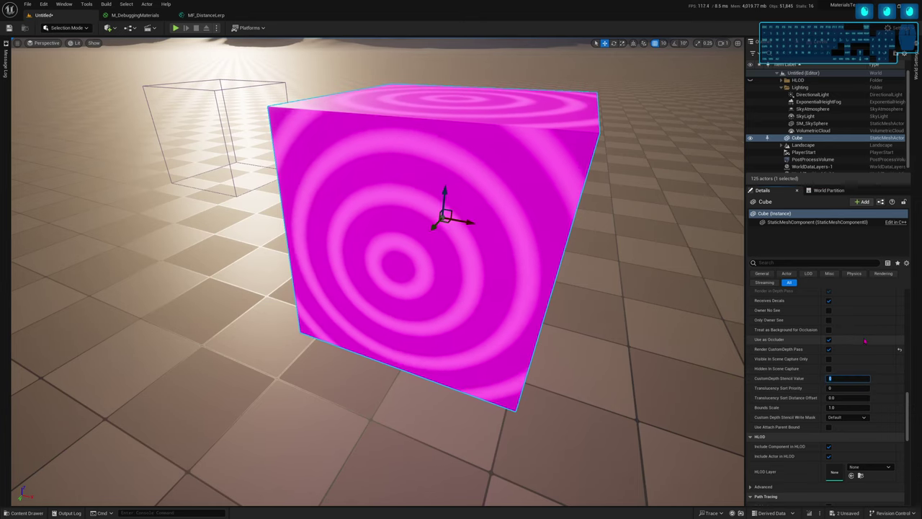
{"action": "type", "text": "1"}
{"action": "key", "text": "Return"}
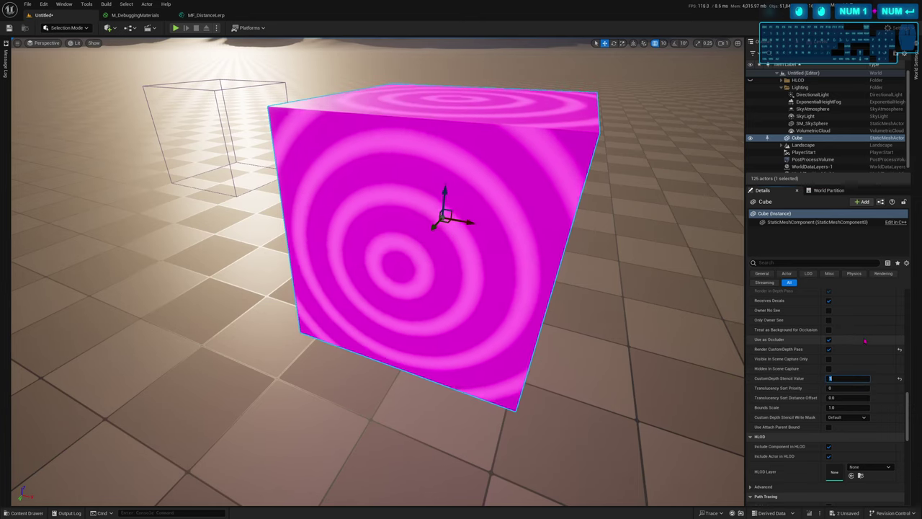
{"action": "scroll", "coordinate": [856, 375], "scroll_direction": "down", "scroll_amount": 1}
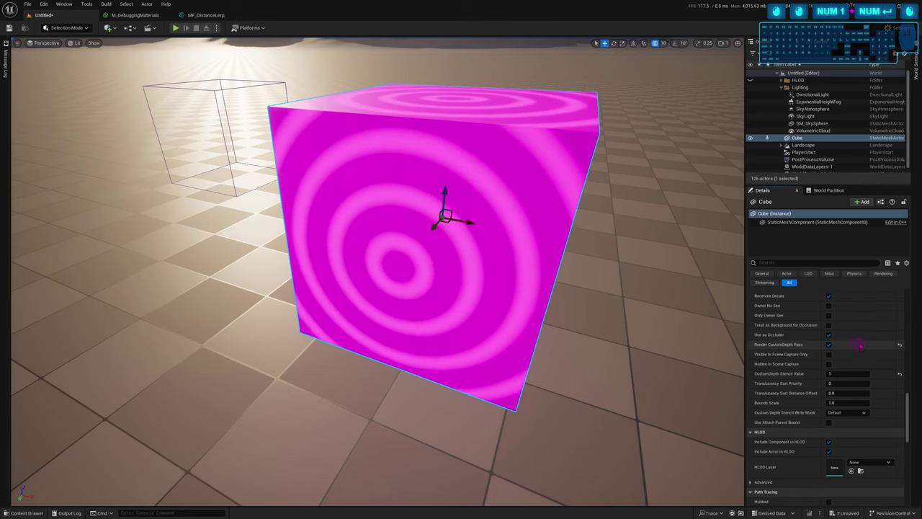
Set the cube's Custom Depth Stencil Write Mask to First bit (1), ignore depth, and open the PP_StencilHighlight material
{"action": "left_click", "coordinate": [846, 412]}
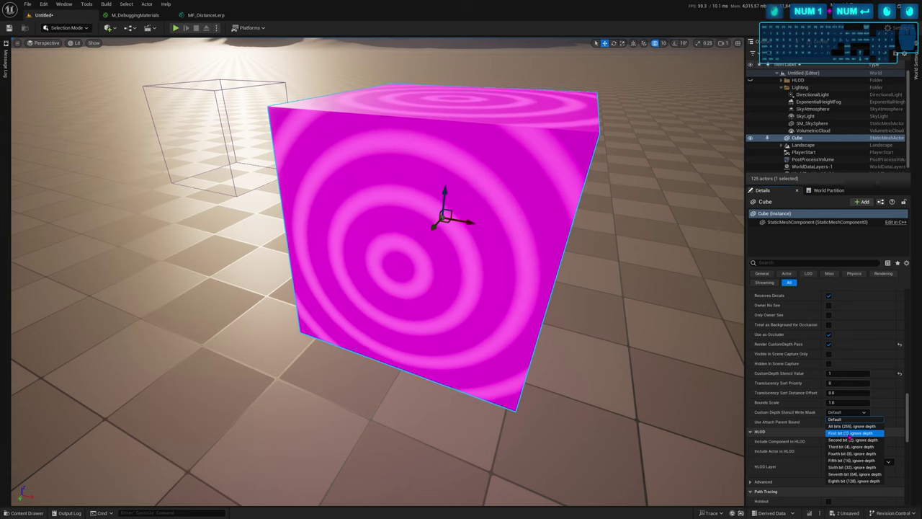
{"action": "left_click", "coordinate": [851, 433]}
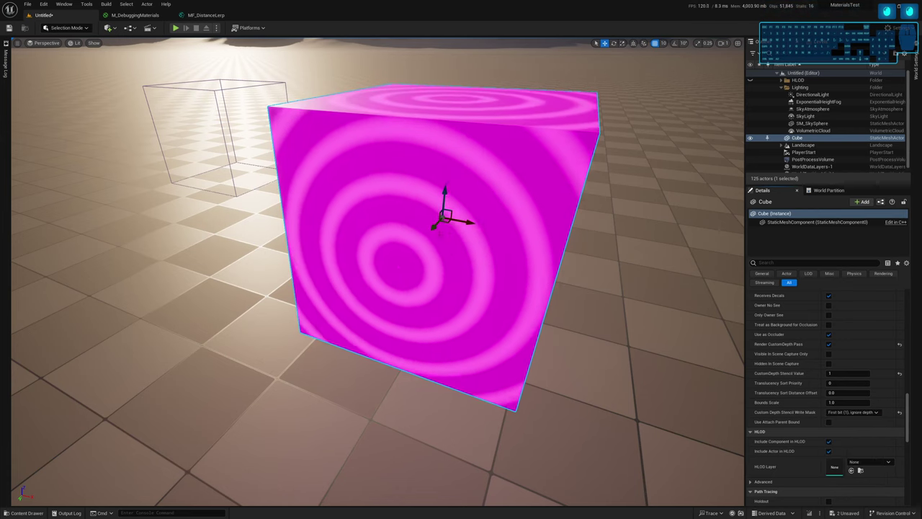
{"action": "key", "text": "ctrl+space"}
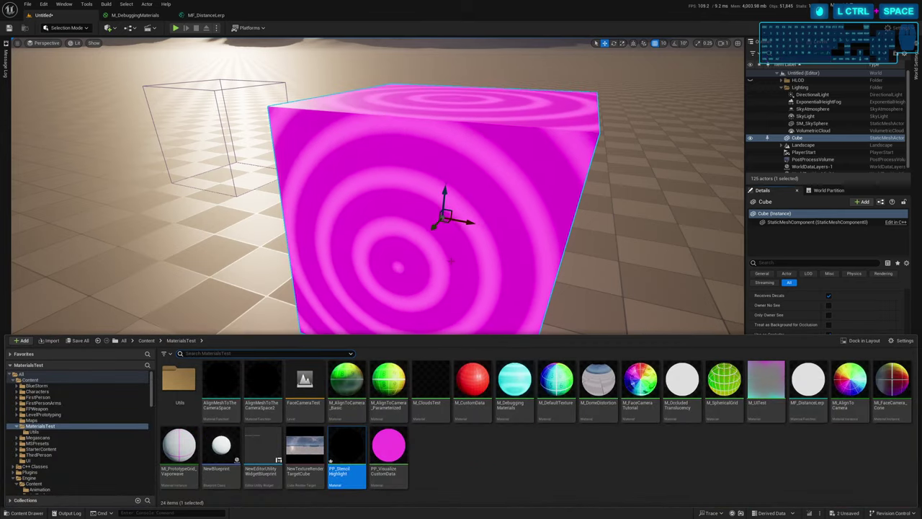
{"action": "double_click", "coordinate": [342, 455]}
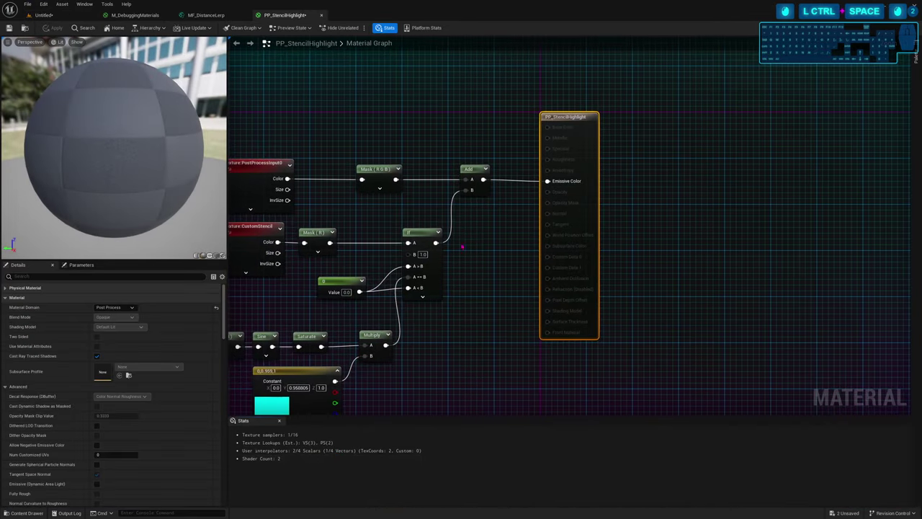
Feed a new Constant3Vector of 1, 0, 0 into Emissive Color, save the material, and check its effect in the Untitled level
{"action": "left_click", "coordinate": [471, 109]}
{"action": "left_click_drag", "start_coordinate": [479, 112], "coordinate": [501, 102]}
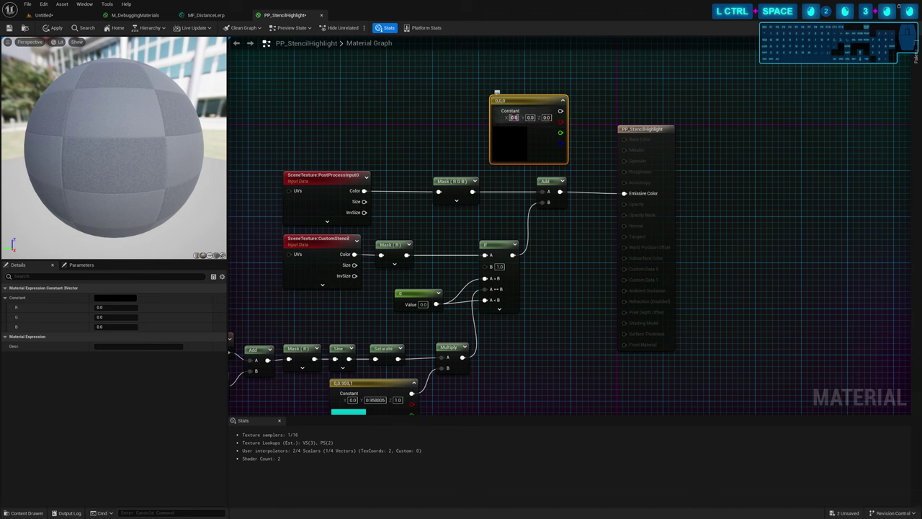
{"action": "type", "text": "1"}
{"action": "key", "text": "Return"}
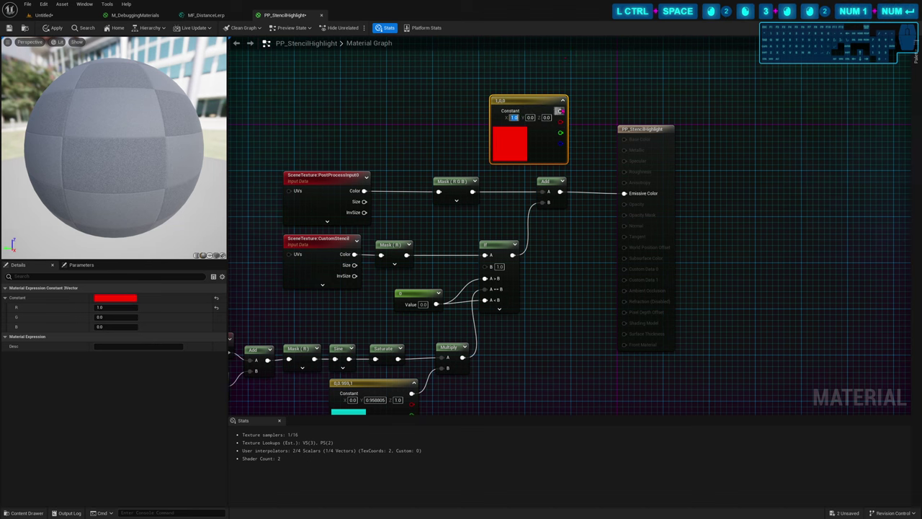
{"action": "left_click_drag", "start_coordinate": [560, 111], "coordinate": [624, 193]}
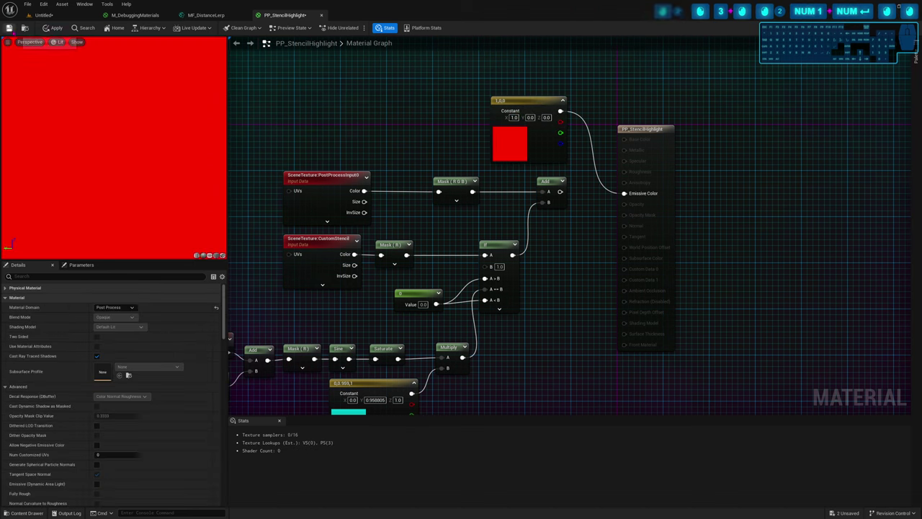
{"action": "left_click", "coordinate": [41, 15]}
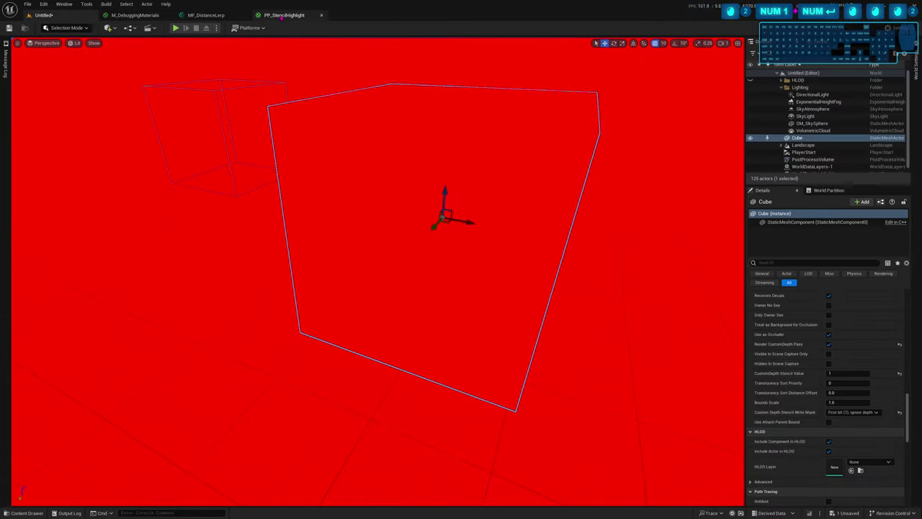
Reconnect the Add node to Emissive Color in PP_StencilHighlight and delete the red constant
{"action": "left_click", "coordinate": [284, 16]}
{"action": "left_click_drag", "start_coordinate": [559, 191], "coordinate": [626, 193]}
{"action": "left_click", "coordinate": [555, 135]}
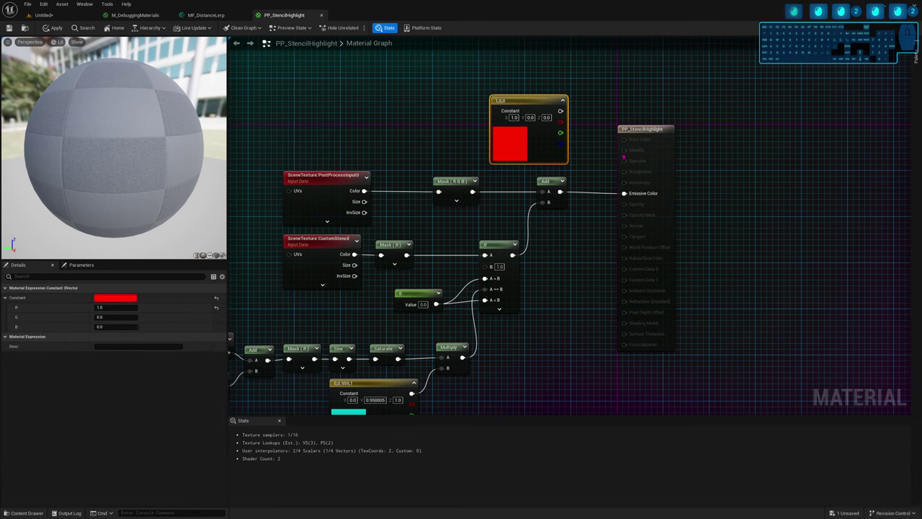
{"action": "key", "text": "Delete"}
Shift the 0 constant slightly closer to the If node and set the cyan color constant's X value to 0.5
{"action": "right_click_drag", "start_coordinate": [534, 242], "coordinate": [583, 184]}
{"action": "right_click_drag", "start_coordinate": [468, 219], "coordinate": [500, 209]}
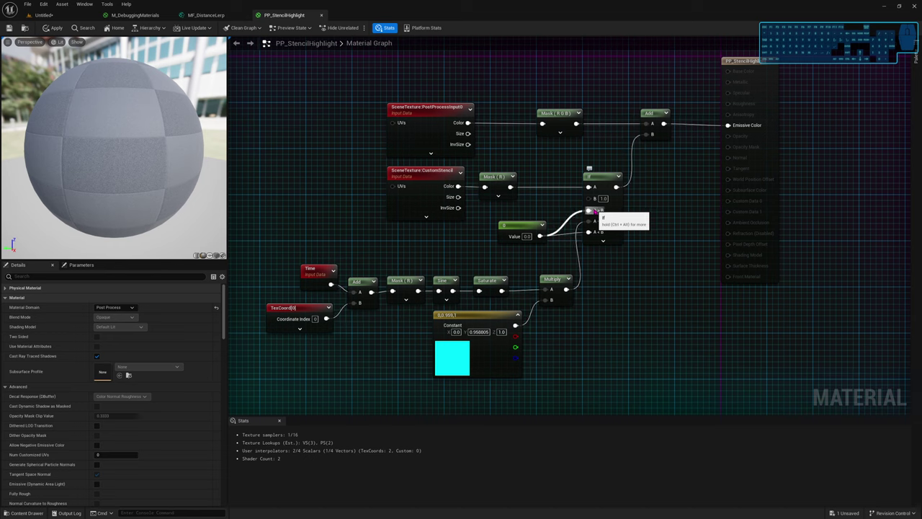
{"action": "left_click_drag", "start_coordinate": [527, 237], "coordinate": [532, 229]}
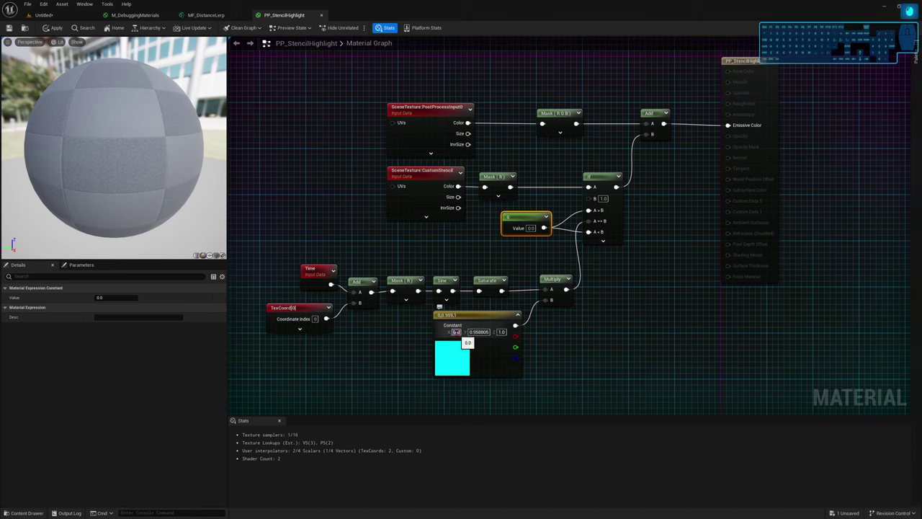
{"action": "left_click", "coordinate": [456, 332]}
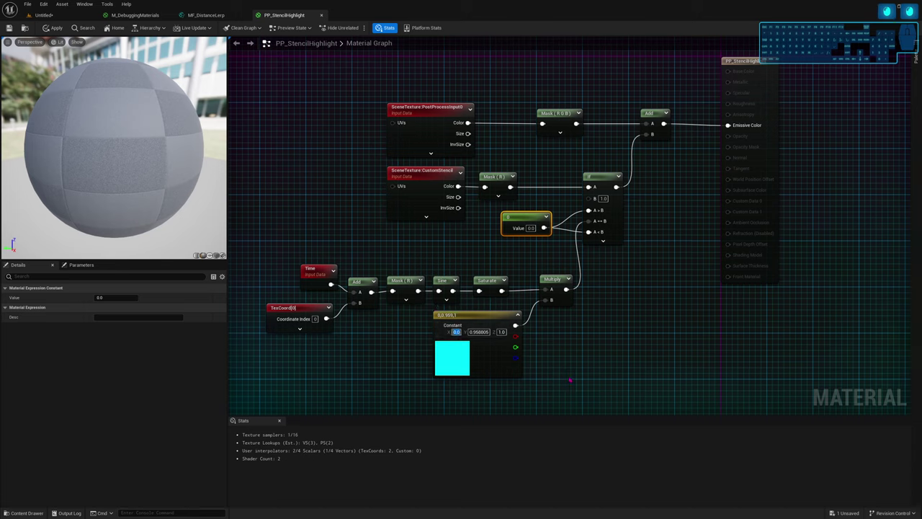
{"action": "type", "text": "0.5"}
{"action": "key", "text": "KP_Enter"}
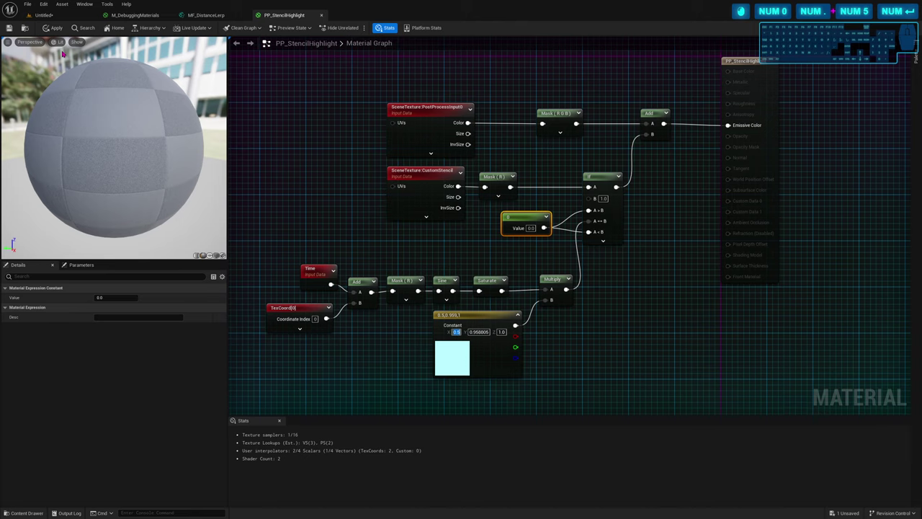
Show the Buffer Visualization Overview in the Untitled level's viewport
{"action": "left_click", "coordinate": [43, 15]}
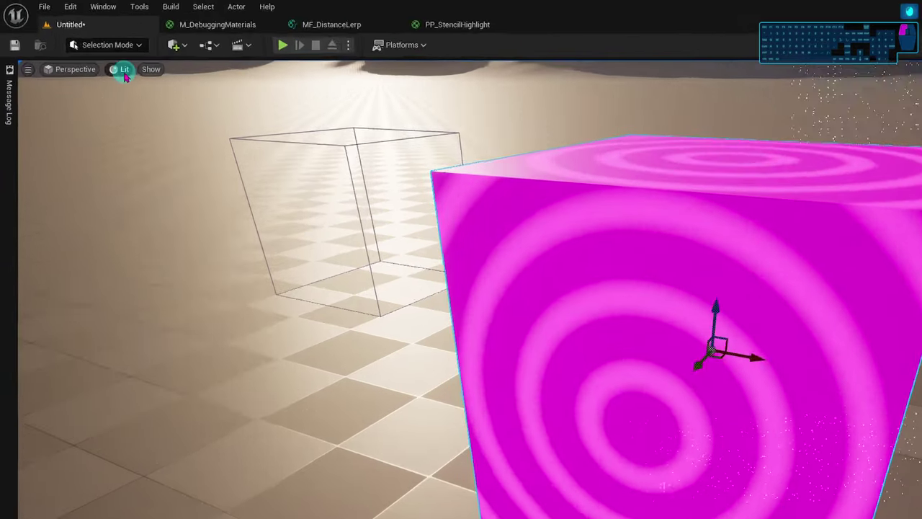
{"action": "left_click", "coordinate": [76, 43]}
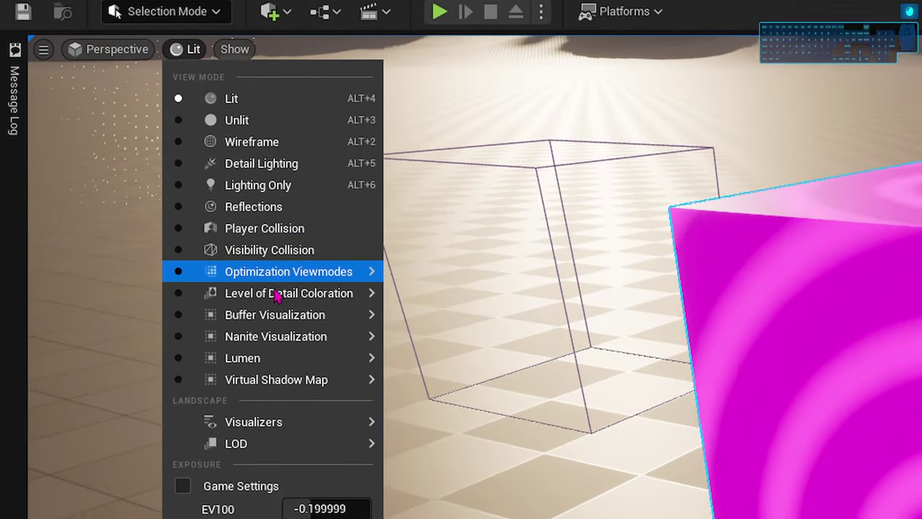
{"action": "mouse_move", "coordinate": [278, 378]}
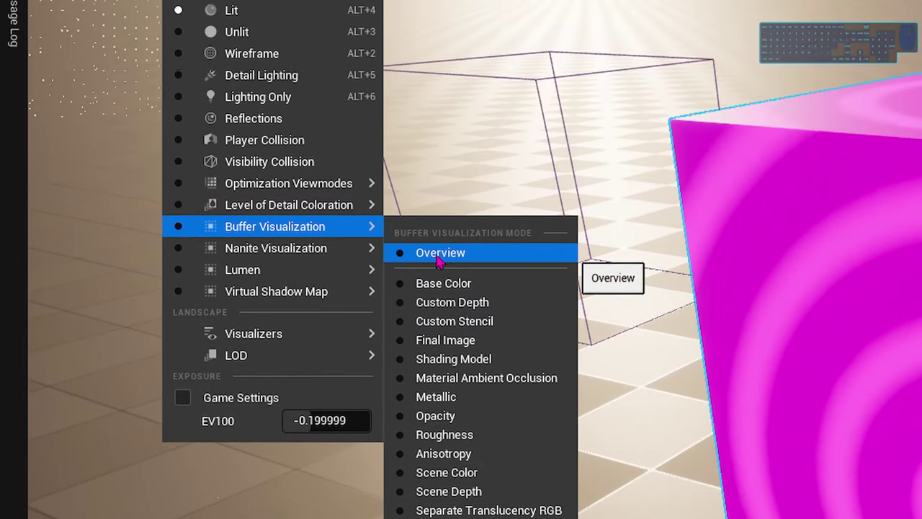
{"action": "left_click", "coordinate": [441, 110]}
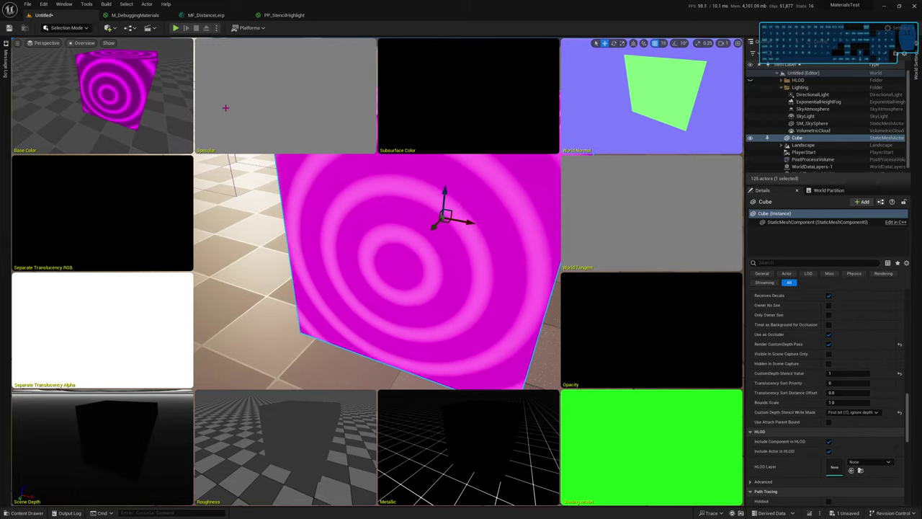
Change the viewport's Buffer Visualization to Custom Stencil to inspect the cube's stencil output
{"action": "left_click", "coordinate": [82, 43]}
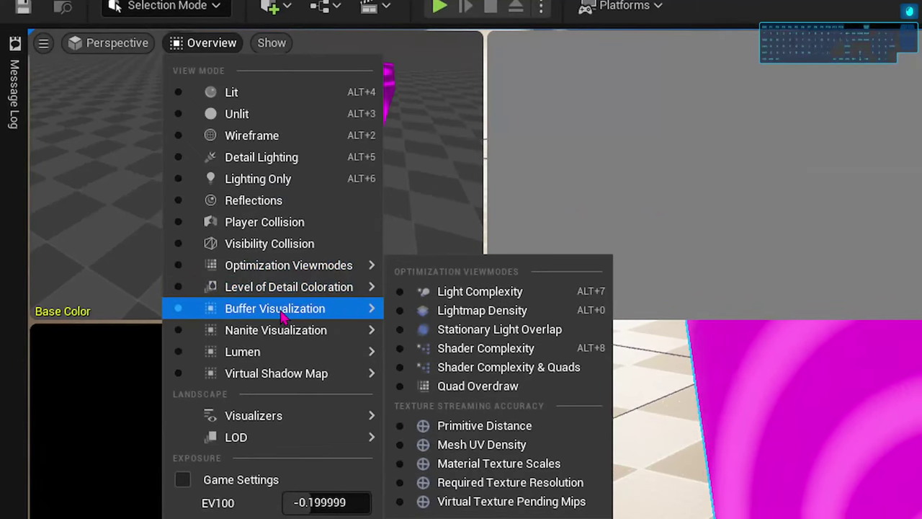
{"action": "mouse_move", "coordinate": [273, 308]}
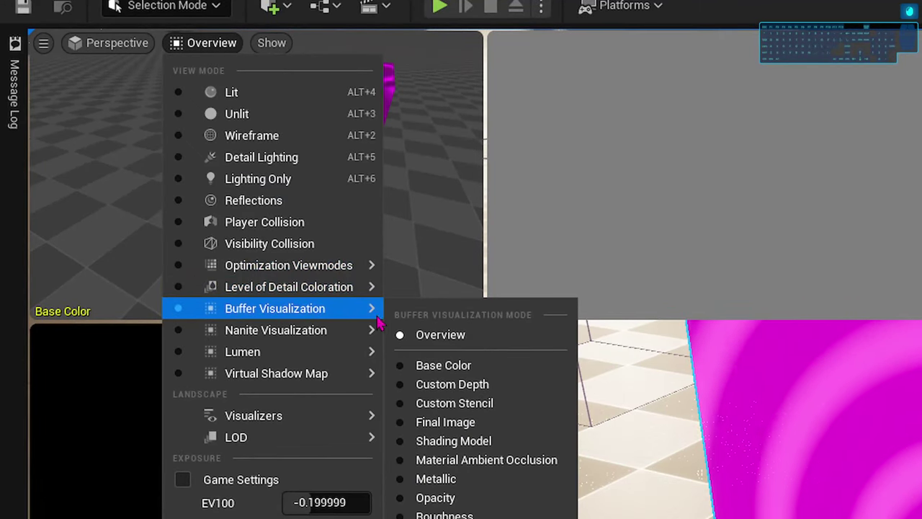
{"action": "left_click", "coordinate": [454, 405]}
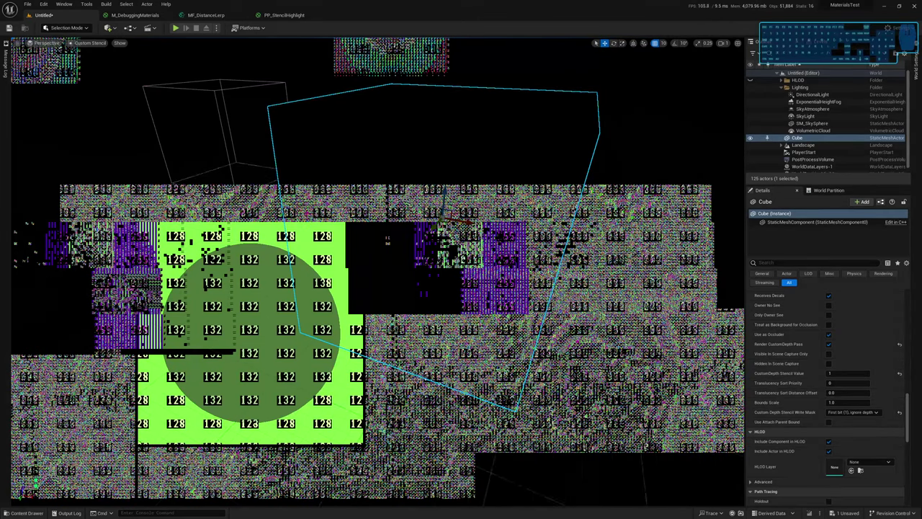
Set Custom Depth-Stencil Pass to Enabled with Stencil in the project's rendering settings and close Project Settings
{"action": "left_click", "coordinate": [44, 4]}
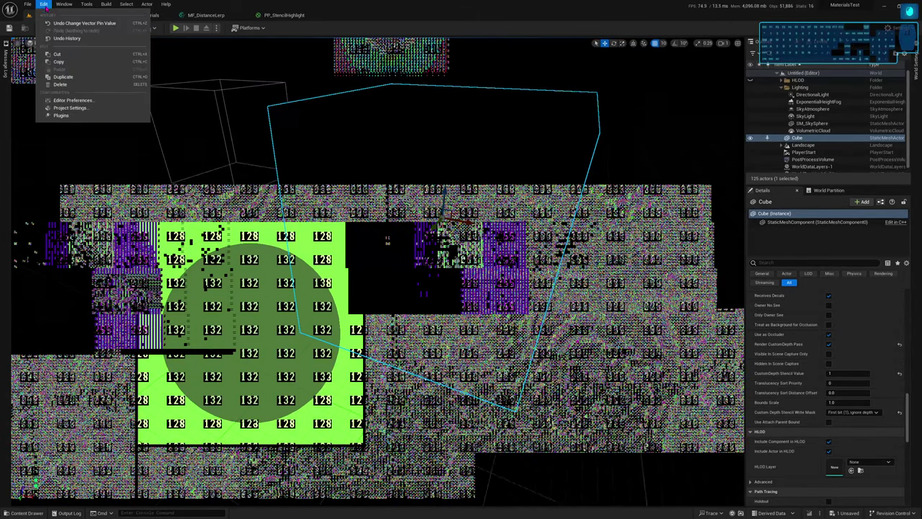
{"action": "left_click", "coordinate": [69, 108]}
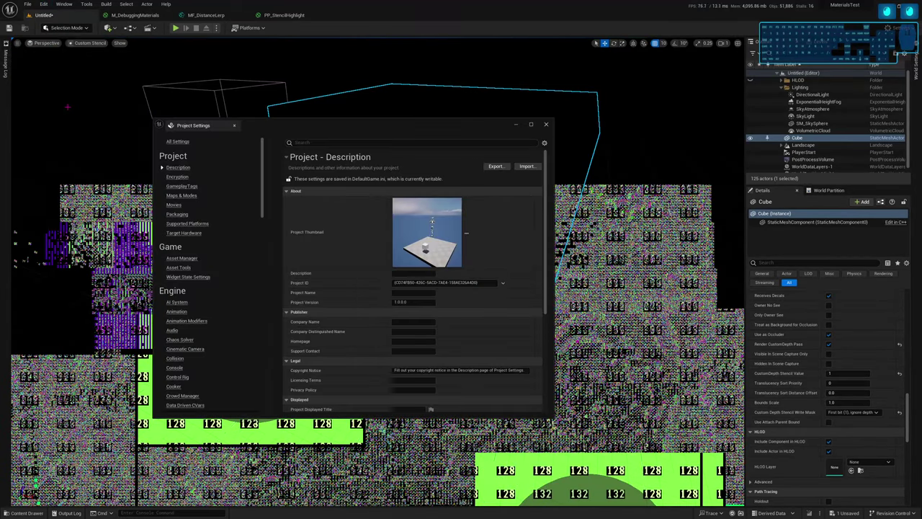
{"action": "left_click", "coordinate": [313, 146]}
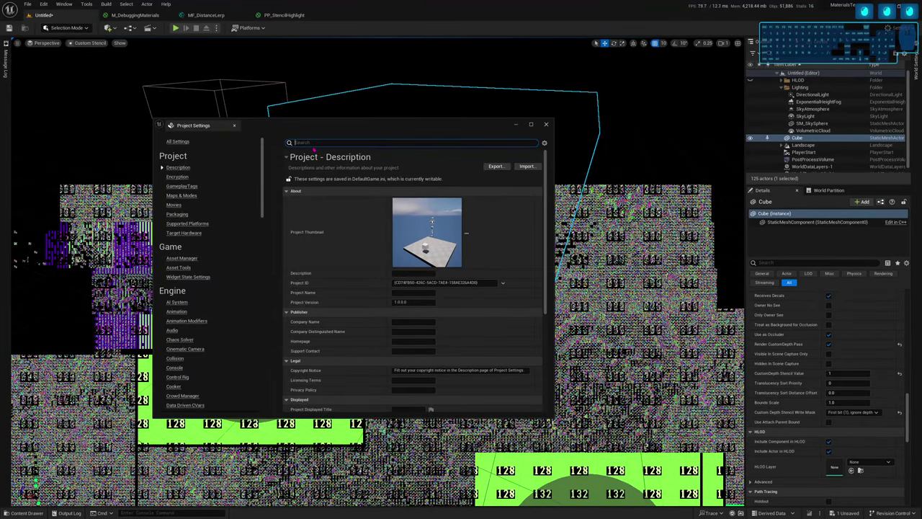
{"action": "type", "text": "stencil"}
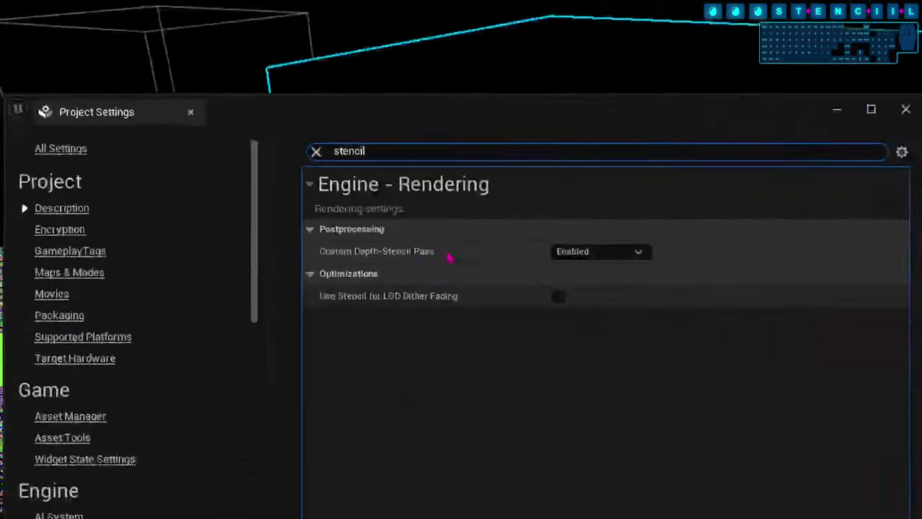
{"action": "left_click", "coordinate": [604, 266]}
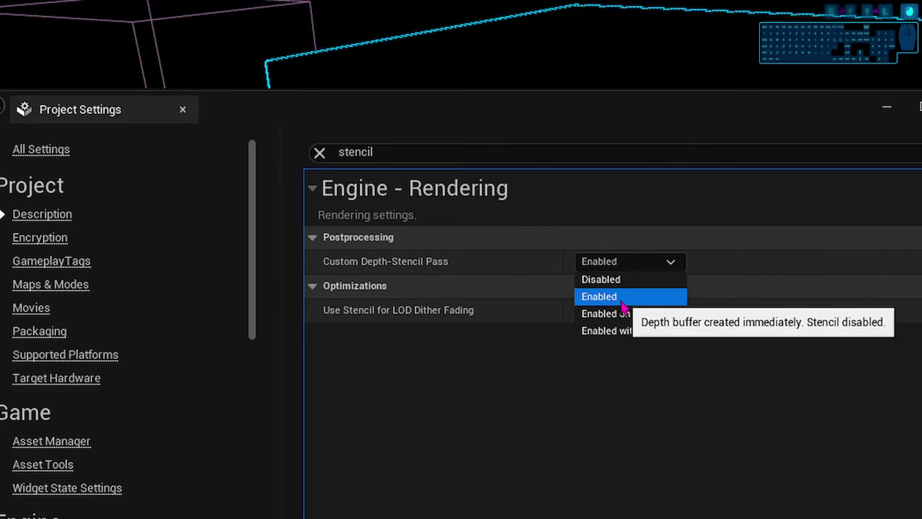
{"action": "left_click", "coordinate": [629, 333]}
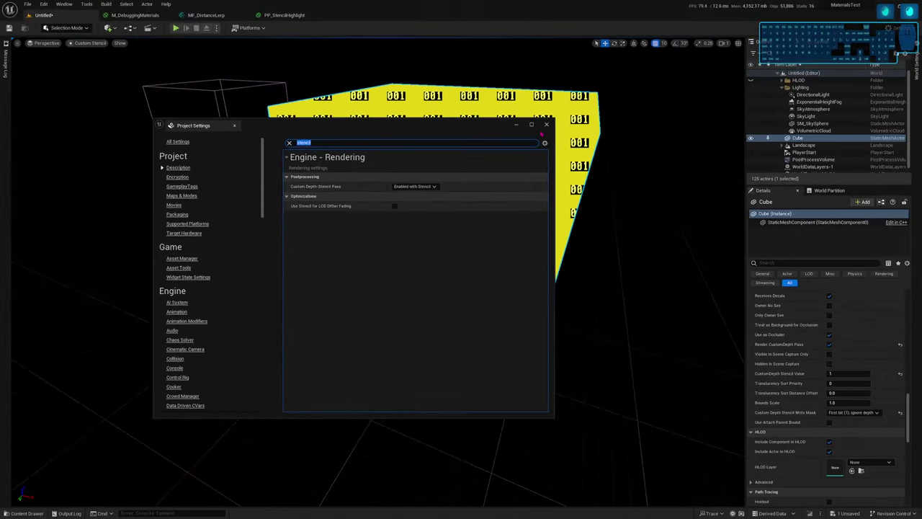
{"action": "left_click", "coordinate": [546, 125]}
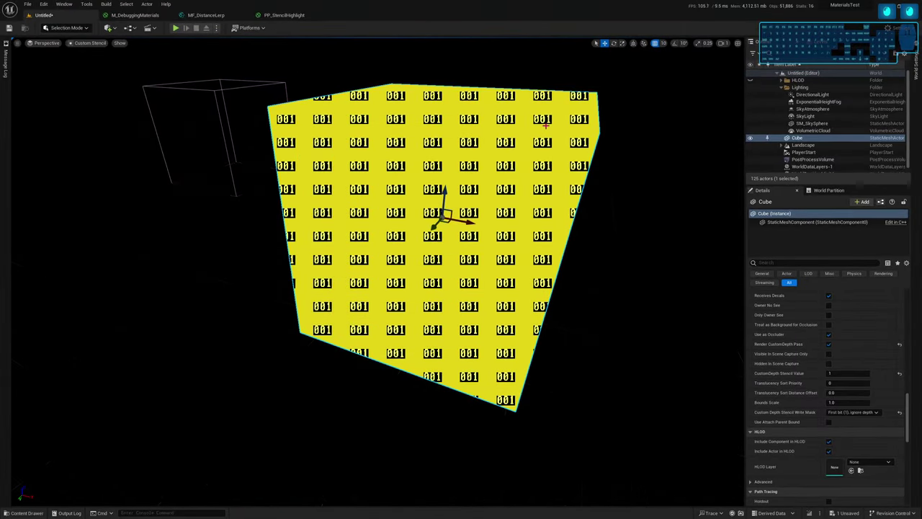
Examine the cube's stencil value from slightly different angles and return the viewport to the Lit view mode
{"action": "right_click_drag", "start_coordinate": [472, 142], "coordinate": [469, 142]}
{"action": "right_click_drag", "start_coordinate": [469, 142], "coordinate": [469, 140]}
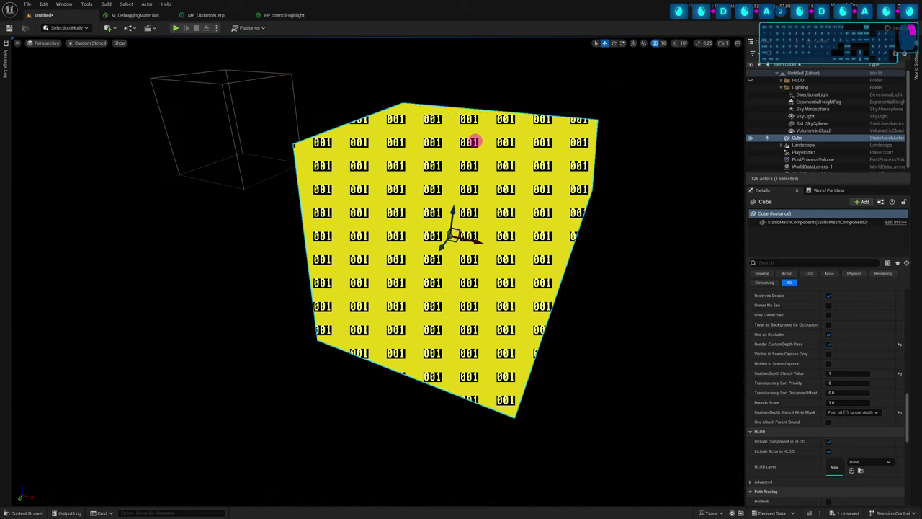
{"action": "left_click", "coordinate": [86, 43]}
{"action": "left_click", "coordinate": [93, 64]}
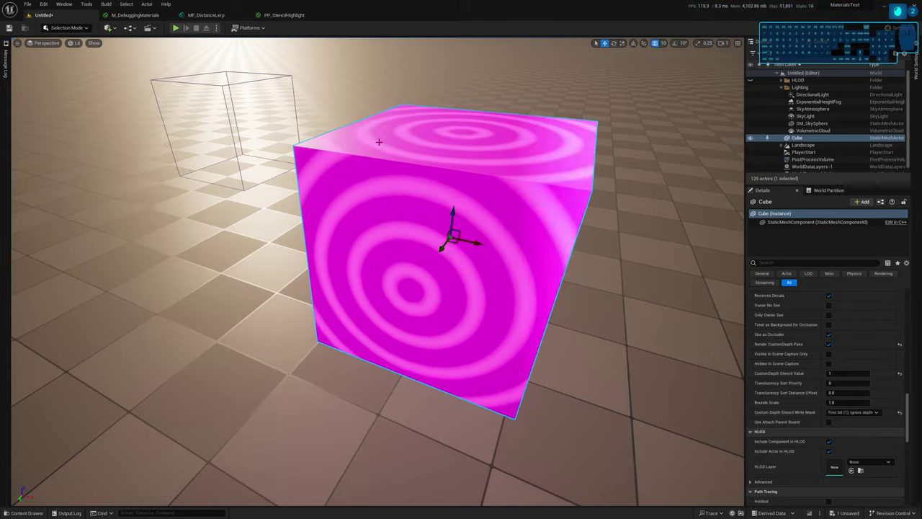
In PP_StencilHighlight, replace the scalar 0 constant with a Constant3Vector of 0, 0, 0 wired to the If node's A > B and A < B inputs
{"action": "left_click", "coordinate": [295, 20]}
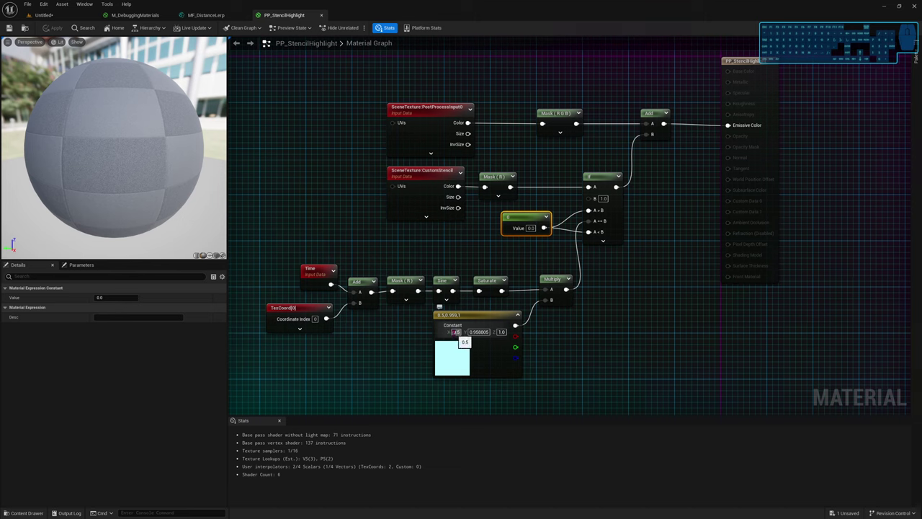
{"action": "left_click", "coordinate": [456, 333]}
{"action": "key", "text": "Return"}
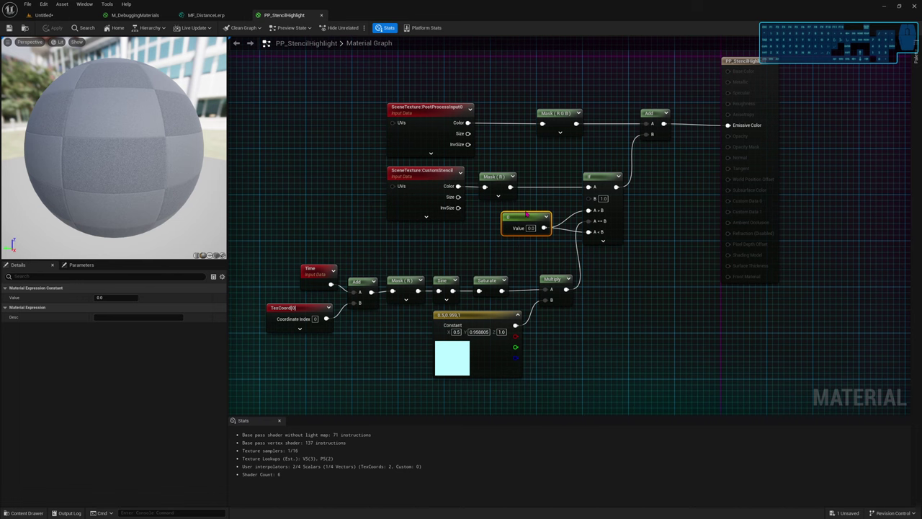
{"action": "key", "text": "Delete"}
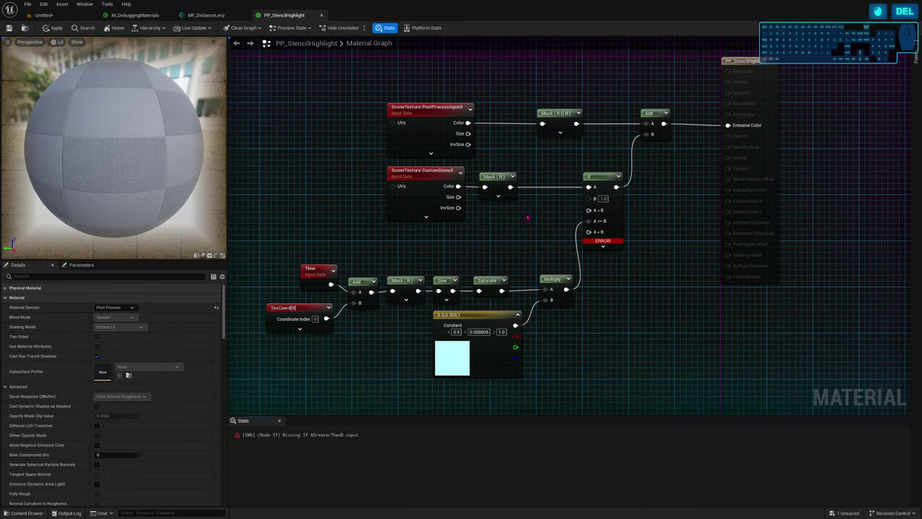
{"action": "key", "text": "3"}
{"action": "left_click", "coordinate": [489, 216]}
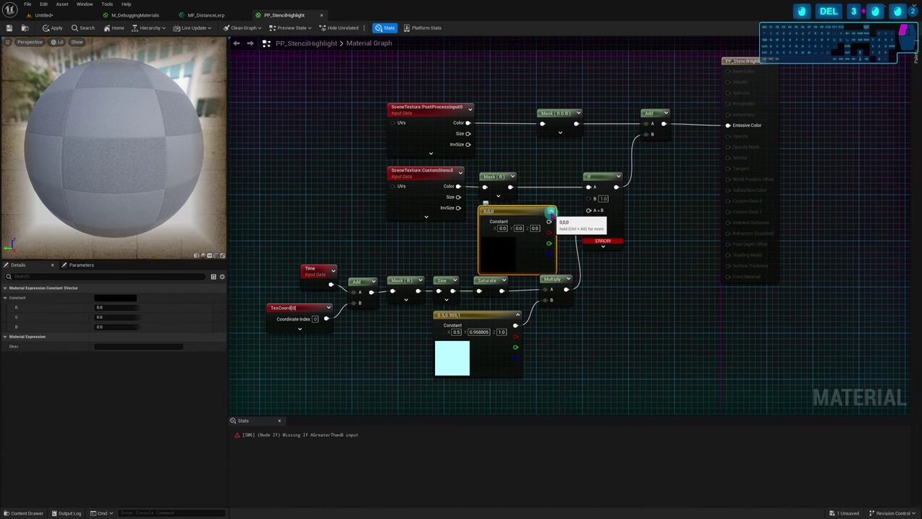
{"action": "left_click_drag", "start_coordinate": [549, 221], "coordinate": [590, 231]}
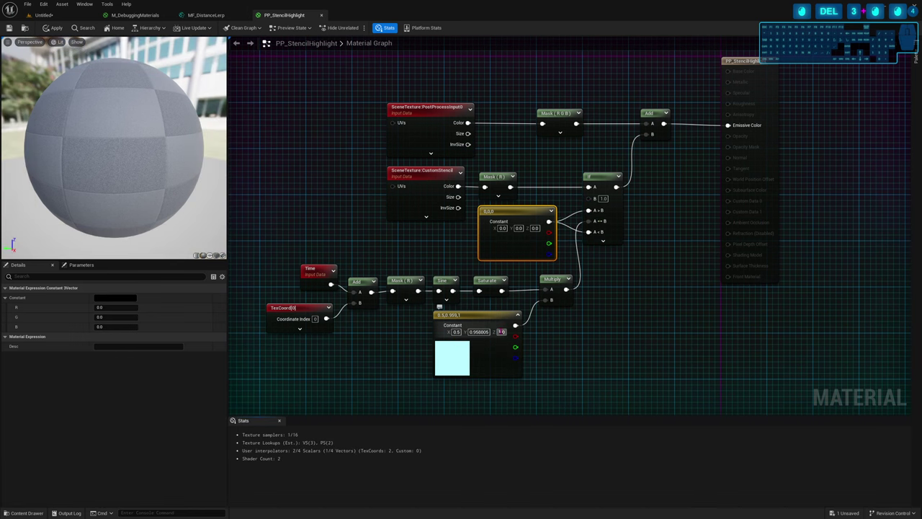
Set the X value of the Constant3Vector feeding the Multiply node to 0.0 and save the material
{"action": "left_click", "coordinate": [456, 331]}
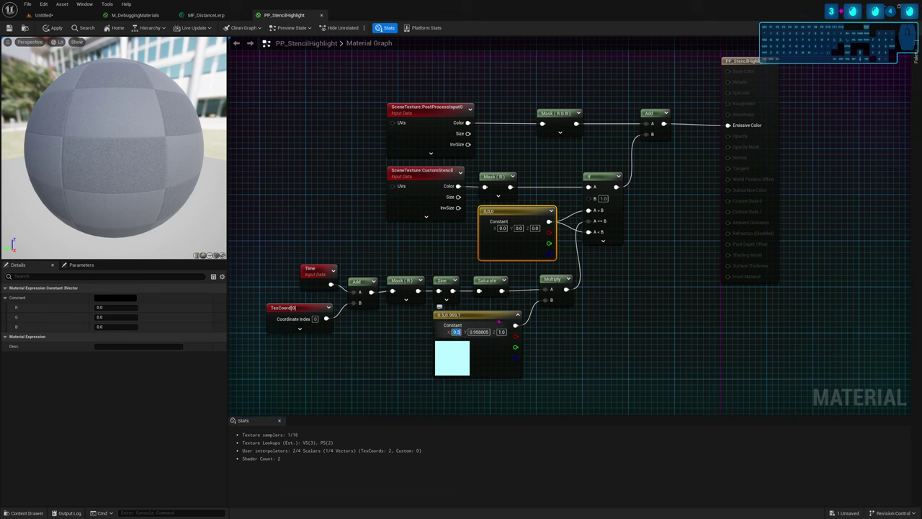
{"action": "type", "text": "0"}
{"action": "key", "text": "Return"}
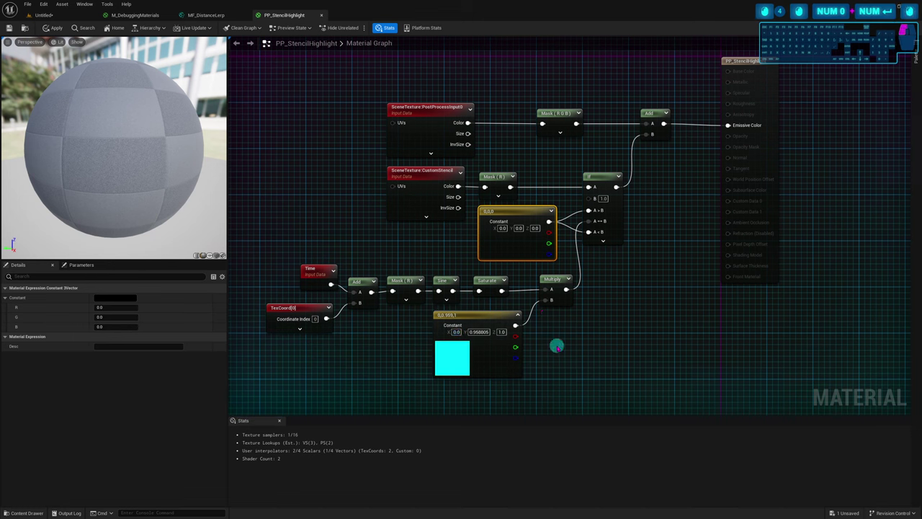
{"action": "left_click", "coordinate": [557, 346]}
{"action": "left_click", "coordinate": [9, 27]}
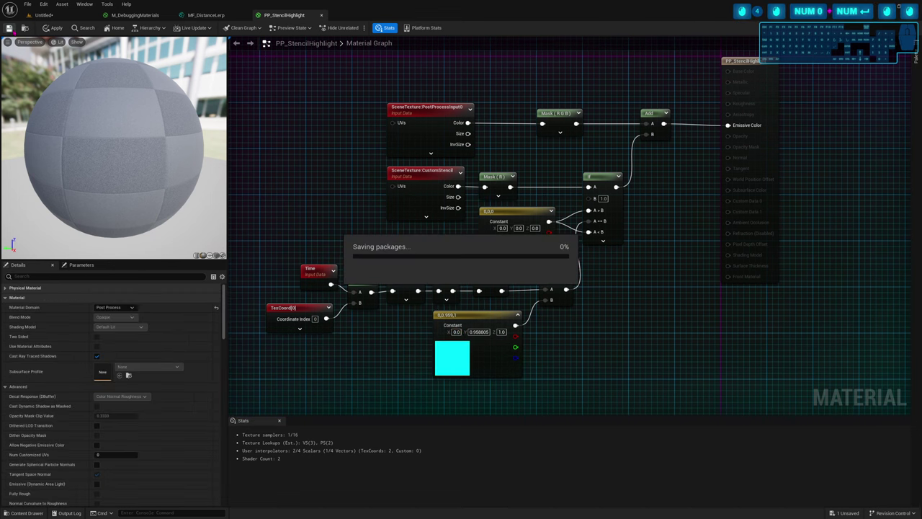
Return to the level, deselect the cube and examine how the stencil highlight renders on it
{"action": "left_click", "coordinate": [44, 15]}
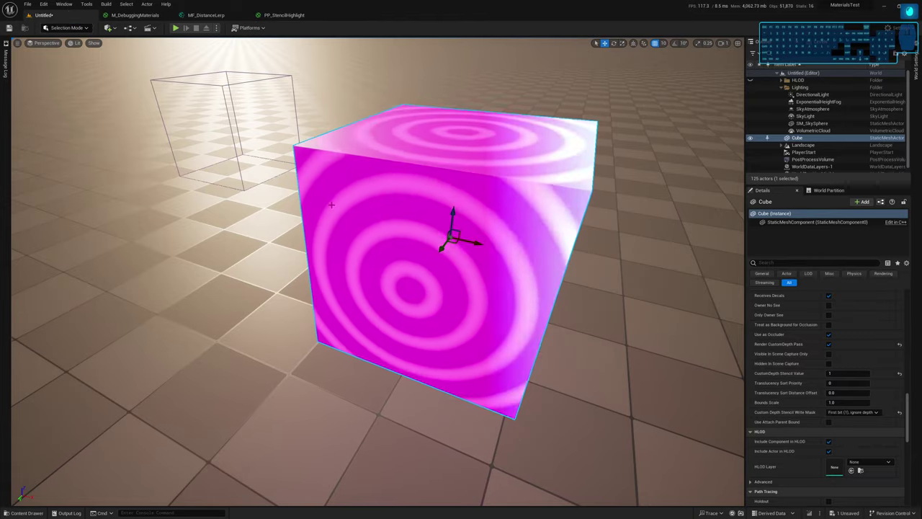
{"action": "right_click_drag", "start_coordinate": [598, 268], "coordinate": [598, 268]}
{"action": "key", "text": "Escape"}
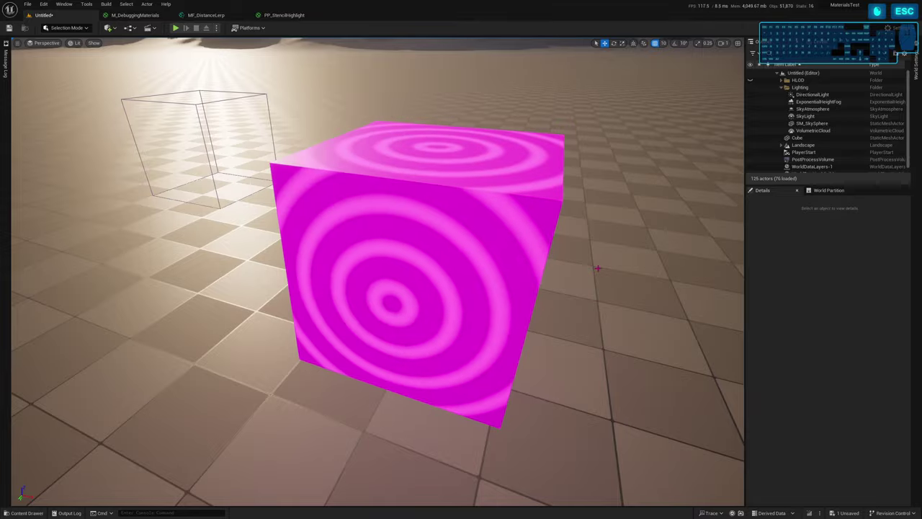
{"action": "left_click", "coordinate": [74, 42]}
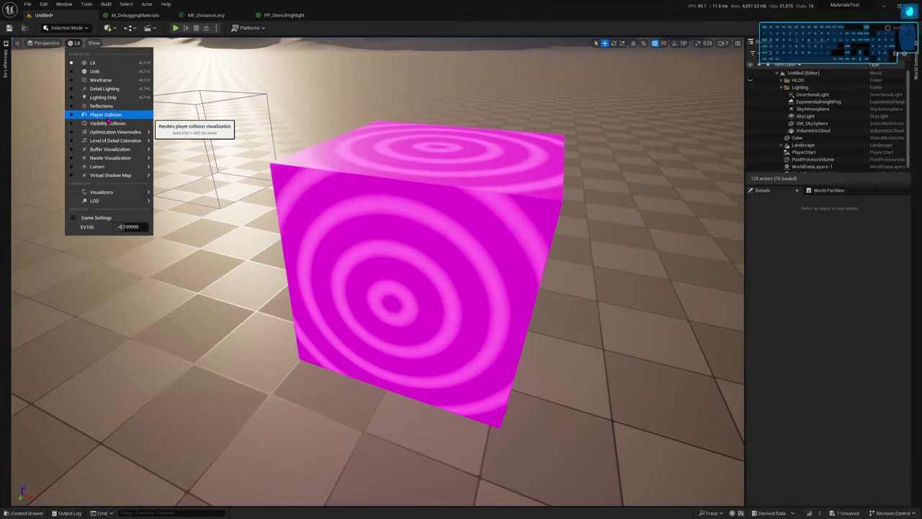
{"action": "key", "text": "Escape"}
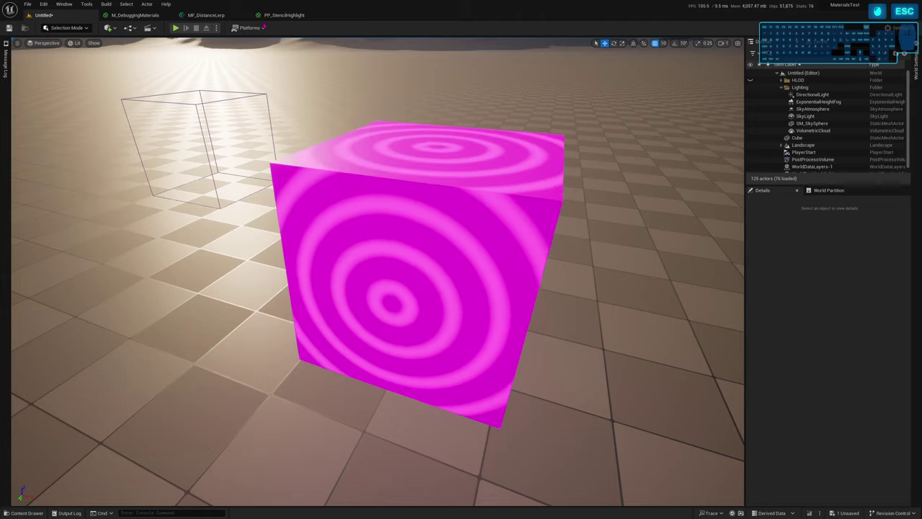
Review the CustomStencil scene texture and its Mask (R) output in PP_StencilHighlight, then go back to the level
{"action": "left_click", "coordinate": [285, 16]}
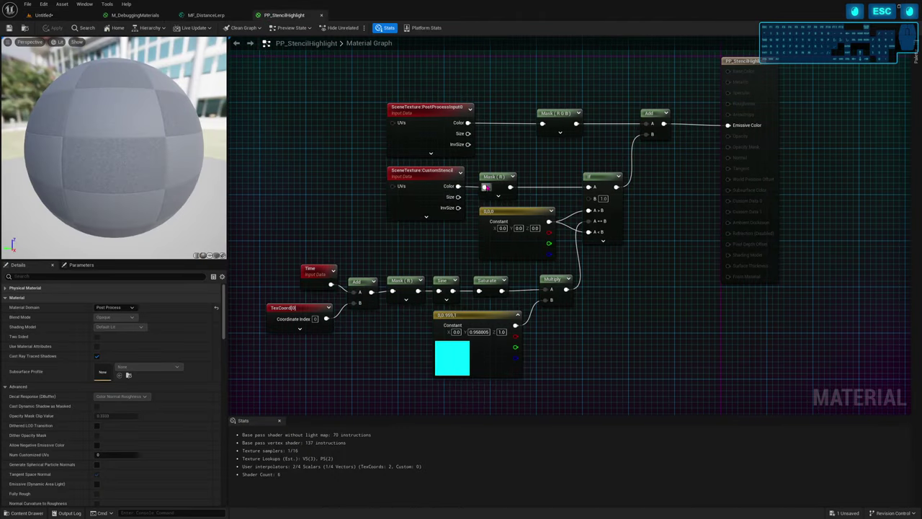
{"action": "left_click", "coordinate": [443, 176]}
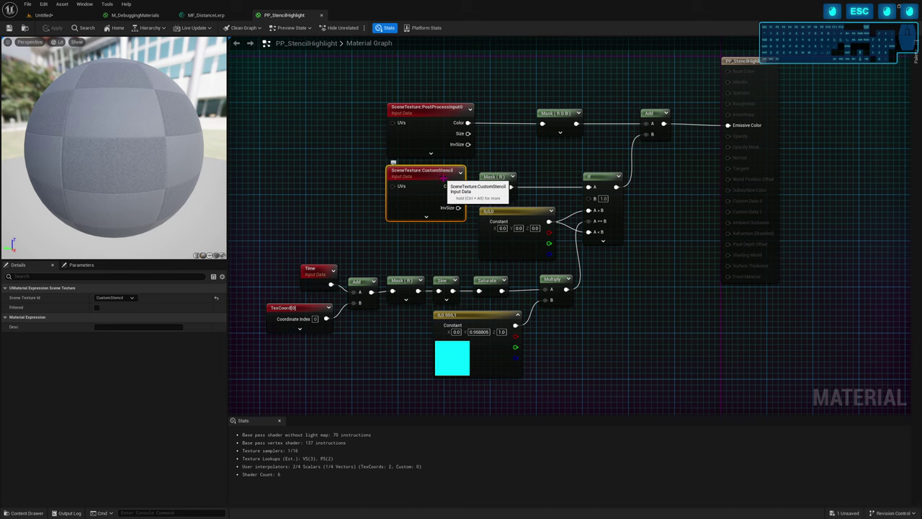
{"action": "mouse_move", "coordinate": [511, 187]}
{"action": "left_mouse_down"}
{"action": "mouse_move", "coordinate": [730, 128]}
{"action": "mouse_move", "coordinate": [510, 188]}
{"action": "left_mouse_up"}
{"action": "left_click", "coordinate": [325, 115]}
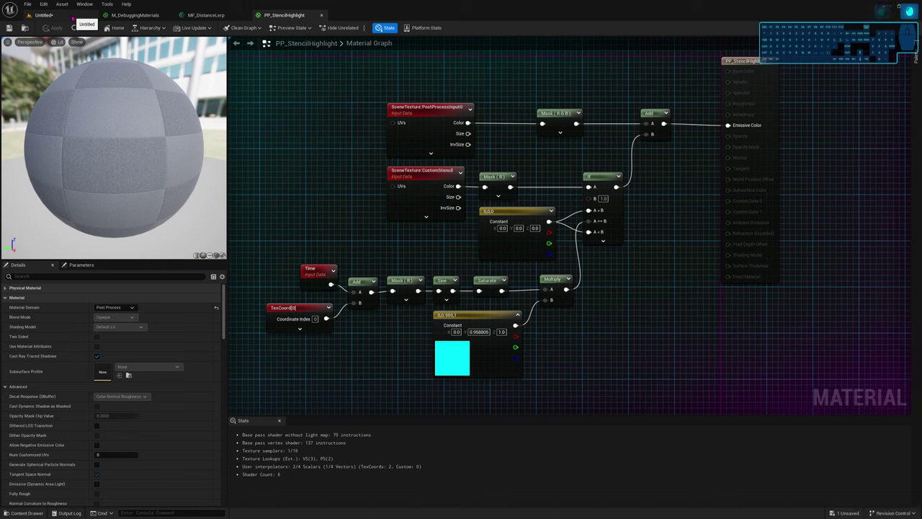
{"action": "left_click", "coordinate": [72, 16]}
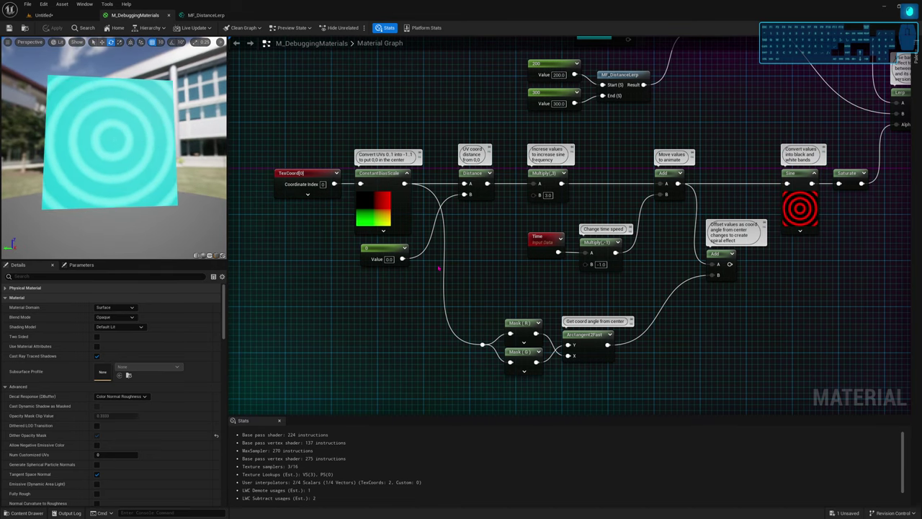
In M_DebuggingMaterials, compare the Distance and Multiply(,3) node previews on the plane, finishing on Distance
{"action": "left_click", "coordinate": [477, 186]}
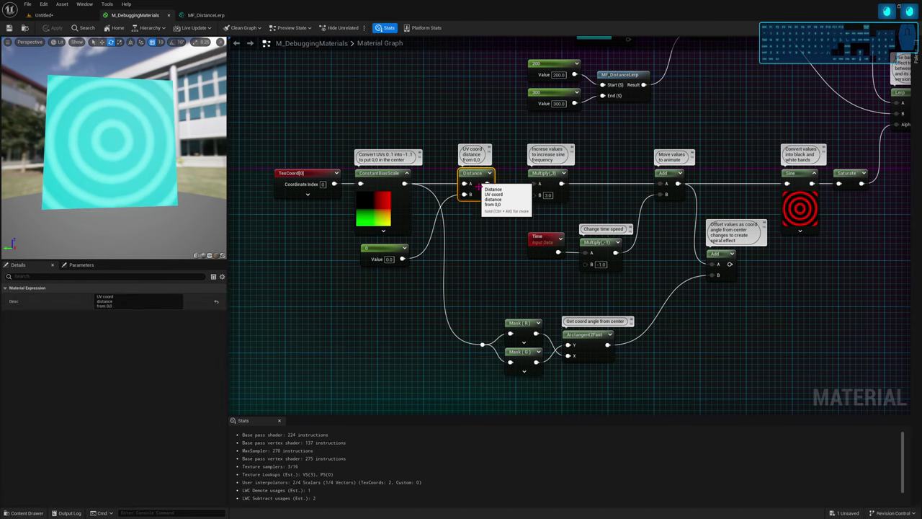
{"action": "key", "text": "space"}
{"action": "left_click_drag", "start_coordinate": [142, 146], "coordinate": [188, 98]}
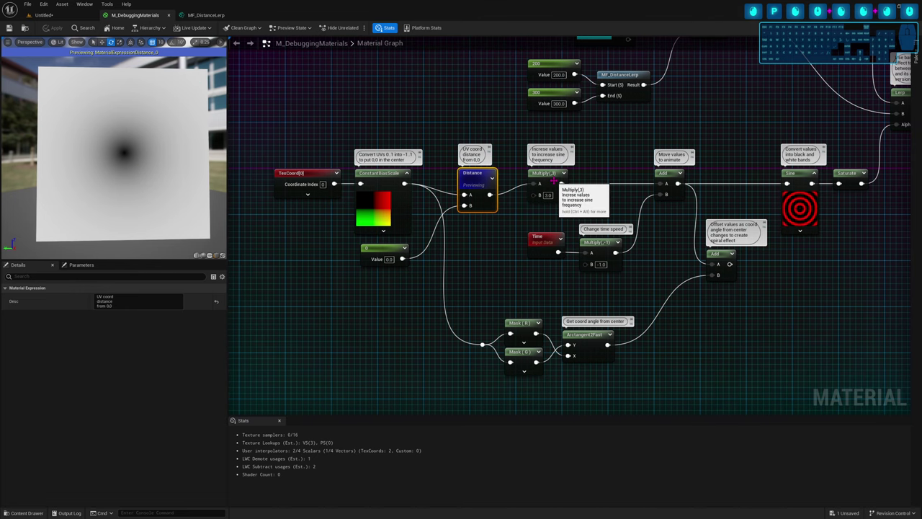
{"action": "left_click", "coordinate": [552, 182]}
{"action": "key", "text": "space"}
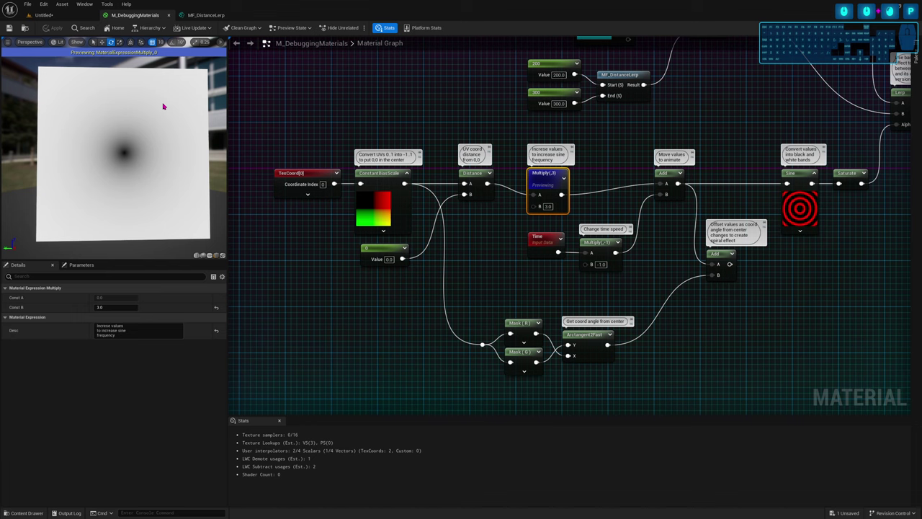
{"action": "left_click", "coordinate": [481, 196]}
{"action": "key", "text": "space"}
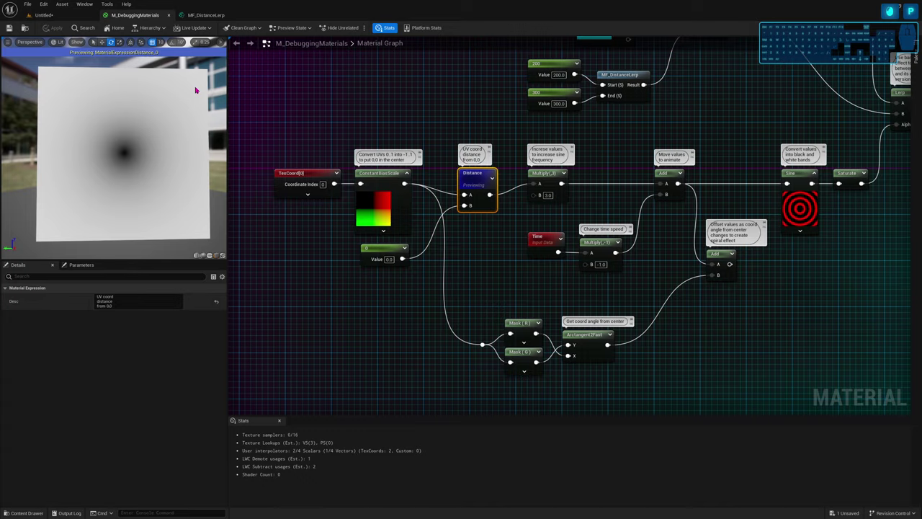
Switch the material preview to Unlit and preview the Multiply(,3) node after the Distance node
{"action": "left_click", "coordinate": [58, 42]}
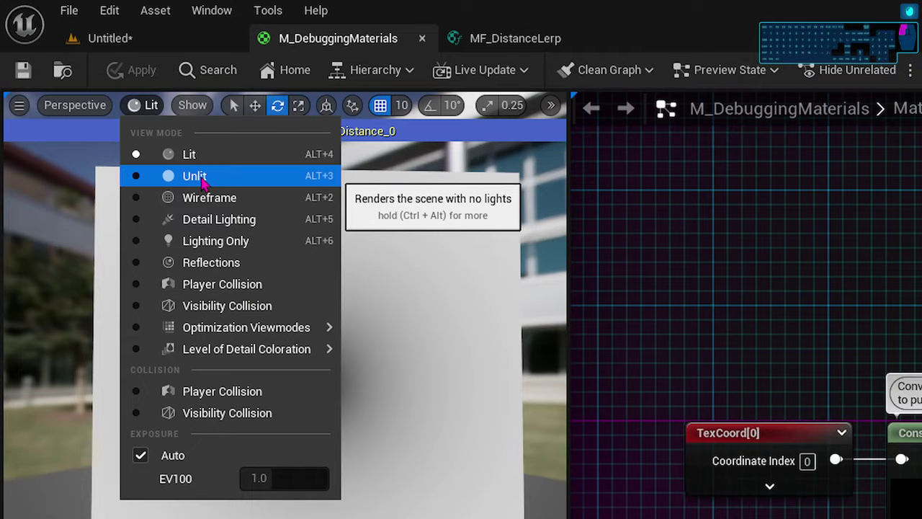
{"action": "left_click", "coordinate": [194, 176]}
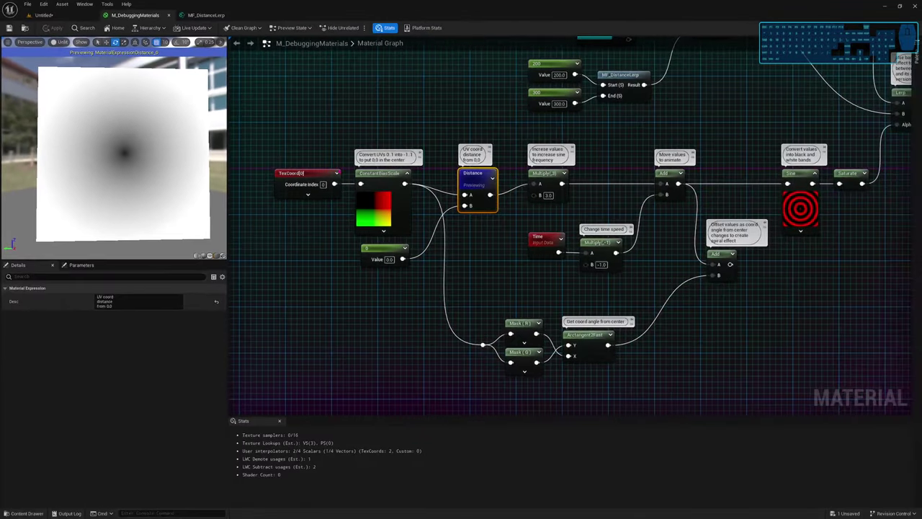
{"action": "left_click", "coordinate": [545, 175]}
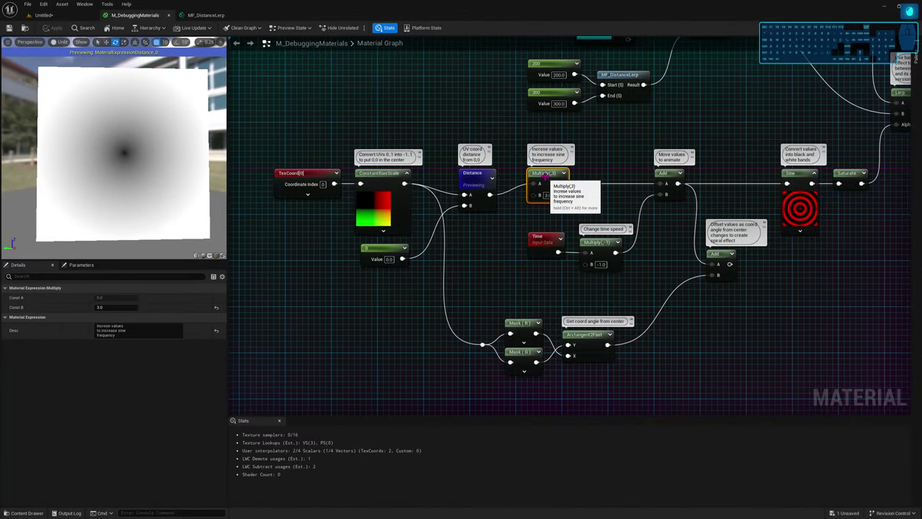
{"action": "key", "text": "space"}
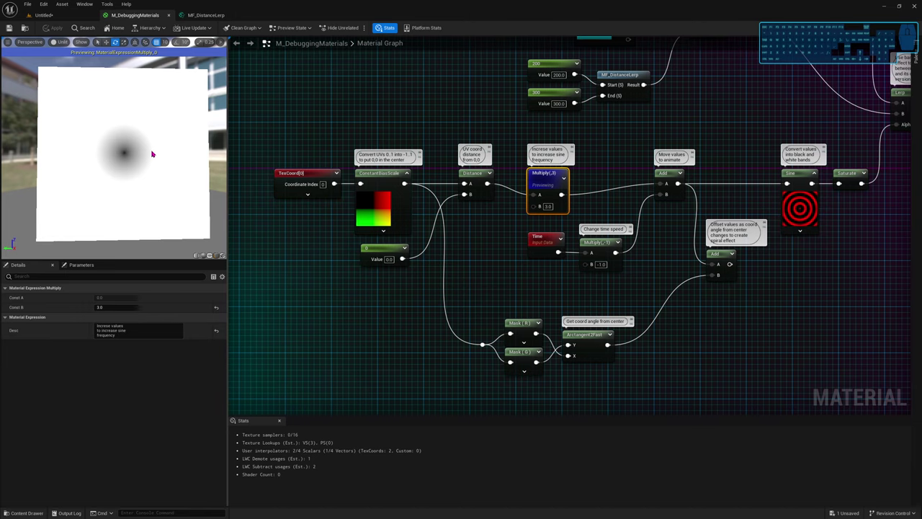
Preview the ConstantBiasScale node and compare its output in Unlit and Lit view modes, ending in Lit
{"action": "left_click", "coordinate": [370, 186]}
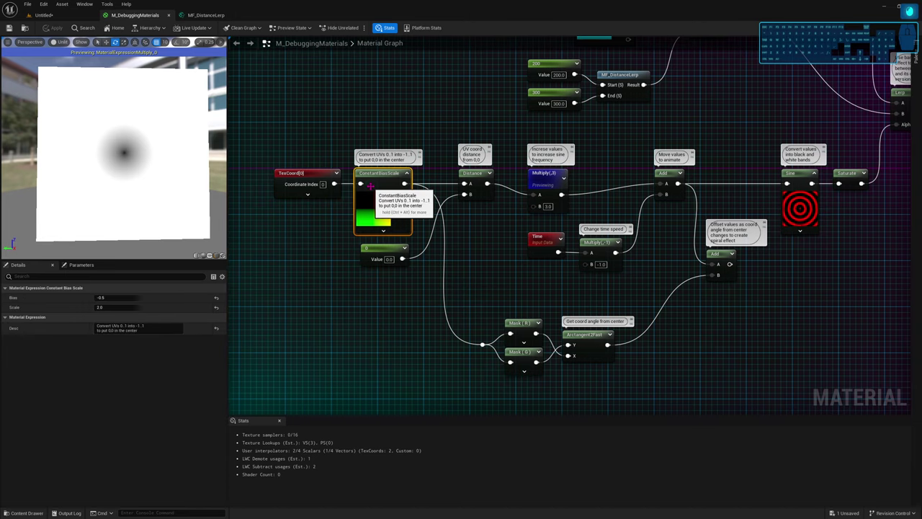
{"action": "key", "text": "space"}
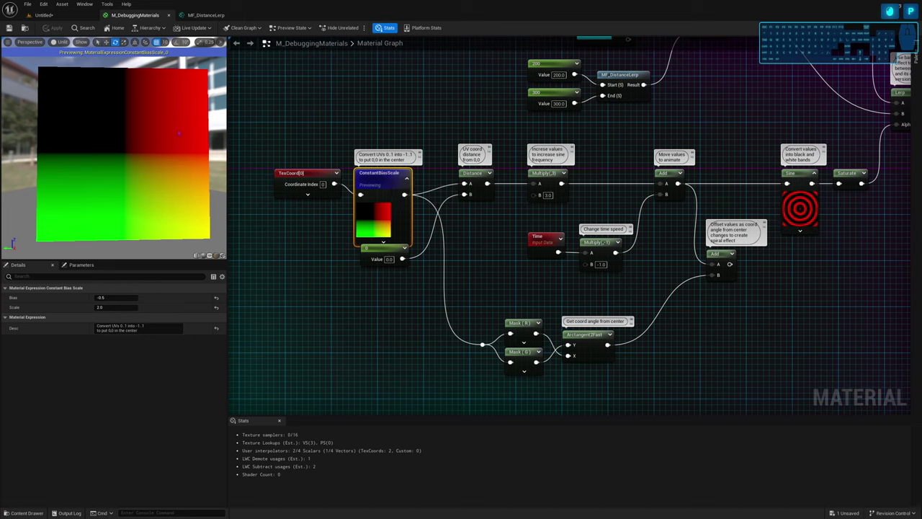
{"action": "left_click_drag", "start_coordinate": [178, 133], "coordinate": [134, 140]}
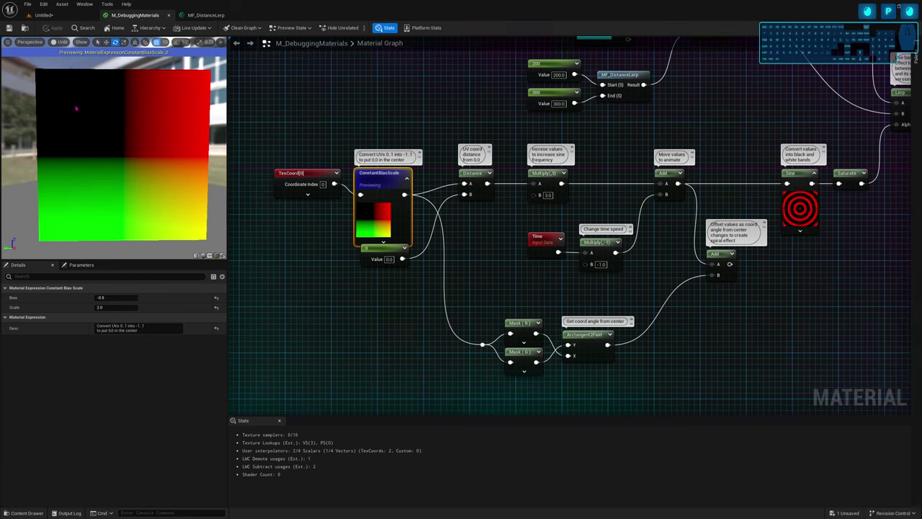
{"action": "left_click", "coordinate": [58, 41]}
{"action": "left_click", "coordinate": [69, 58]}
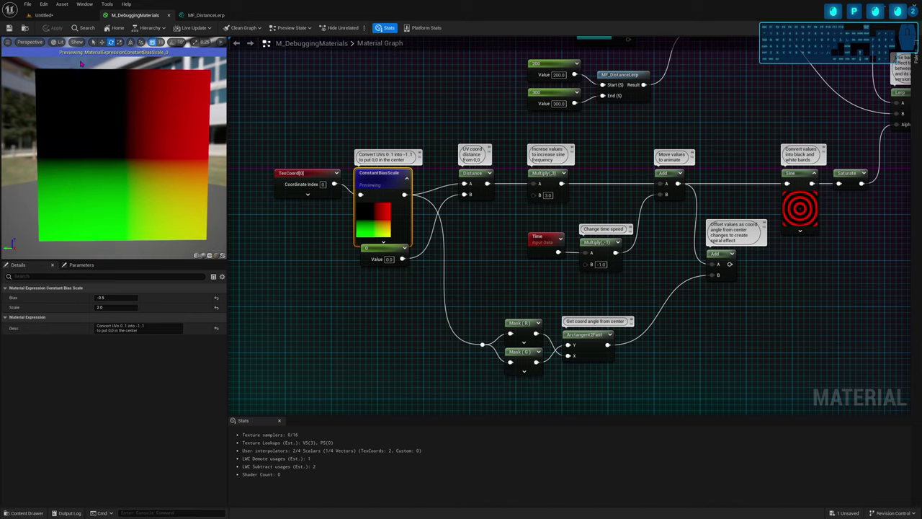
{"action": "mouse_move", "coordinate": [115, 136]}
{"action": "left_mouse_down"}
{"action": "mouse_move", "coordinate": [118, 122]}
{"action": "mouse_move", "coordinate": [110, 146]}
{"action": "left_mouse_up"}
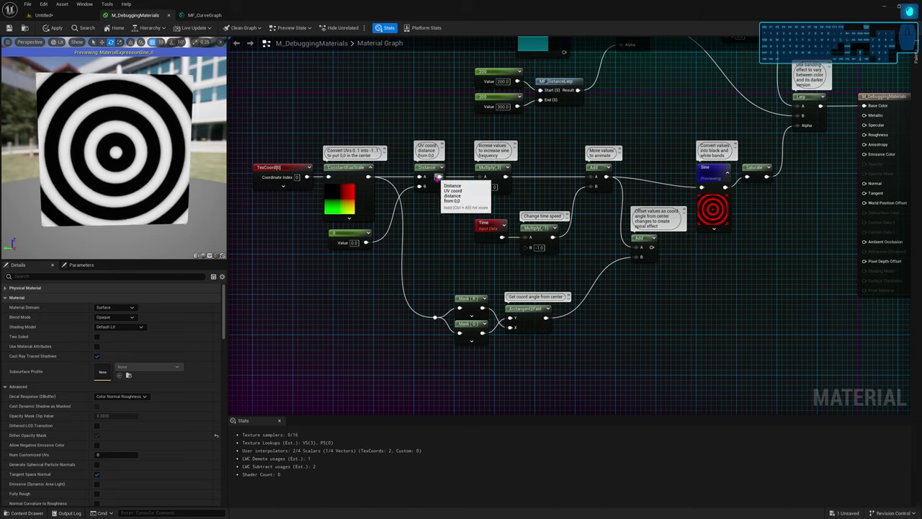
Move the MF_CurveGraph node slightly away from the Mask (R) node below the main graph and preview that mask
{"action": "left_click", "coordinate": [428, 182]}
{"action": "scroll", "coordinate": [426, 184], "scroll_direction": "up", "scroll_amount": 1}
{"action": "right_click_drag", "start_coordinate": [425, 189], "coordinate": [461, 206]}
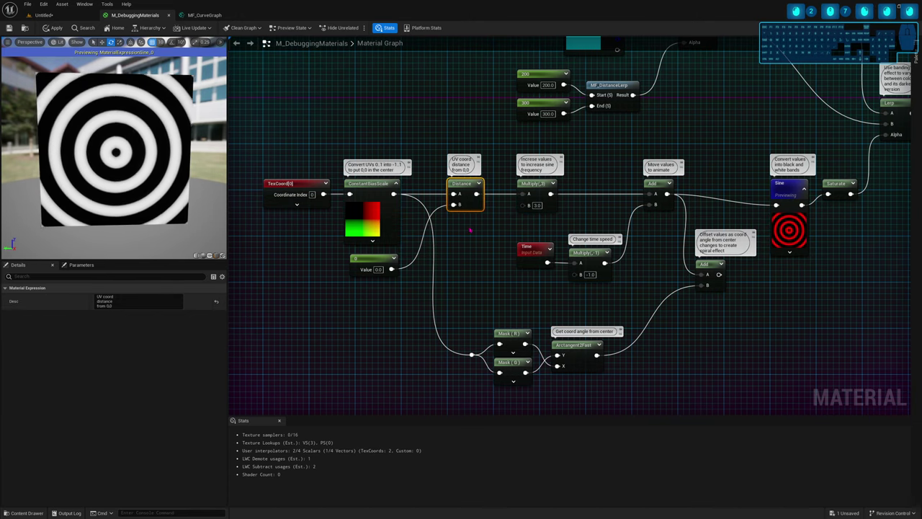
{"action": "right_click_drag", "start_coordinate": [489, 311], "coordinate": [437, 19]}
{"action": "right_click_drag", "start_coordinate": [479, 266], "coordinate": [465, 212]}
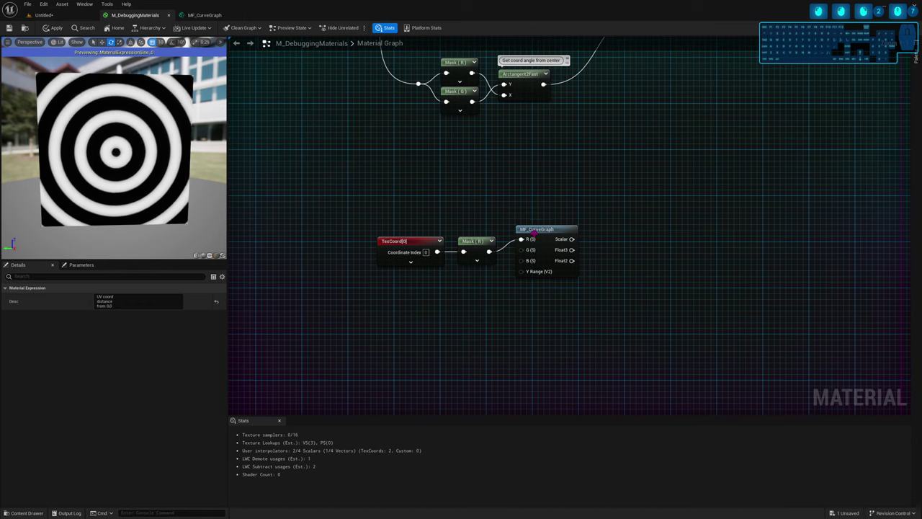
{"action": "left_click_drag", "start_coordinate": [536, 230], "coordinate": [548, 241]}
{"action": "left_click_drag", "start_coordinate": [489, 252], "coordinate": [479, 256]}
{"action": "left_click", "coordinate": [475, 249]}
{"action": "key", "text": "space"}
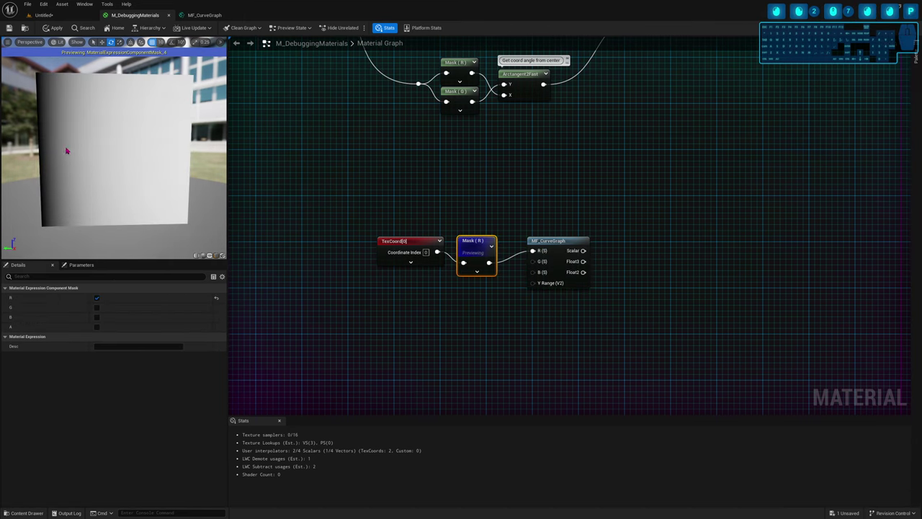
Set the material preview to Unlit and examine the Mask (R) gradient across the plane
{"action": "left_click_drag", "start_coordinate": [66, 151], "coordinate": [75, 102]}
{"action": "left_click", "coordinate": [60, 45]}
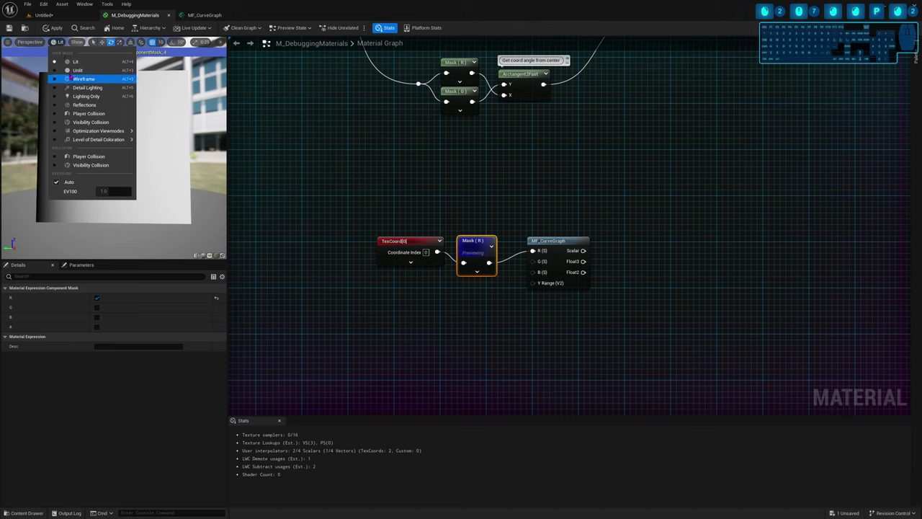
{"action": "left_click", "coordinate": [71, 72]}
{"action": "left_click_drag", "start_coordinate": [122, 122], "coordinate": [123, 123]}
{"action": "right_click_drag", "start_coordinate": [123, 123], "coordinate": [120, 119]}
{"action": "left_click_drag", "start_coordinate": [120, 119], "coordinate": [120, 117]}
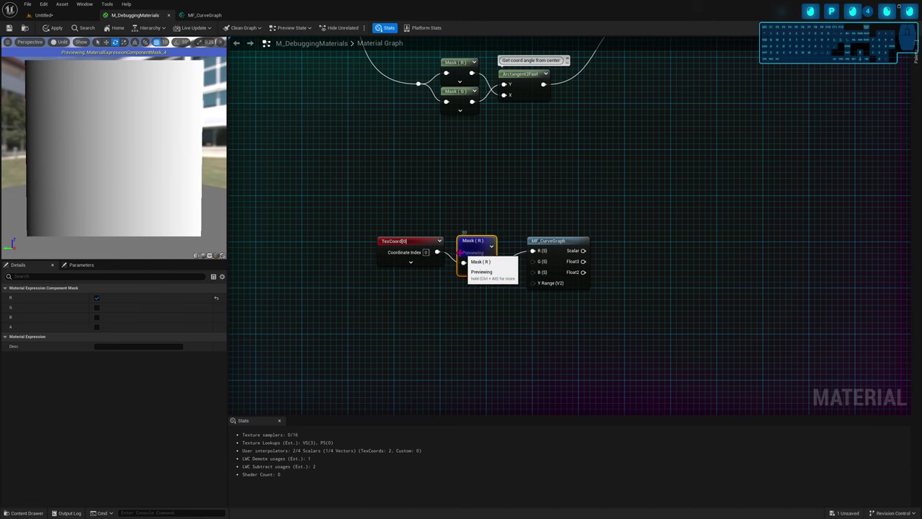
{"action": "right_click_drag", "start_coordinate": [449, 284], "coordinate": [405, 286]}
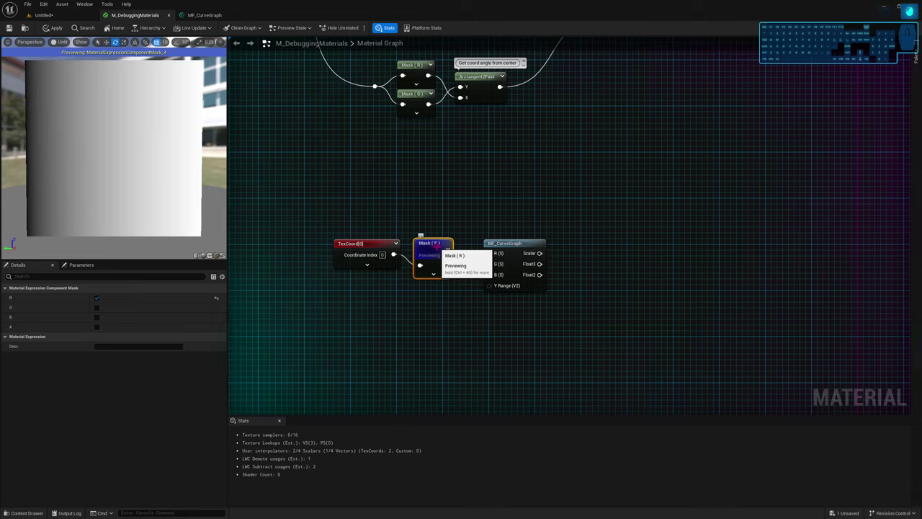
{"action": "left_click_drag", "start_coordinate": [195, 194], "coordinate": [150, 173]}
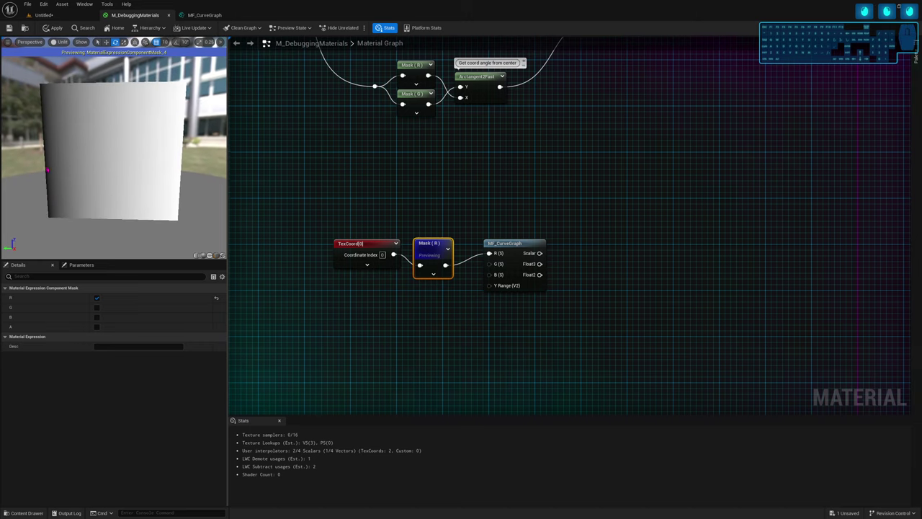
Preview the MF_CurveGraph node and move it closer to the Mask (R) node
{"action": "left_click", "coordinate": [490, 243]}
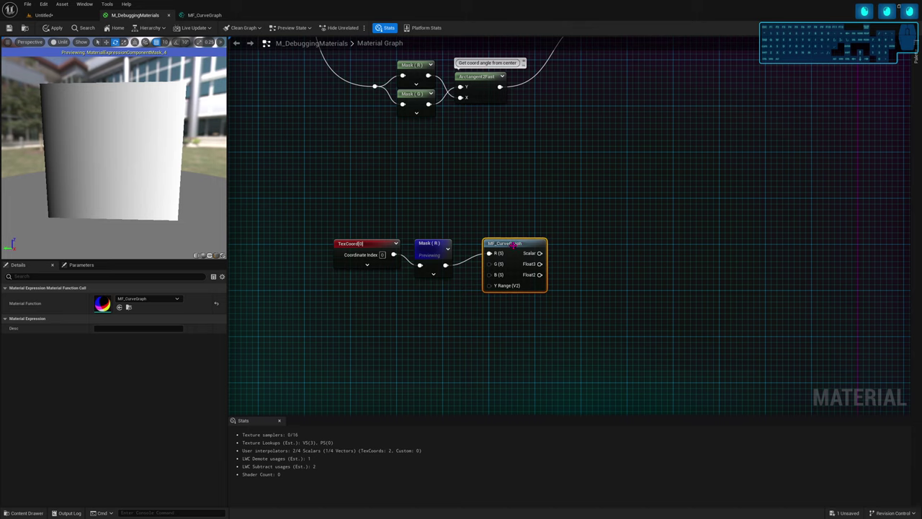
{"action": "key", "text": "space"}
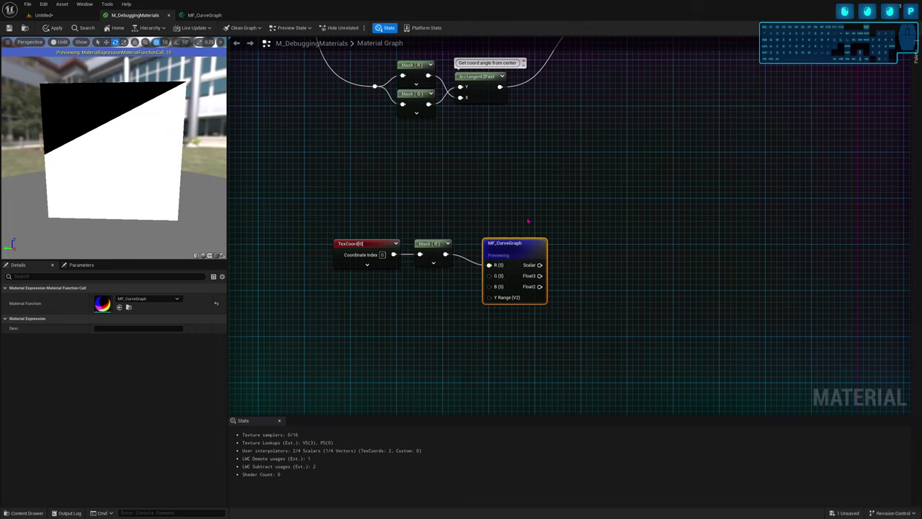
{"action": "left_click_drag", "start_coordinate": [508, 249], "coordinate": [497, 237]}
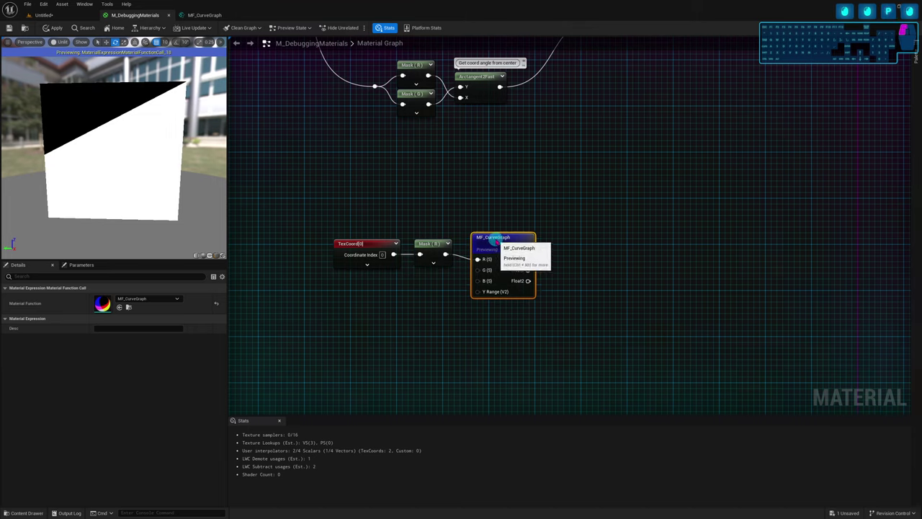
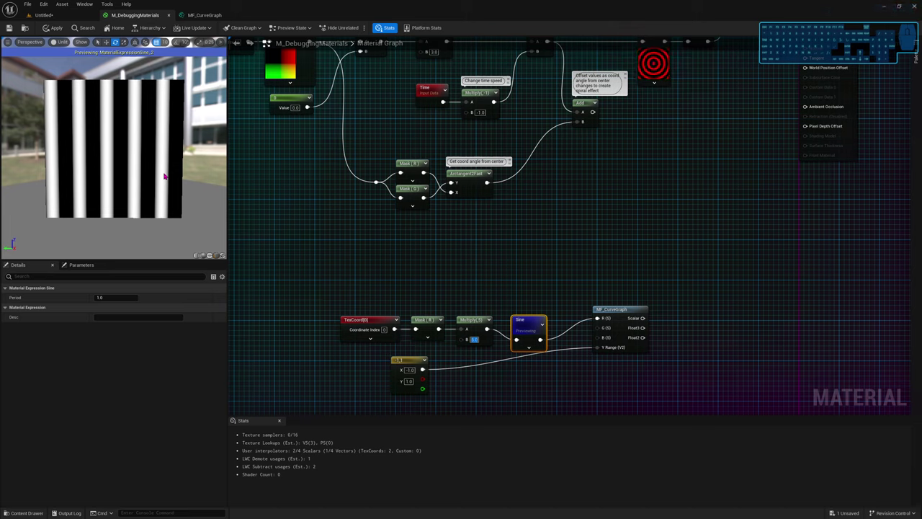
Examine the main chain's Distance, Multiply and Add nodes that scale and animate the values feeding the Sine
{"action": "scroll", "coordinate": [420, 372], "scroll_direction": "down", "scroll_amount": 2}
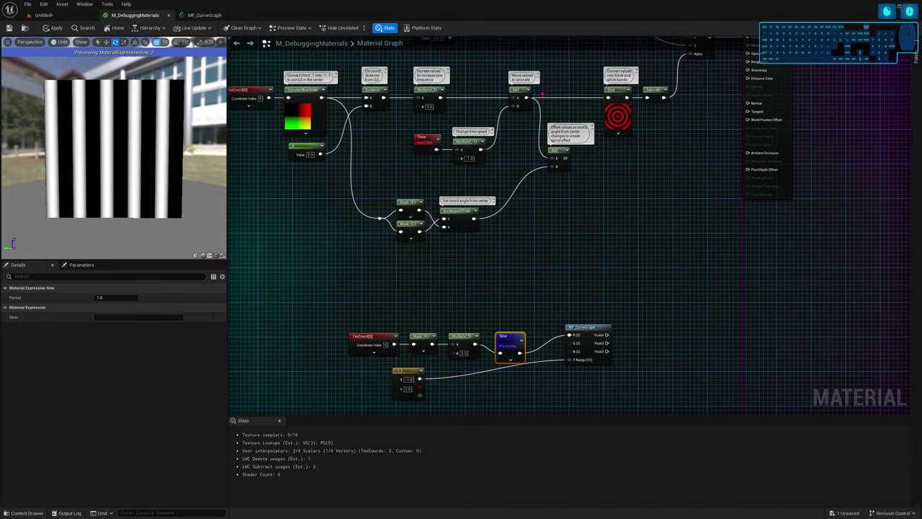
{"action": "right_click_drag", "start_coordinate": [550, 116], "coordinate": [550, 151]}
{"action": "scroll", "coordinate": [539, 153], "scroll_direction": "up", "scroll_amount": 3}
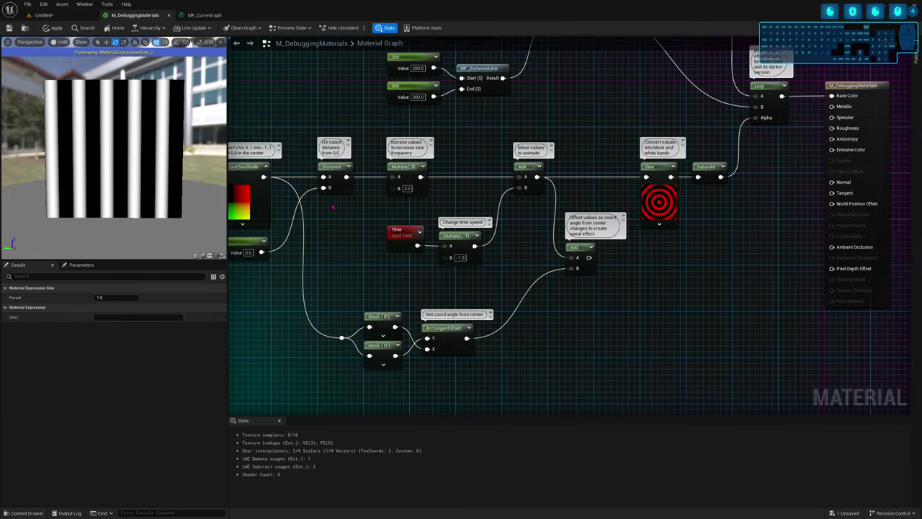
{"action": "right_click_drag", "start_coordinate": [340, 185], "coordinate": [391, 178]}
{"action": "left_click", "coordinate": [391, 178]}
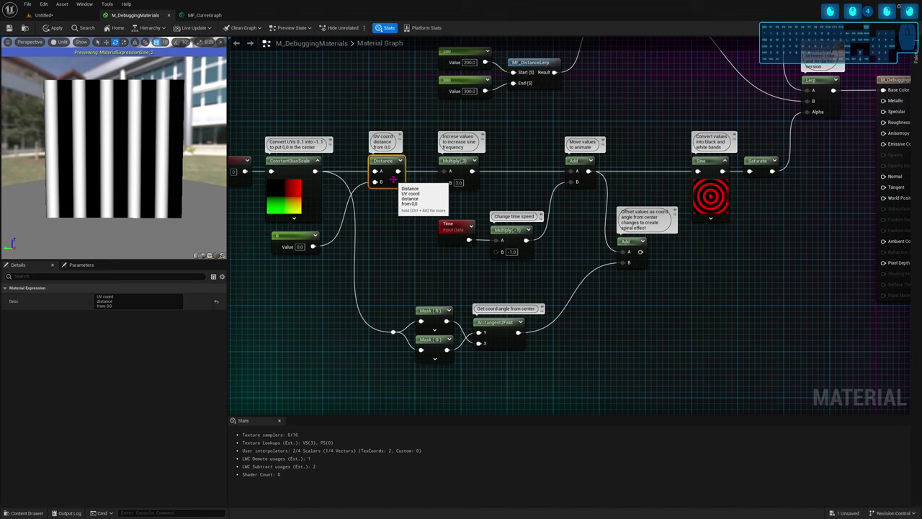
{"action": "left_click", "coordinate": [459, 169]}
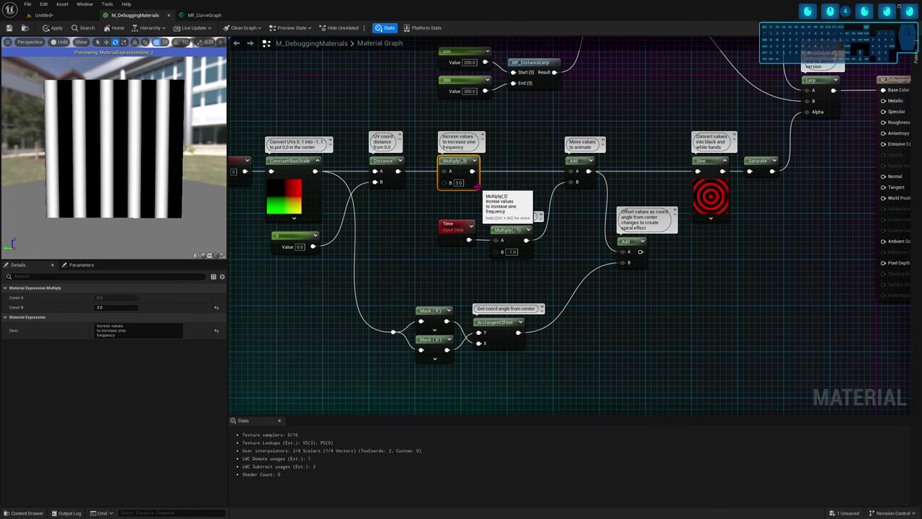
{"action": "right_click_drag", "start_coordinate": [504, 199], "coordinate": [432, 204]}
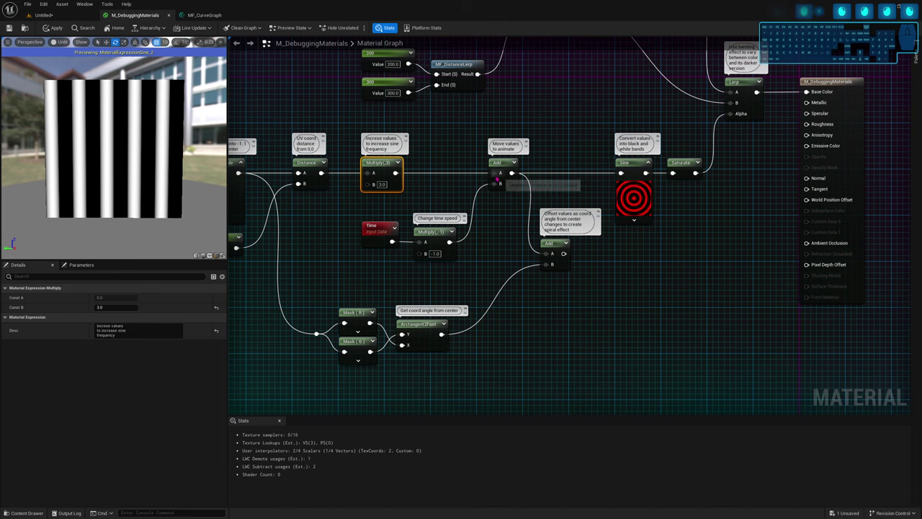
{"action": "left_click", "coordinate": [503, 177]}
{"action": "right_click_drag", "start_coordinate": [496, 242], "coordinate": [496, 136]}
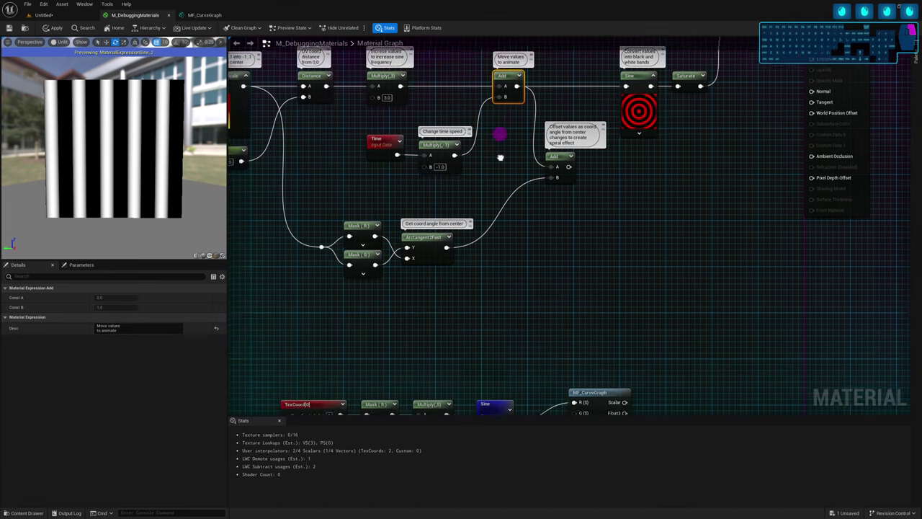
{"action": "scroll", "coordinate": [483, 144], "scroll_direction": "down", "scroll_amount": 2}
{"action": "scroll", "coordinate": [481, 226], "scroll_direction": "up", "scroll_amount": 1}
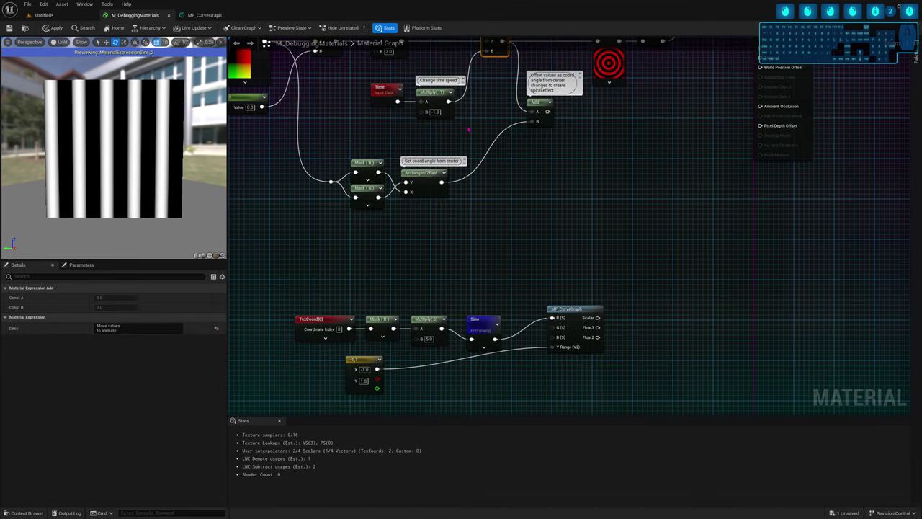
Create an Add node combining the time Multiply(,-1) output in A with the lower Multiply(,5) output in B, and preview it
{"action": "left_click", "coordinate": [466, 239]}
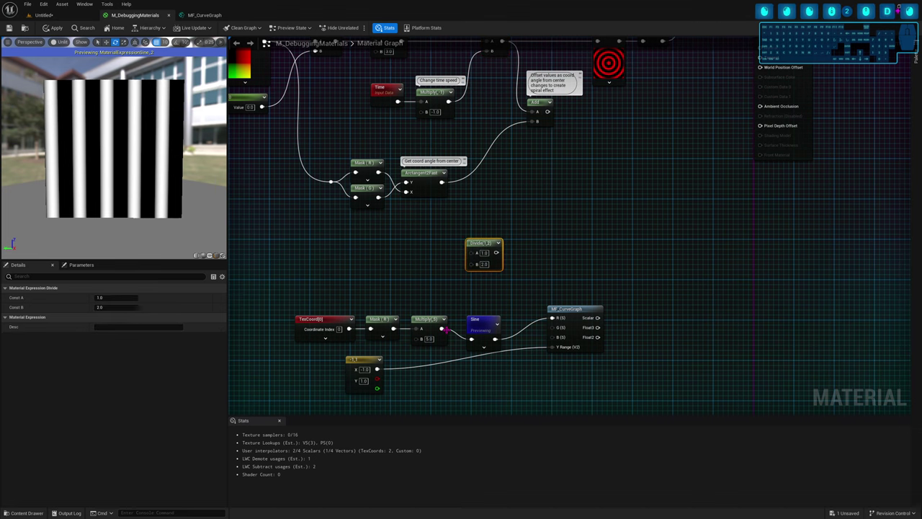
{"action": "key", "text": "Delete"}
{"action": "left_click", "coordinate": [479, 249]}
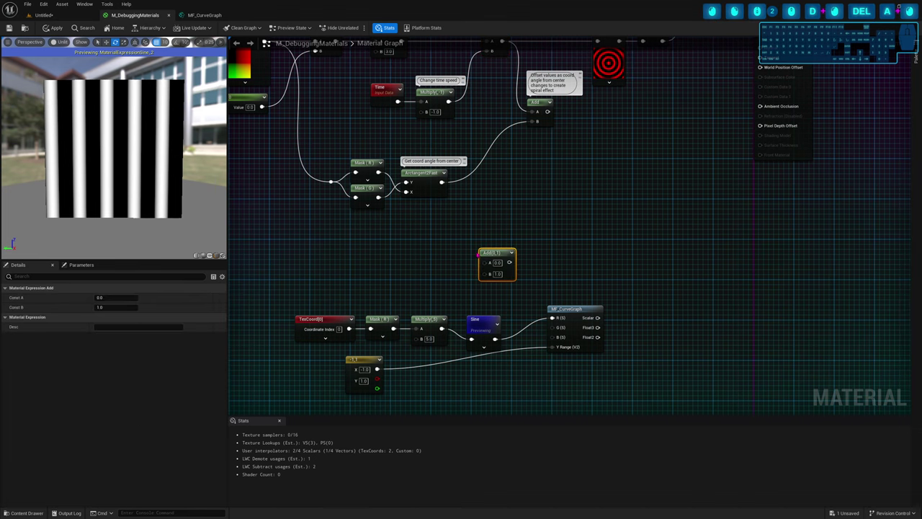
{"action": "left_click_drag", "start_coordinate": [442, 328], "coordinate": [448, 101]}
{"action": "key", "text": "space"}
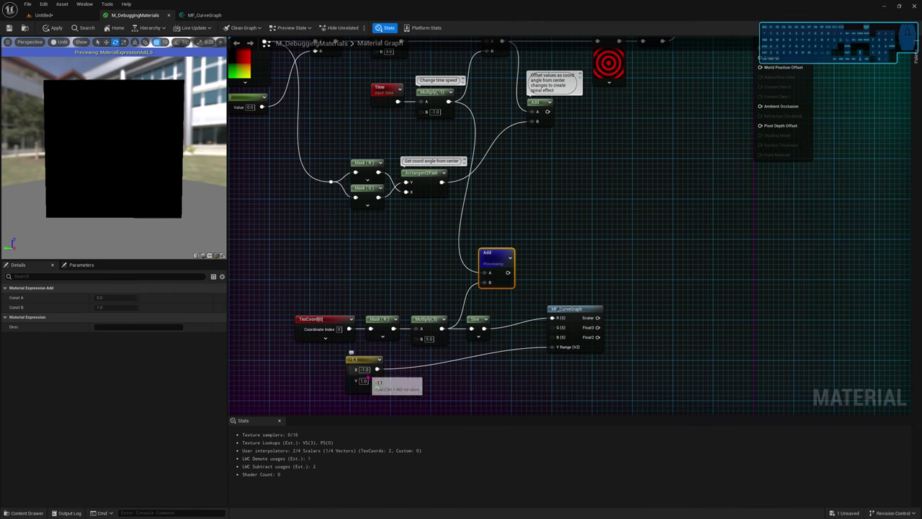
Feed the new Add node's output into the lower Sine node, shift the Sine closer to MF_CurveGraph, and preview it
{"action": "right_click_drag", "start_coordinate": [441, 383], "coordinate": [433, 371]}
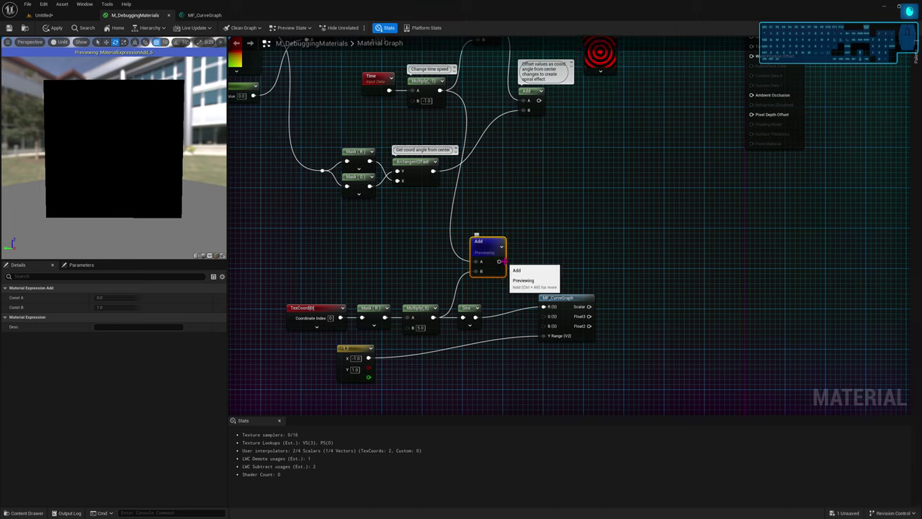
{"action": "left_click_drag", "start_coordinate": [499, 261], "coordinate": [486, 310]}
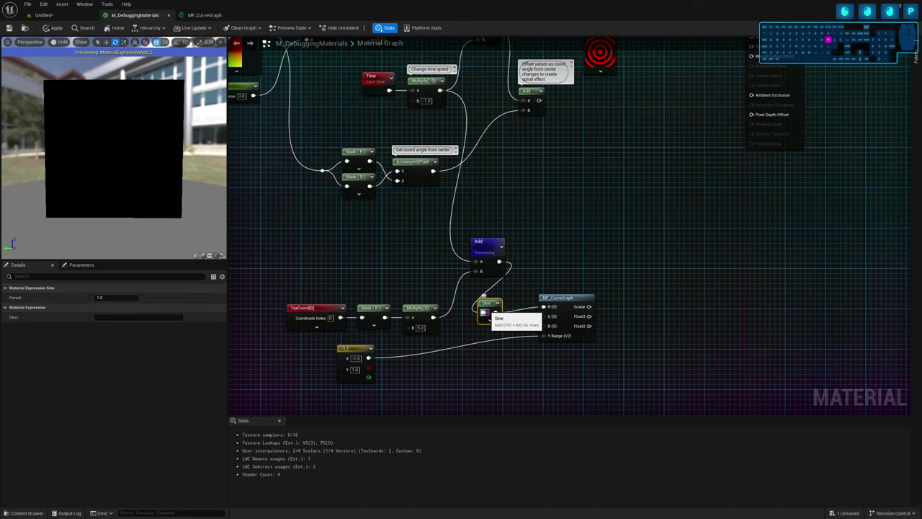
{"action": "key", "text": "space"}
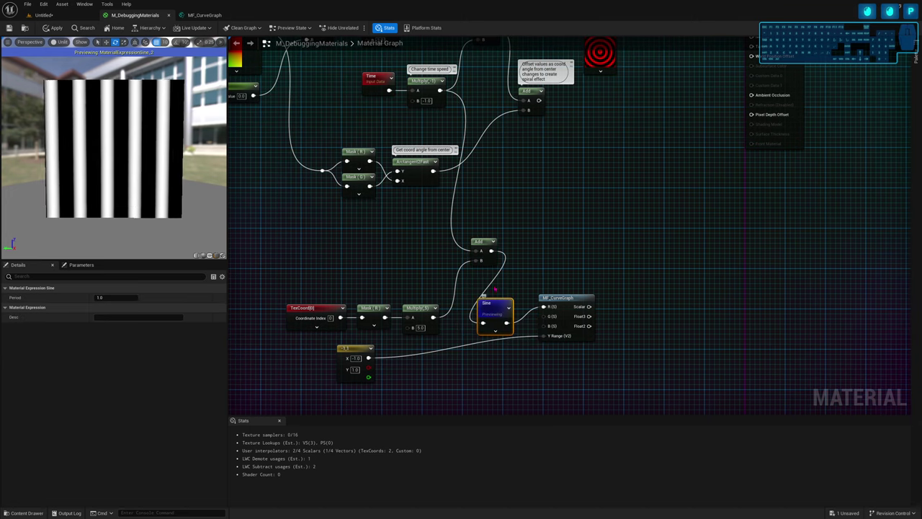
Preview the MF_CurveGraph node to view the animated sine as a curve
{"action": "right_click_drag", "start_coordinate": [590, 81], "coordinate": [609, 108]}
{"action": "scroll", "coordinate": [608, 108], "scroll_direction": "up", "scroll_amount": 1}
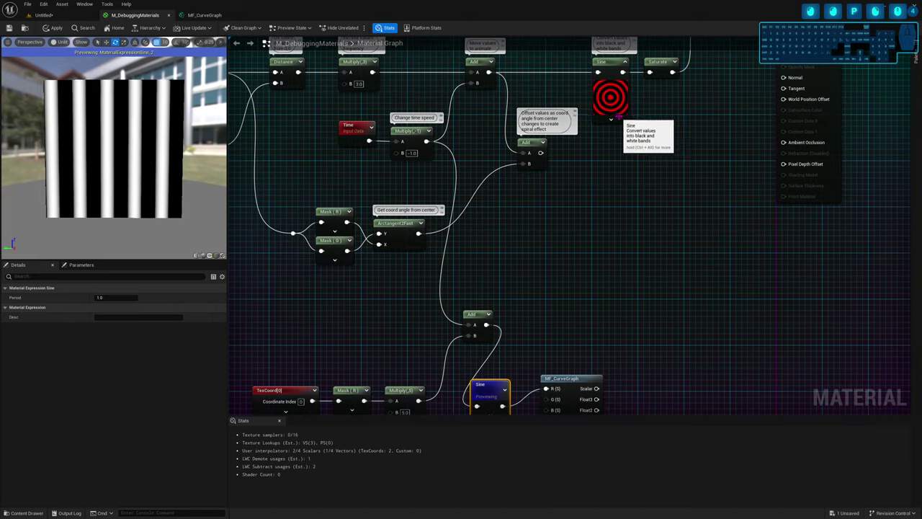
{"action": "right_click_drag", "start_coordinate": [589, 339], "coordinate": [595, 281]}
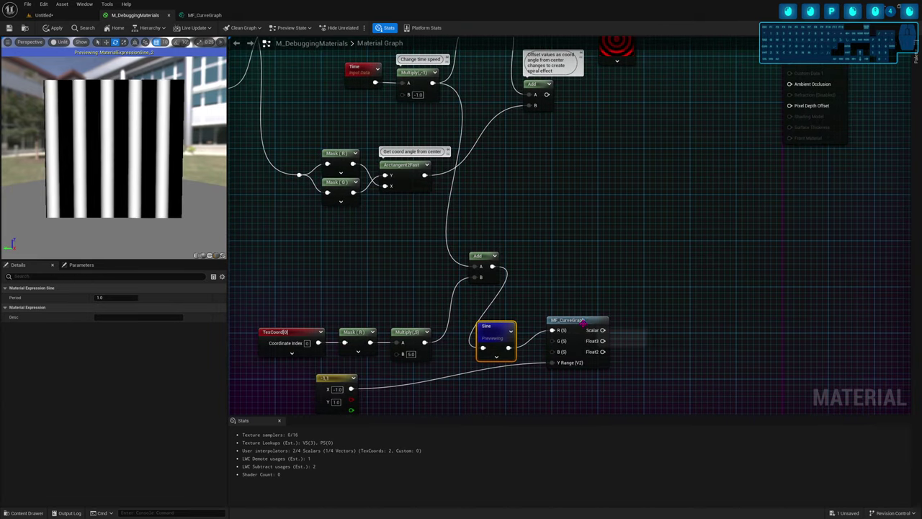
{"action": "left_click", "coordinate": [580, 333]}
{"action": "key", "text": "space"}
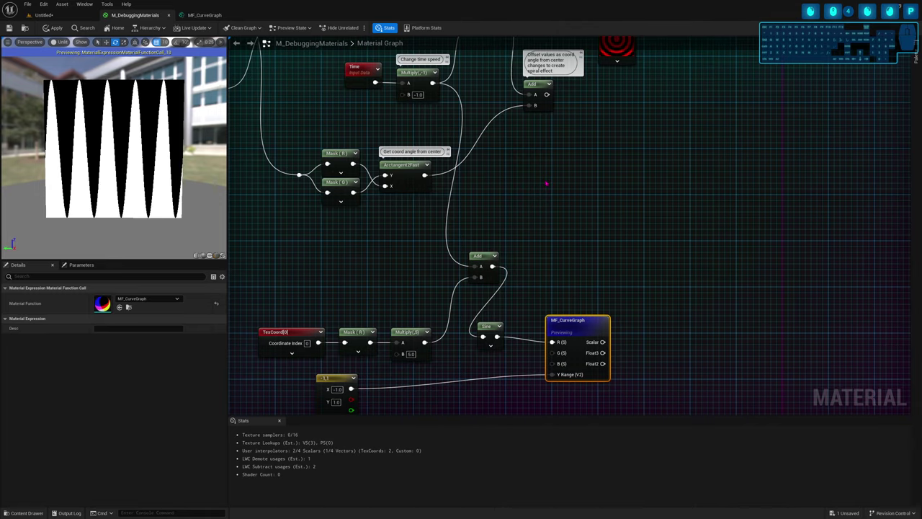
{"action": "right_click_drag", "start_coordinate": [583, 331], "coordinate": [617, 256]}
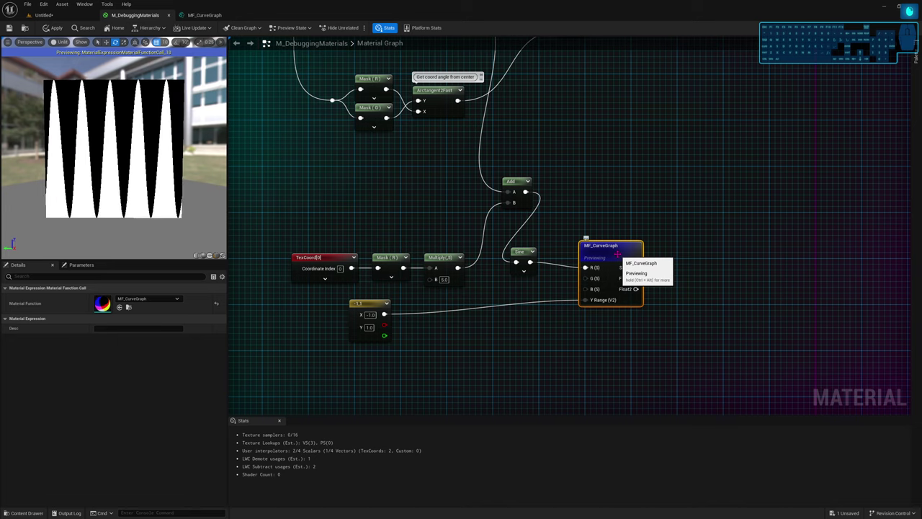
Open the MF_CurveGraph material function and examine its Float2 and Float3 outputs
{"action": "double_click", "coordinate": [617, 254]}
{"action": "left_click", "coordinate": [608, 254]}
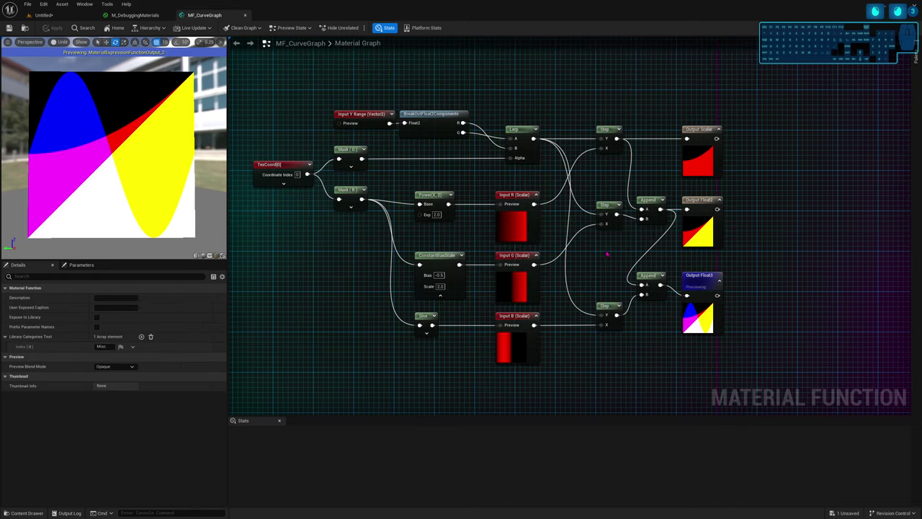
{"action": "right_click_drag", "start_coordinate": [616, 262], "coordinate": [632, 257]}
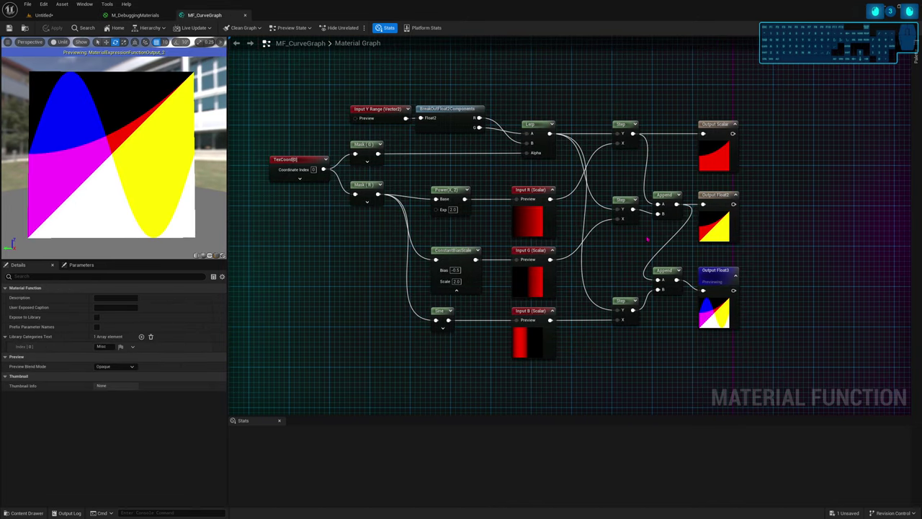
{"action": "left_click", "coordinate": [716, 220]}
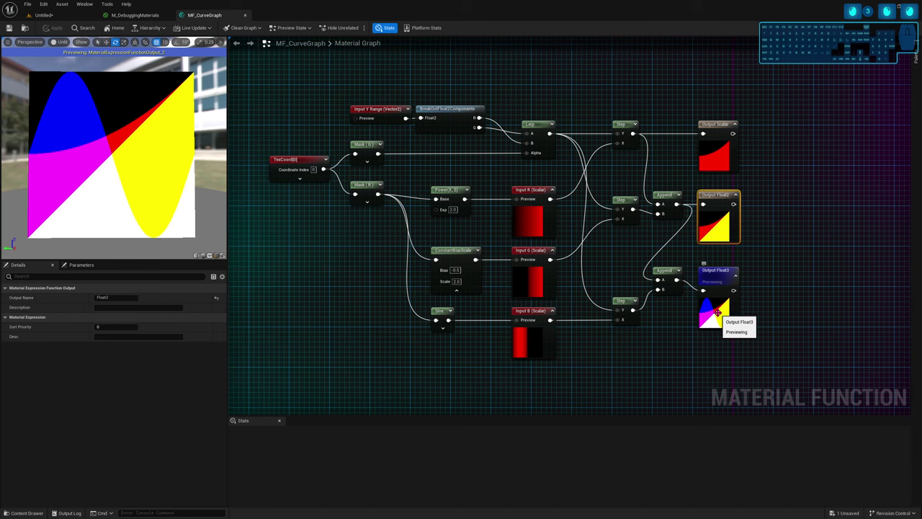
{"action": "left_click", "coordinate": [723, 312]}
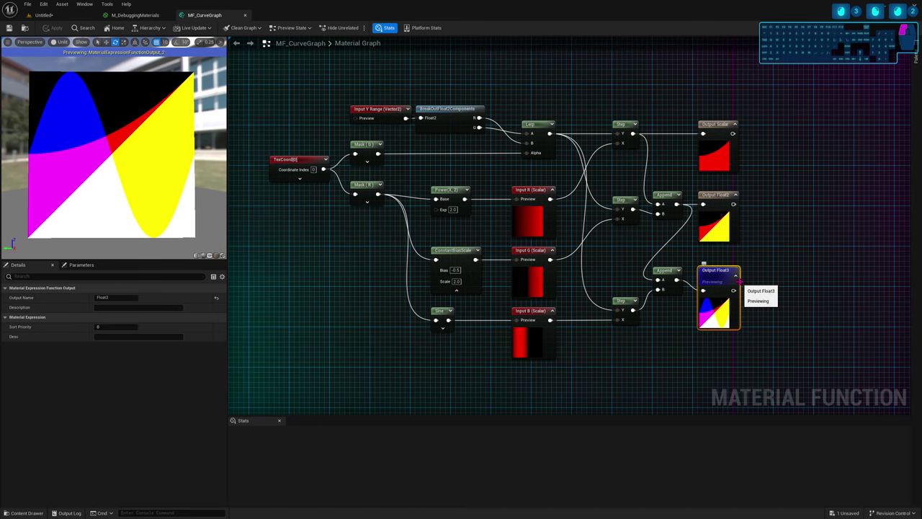
{"action": "left_click", "coordinate": [755, 220]}
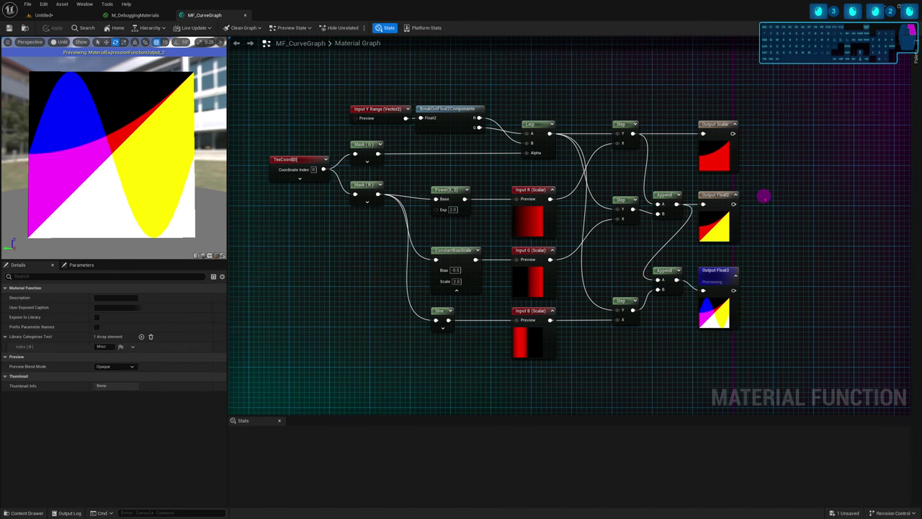
{"action": "key", "text": "Home"}
{"action": "scroll", "coordinate": [484, 193], "scroll_direction": "up", "scroll_amount": 2}
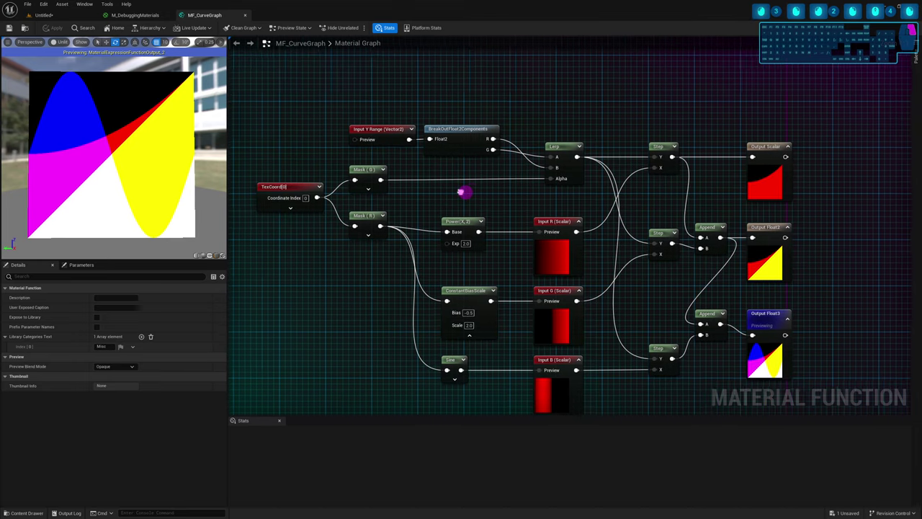
Examine how Input Y Range passes through BreakOutFloat2Components into the Lerp, with TexCoord and Mask (G) supplying its alpha
{"action": "left_click", "coordinate": [367, 145]}
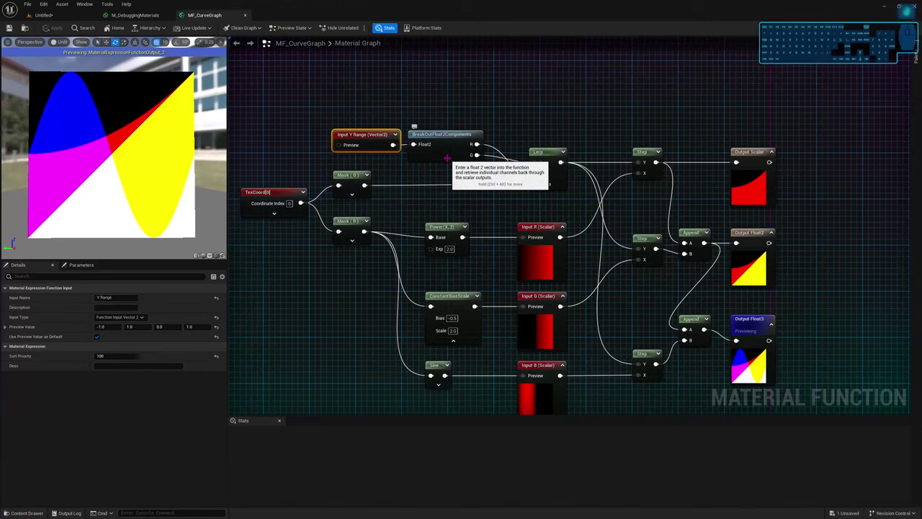
{"action": "left_click", "coordinate": [447, 157]}
{"action": "right_click_drag", "start_coordinate": [467, 178], "coordinate": [462, 147]}
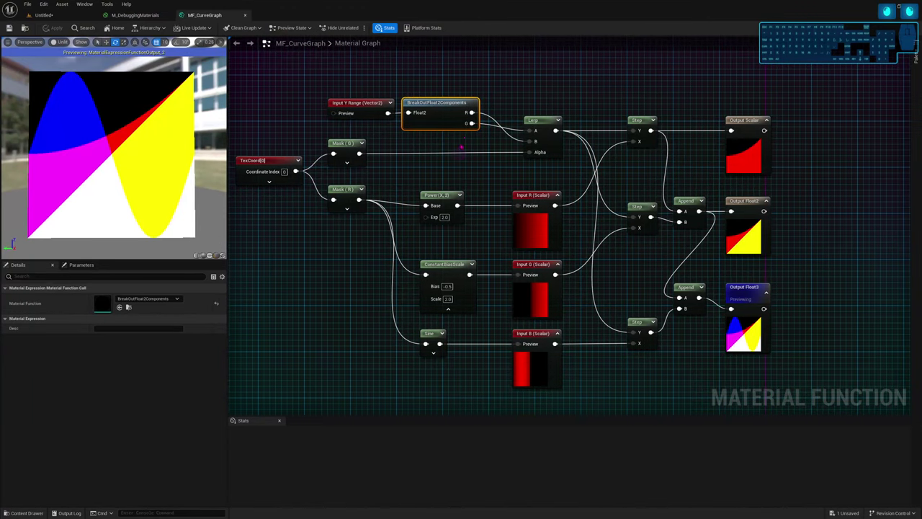
{"action": "left_click", "coordinate": [547, 127]}
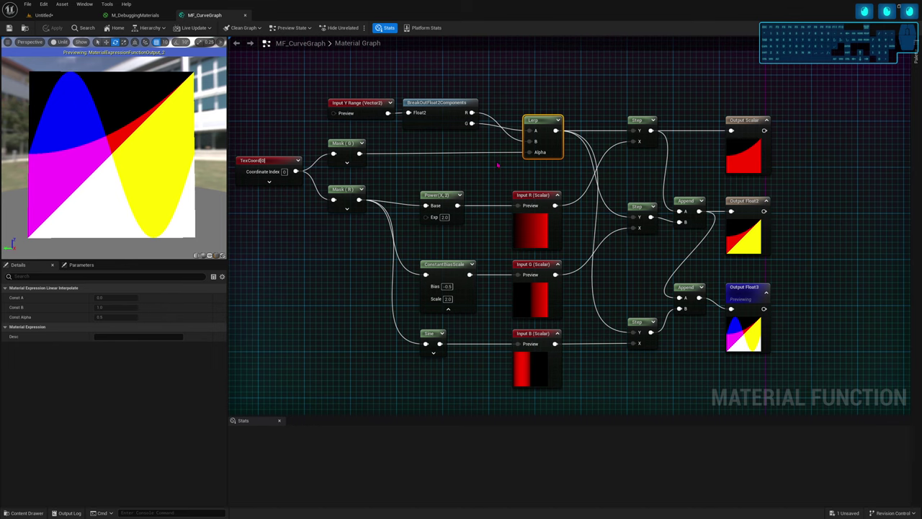
{"action": "right_click_drag", "start_coordinate": [497, 168], "coordinate": [525, 186]}
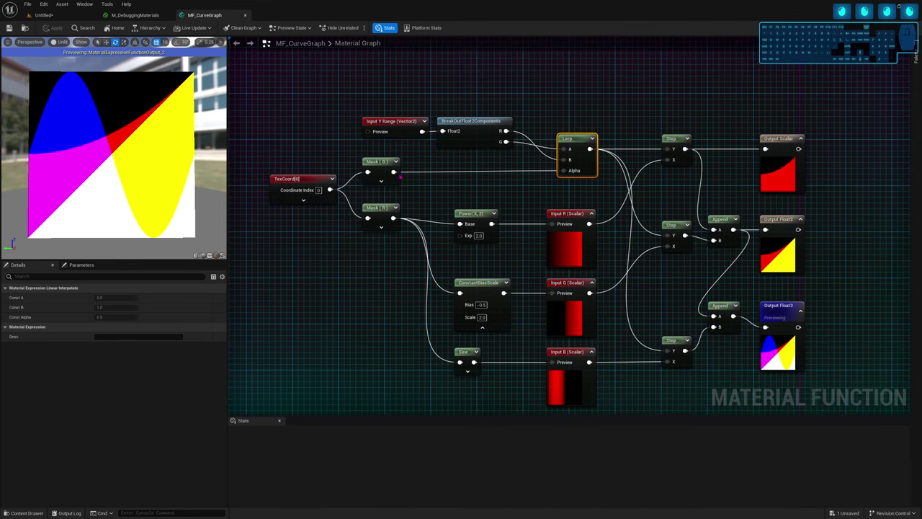
{"action": "left_click_drag", "start_coordinate": [322, 163], "coordinate": [382, 189]}
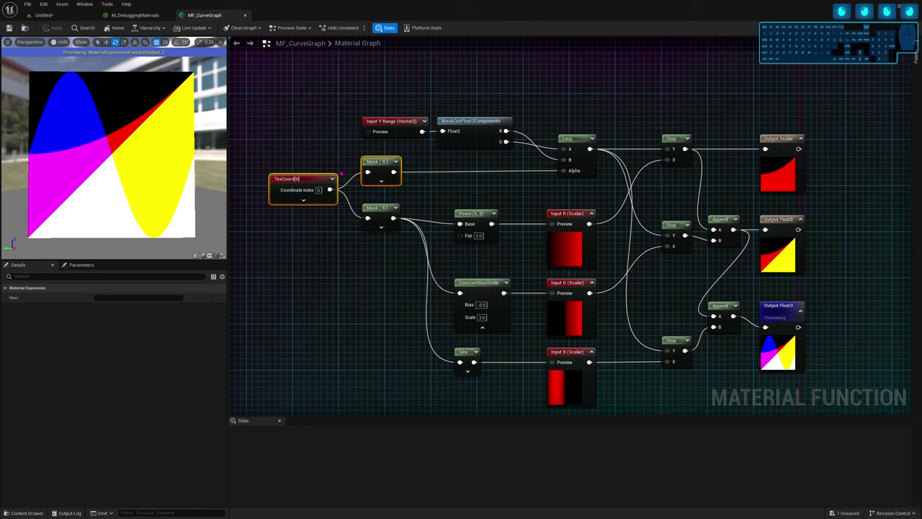
Preview the Mask (G) node to inspect its vertical gradient on the plane, and stop previewing it
{"action": "left_click_drag", "start_coordinate": [180, 166], "coordinate": [180, 216]}
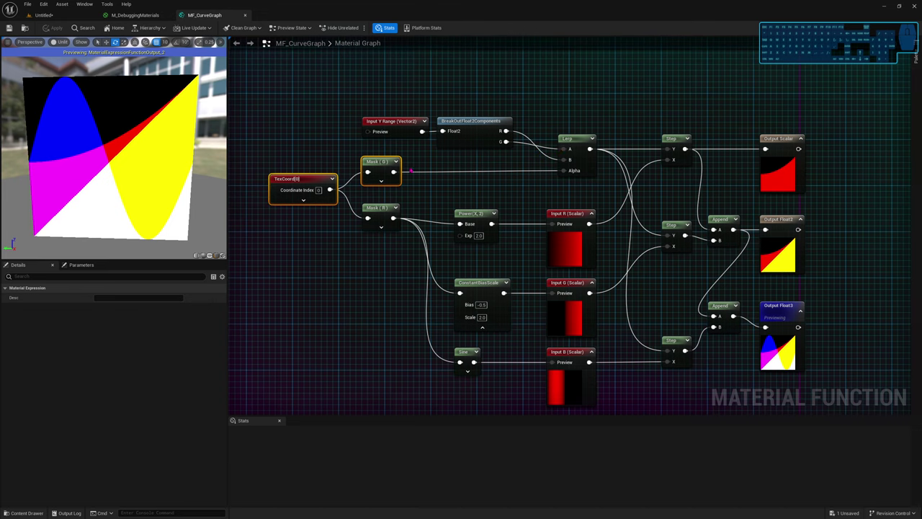
{"action": "left_click", "coordinate": [374, 162]}
{"action": "key", "text": "space"}
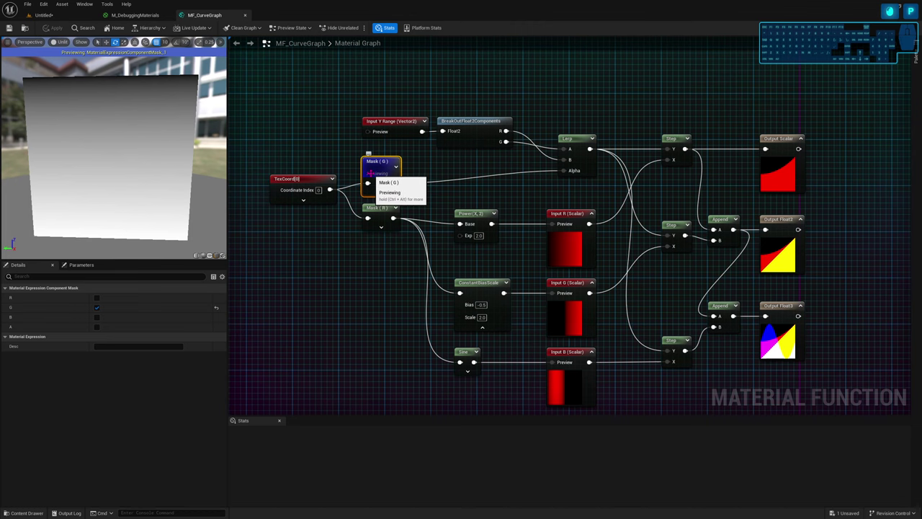
{"action": "key", "text": "space"}
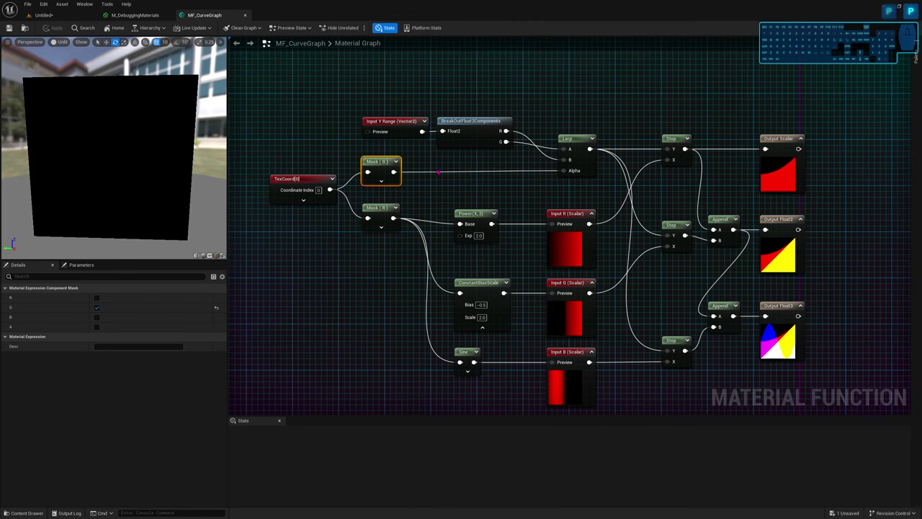
{"action": "left_click", "coordinate": [437, 173]}
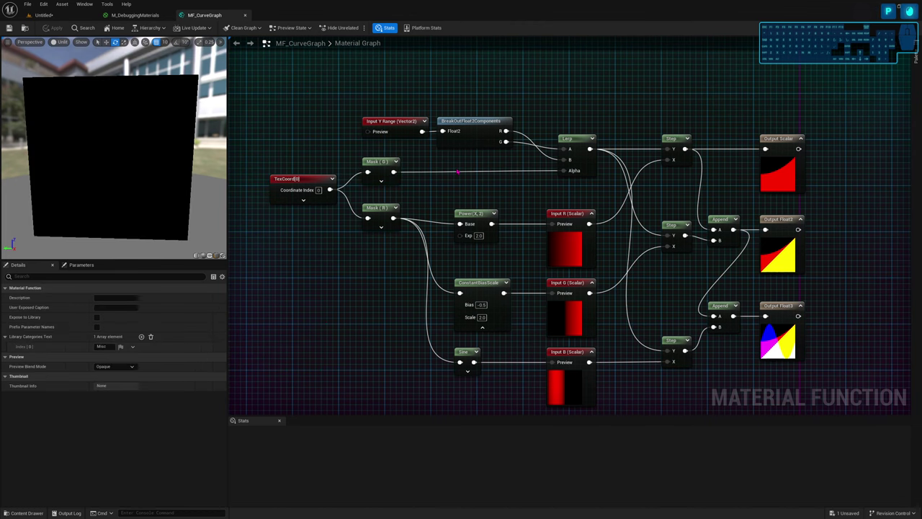
Preview the Output Scalar node and examine the Lerp and upper Step nodes that produce its curve
{"action": "left_click", "coordinate": [771, 173]}
{"action": "key", "text": "space"}
{"action": "left_click", "coordinate": [714, 186]}
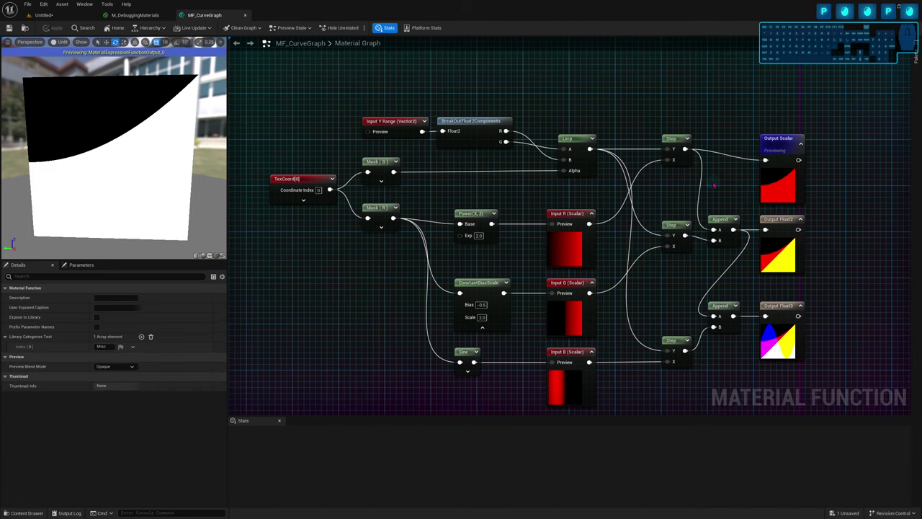
{"action": "right_click_drag", "start_coordinate": [714, 186], "coordinate": [659, 128]}
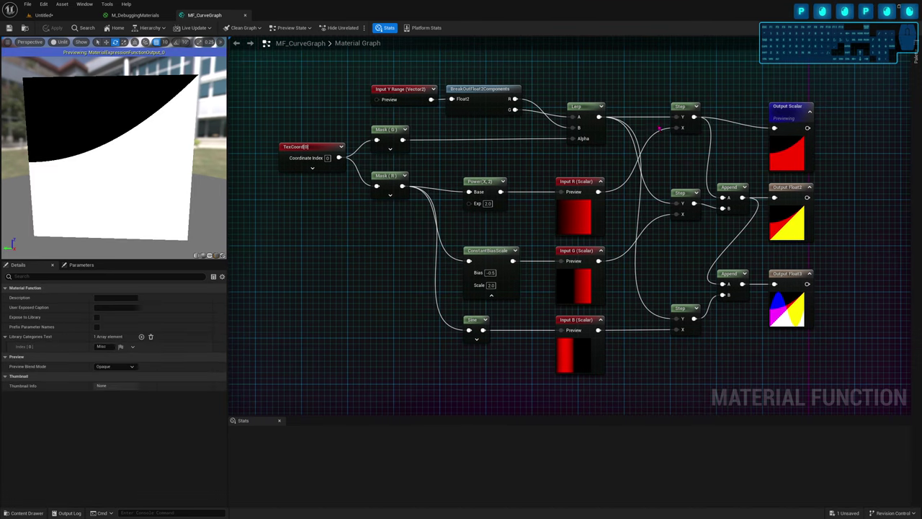
{"action": "left_click", "coordinate": [598, 117]}
{"action": "left_click", "coordinate": [680, 108]}
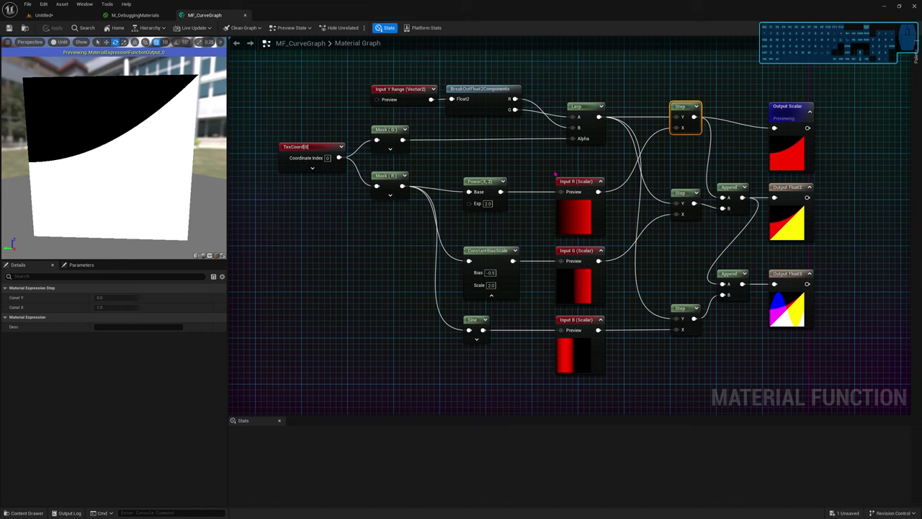
Examine the Output Scalar node and the middle Step and Append nodes that build the Float2 output
{"action": "left_click", "coordinate": [784, 112]}
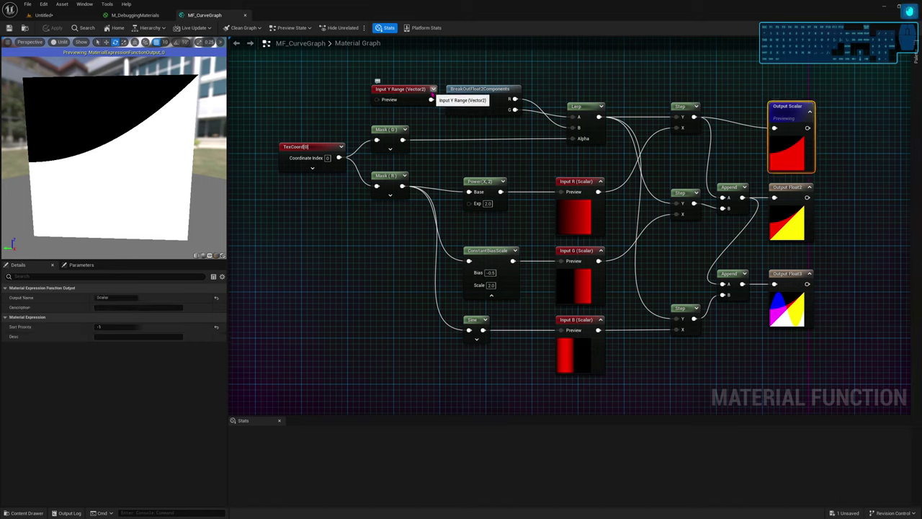
{"action": "left_click_drag", "start_coordinate": [688, 175], "coordinate": [724, 203]}
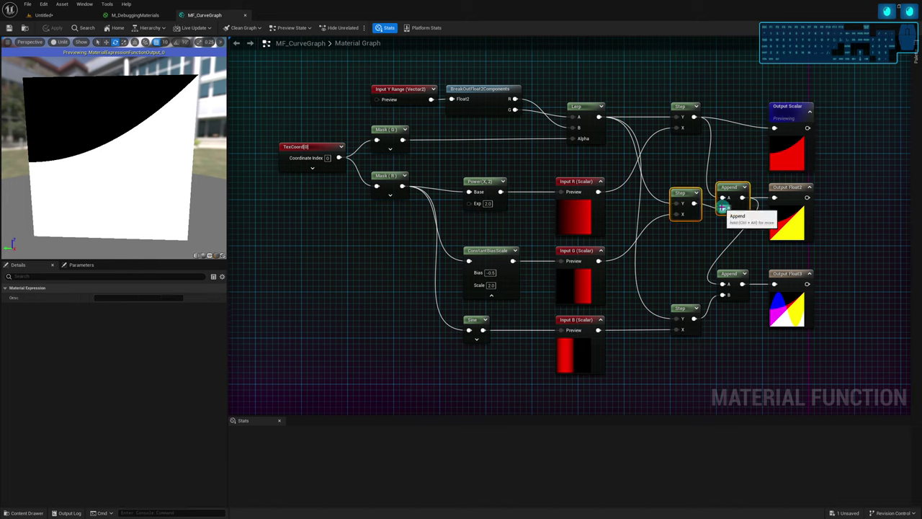
{"action": "left_click", "coordinate": [631, 201]}
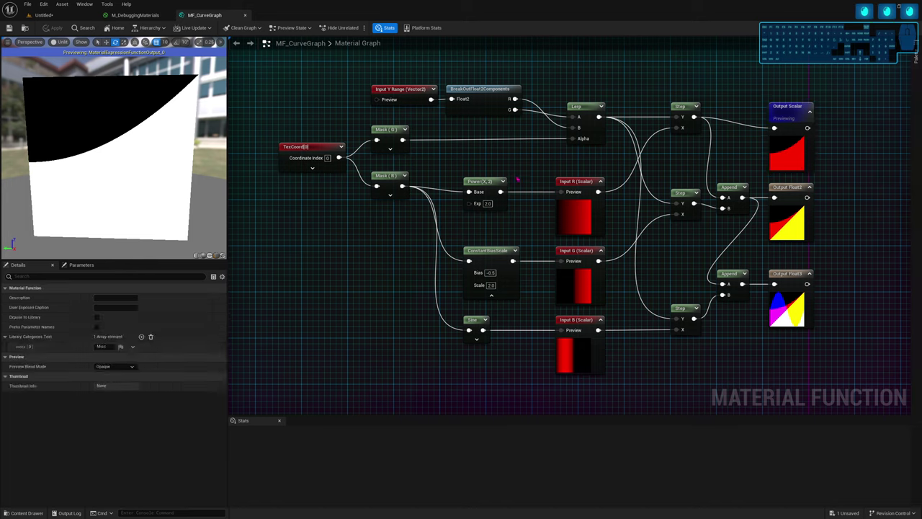
Examine the Power, ConstantBiasScale and Sine nodes feeding the R, G and B scalar inputs, and the Output Float3 preview
{"action": "left_click", "coordinate": [497, 183]}
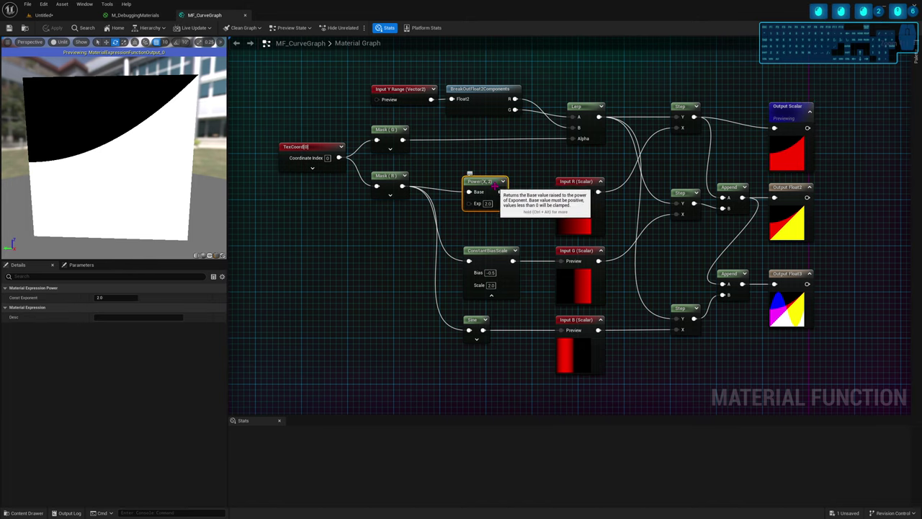
{"action": "left_click", "coordinate": [497, 251]}
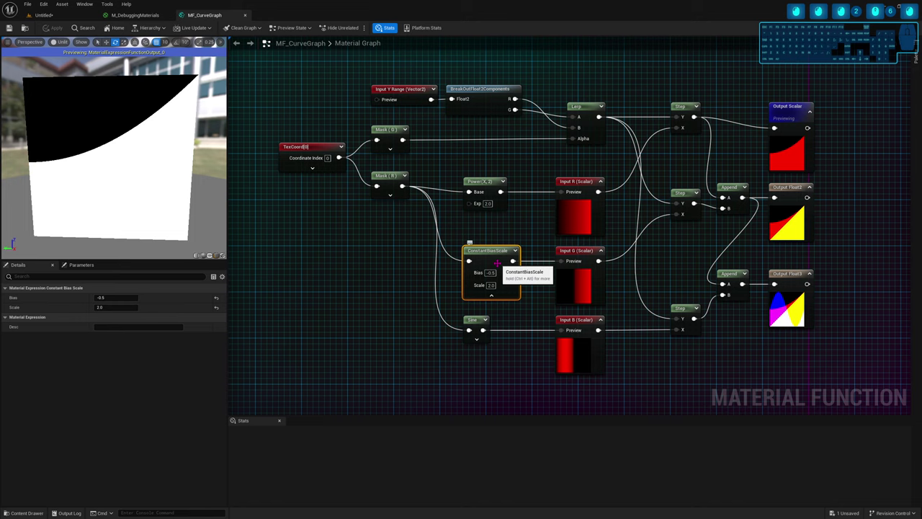
{"action": "left_click", "coordinate": [475, 321]}
{"action": "left_click", "coordinate": [528, 355]}
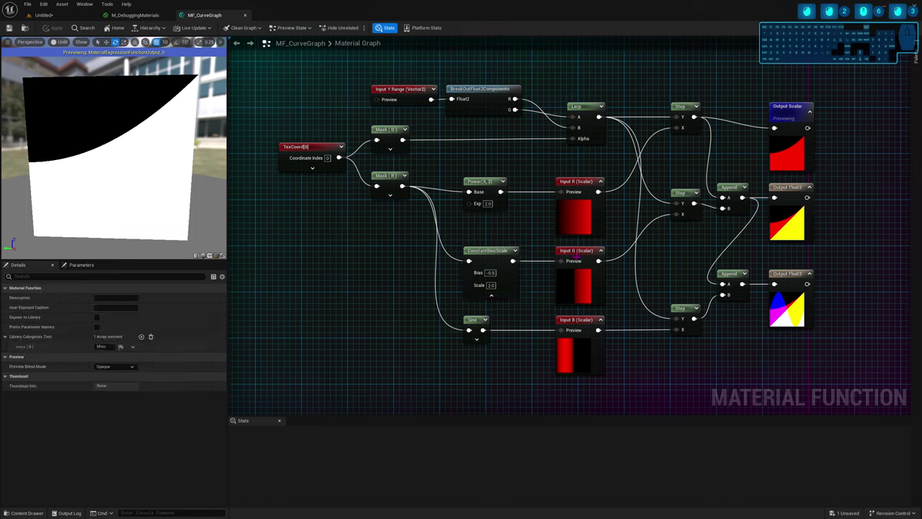
{"action": "left_click", "coordinate": [796, 317]}
{"action": "left_click", "coordinate": [835, 272]}
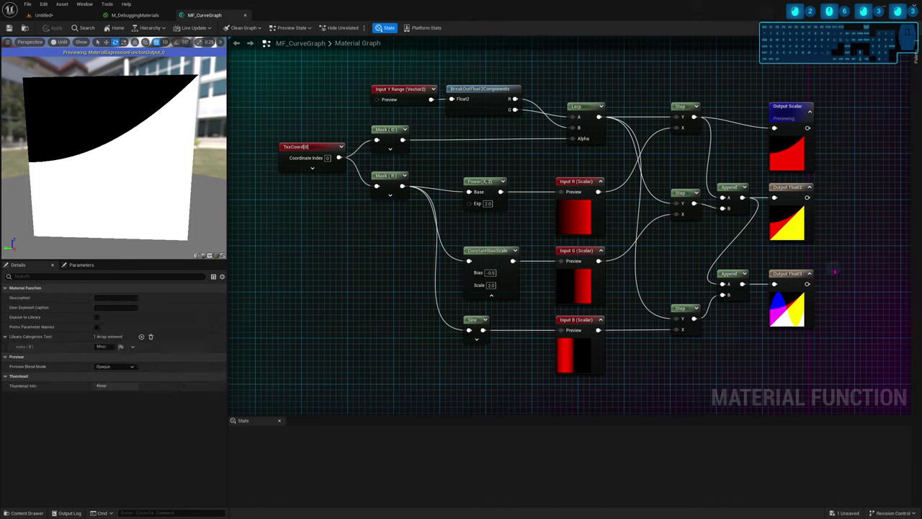
Return to the M_DebuggingMaterials graph and examine the material's result node
{"action": "left_click", "coordinate": [126, 15]}
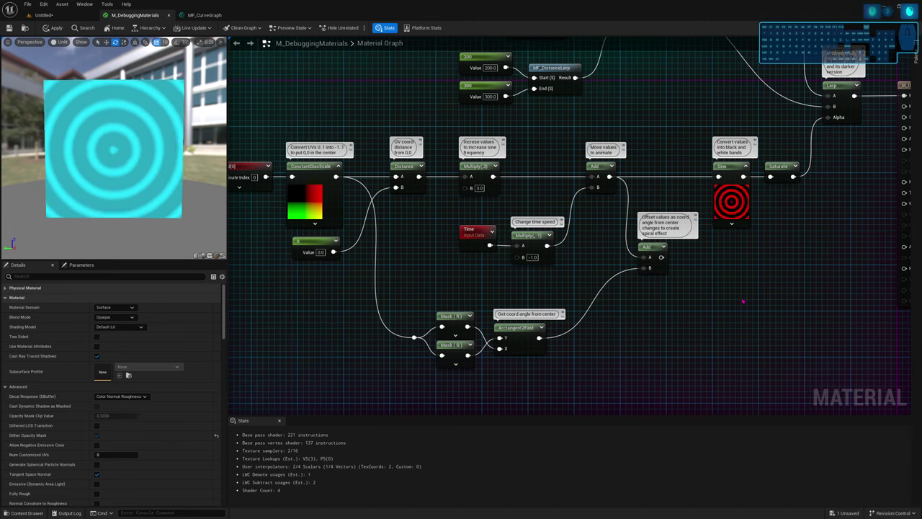
{"action": "right_click_drag", "start_coordinate": [743, 302], "coordinate": [688, 282]}
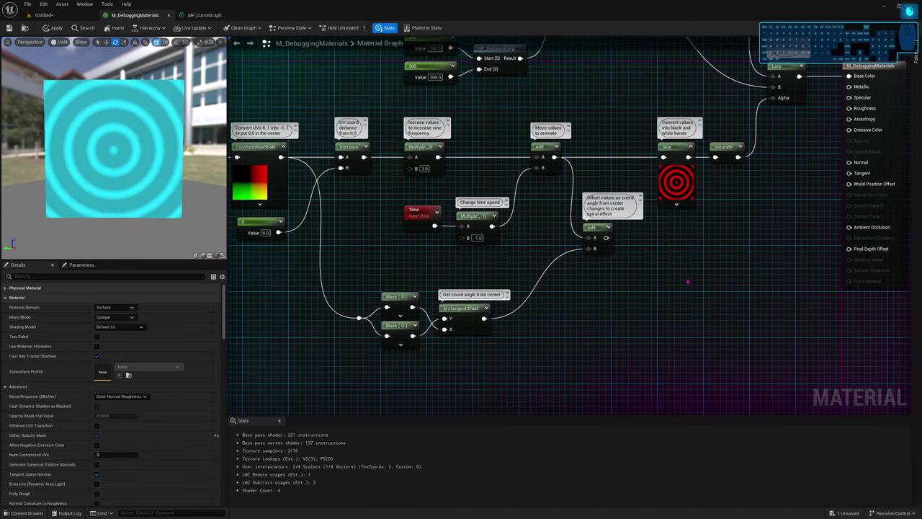
{"action": "left_click_drag", "start_coordinate": [835, 245], "coordinate": [869, 297]}
{"action": "right_click_drag", "start_coordinate": [847, 306], "coordinate": [849, 356]}
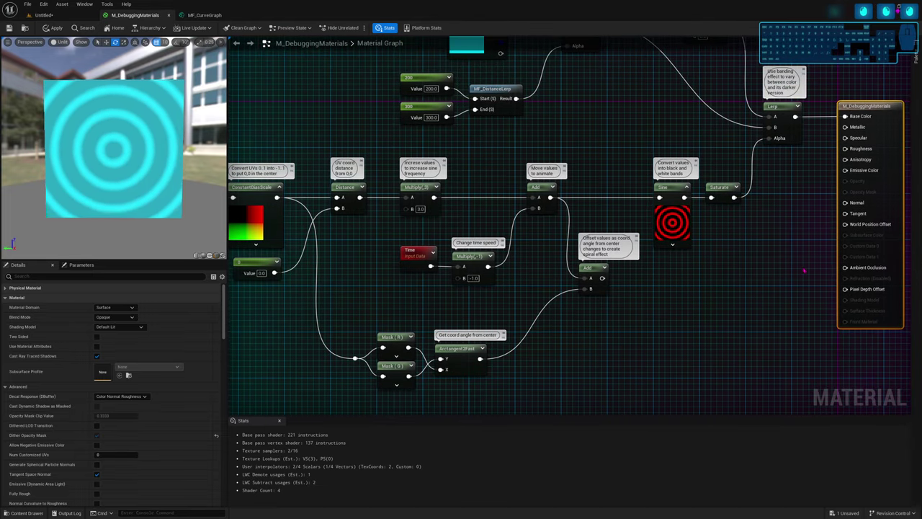
Add a SetMaterialAttributes node in the empty area below the Sine and Saturate nodes
{"action": "right_click_drag", "start_coordinate": [766, 290], "coordinate": [755, 240]}
{"action": "right_click", "coordinate": [705, 253]}
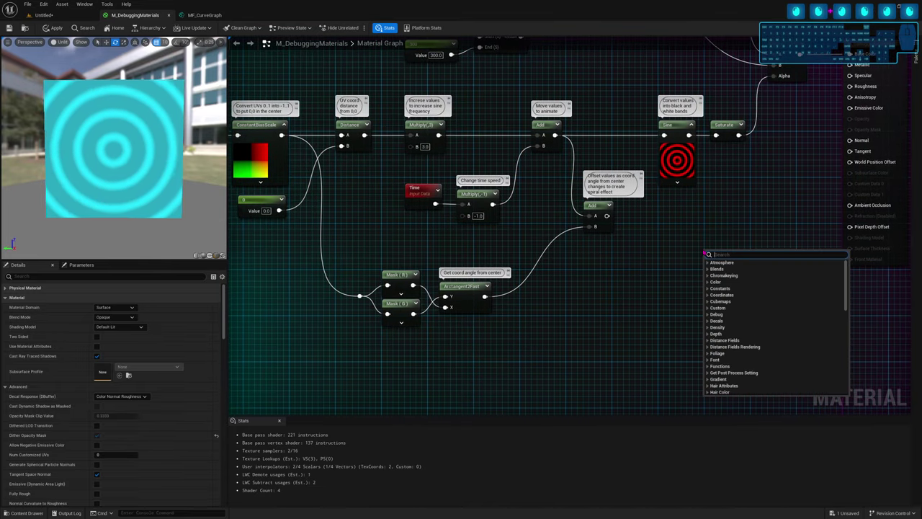
{"action": "type", "text": "setmater"}
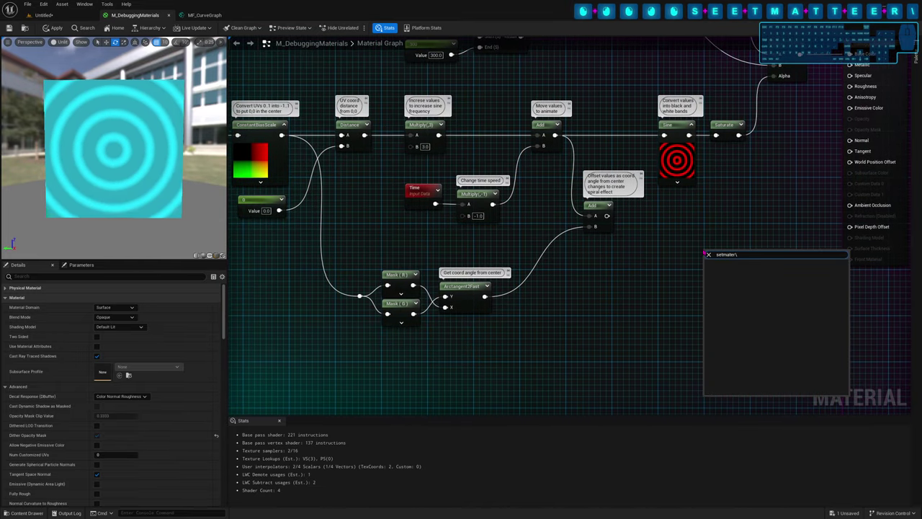
{"action": "key", "text": "Return"}
{"action": "scroll", "coordinate": [711, 270], "scroll_direction": "up", "scroll_amount": 4, "text": "ctrl"}
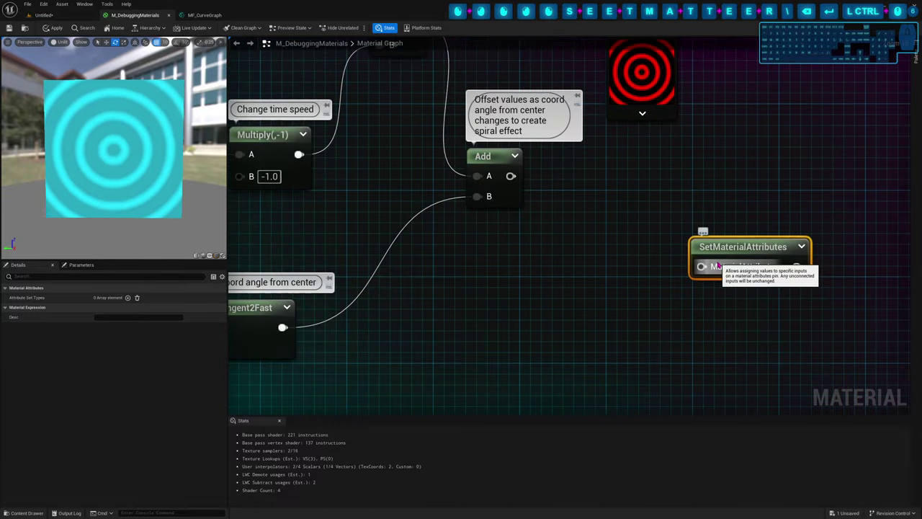
Add three attribute set types to the SetMaterialAttributes node: BaseColor, Metallic and Roughness
{"action": "right_click_drag", "start_coordinate": [724, 301], "coordinate": [725, 181]}
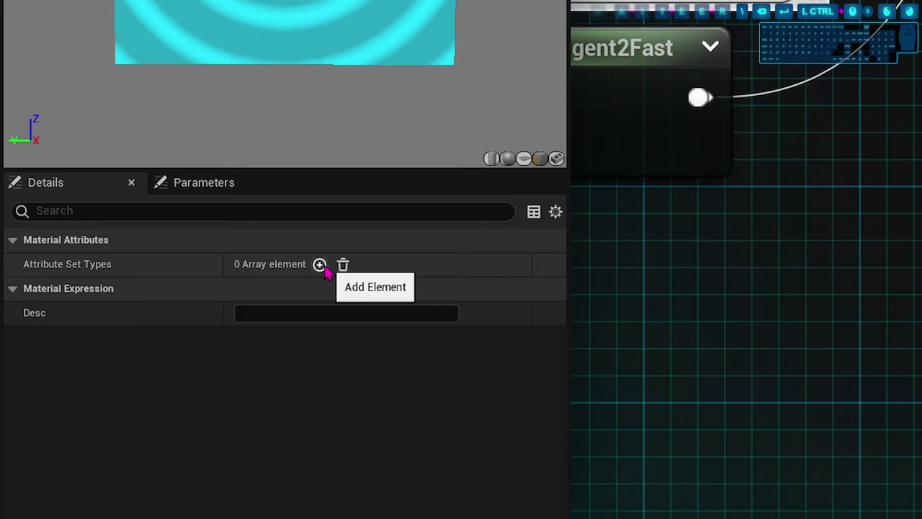
{"action": "left_click", "coordinate": [320, 265]}
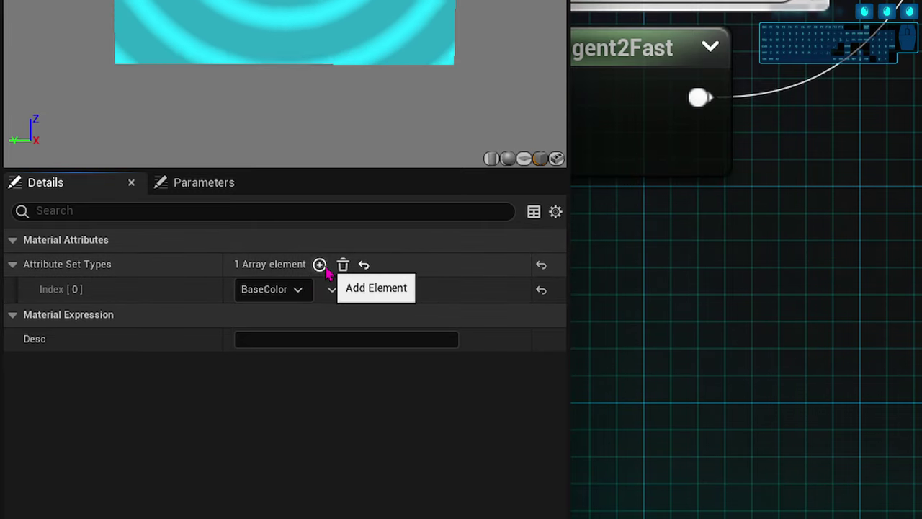
{"action": "left_click", "coordinate": [321, 265]}
{"action": "left_click", "coordinate": [325, 265]}
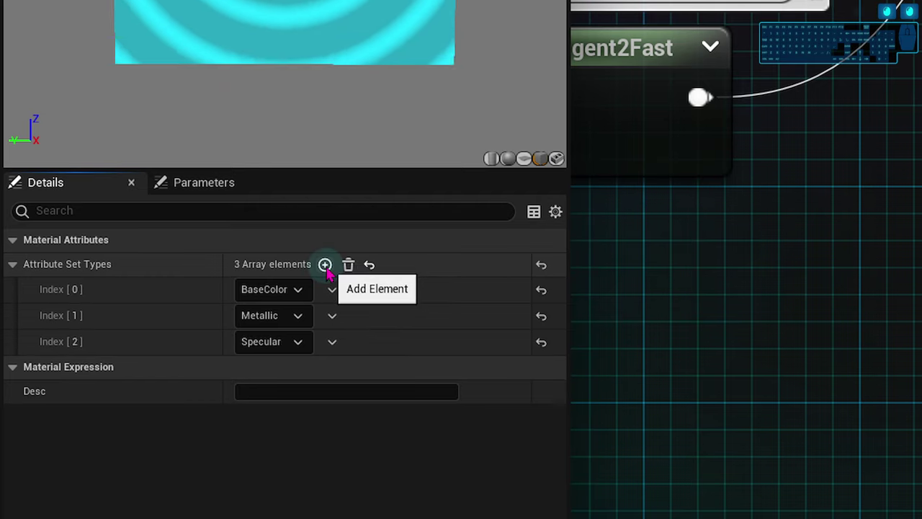
{"action": "left_click", "coordinate": [276, 346]}
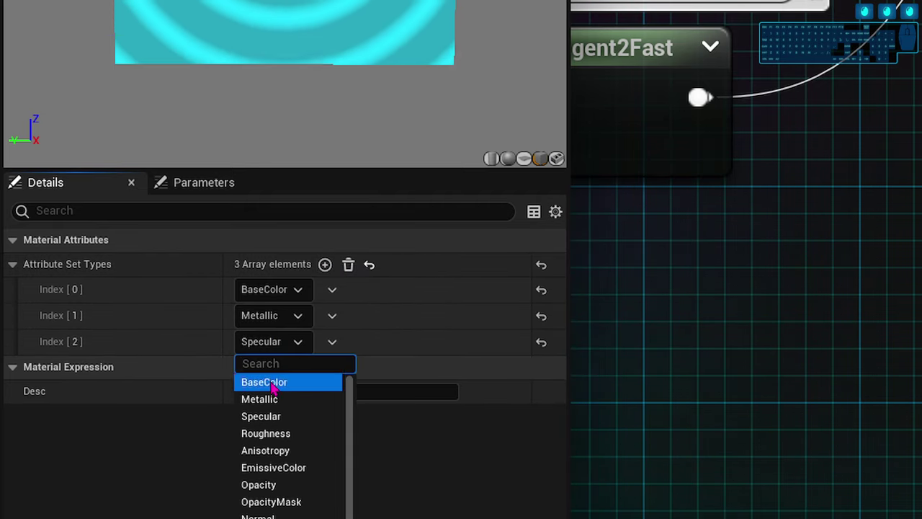
{"action": "left_click", "coordinate": [266, 434]}
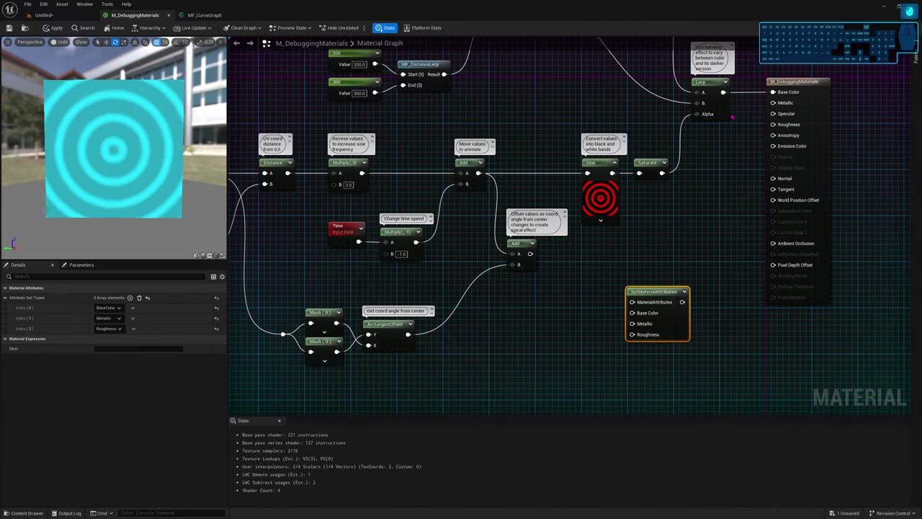
Move the SetMaterialAttributes node closer to the result node and connect the Sine output to its Base Color input
{"action": "left_click", "coordinate": [793, 82]}
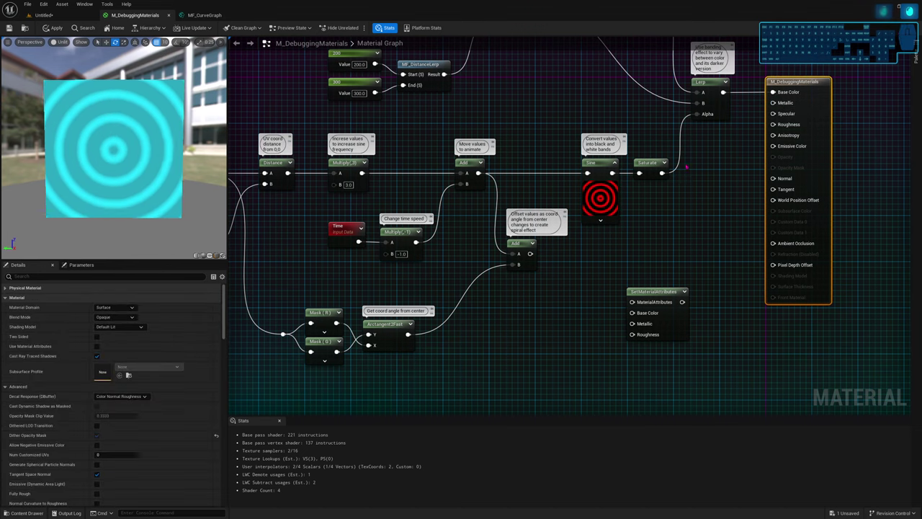
{"action": "left_click_drag", "start_coordinate": [655, 295], "coordinate": [668, 293]}
{"action": "right_click_drag", "start_coordinate": [654, 267], "coordinate": [654, 269]}
{"action": "left_click", "coordinate": [662, 223]}
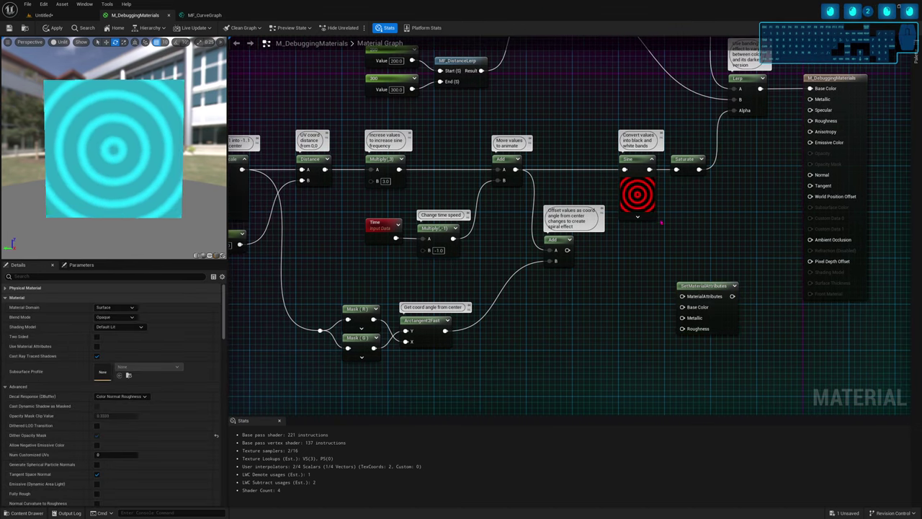
{"action": "left_click_drag", "start_coordinate": [650, 170], "coordinate": [693, 307]}
Preview the SetMaterialAttributes node on the cube and switch the preview viewport to Lit mode
{"action": "left_click", "coordinate": [696, 288]}
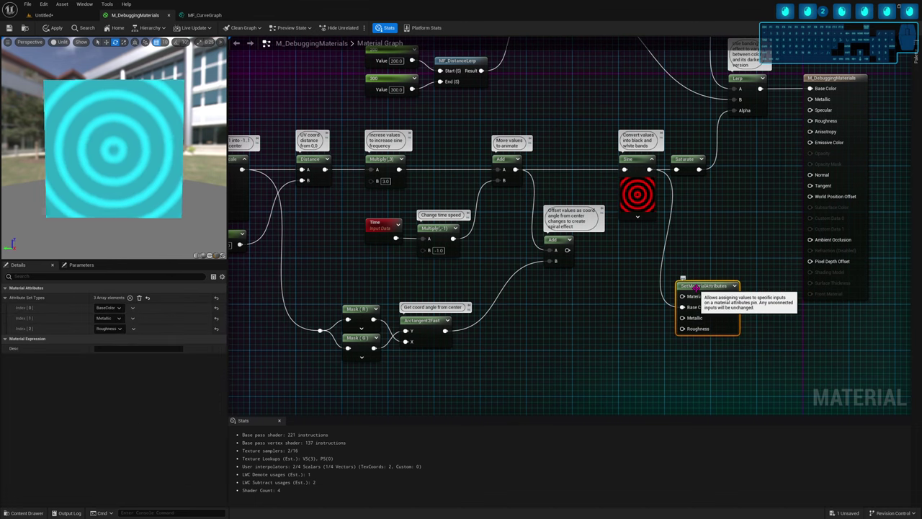
{"action": "key", "text": "space"}
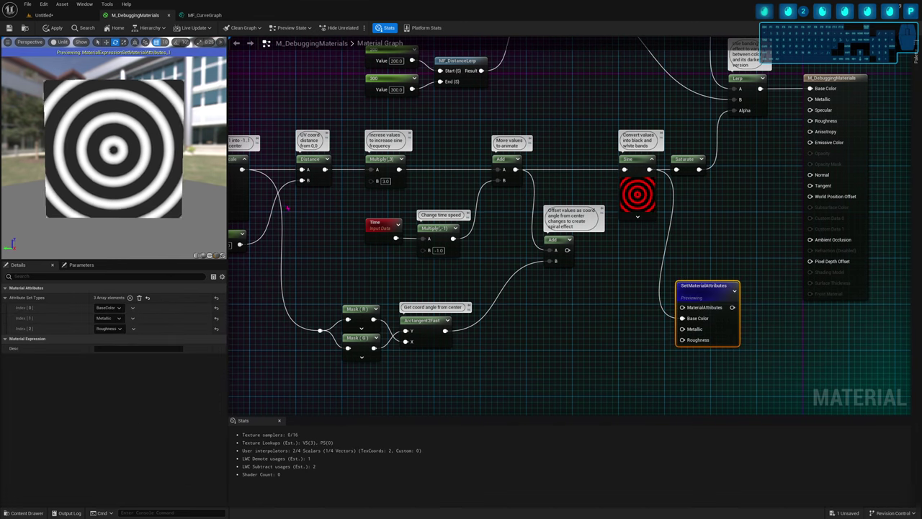
{"action": "left_click_drag", "start_coordinate": [144, 166], "coordinate": [160, 195]}
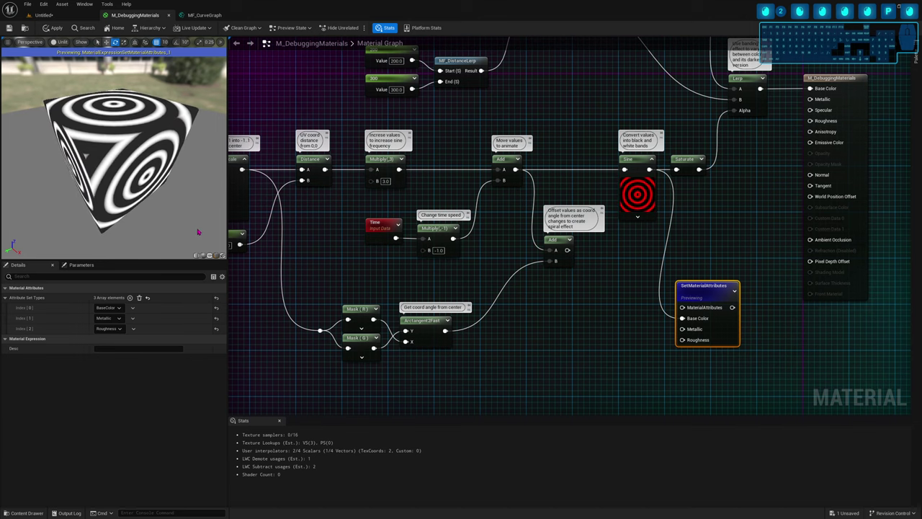
{"action": "left_click", "coordinate": [61, 42]}
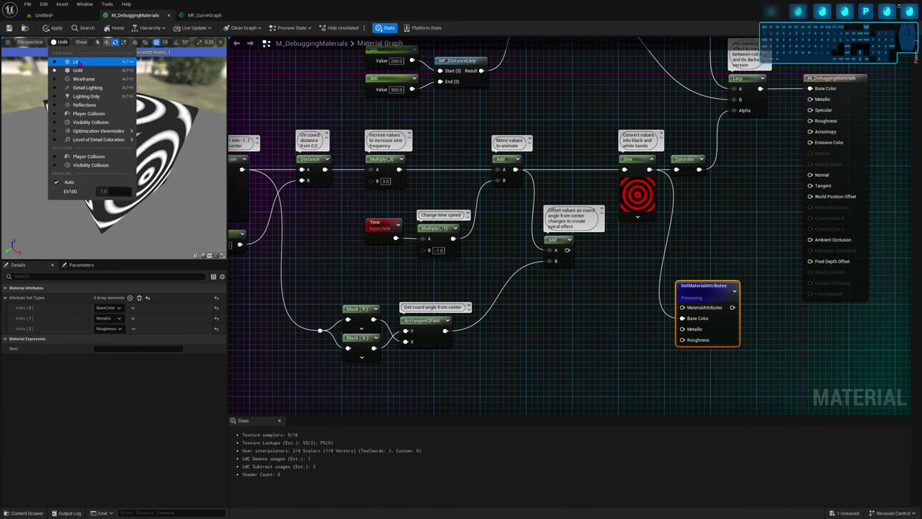
{"action": "left_click", "coordinate": [76, 62]}
{"action": "left_click_drag", "start_coordinate": [108, 112], "coordinate": [135, 149]}
Add a constant of 0.0, connect it to the SetMaterialAttributes Roughness input, and inspect the reflections on the preview cube
{"action": "left_click", "coordinate": [586, 345]}
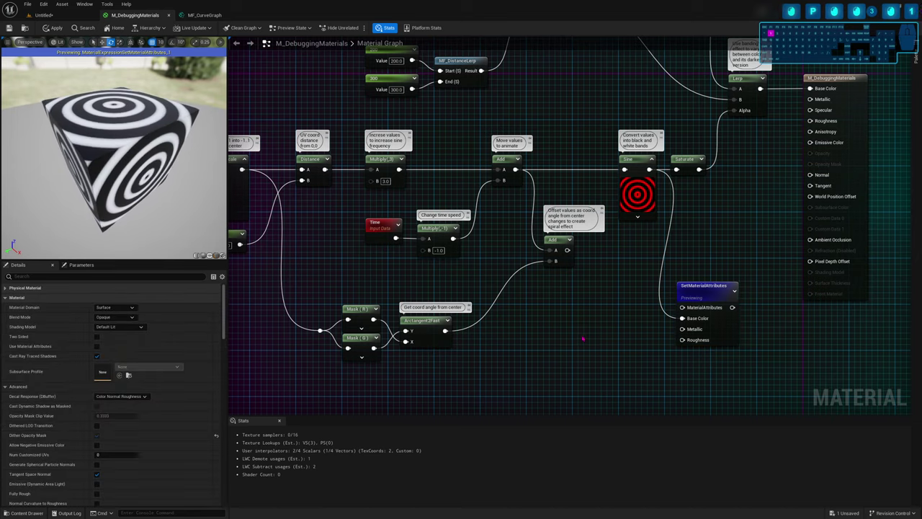
{"action": "left_click", "coordinate": [583, 339]}
{"action": "left_click_drag", "start_coordinate": [624, 351], "coordinate": [682, 340]}
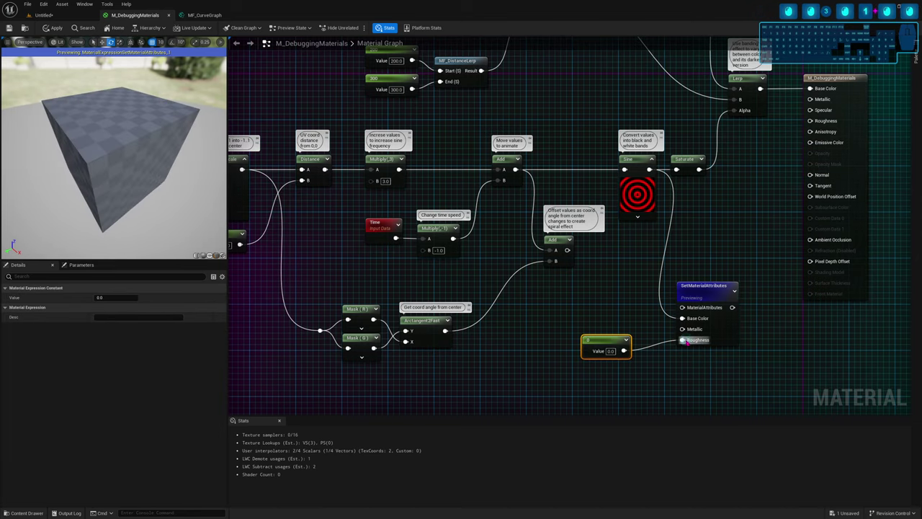
{"action": "mouse_move", "coordinate": [186, 194]}
{"action": "left_mouse_down"}
{"action": "mouse_move", "coordinate": [165, 175]}
{"action": "mouse_move", "coordinate": [180, 148]}
{"action": "mouse_move", "coordinate": [147, 121]}
{"action": "mouse_move", "coordinate": [77, 130]}
{"action": "mouse_move", "coordinate": [58, 175]}
{"action": "mouse_move", "coordinate": [83, 189]}
{"action": "mouse_move", "coordinate": [88, 172]}
{"action": "mouse_move", "coordinate": [148, 186]}
{"action": "left_mouse_up"}
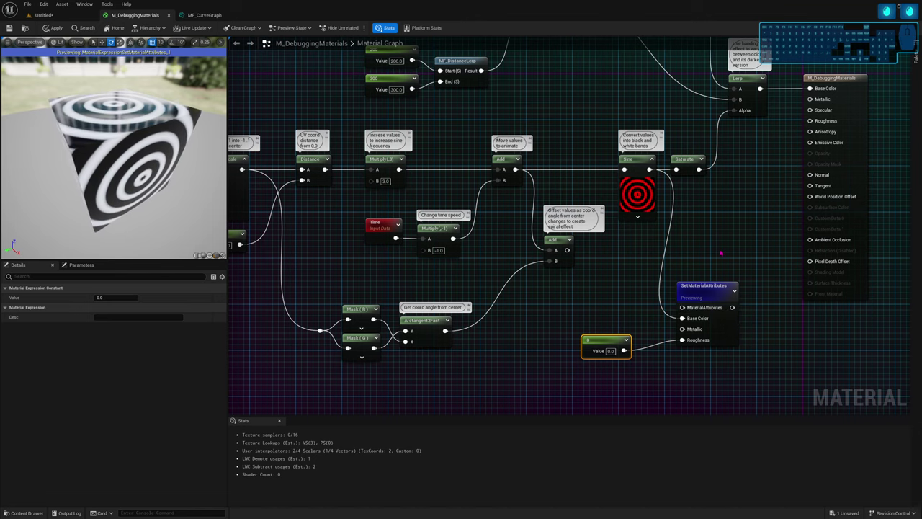
Delete the SetMaterialAttributes node and its roughness constant
{"action": "right_click_drag", "start_coordinate": [720, 255], "coordinate": [732, 263]}
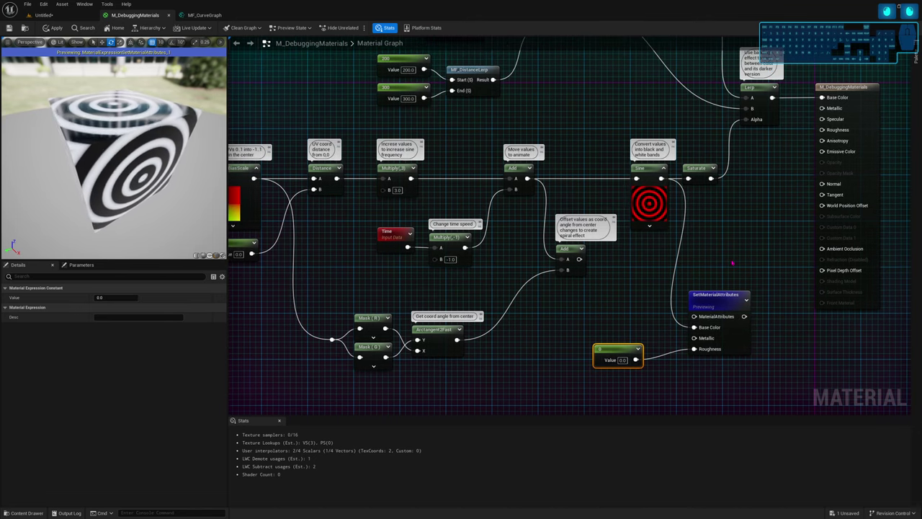
{"action": "key", "text": "Delete"}
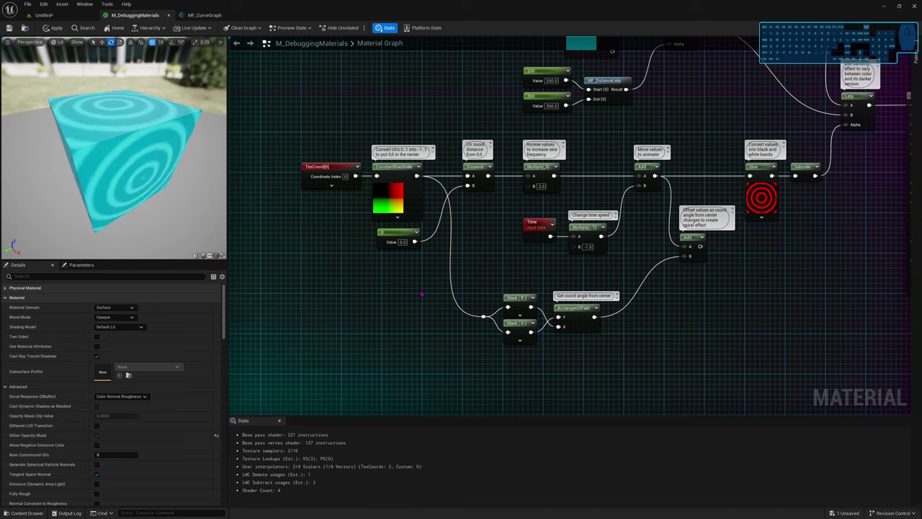
Add a Texture Sample node below the ConstantBiasScale branch and search its texture assets for "pattern"
{"action": "left_click", "coordinate": [332, 296]}
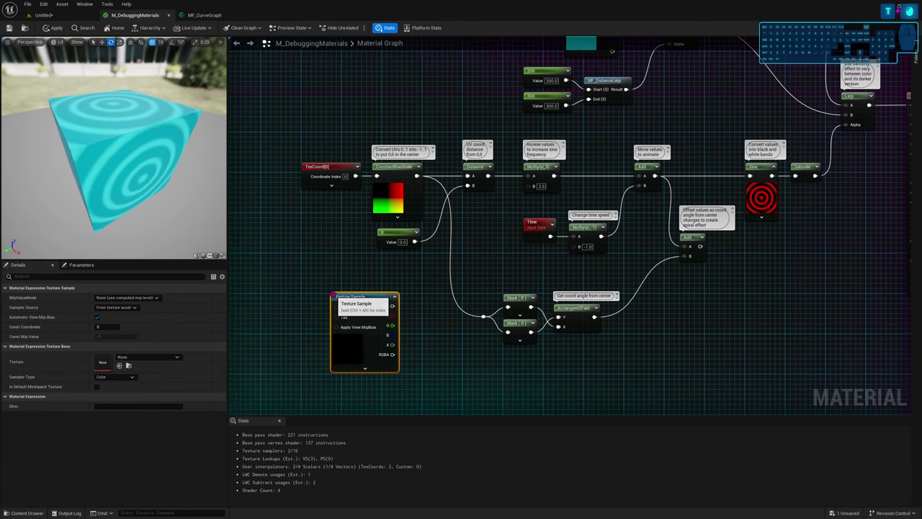
{"action": "left_click", "coordinate": [135, 358]}
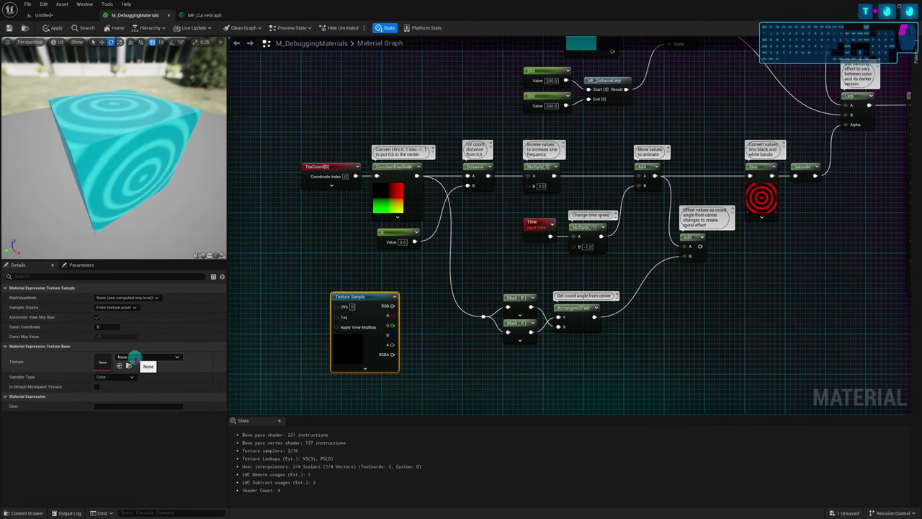
{"action": "type", "text": "pattern"}
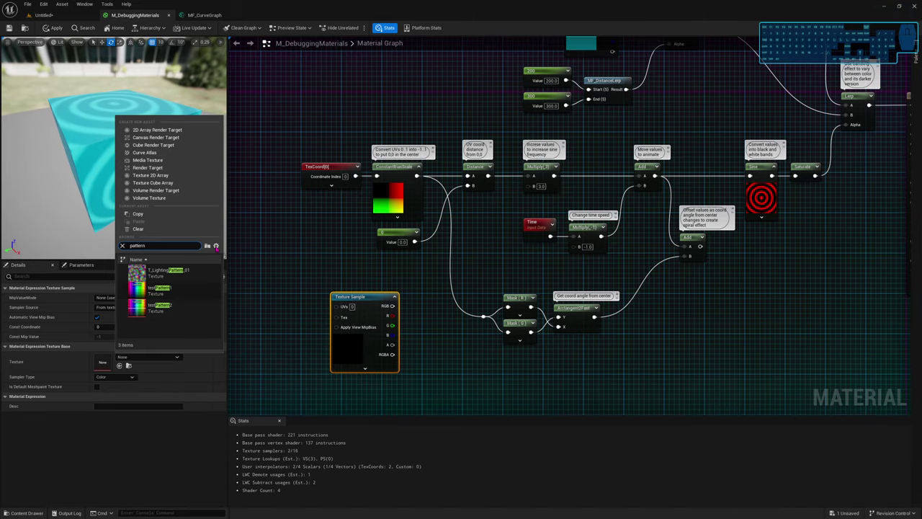
Examine the texture picker's view settings, including Show Engine Content and Show Plugin Content
{"action": "left_click", "coordinate": [215, 245]}
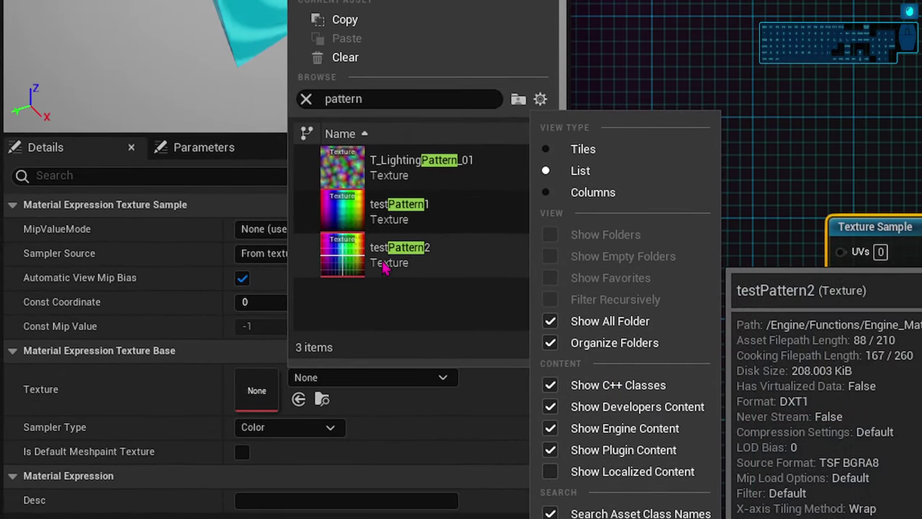
{"action": "left_click", "coordinate": [226, 89]}
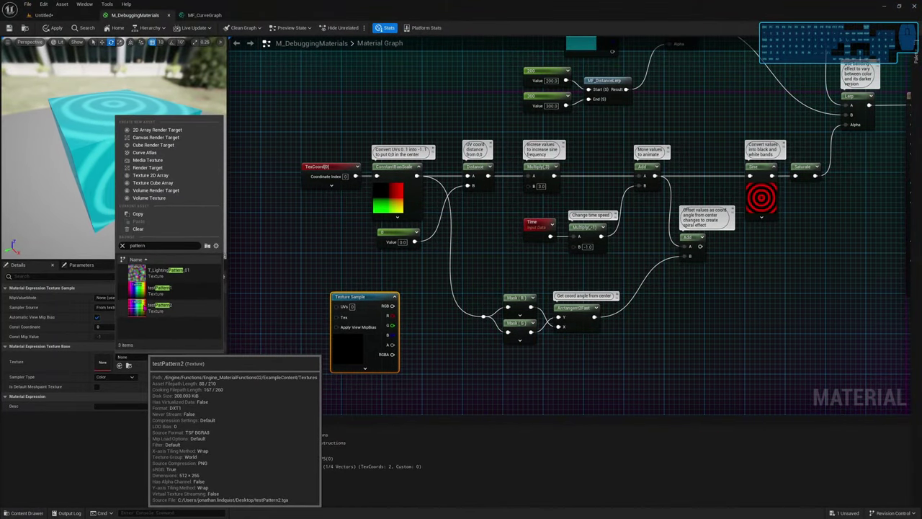
{"action": "left_click", "coordinate": [216, 246]}
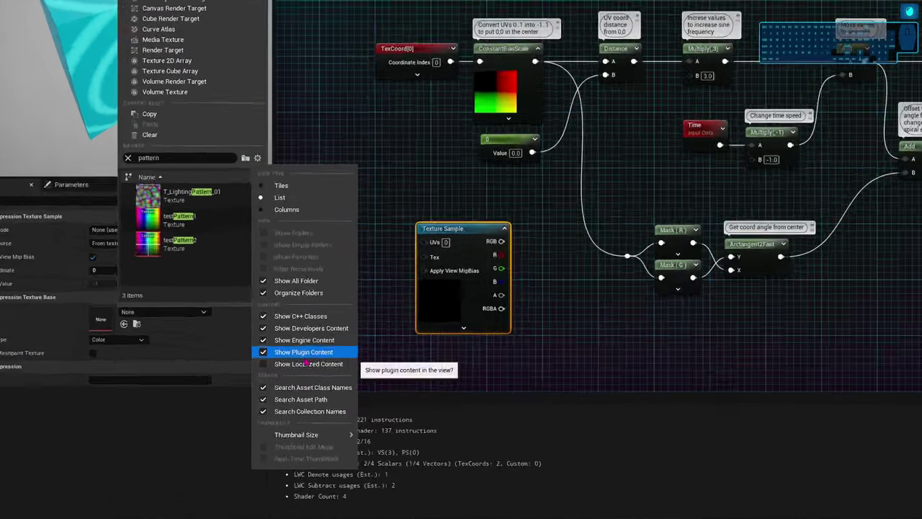
Assign the engine texture testPattern2 to the Texture Sample node and preview the node on the mesh
{"action": "left_click", "coordinate": [249, 395]}
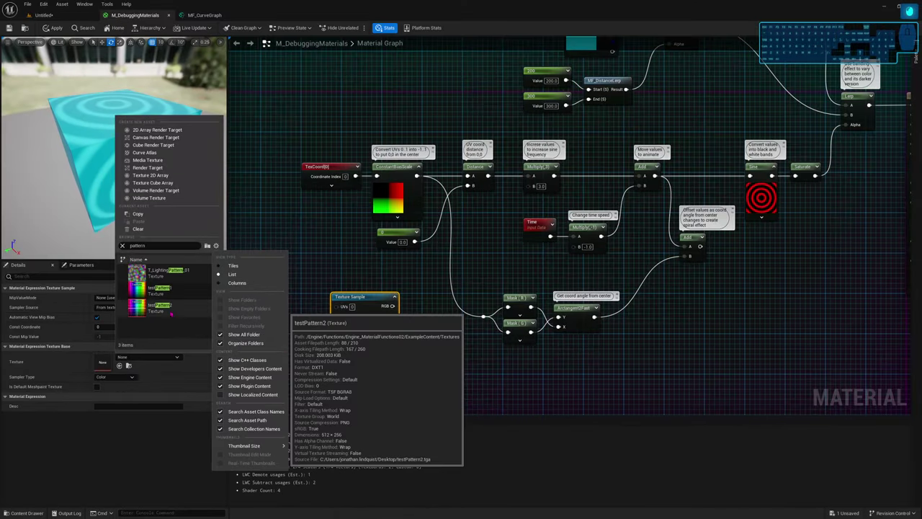
{"action": "left_click", "coordinate": [172, 313]}
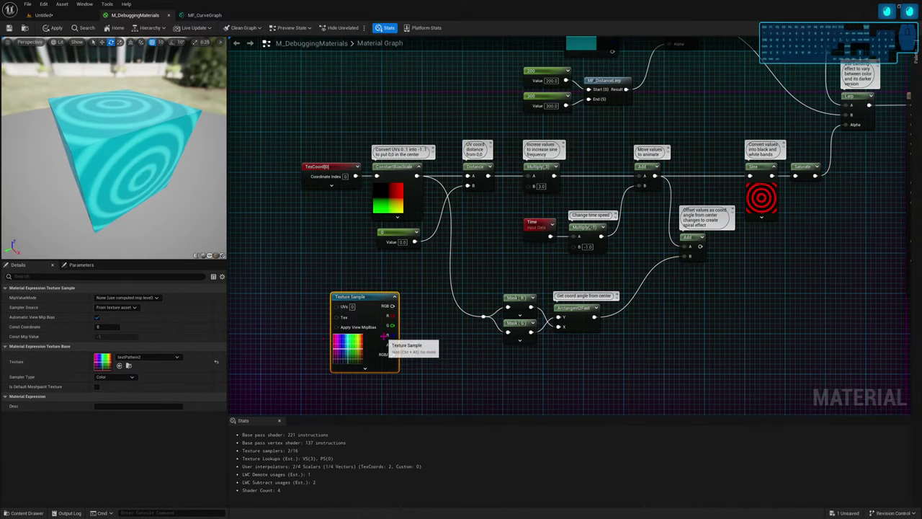
{"action": "key", "text": "space"}
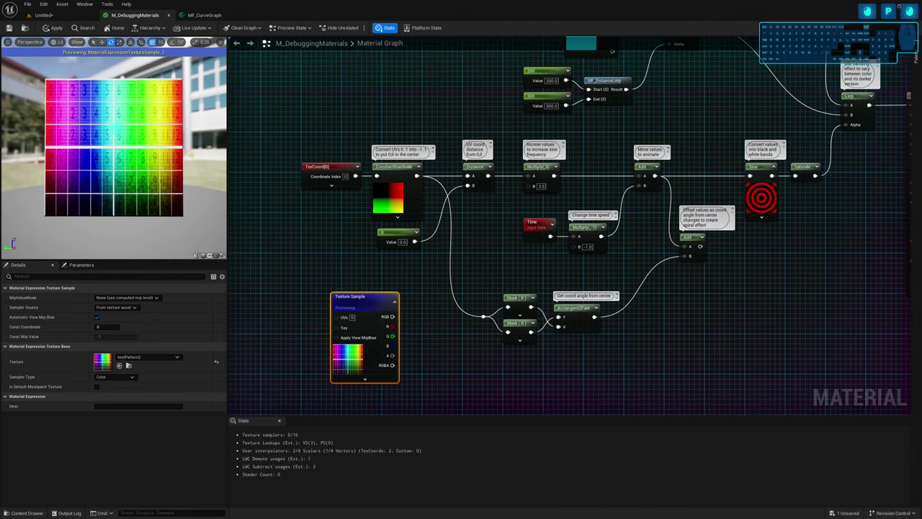
Switch the preview mesh to a cube and inspect how the test pattern maps onto it from several angles
{"action": "left_click_drag", "start_coordinate": [101, 130], "coordinate": [114, 129]}
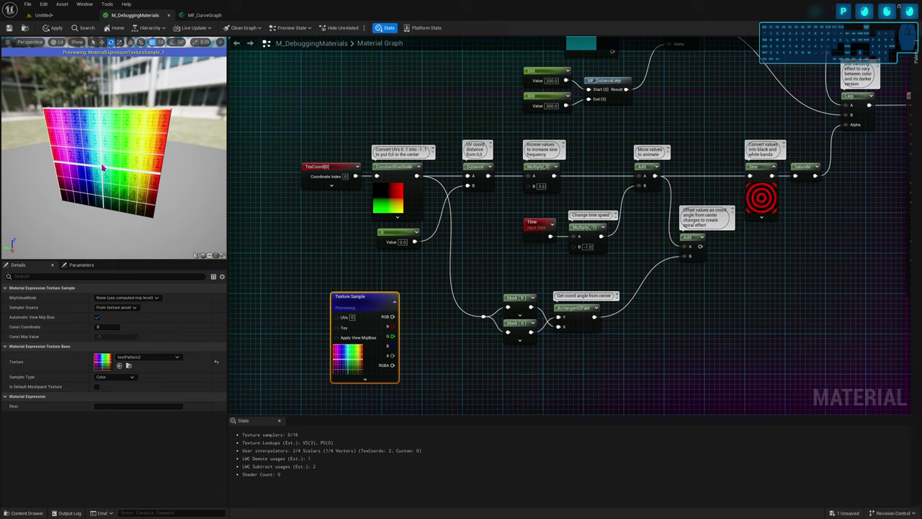
{"action": "left_click", "coordinate": [215, 255]}
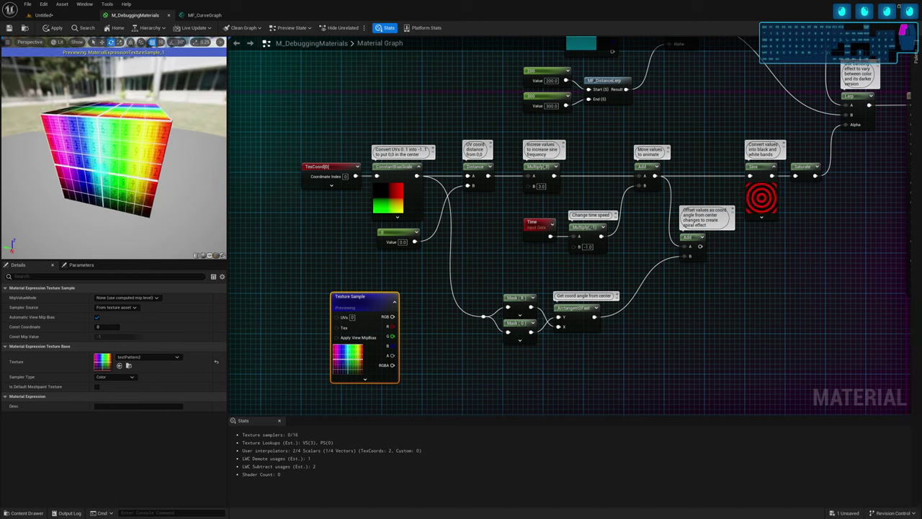
{"action": "left_click_drag", "start_coordinate": [103, 167], "coordinate": [110, 110]}
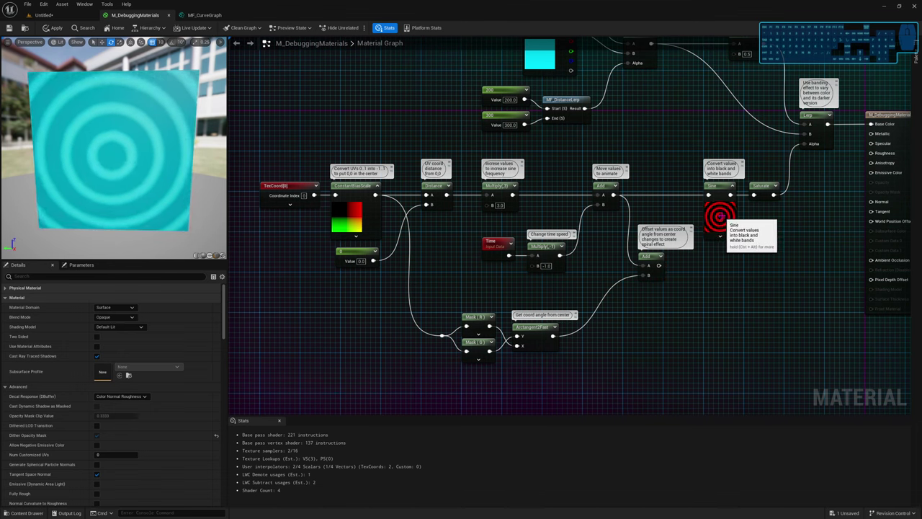
Connect the spiral-offset Add node's output to the Sine input and set the sine-frequency Multiply's B value to 1
{"action": "left_click_drag", "start_coordinate": [658, 265], "coordinate": [693, 239]}
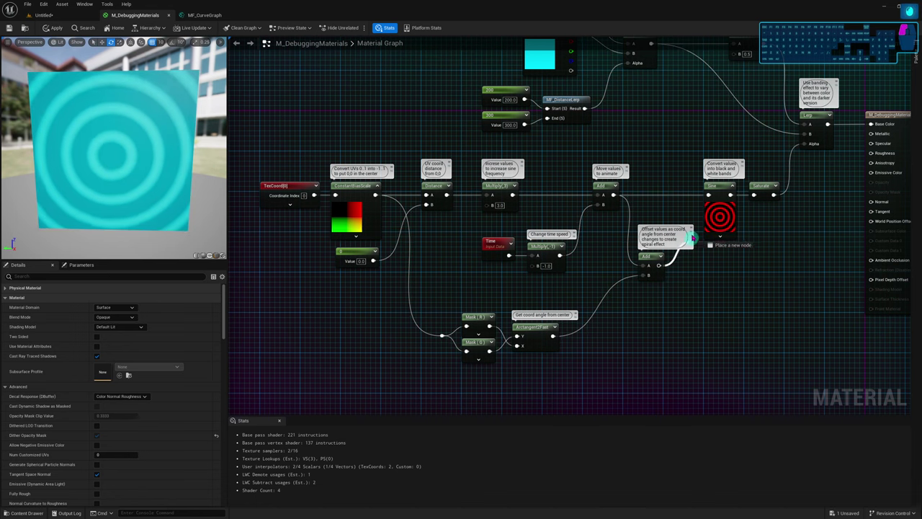
{"action": "left_click_drag", "start_coordinate": [709, 196], "coordinate": [709, 195]}
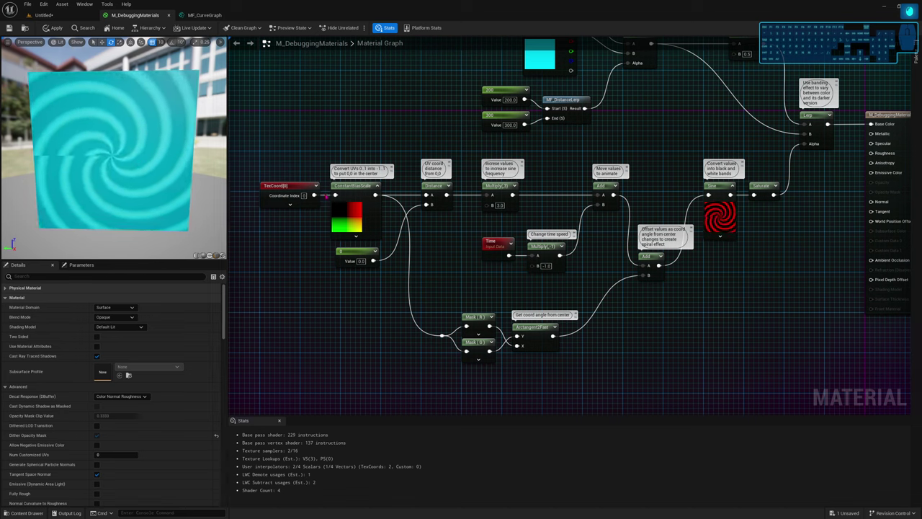
{"action": "left_click", "coordinate": [498, 206]}
{"action": "type", "text": "1"}
{"action": "key", "text": "Return"}
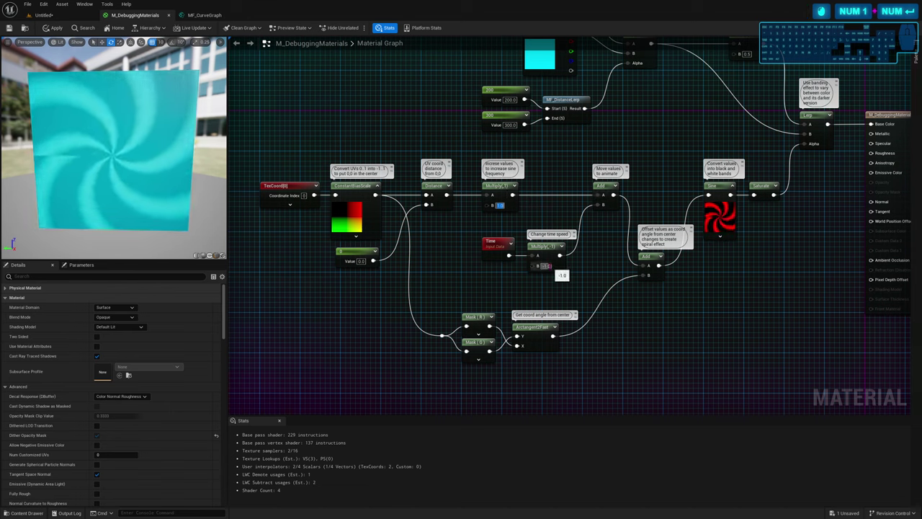
Set the B value of the Multiply that changes the time speed to 0
{"action": "left_click", "coordinate": [546, 265]}
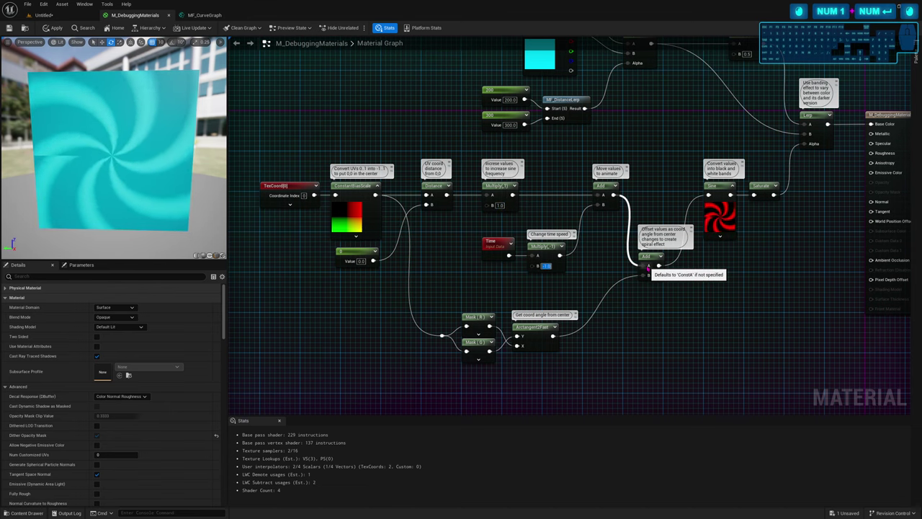
{"action": "type", "text": "0"}
{"action": "key", "text": "KP_Enter"}
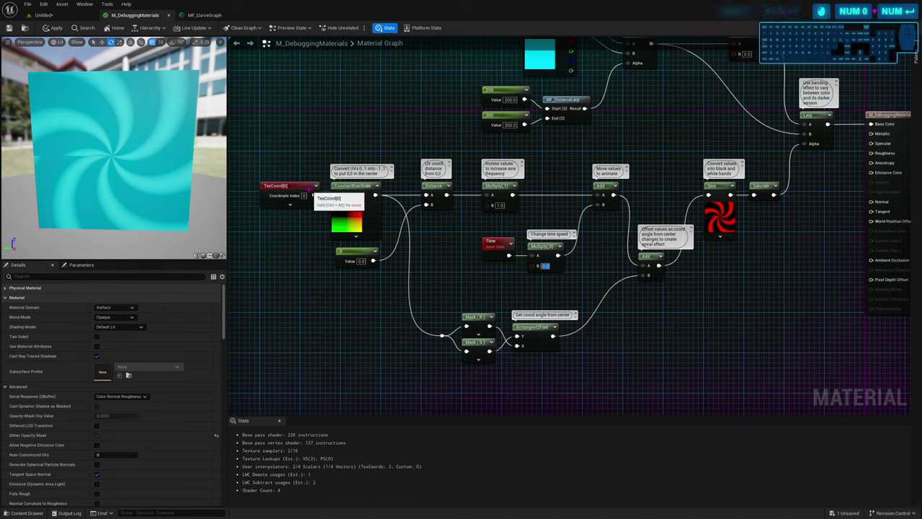
Examine the spiral node chain: Distance, frequency Multiply, both Add nodes and Arctangent2Fast
{"action": "left_click", "coordinate": [438, 203]}
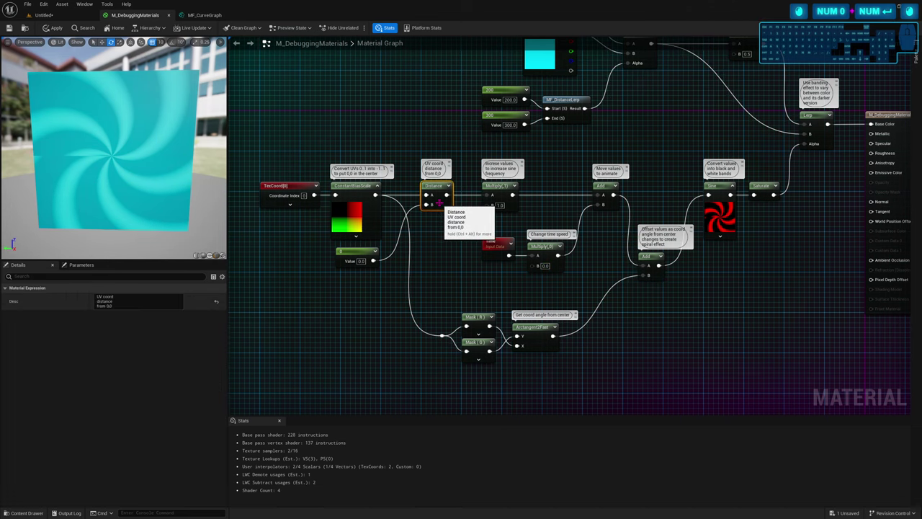
{"action": "left_click", "coordinate": [516, 186]}
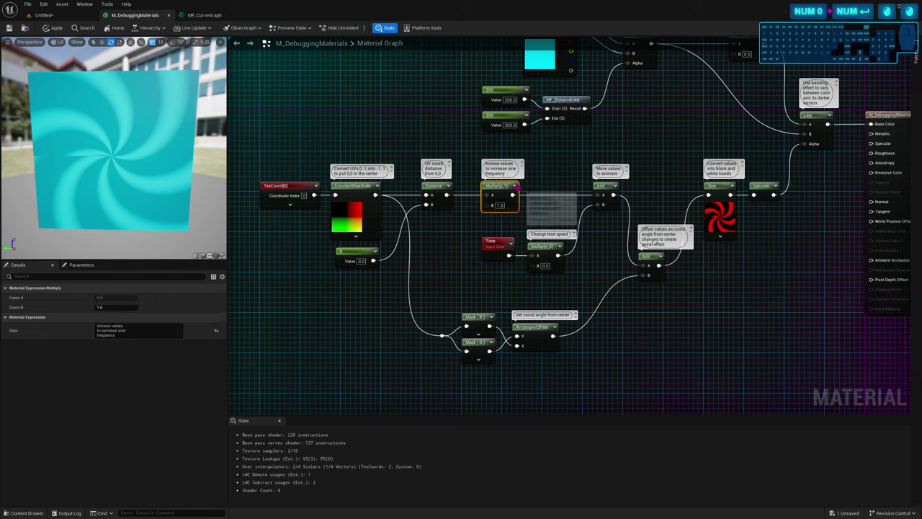
{"action": "left_click", "coordinate": [440, 203]}
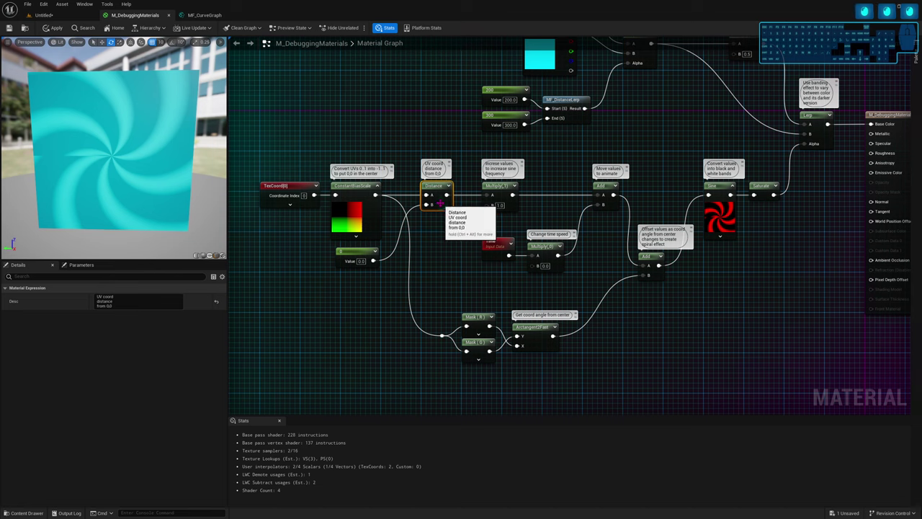
{"action": "left_click", "coordinate": [602, 186]}
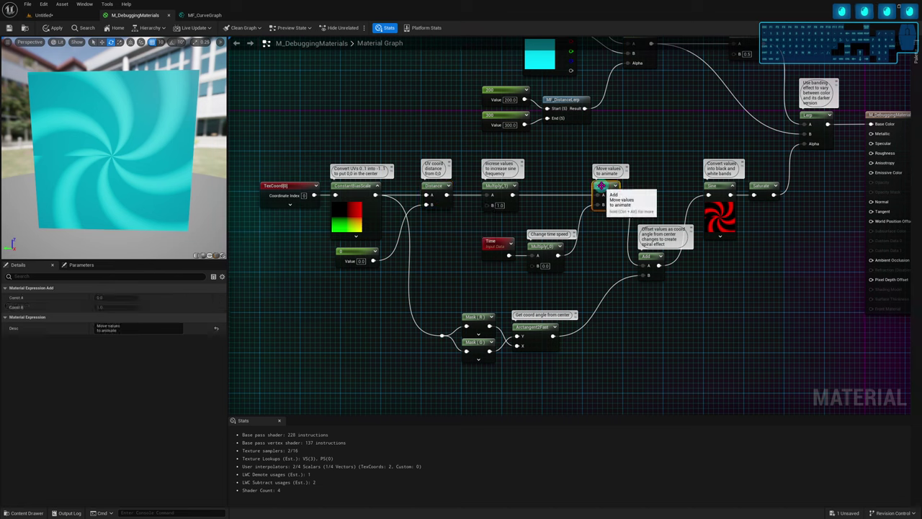
{"action": "left_click", "coordinate": [645, 260]}
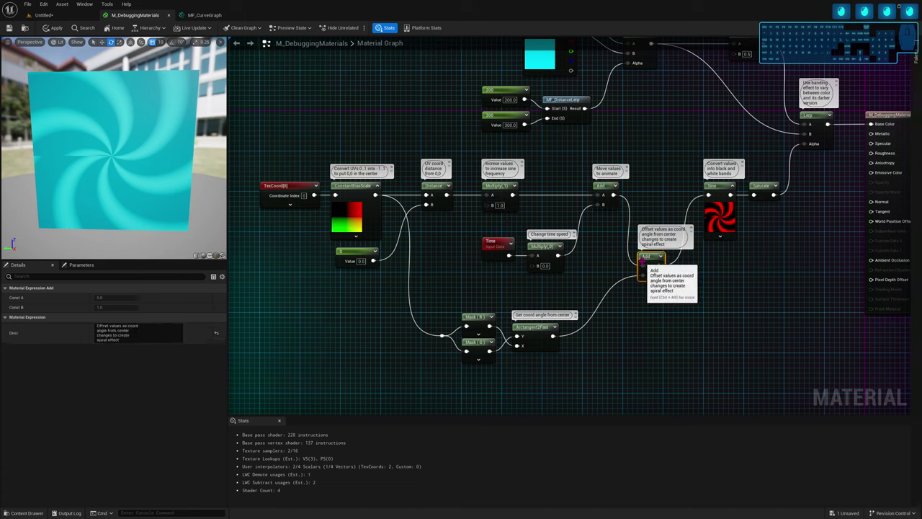
{"action": "left_click", "coordinate": [525, 346]}
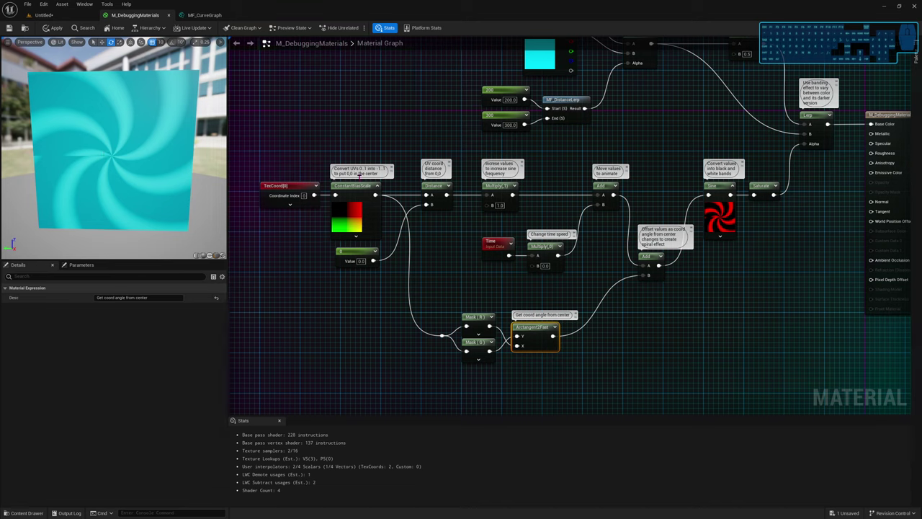
Set the B value of the time-speed Multiply to -1
{"action": "left_click", "coordinate": [545, 265]}
{"action": "type", "text": "-1"}
{"action": "key", "text": "Return"}
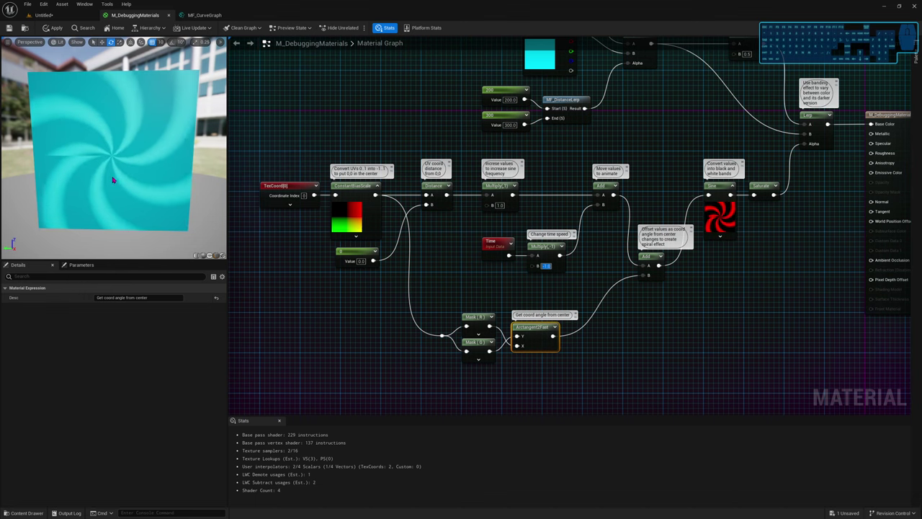
Preview the Arctangent2Fast node on the mesh with the viewport set to Unlit and inspect the angle values
{"action": "right_click_drag", "start_coordinate": [537, 335], "coordinate": [552, 335]}
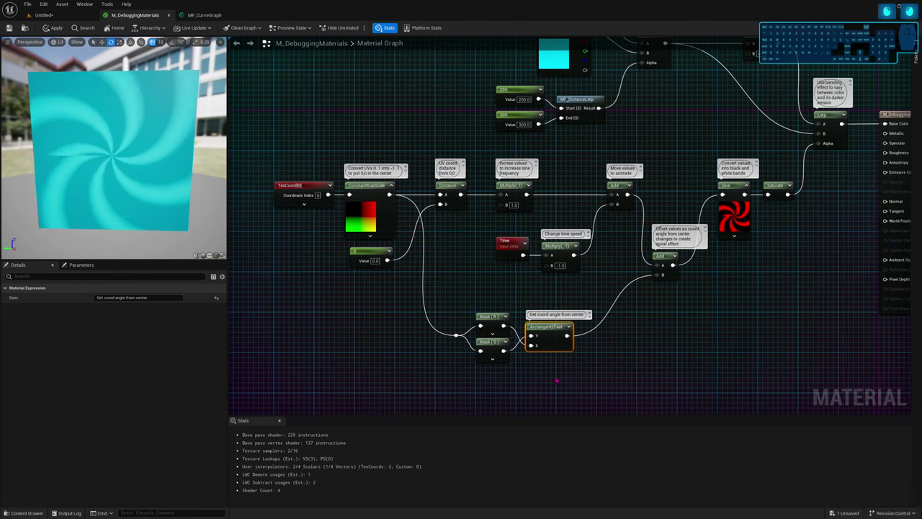
{"action": "key", "text": "space"}
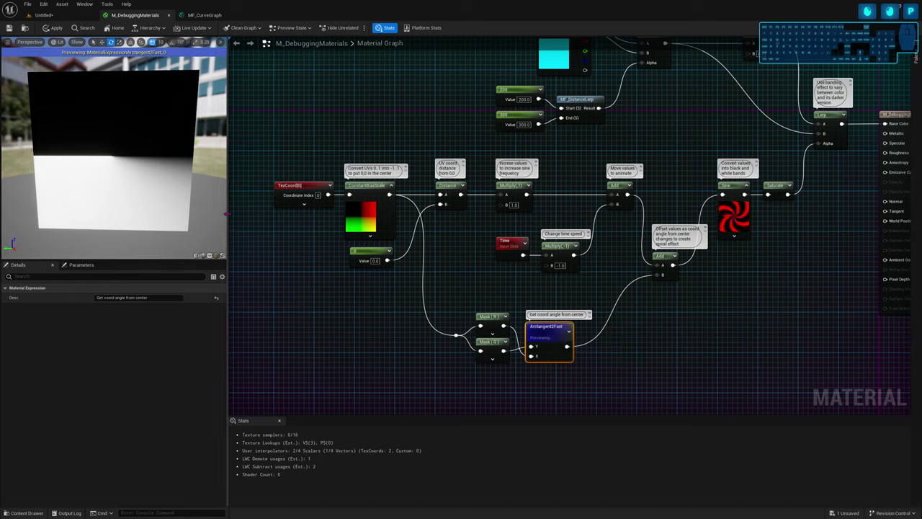
{"action": "left_click", "coordinate": [57, 42]}
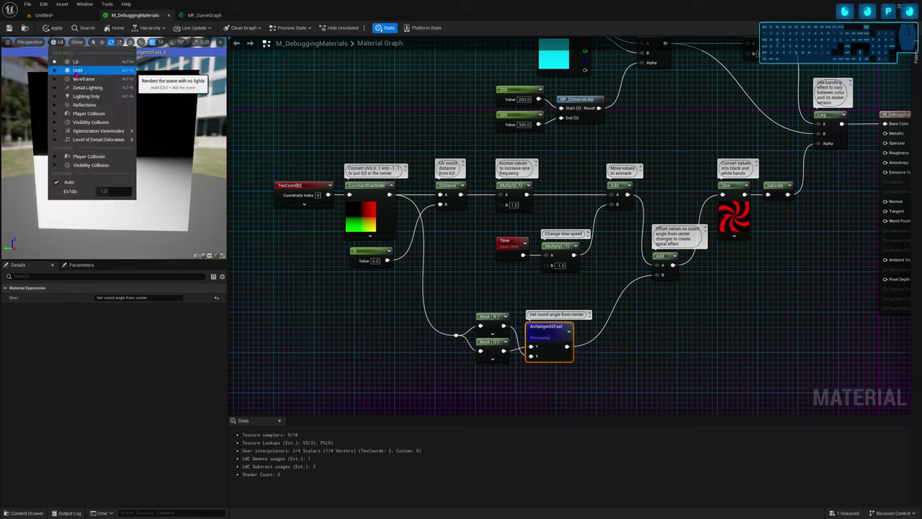
{"action": "left_click", "coordinate": [76, 71]}
{"action": "left_click_drag", "start_coordinate": [115, 121], "coordinate": [128, 158]}
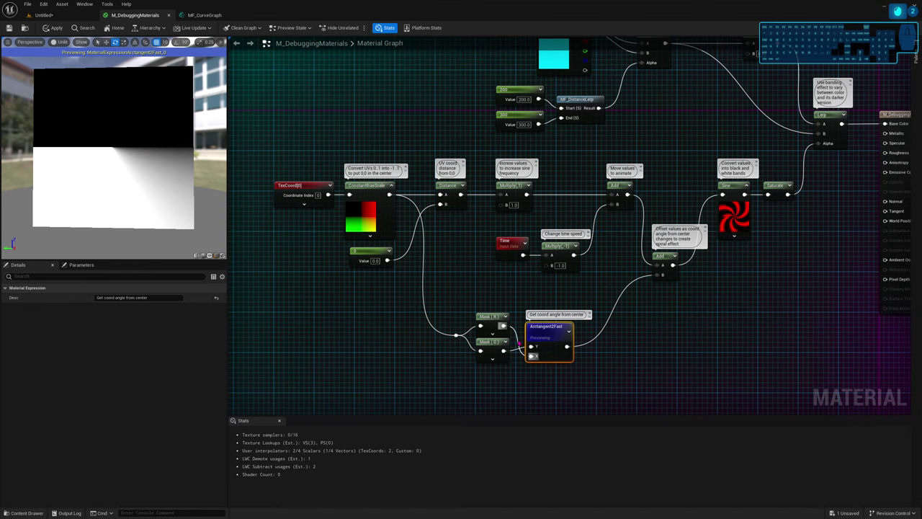
Add an Abs node fed by the Arctangent2Fast output and preview it
{"action": "left_click_drag", "start_coordinate": [566, 347], "coordinate": [609, 353]}
{"action": "type", "text": "abs"}
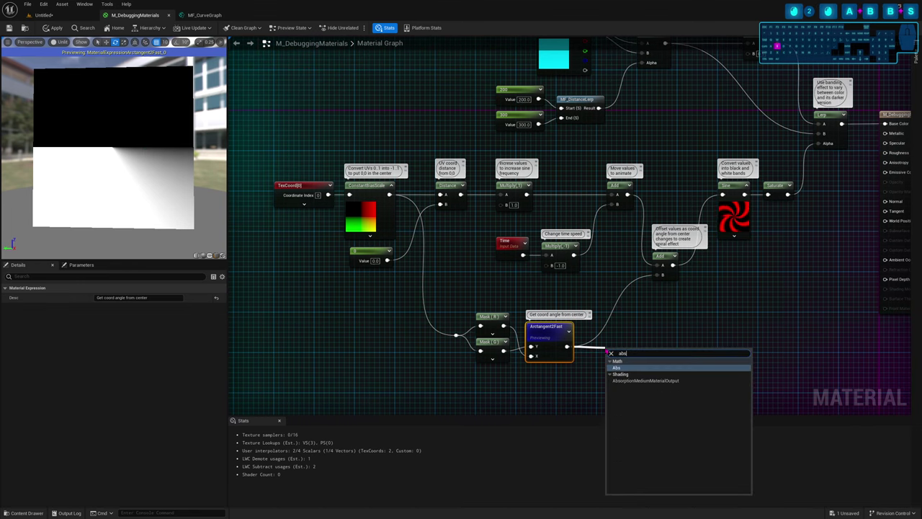
{"action": "key", "text": "Return"}
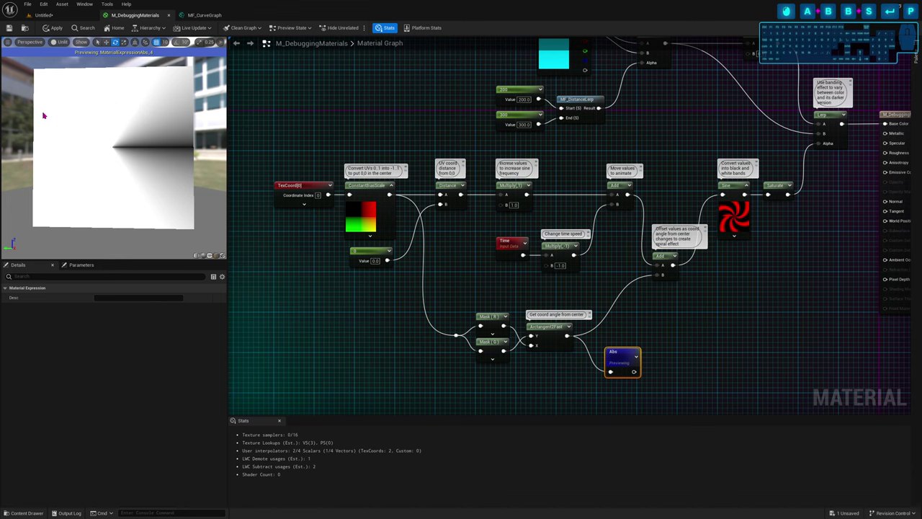
Add a Frac node after the Abs node and preview it
{"action": "left_click_drag", "start_coordinate": [635, 371], "coordinate": [672, 362]}
{"action": "type", "text": "frac"}
{"action": "key", "text": "Return"}
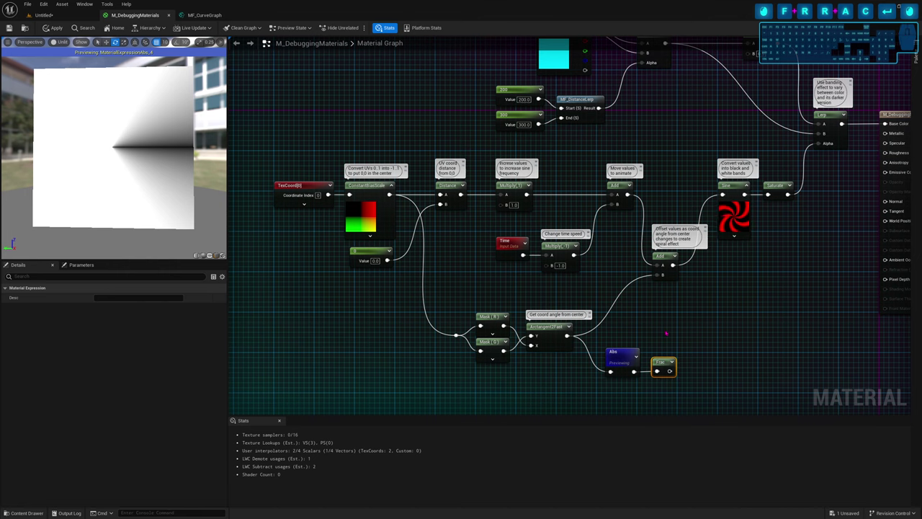
{"action": "key", "text": "p"}
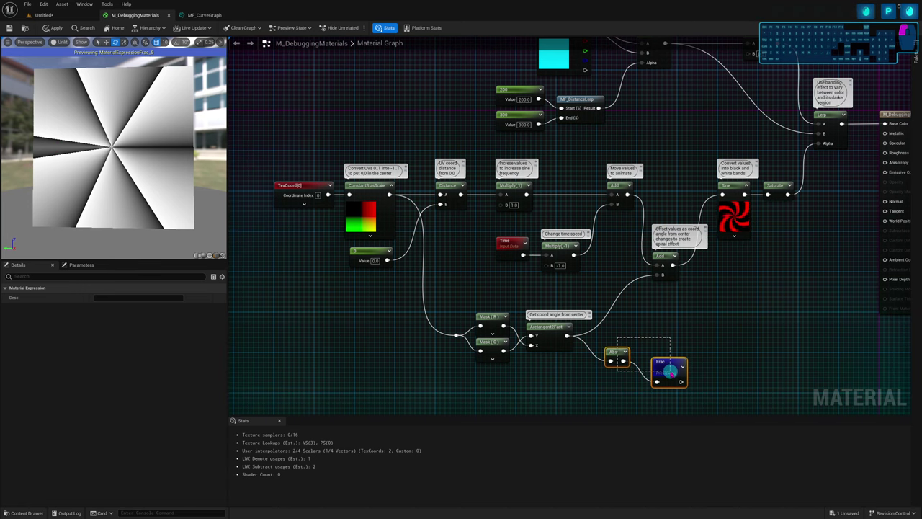
Delete the Abs and Frac nodes and select the Sine node to check its Period
{"action": "key", "text": "Delete"}
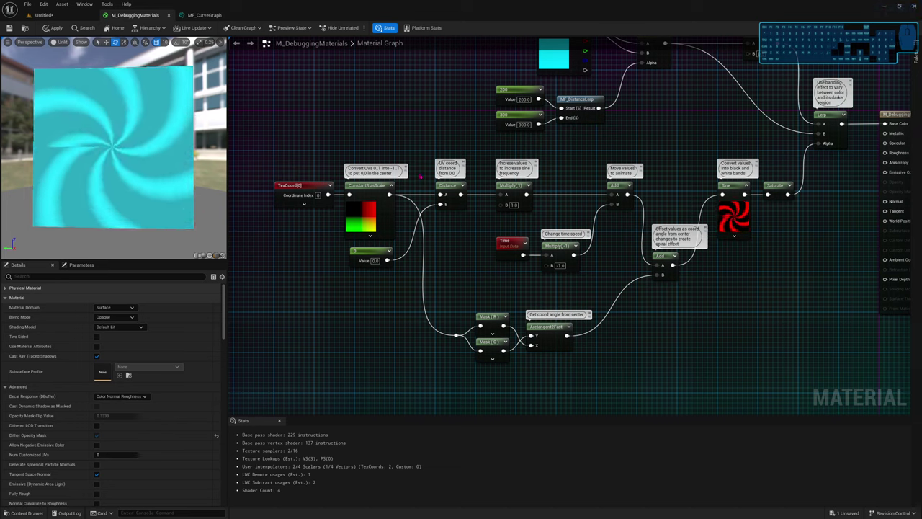
{"action": "left_click", "coordinate": [734, 215]}
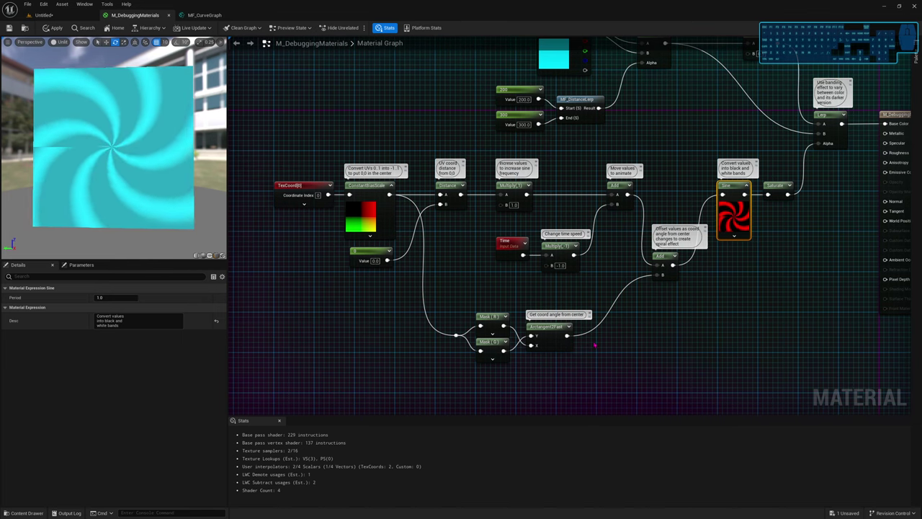
Insert a Divide node with B set to 3.5 between Arctangent2Fast and the B input of the spiral-offset Add
{"action": "left_click", "coordinate": [596, 345]}
{"action": "left_click_drag", "start_coordinate": [567, 335], "coordinate": [605, 349]}
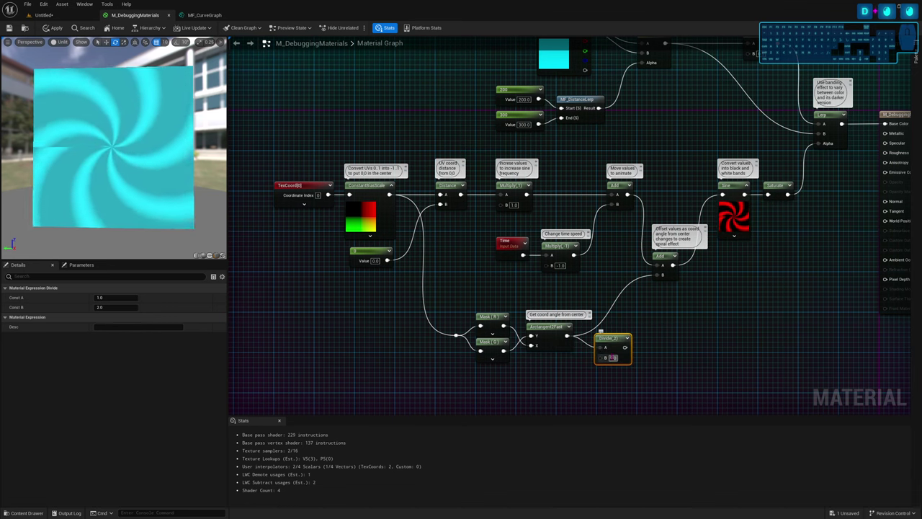
{"action": "left_click", "coordinate": [613, 358]}
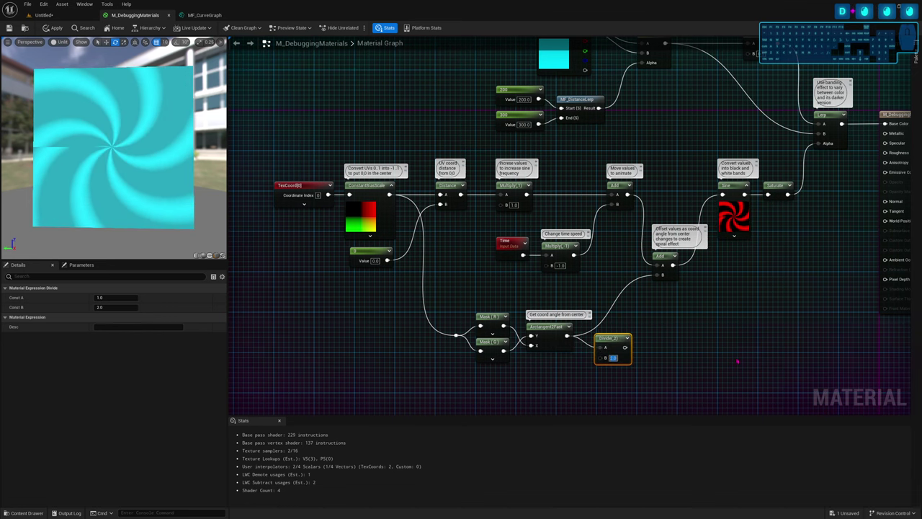
{"action": "type", "text": "3."}
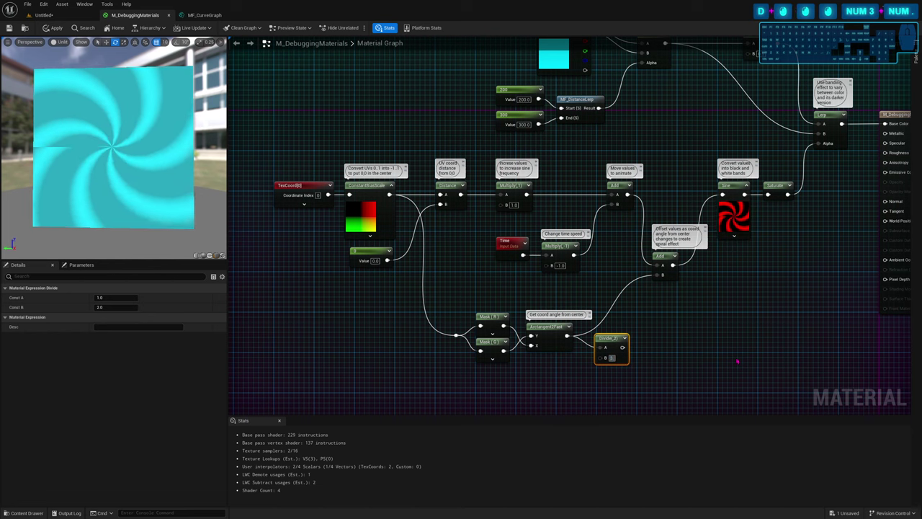
{"action": "type", "text": "5"}
{"action": "key", "text": "Return"}
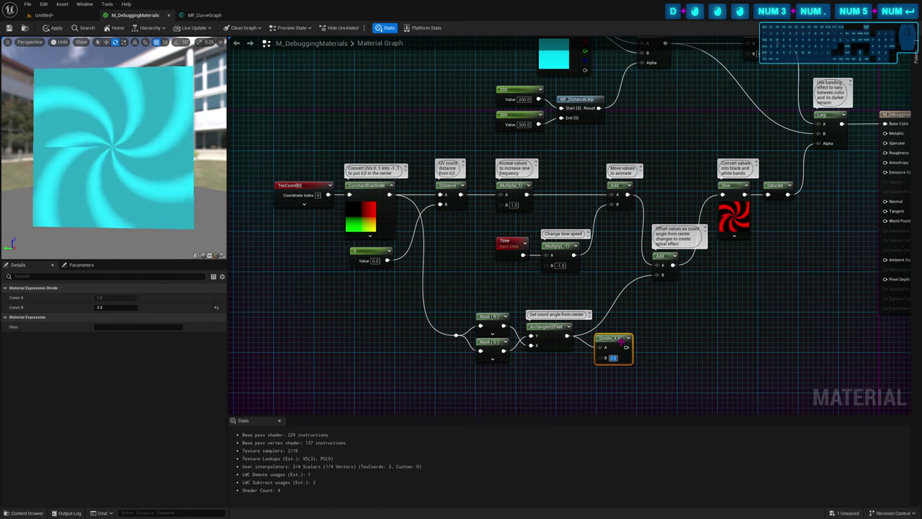
{"action": "left_click_drag", "start_coordinate": [626, 347], "coordinate": [661, 275]}
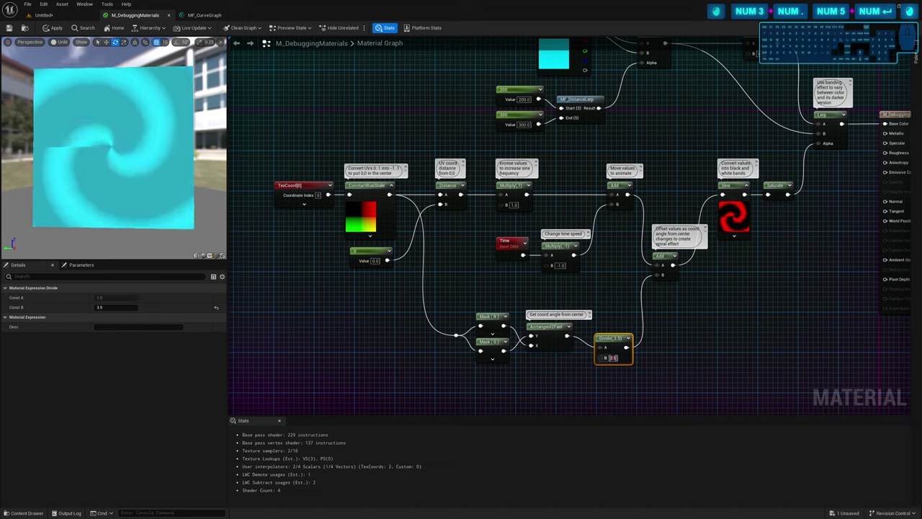
Set the Divide node's B value to 3.1
{"action": "left_click", "coordinate": [613, 358]}
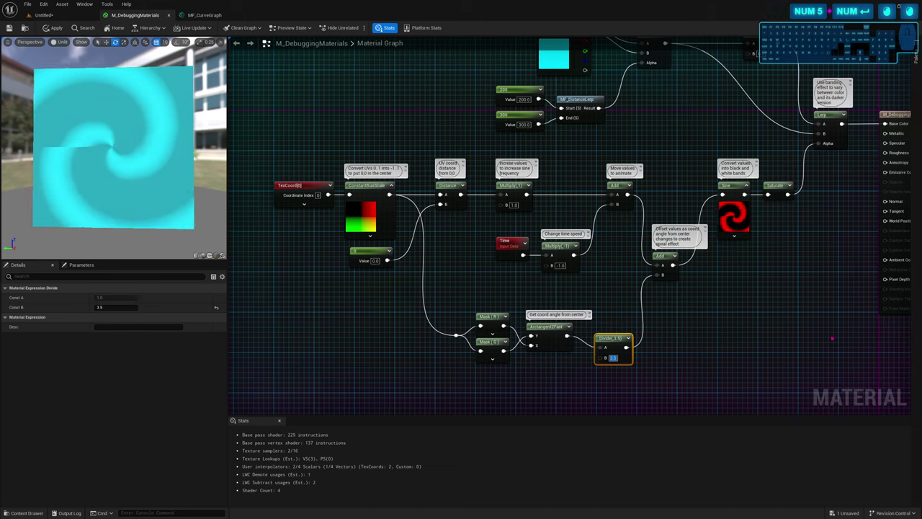
{"action": "type", "text": "3."}
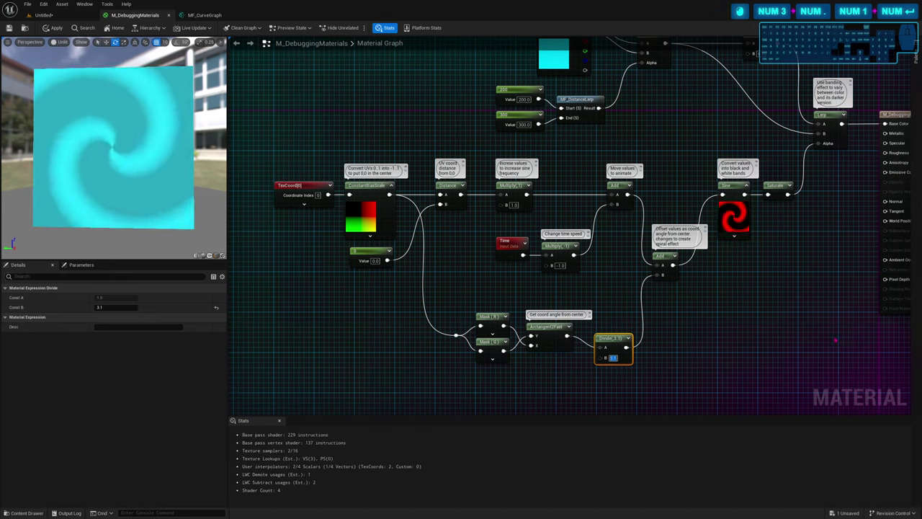
Try 3.08 as the Divide node's B value, settle on 3.15, and align the node with Arctangent2Fast
{"action": "type", "text": "3.08"}
{"action": "key", "text": "Return"}
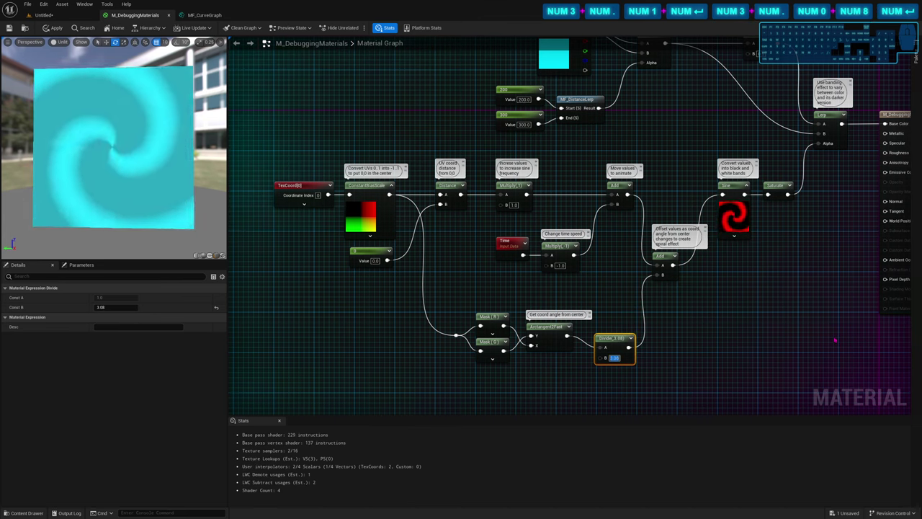
{"action": "type", "text": "3."}
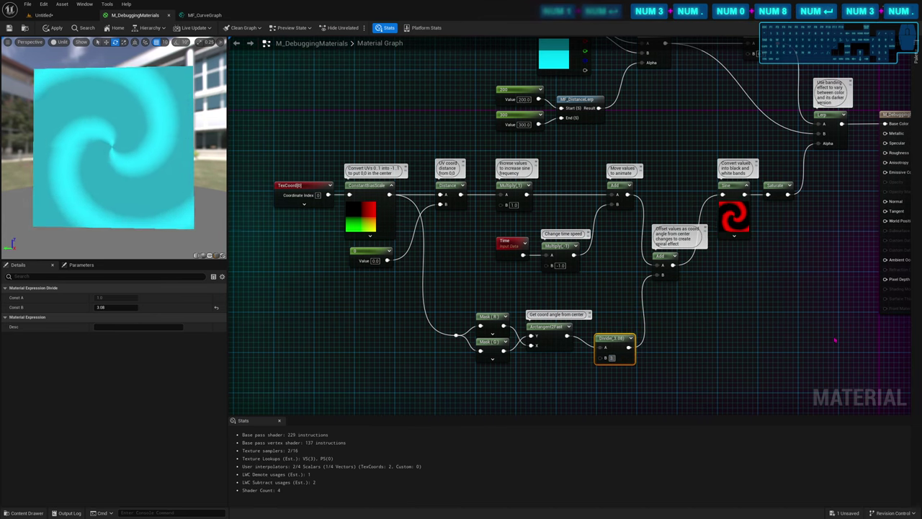
{"action": "type", "text": "15"}
{"action": "key", "text": "Return"}
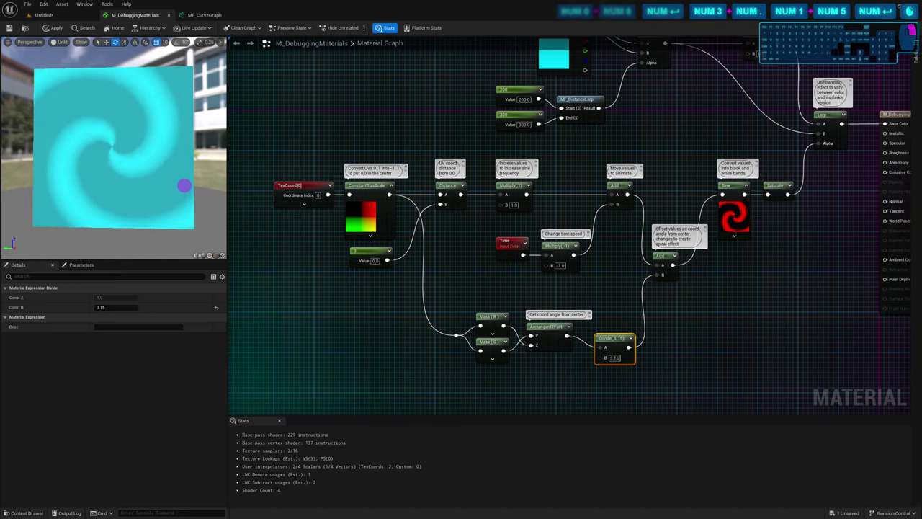
{"action": "scroll", "coordinate": [184, 189], "scroll_direction": "up", "scroll_amount": 2}
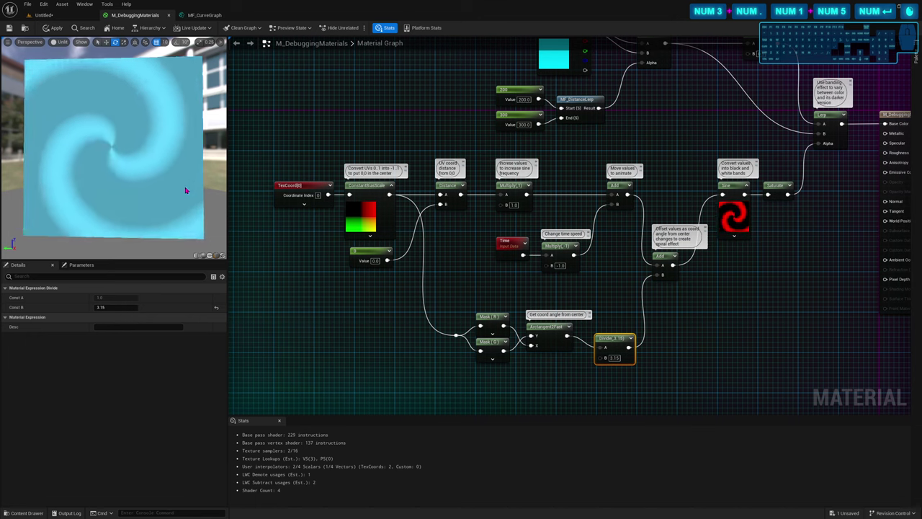
{"action": "left_click_drag", "start_coordinate": [609, 337], "coordinate": [616, 326]}
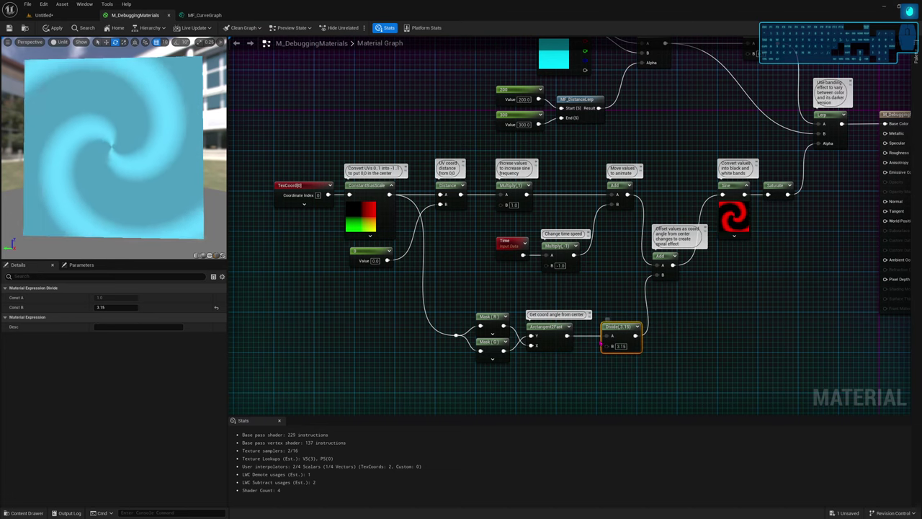
Examine how the Mask, Arctangent2Fast and Divide nodes process the coordinate angle before it reaches the spiral offset
{"action": "left_click", "coordinate": [552, 328]}
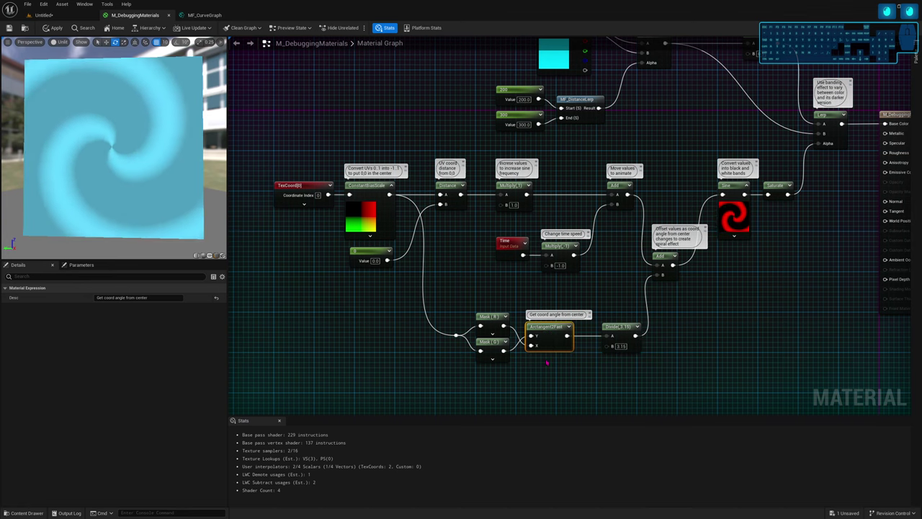
{"action": "left_click_drag", "start_coordinate": [553, 366], "coordinate": [423, 294]}
{"action": "left_click", "coordinate": [620, 336]}
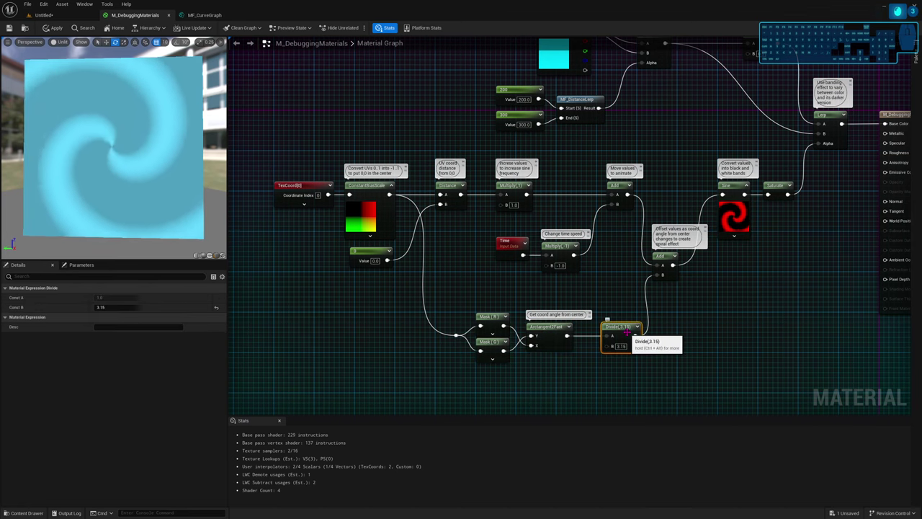
{"action": "left_click_drag", "start_coordinate": [620, 336], "coordinate": [567, 336]}
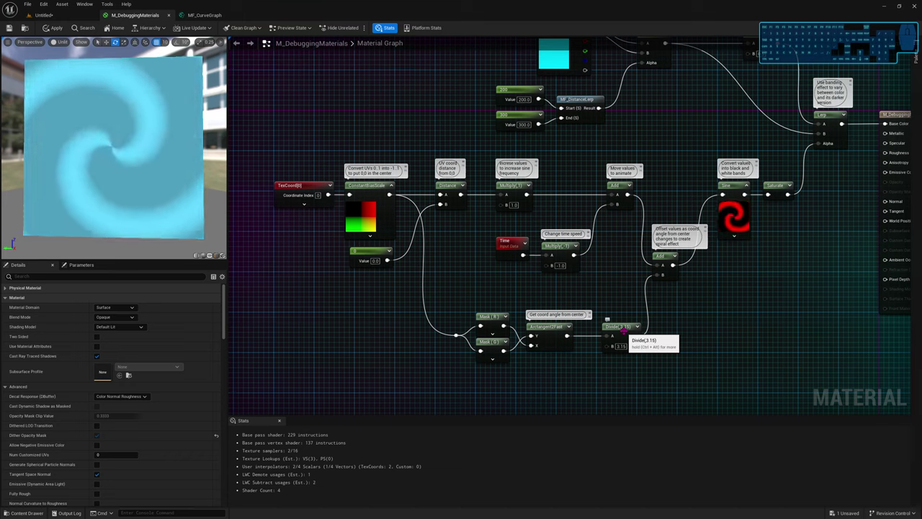
{"action": "left_click", "coordinate": [547, 339]}
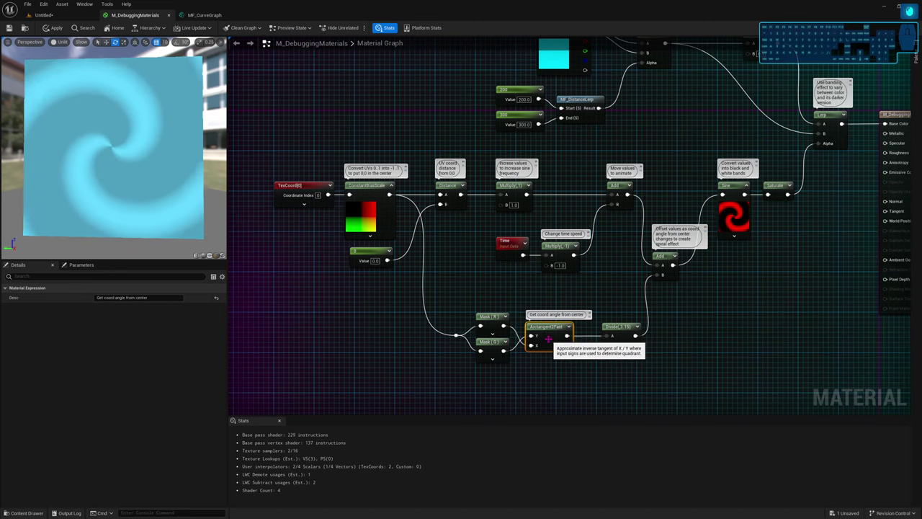
{"action": "left_click", "coordinate": [490, 343]}
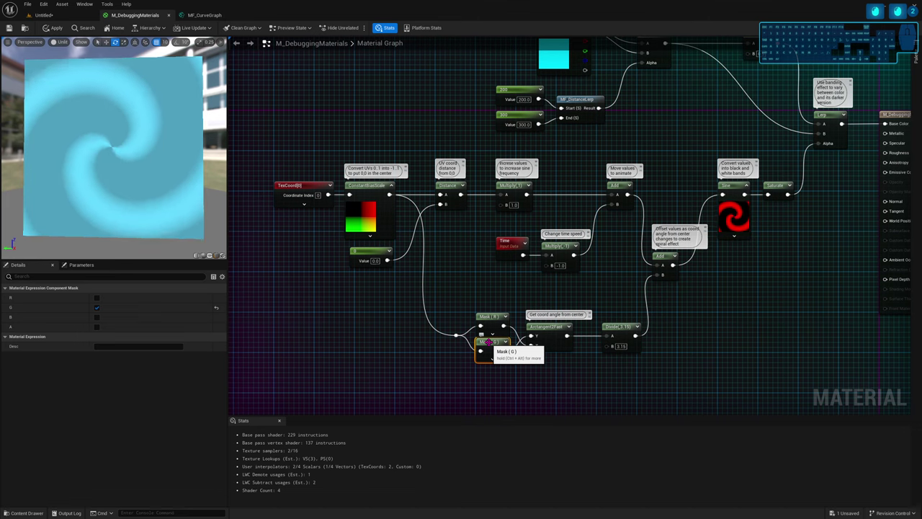
{"action": "left_click", "coordinate": [555, 343]}
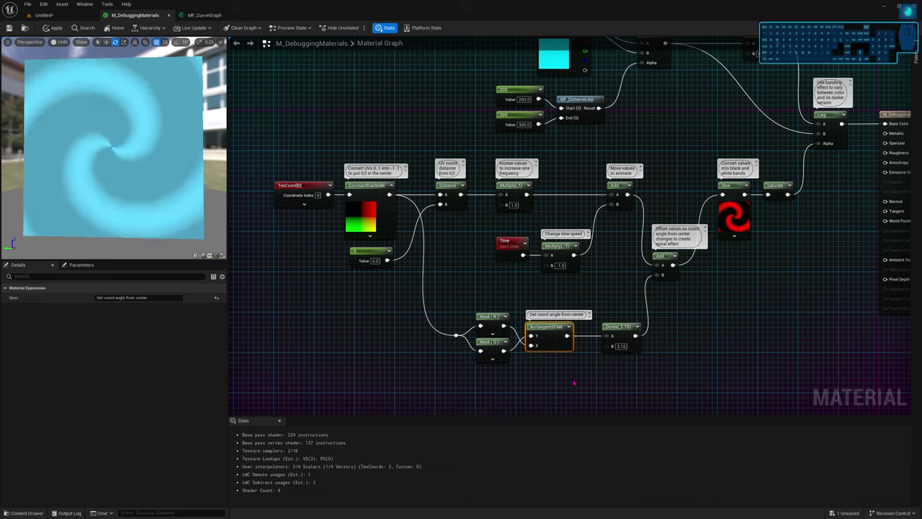
{"action": "left_click", "coordinate": [629, 366]}
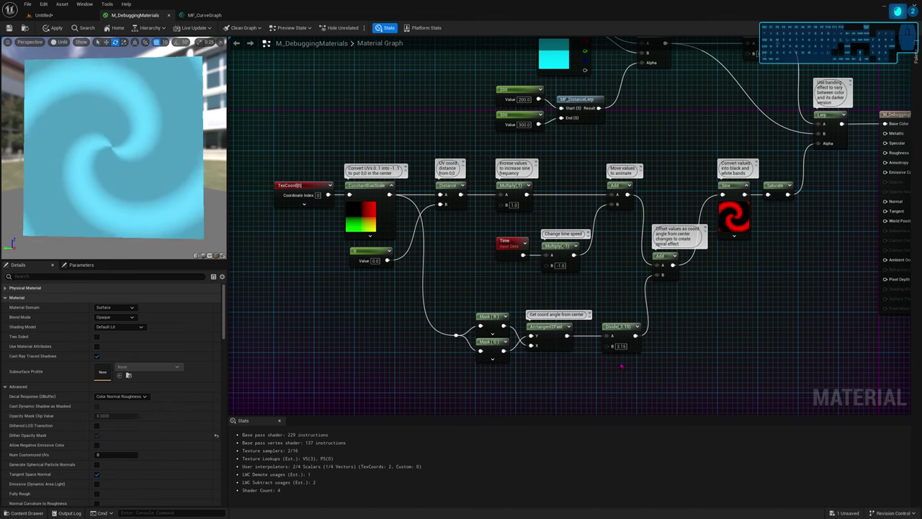
Add a Pi material function node and place it below Arctangent2Fast
{"action": "right_click", "coordinate": [603, 368]}
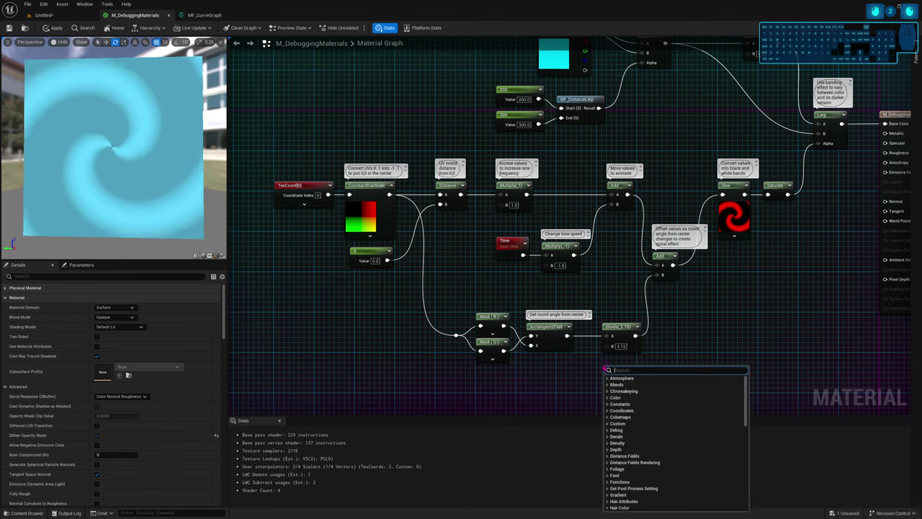
{"action": "type", "text": "pi"}
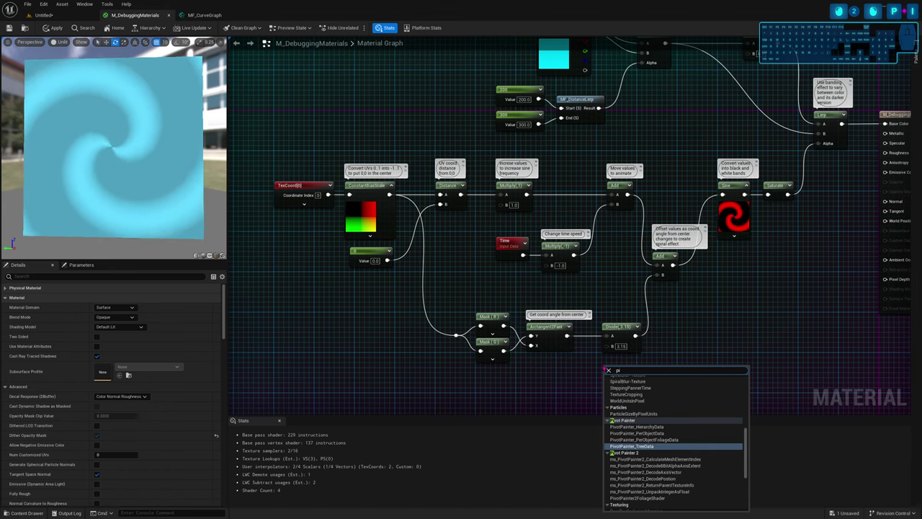
{"action": "left_click", "coordinate": [746, 467]}
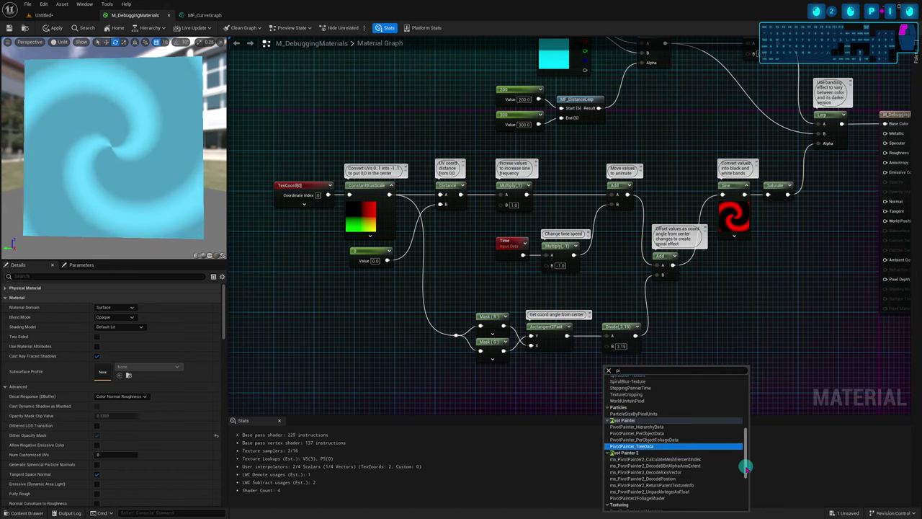
{"action": "left_click_drag", "start_coordinate": [746, 467], "coordinate": [750, 433]}
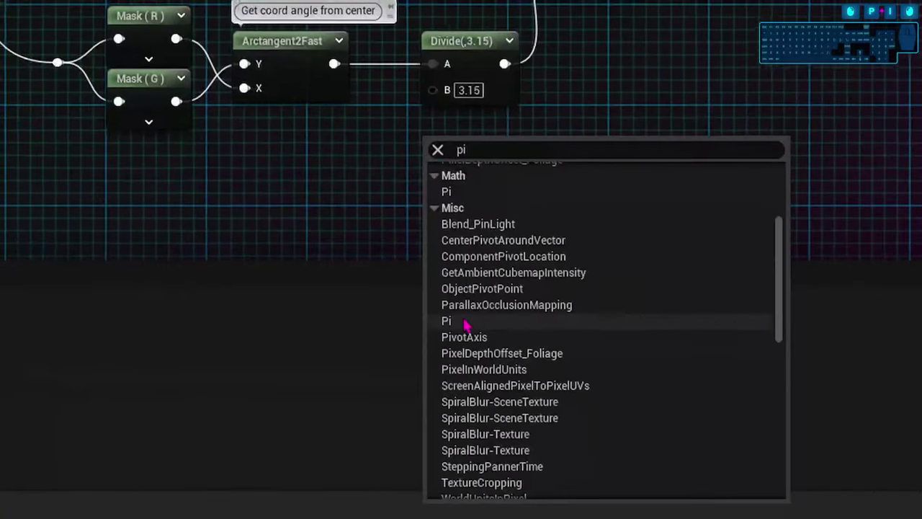
{"action": "left_click", "coordinate": [622, 439]}
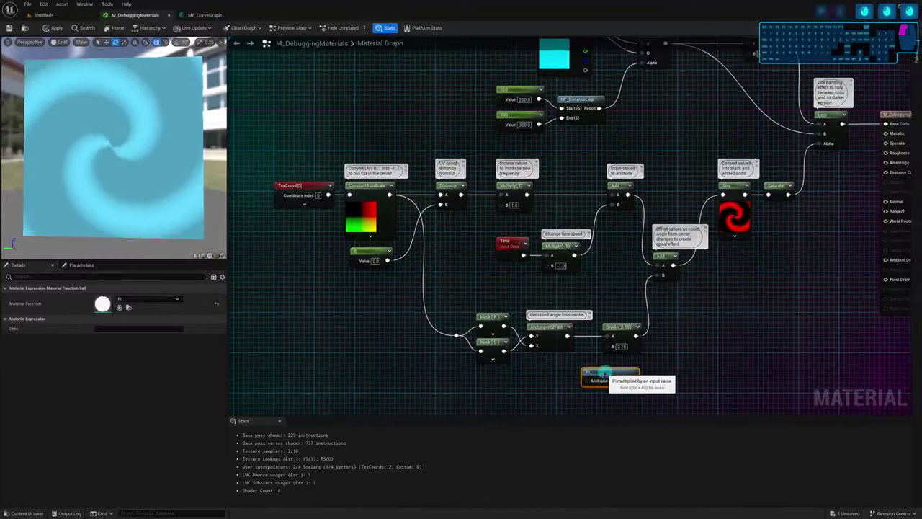
{"action": "left_click_drag", "start_coordinate": [556, 372], "coordinate": [551, 375]}
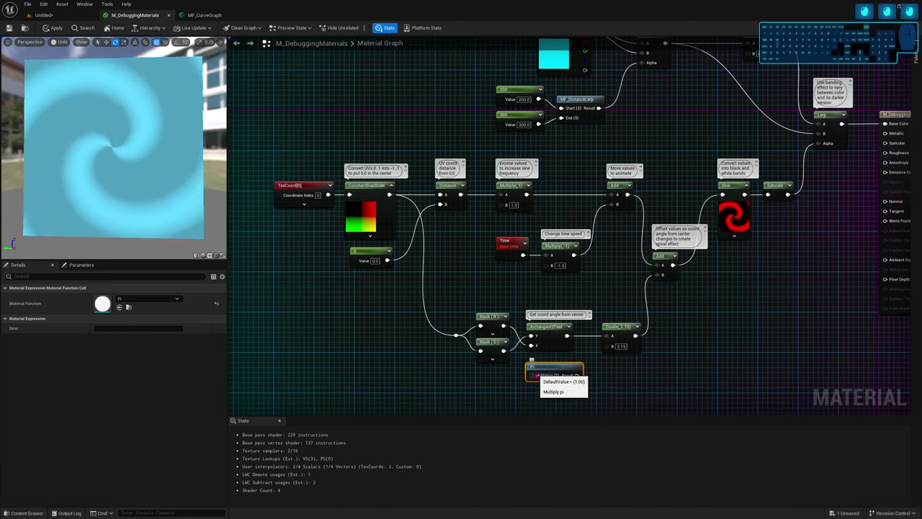
Add a constant of 2, connect it to Pi's Multiplier input, and connect Pi's Result to the Divide node's B input
{"action": "left_click", "coordinate": [469, 377]}
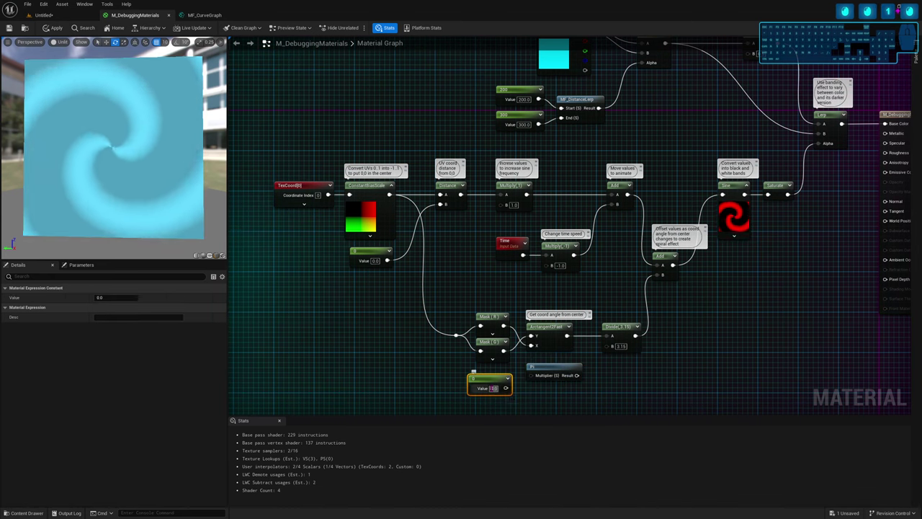
{"action": "type", "text": "2"}
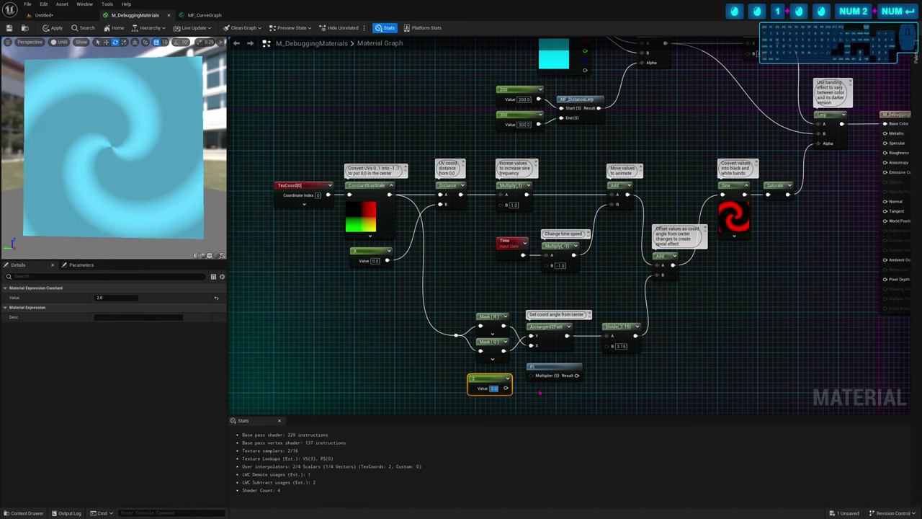
{"action": "key", "text": "Return"}
{"action": "left_click_drag", "start_coordinate": [506, 388], "coordinate": [611, 346]}
{"action": "left_click", "coordinate": [558, 401]}
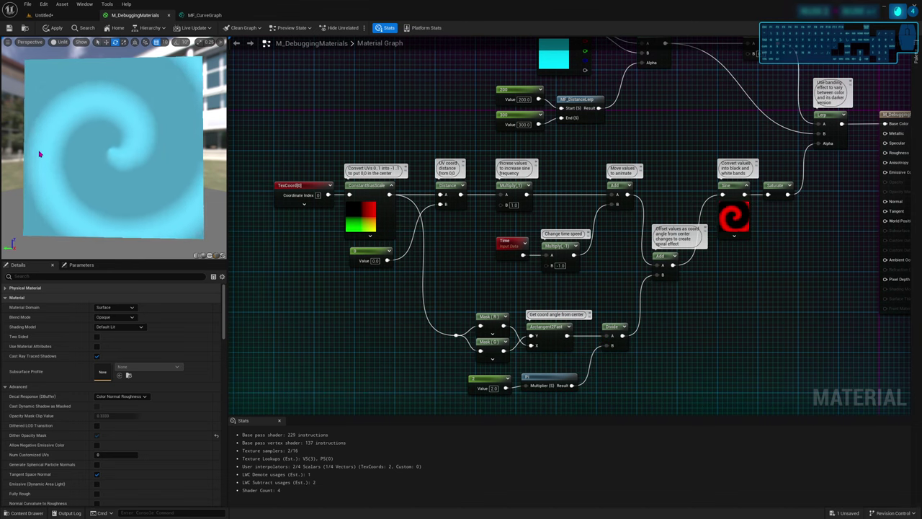
Preview the Divide node's output on the plane and delete the constant 2 node feeding Pi
{"action": "left_click_drag", "start_coordinate": [29, 144], "coordinate": [75, 153]}
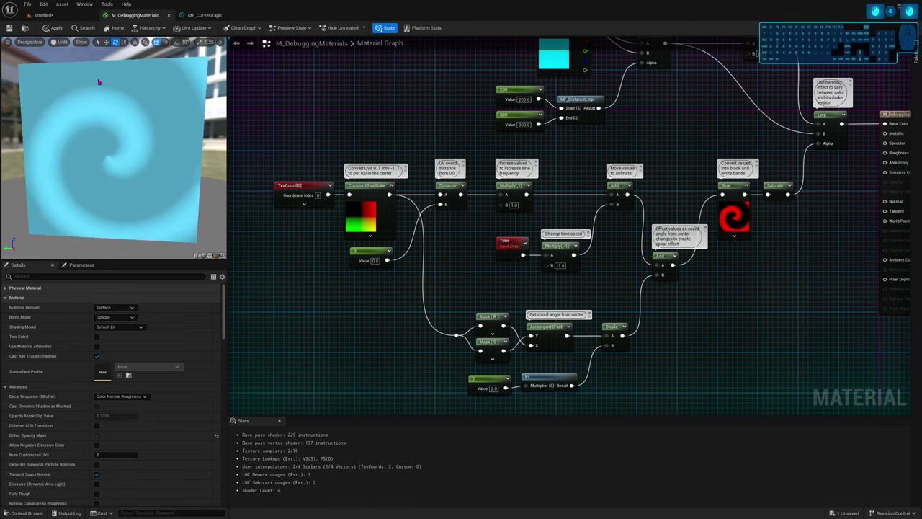
{"action": "left_click", "coordinate": [615, 328]}
{"action": "key", "text": "space"}
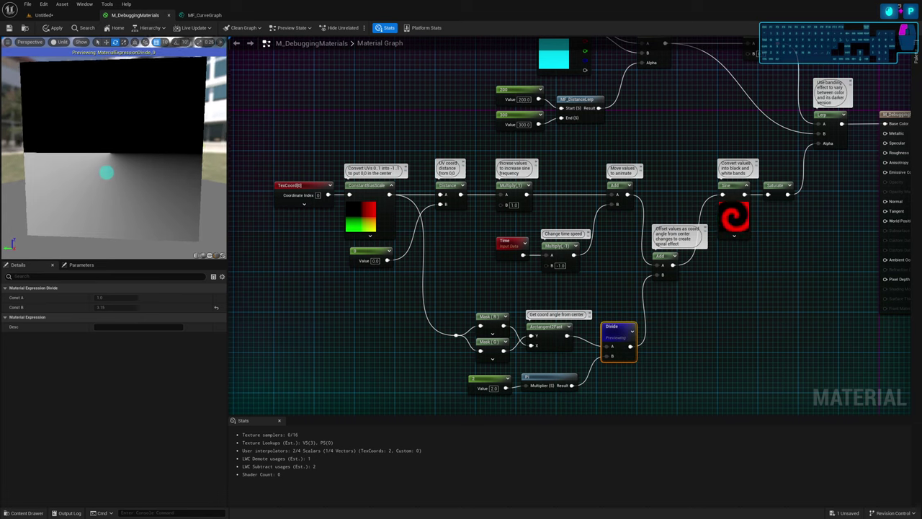
{"action": "mouse_move", "coordinate": [106, 167]}
{"action": "left_mouse_down"}
{"action": "mouse_move", "coordinate": [138, 160]}
{"action": "mouse_move", "coordinate": [74, 185]}
{"action": "mouse_move", "coordinate": [64, 154]}
{"action": "left_mouse_up"}
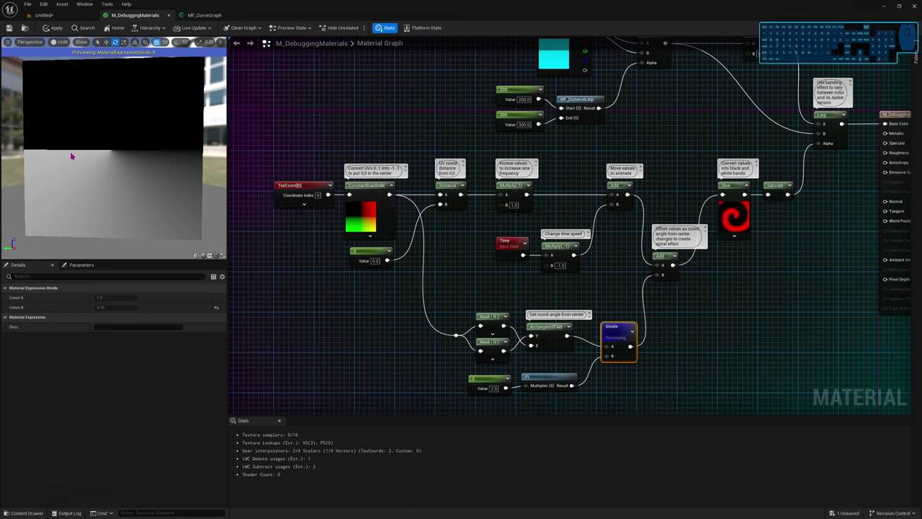
{"action": "left_click", "coordinate": [492, 377]}
{"action": "key", "text": "Delete"}
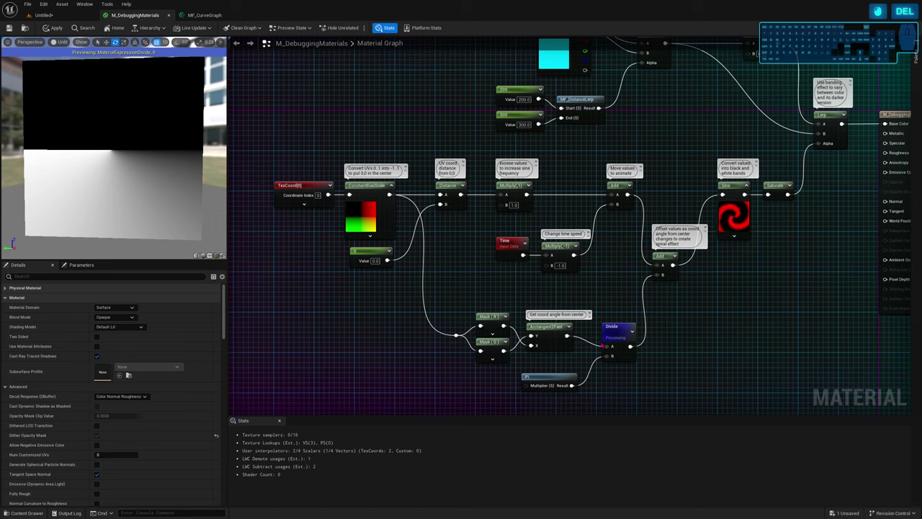
Preview the Divide output through a temporary Abs node, and delete that Abs node
{"action": "left_click_drag", "start_coordinate": [630, 346], "coordinate": [664, 353]}
{"action": "type", "text": "abs"}
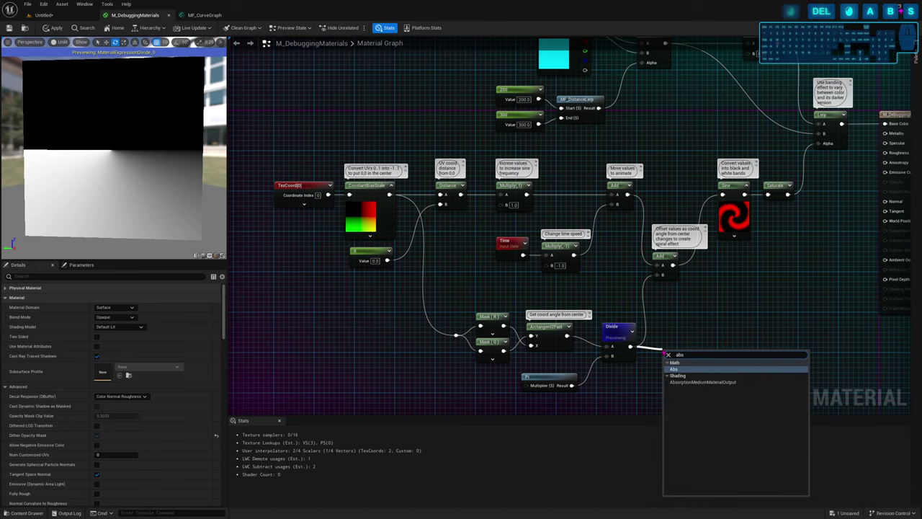
{"action": "key", "text": "Return"}
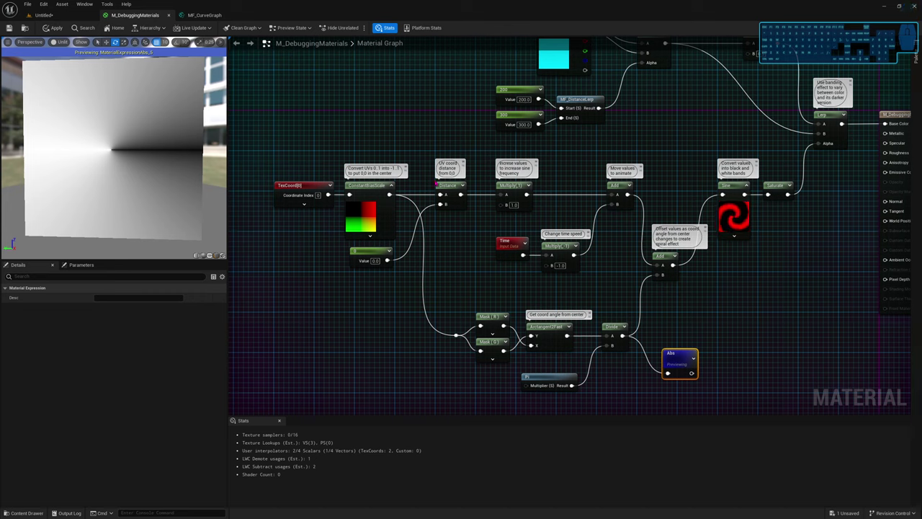
{"action": "key", "text": "Delete"}
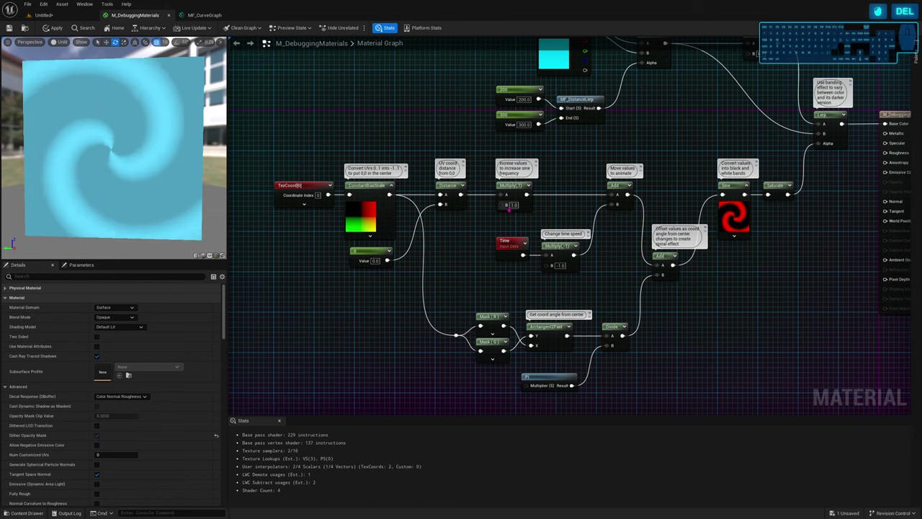
Set the B value of the Multiply node that controls the sine frequency to 3
{"action": "left_click", "coordinate": [510, 205]}
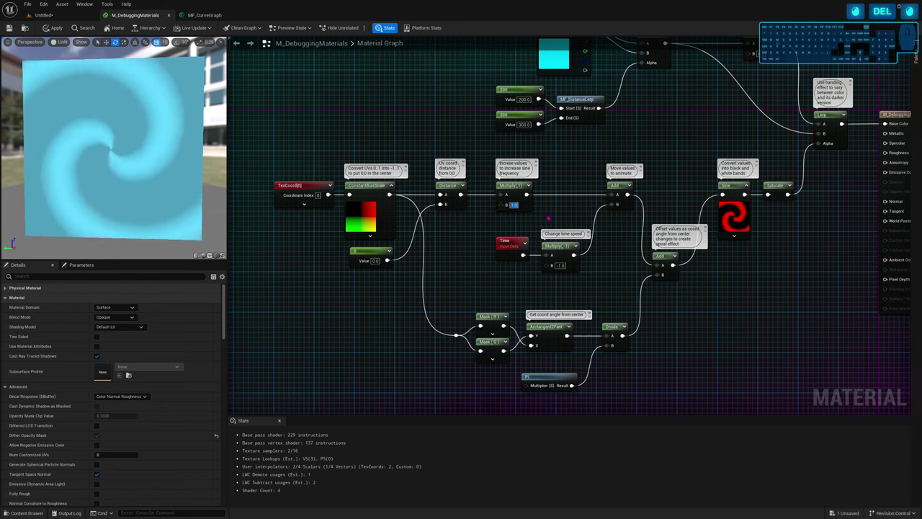
{"action": "type", "text": "3"}
{"action": "key", "text": "Return"}
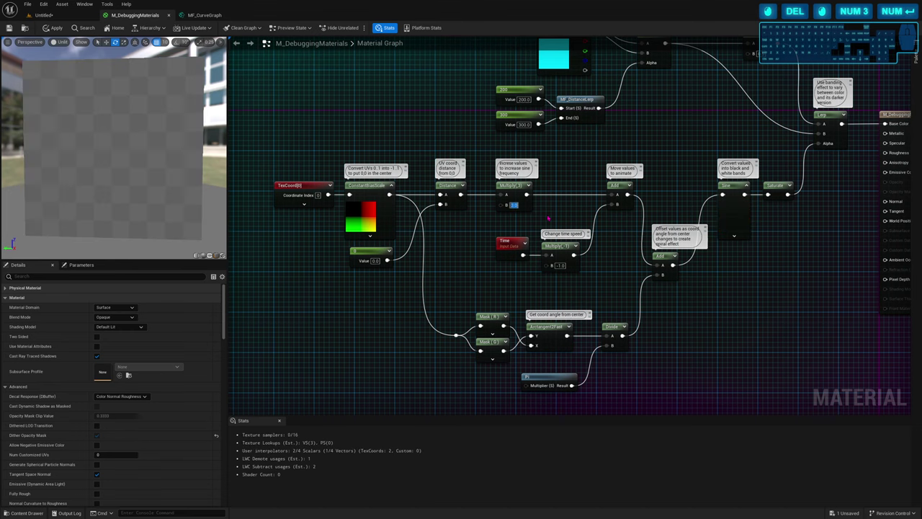
{"action": "left_click", "coordinate": [559, 265]}
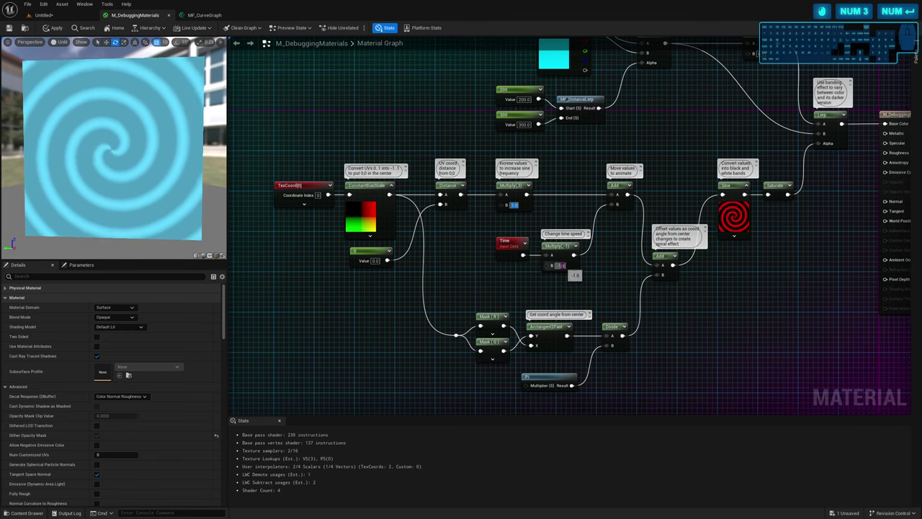
{"action": "key", "text": "Return"}
{"action": "scroll", "coordinate": [632, 270], "scroll_direction": "down", "scroll_amount": 1}
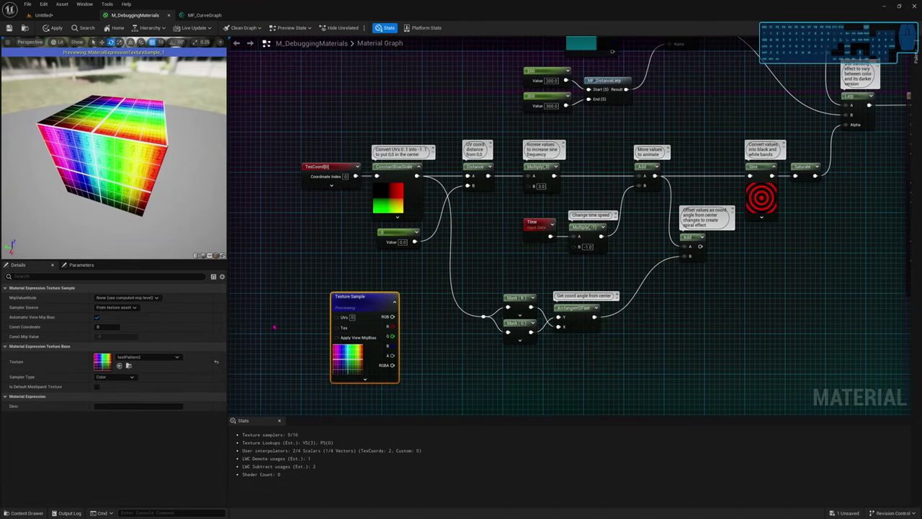
{"action": "left_click", "coordinate": [274, 327]}
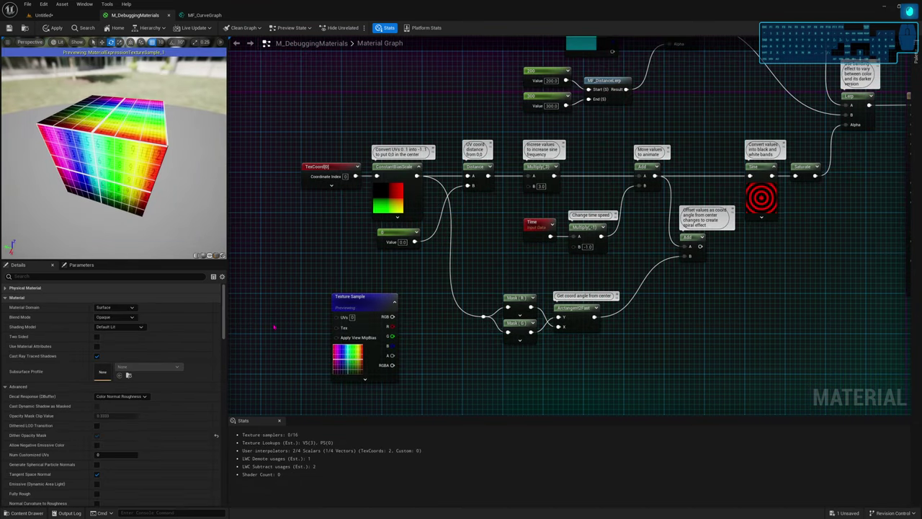